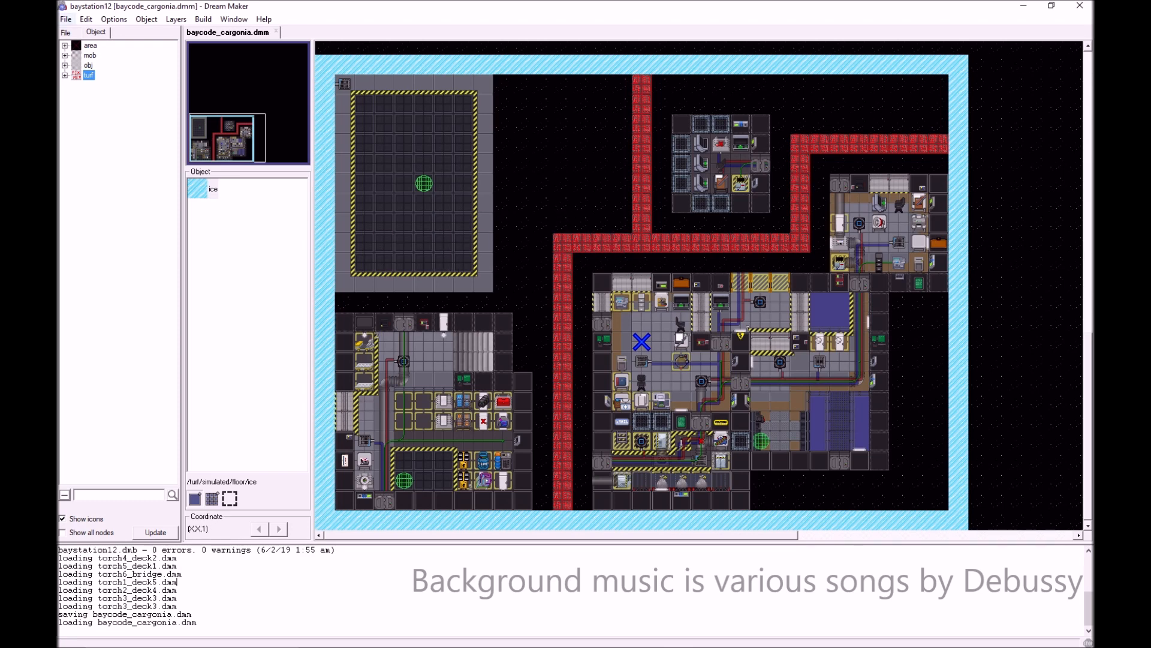
- Check the torch map files in the project's file list, and return to the object tree
left_click(66, 32)
left_click_drag(172, 110, 173, 425)
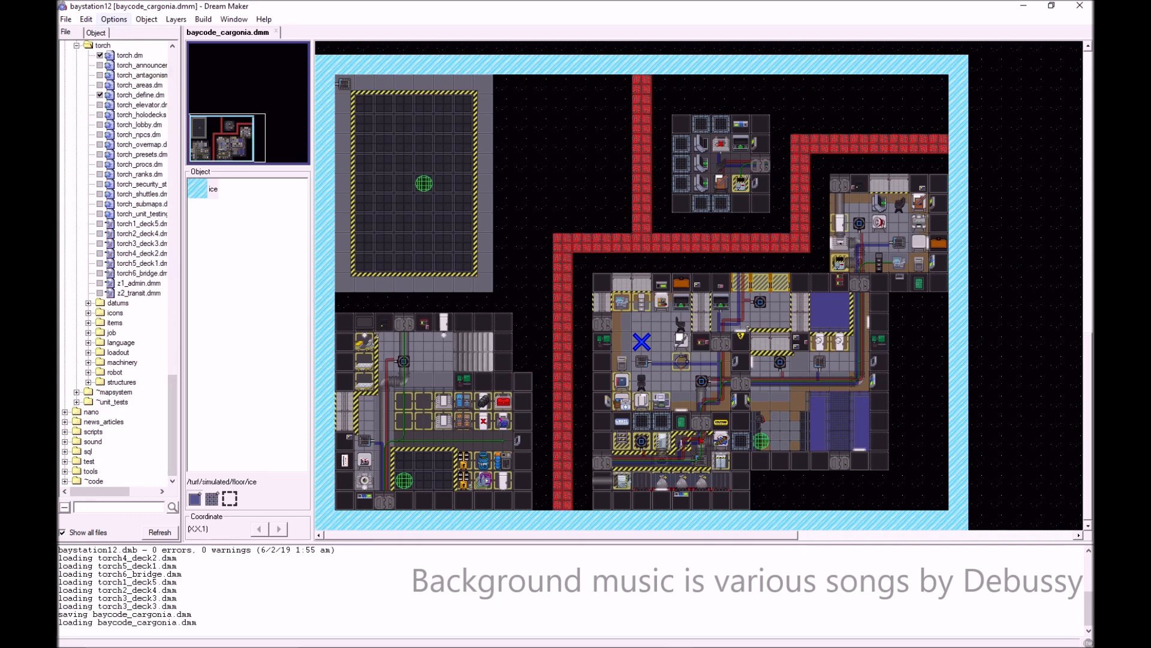
left_click(96, 33)
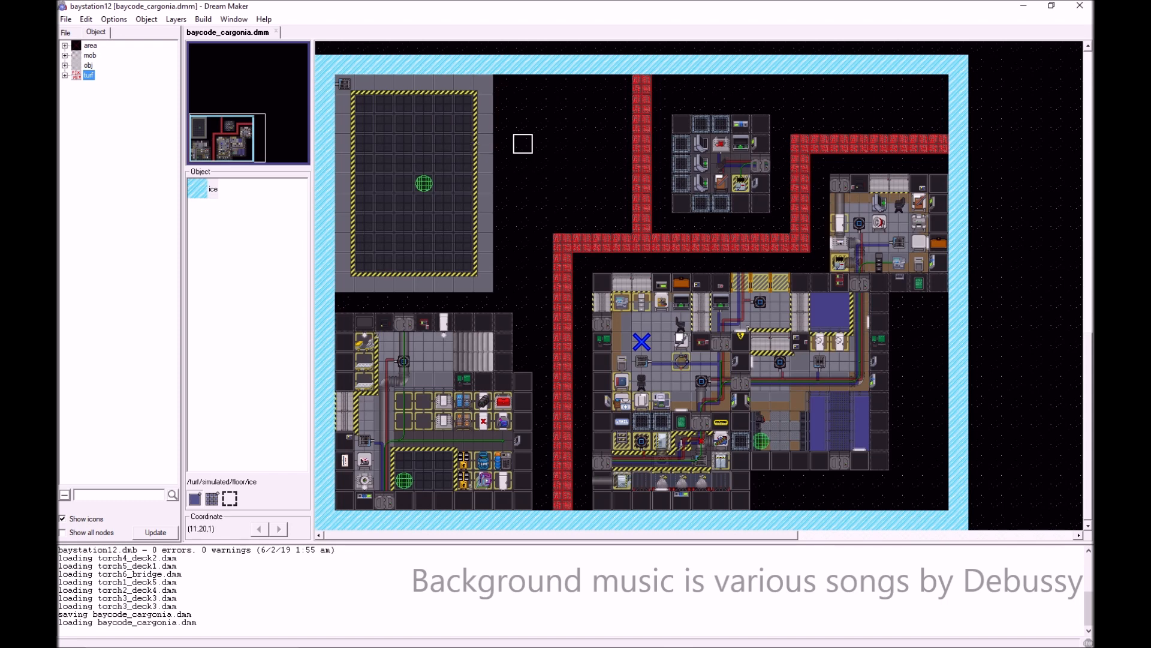
- Inspect the contents of the three console tiles in the flight control tower
right_click(706, 149)
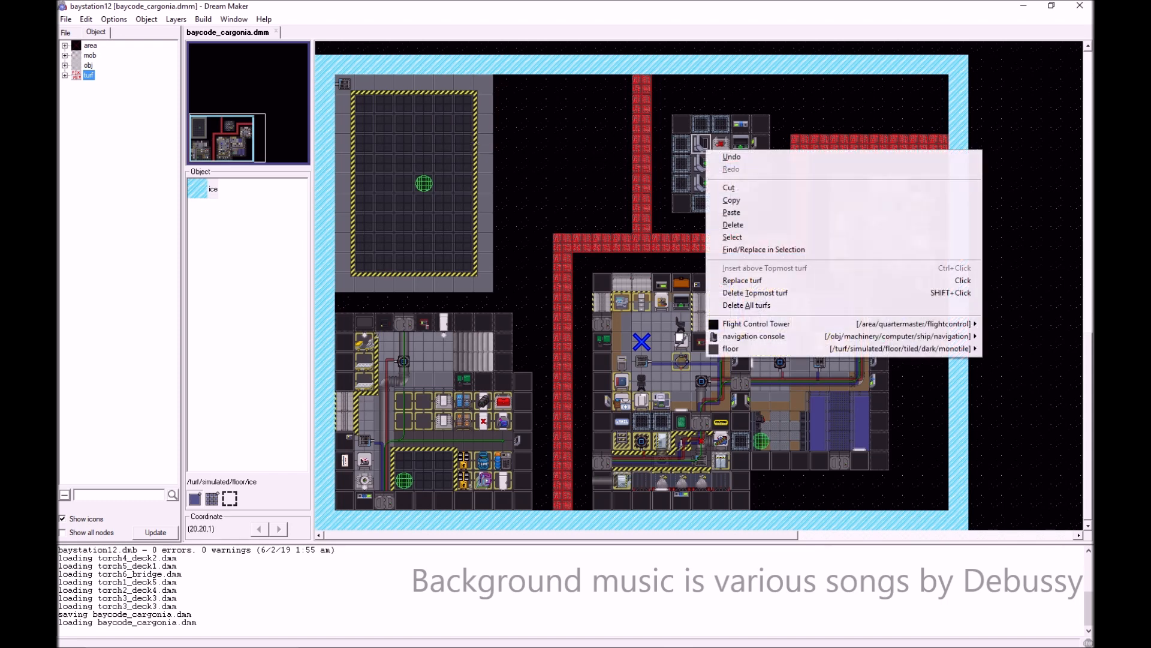
right_click(706, 149)
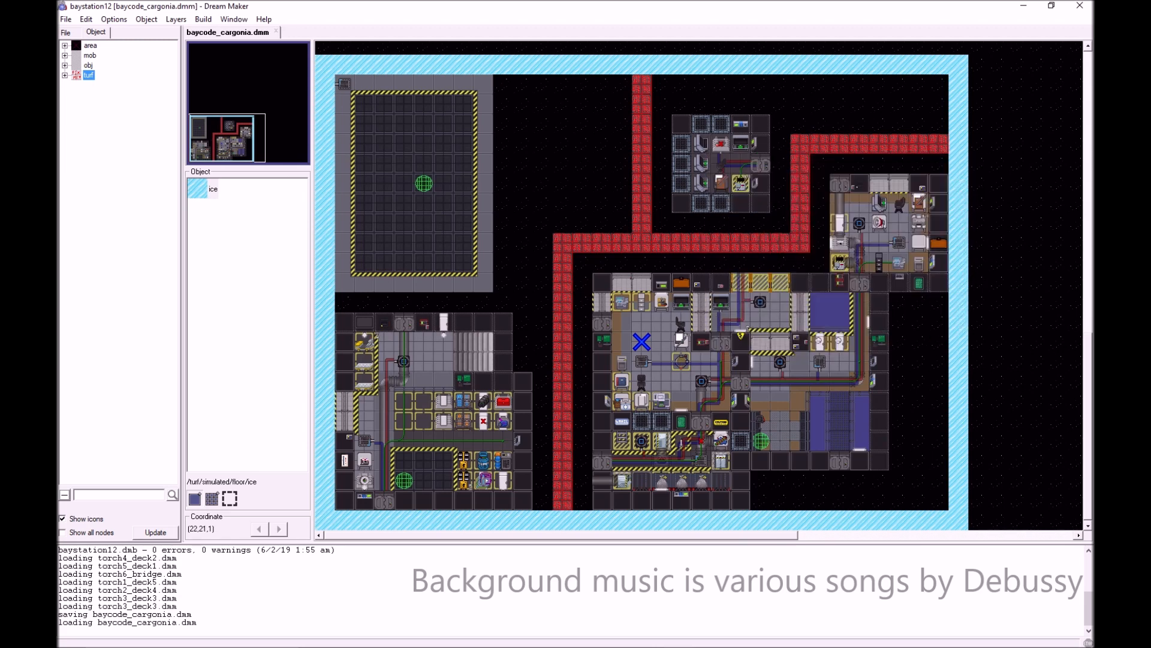
right_click(704, 165)
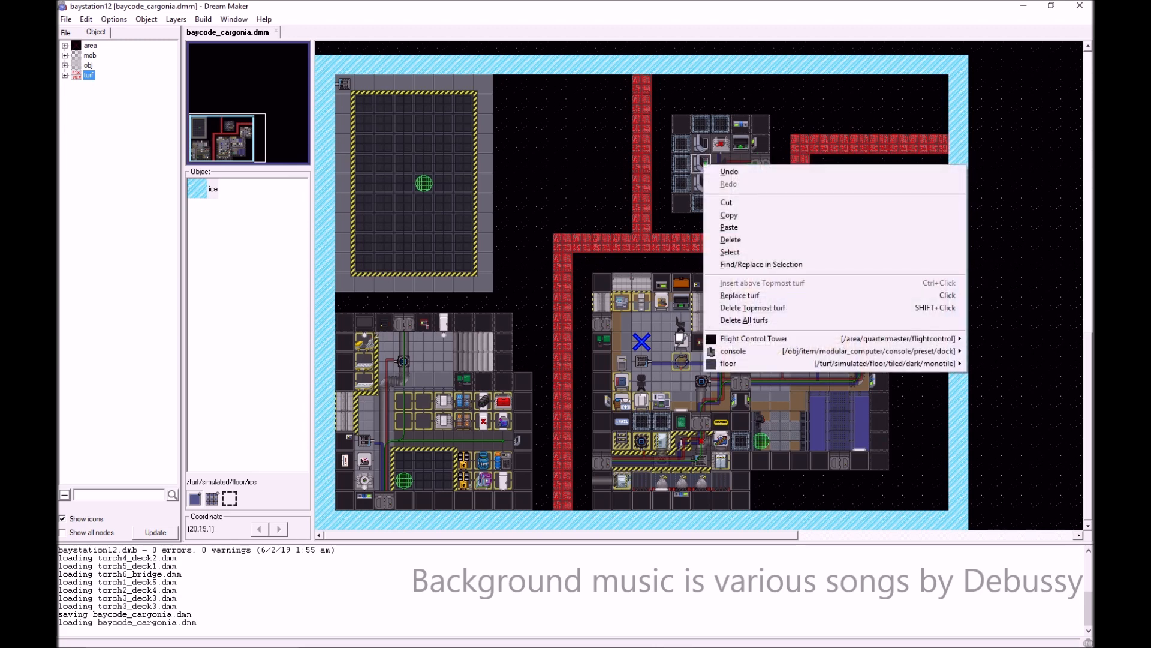
right_click(703, 165)
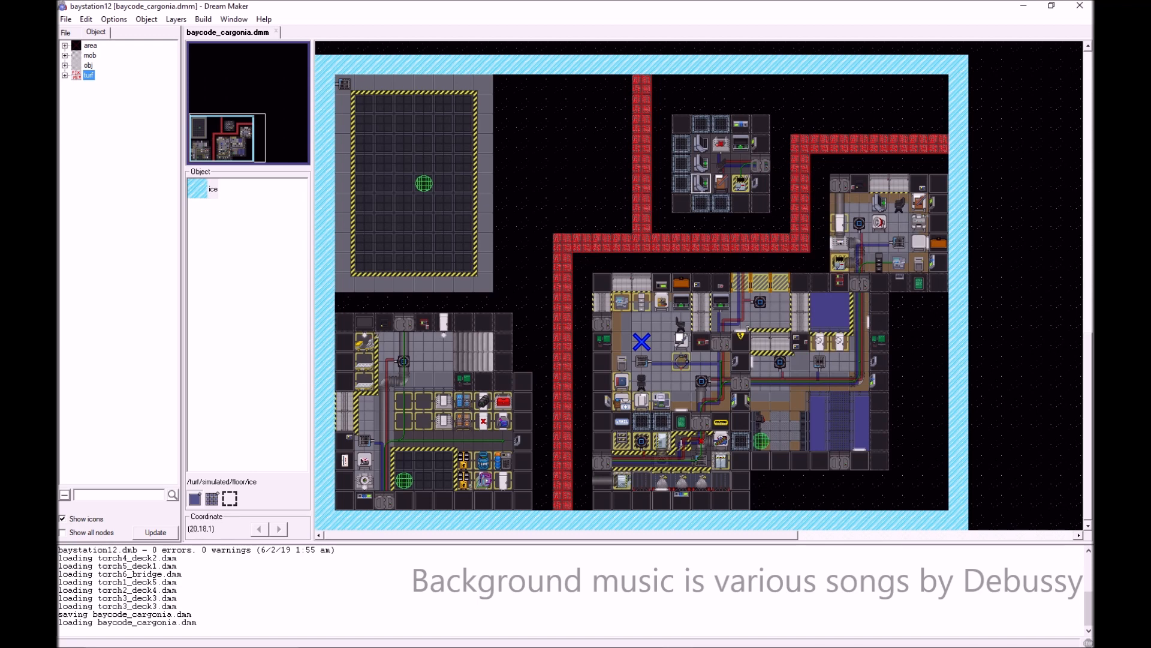
right_click(702, 189)
left_click(642, 282)
- Inspect the mail room airlock tile and the disposal pipe on the packaging table tile in the Supply Office
right_click(703, 429)
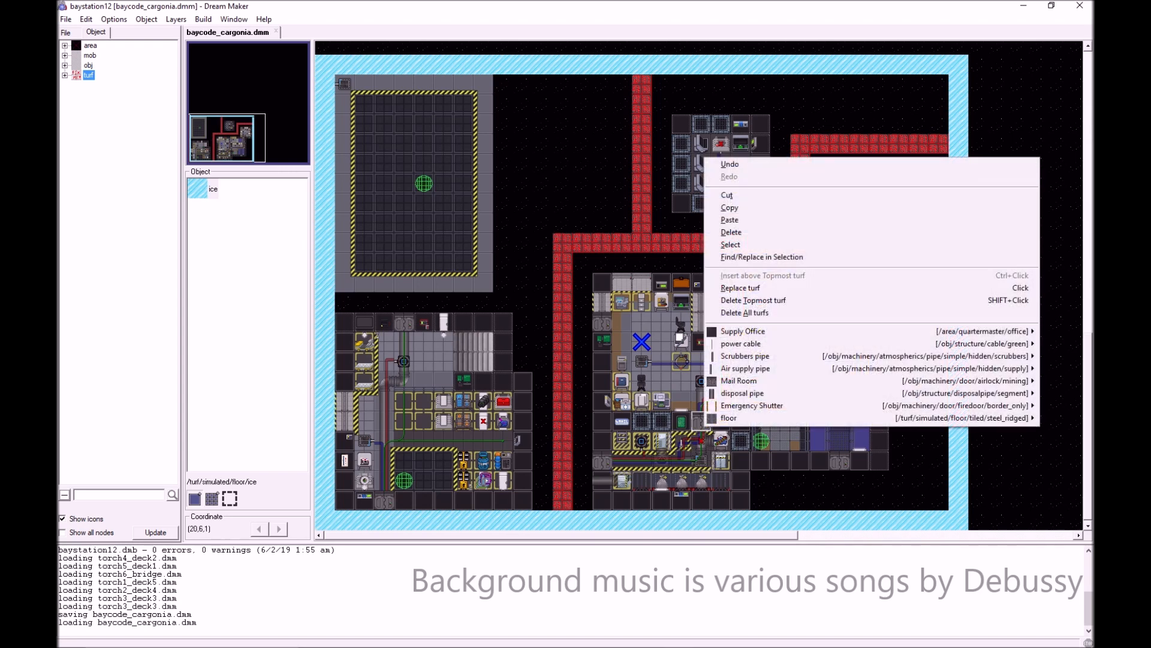
left_click(622, 342)
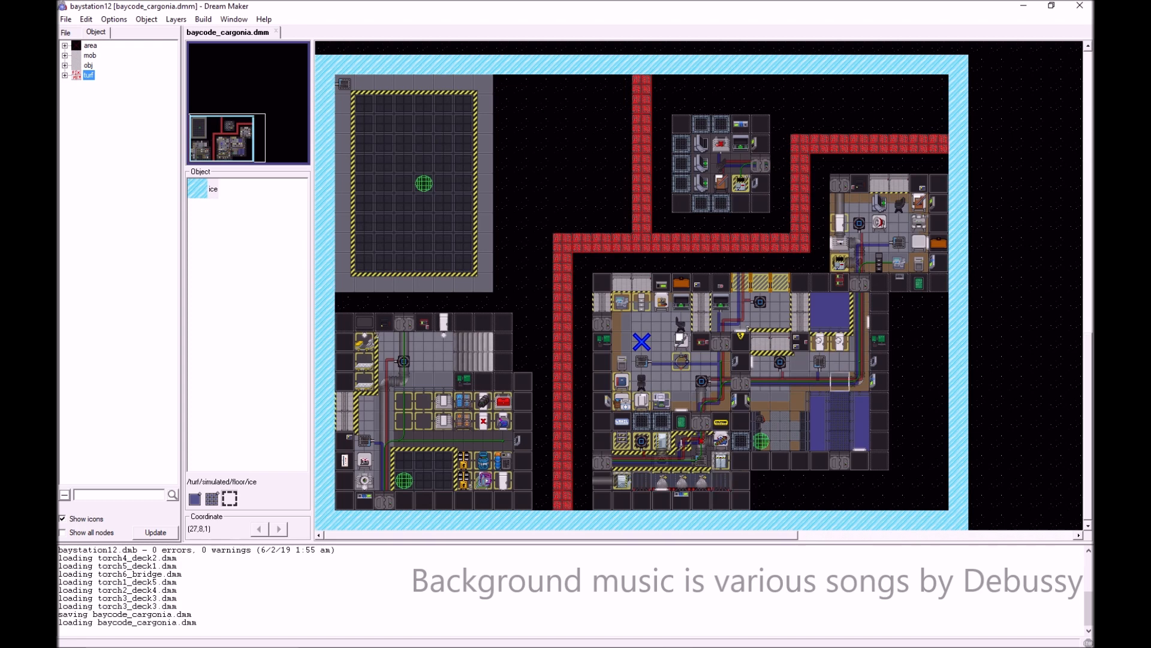
right_click(718, 445)
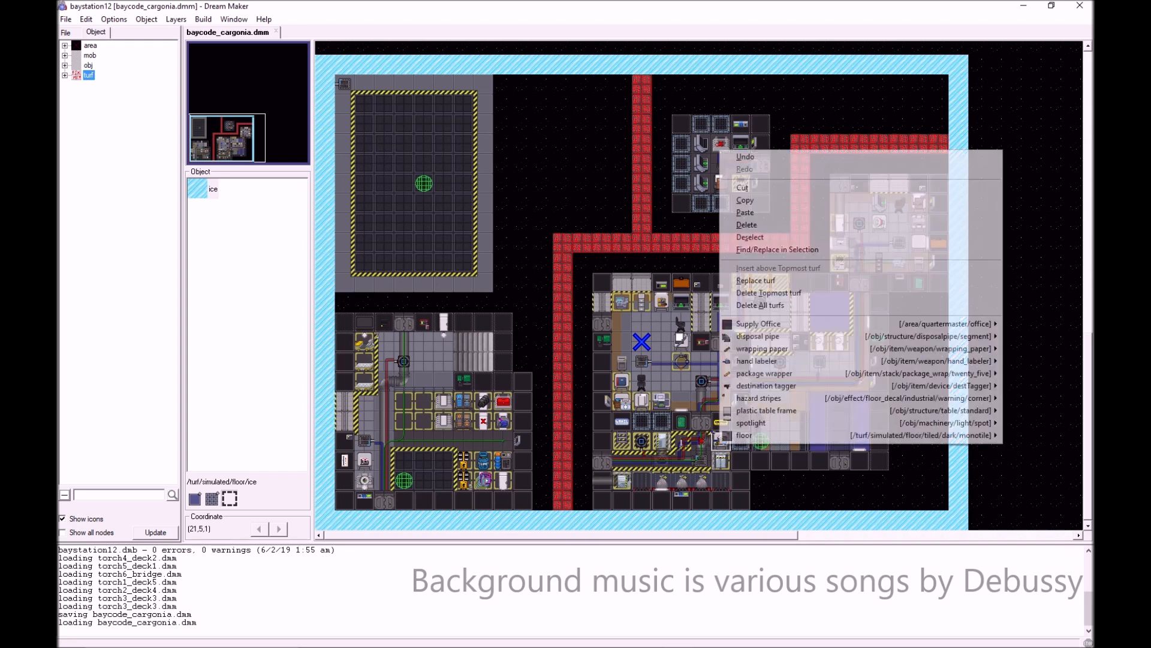
mouse_move(744, 337)
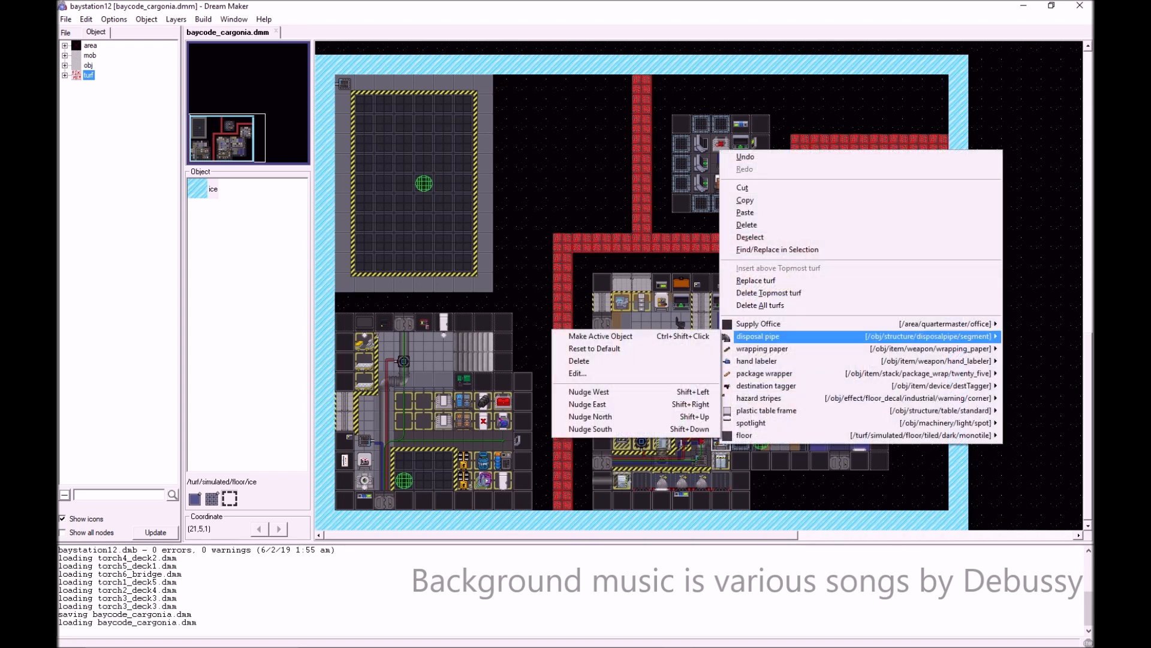
left_click(622, 303)
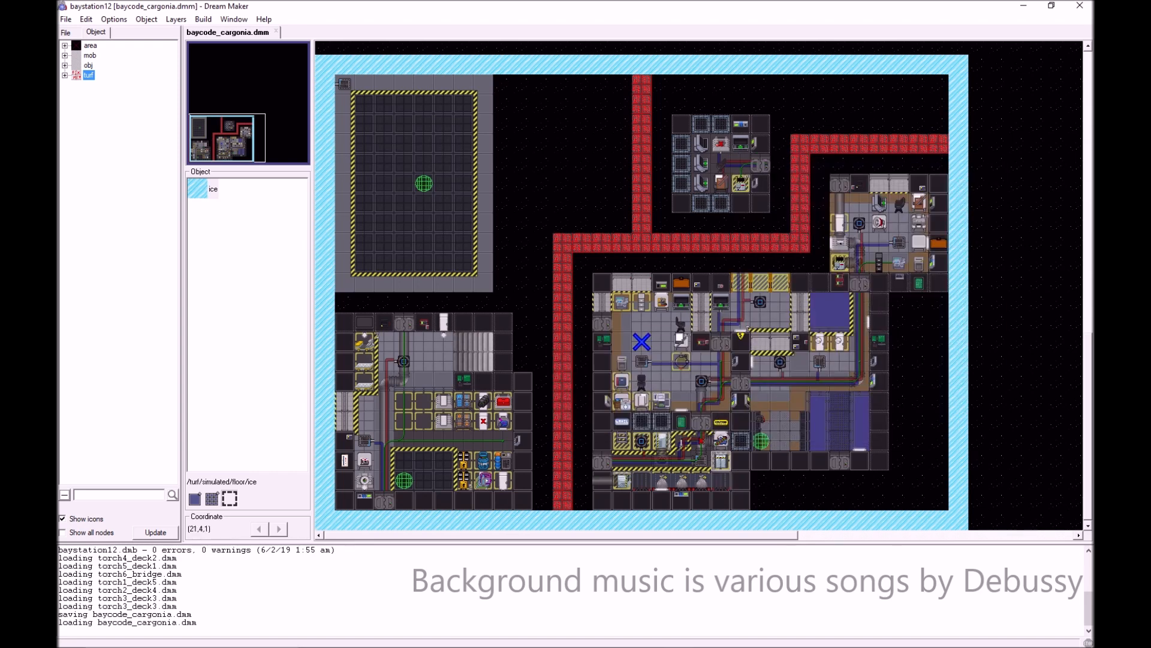
- Inspect the disposal outlet tile and the delivery chute tile at the two ends of the mail sorting line
right_click(721, 461)
mouse_move(762, 428)
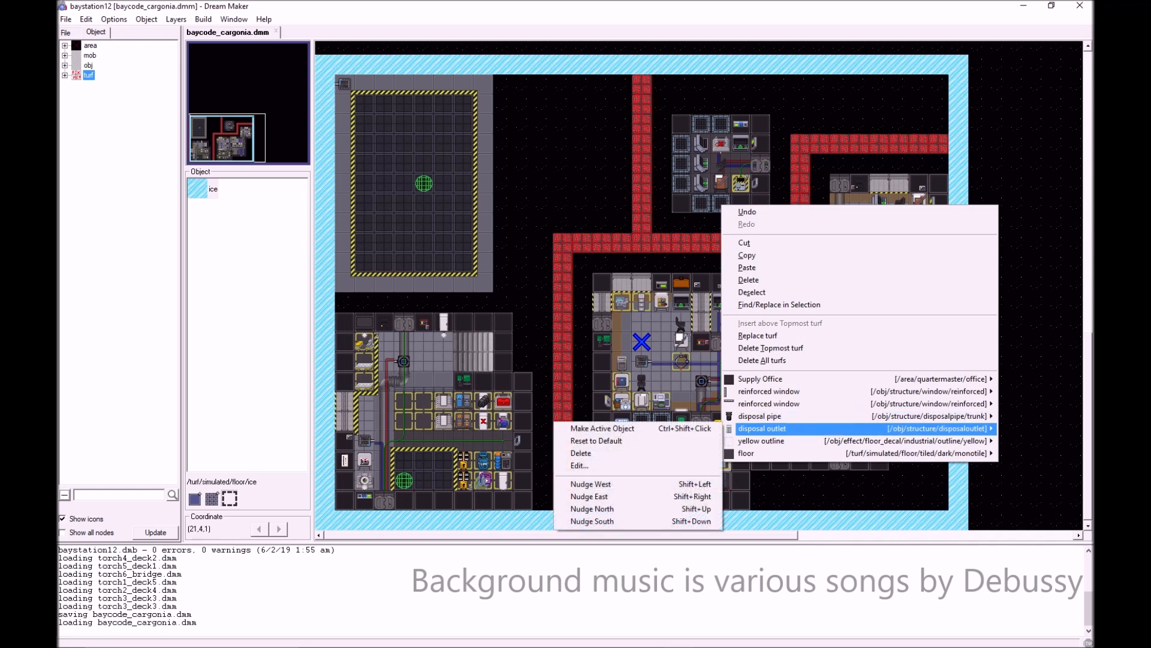
left_click(622, 362)
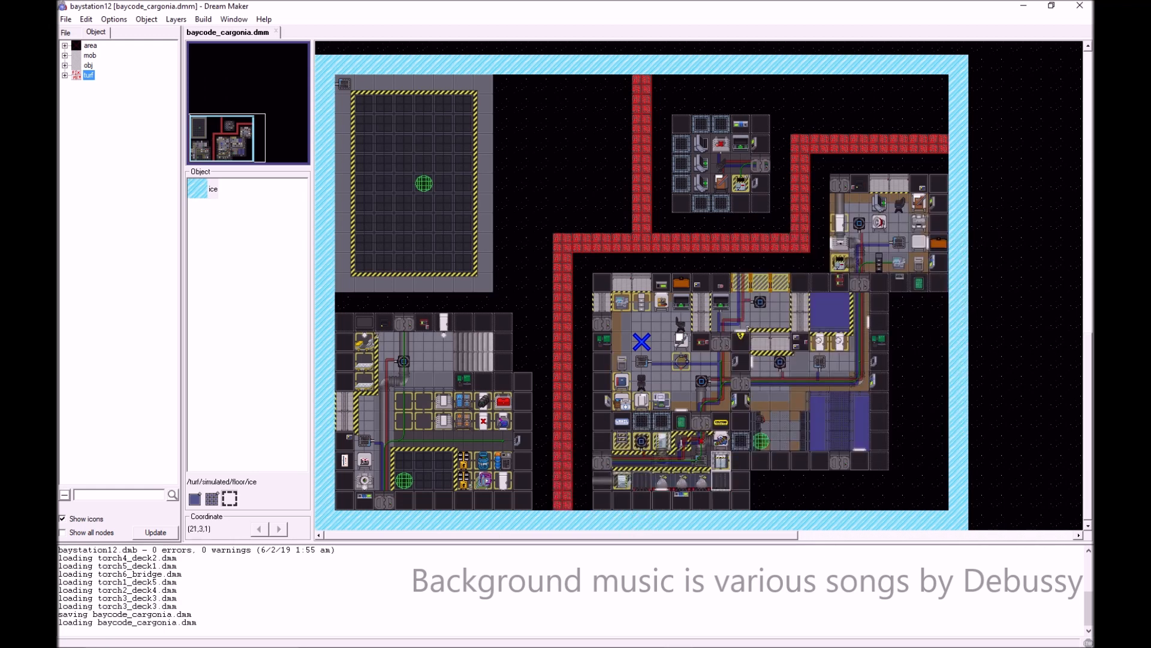
right_click(625, 481)
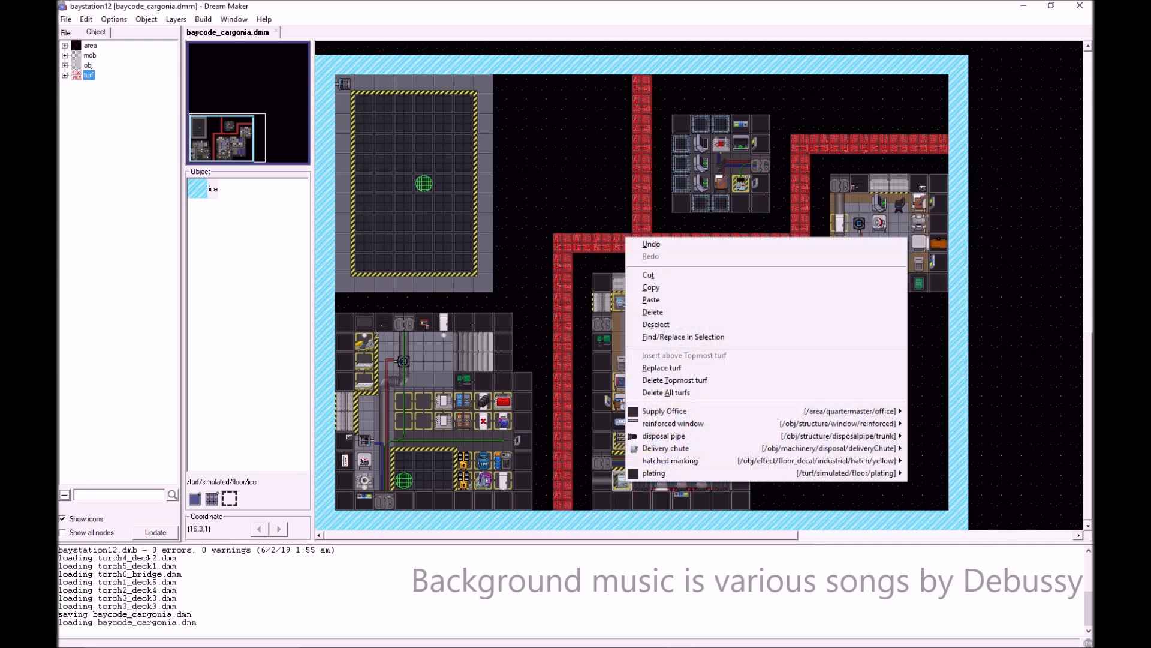
mouse_move(666, 448)
left_click(583, 440)
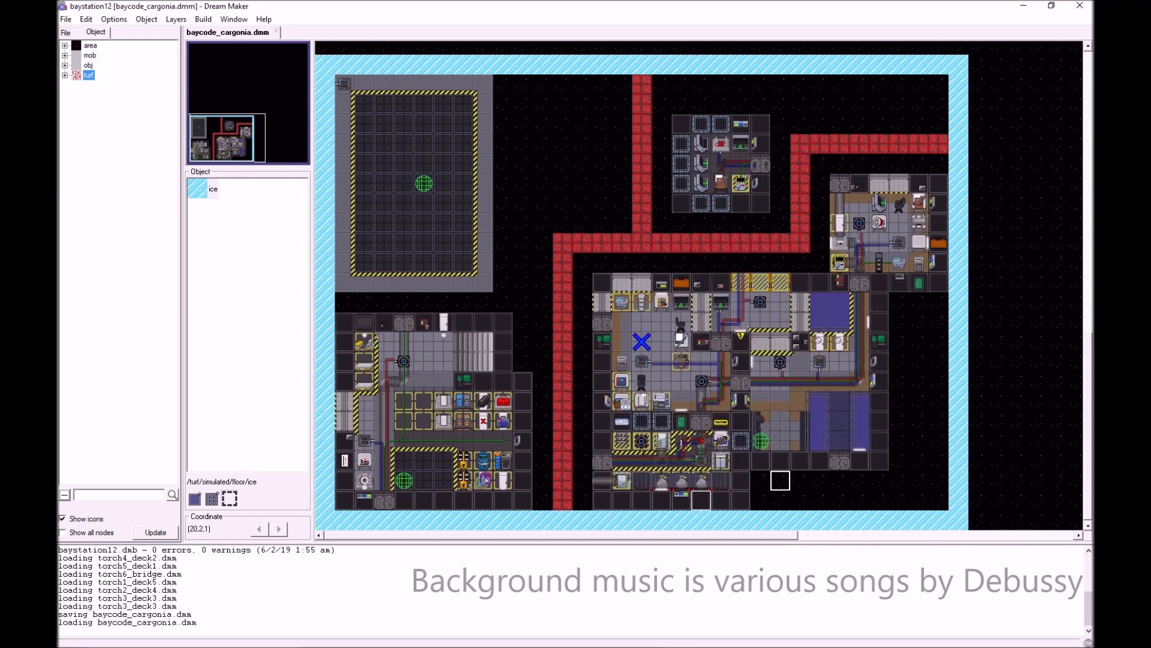
- Make the mail room's conveyor belt the active object, and switch back to the ice turf
right_click(701, 482)
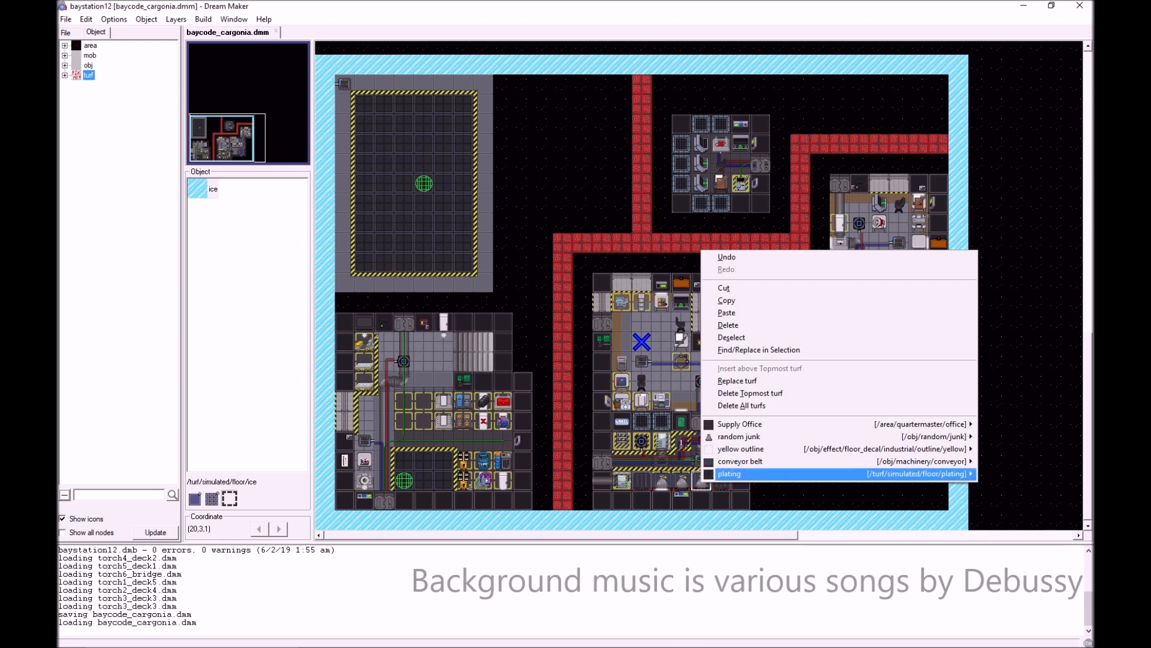
mouse_move(738, 461)
left_click(641, 462)
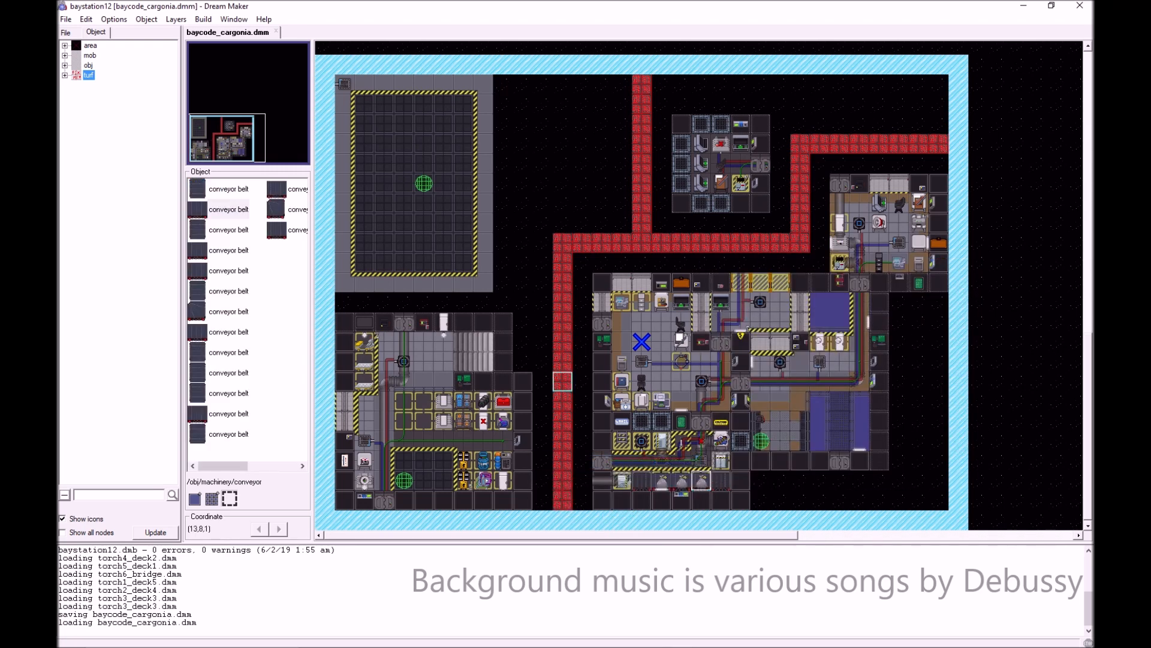
left_click(562, 520, "ctrl+shift")
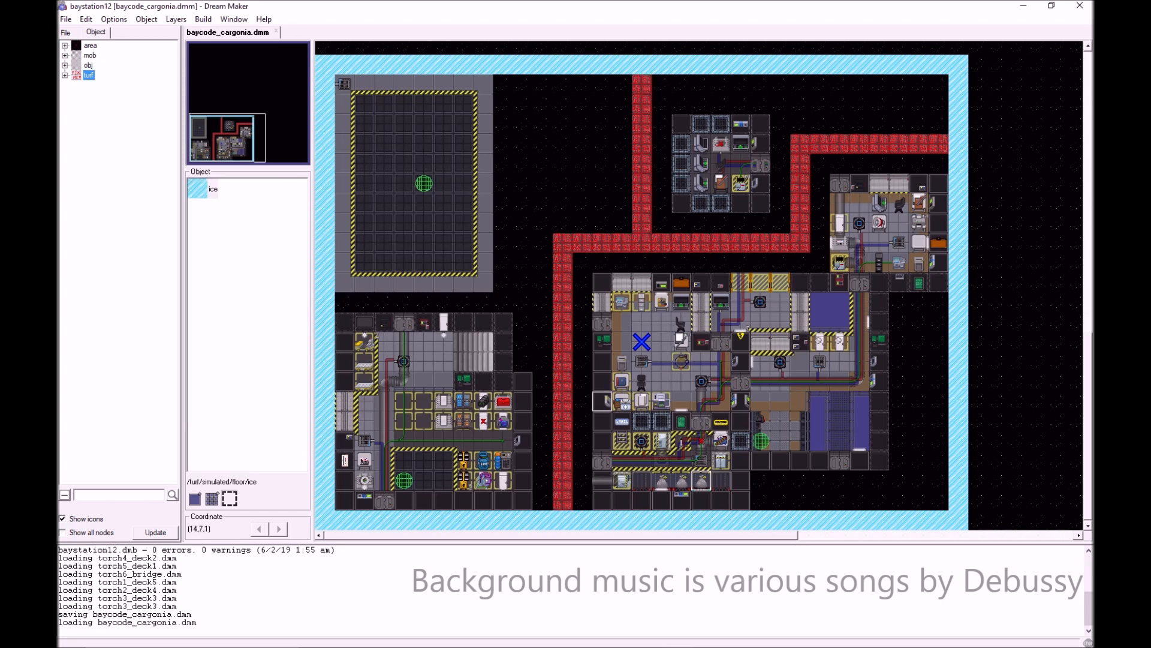
- Inspect the supply shuttle landmark in the middle of the hangar deck
scroll(543, 421, "up", 3)
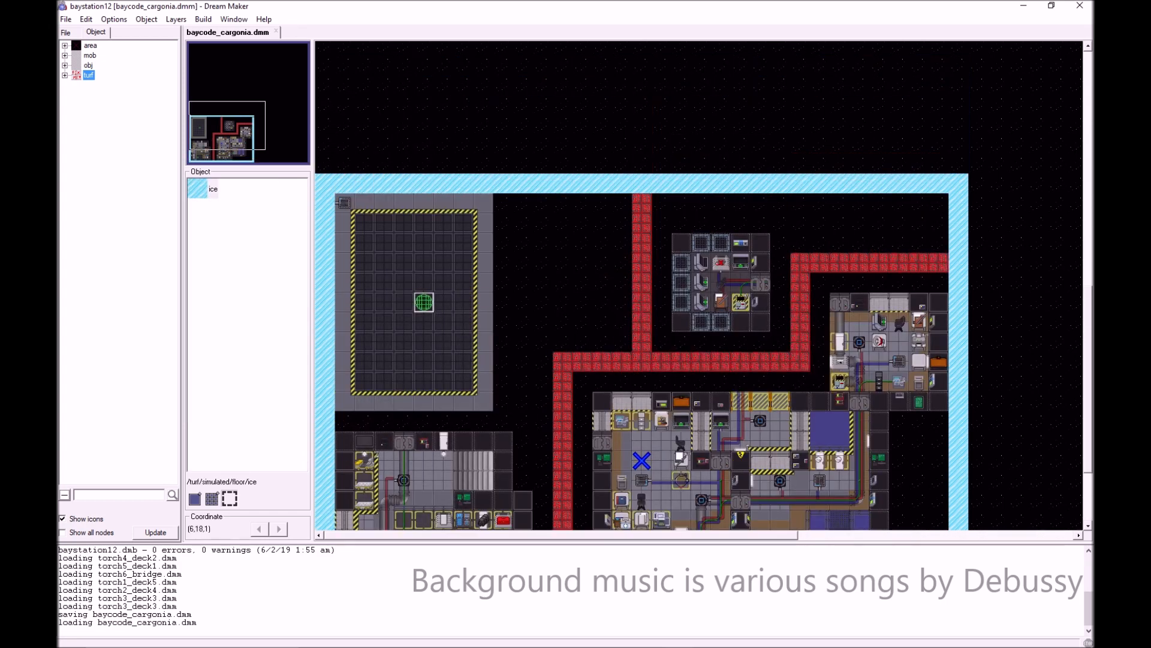
right_click(424, 300)
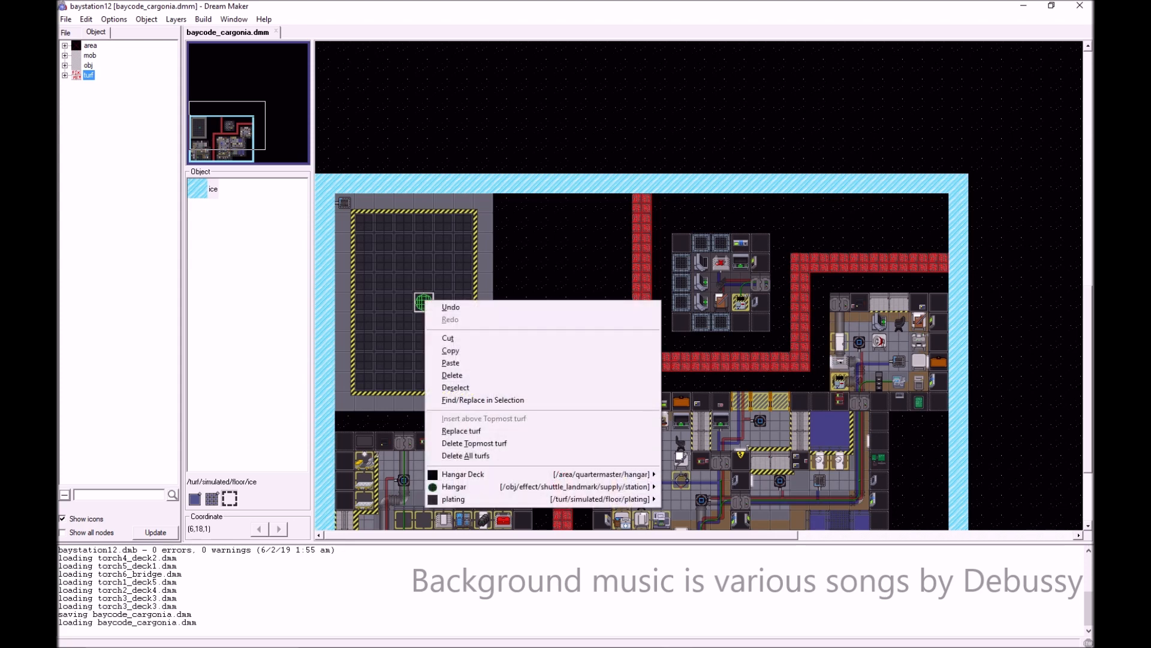
mouse_move(576, 487)
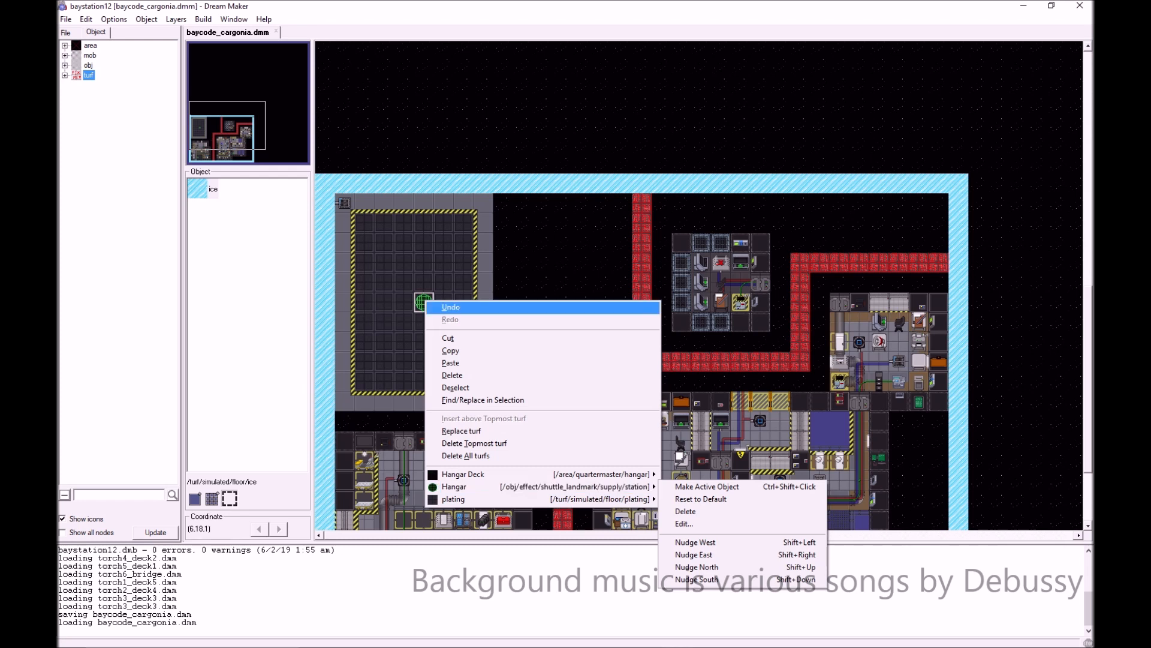
left_click(451, 307)
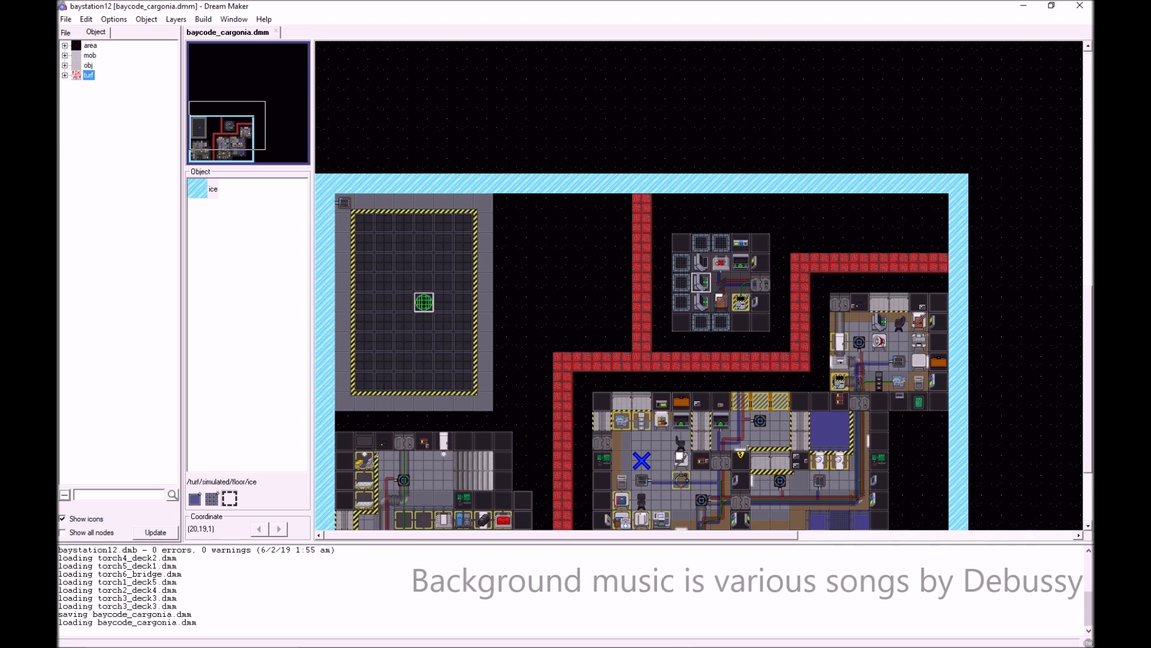
- Fill a rectangle of about 37 by 23 tiles in the empty space north of the existing map with deck floor
scroll(780, 360, "down", 6)
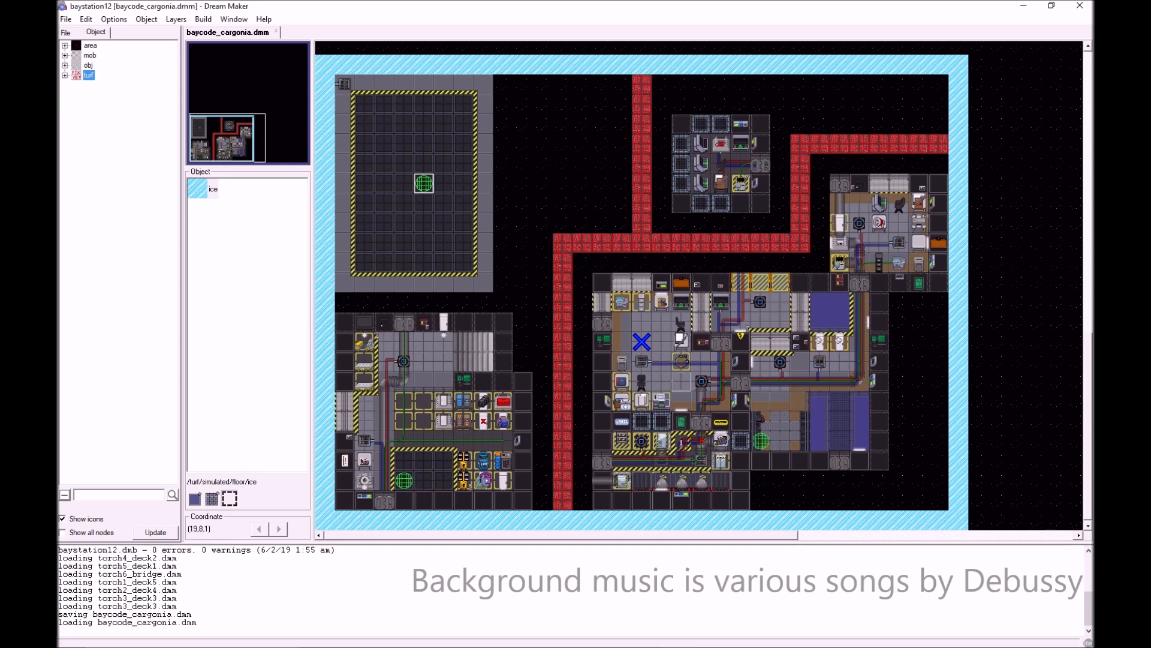
left_click(681, 381, "shift")
scroll(564, 402, "up", 13)
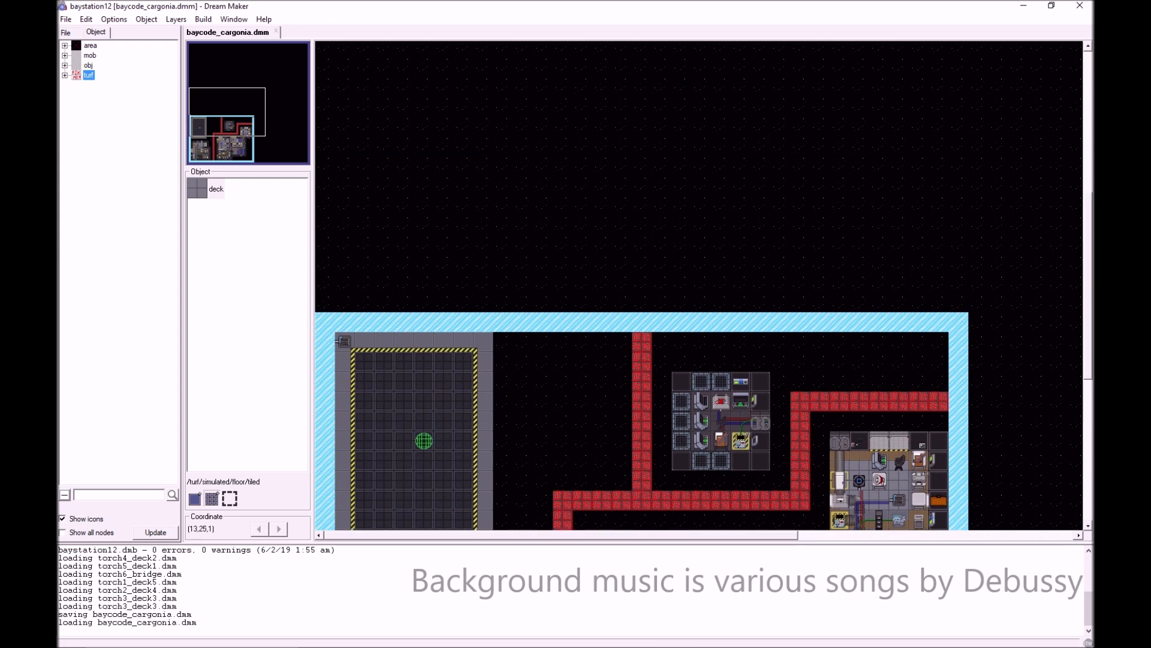
scroll(564, 402, "up", 15)
mouse_move(227, 80)
left_mouse_down()
mouse_move(244, 89)
mouse_move(232, 74)
left_mouse_up()
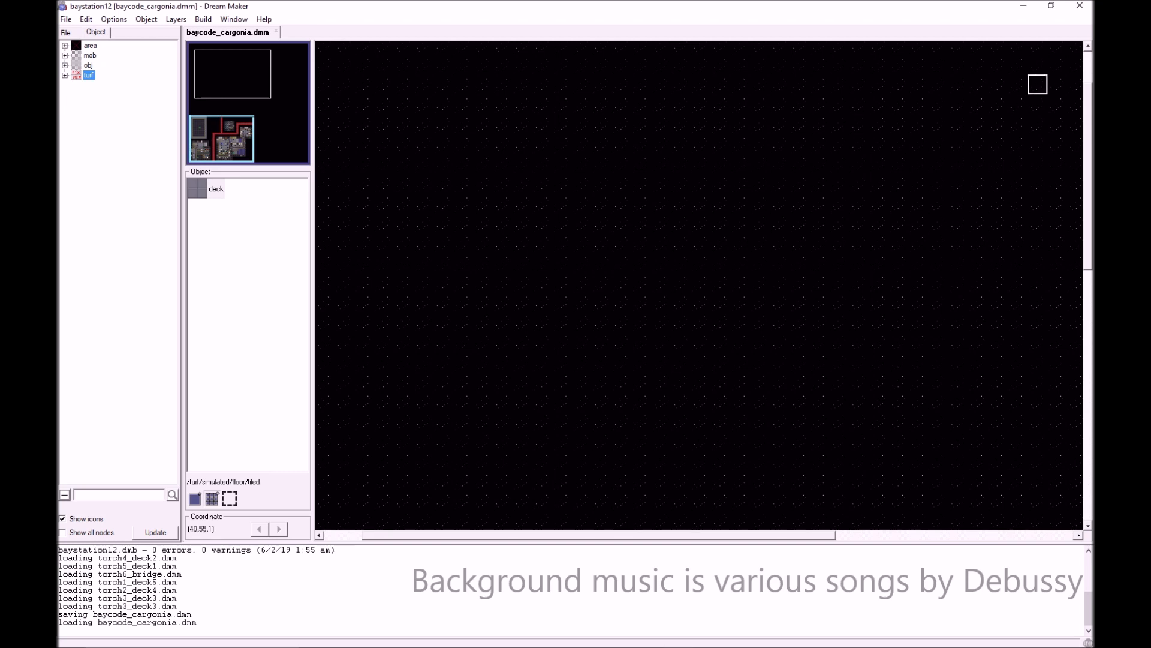
left_click_drag(1057, 65, 342, 504)
- Pick the prepainted bulkhead from the existing map and enclose the new deck area with a one-tile bulkhead border
scroll(562, 302, "down", 10)
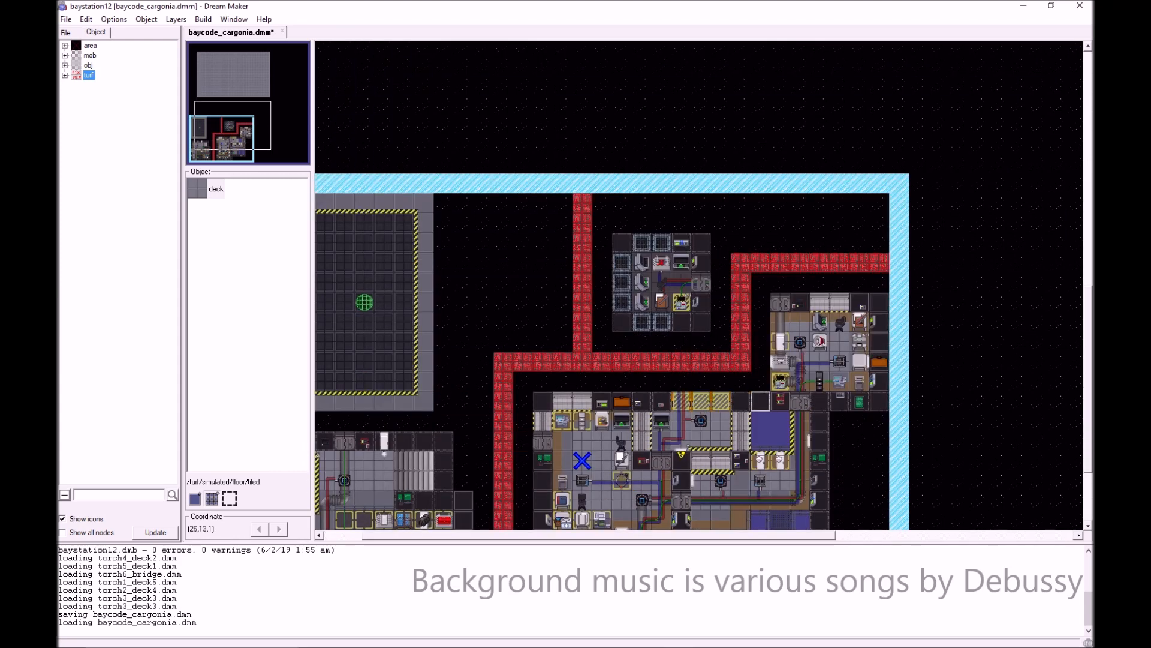
left_click(741, 401, "shift")
scroll(599, 460, "up", 1)
scroll(600, 441, "up", 8)
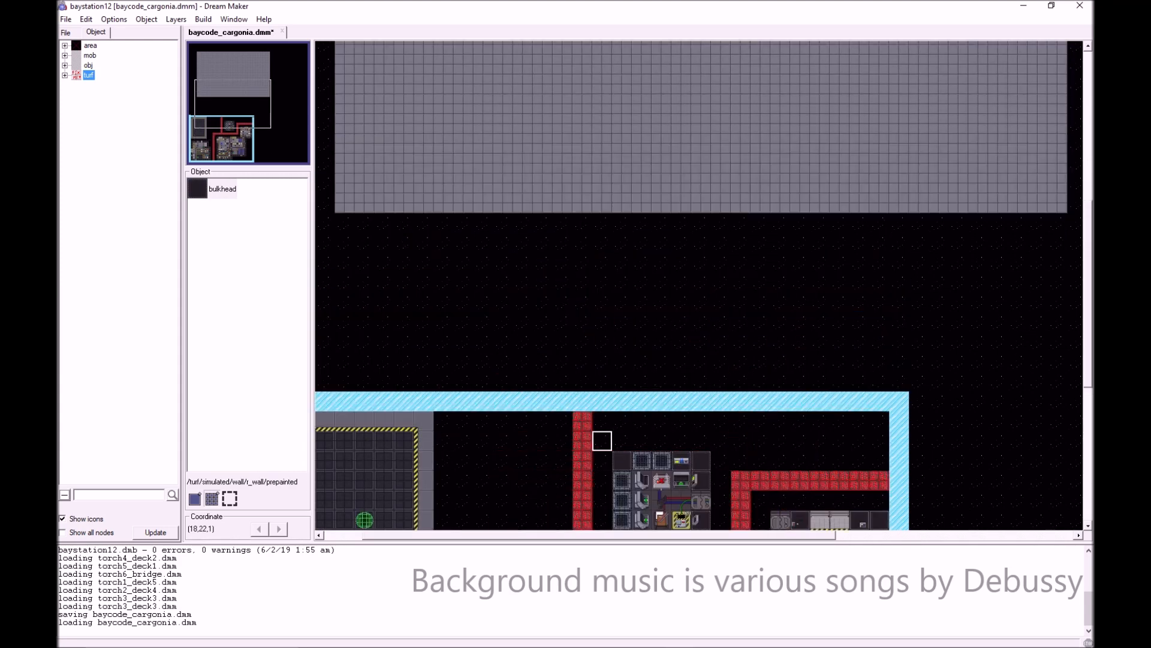
scroll(503, 341, "up", 2)
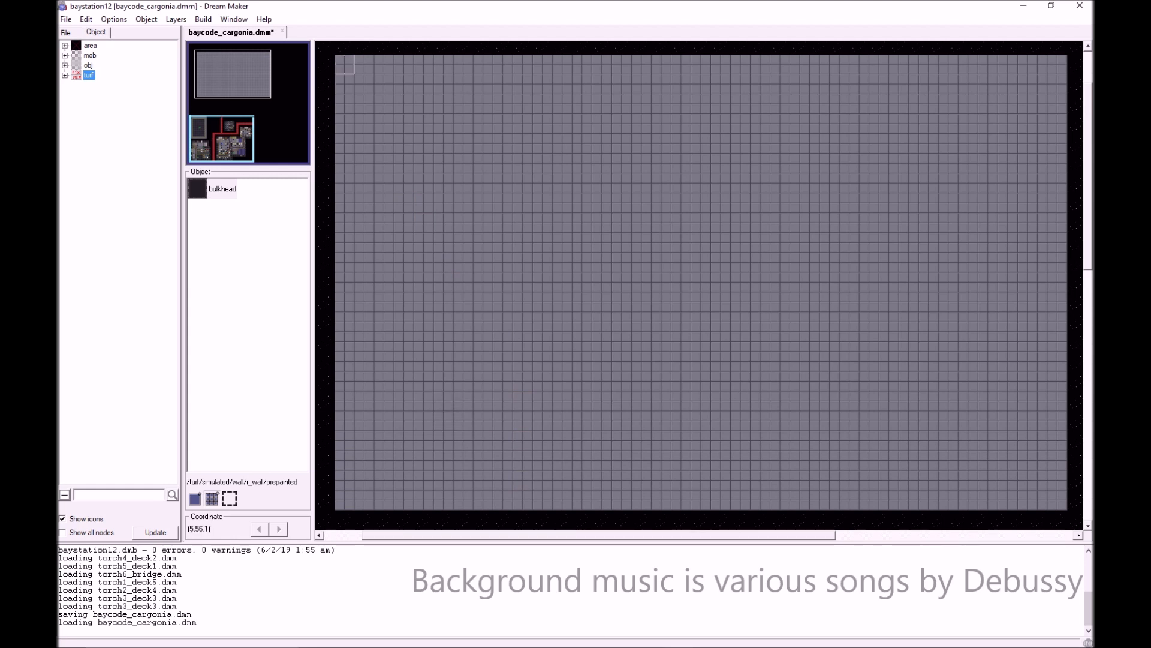
mouse_move(344, 74)
left_mouse_down()
mouse_move(345, 500)
mouse_move(1057, 500)
mouse_move(1057, 64)
mouse_move(364, 64)
left_mouse_up()
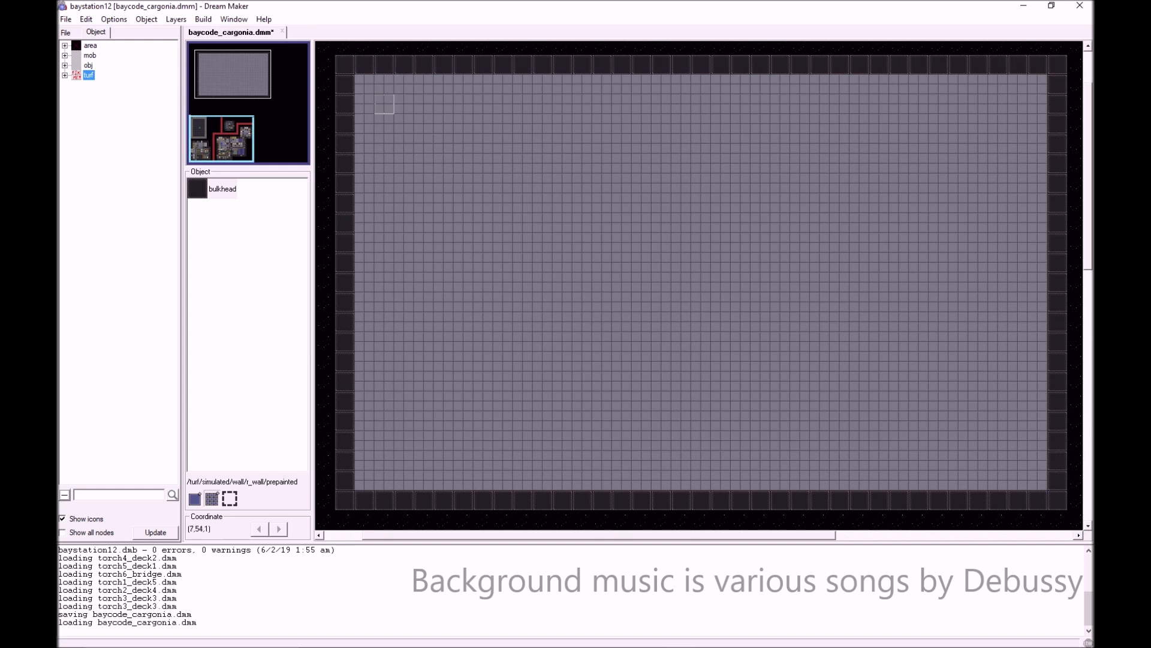
- Build bulkhead partitions forming three adjoining 3-by-3-tile rooms in the new area's northwest corner, each with a one-tile gap on its south side
left_click_drag(424, 124, 424, 144)
left_click(364, 144)
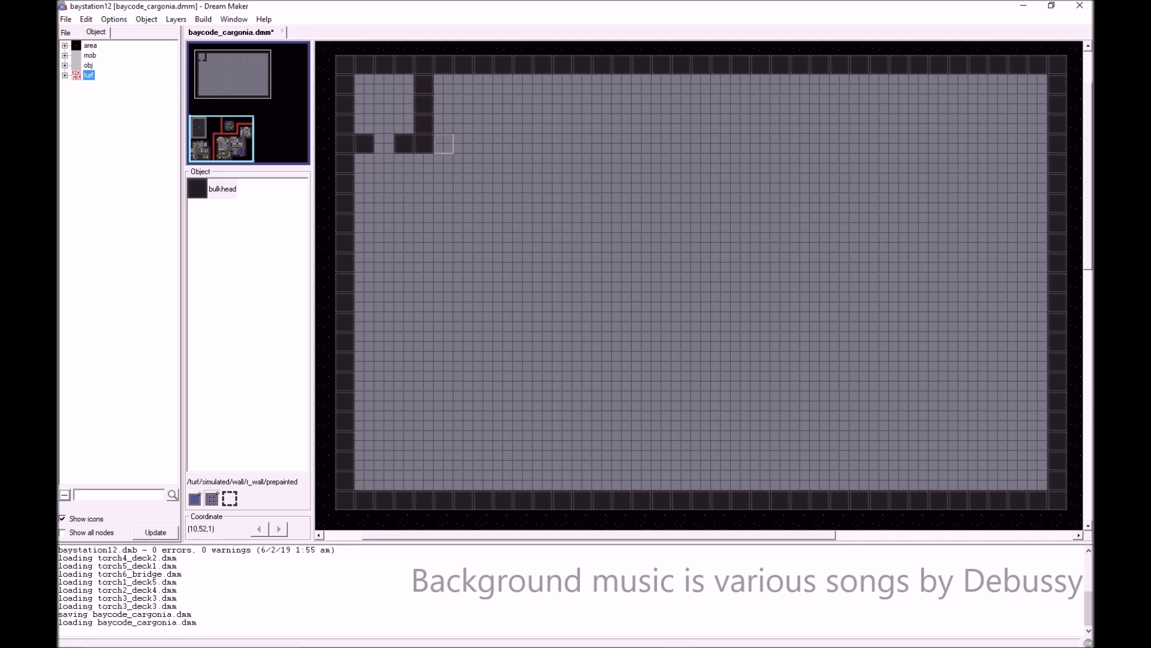
left_click_drag(503, 84, 503, 144)
left_click(483, 144)
left_click(444, 144)
left_click_drag(582, 84, 583, 144)
left_click(563, 144)
left_click(523, 144)
- Inspect the contents of the console tile in the Deck Chief's Office
scroll(622, 203, "down", 10)
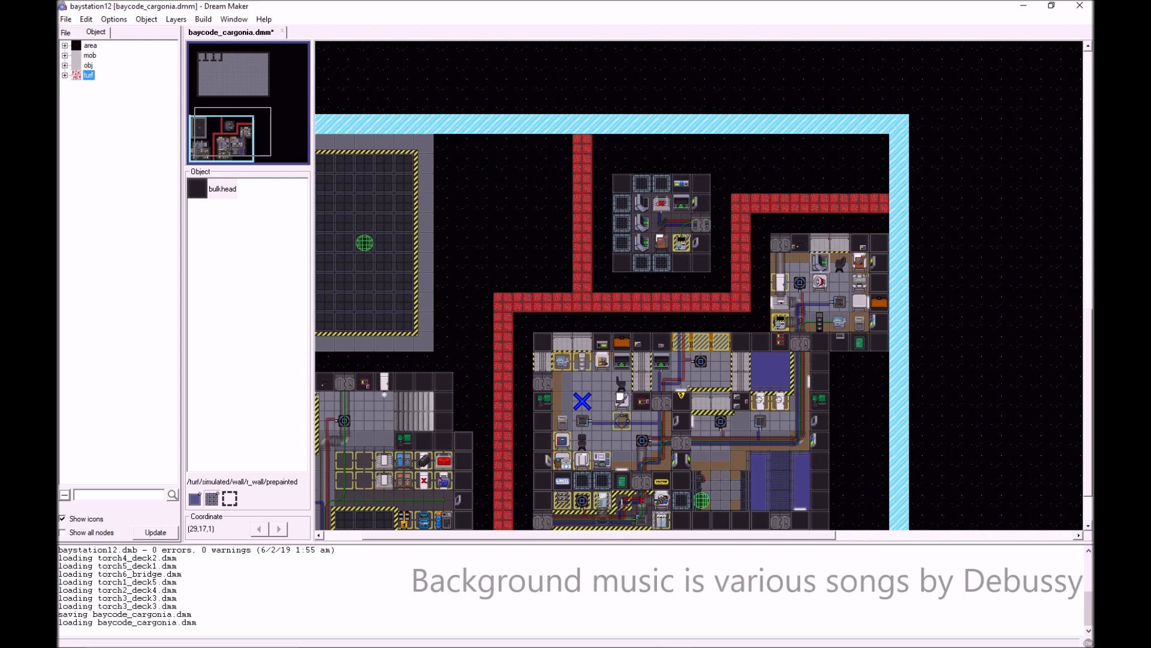
right_click(817, 267)
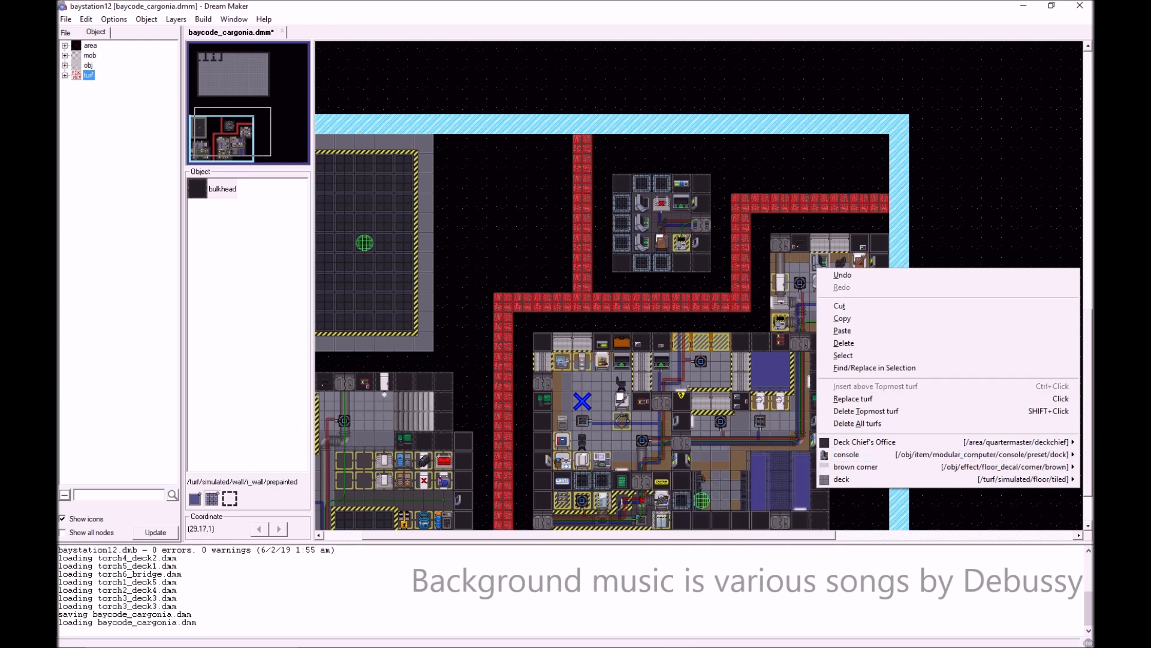
left_click(780, 282)
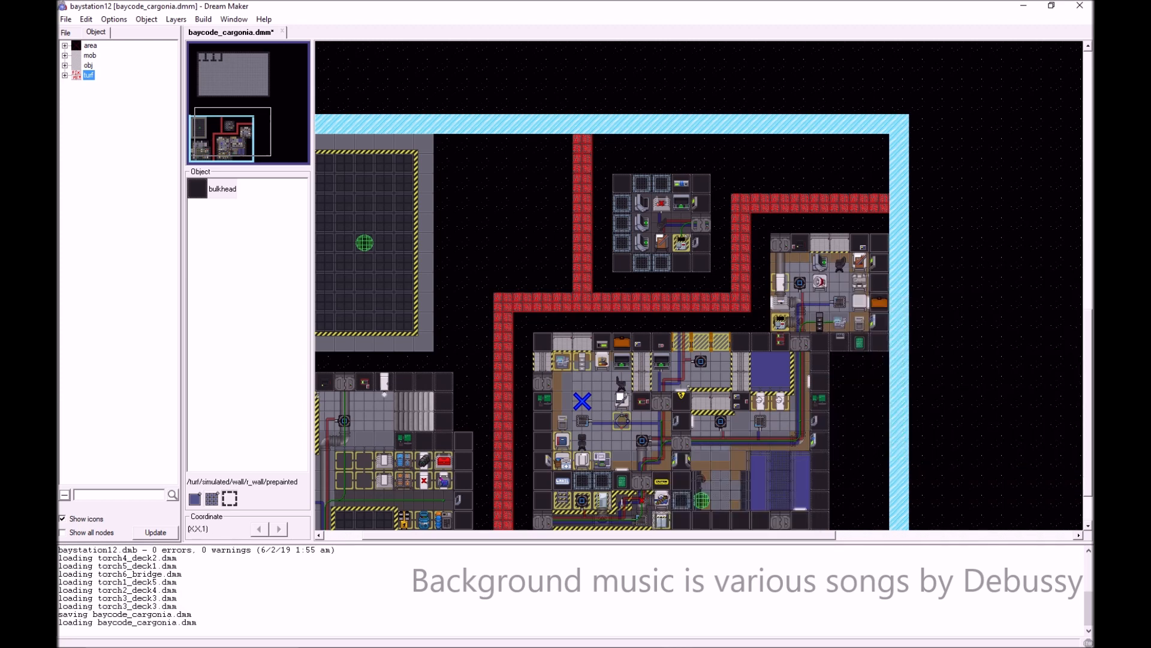
- Select the flight control tower with its surroundings and the adjoining vertical red wall, and delete the selection
left_click_drag(701, 183, 621, 242)
left_click_drag(722, 163, 581, 282)
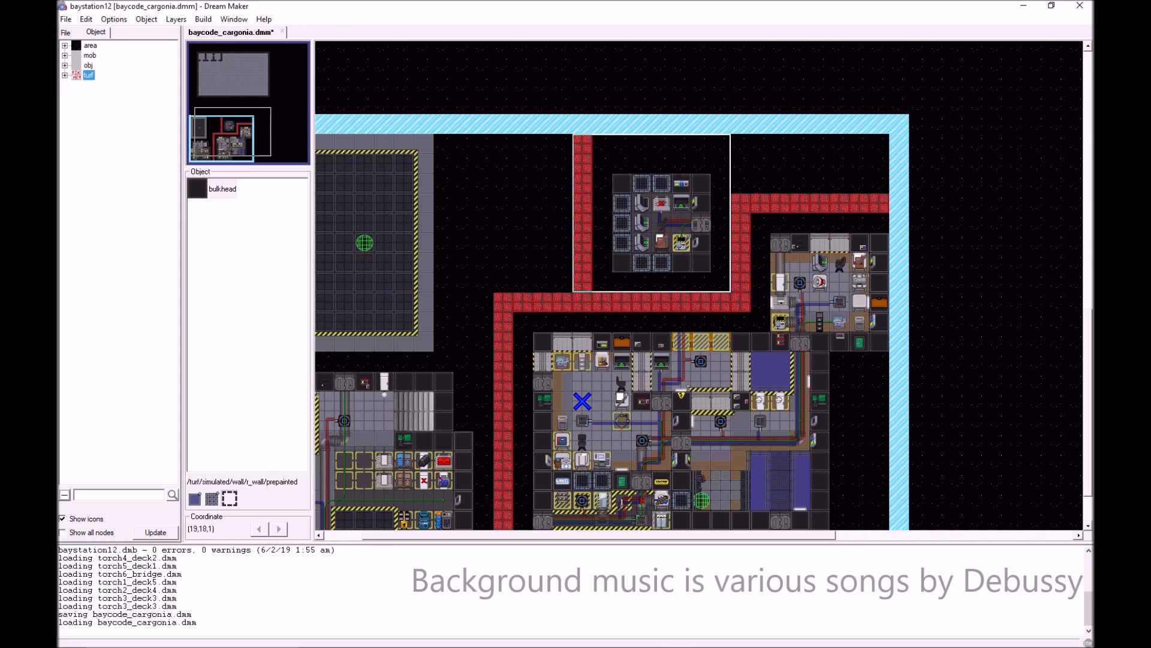
right_click(626, 249)
left_click(660, 326)
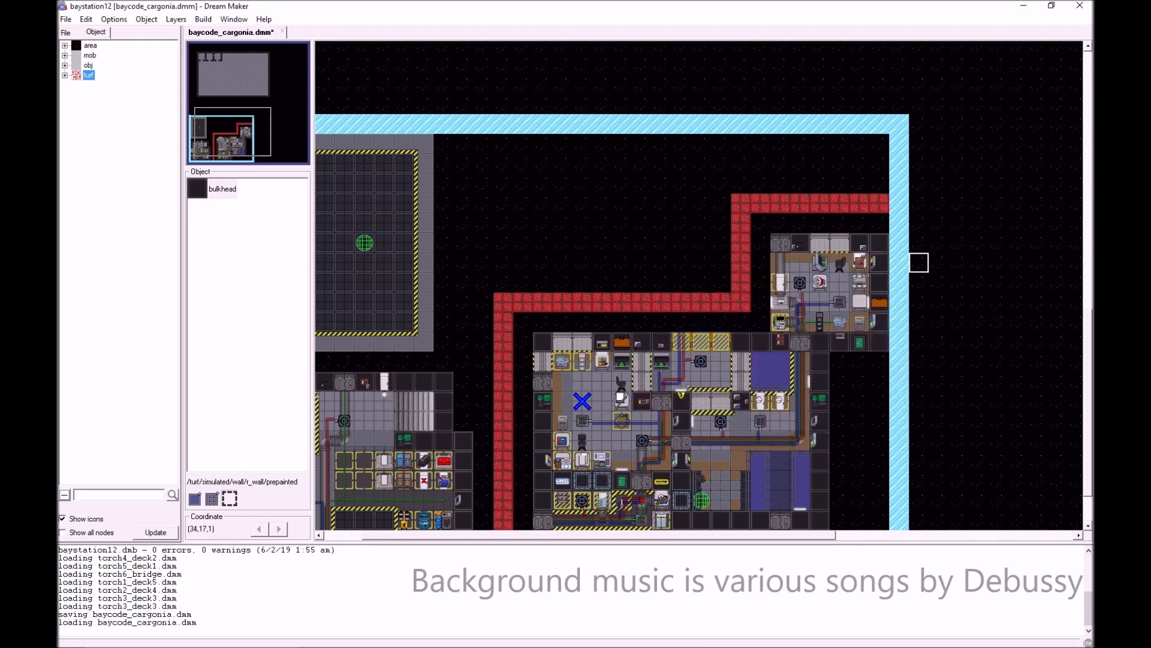
- Make the Deck Chief's Office console the active object, and inspect the contents of the desk tile holding the paper bin
right_click(811, 264)
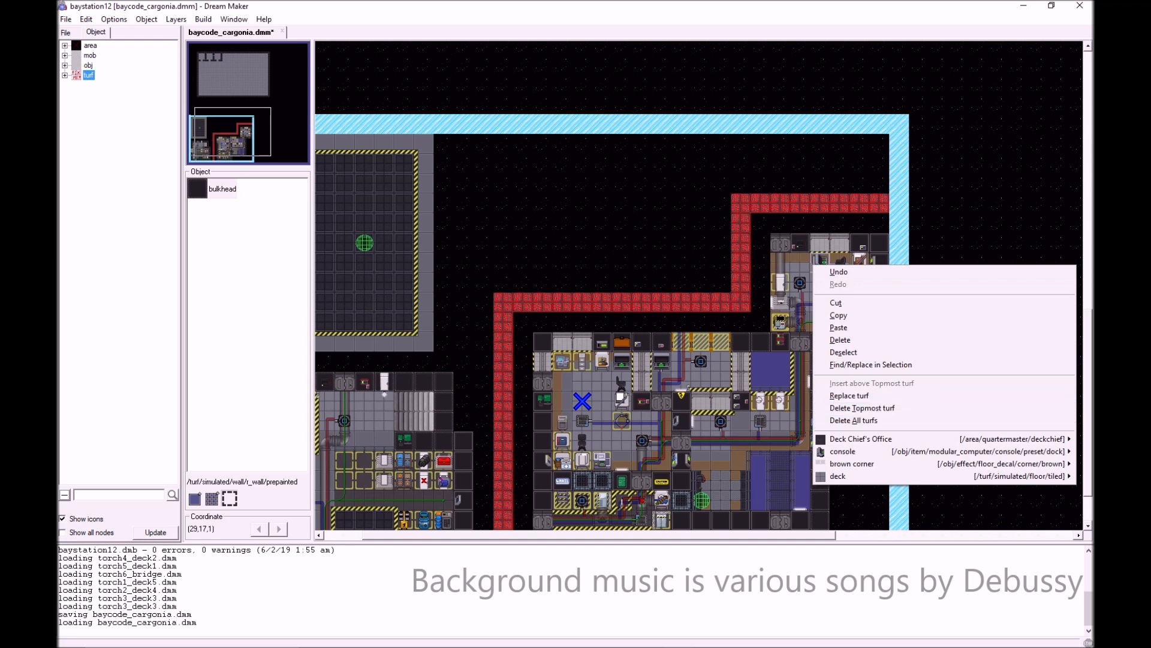
mouse_move(861, 439)
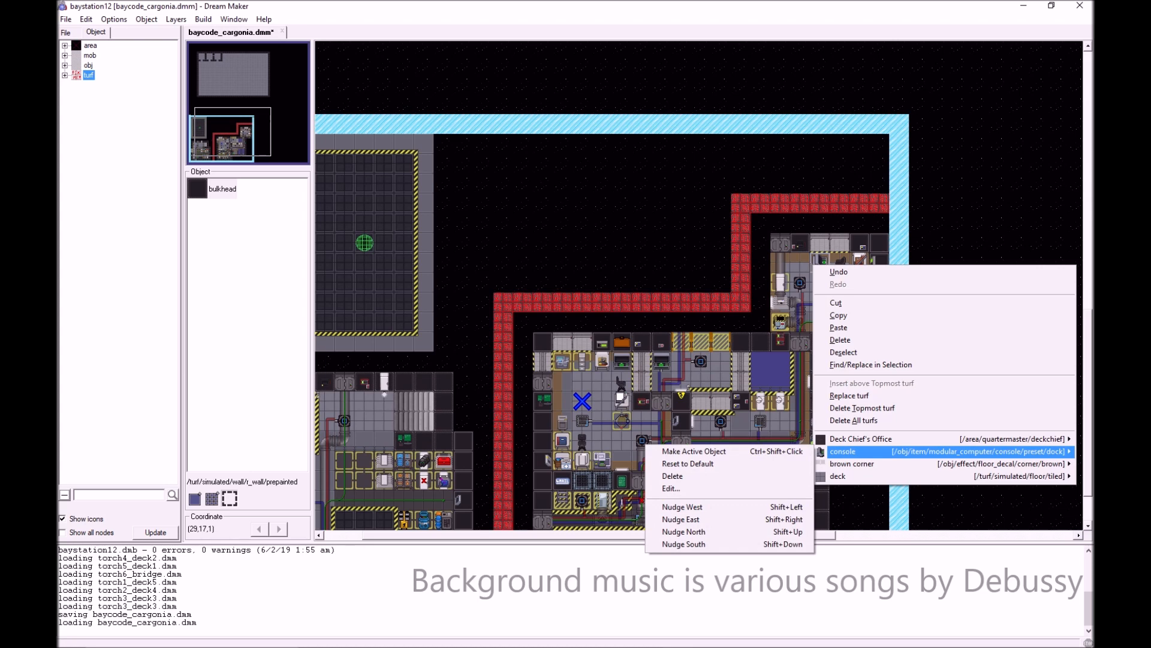
left_click(694, 451)
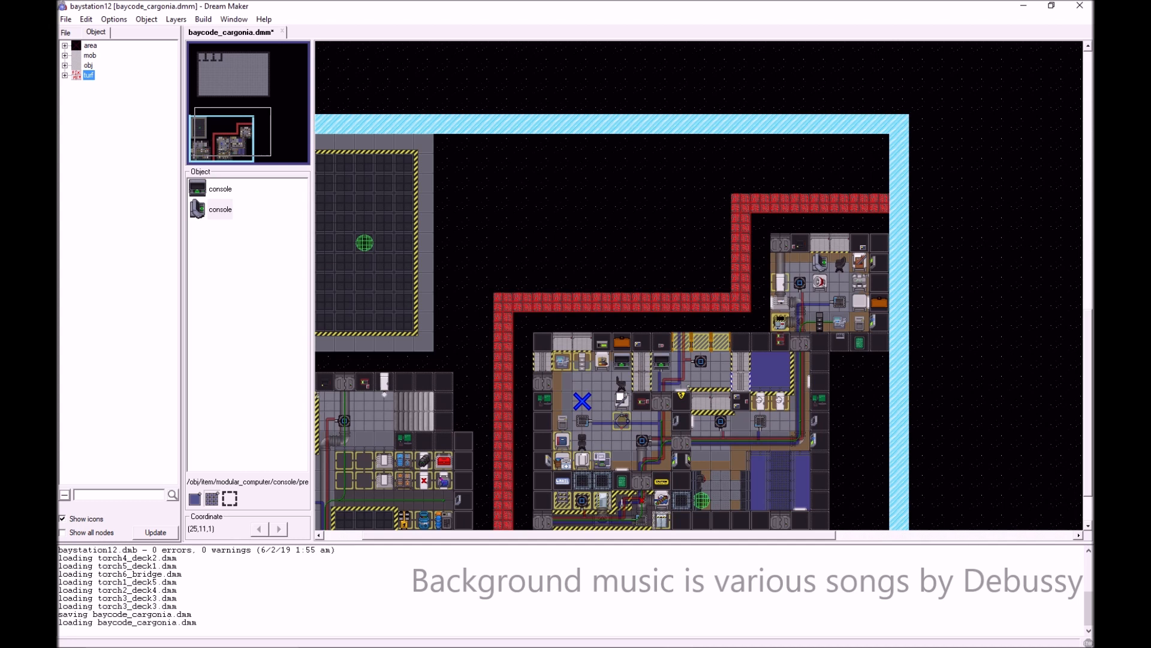
scroll(603, 421, "down", 3)
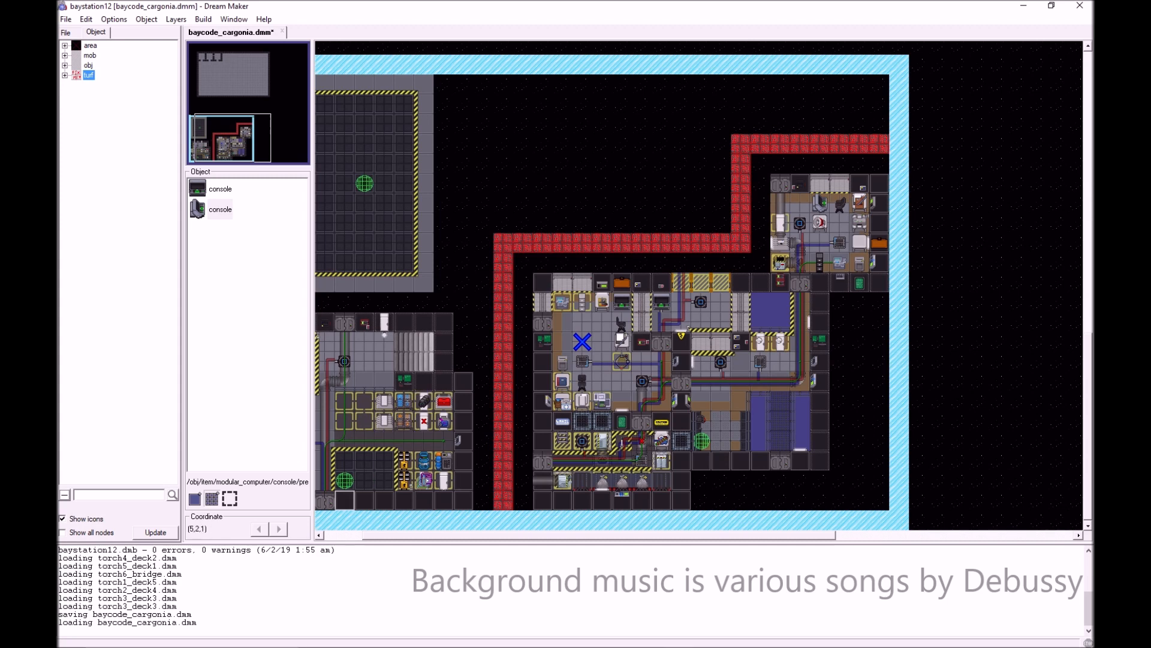
scroll(420, 474, "left", 3)
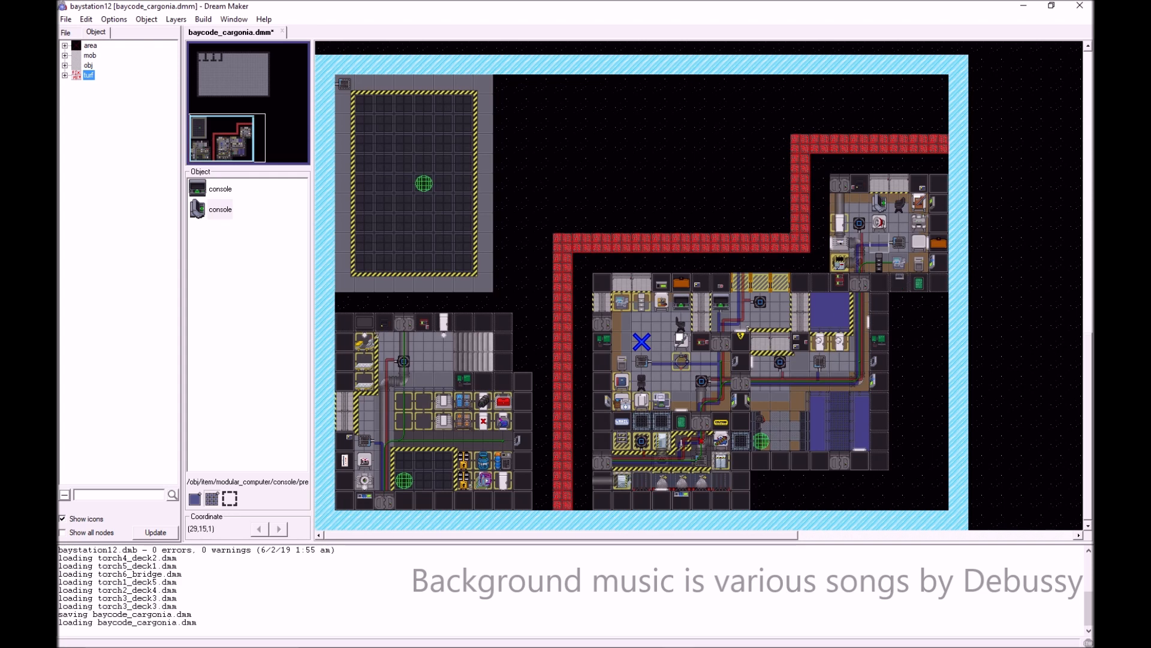
right_click(919, 203)
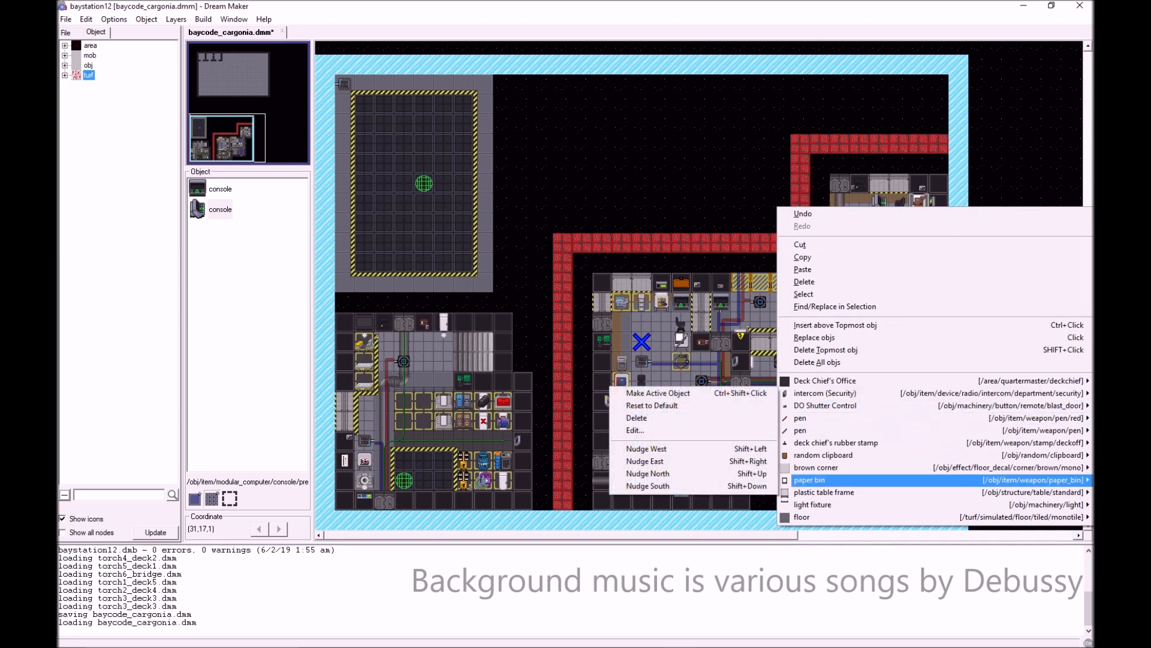
left_click(642, 283)
- Pick the deck floor and replace the three-room bulkhead partitions in the new area's northwest corner with deck tiles
scroll(642, 282, "up", 15)
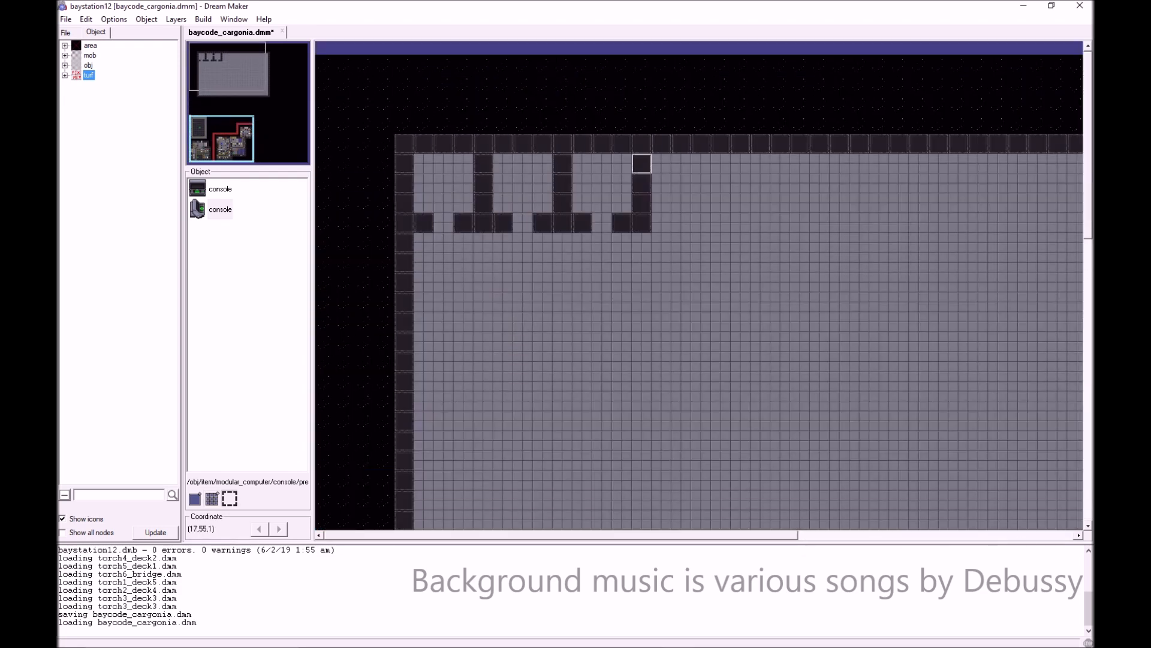
left_click(662, 204, "ctrl+shift")
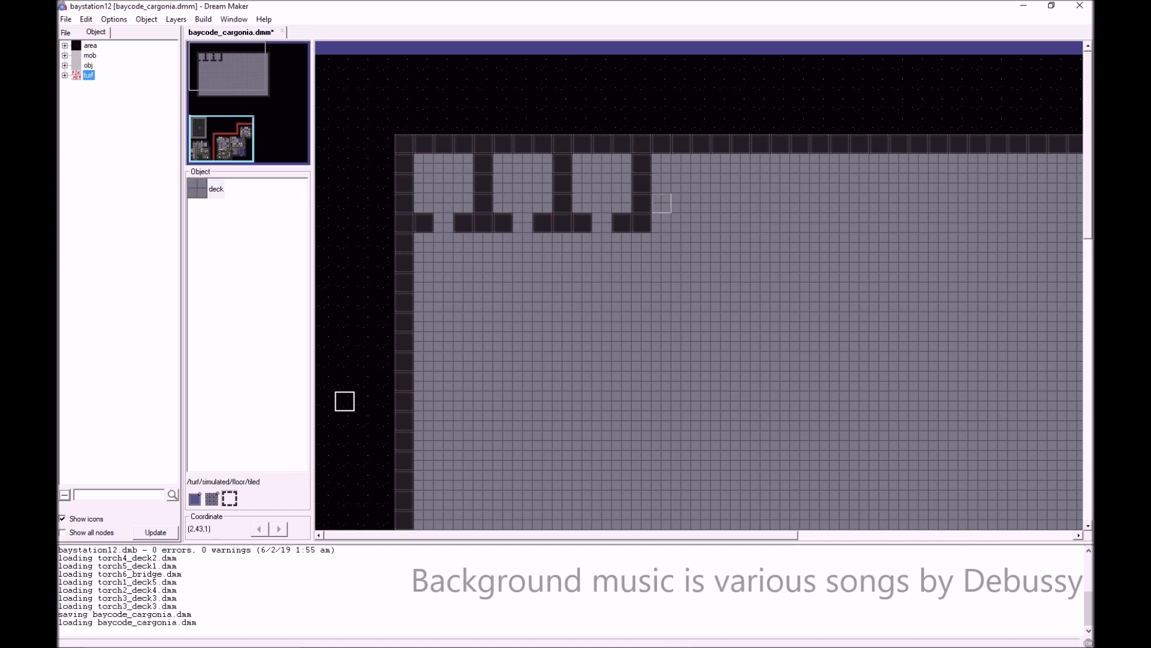
left_click(212, 498)
left_click_drag(641, 163, 424, 223)
left_click(563, 143, "ctrl+shift")
left_click_drag(225, 141, 244, 82)
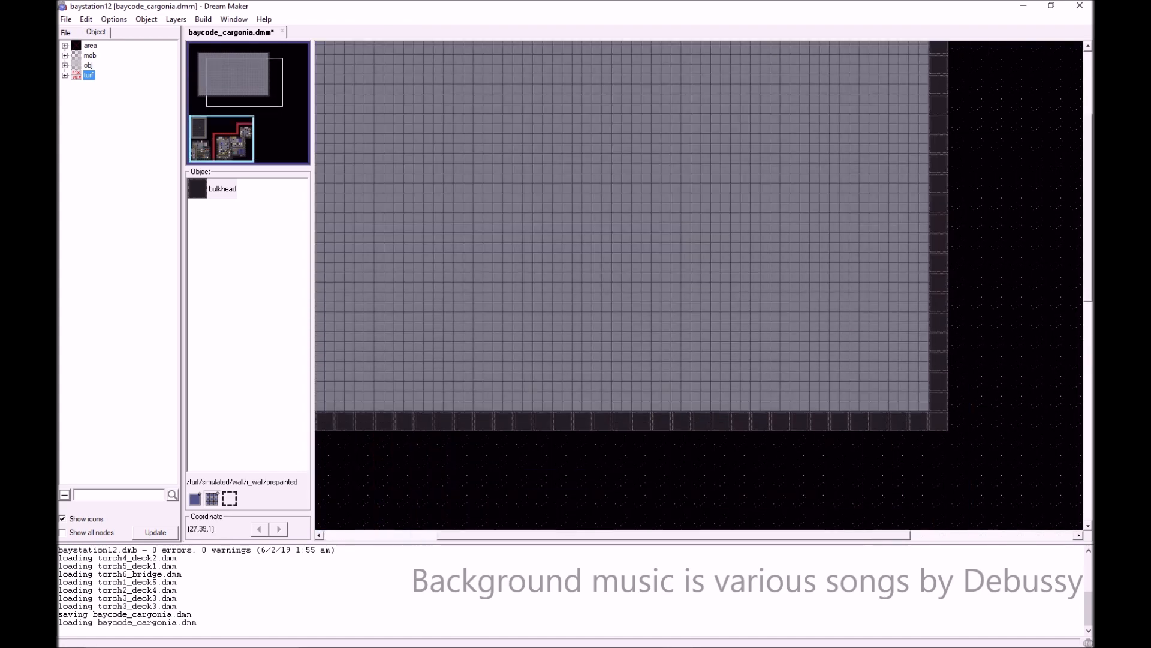
scroll(870, 444, "up", 2)
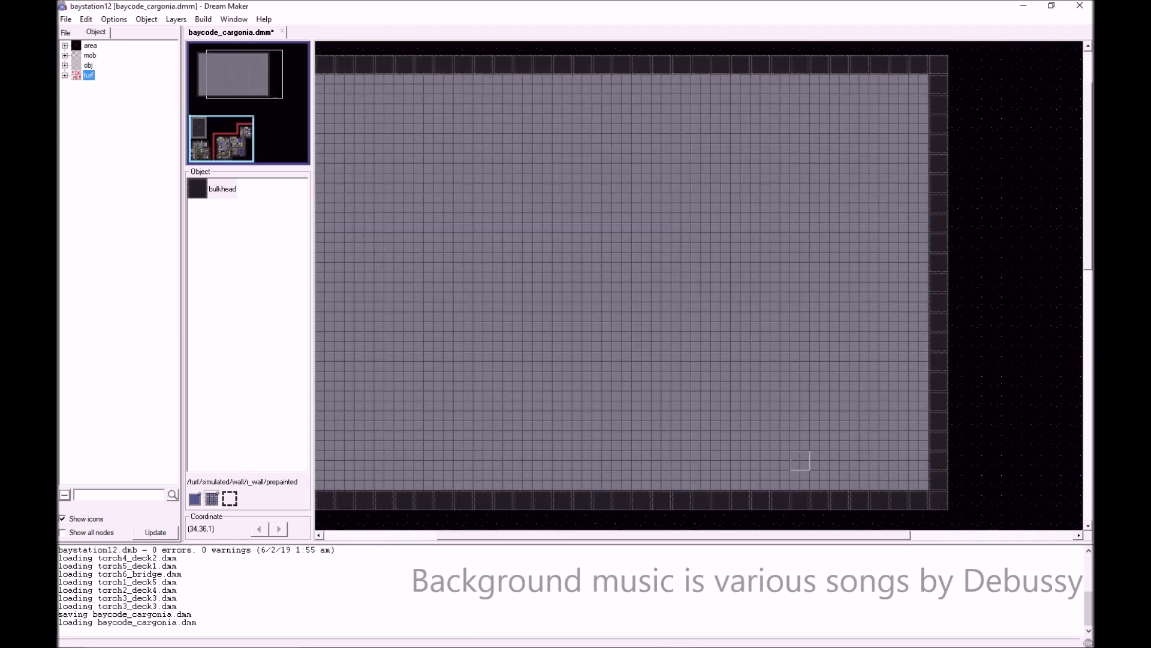
- Pick the reinforced wall frame window spawner (no grille) from the Supply Office and place four in a column near the new area's southeast corner
left_click_drag(244, 77, 229, 125)
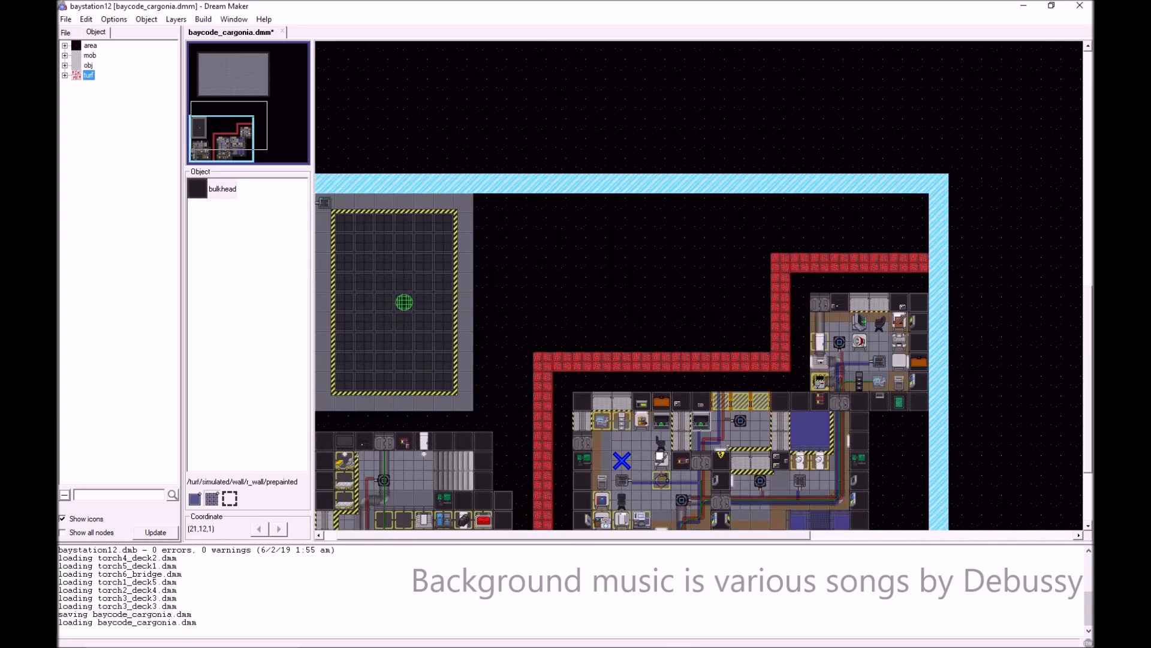
right_click(620, 405)
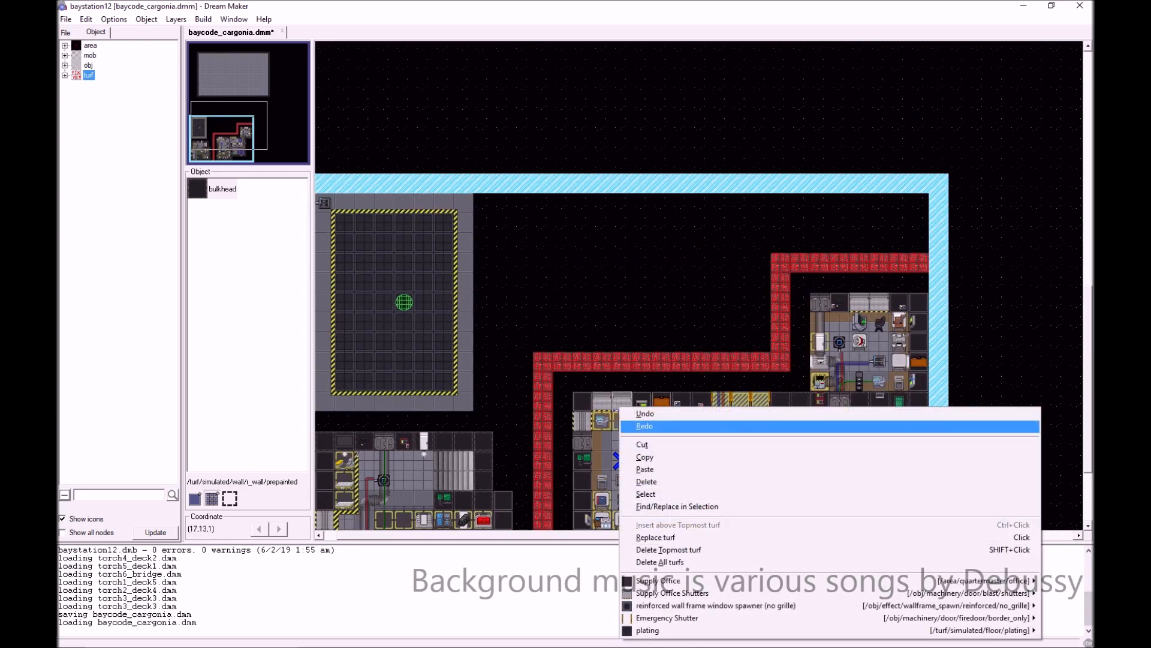
mouse_move(714, 605)
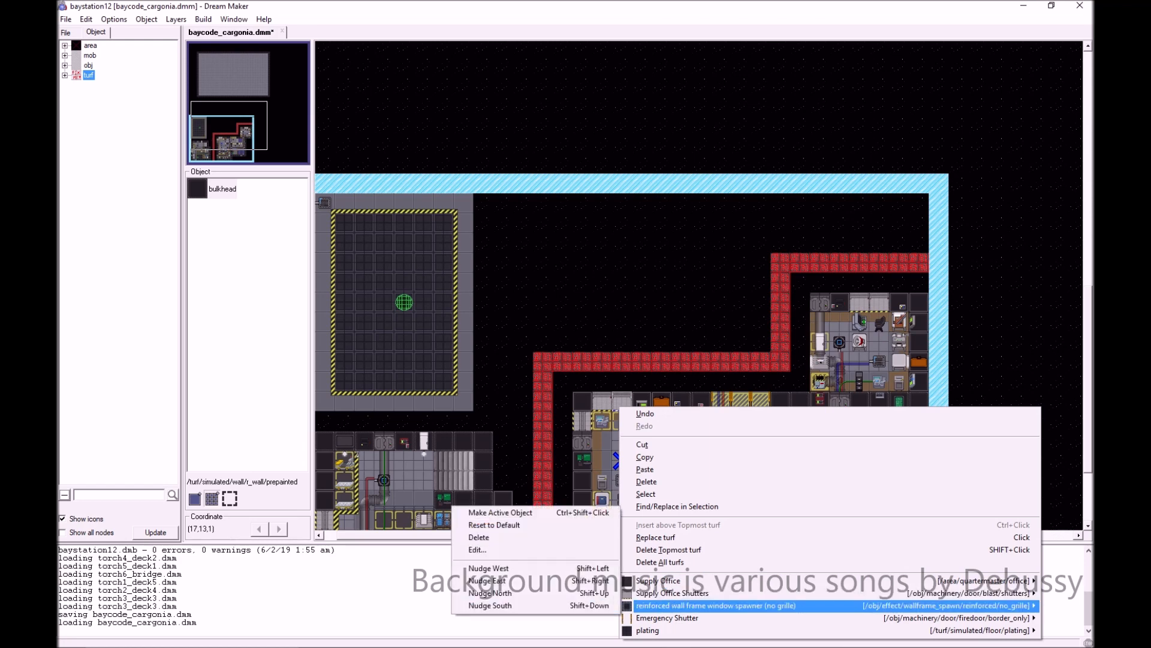
left_click(500, 512)
left_click_drag(231, 123, 245, 83)
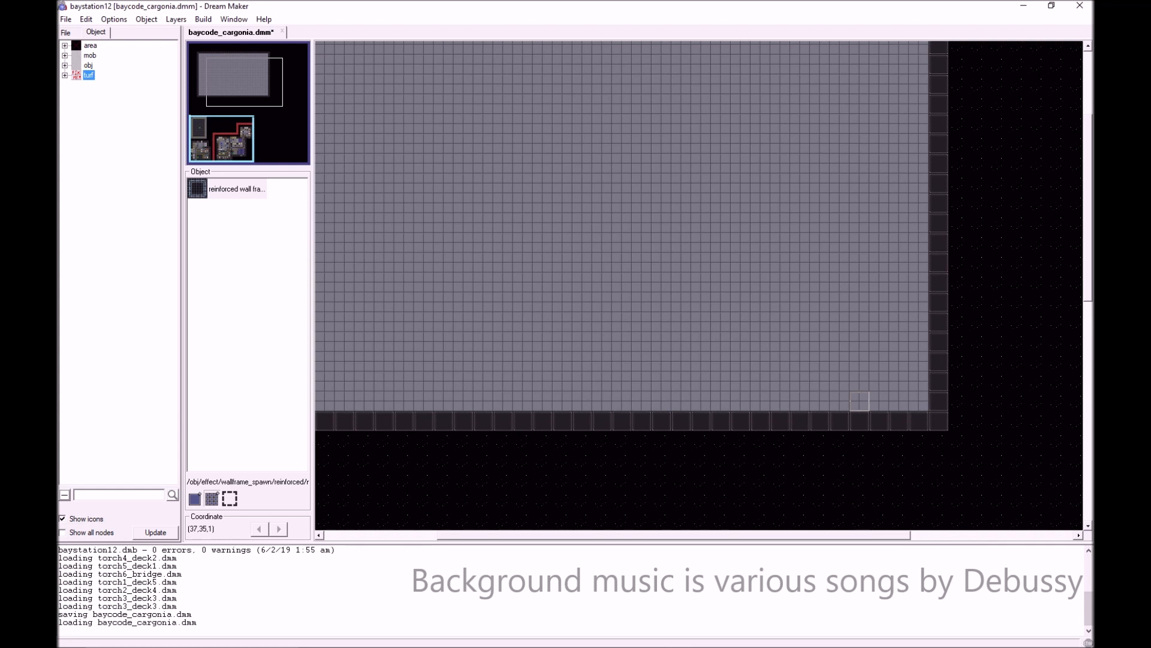
left_click_drag(840, 401, 839, 382)
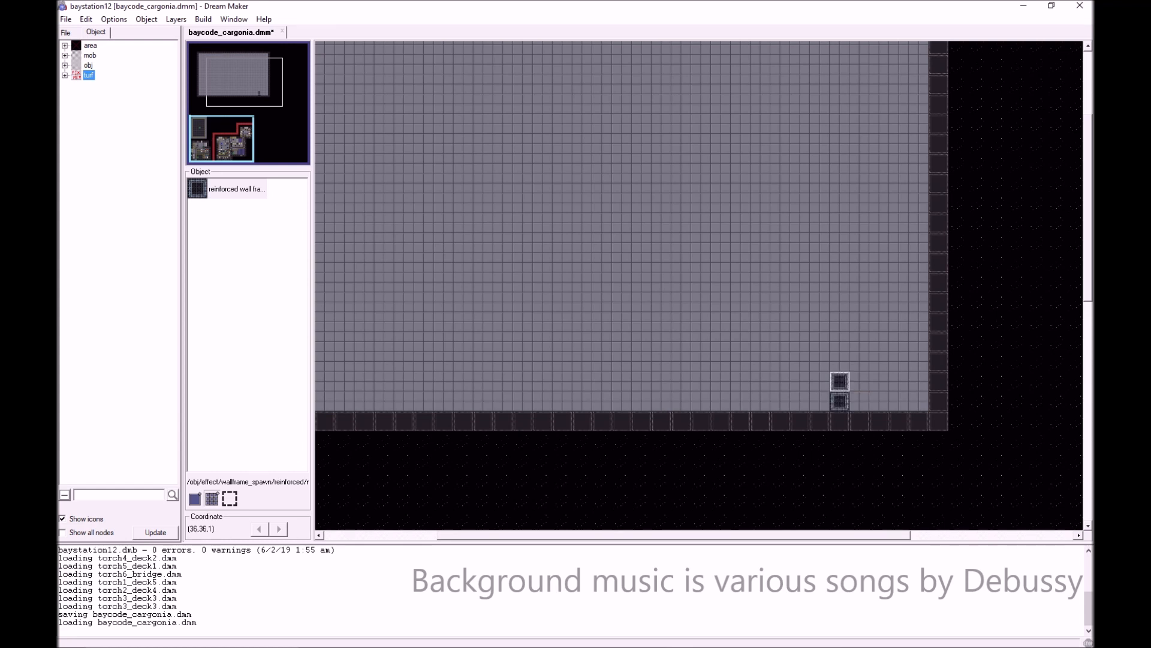
left_click(840, 361)
left_click(840, 342)
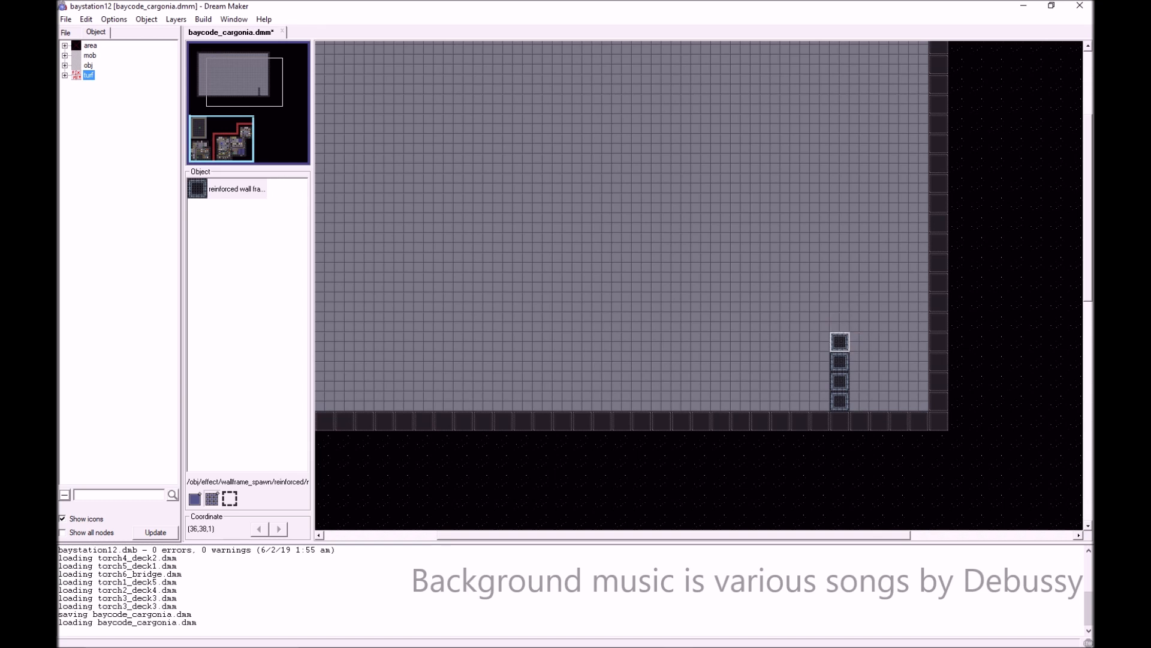
- Cap the window column with bulkhead and wall off the corner room's north side, leaving a one-tile gap one tile from the east wall
left_click(840, 421, "ctrl+shift")
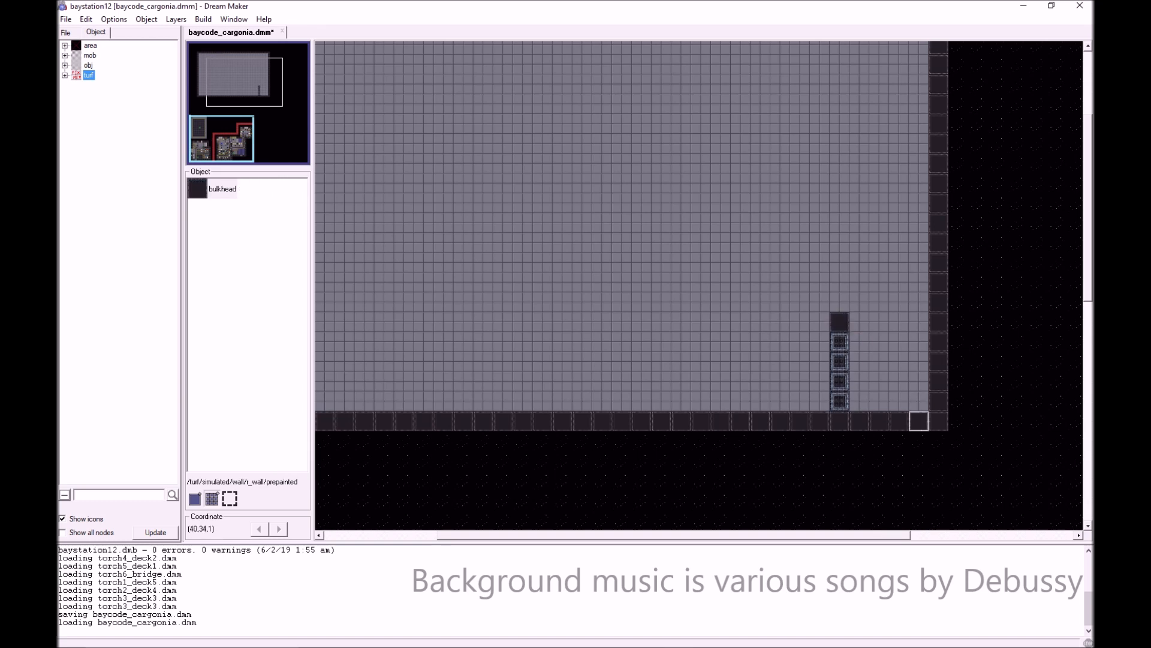
scroll(858, 460, "up", 5)
scroll(938, 480, "left", 4)
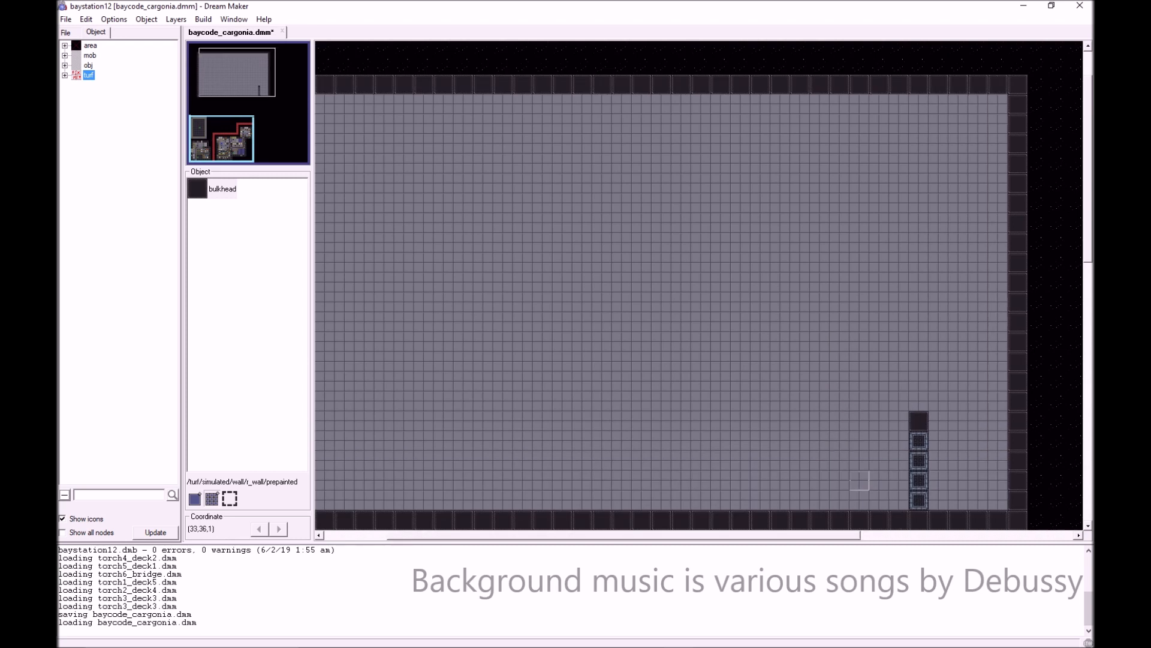
scroll(858, 480, "right", 8)
left_click(780, 421)
left_click(839, 421)
left_click(800, 421)
- Select the random documents object from the obj/random types, then collapse the object tree
scroll(820, 460, "down", 20)
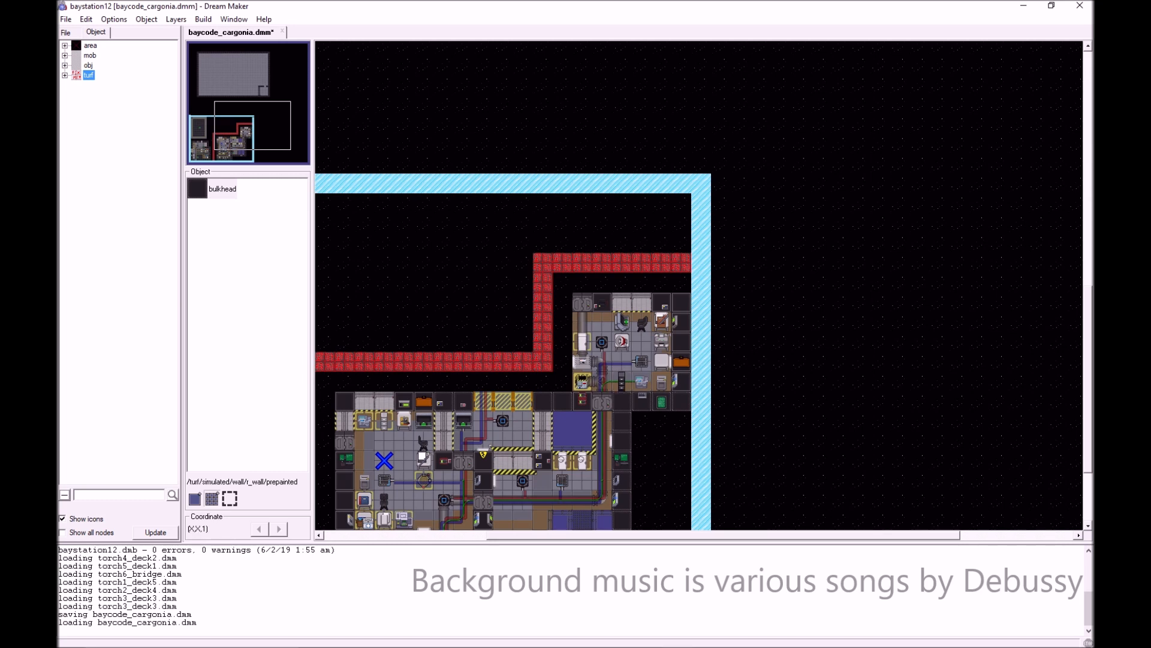
left_click(65, 65)
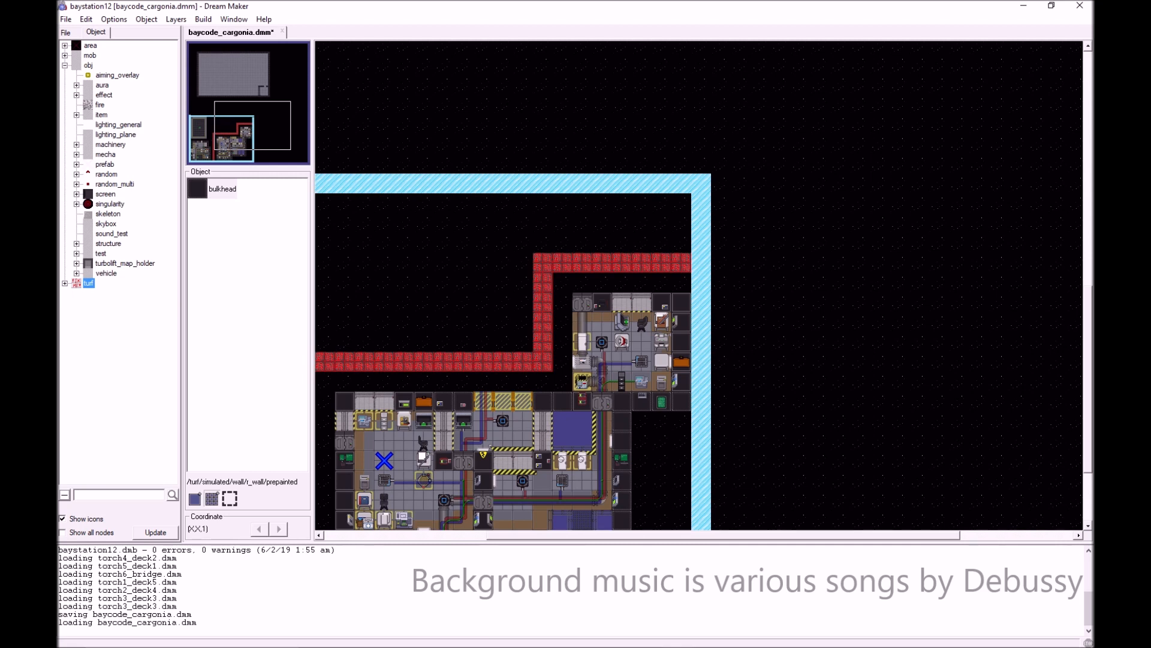
left_click(77, 174)
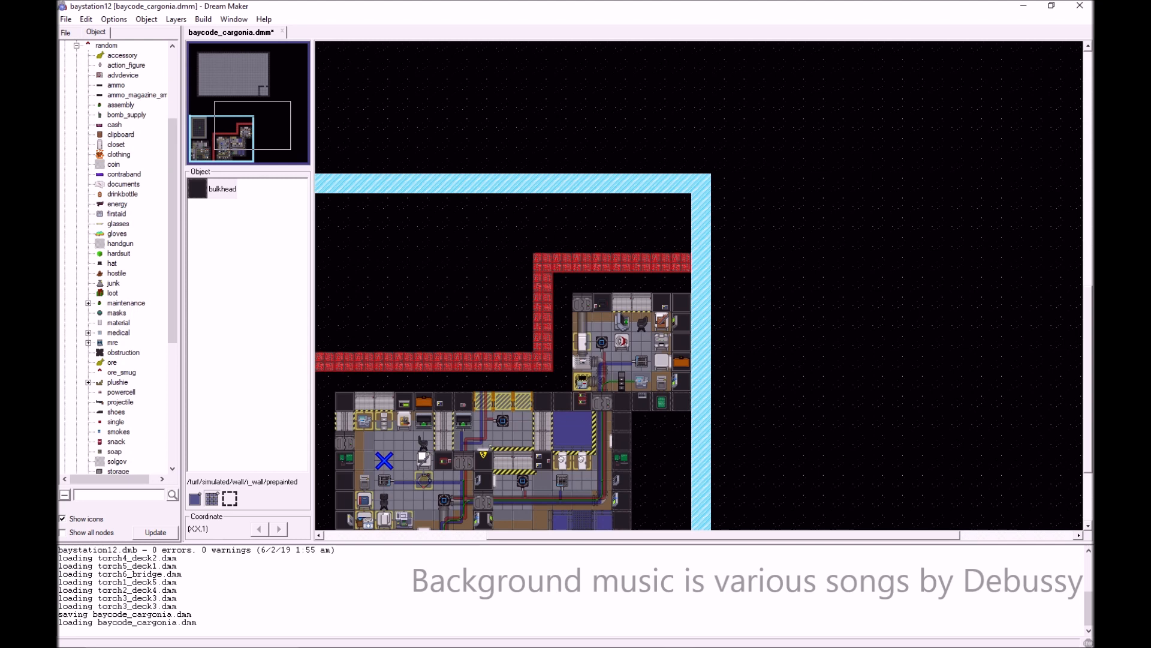
left_click(123, 184)
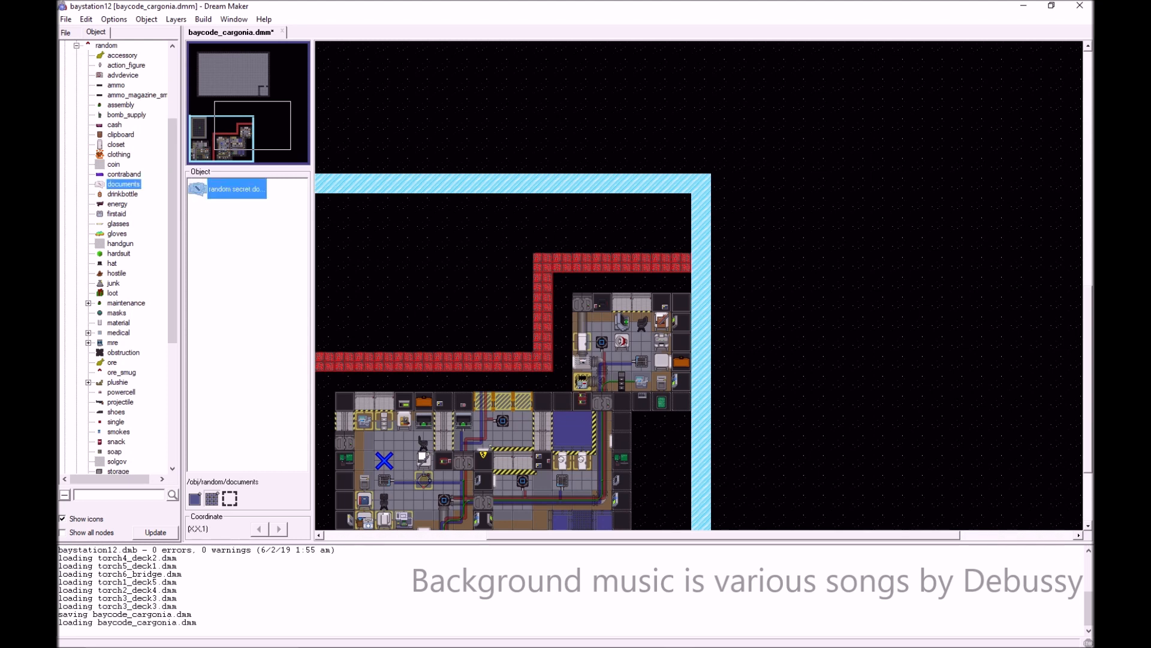
scroll(117, 258, "up", 5)
left_click(76, 174)
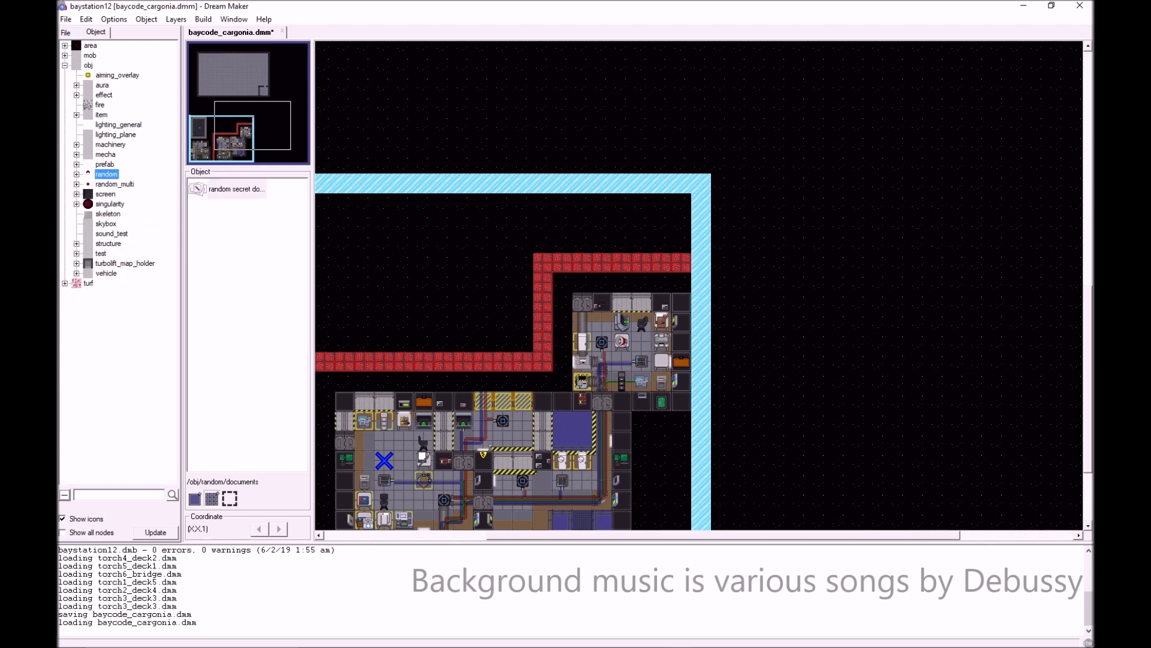
left_click(65, 66)
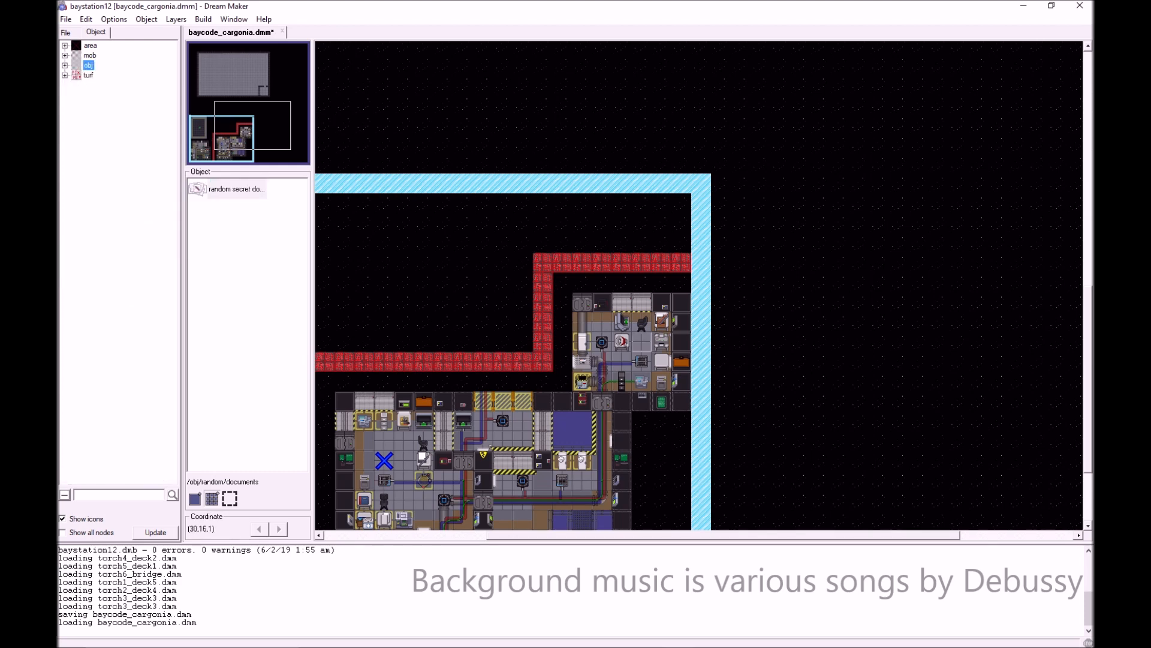
- Try to pick the brown comfy office chair from the Deck Chief's Office and place it in the new corner room
right_click(640, 322)
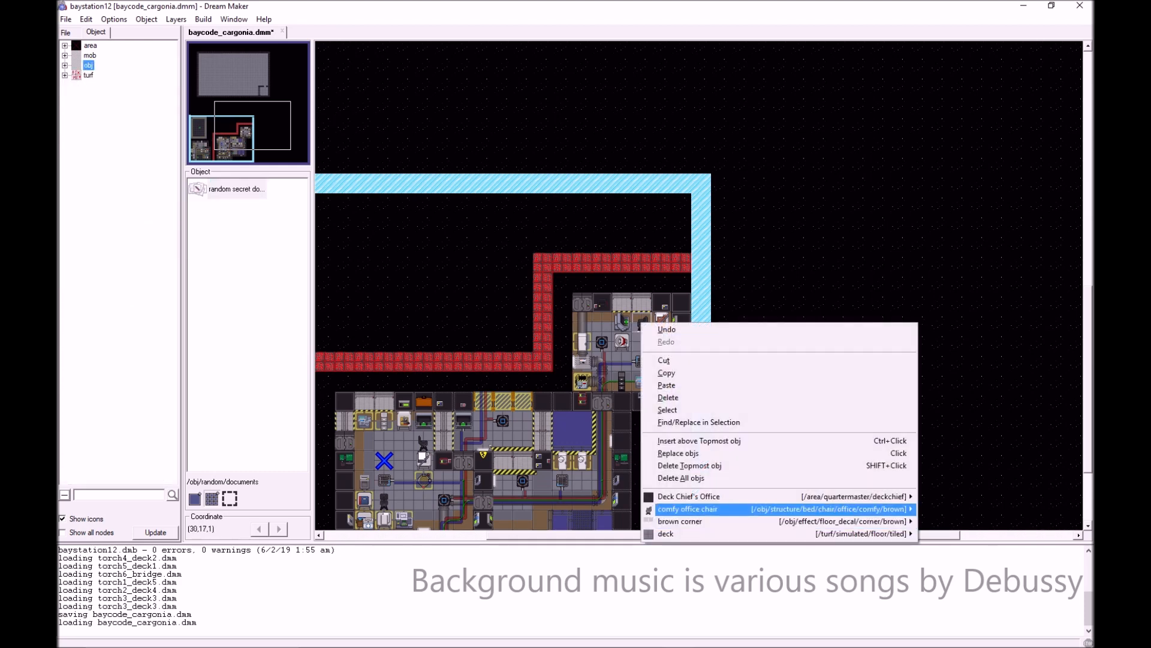
mouse_move(720, 508)
left_click(1018, 507)
scroll(721, 371, "up", 3)
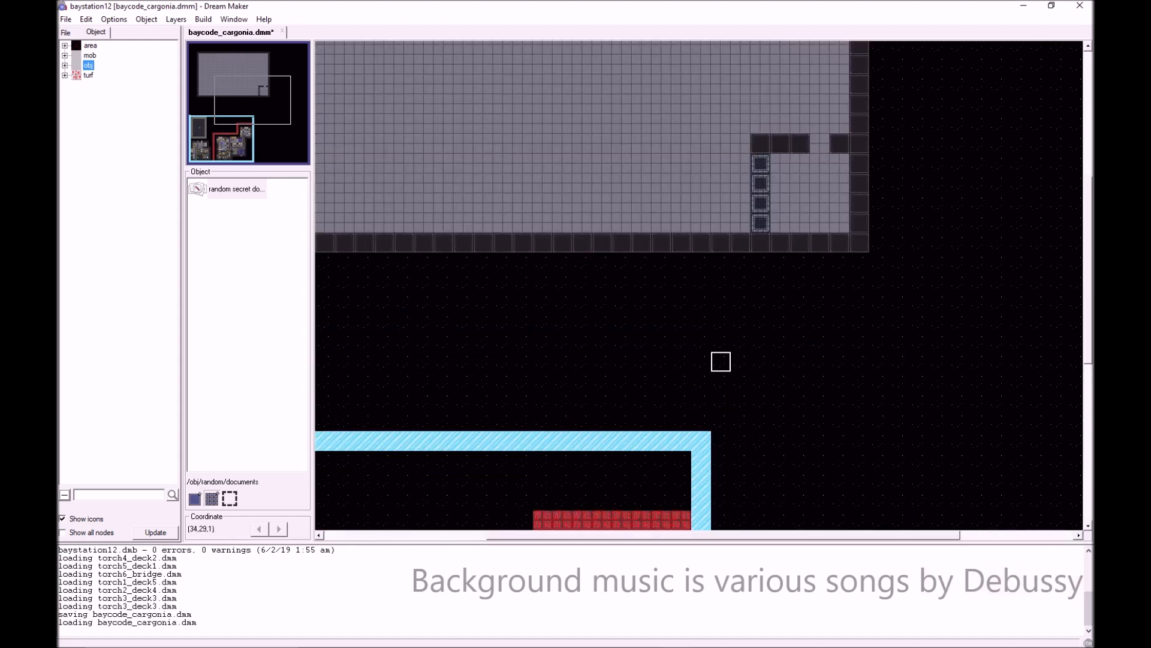
left_click(800, 303)
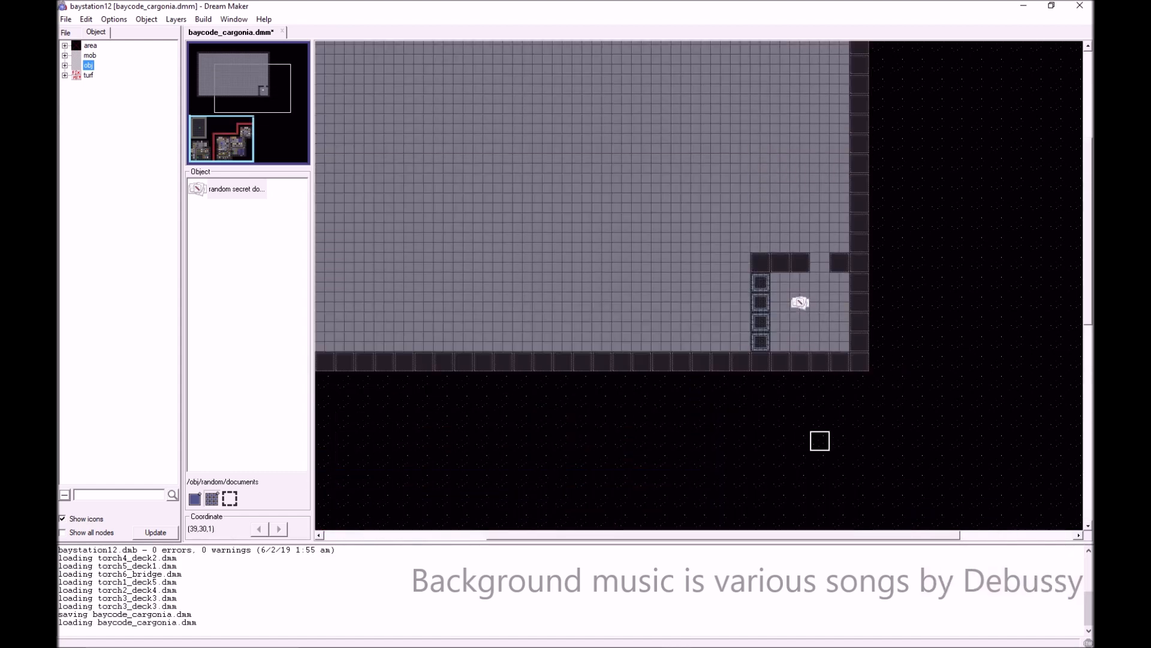
- Pick the brown comfy office chair from the Deck Chief's Office and replace the secret documents in the new corner room with it
scroll(621, 441, "down", 3)
right_click(639, 460)
mouse_move(672, 427)
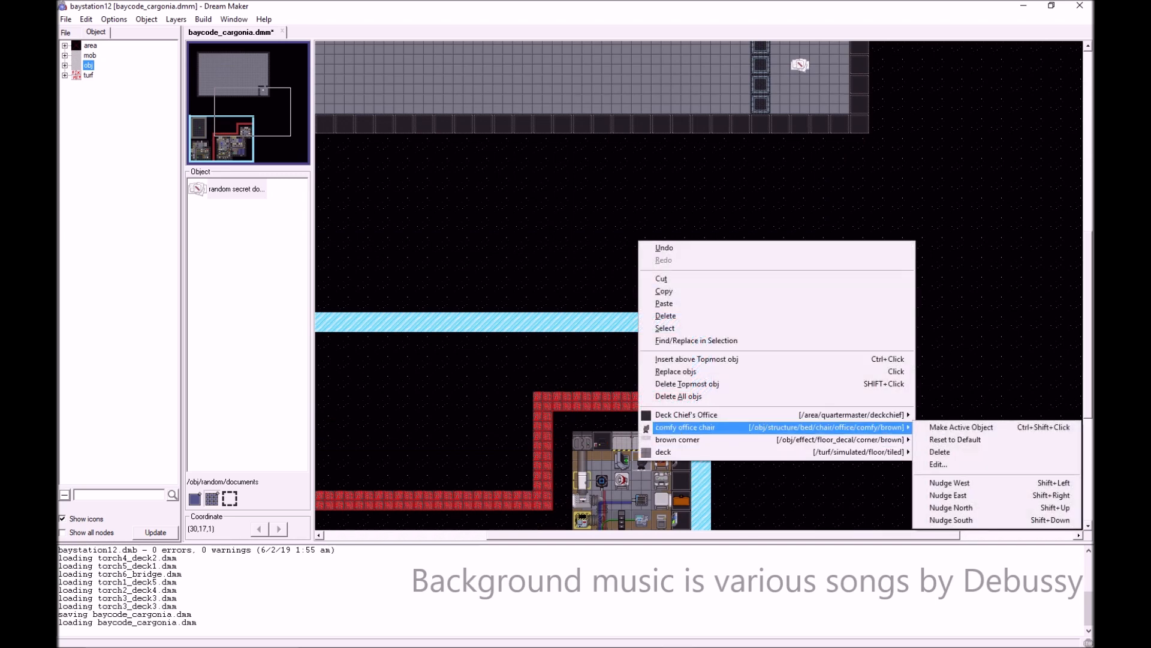
left_click(961, 426)
scroll(760, 440, "up", 3)
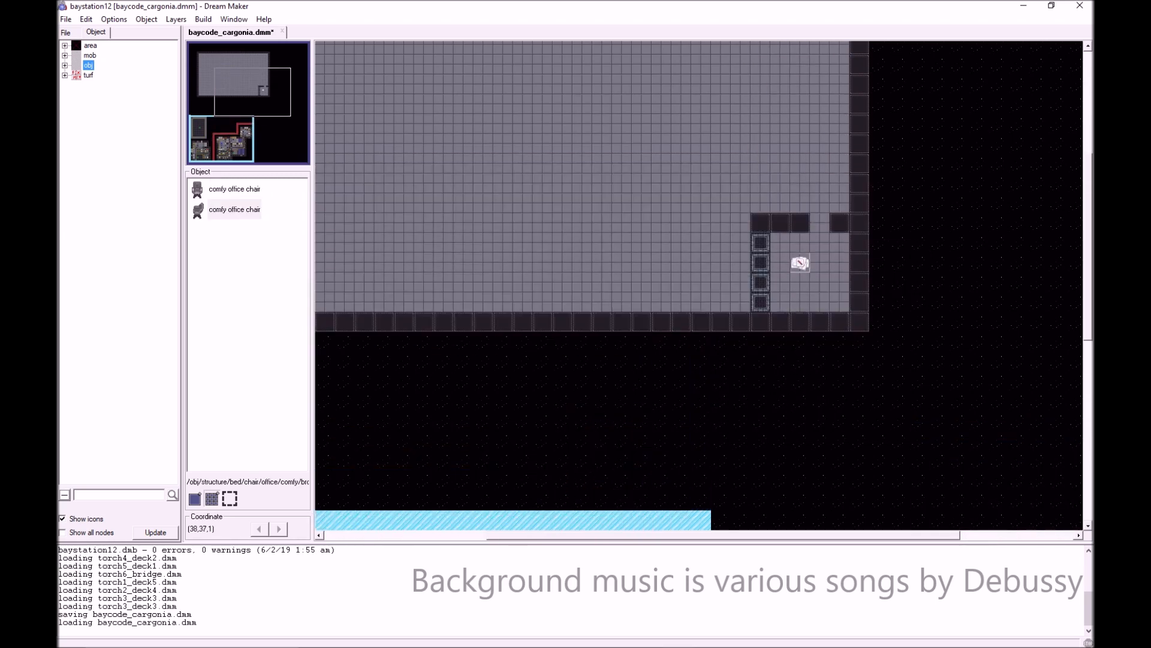
scroll(799, 380, "down", 4)
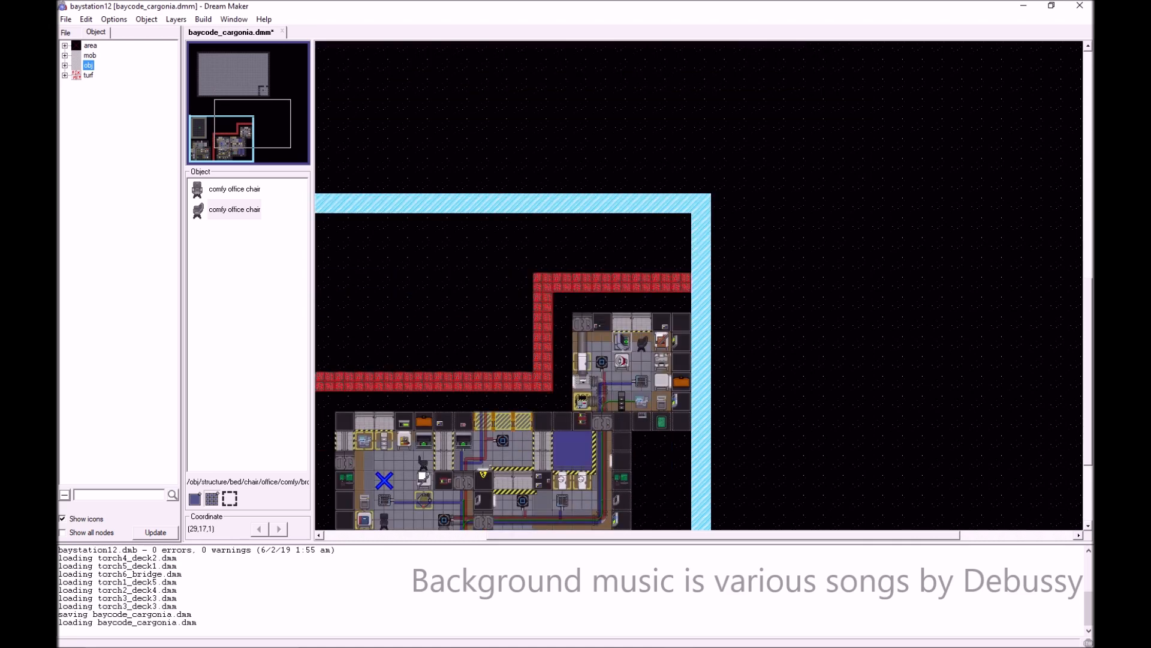
- Pick the dock console from the Deck Chief's Office as the active object for furnishing the new corner room
left_click(622, 342, "shift")
scroll(756, 362, "up", 4)
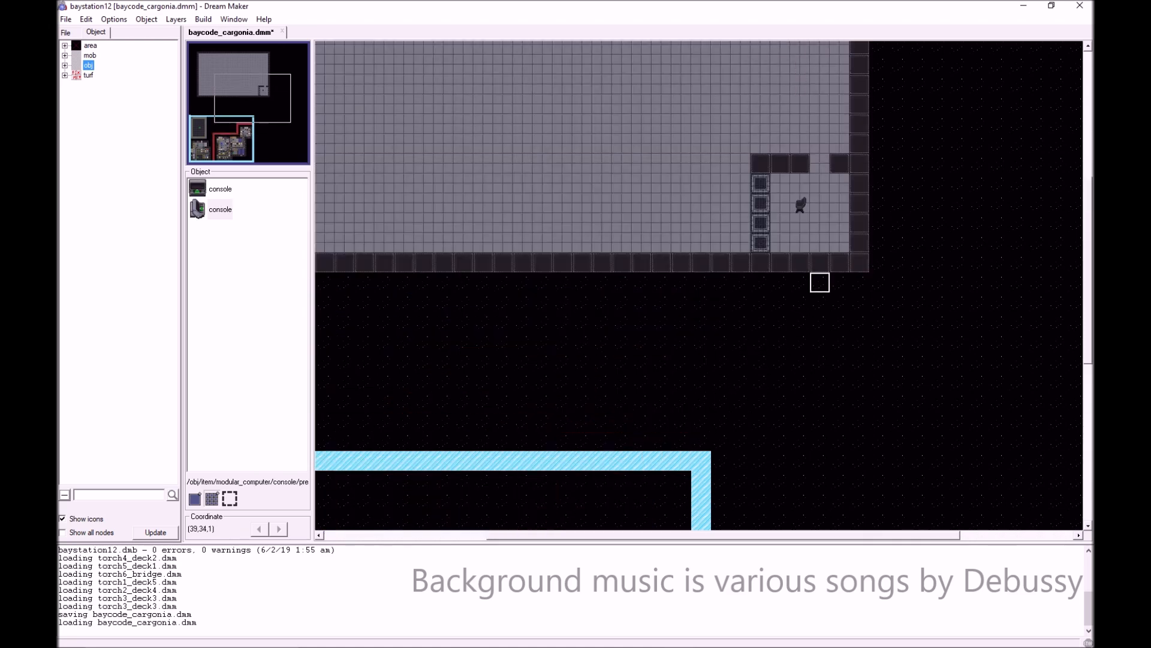
scroll(721, 401, "down", 4)
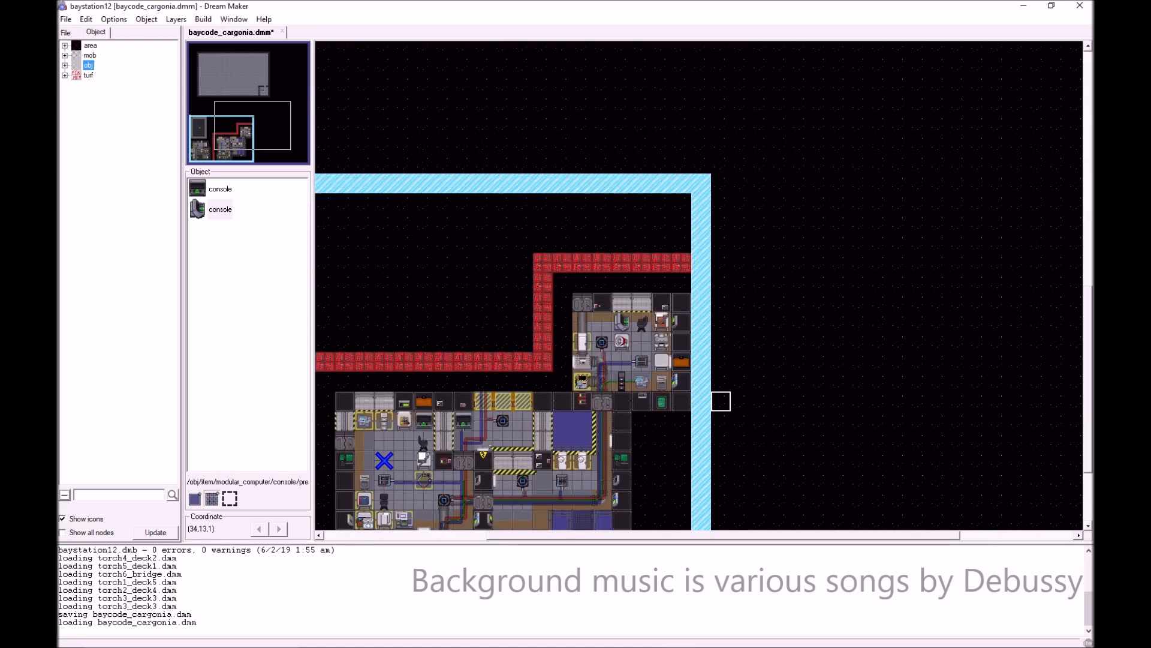
- Inspect the contents of the landmark tile at the centre of the Hangar Deck
scroll(682, 421, "left", 2)
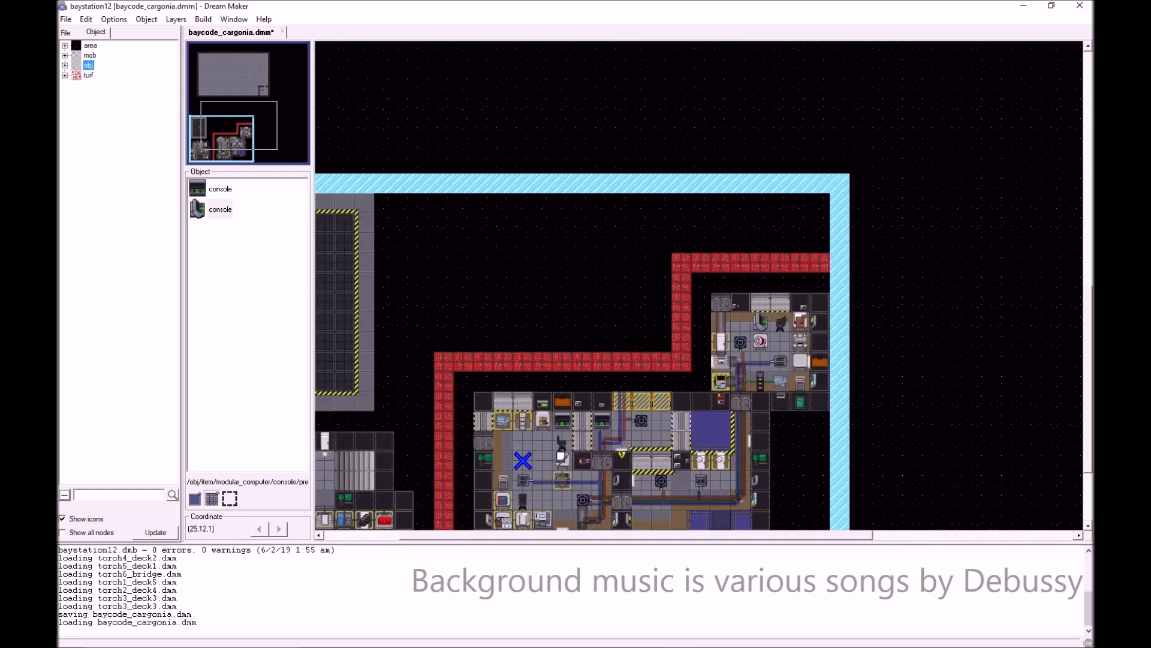
scroll(642, 401, "left", 2)
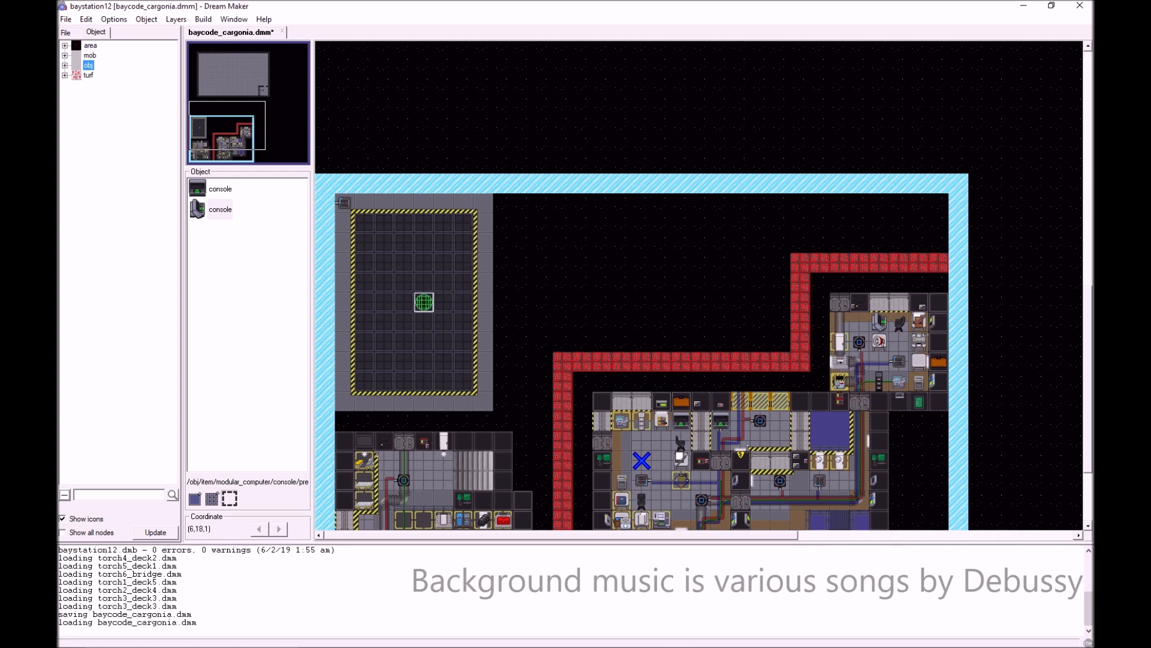
right_click(429, 304)
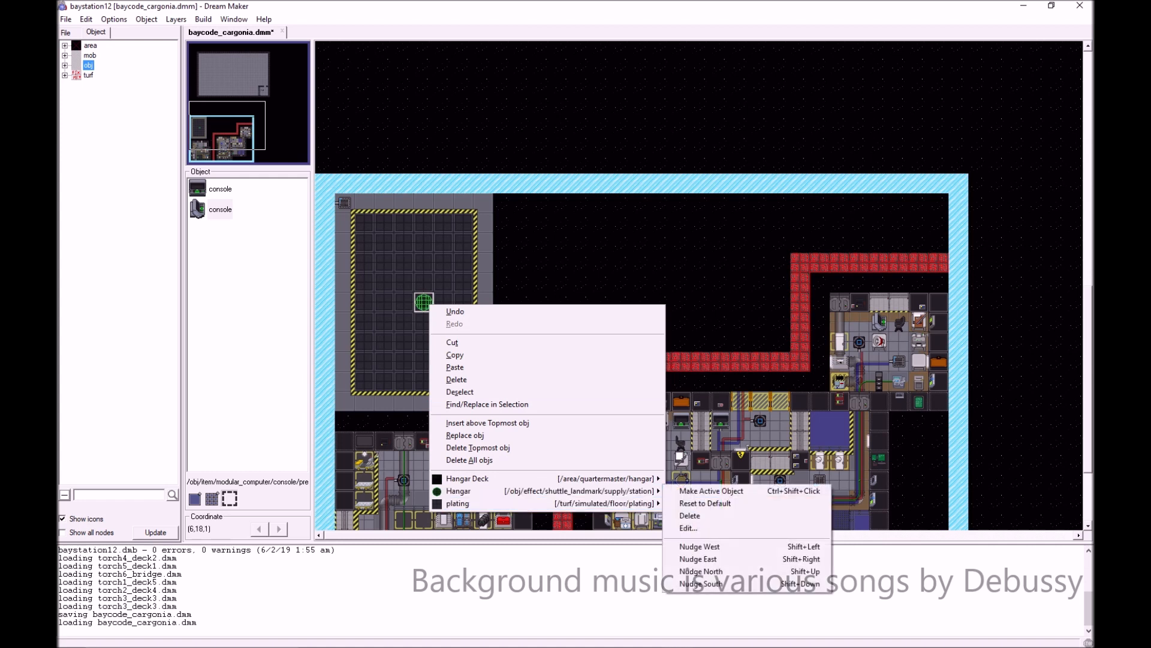
- Move the 6-by-9-tile shuttle pad with its landmark from the old Hangar Deck to the new layout, just west of the corner room
left_click(464, 223)
left_click_drag(464, 223, 364, 382)
right_click(414, 333)
left_click_drag(407, 334, 701, 361)
key("Escape")
scroll(701, 301, "up", 2)
left_click_drag(701, 302, 820, 243)
scroll(660, 380, "up", 3)
key("Up")
key("Right")
key("Right")
key("Right")
key("Right")
key("Right")
key("Right")
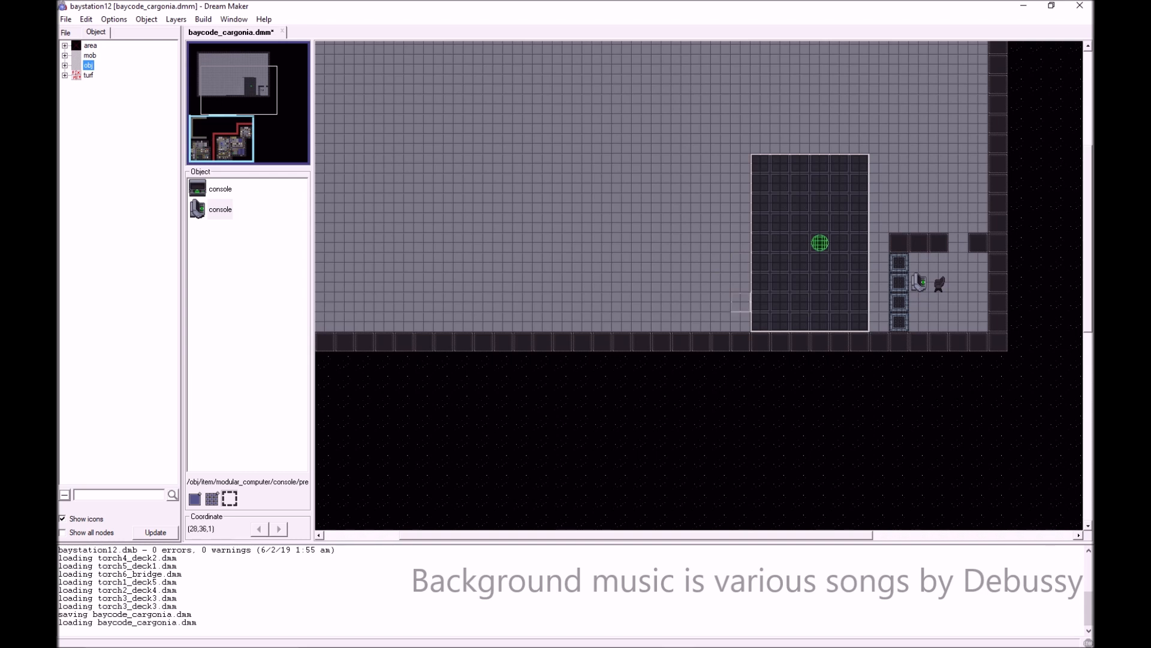
scroll(820, 440, "up", 2)
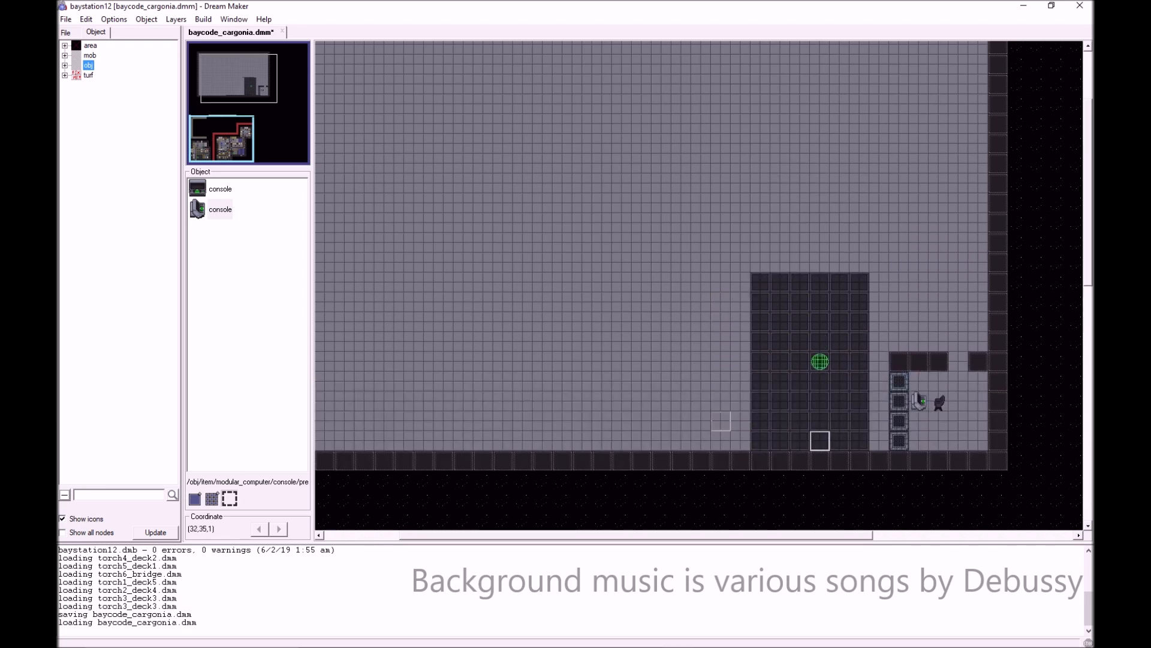
- Delete the leftover grey and striped border of the old Hangar Deck, including everything inside it
scroll(760, 421, "down", 7)
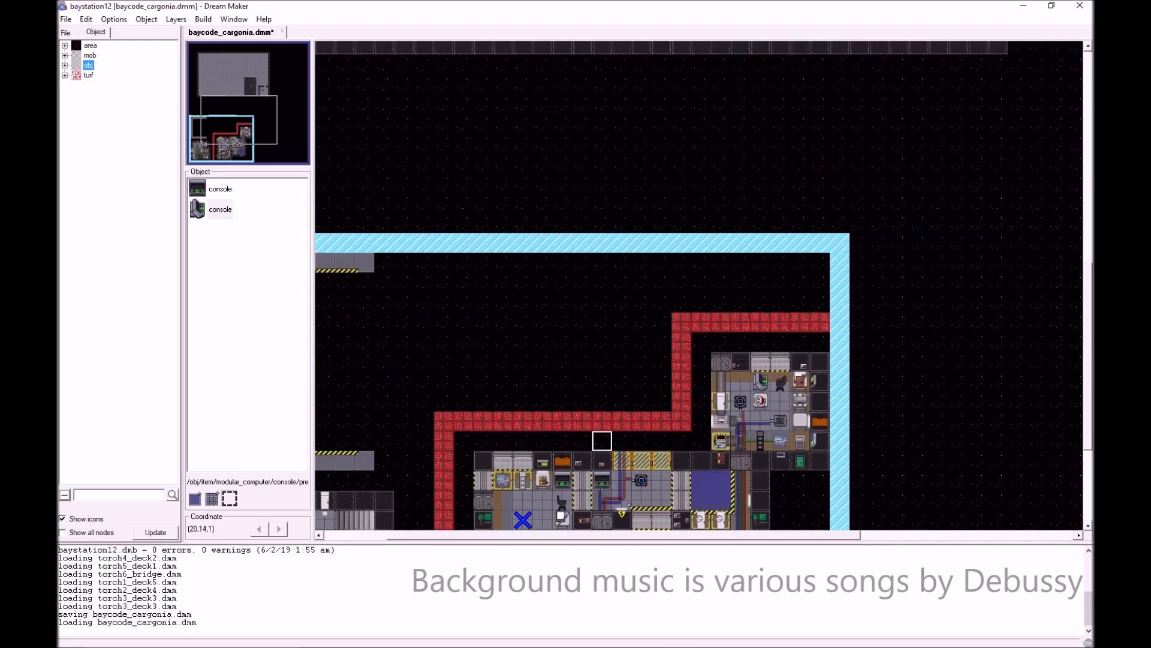
scroll(602, 421, "left", 2)
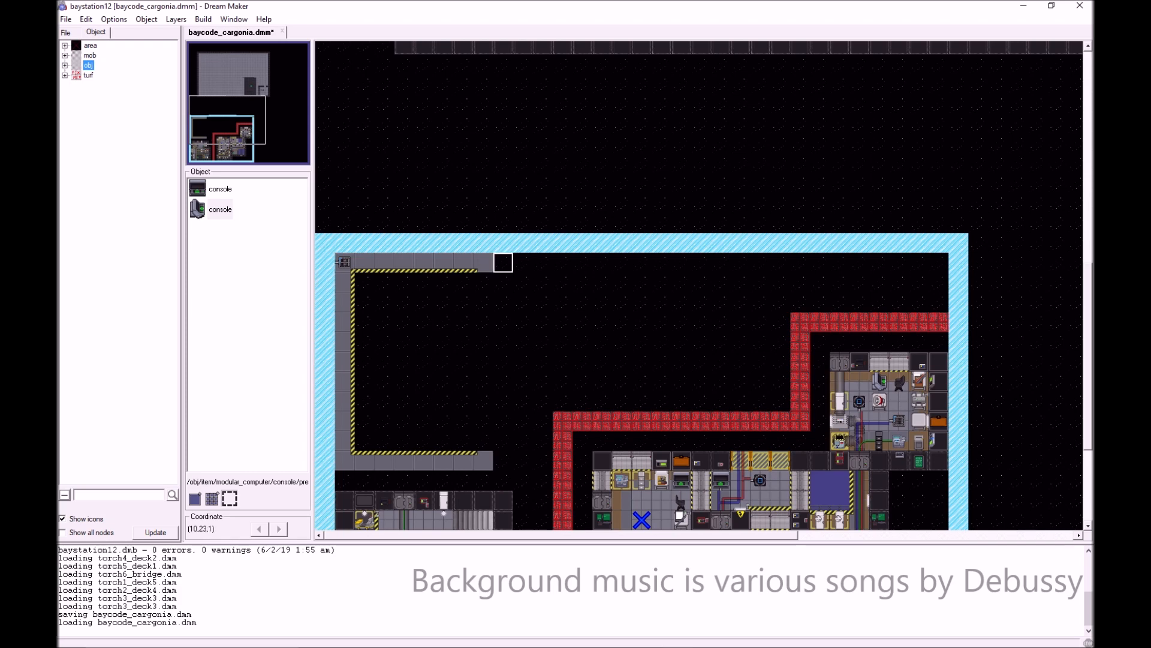
left_click_drag(483, 262, 344, 462)
right_click(437, 379)
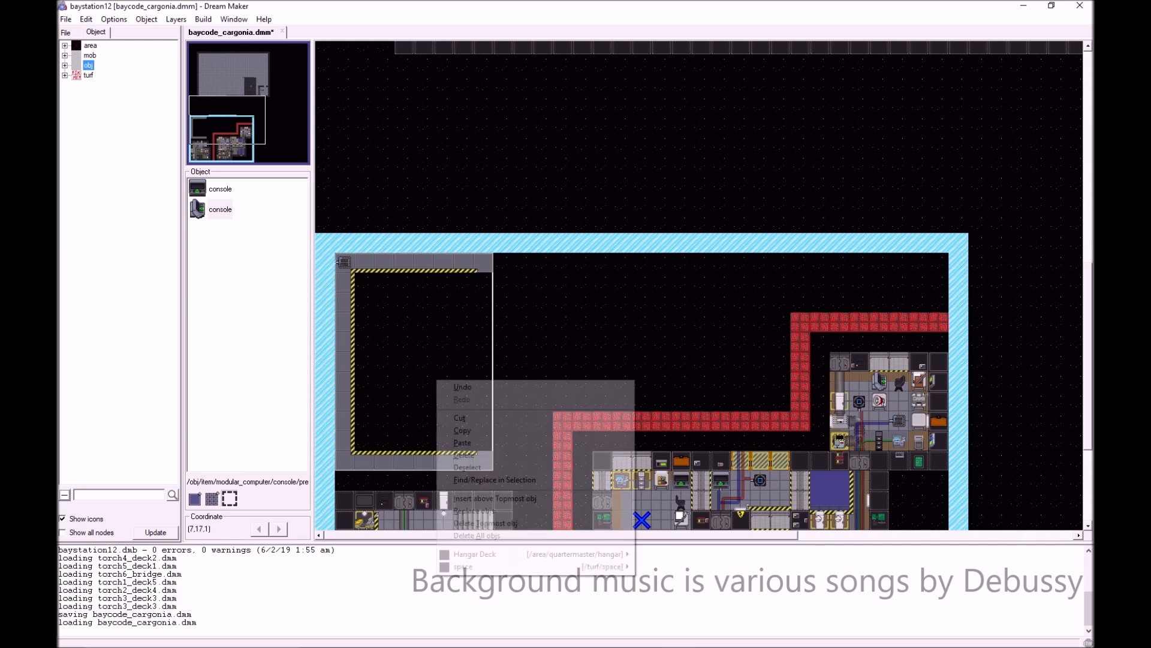
left_click(522, 455)
- Pick the Deck Chief mining airlock from the Deck Chief's Office and place it in the doorway gap of the new corner room
scroll(522, 441, "down", 3)
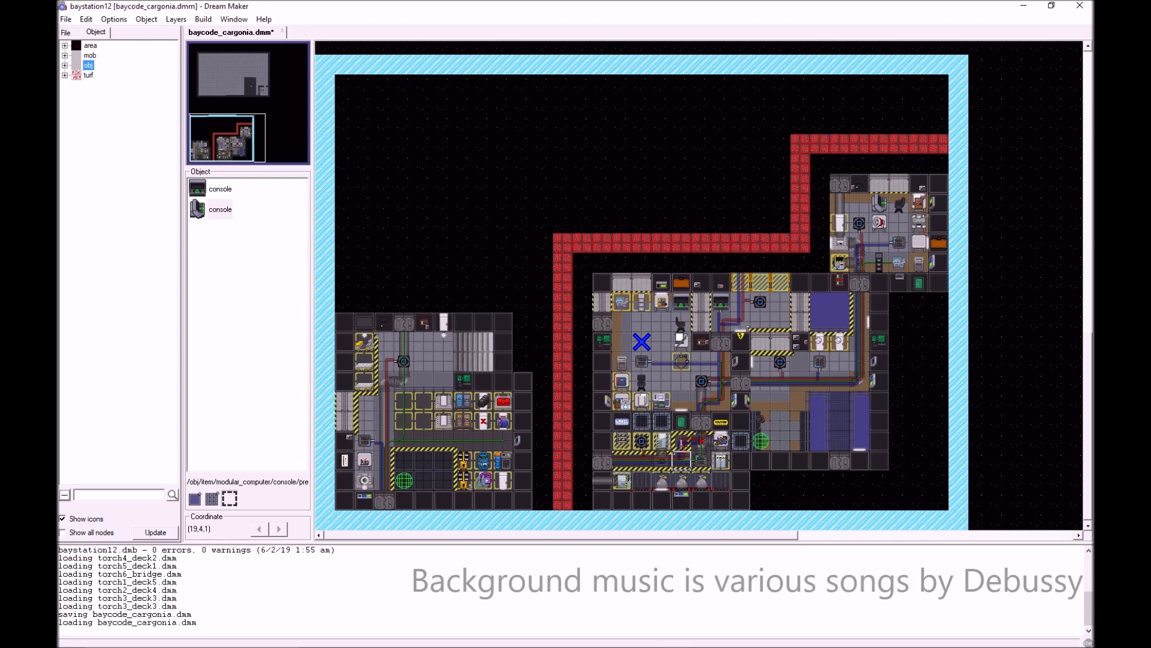
right_click(688, 467)
key("Escape")
key("Up")
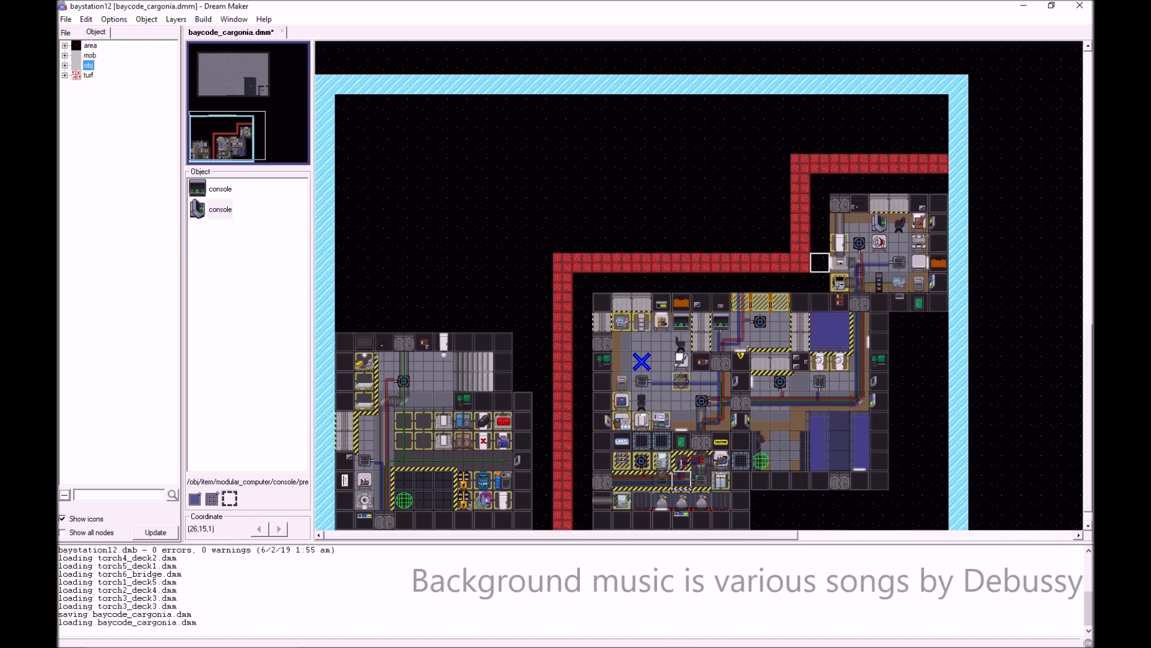
key("Right")
key("Right")
key("Right")
key("Right")
key("Right")
key("Right")
key("Right")
key("Right")
key("Right")
key("Right")
key("Up")
key("Up")
key("Up")
key("Up")
key("Up")
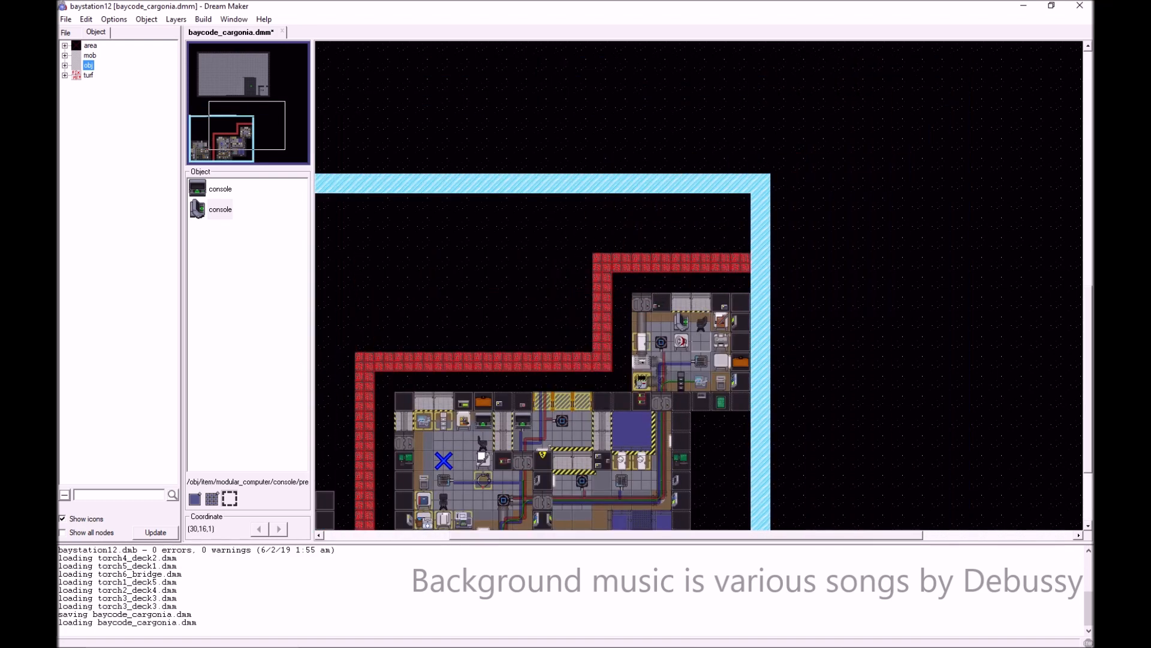
right_click(662, 401)
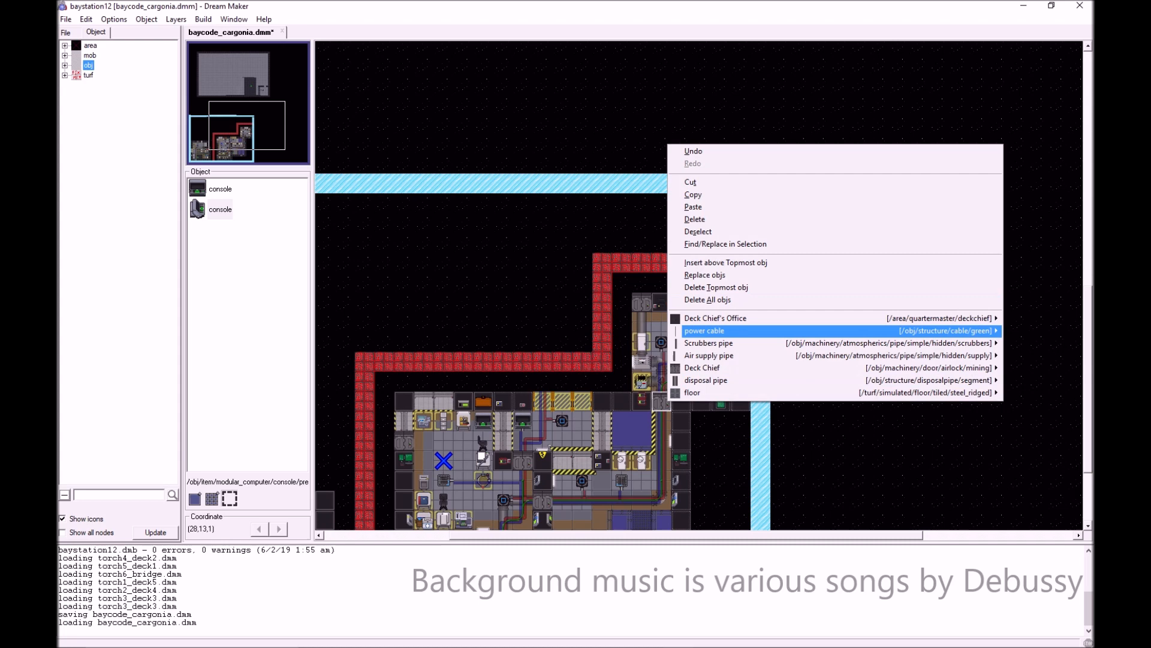
mouse_move(702, 368)
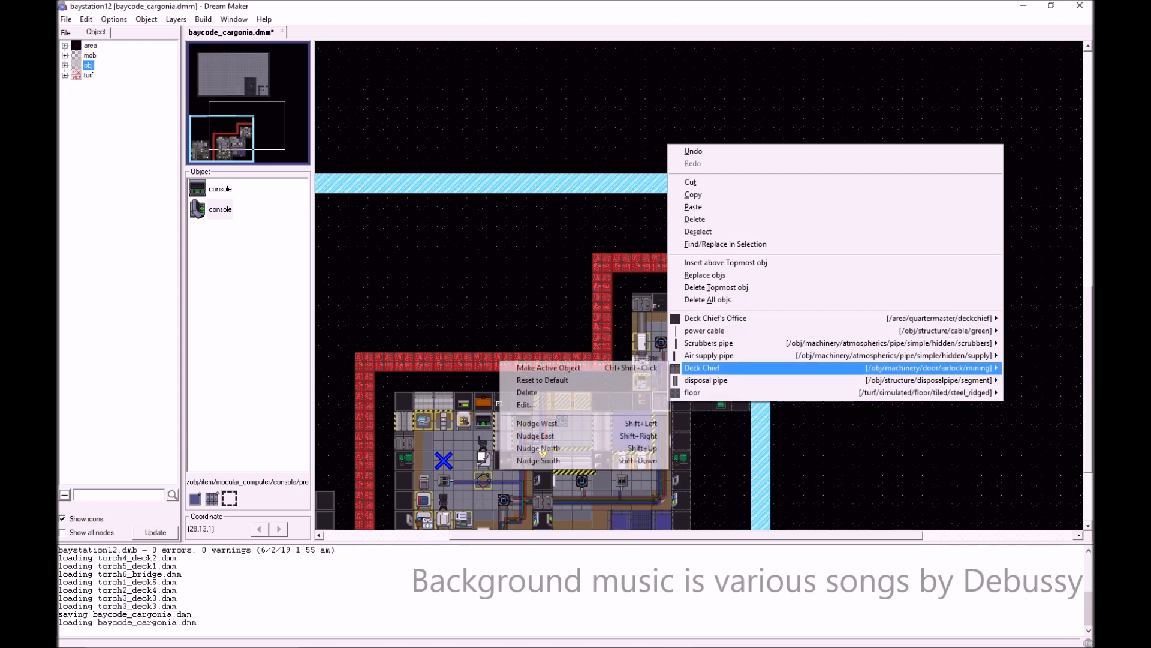
left_click(611, 367)
key("Up")
key("Up")
key("Up")
key("Up")
key("Up")
key("Up")
key("Up")
key("Up")
key("Up")
key("Up")
key("Up")
key("Up")
key("Up")
key("Up")
key("Up")
key("Up")
key("Up")
key("Up")
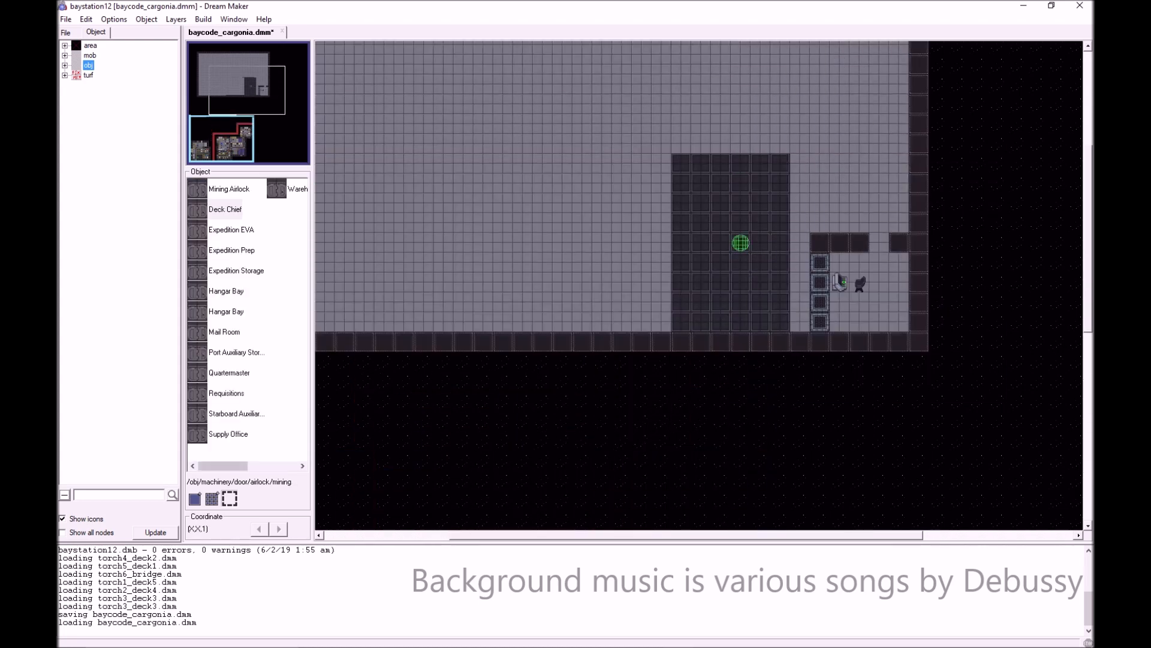
left_click(879, 243)
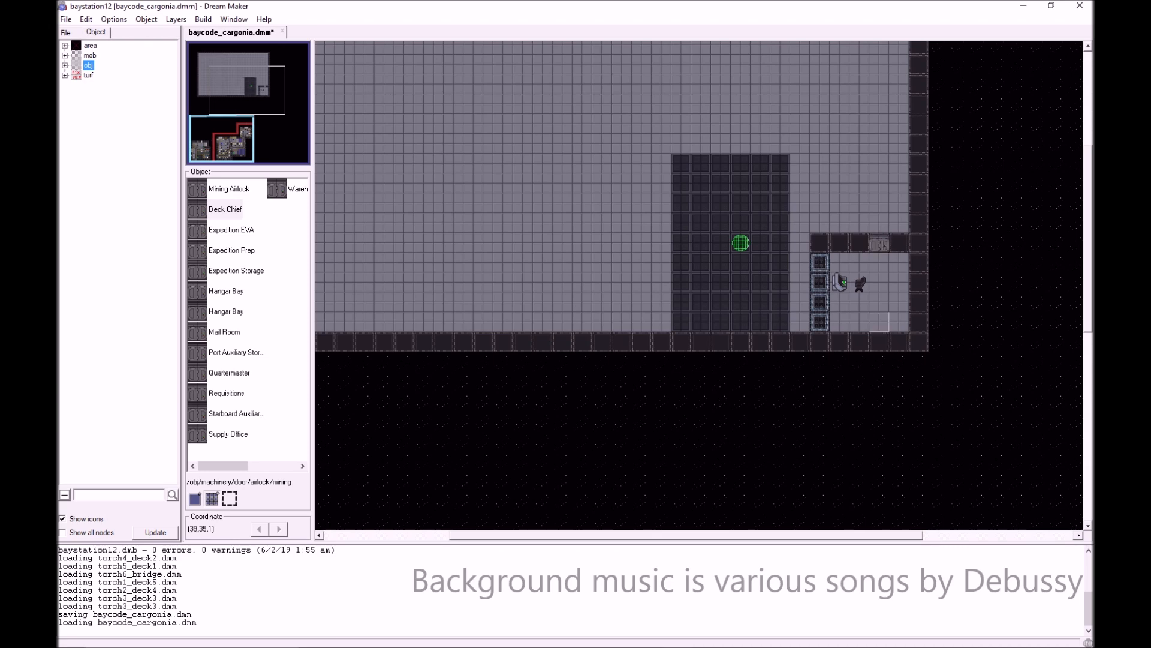
scroll(749, 322, "down", 6)
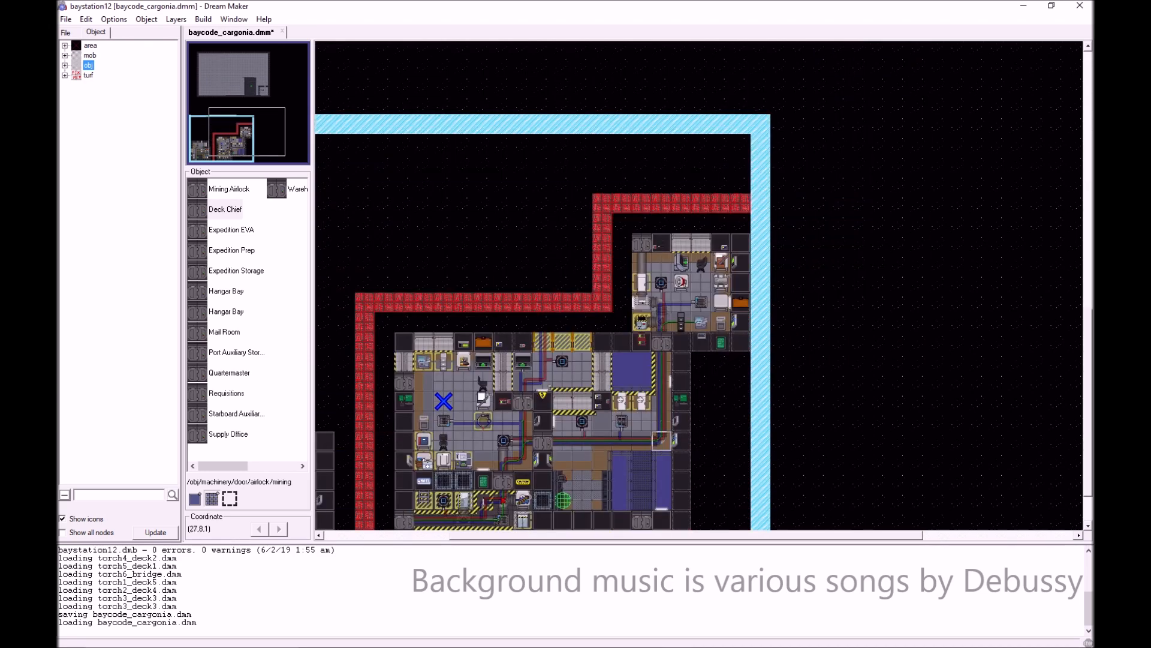
left_click(642, 421, "ctrl+shift")
scroll(761, 421, "up", 5)
scroll(760, 440, "up", 4)
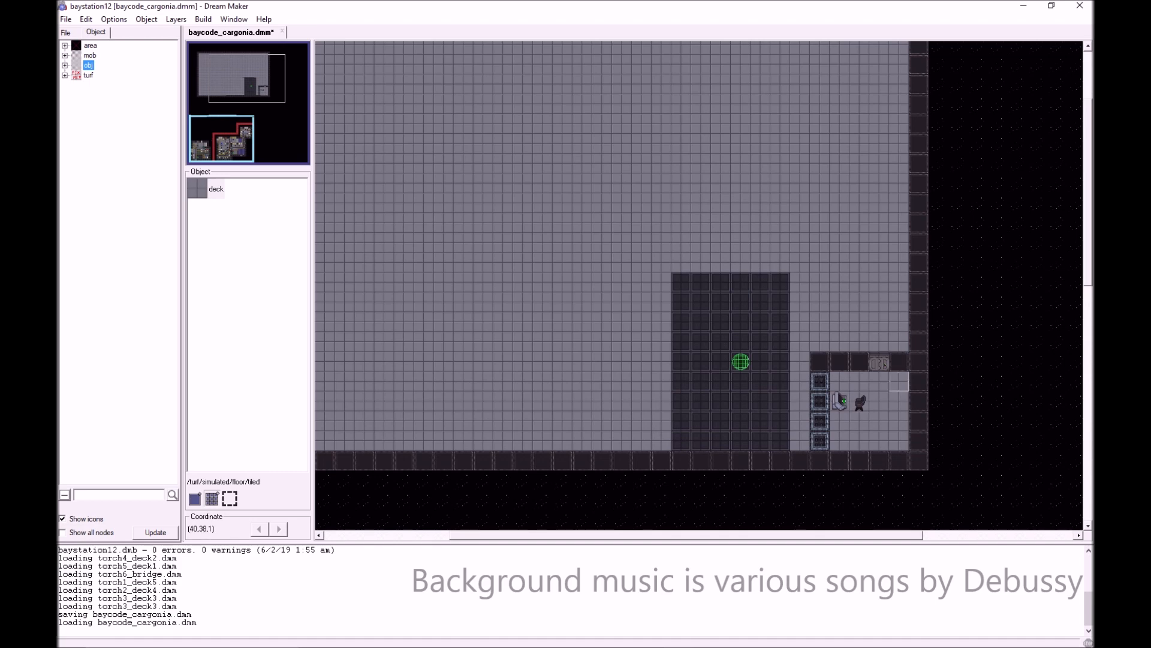
- Pick the steel_grid floor from the existing map and fill a 3-by-5-tile area outside the corner room's Deck Chief airlock
scroll(898, 381, "down", 9)
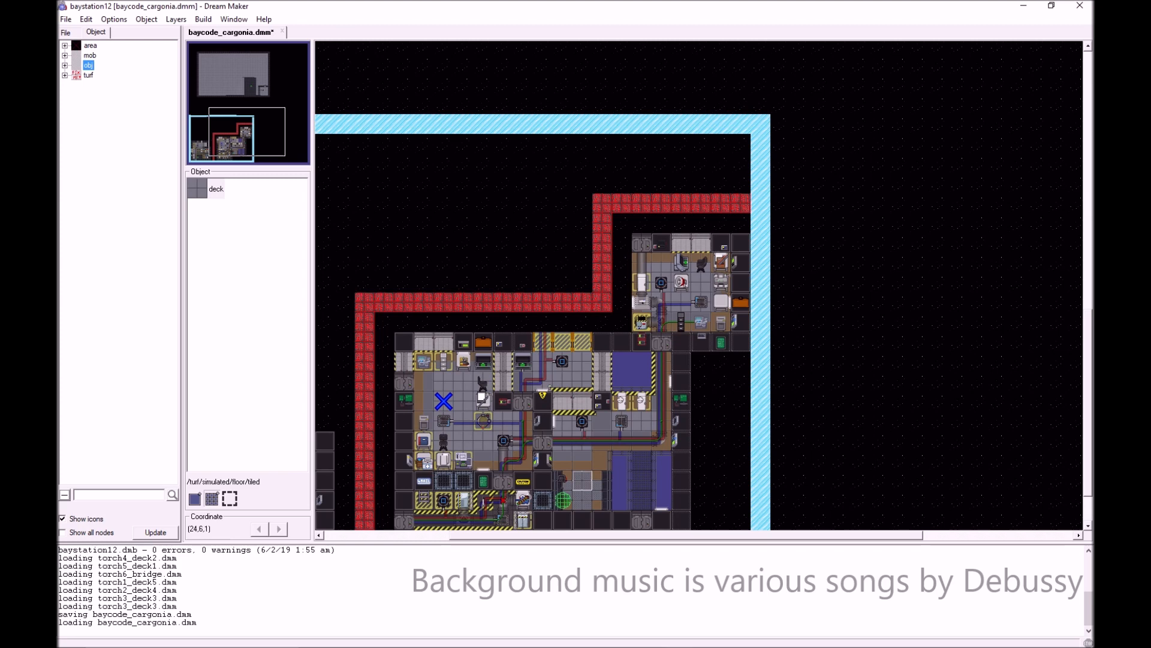
scroll(699, 478, "up", 9)
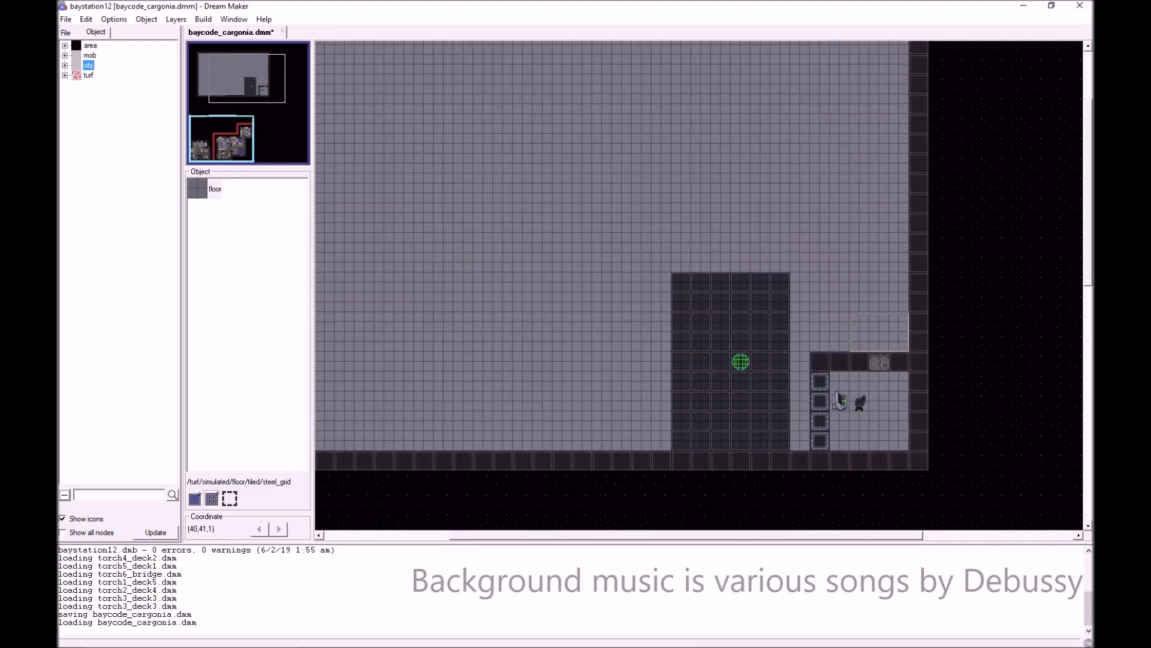
left_click_drag(899, 263, 899, 263)
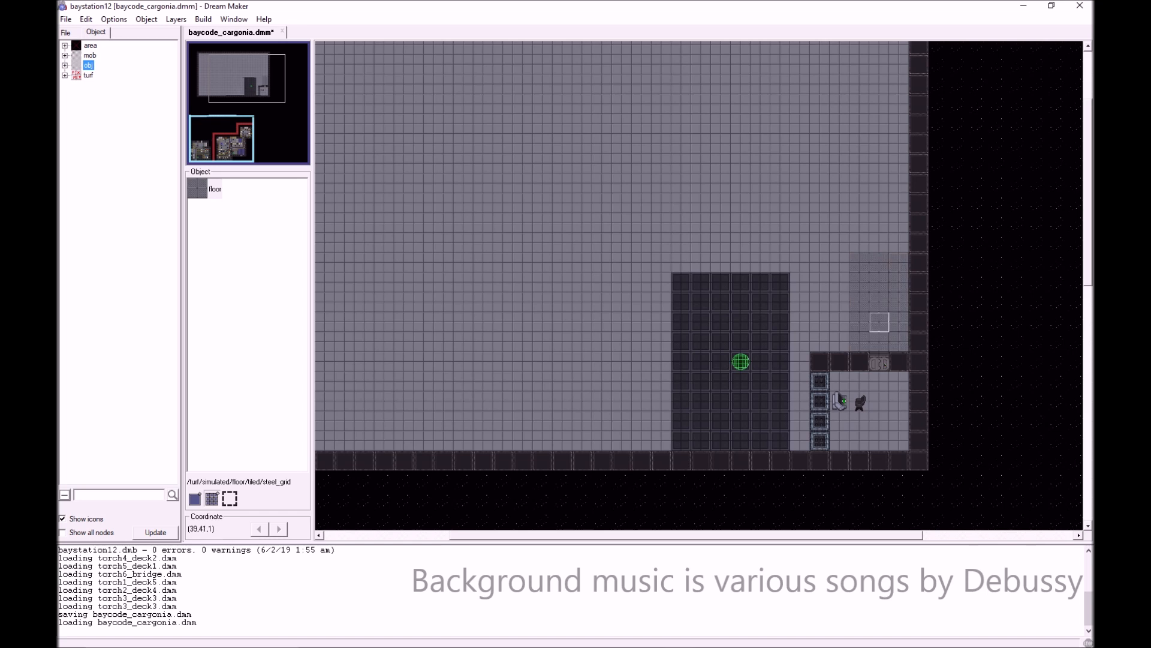
- Build bulkhead walls along the shuttle pad's north edge and up from the corner room, leaving a one-tile door gap between hangar and hallway
left_click(839, 362, "ctrl+shift")
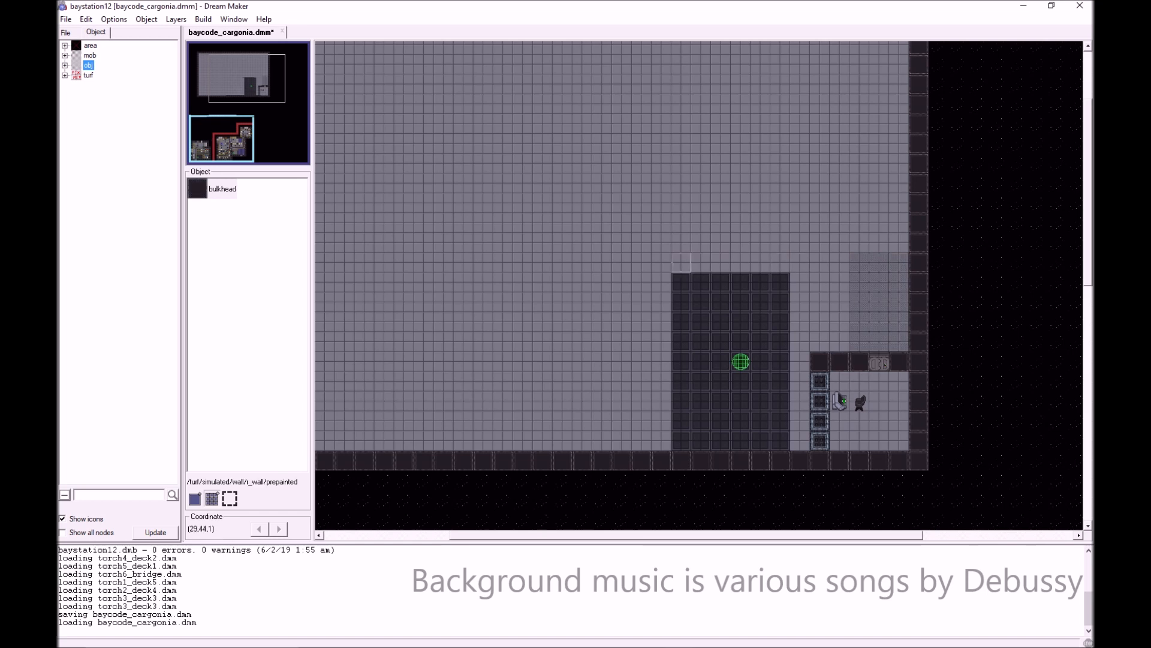
left_click_drag(840, 262, 840, 262)
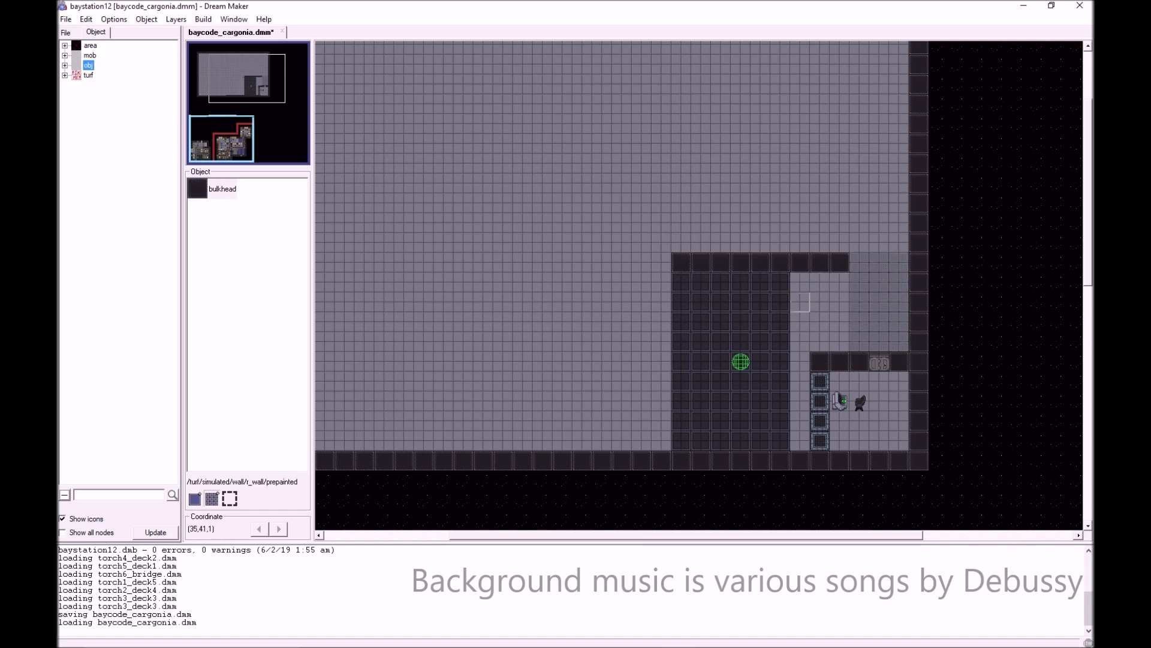
left_click(819, 282)
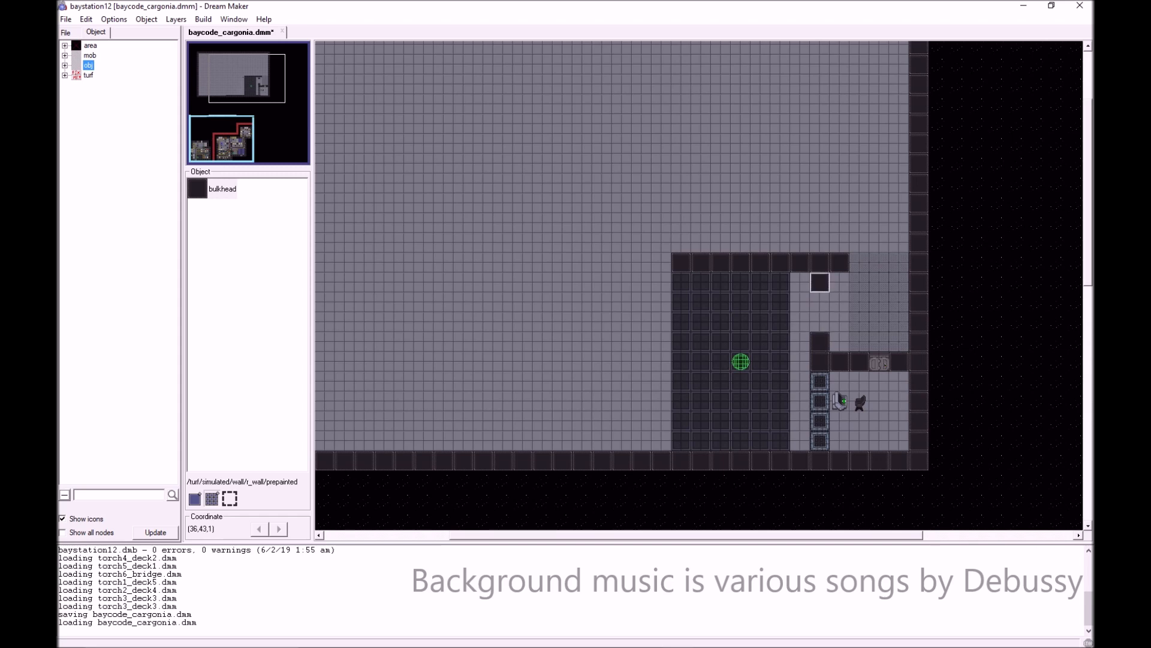
left_click(819, 322)
- Pick the Hangar Bay variant of the mining airlock and place it in the door gap of the wall east of the shuttle pad
scroll(720, 399, "down", 10)
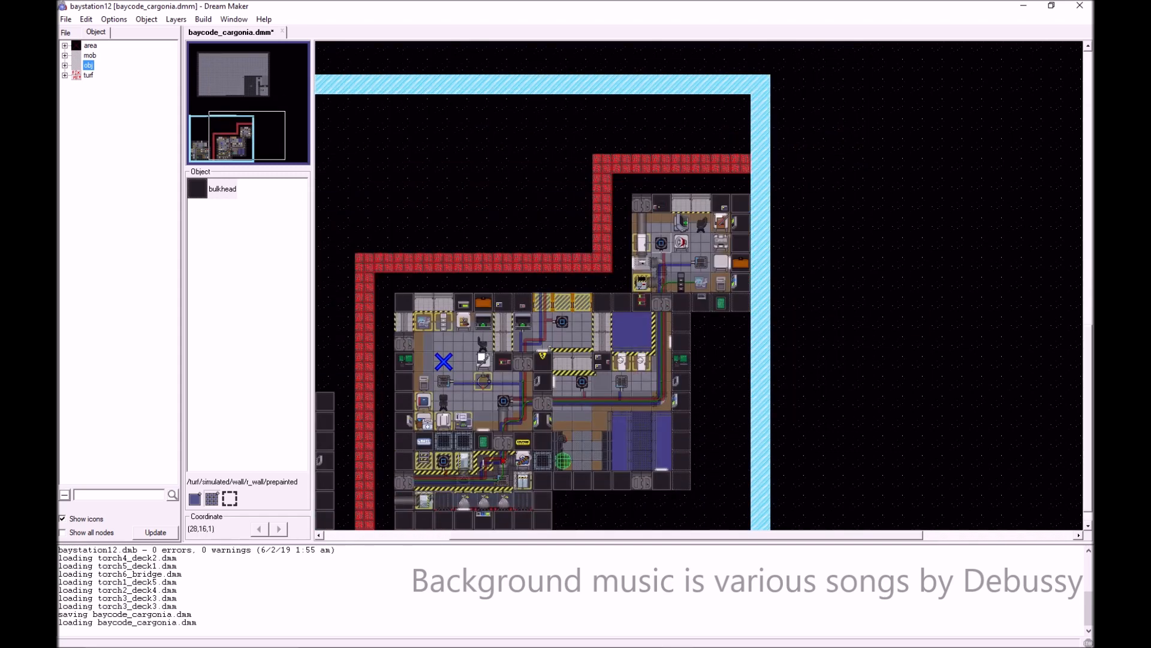
left_click(641, 204, "ctrl+shift")
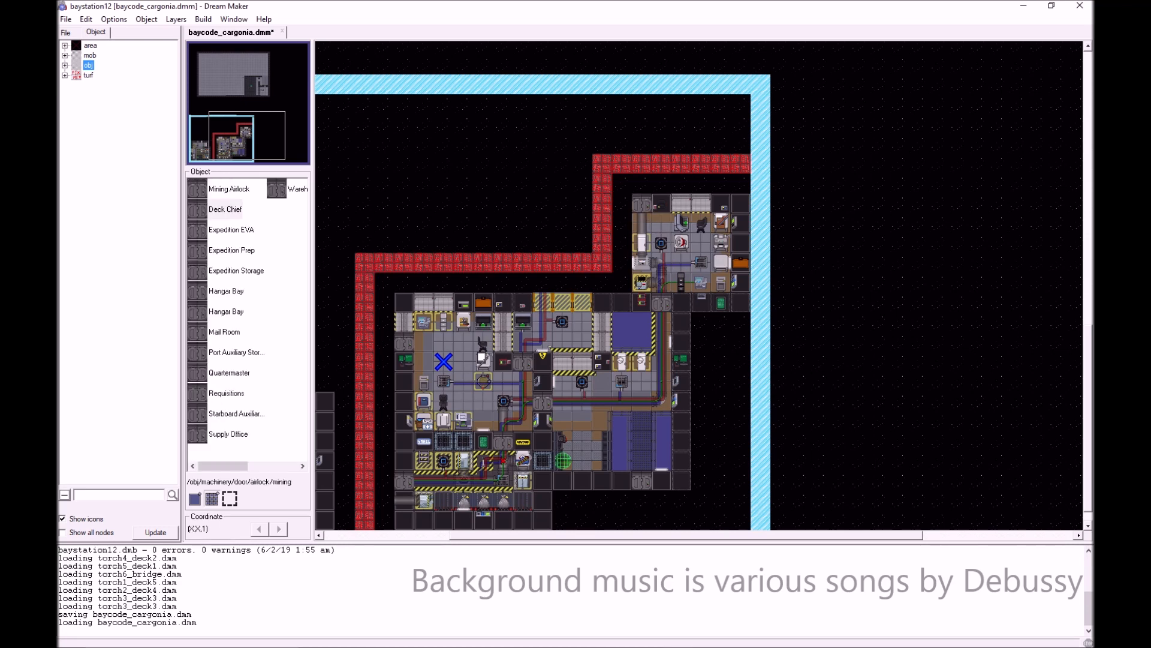
left_click(226, 291)
scroll(660, 300, "up", 10)
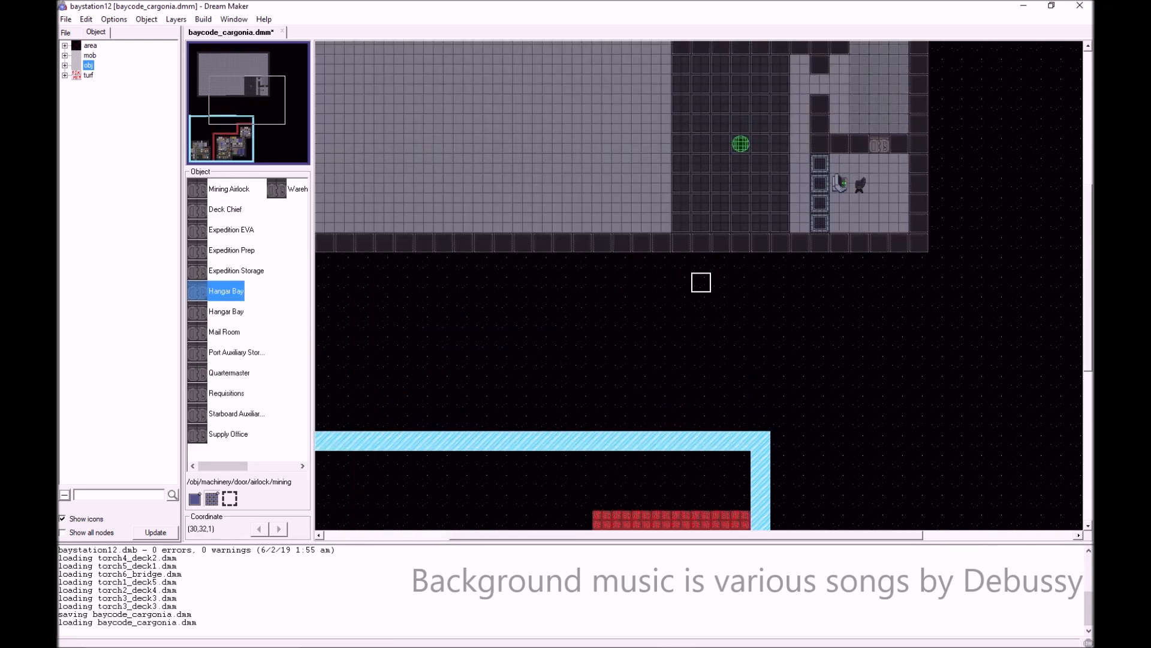
scroll(819, 342, "up", 3)
left_click(819, 283)
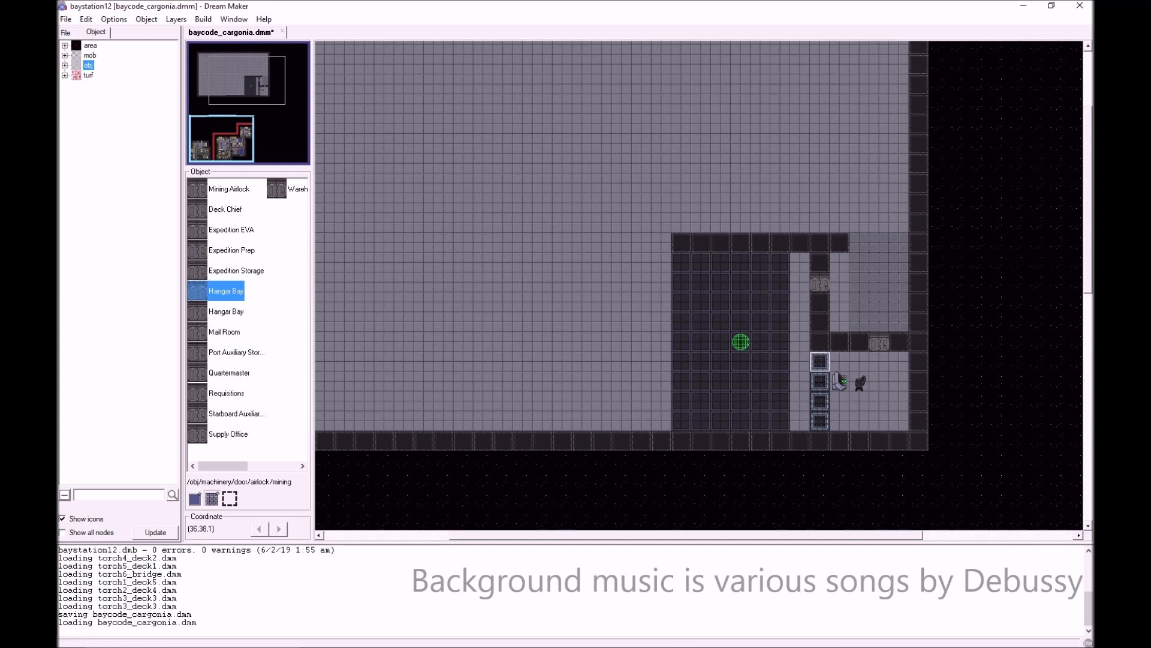
- Replace the bulkhead row along the shuttle pad's north edge with deck flooring and rebuild that wall two tiles further north
left_click(701, 243, "ctrl+shift")
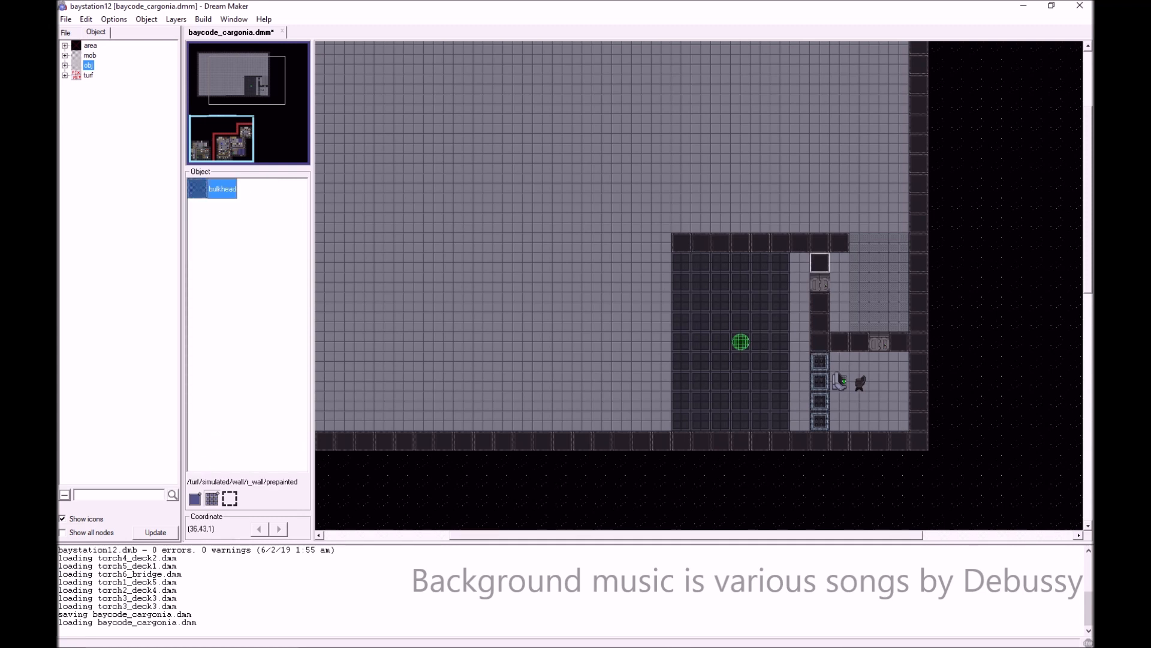
left_click(799, 262, "ctrl+shift")
left_click_drag(800, 243, 662, 243)
left_click(819, 243, "ctrl+shift")
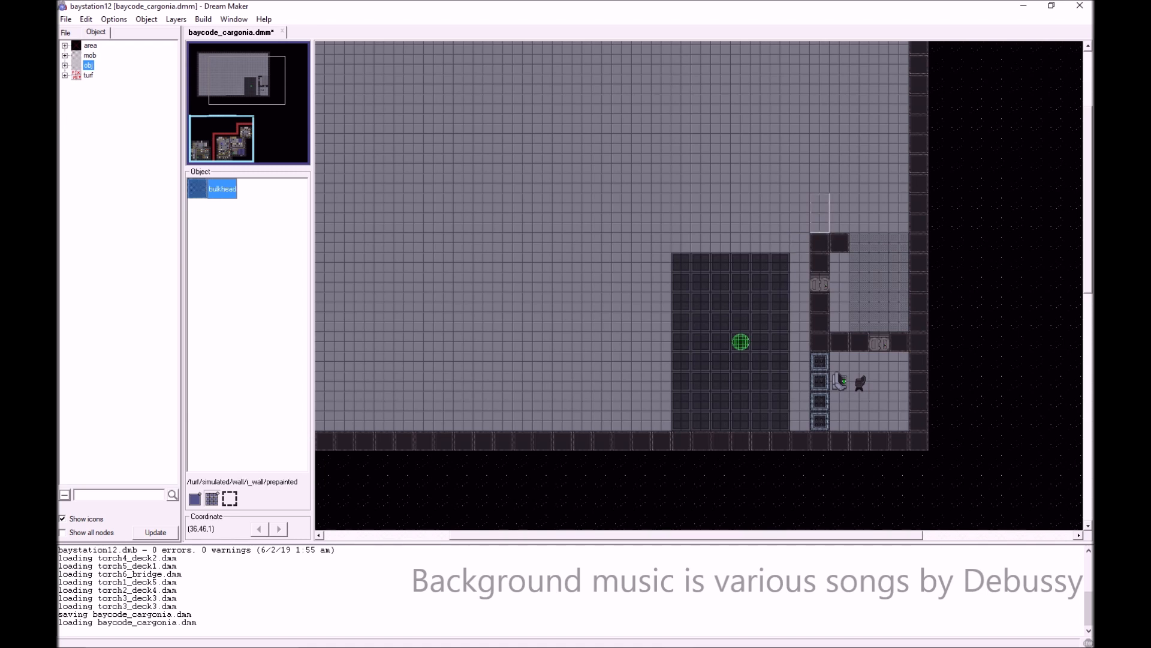
left_click_drag(820, 202, 820, 203)
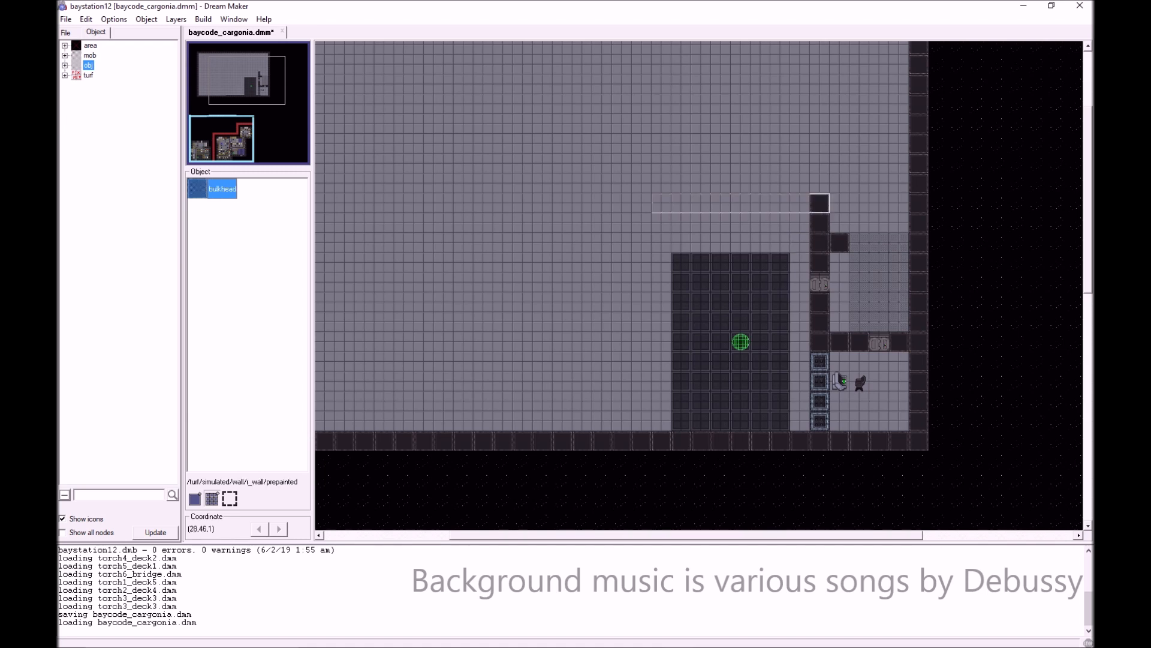
left_click_drag(661, 202, 661, 203)
- Move the shuttle pad one tile west and fill the vacated column with deck flooring
left_click_drag(781, 263, 681, 401)
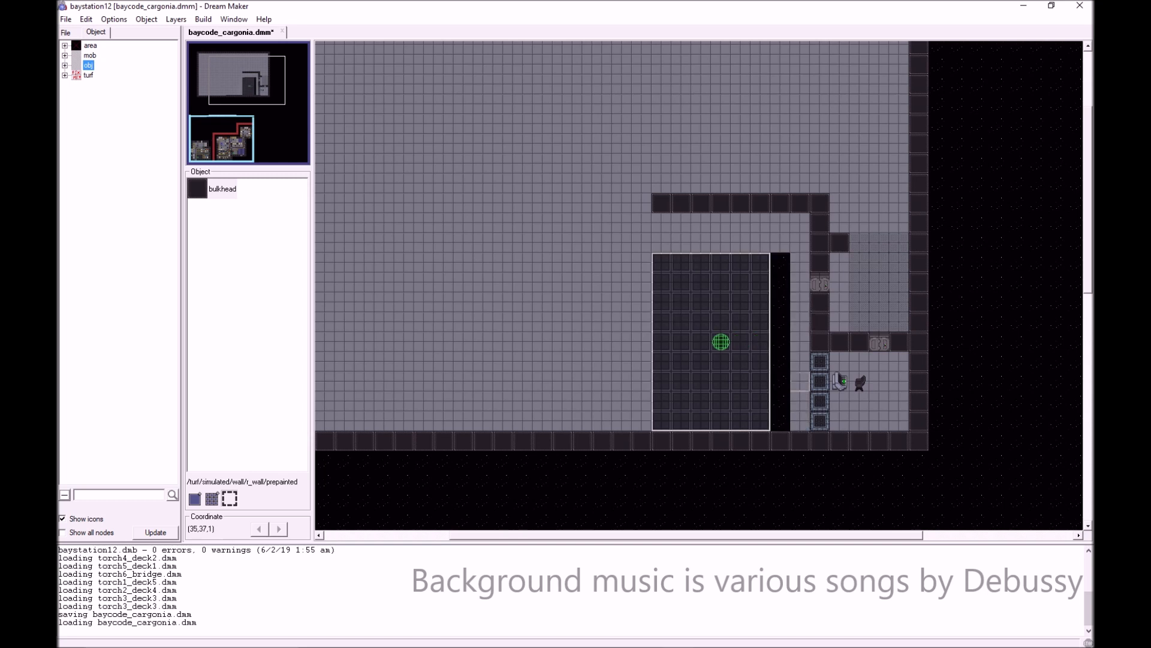
left_click(211, 498)
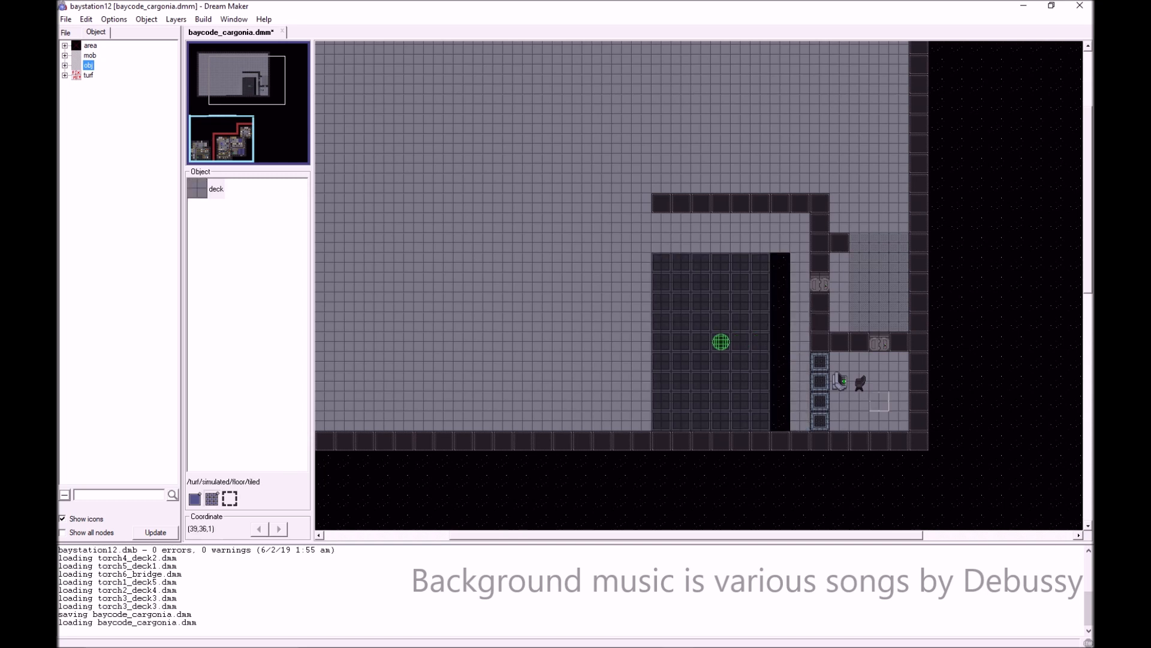
left_click_drag(780, 262, 781, 422)
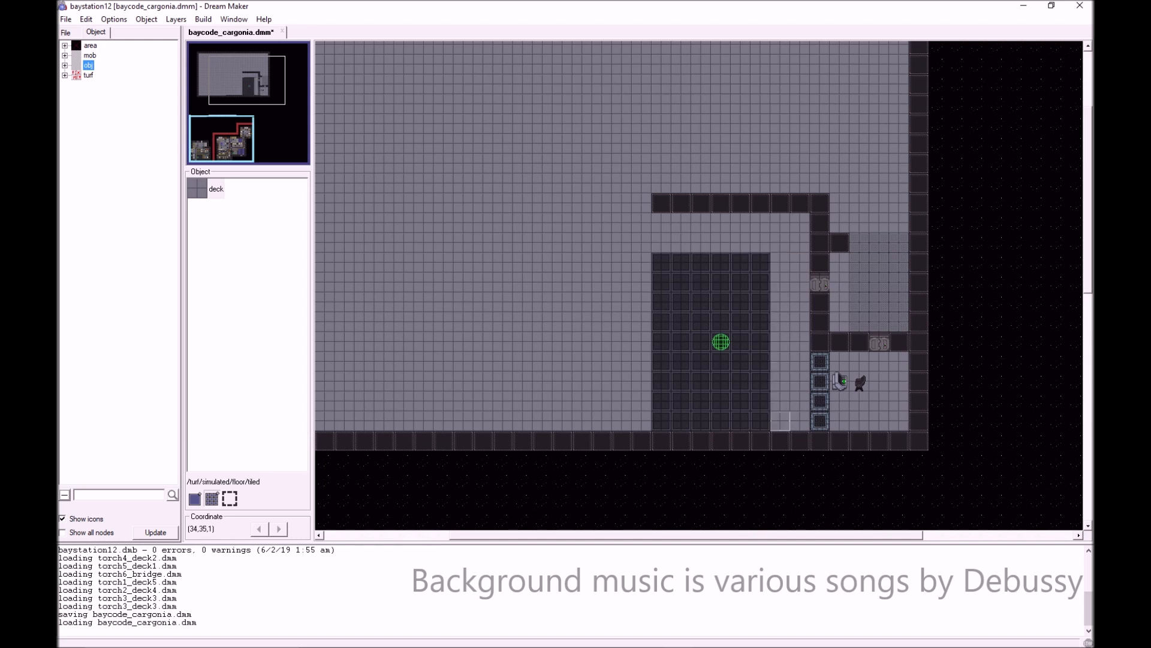
- Extend the bulkhead wall to enclose the hangar's west side and place a Hangar Bay airlock in it, level with the east one
left_click(662, 204, "shift")
left_click(641, 203)
left_click(622, 204)
left_click_drag(602, 242, 602, 421)
left_click(819, 284, "shift")
left_click(602, 282)
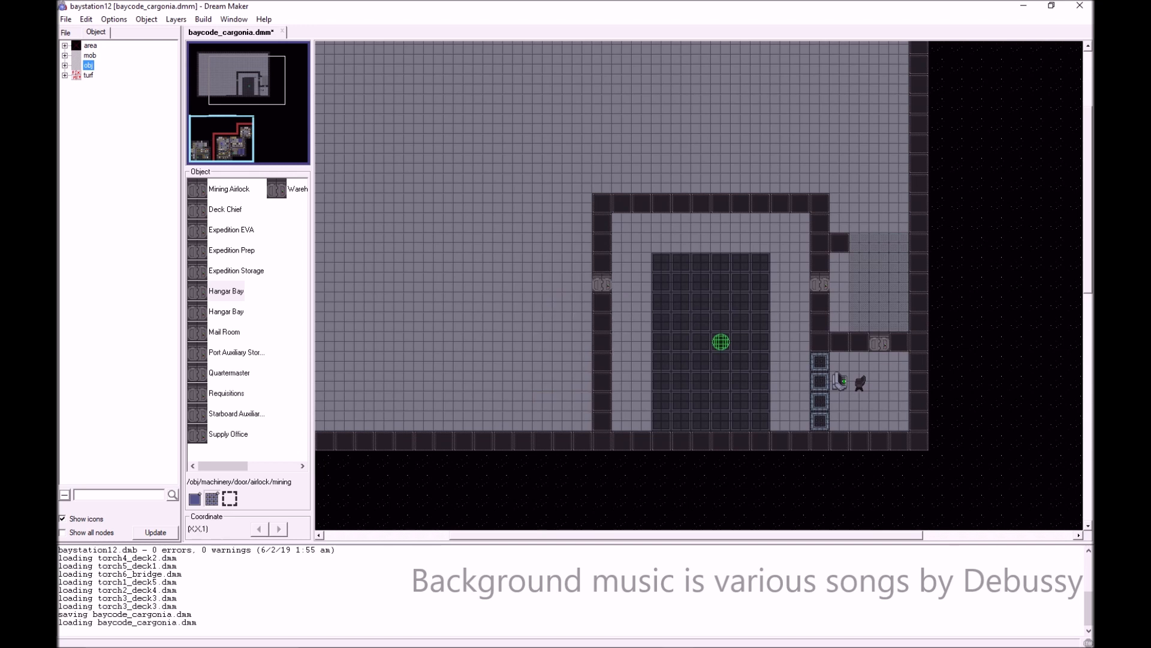
- Make the deck floor the active object and inspect the contents of the hangar's west airlock tile
right_click(582, 283)
mouse_move(606, 469)
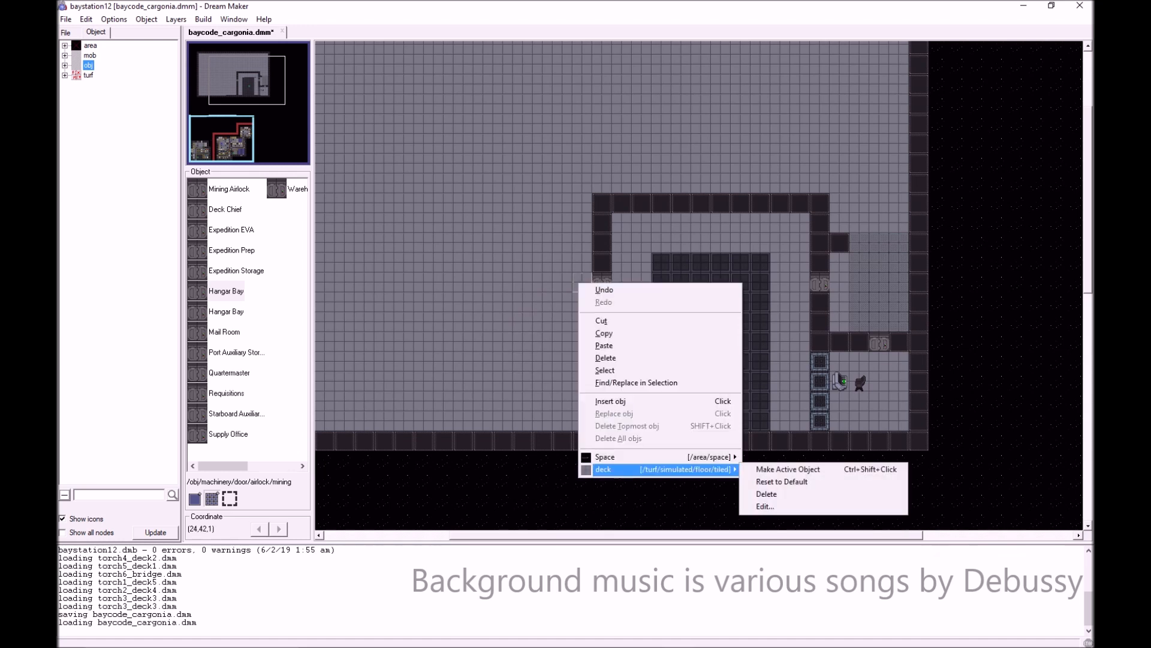
left_click(787, 469)
right_click(598, 283)
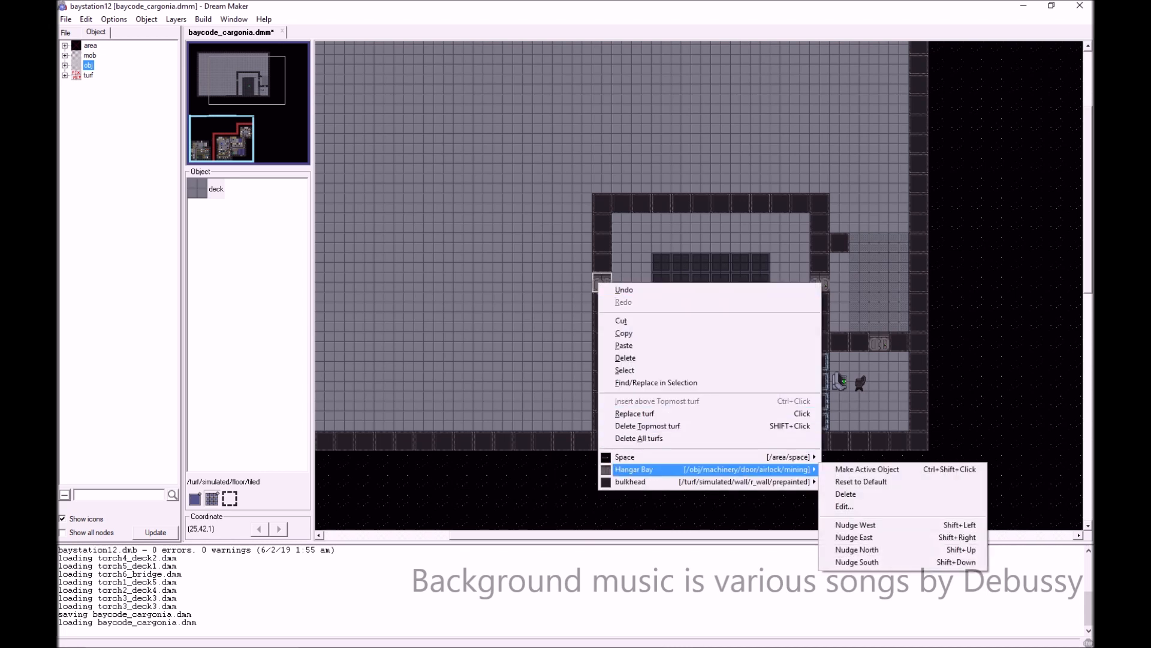
mouse_move(636, 482)
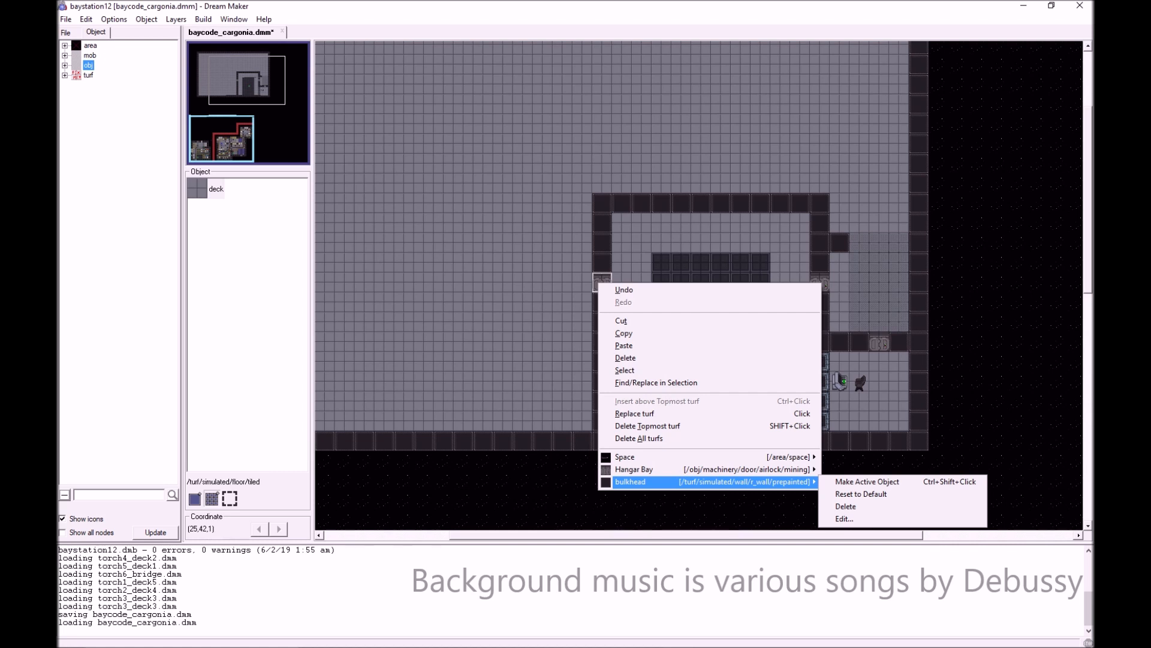
left_click(524, 381)
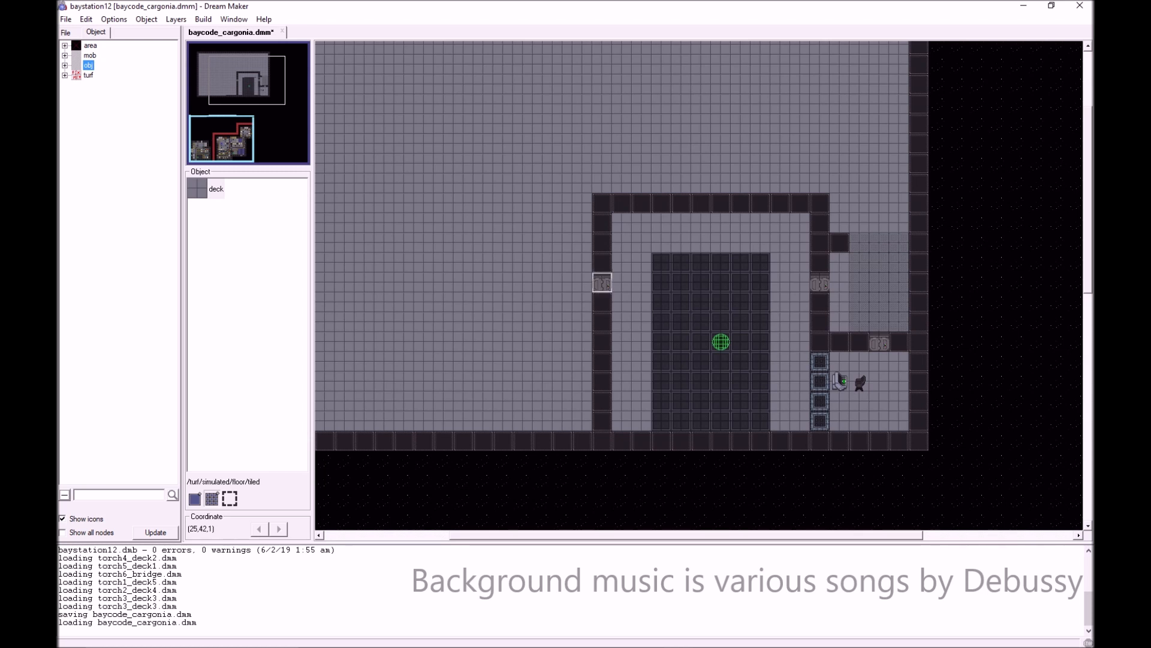
- Move the hangar's east airlock one tile south, adding a bulkhead tile and steel grid floor beside it
right_click(615, 282)
mouse_move(659, 468)
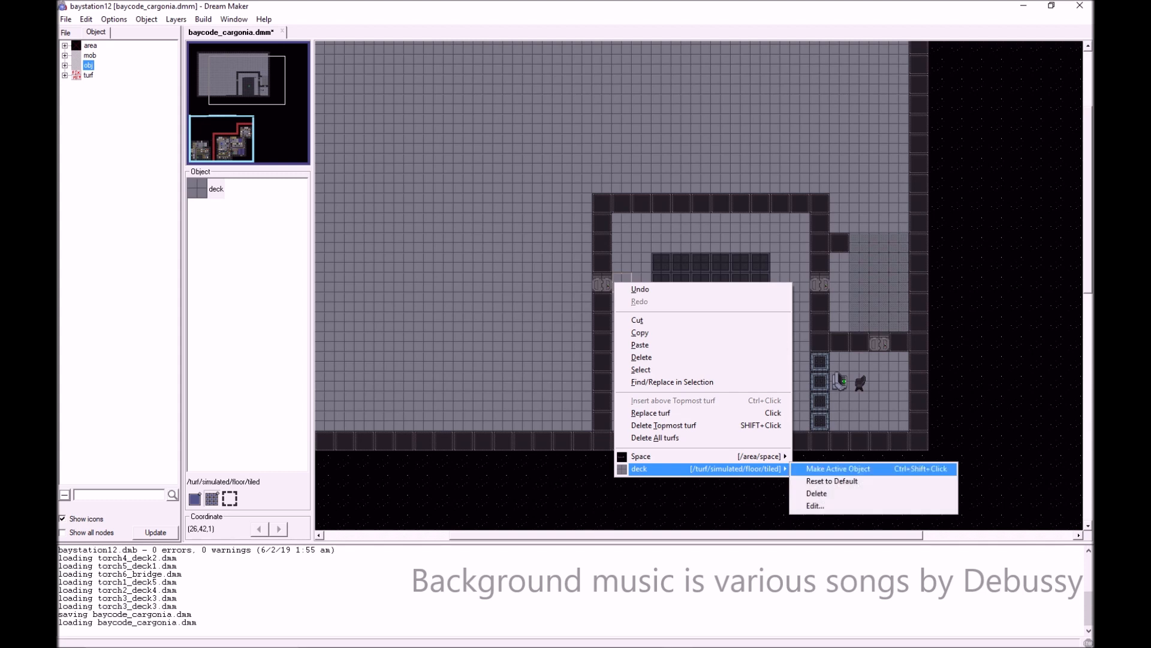
left_click(838, 469)
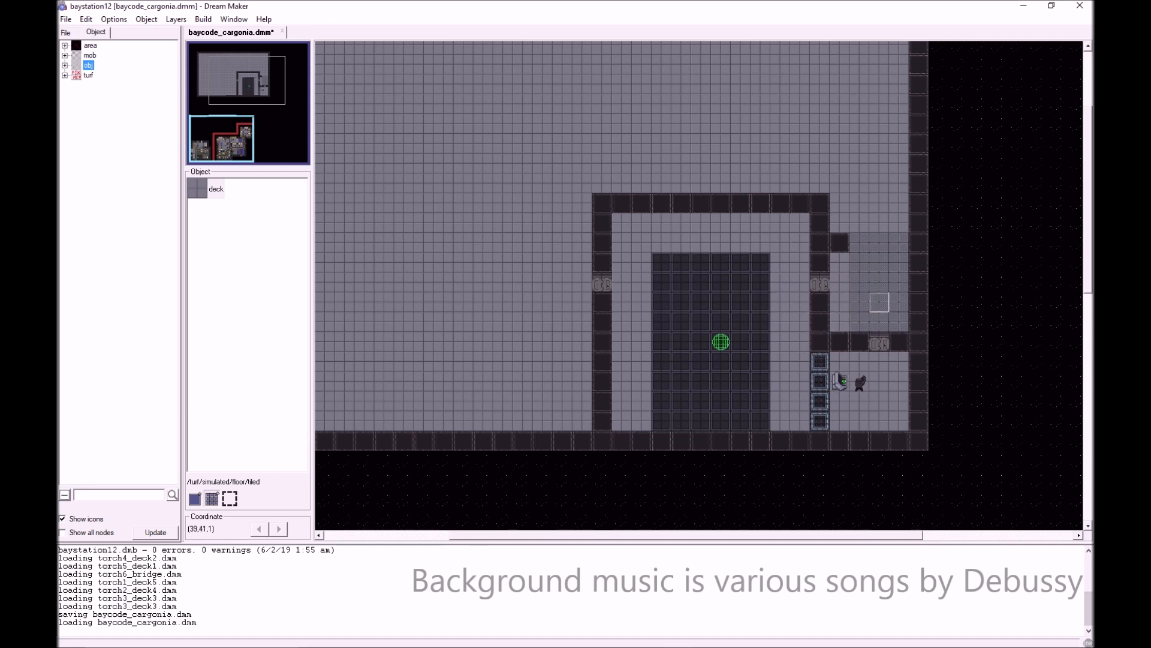
left_click(860, 282, "ctrl+shift")
left_click(840, 242, "ctrl+shift")
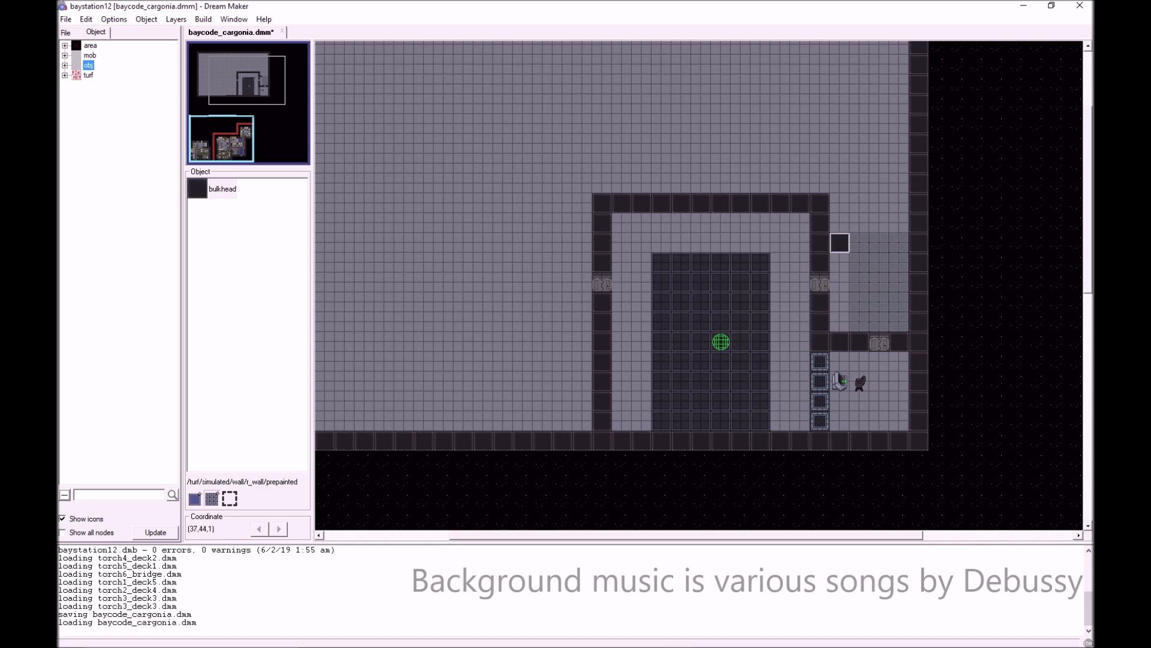
left_click(839, 262)
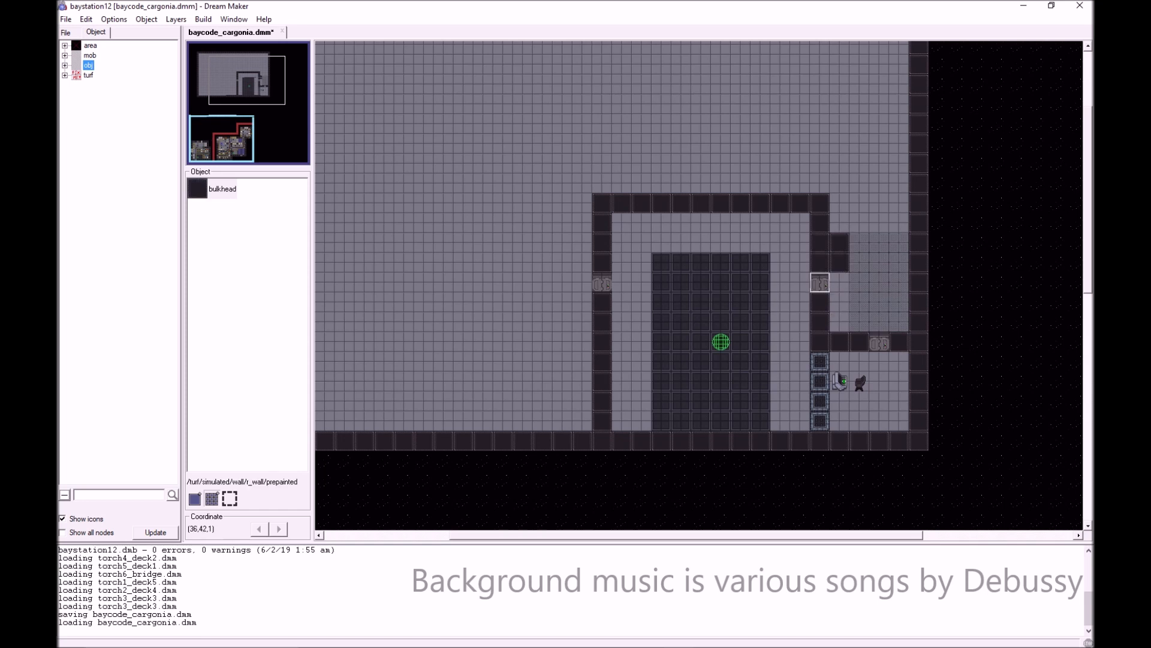
left_click_drag(819, 283, 820, 302)
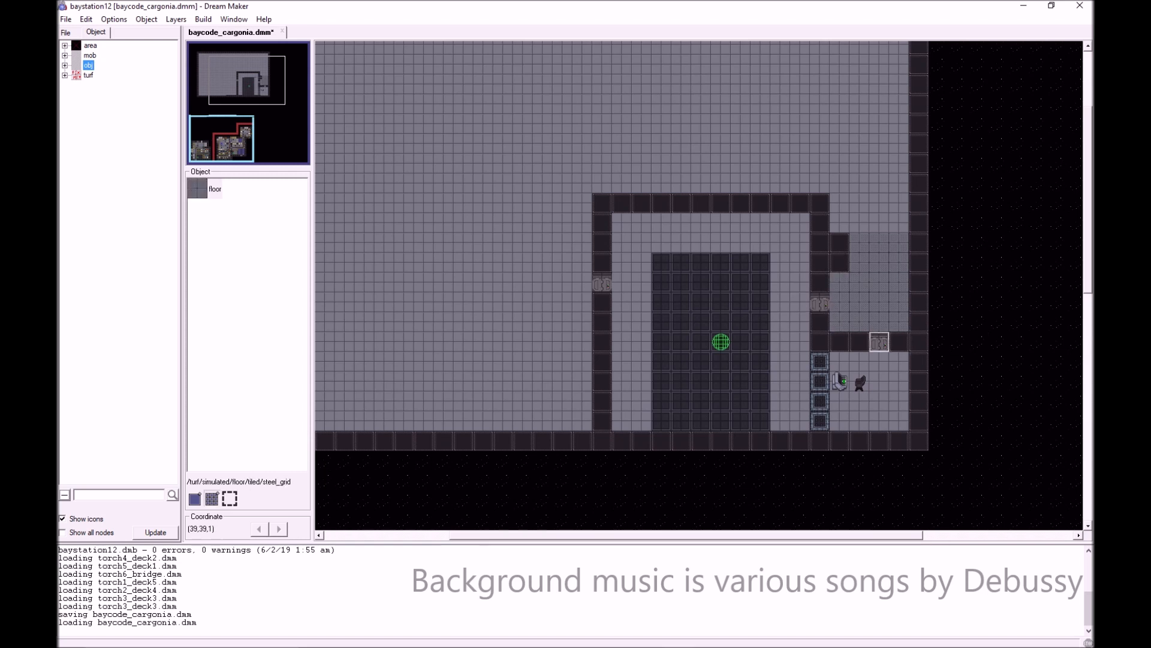
- Extend the steel grid floor and the bulkhead column east of the hangar north to line up with the hangar's north wall
scroll(879, 343, "up", 3)
scroll(859, 362, "up", 2)
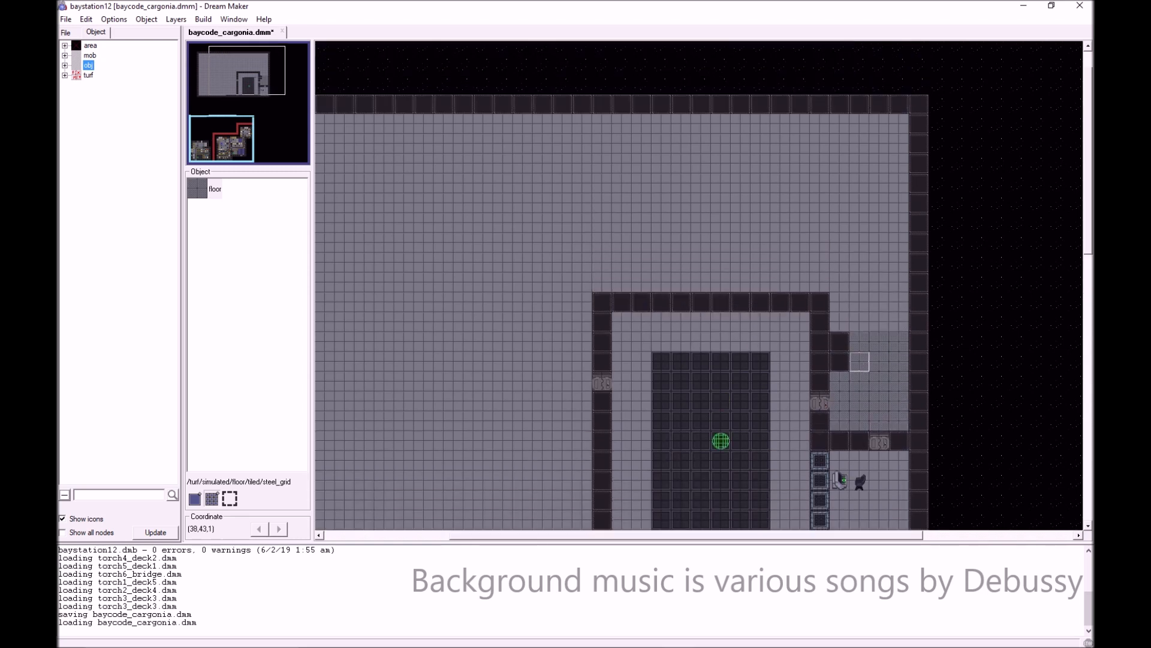
mouse_move(859, 321)
left_mouse_down()
mouse_move(899, 302)
mouse_move(839, 303)
mouse_move(839, 282)
left_mouse_up()
left_click(840, 342, "ctrl+shift")
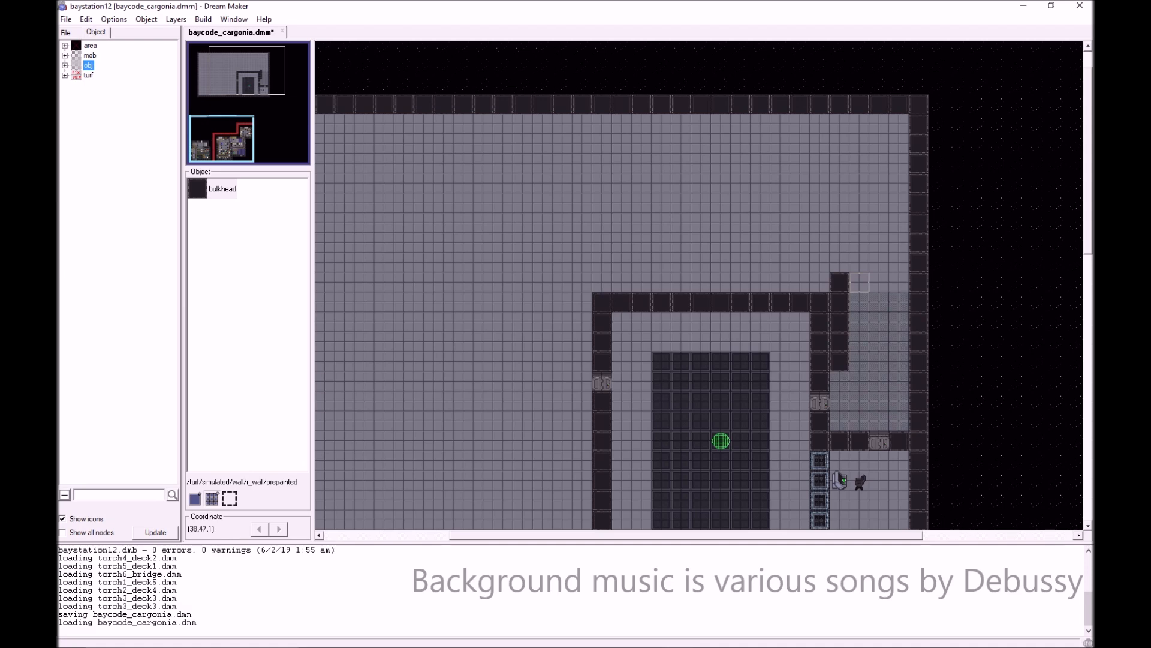
left_click(859, 283, "ctrl+shift")
- Inspect the contents of the Deck Chief's Office and Supply Warehouse airlock tiles in the existing map
scroll(781, 341, "down", 10)
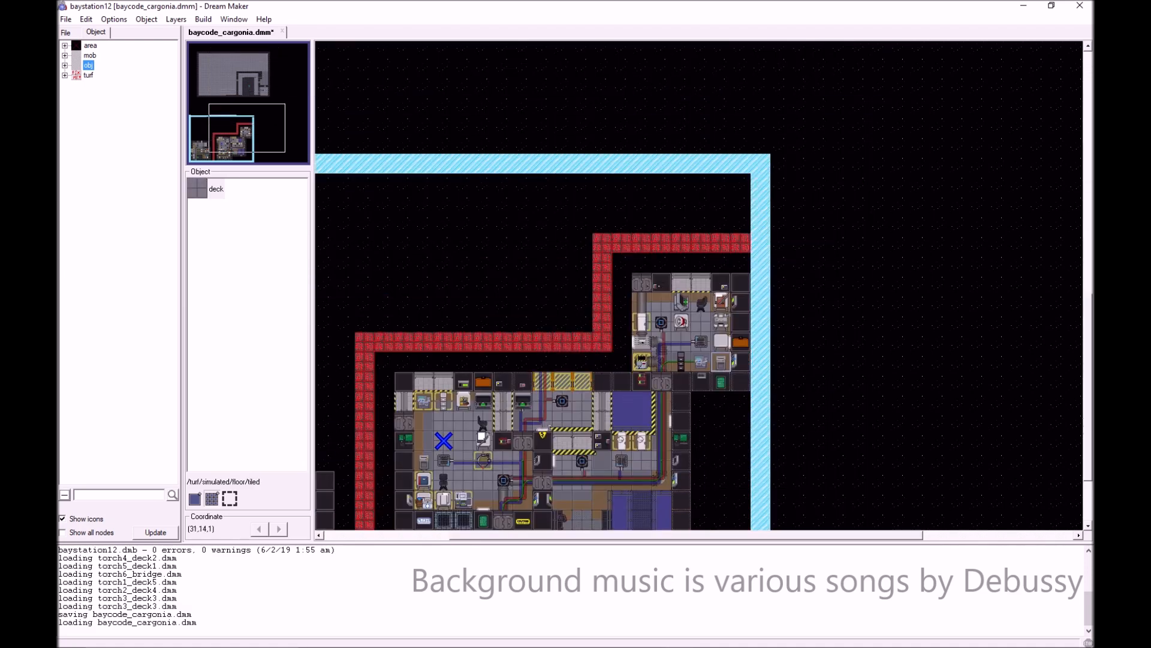
scroll(542, 342, "down", 2)
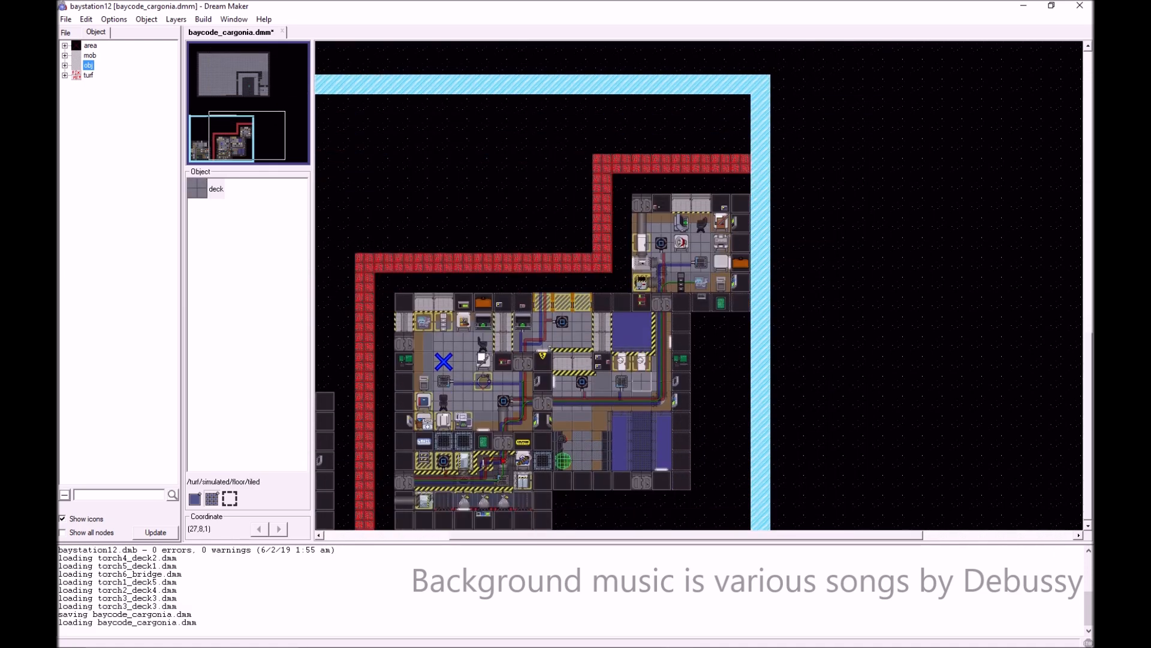
scroll(533, 332, "down", 1)
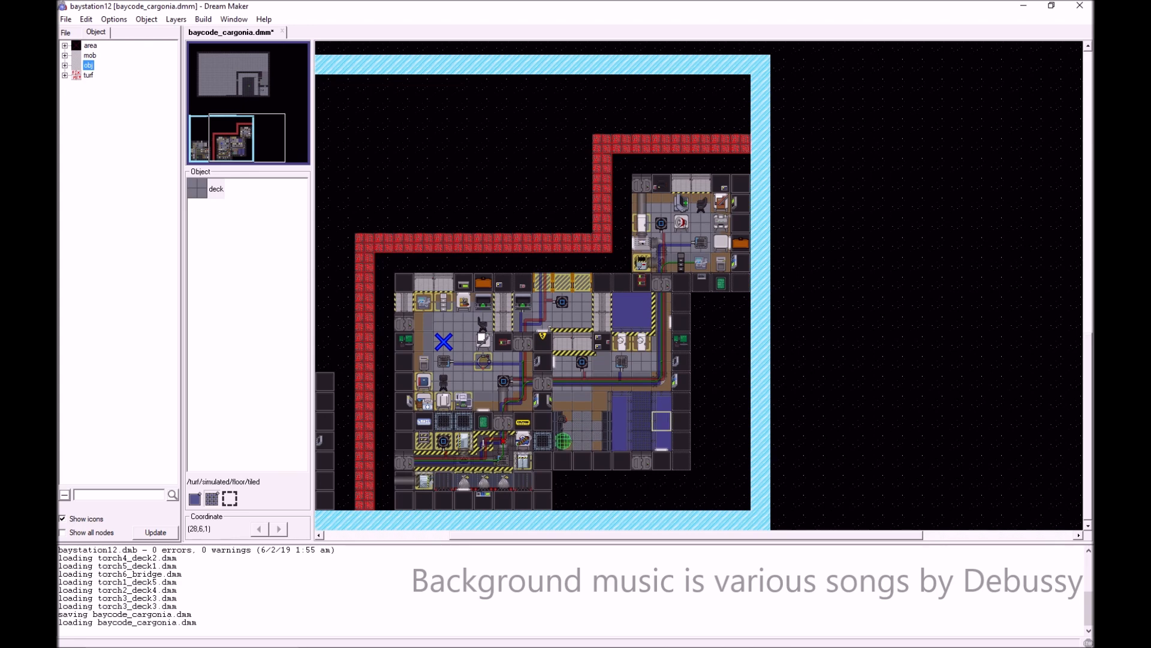
scroll(582, 421, "left", 3)
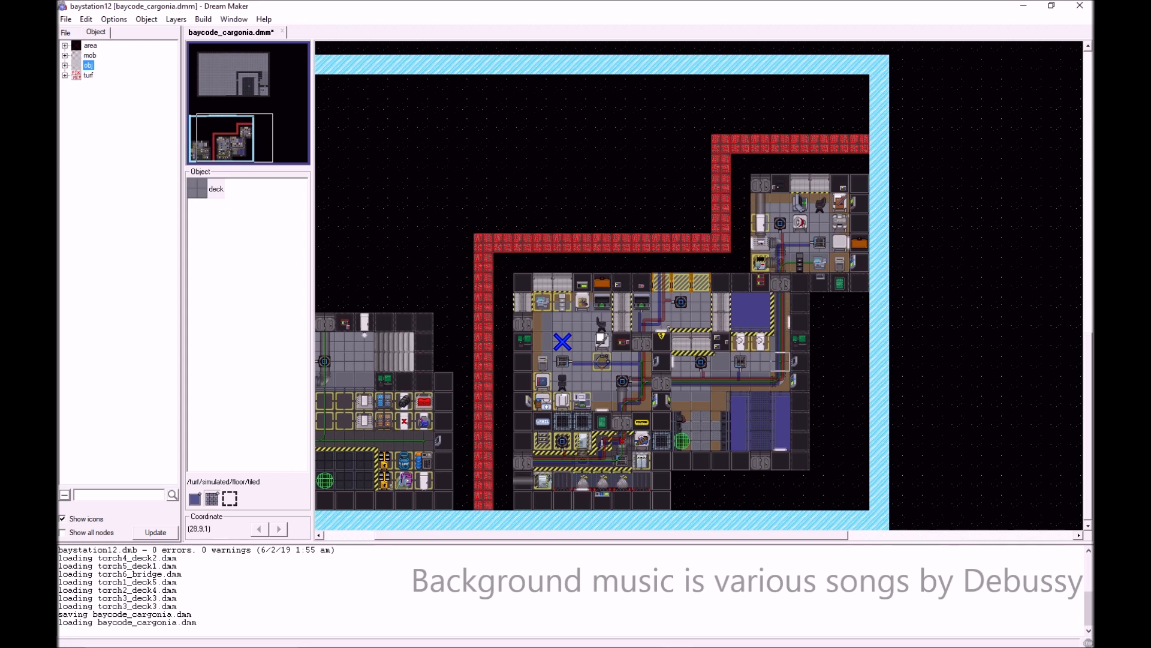
right_click(780, 284)
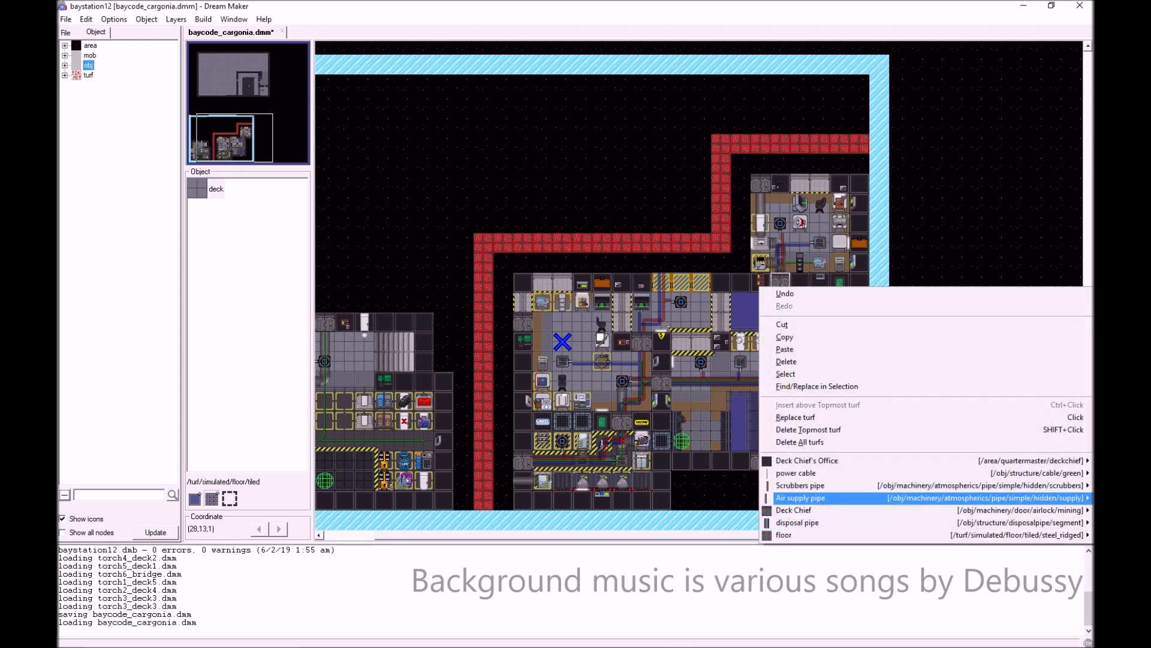
left_click(701, 322)
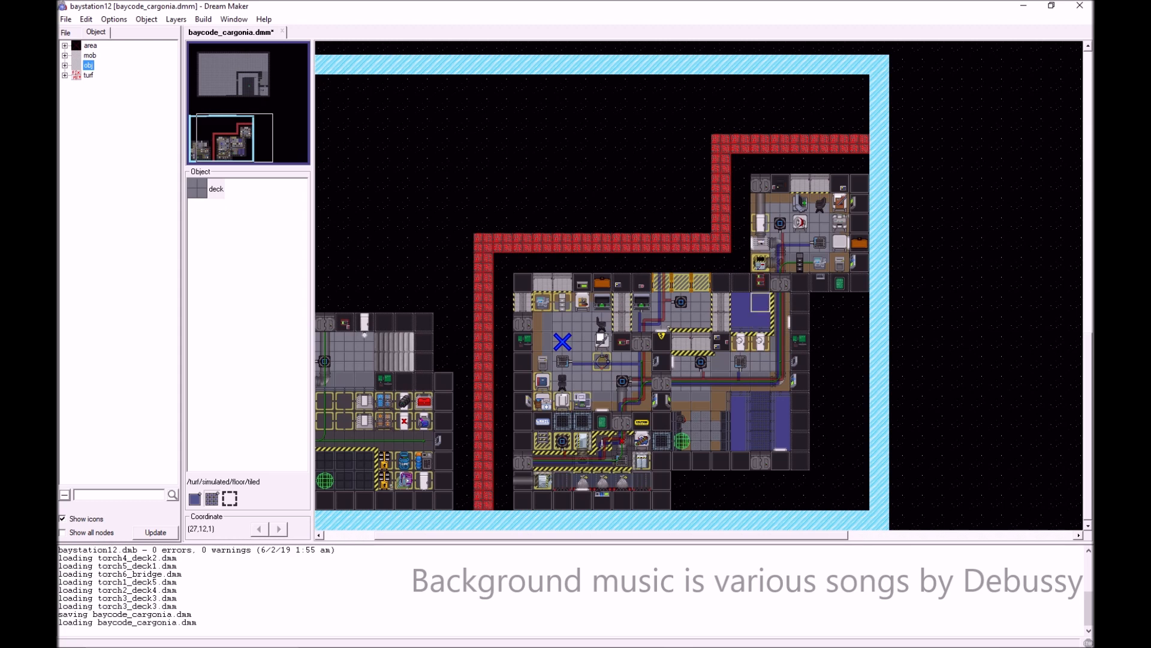
right_click(756, 307)
left_click(800, 301)
scroll(404, 382, "left", 4)
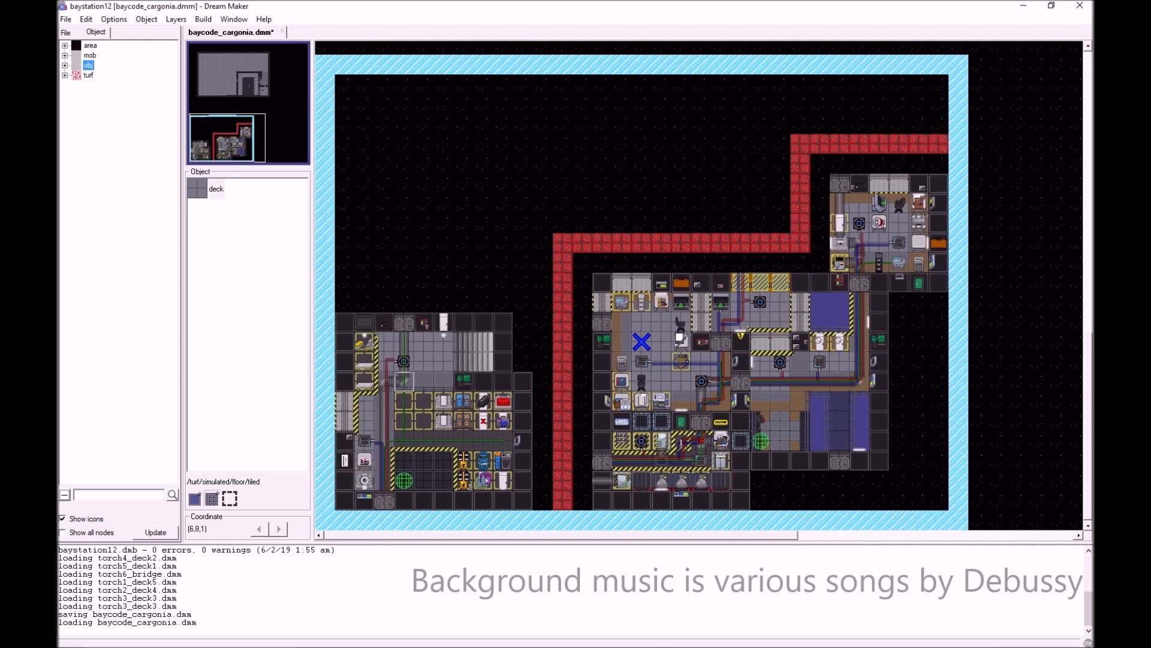
right_click(407, 323)
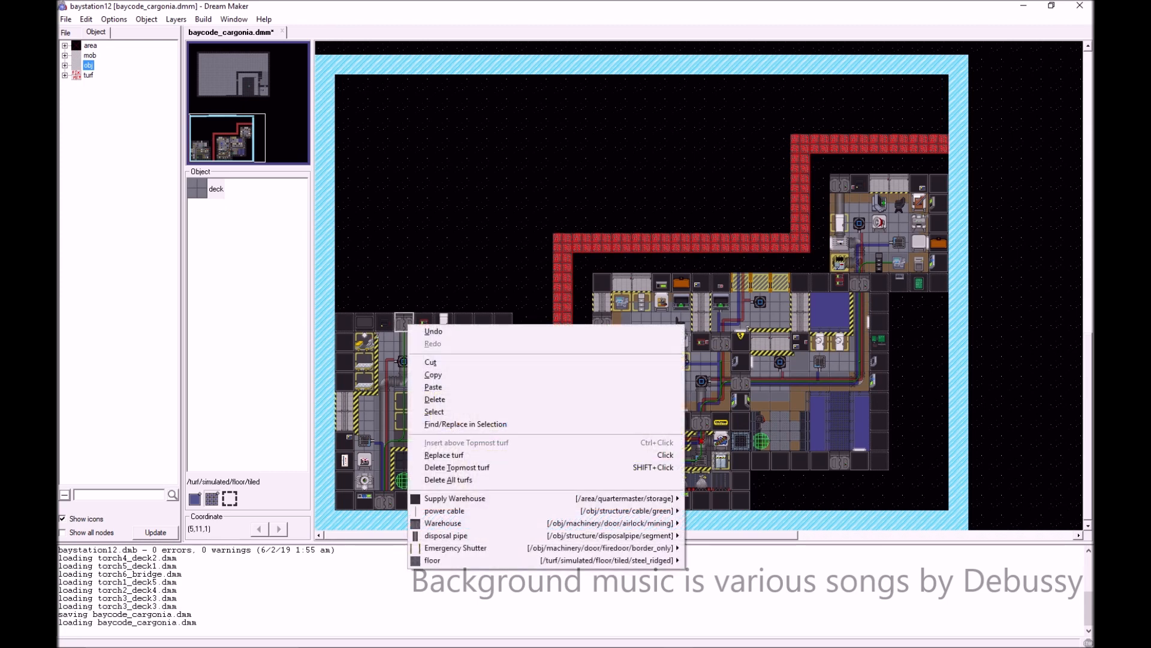
left_click(404, 203)
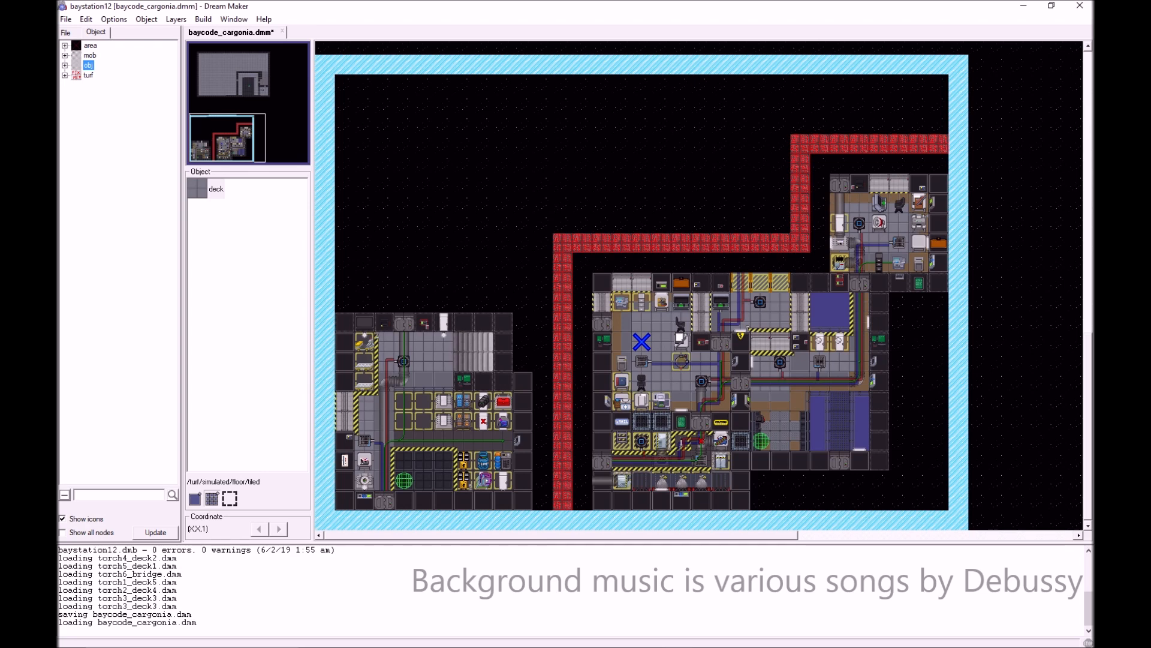
- Increase the map size to add a second Z-level
left_click(113, 19)
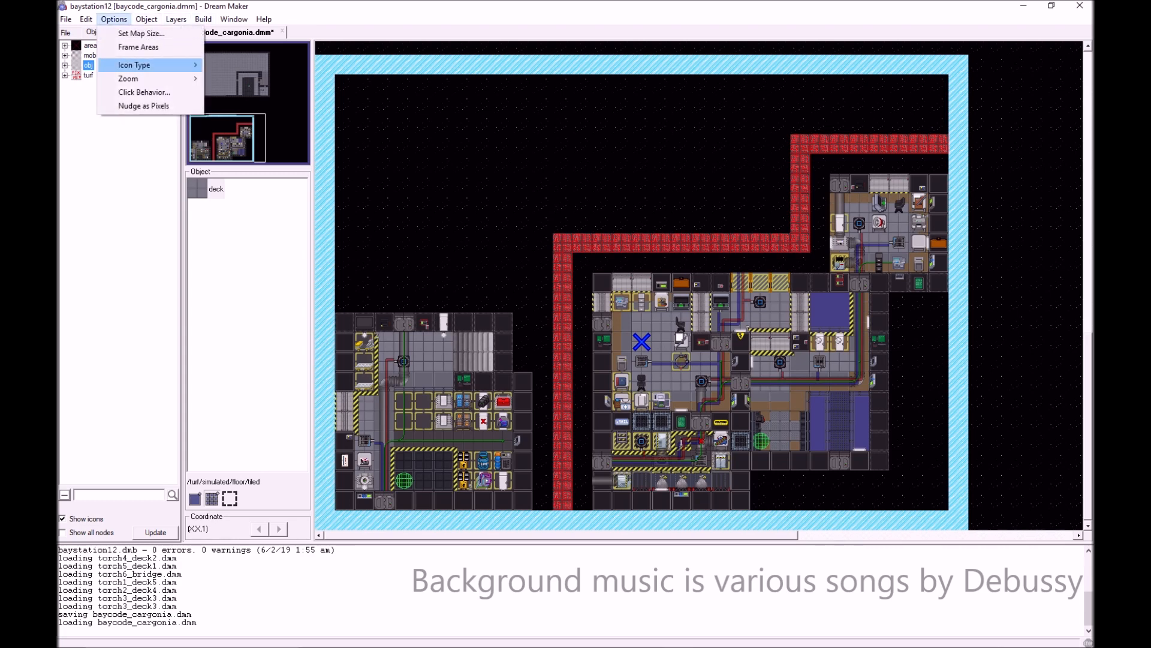
left_click(141, 33)
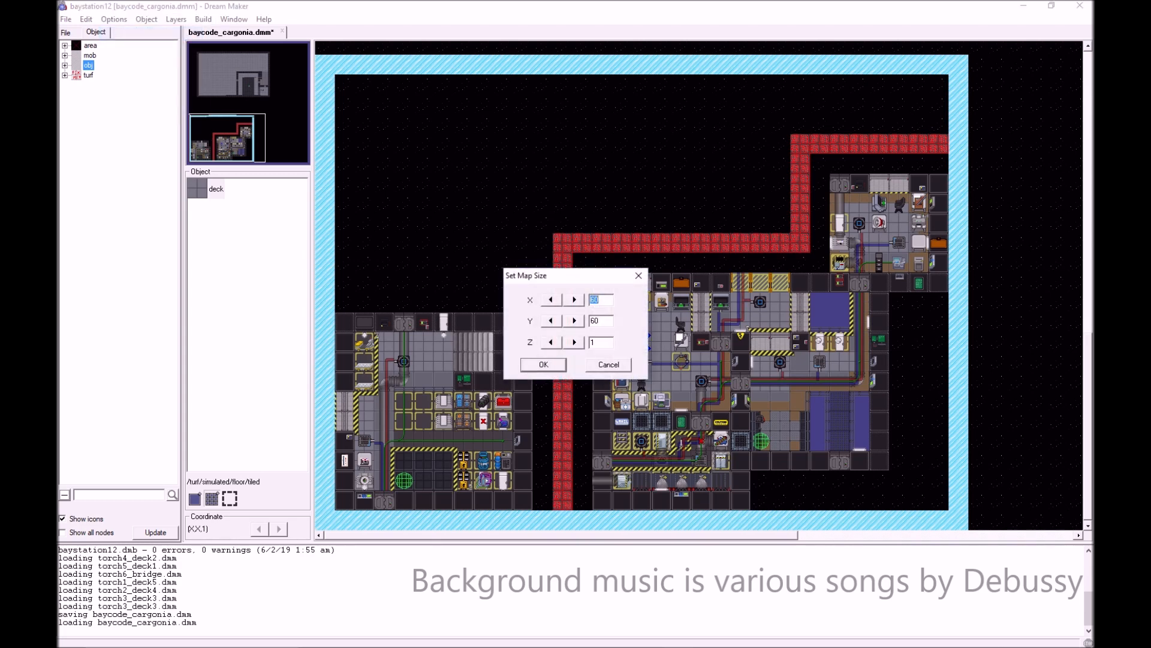
key("Return")
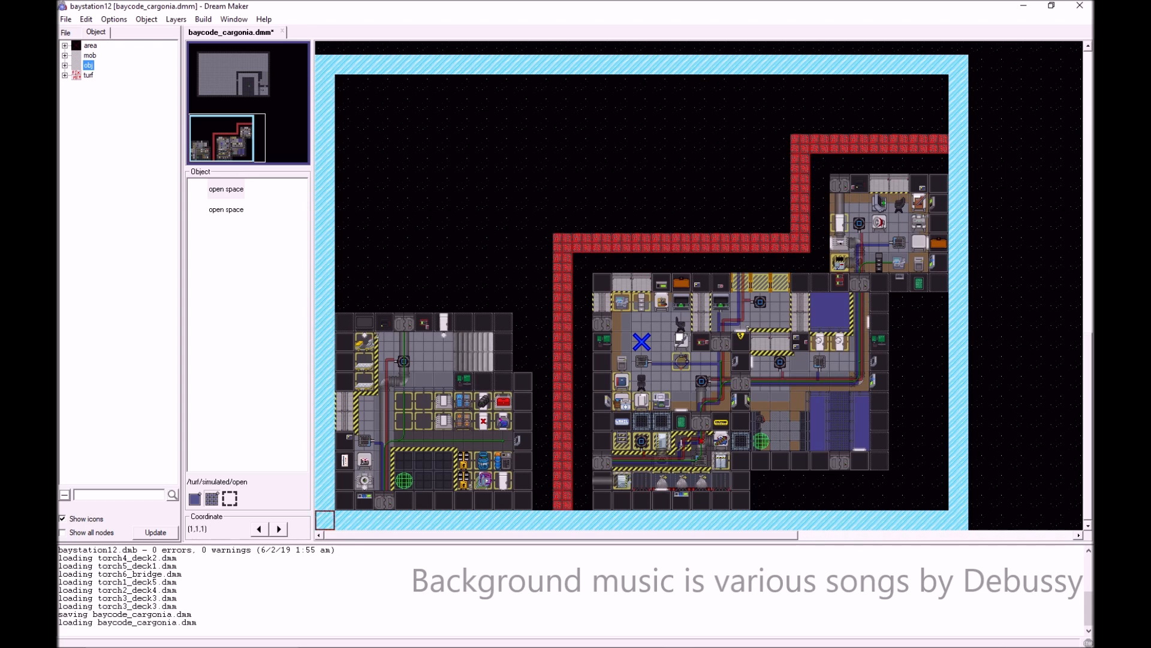
- Place a 2×2 patch of open space on level 2, directly above the striped block in the warehouse's northeast corner
left_click(279, 528)
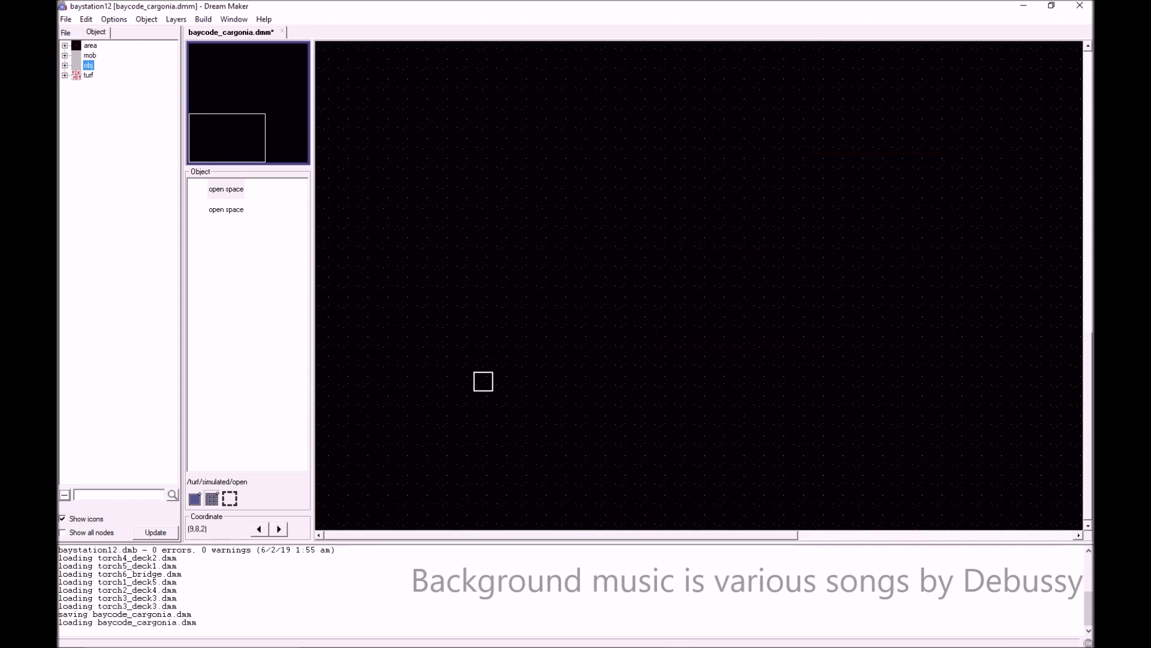
left_click(463, 362)
left_click(463, 342)
left_click_drag(483, 342, 483, 362)
left_click(259, 529)
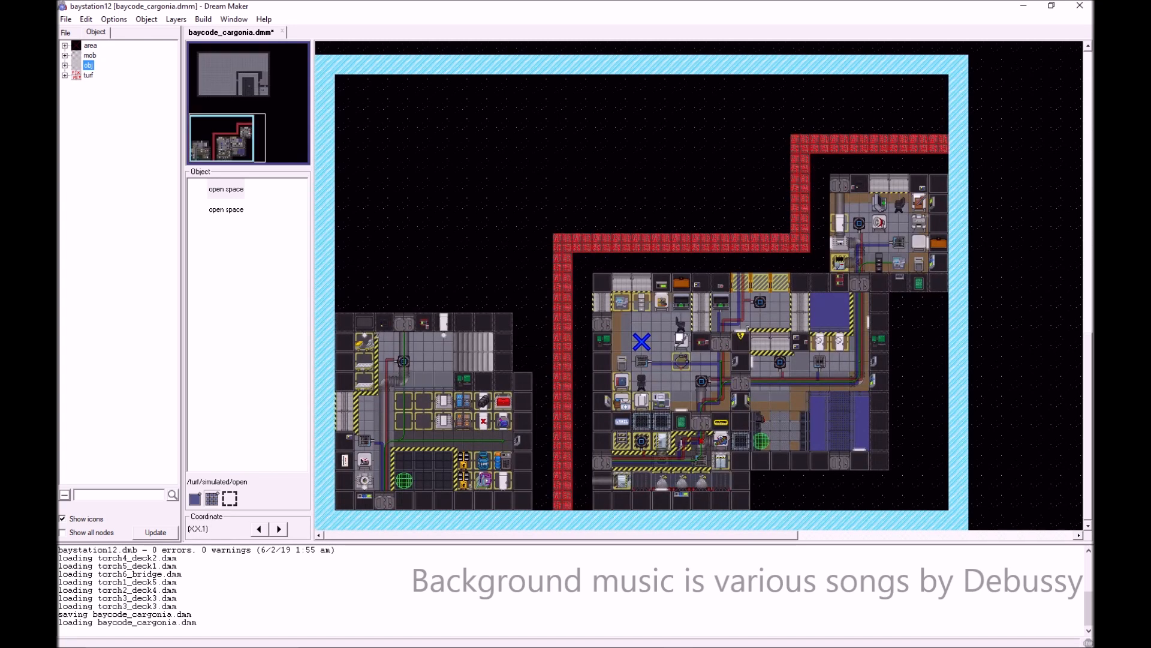
- Mark the warehouse's northeast part on level 1 and switch between both levels to compare it with the open space patch
left_click_drag(523, 302, 424, 400)
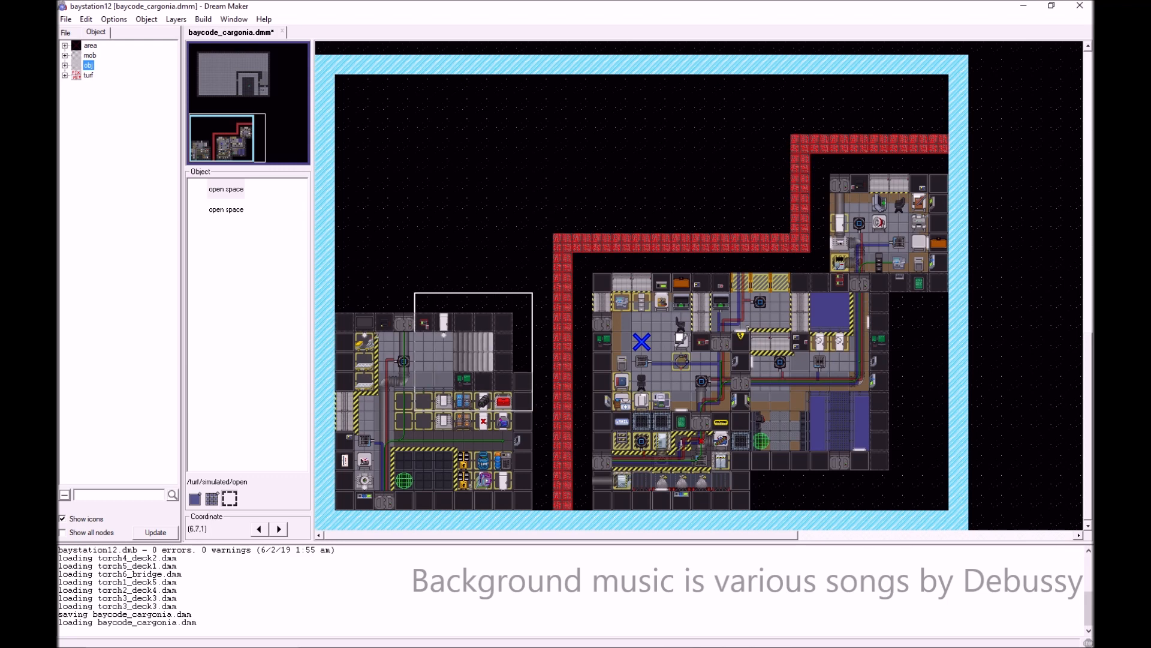
left_click(279, 529)
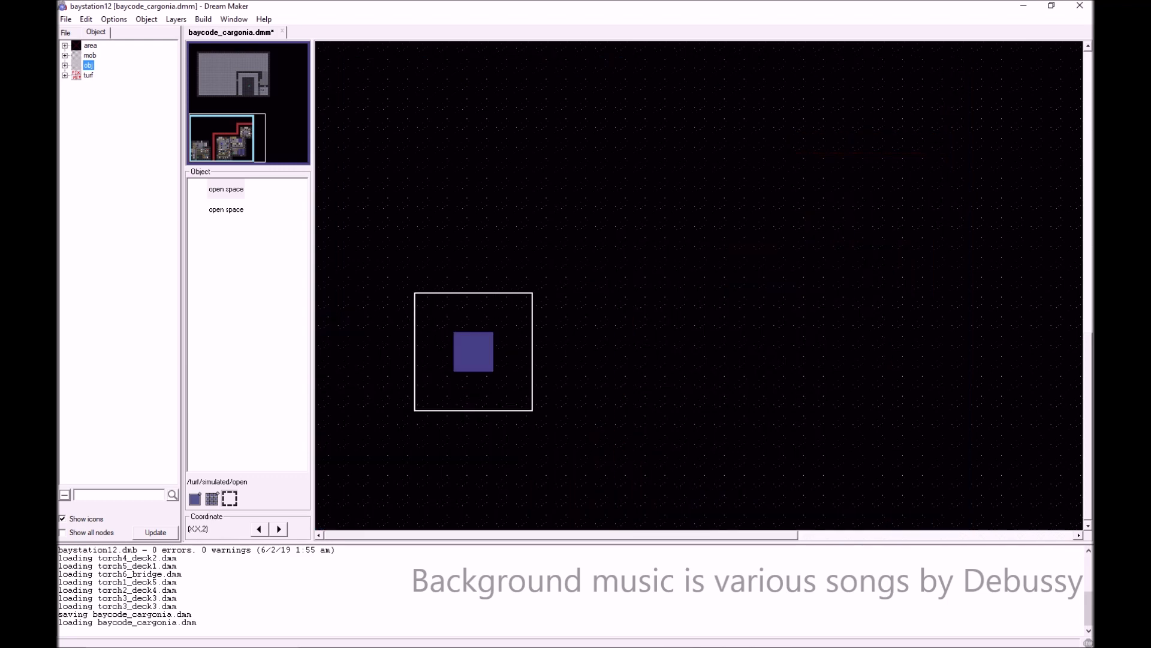
left_click(259, 529)
left_click(279, 529)
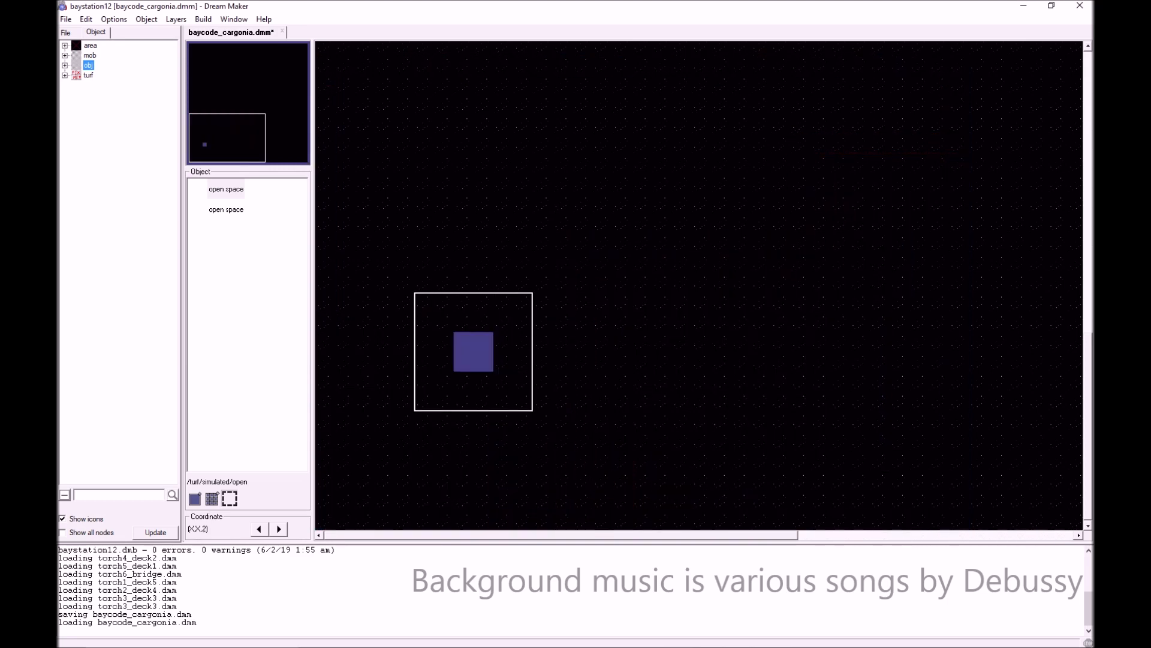
left_click(259, 529)
left_click(279, 528)
left_click(259, 529)
right_click(478, 268)
left_click(478, 266)
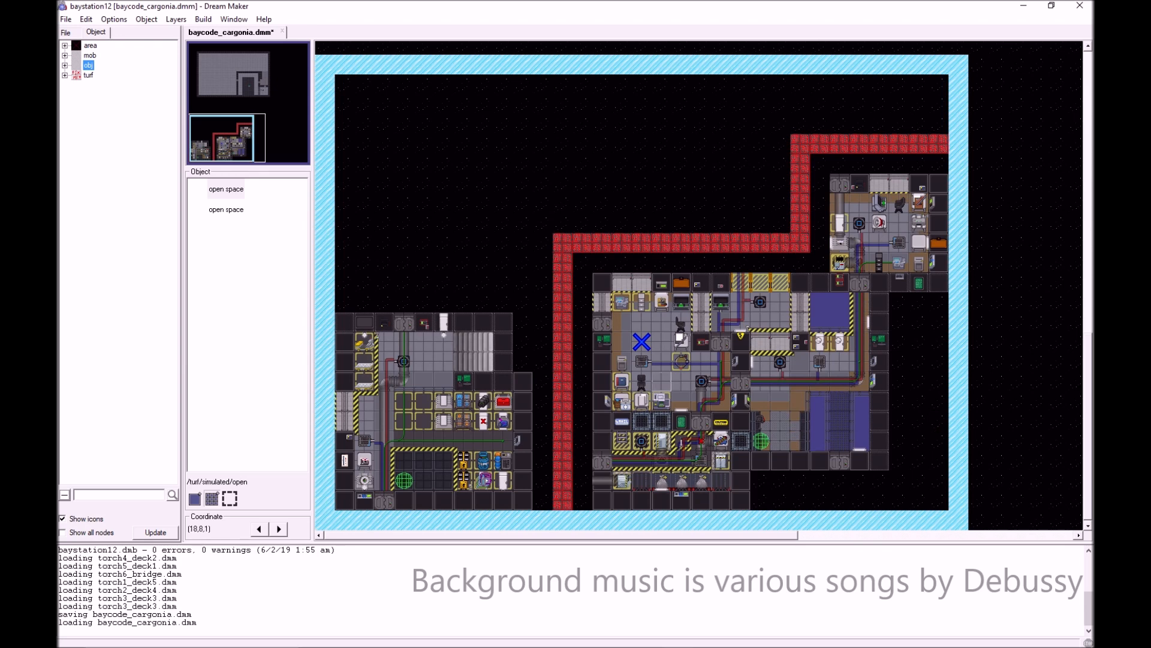
- Inspect the supply console's tile in the existing cargo department and compare that department with the new hangar layout
right_click(723, 301)
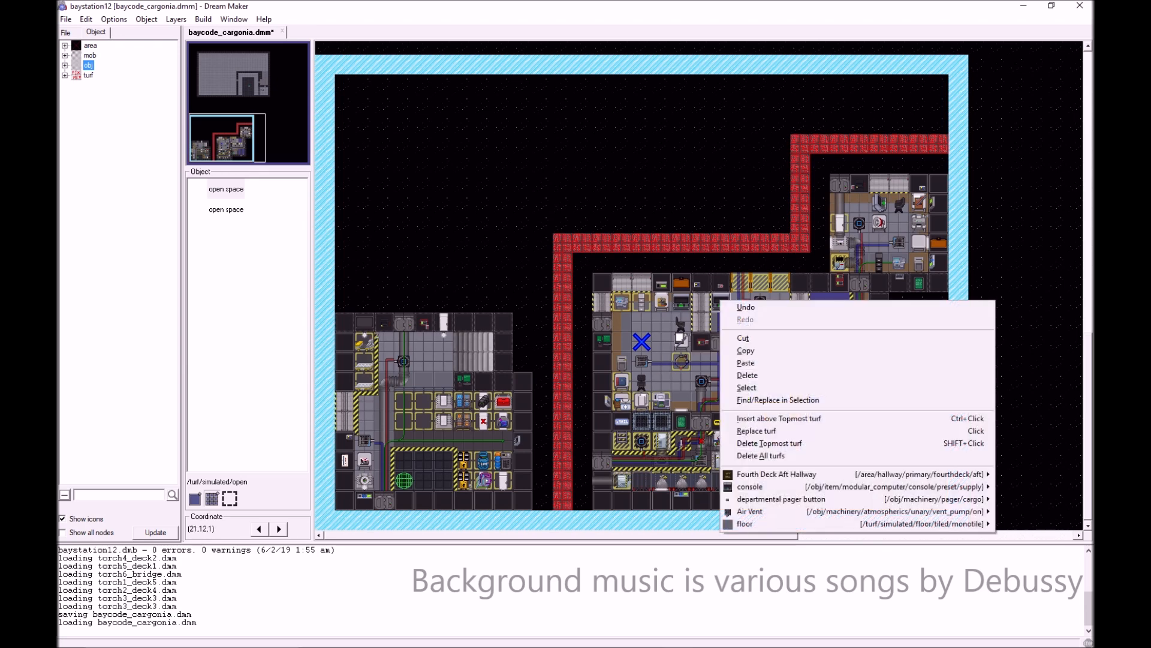
left_click(681, 461)
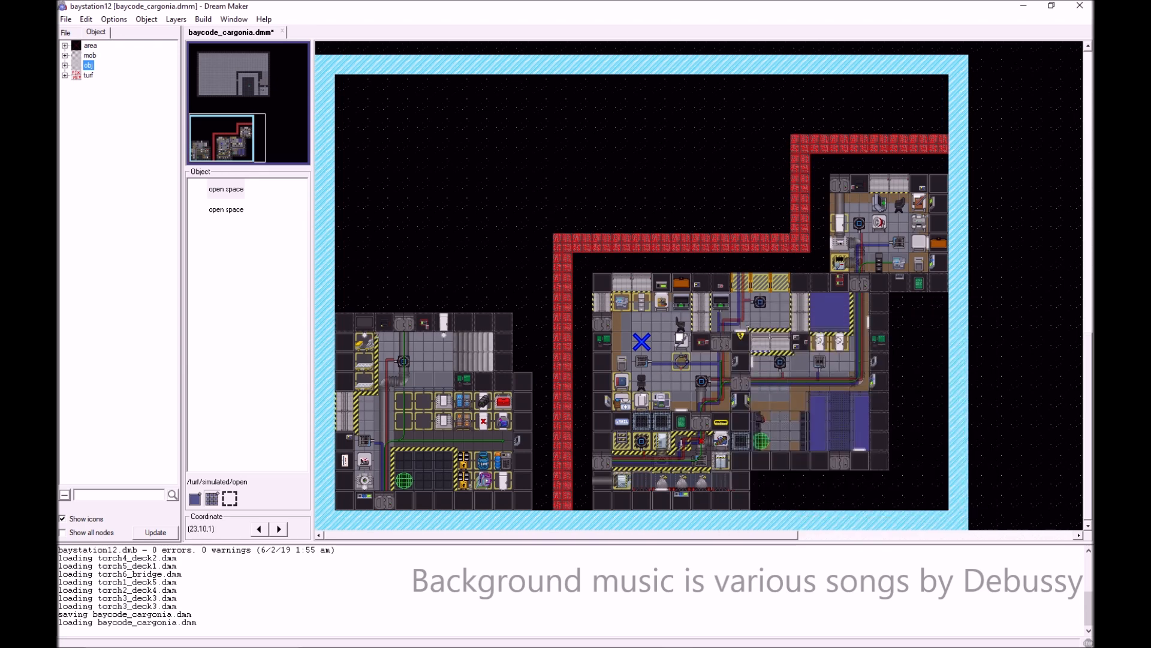
left_click(799, 282, "ctrl+shift")
key("Up")
key("Up")
key("Up")
key("Up")
key("Up")
key("Up")
key("Up")
key("Up")
key("Up")
key("Up")
key("Up")
key("Up")
key("Up")
key("Up")
key("Up")
key("Up")
key("Up")
key("Up")
key("Up")
key("Up")
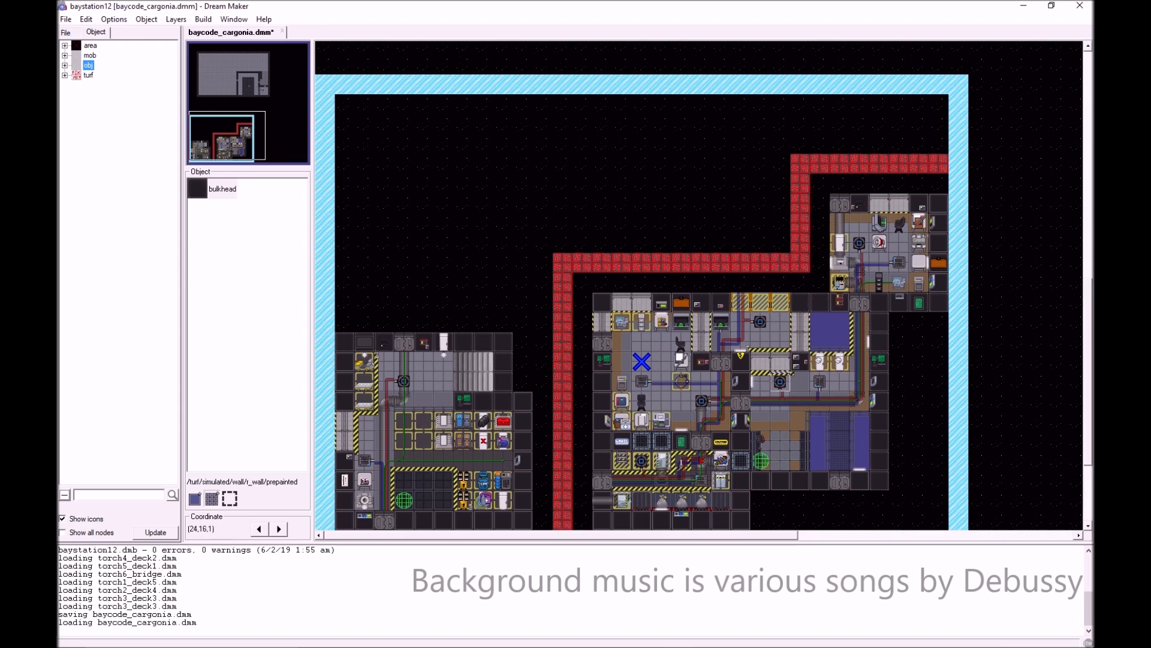
key("Right")
key("Right")
key("Right")
key("Right")
key("Right")
key("Right")
key("Right")
key("Right")
key("Right")
key("Right")
key("Right")
key("Right")
key("Right")
key("Right")
key("Right")
key("Right")
key("Right")
key("Right")
key("Right")
key("Right")
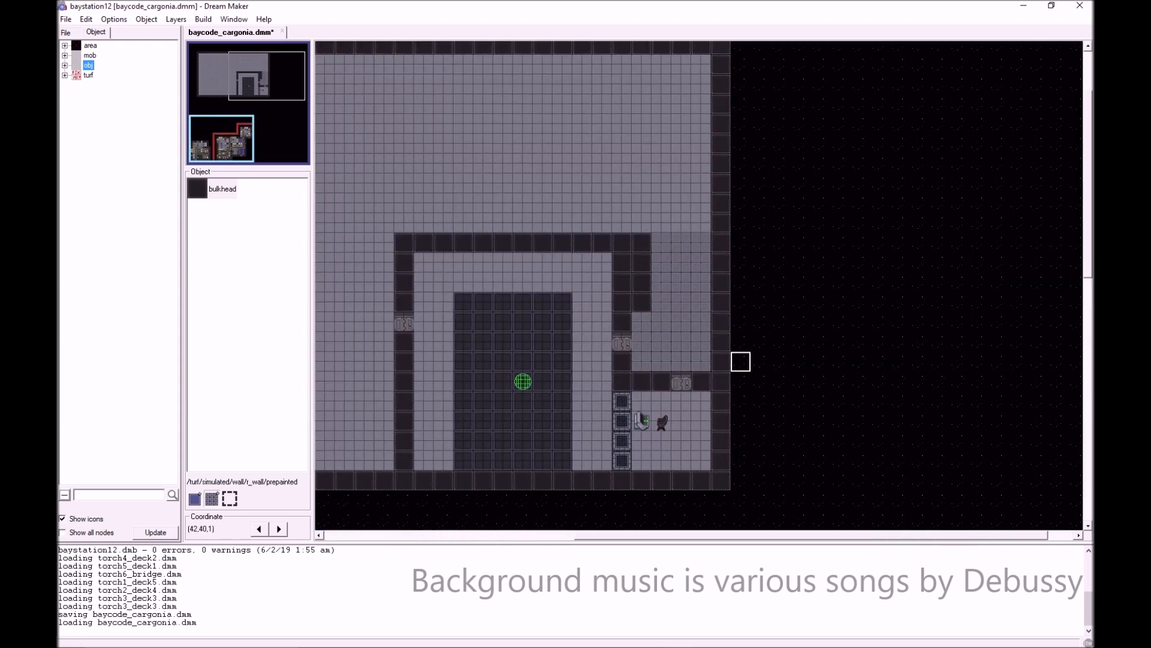
key("Up")
key("Up")
key("Up")
key("Up")
key("Up")
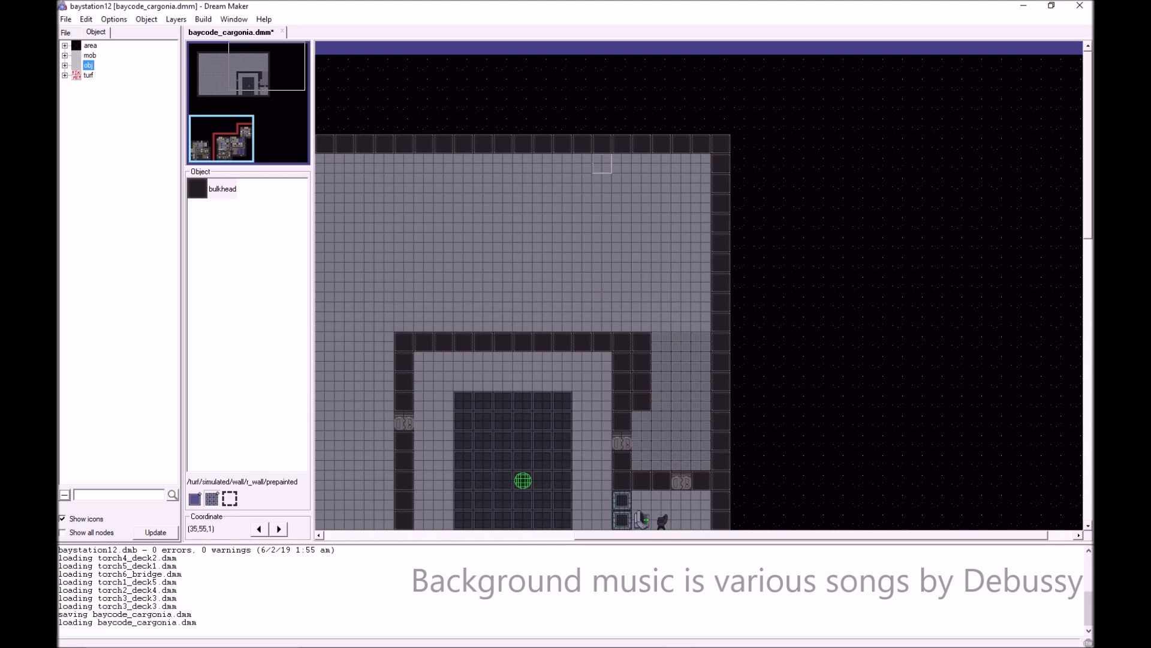
left_click_drag(262, 79, 243, 131)
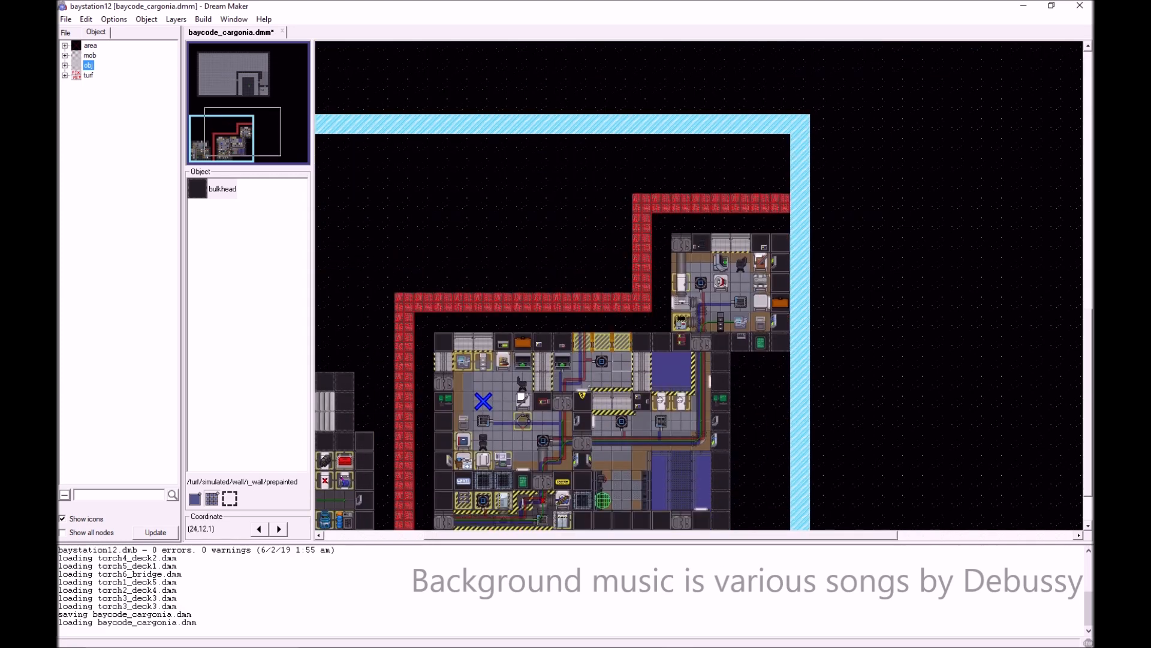
key("Up")
key("Up")
key("Up")
key("Up")
key("Up")
key("Up")
key("Up")
key("Up")
key("Up")
key("Up")
key("Up")
key("Up")
key("Up")
key("Up")
key("Up")
key("Up")
key("Up")
key("Up")
key("Up")
key("Up")
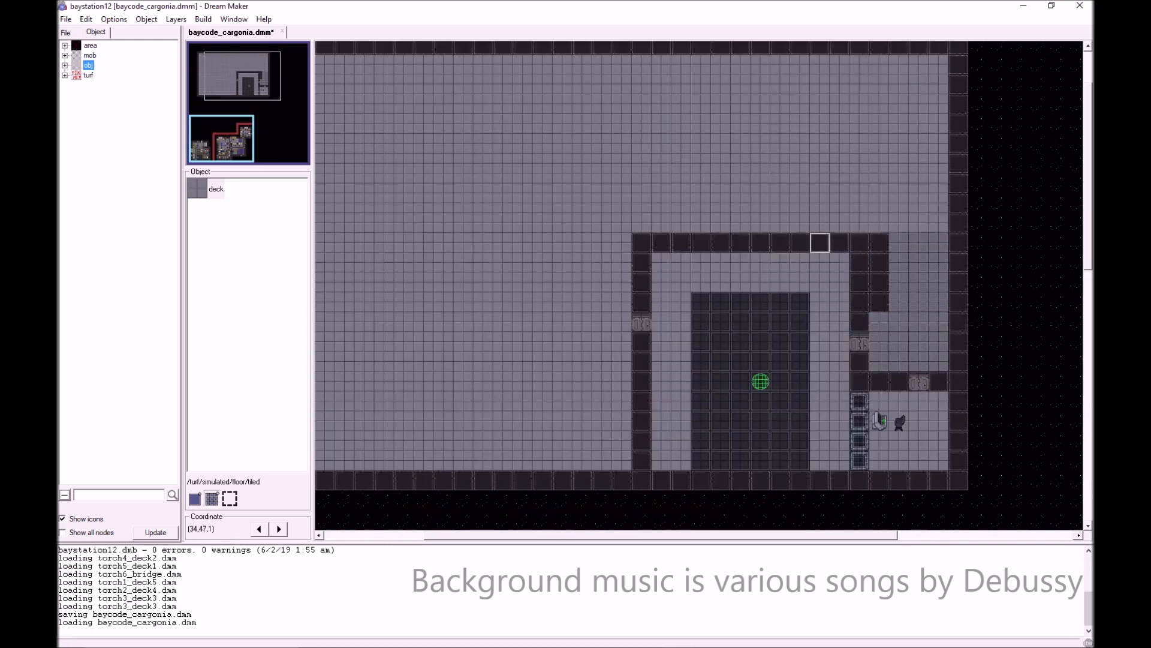
key("Up")
key("Up")
key("Up")
key("Up")
key("Up")
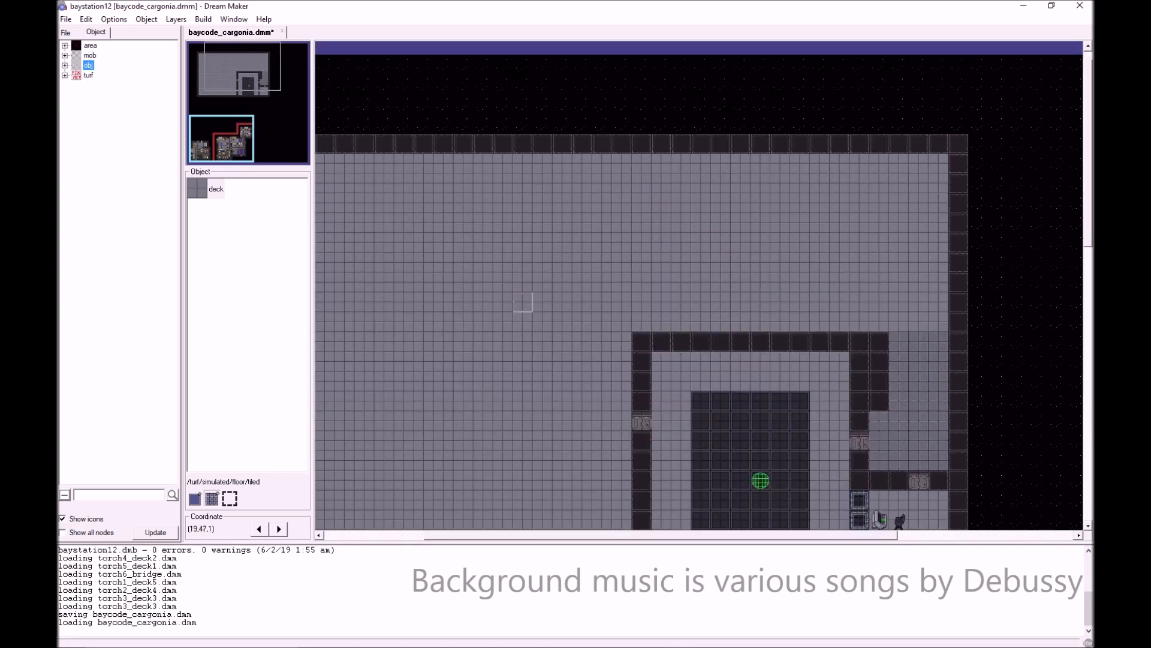
key("Down")
key("Down")
key("Down")
key("Down")
key("Down")
key("Down")
key("Down")
- Fill a 12×3 strip of old_tile floor along the north wall in the warehouse's northeast corner
left_click(65, 75)
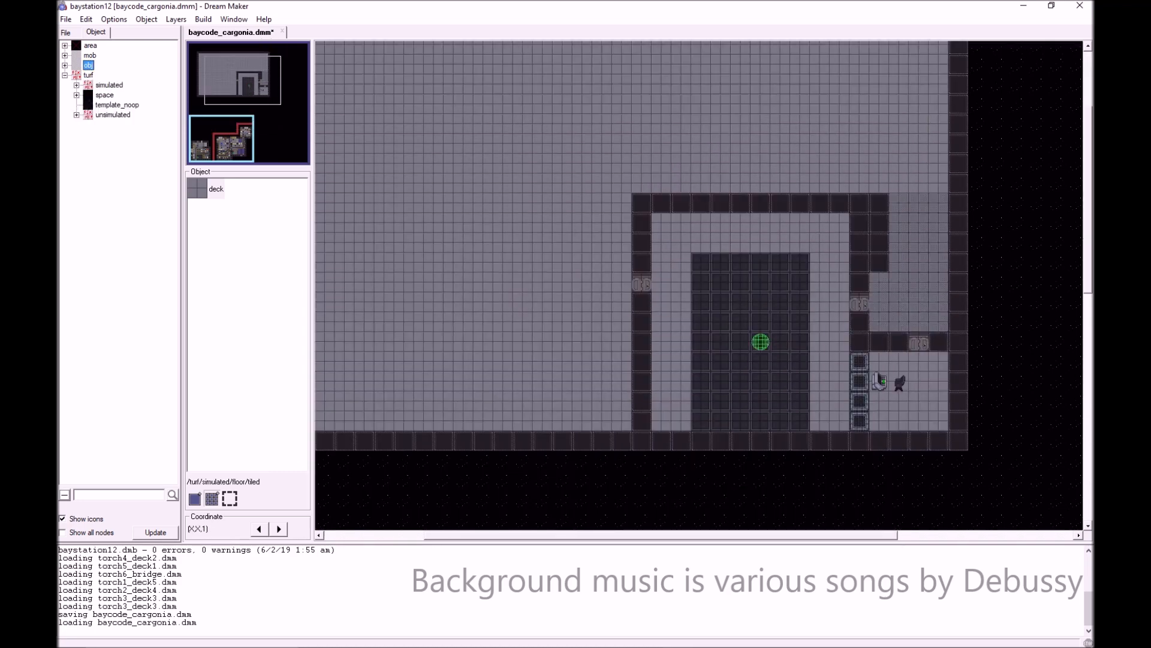
left_click(76, 85)
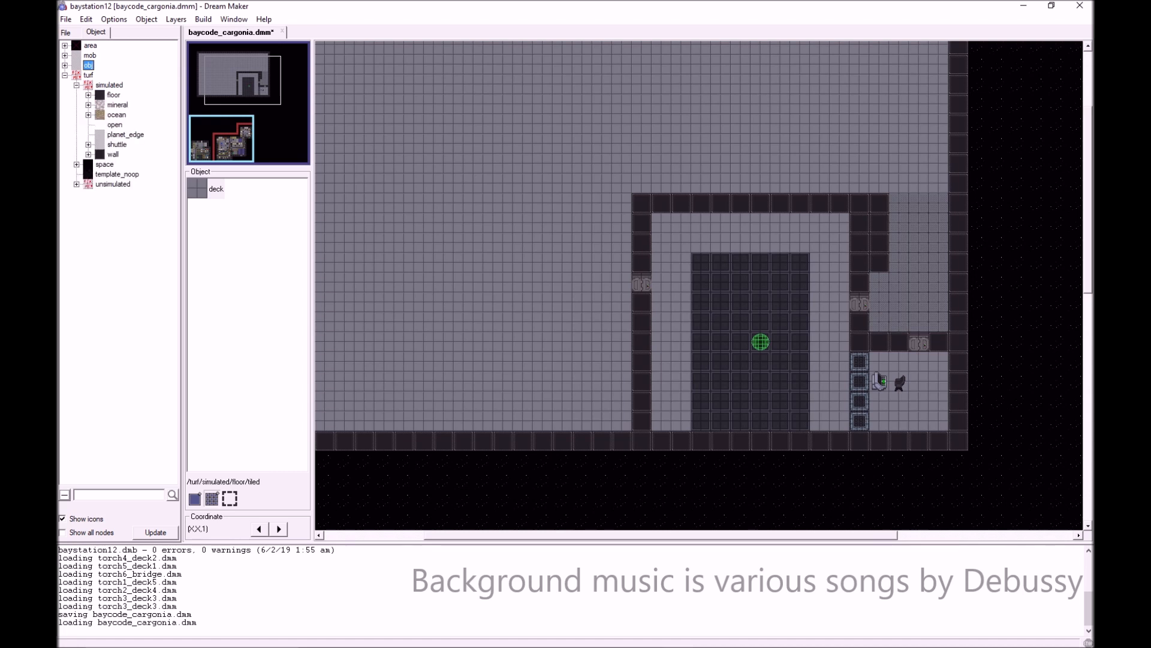
left_click(88, 95)
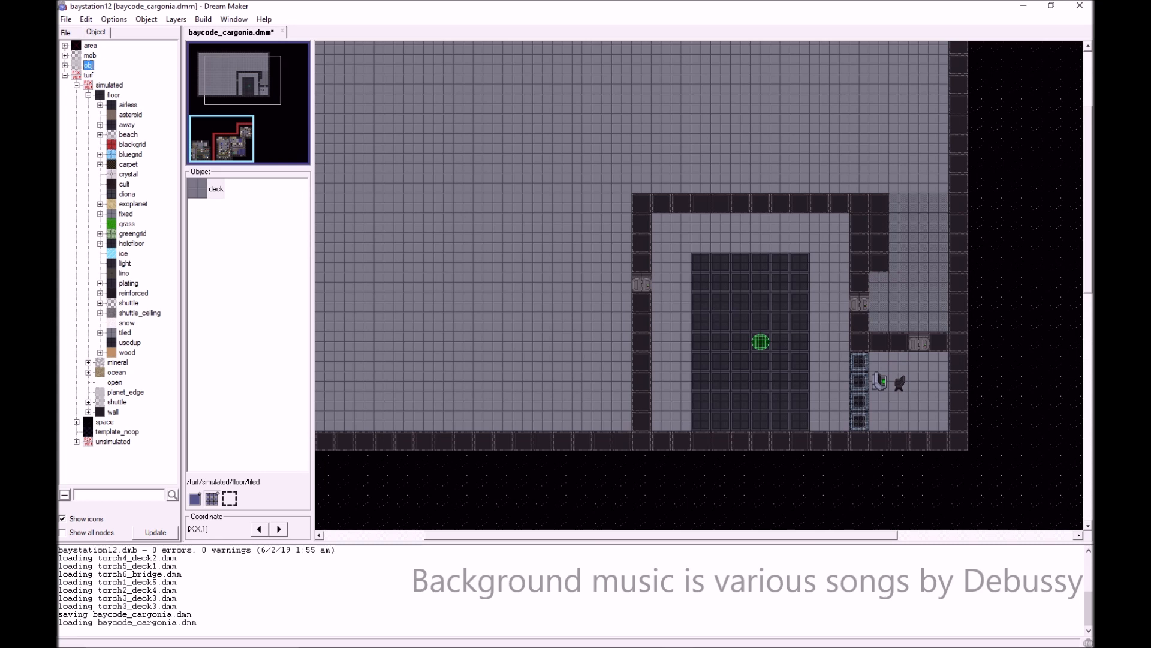
left_click(100, 283)
left_click(101, 283)
left_click(100, 332)
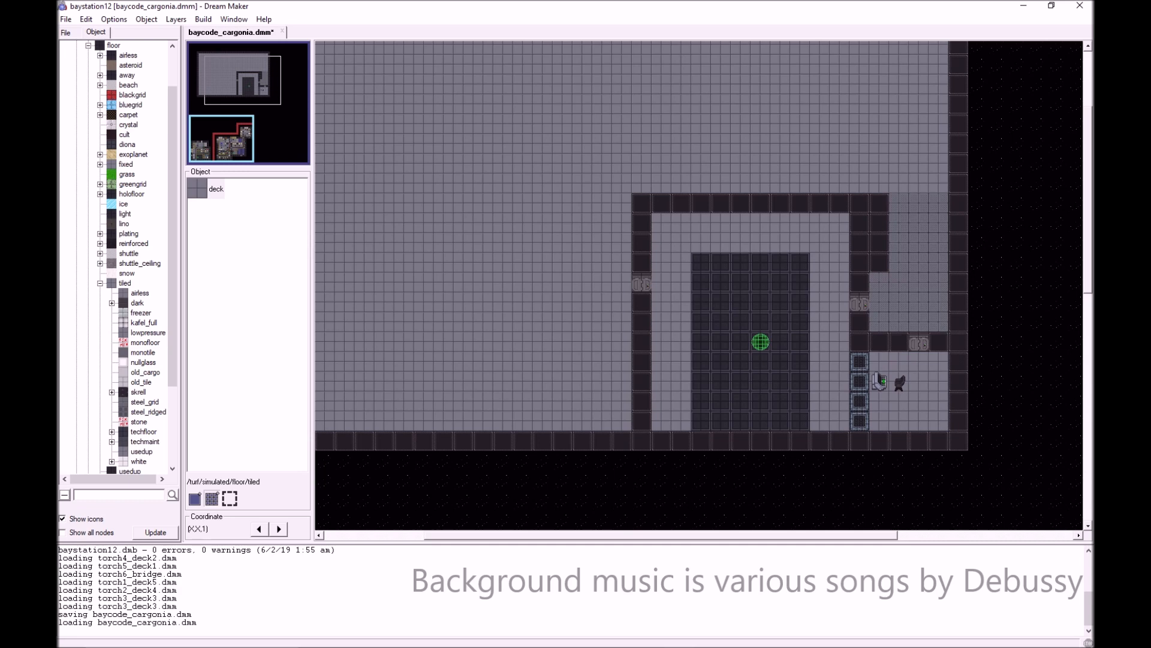
left_click(142, 382)
key("Right")
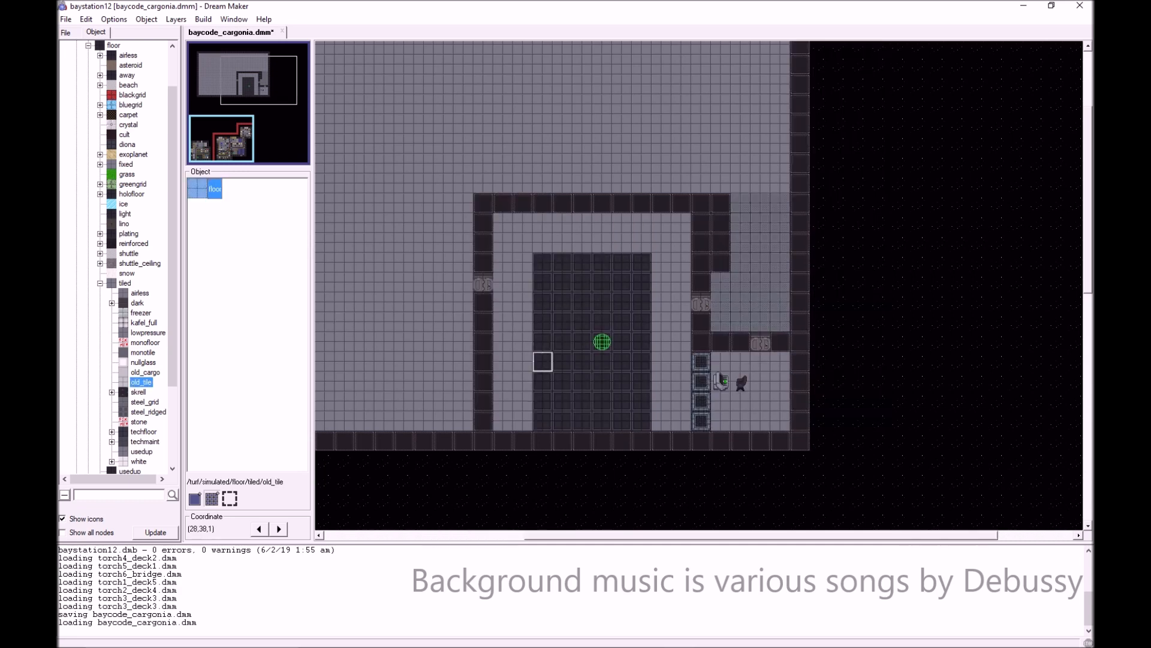
key("Up")
left_click_drag(780, 163, 562, 204)
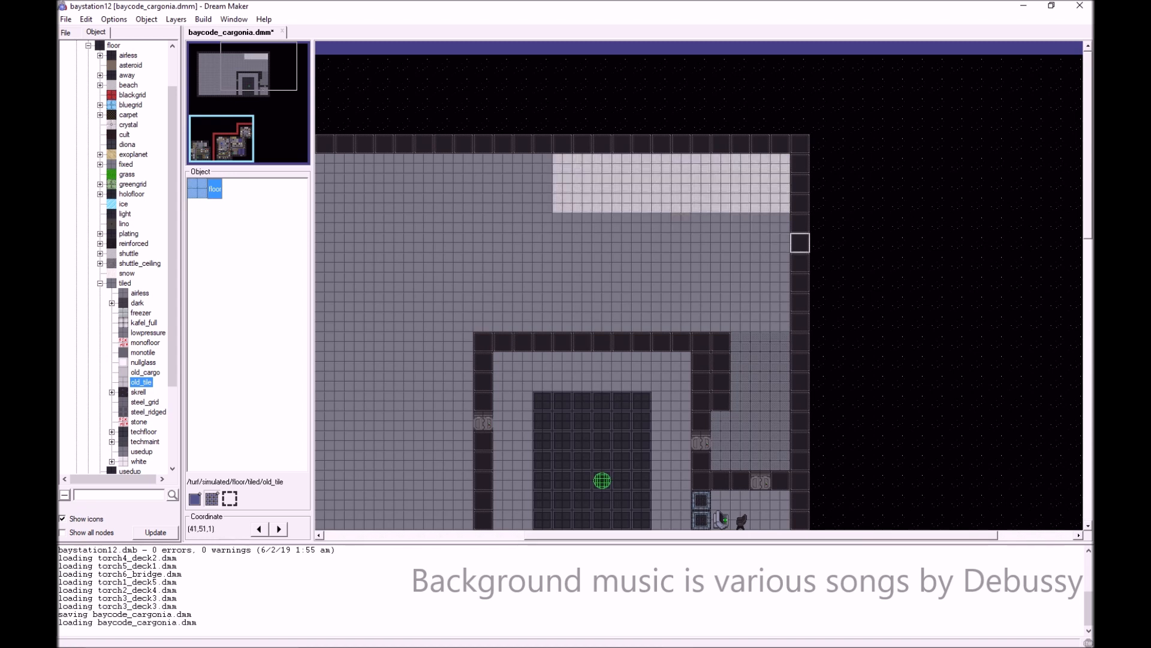
- Close off the north end of the room east of the hangar with bulkhead, leaving a one-tile doorway
left_click(800, 263, "ctrl+shift")
left_click(721, 322)
left_click(741, 322)
left_click(780, 322)
- Copy the Warehouse mining airlock from the existing department and place it in the new doorway north of the eastern room
scroll(680, 341, "down", 3)
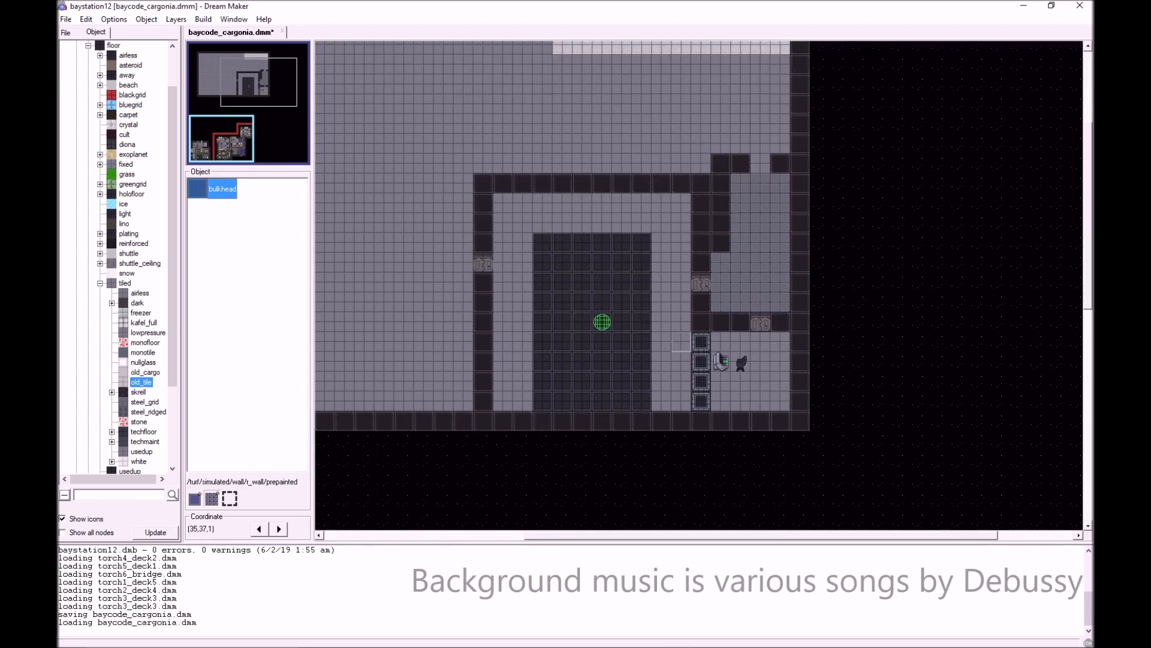
scroll(442, 416, "down", 8)
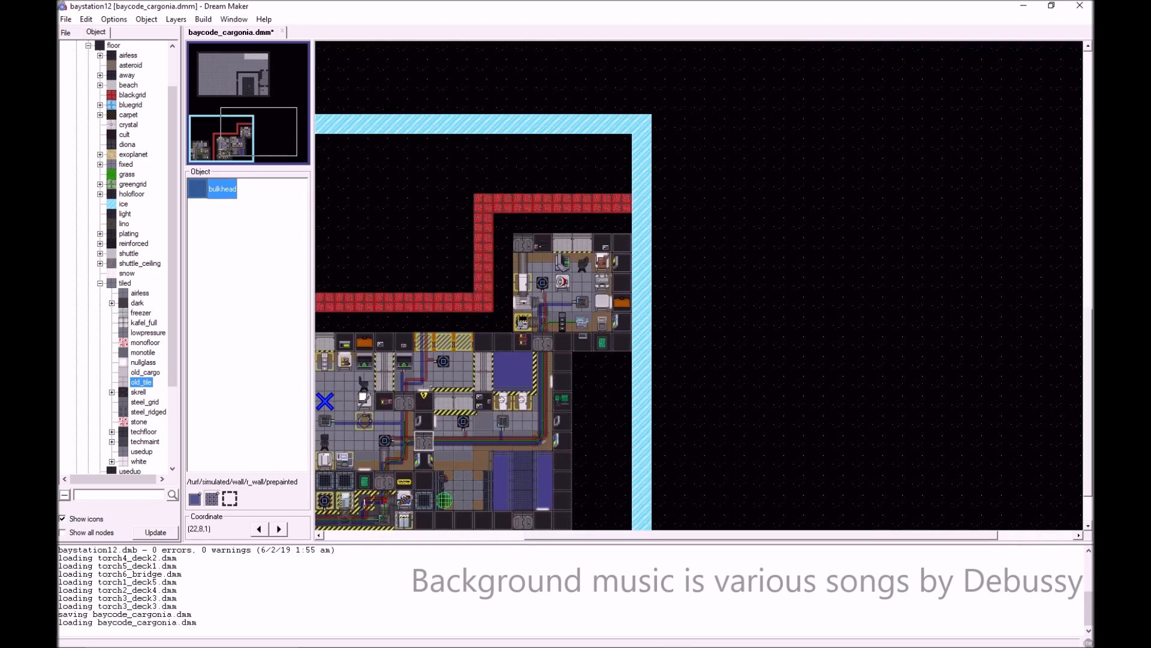
right_click(420, 172)
mouse_move(720, 397)
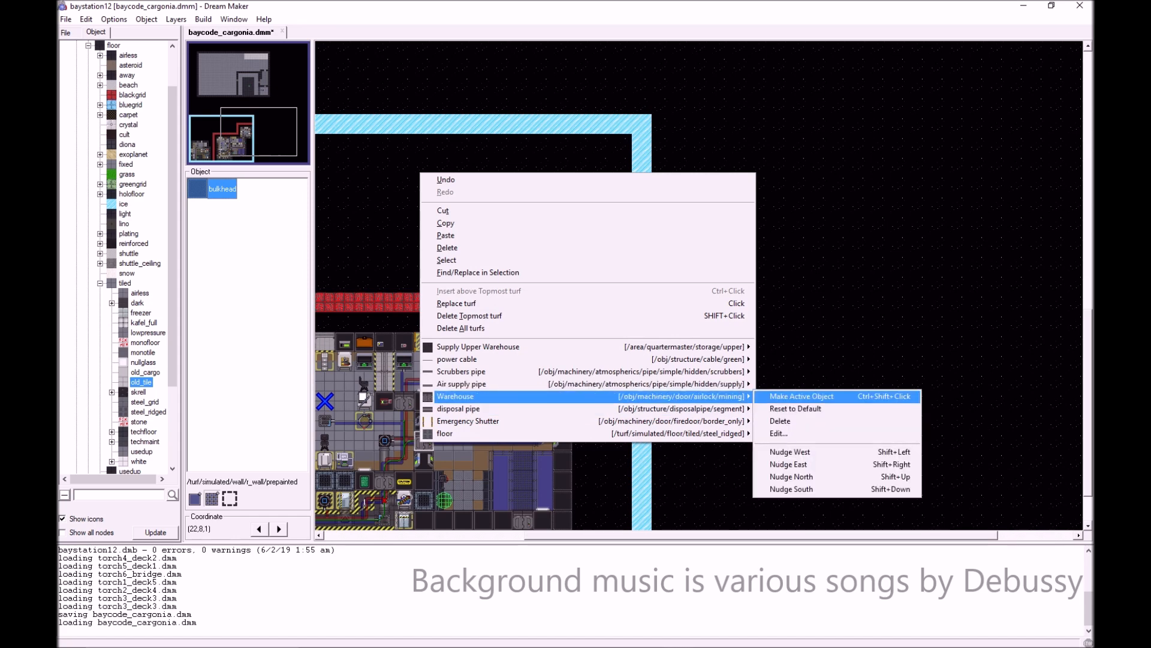
left_click(801, 396)
scroll(740, 381, "up", 8)
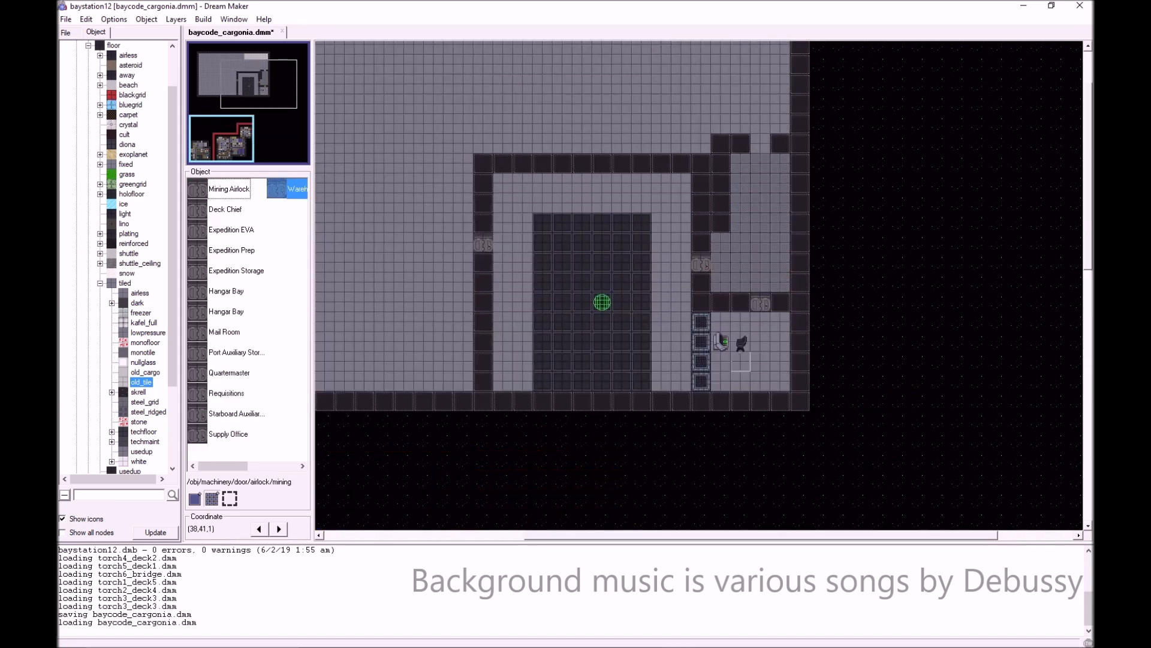
scroll(741, 362, "up", 2)
left_click(760, 242)
scroll(742, 322, "down", 2)
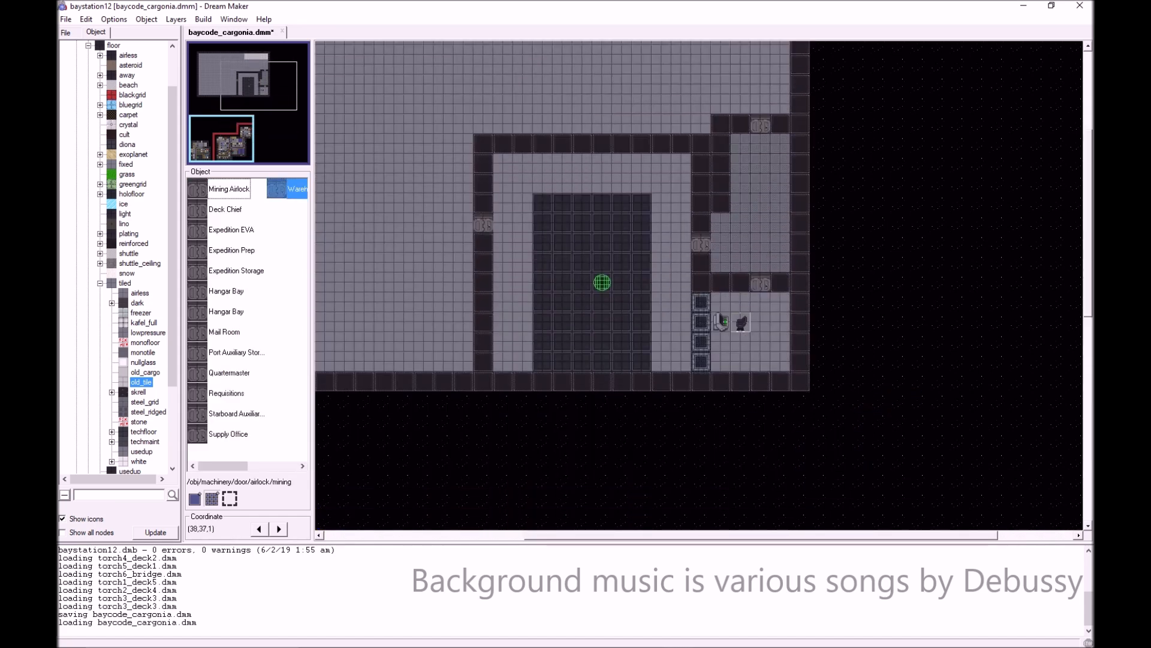
scroll(702, 321, "down", 6)
scroll(622, 361, "left", 3)
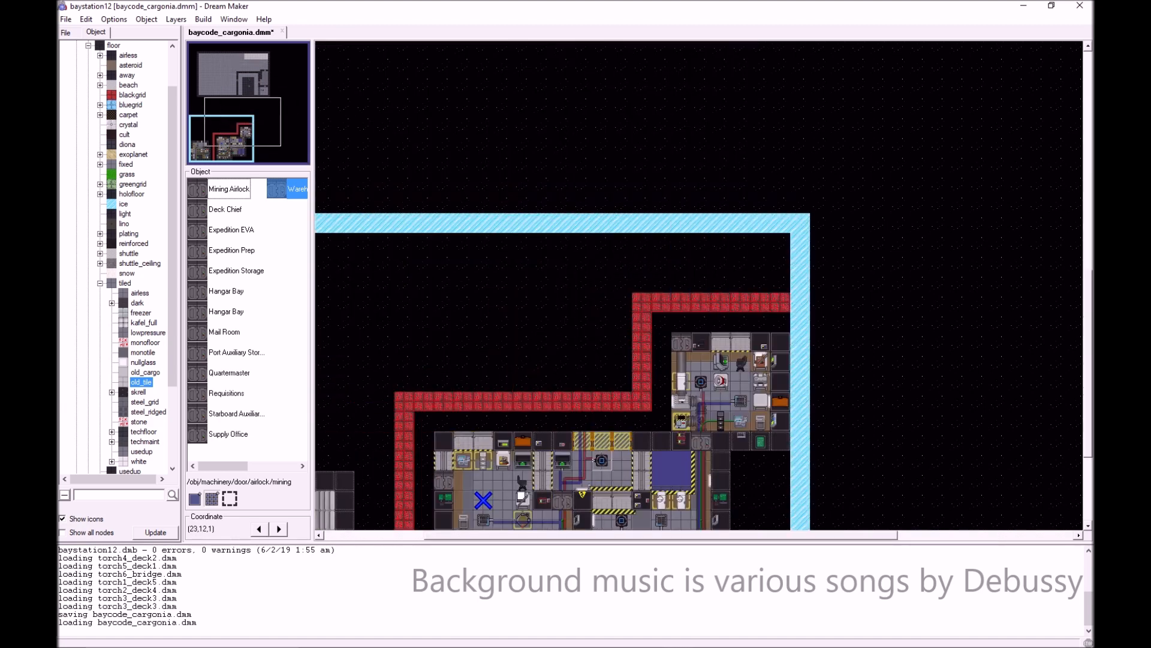
scroll(662, 401, "down", 3)
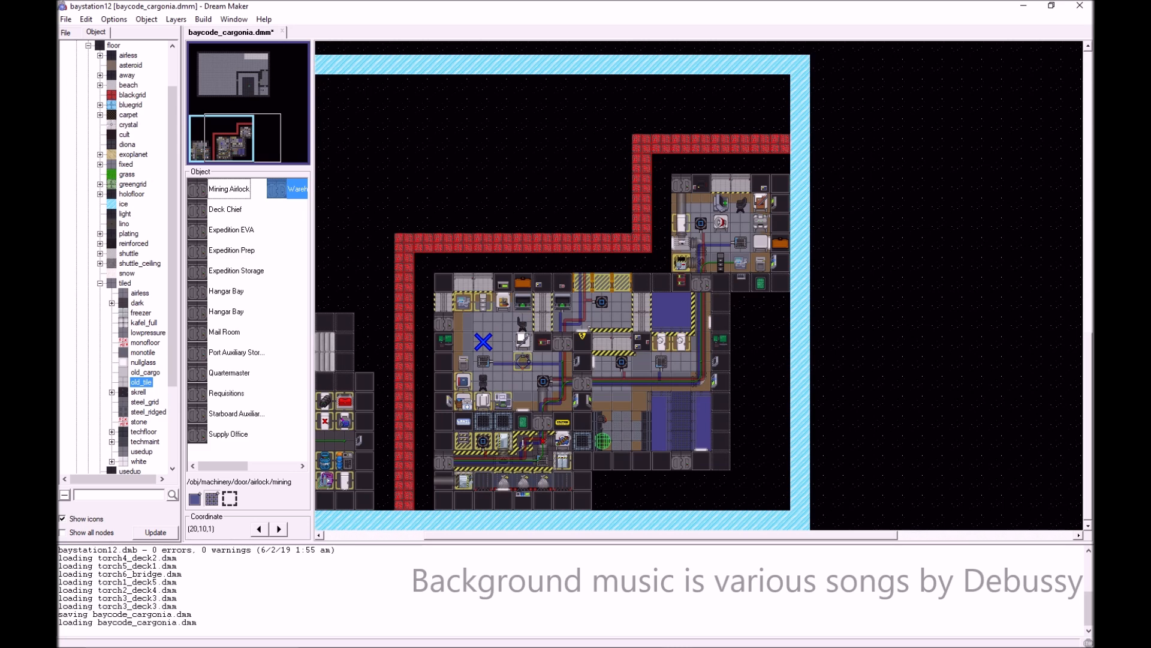
right_click(537, 320)
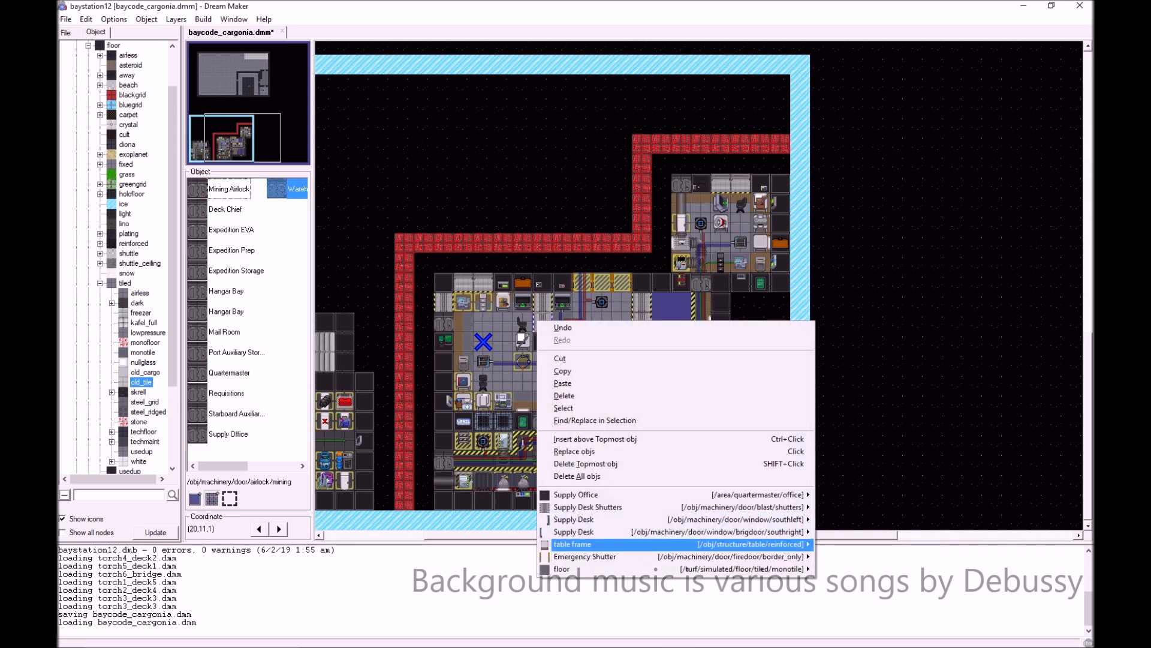
mouse_move(600, 556)
mouse_move(569, 544)
left_click(861, 544)
- Run a bulkhead row west from the east wall, two tiles south of the old_tile strip, leaving a one-tile doorway near the wall
scroll(741, 341, "up", 12)
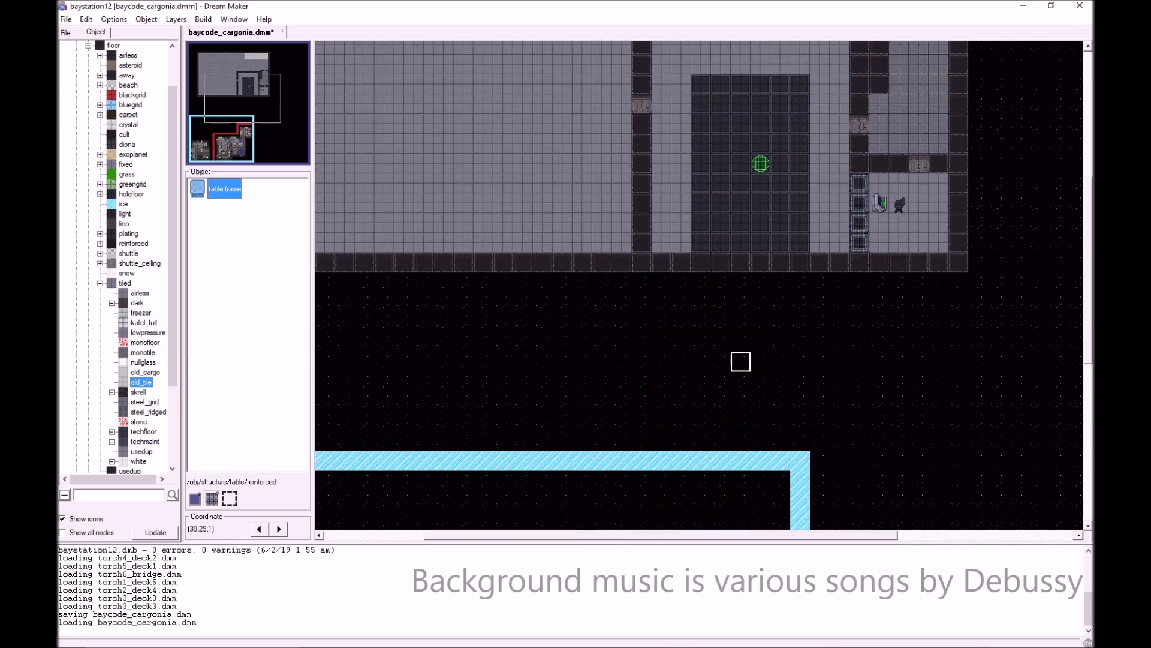
scroll(741, 342, "up", 3)
scroll(760, 398, "right", 7)
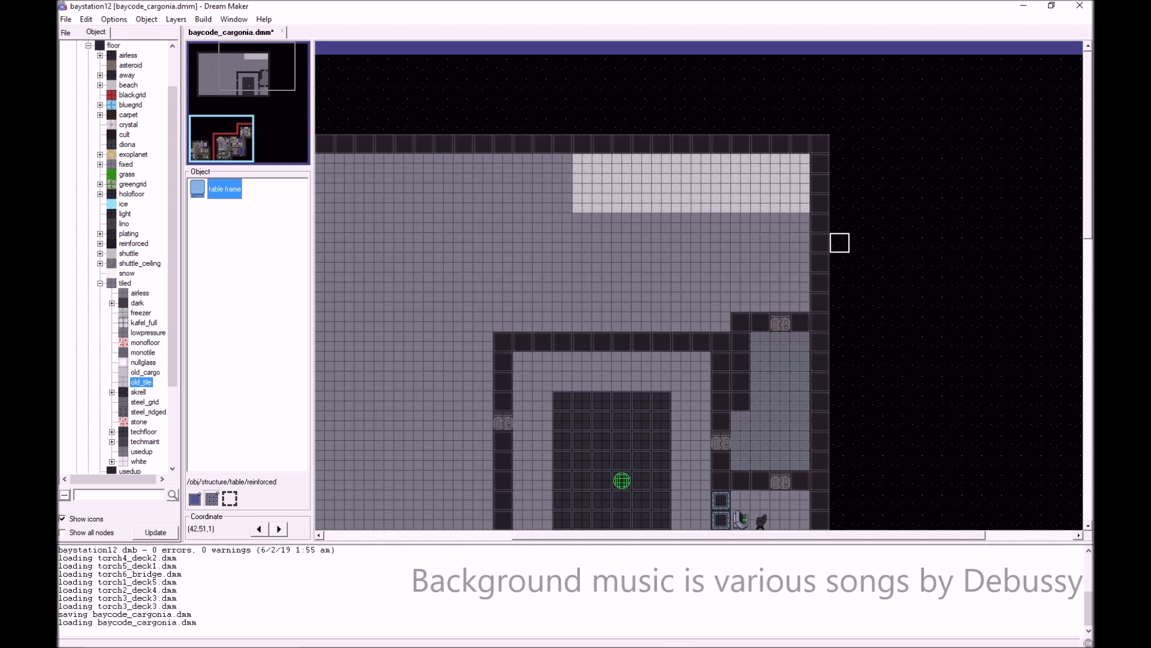
left_click(820, 243, "ctrl+shift")
left_click(800, 243)
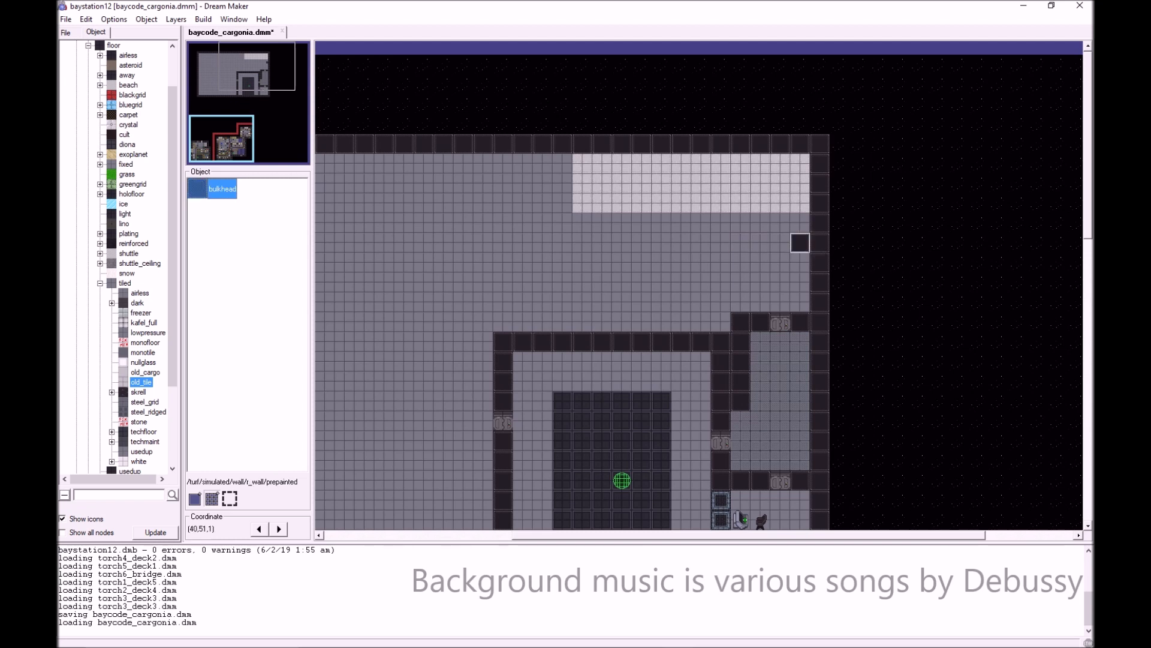
left_click(761, 243)
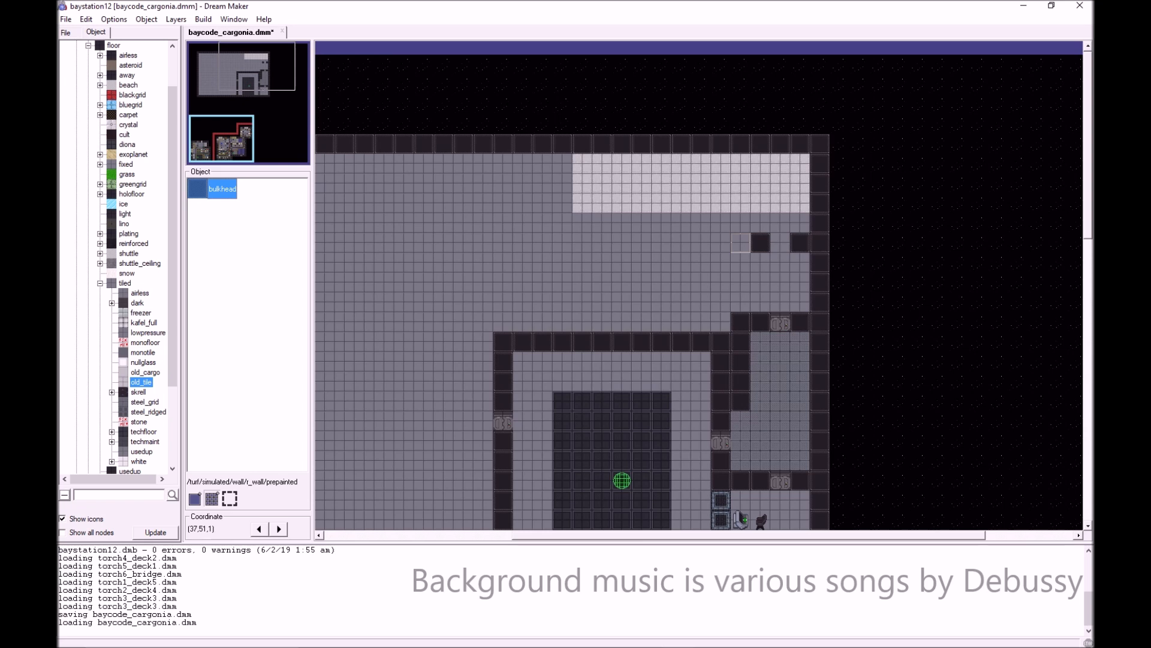
left_click(741, 243)
left_click(721, 243)
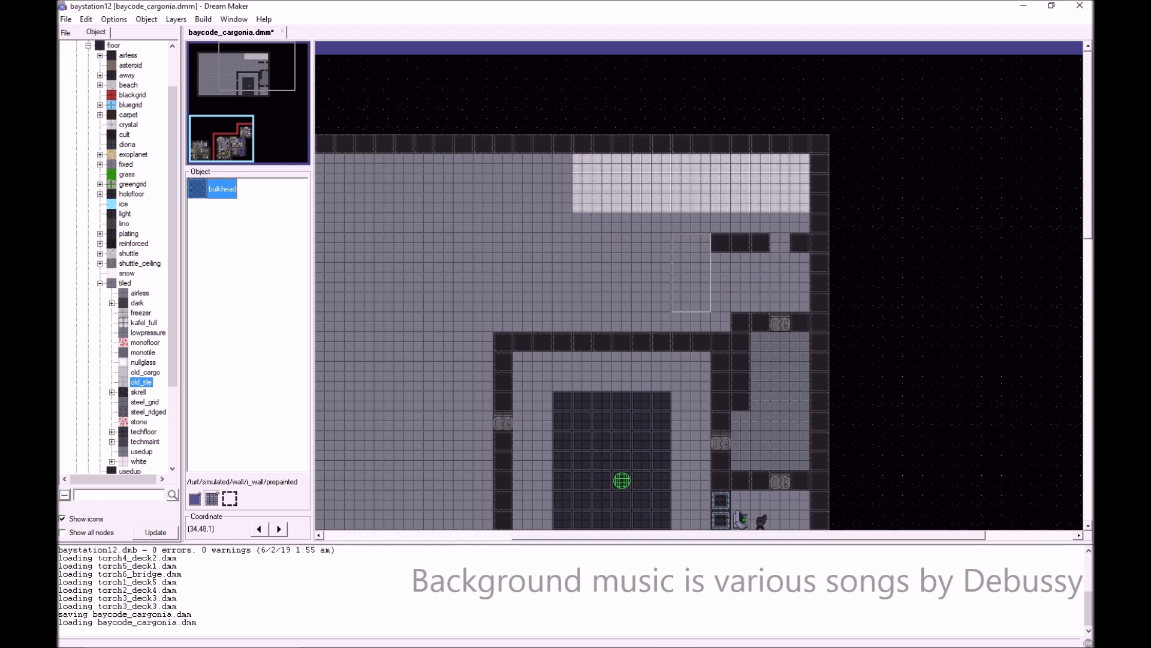
- Turn the new bulkhead row south for three tiles and continue it four tiles west, parallel to the hangar's north wall
left_click_drag(702, 263, 701, 282)
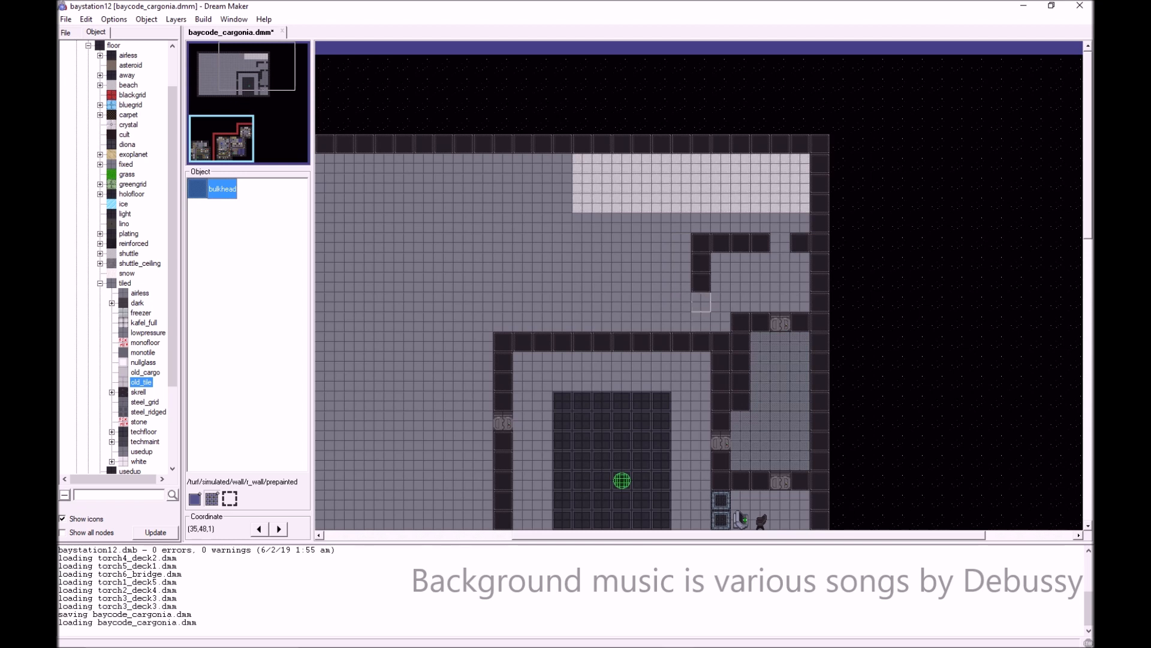
left_click(702, 302)
left_click_drag(681, 302, 642, 303)
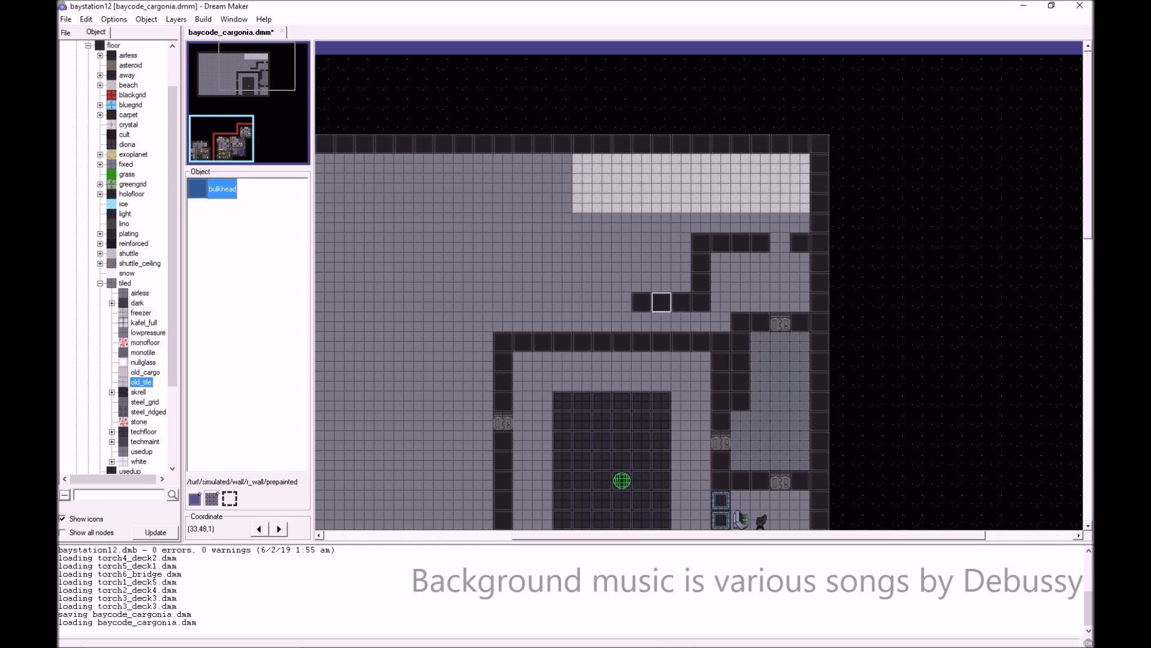
left_click(622, 302)
- Place a four-tile bulkhead row in line with the northern row, leaving a three-tile opening between the two
left_click(622, 243)
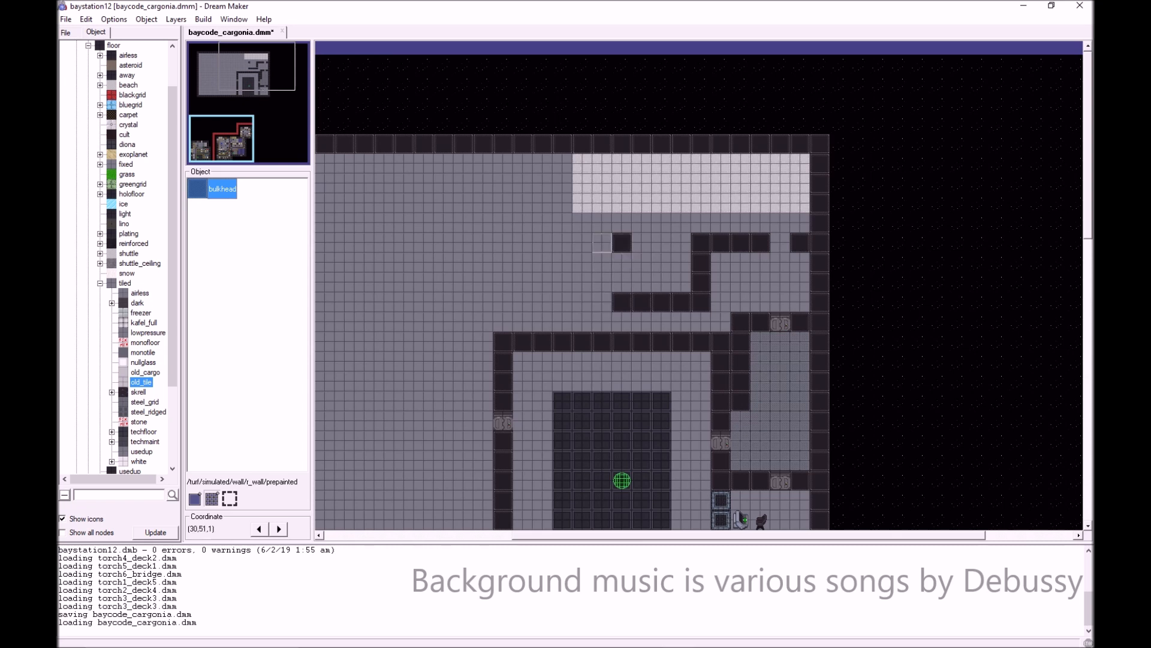
left_click_drag(603, 243, 562, 243)
left_click(780, 242, "shift")
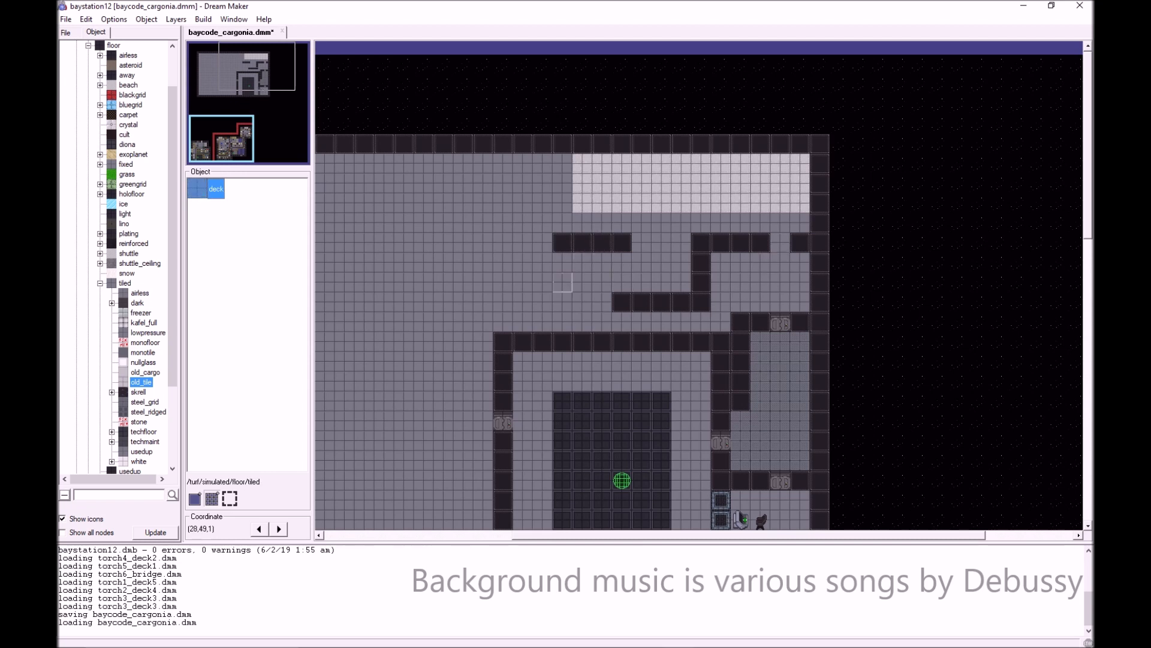
left_click(562, 243, "shift")
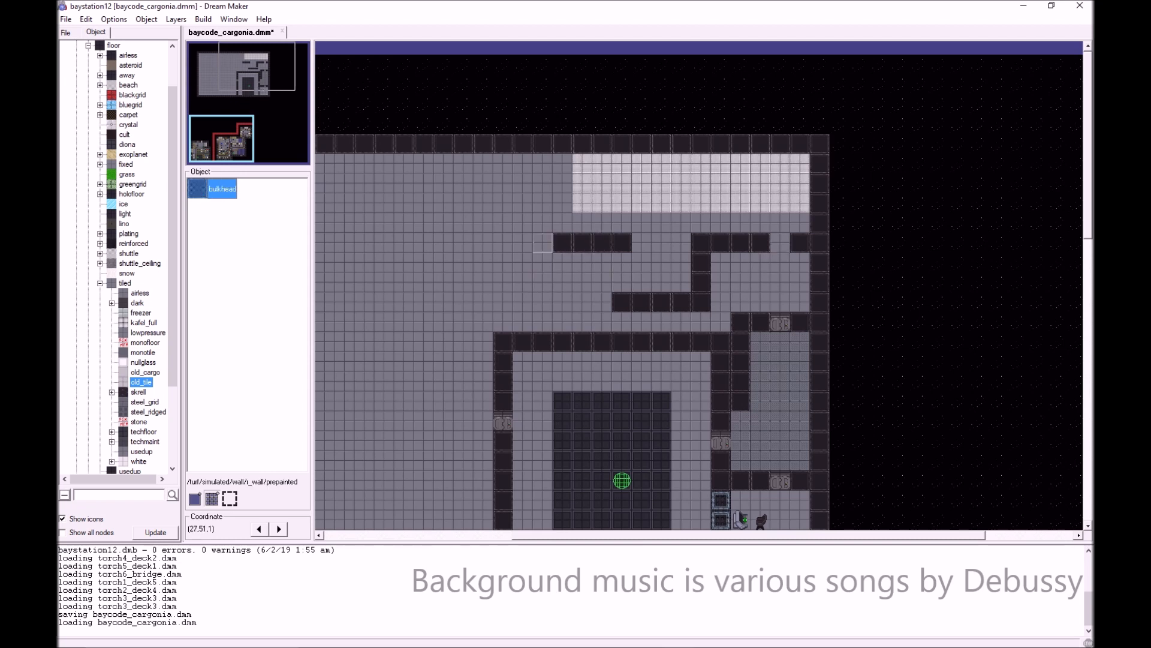
- Build the west wall down to the hangar and extend the inner wall west to meet it, leaving a one-tile doorway in each
left_click_drag(543, 243, 542, 262)
left_click_drag(543, 322, 542, 303)
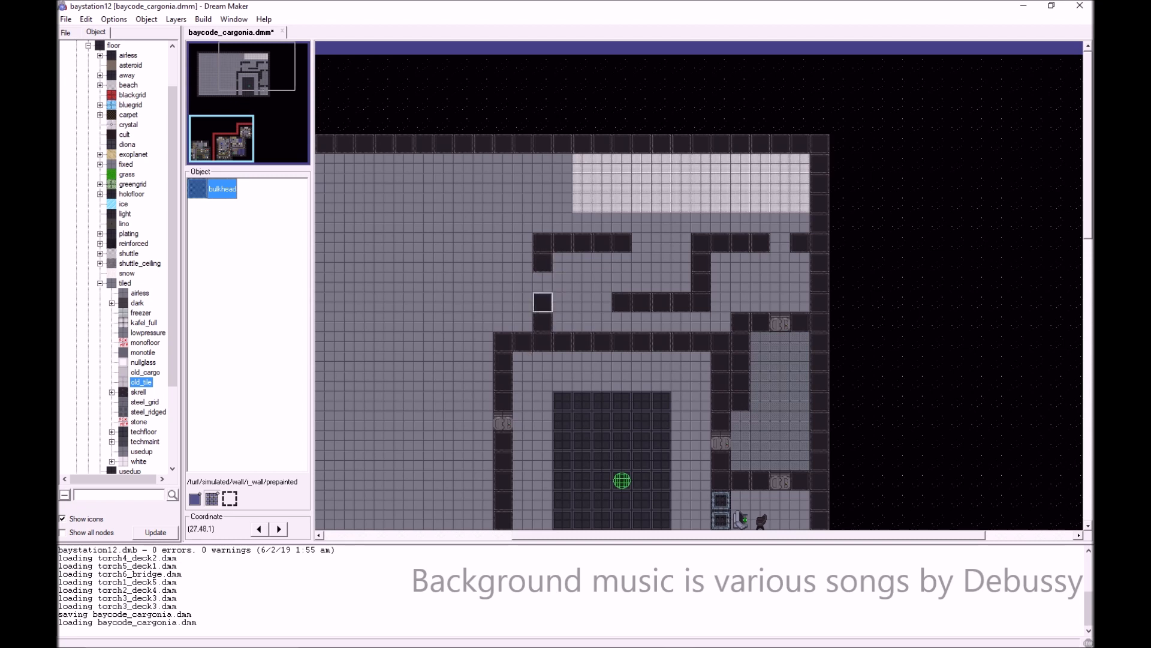
left_click(563, 302)
left_click(602, 302)
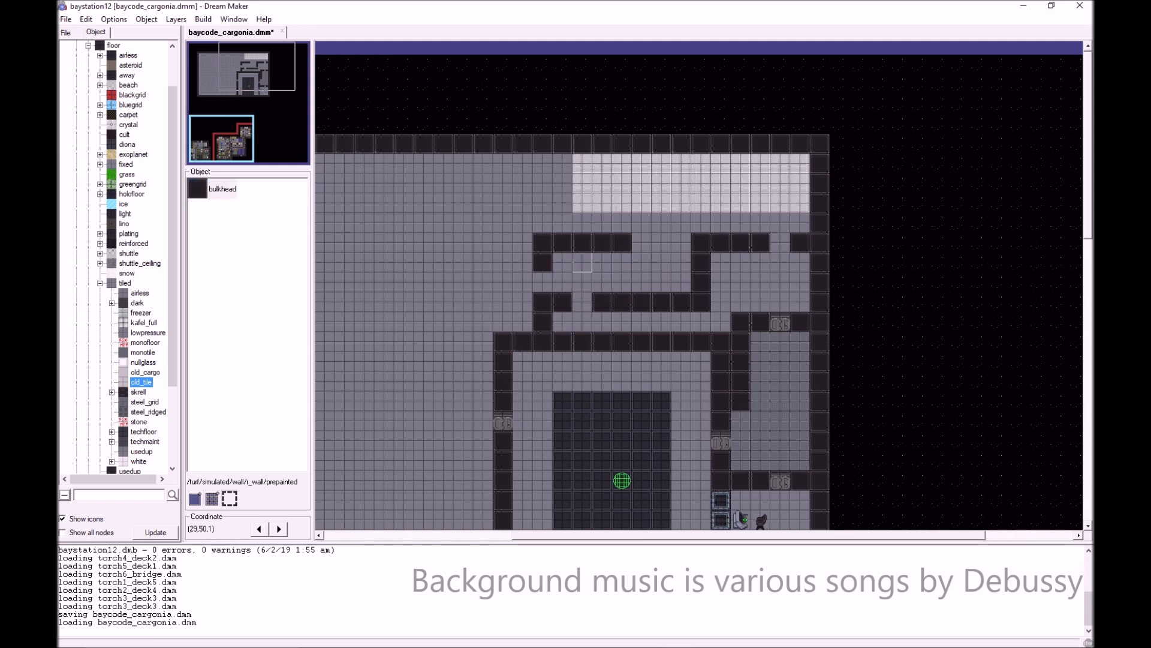
- Try to shift the 3×5 section at the new rooms' west end one tile east
left_click_drag(563, 242, 543, 322)
left_click_drag(582, 242, 543, 322)
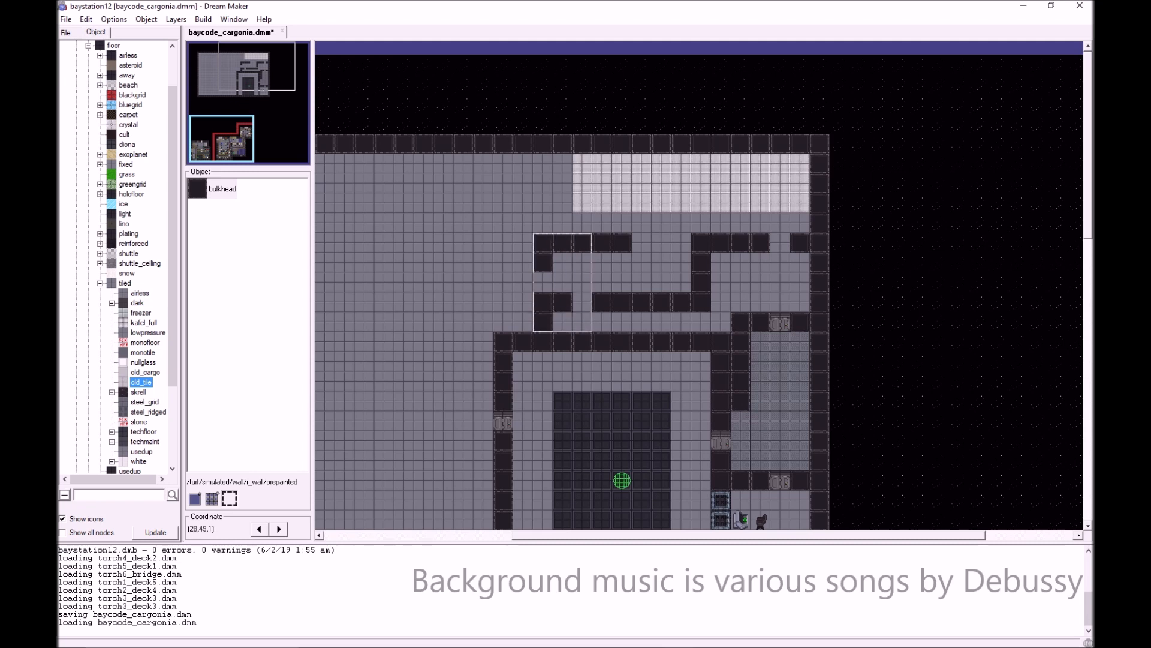
left_click_drag(562, 283, 582, 283)
left_click(641, 362)
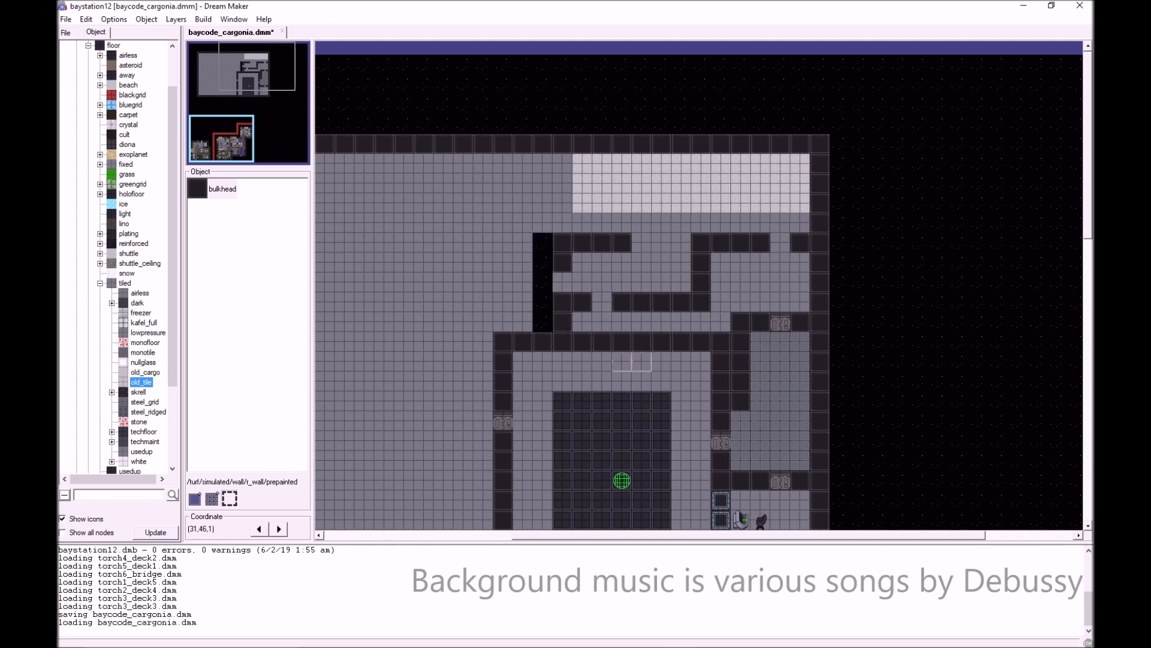
- Move the west end section back one tile west and refill the emptied tiles with bulkhead and deck floor
left_click_drag(602, 243, 562, 322)
left_click_drag(581, 282, 562, 282)
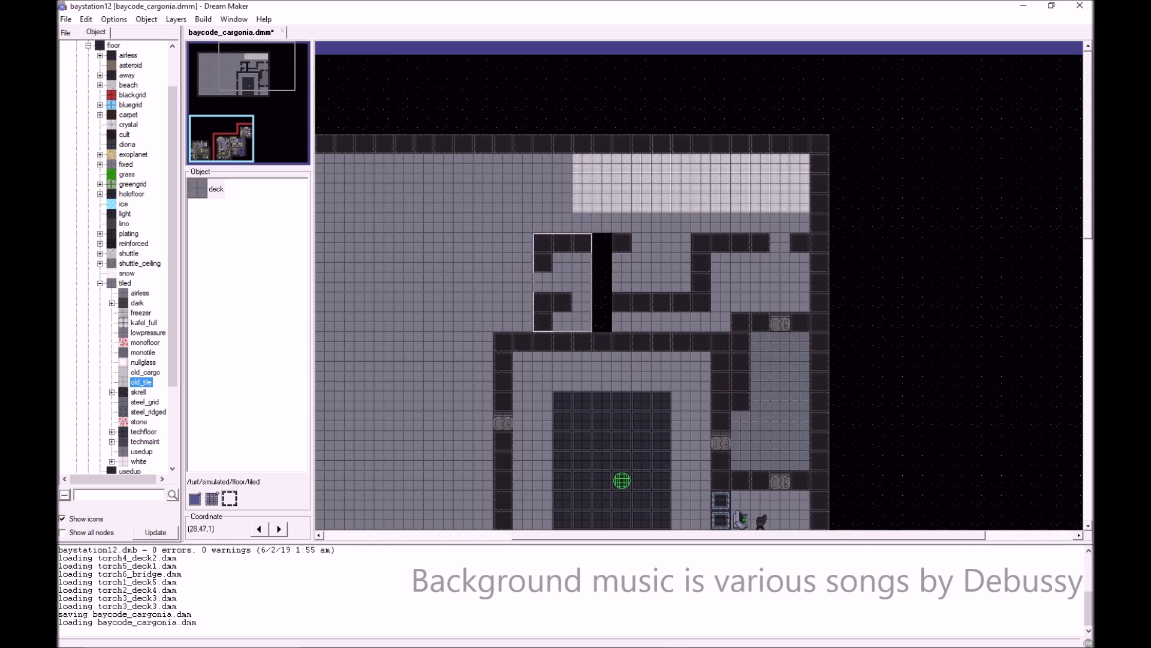
left_click(642, 341)
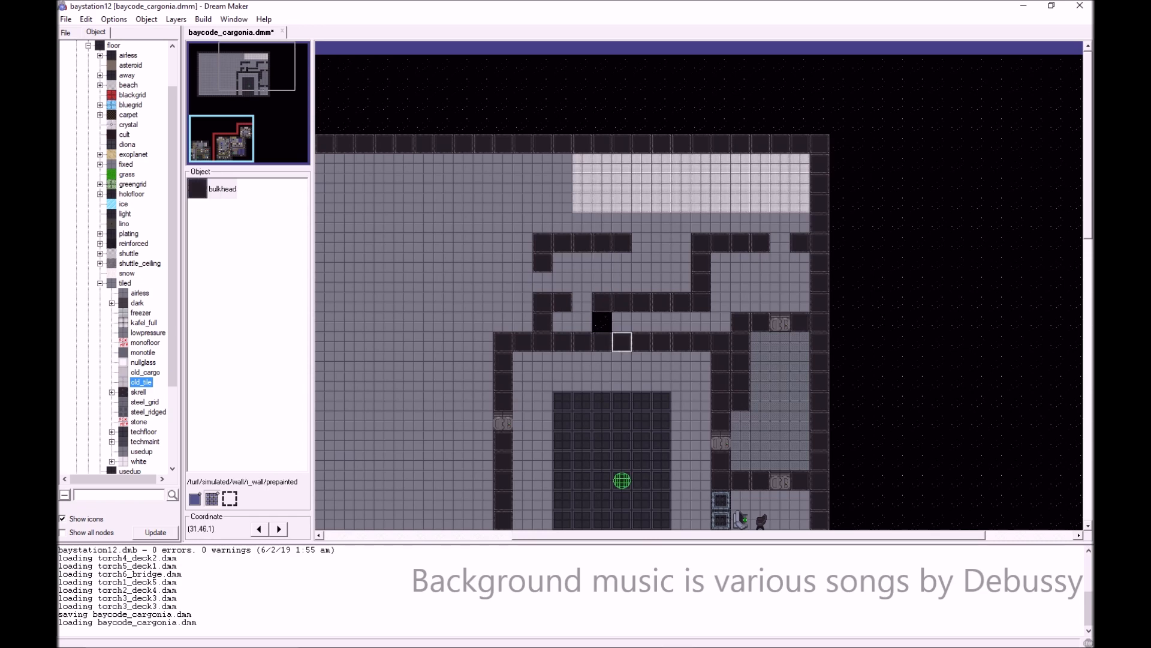
left_click(622, 322, "ctrl+shift")
left_click(602, 322)
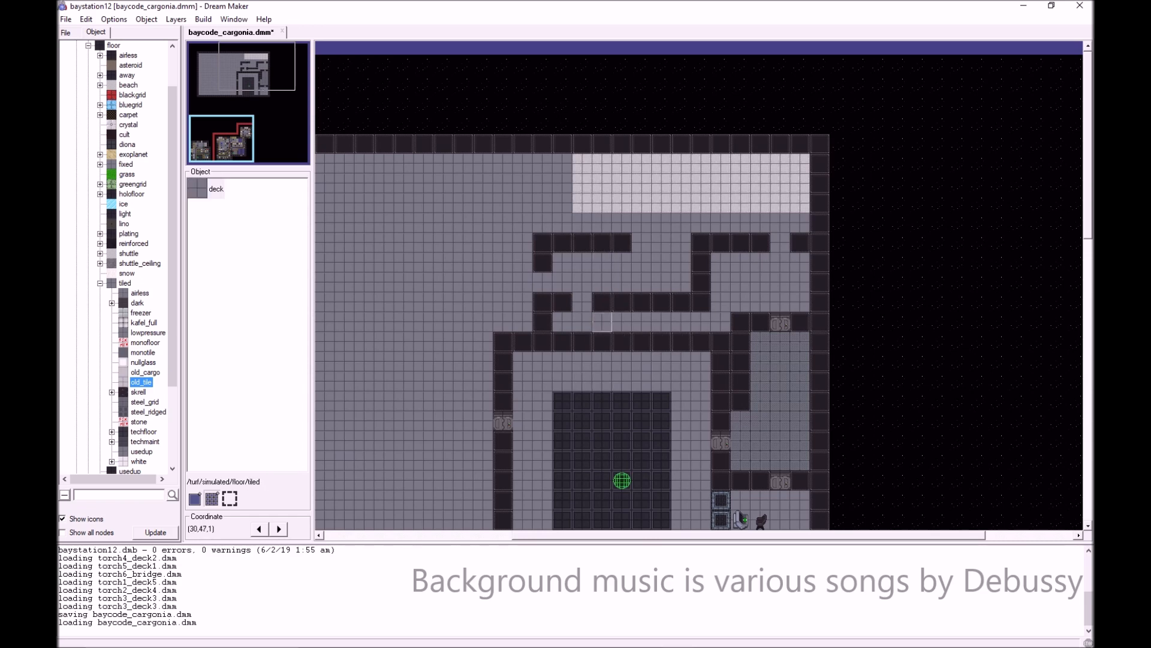
- Reuse the Cargo Maintenance airlock for both doorways in the new rooms' inner wall and fill the gap beside the east one with a bulkhead
scroll(641, 342, "down", 2)
scroll(641, 342, "down", 8)
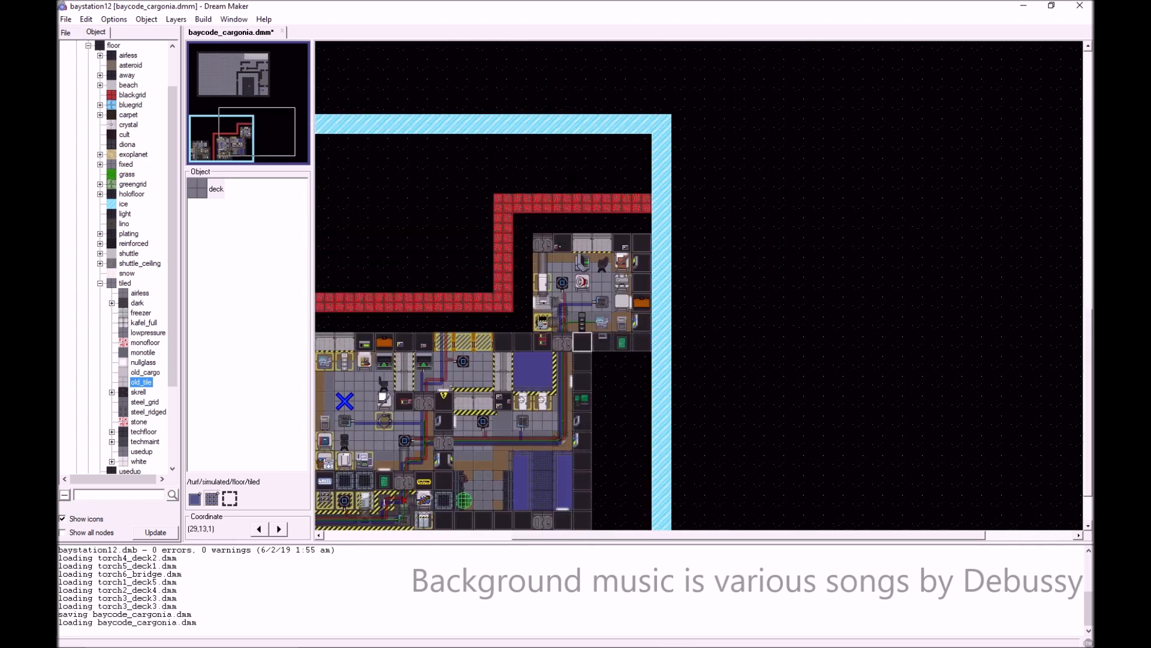
right_click(544, 244)
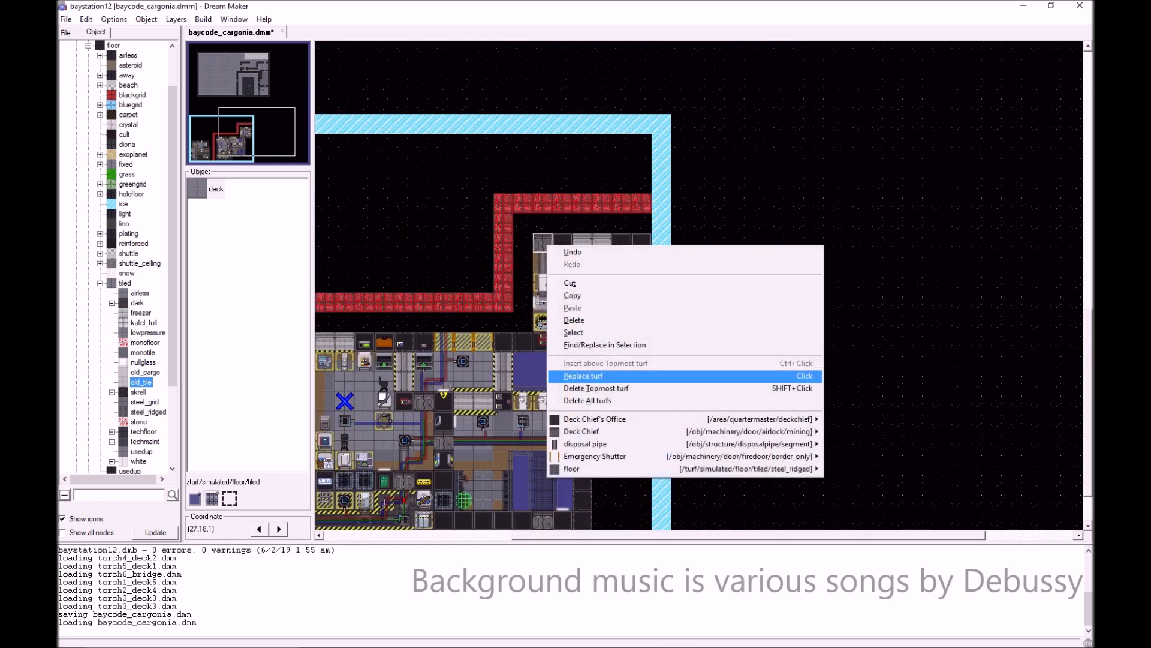
left_click(504, 382)
scroll(504, 381, "left", 2)
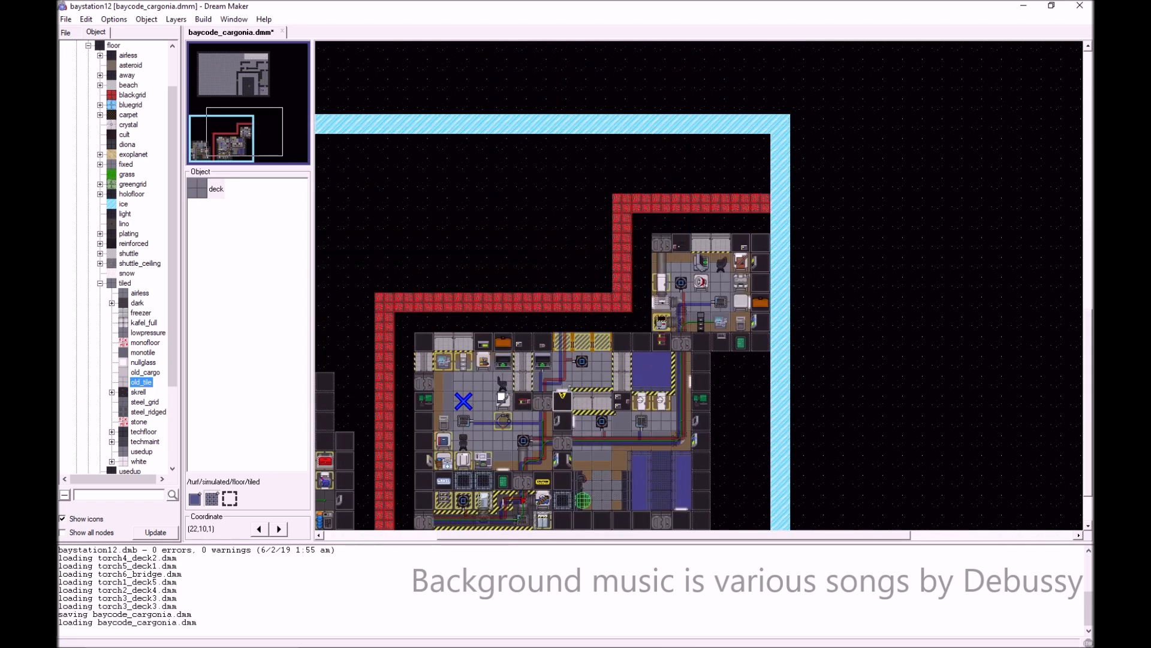
scroll(642, 421, "down", 3)
right_click(658, 460)
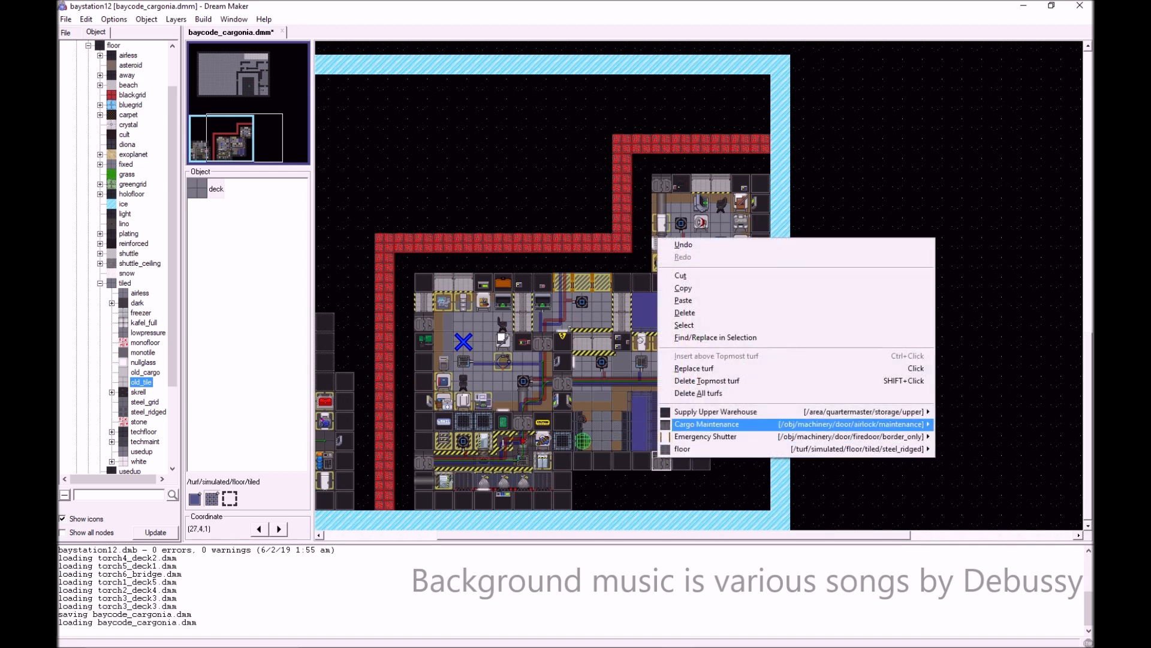
mouse_move(720, 424)
left_click(538, 424)
scroll(701, 336, "up", 10)
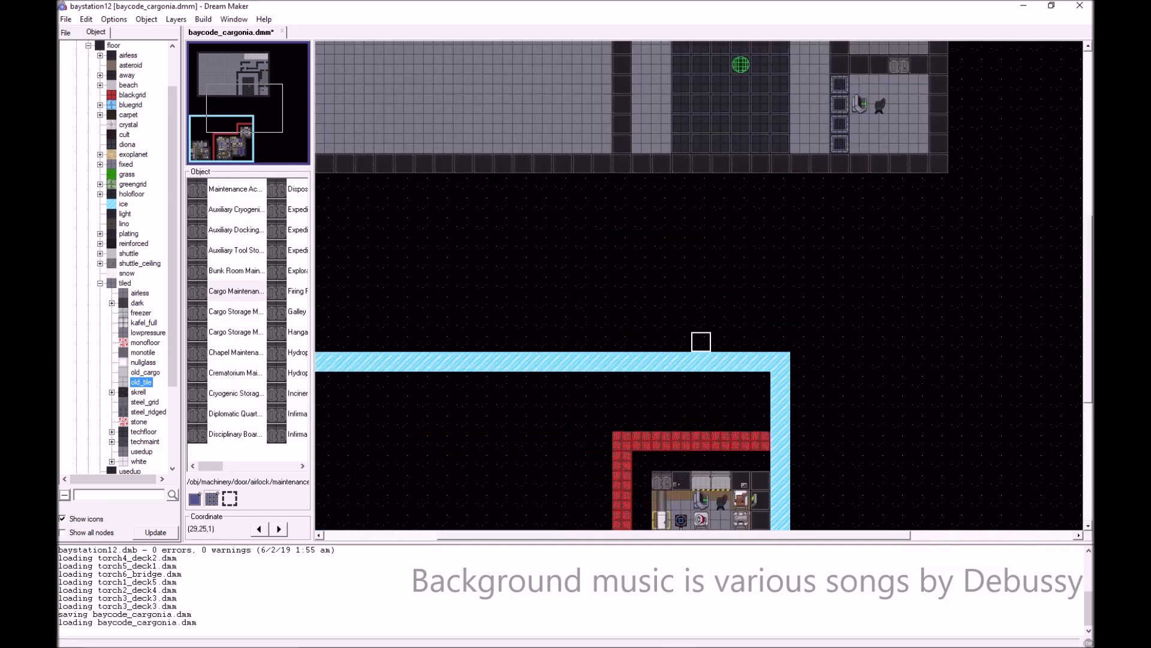
scroll(721, 321, "up", 2)
left_click(701, 223)
left_click(840, 223)
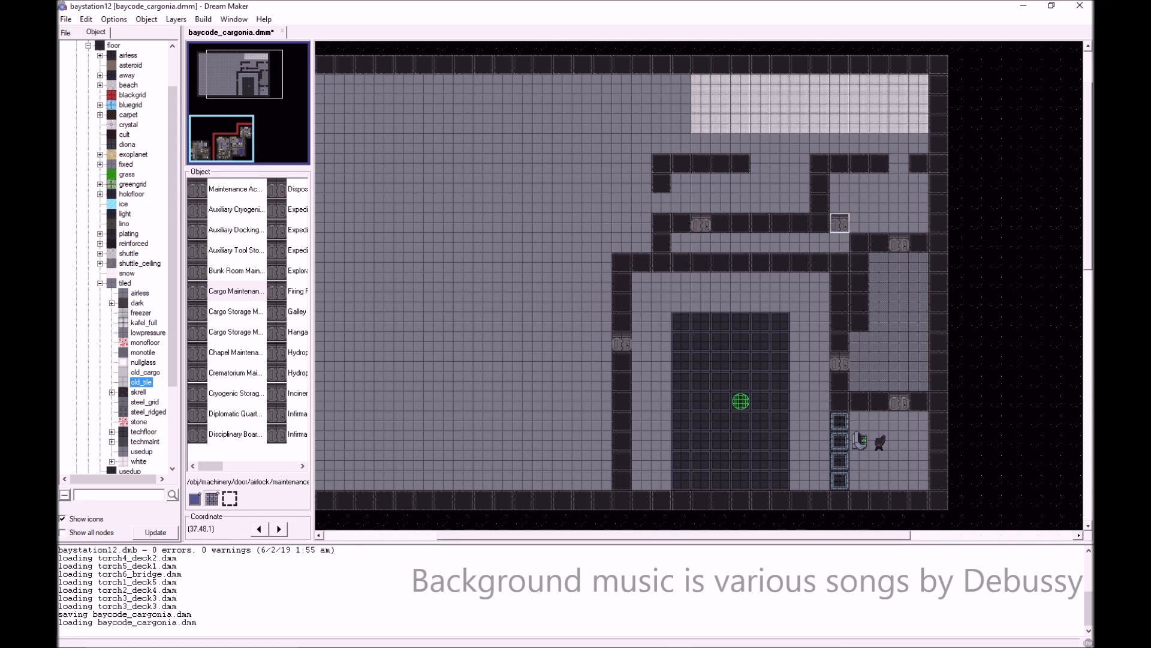
left_click(860, 243, "ctrl+shift")
left_click(859, 223)
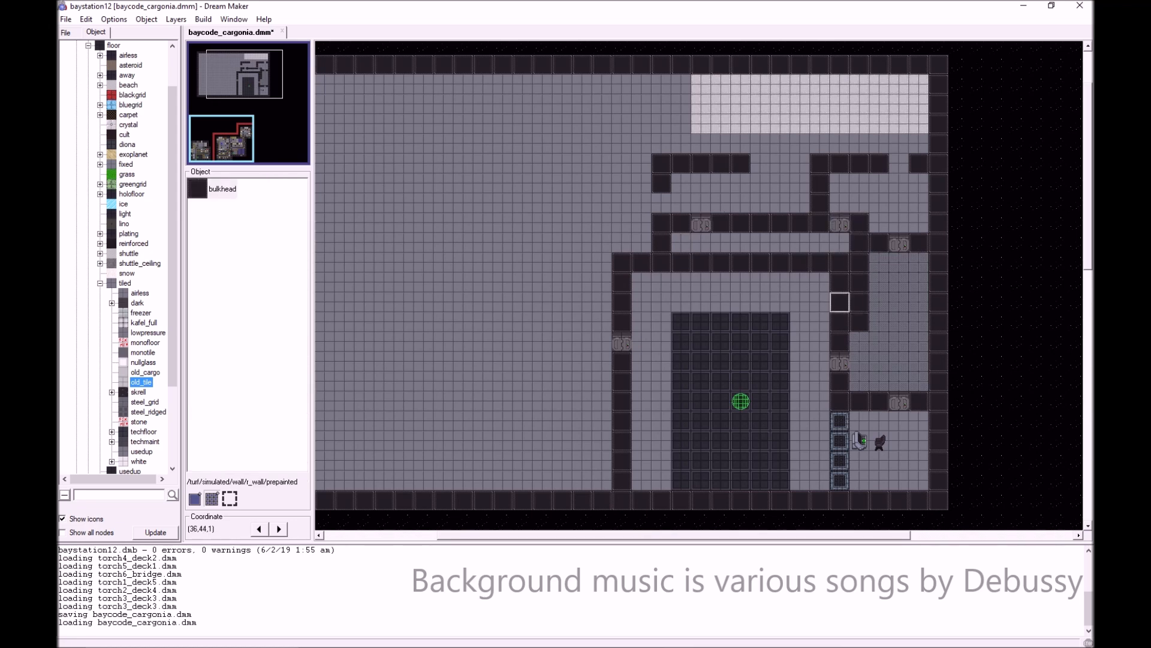
- Reuse the existing Supply Office mining airlock for the doorway in the new office's west wall
scroll(835, 303, "down", 5)
scroll(780, 302, "down", 6)
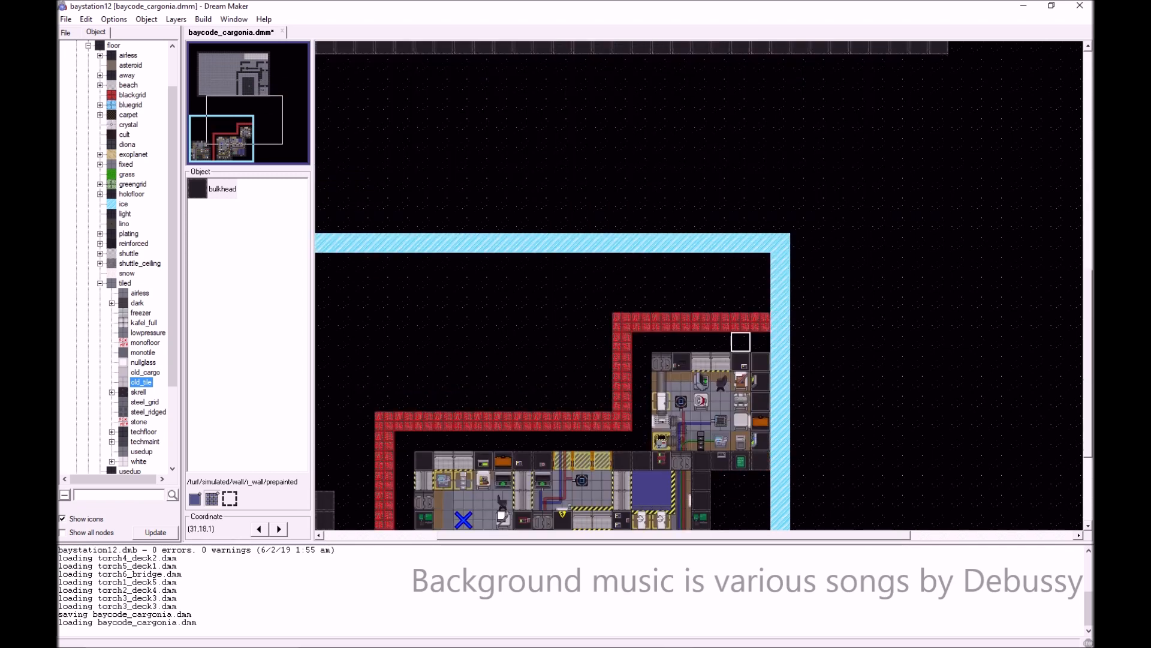
right_click(425, 322)
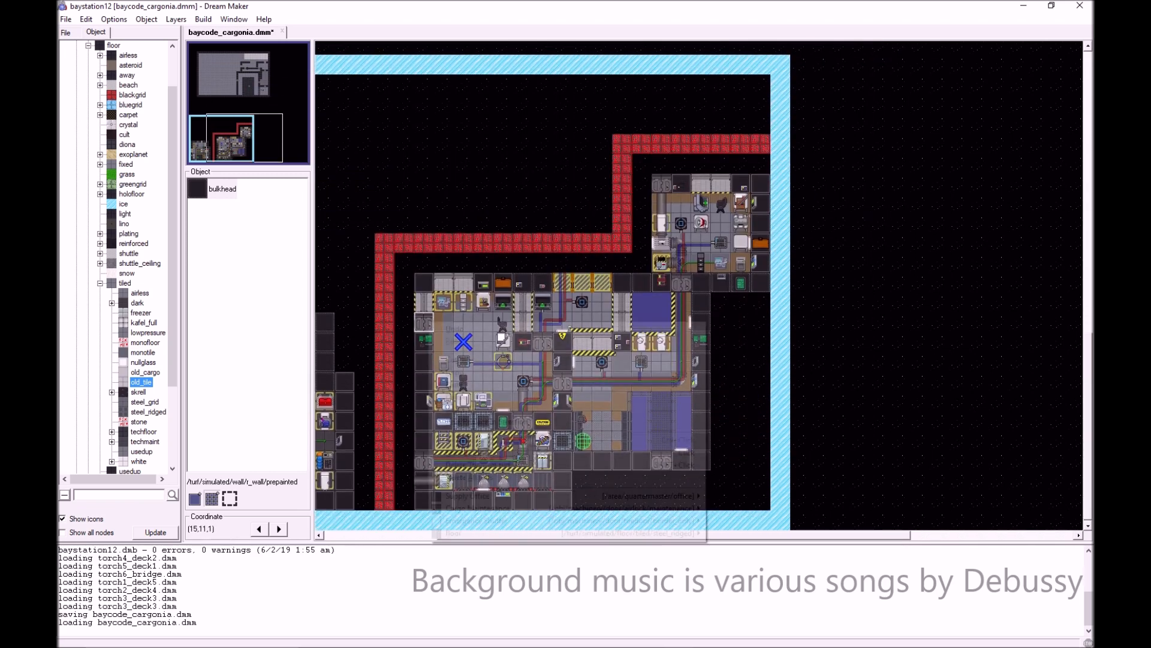
right_click(417, 454)
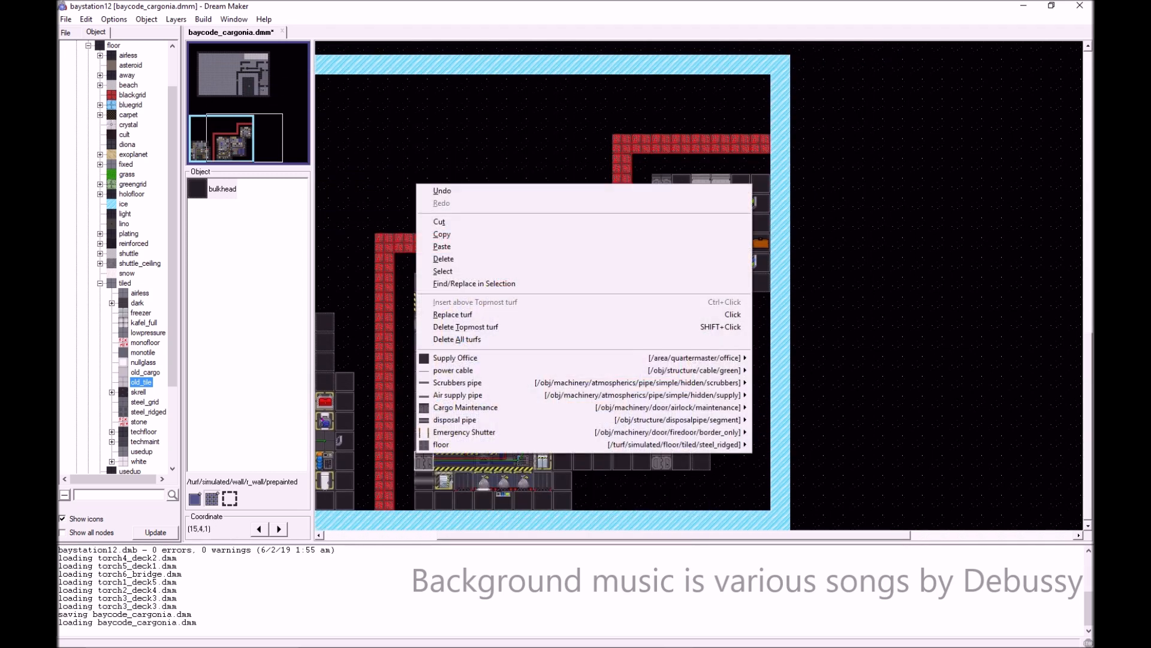
left_click(416, 454)
right_click(542, 339)
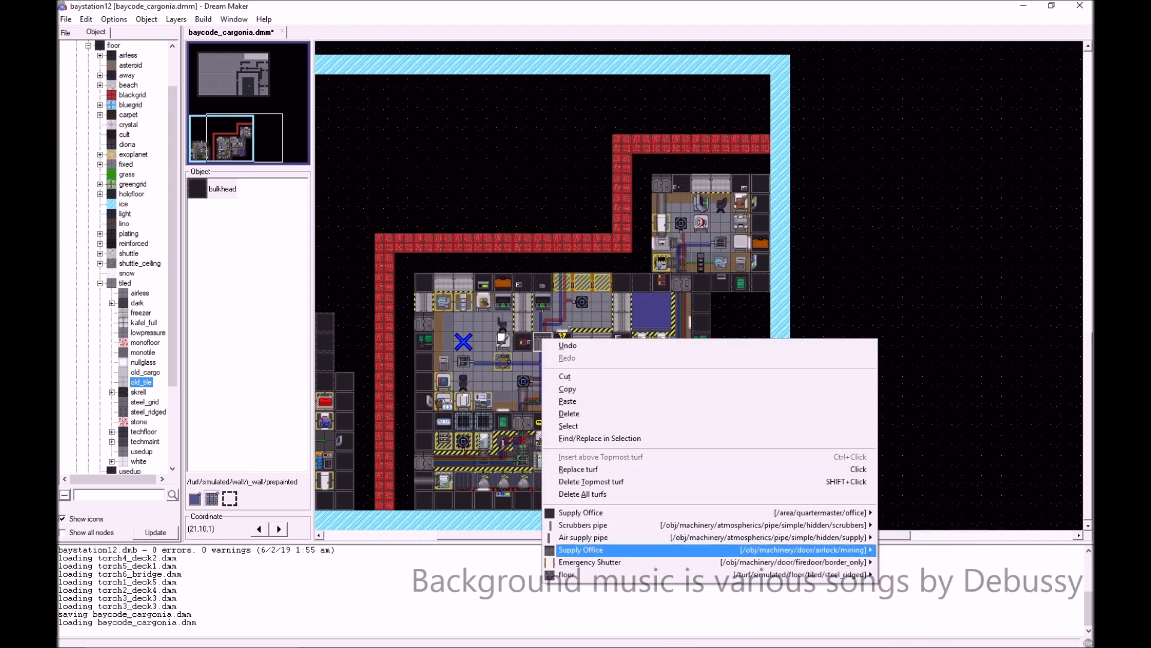
mouse_move(839, 549)
left_click(923, 456)
scroll(681, 421, "up", 10)
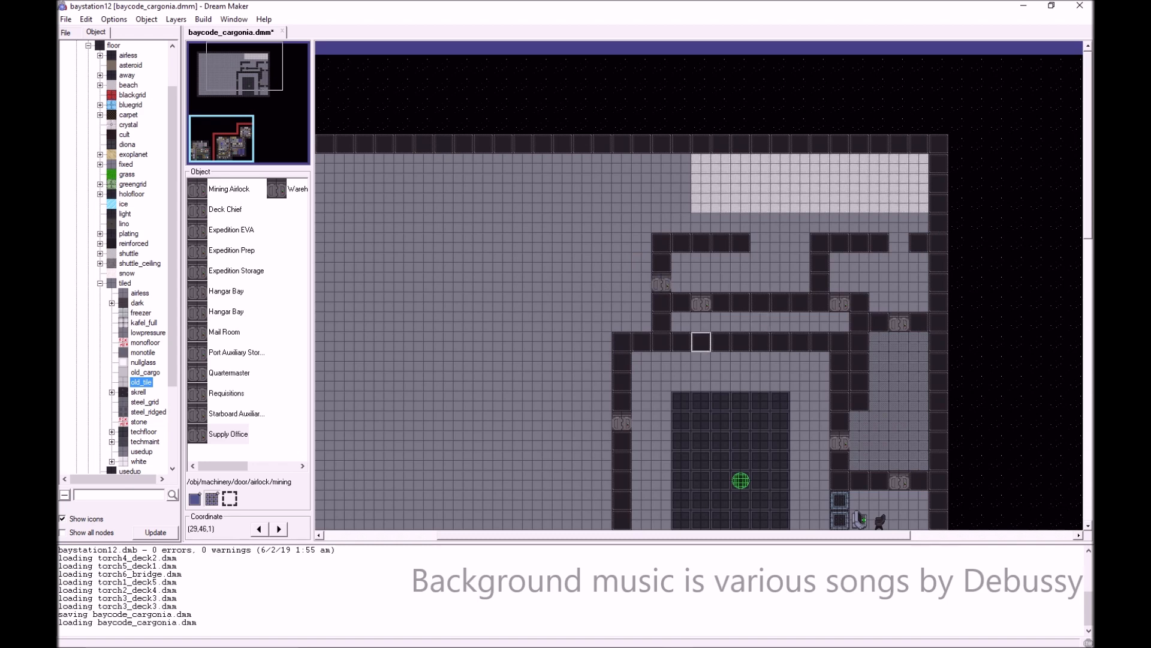
- Reuse the existing Warehouse mining airlock for the one-tile doorway in the northeast room's north wall
scroll(780, 302, "down", 2)
scroll(780, 302, "down", 8)
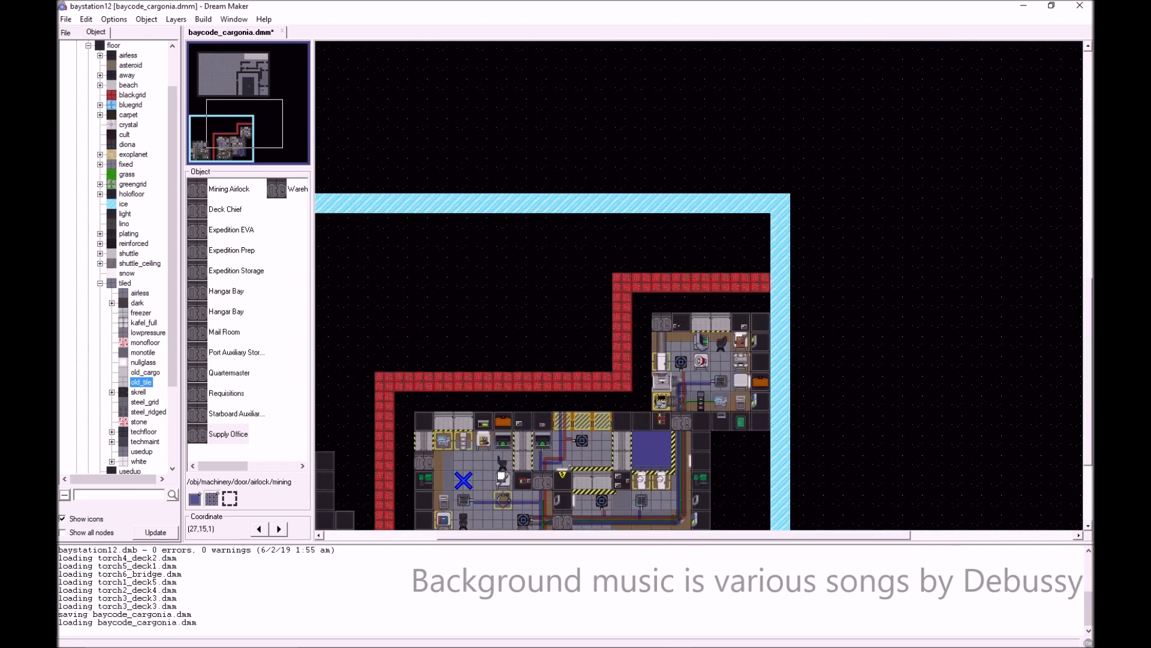
right_click(662, 501)
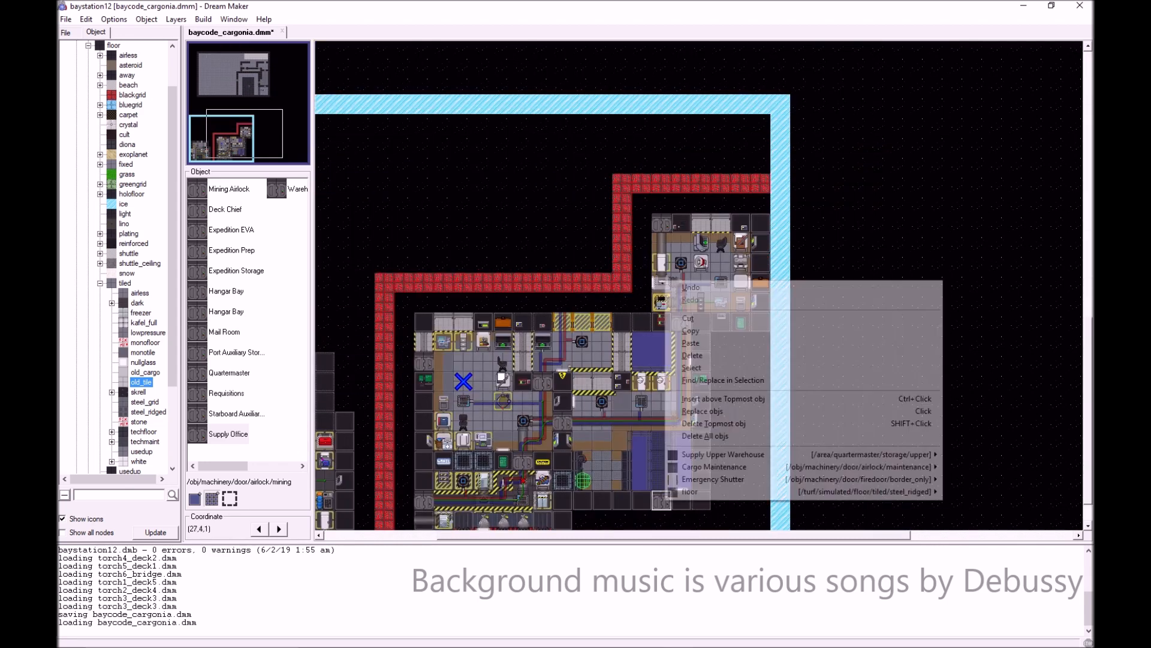
right_click(566, 416)
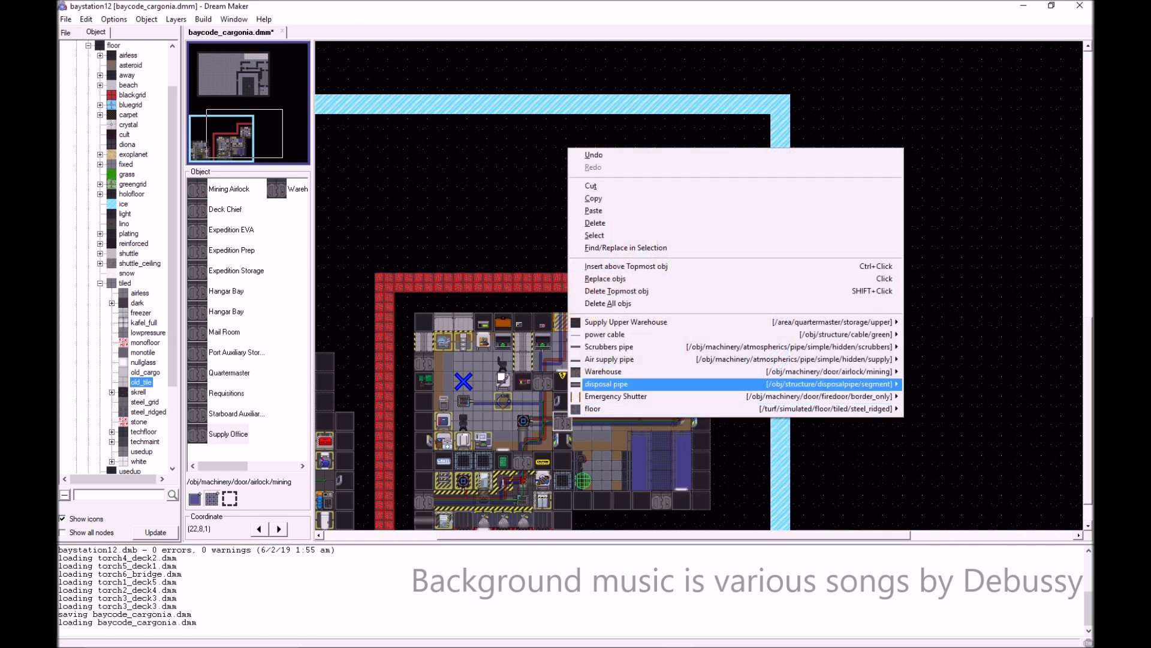
mouse_move(606, 372)
left_click(949, 371)
scroll(880, 393, "up", 12)
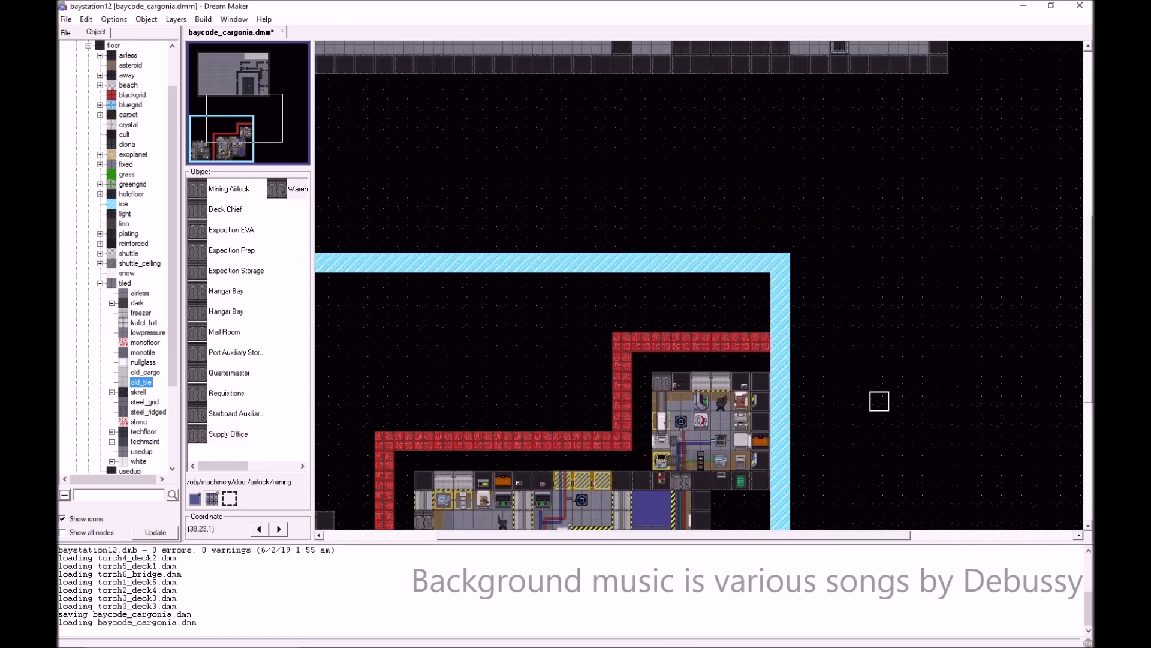
left_click(898, 203)
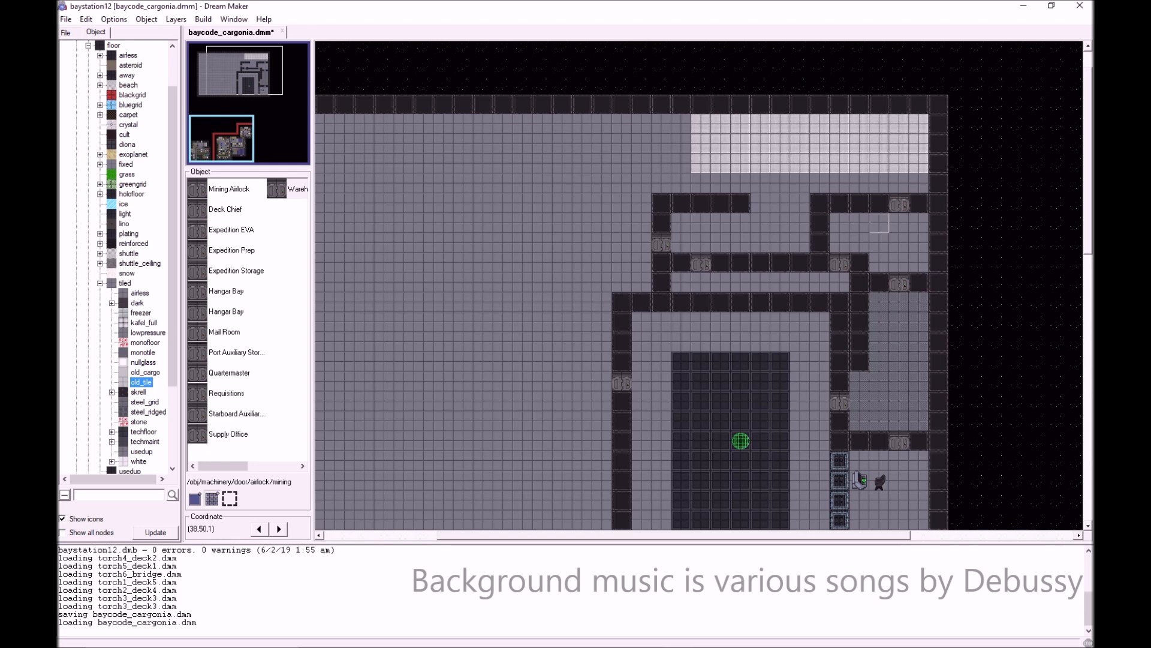
- Reuse the supply desk's reinforced table frame for two stacked tiles at the east side of the new office
scroll(741, 223, "down", 10)
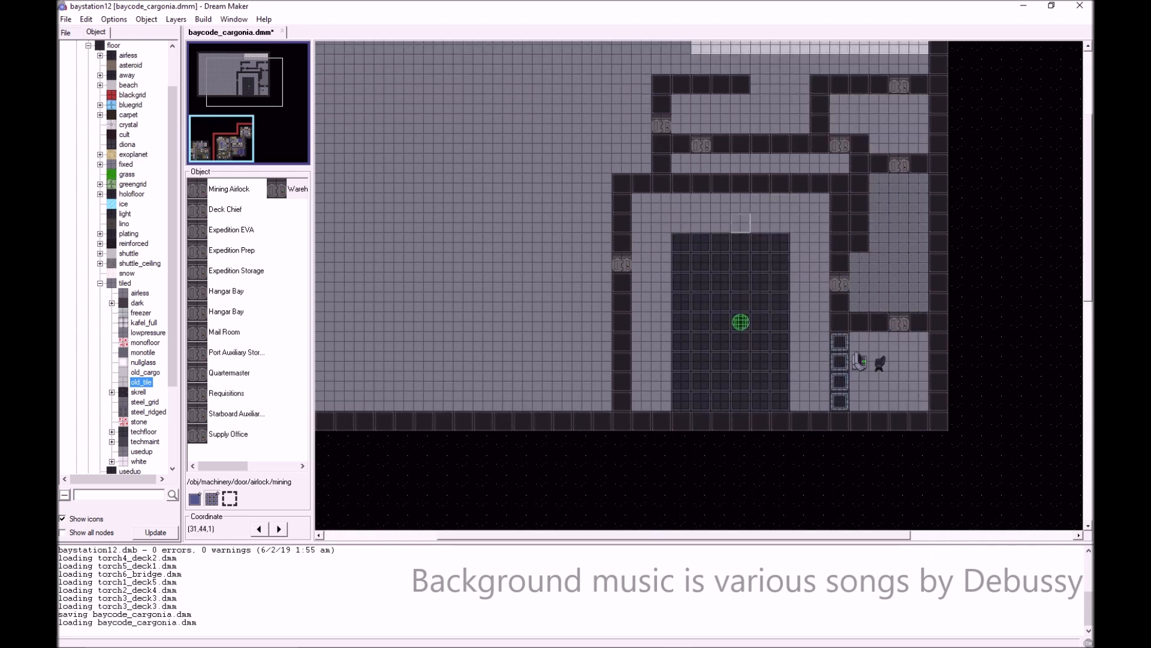
right_click(515, 312)
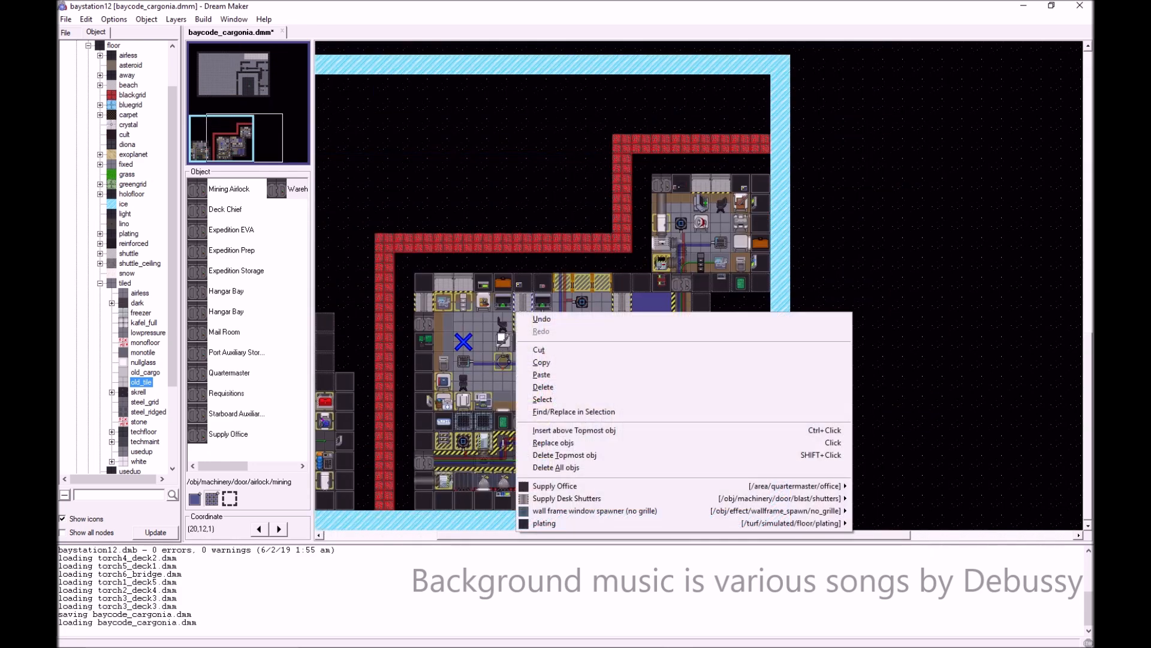
mouse_move(660, 523)
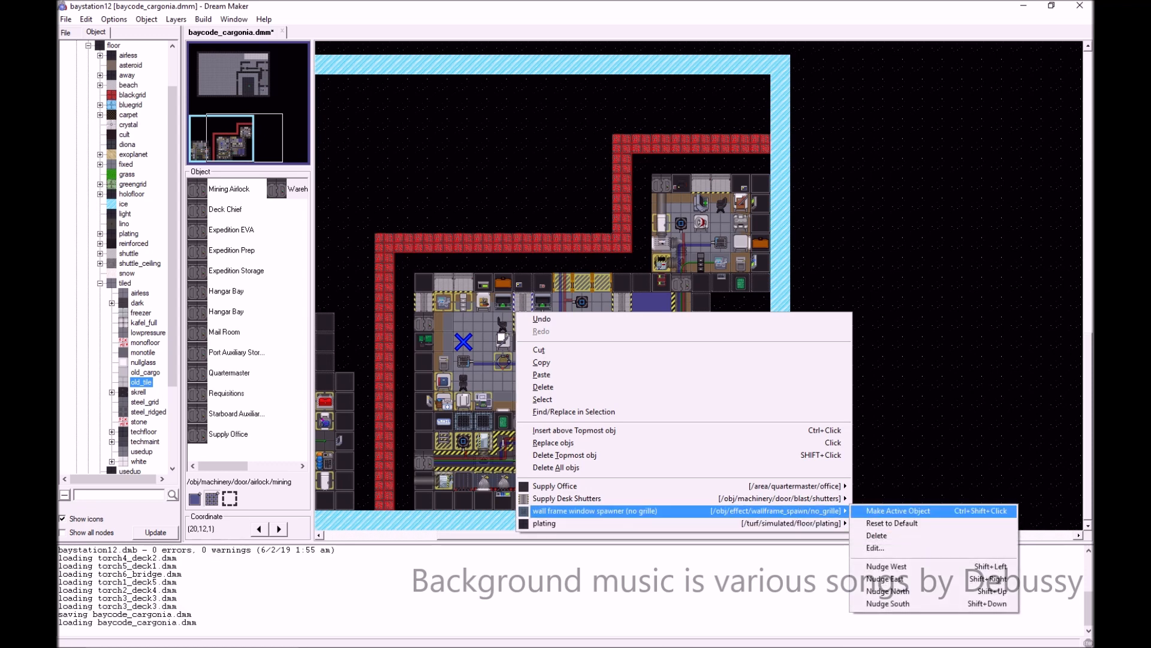
left_click(543, 283)
right_click(525, 323)
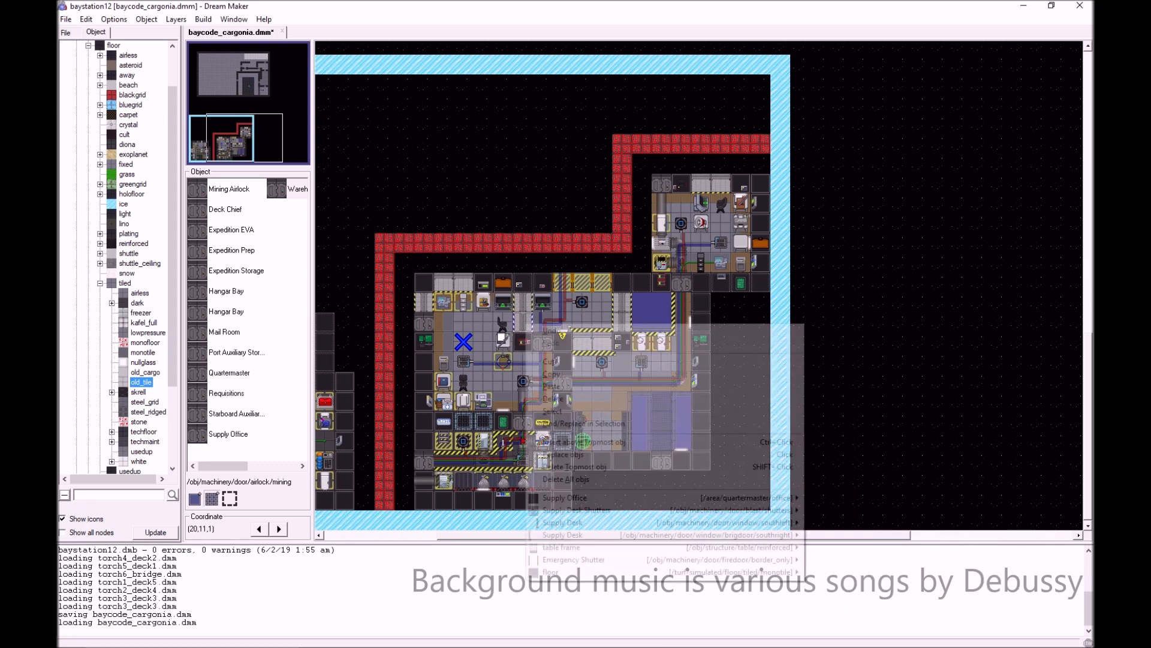
mouse_move(660, 547)
left_click(850, 547)
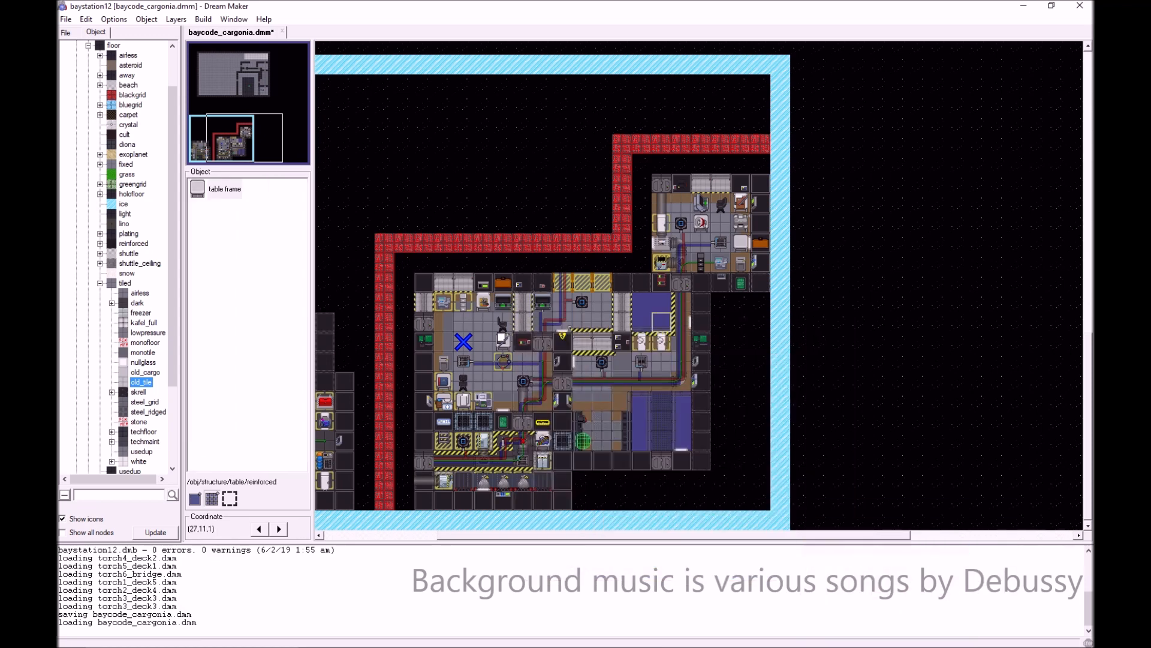
scroll(699, 321, "up", 10)
scroll(741, 342, "up", 3)
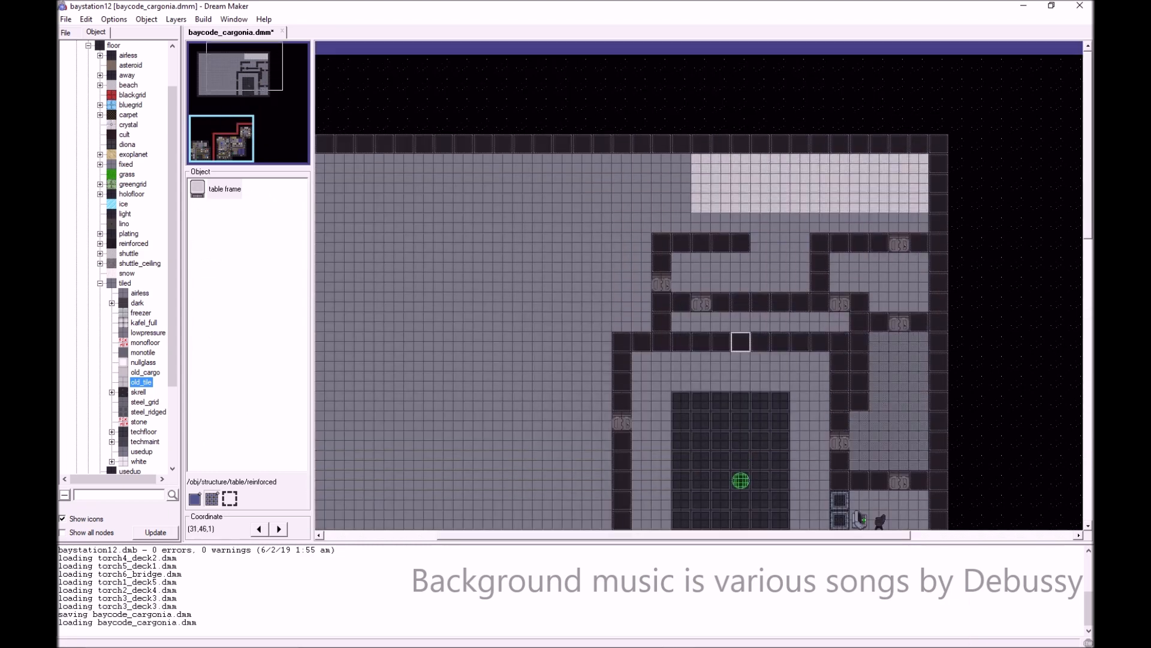
- Copy the existing Supply Office's dark office chair to the tile west of the new office's lower table
scroll(699, 300, "down", 15)
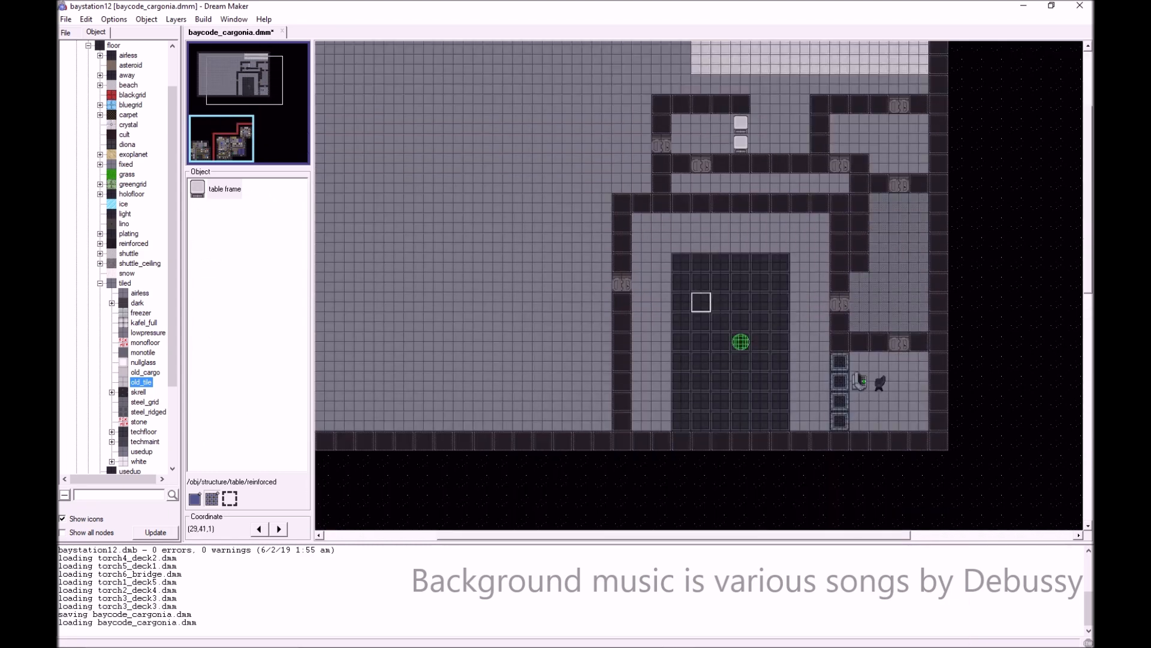
scroll(562, 401, "down", 3)
right_click(503, 384)
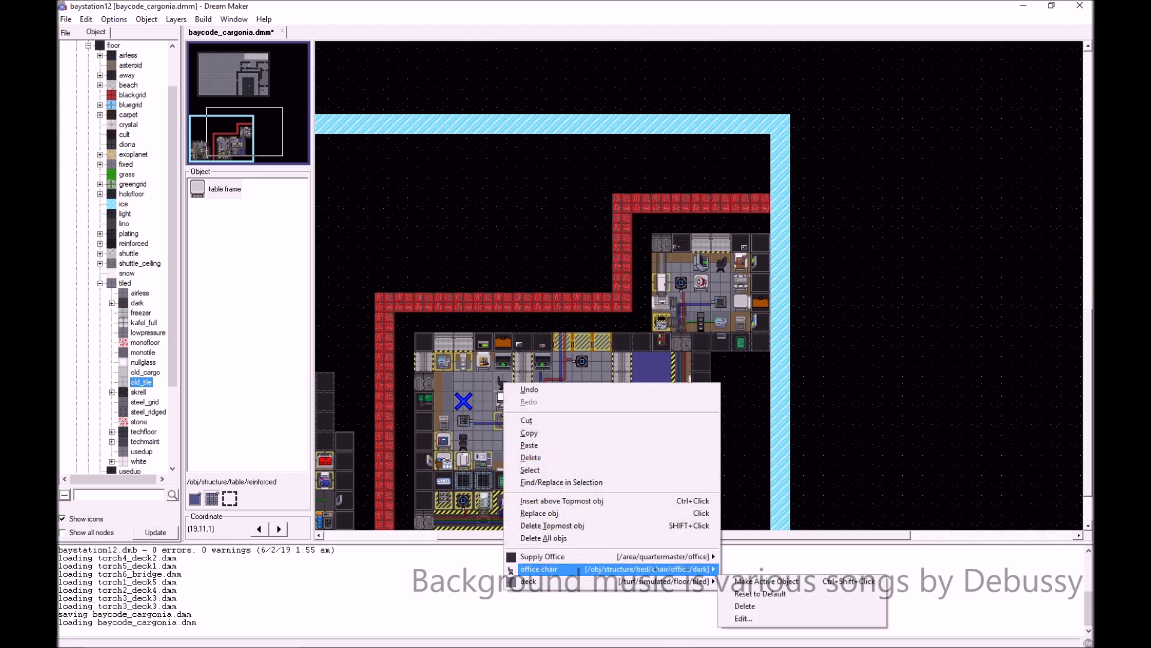
mouse_move(656, 569)
left_click(766, 475)
scroll(629, 359, "up", 15)
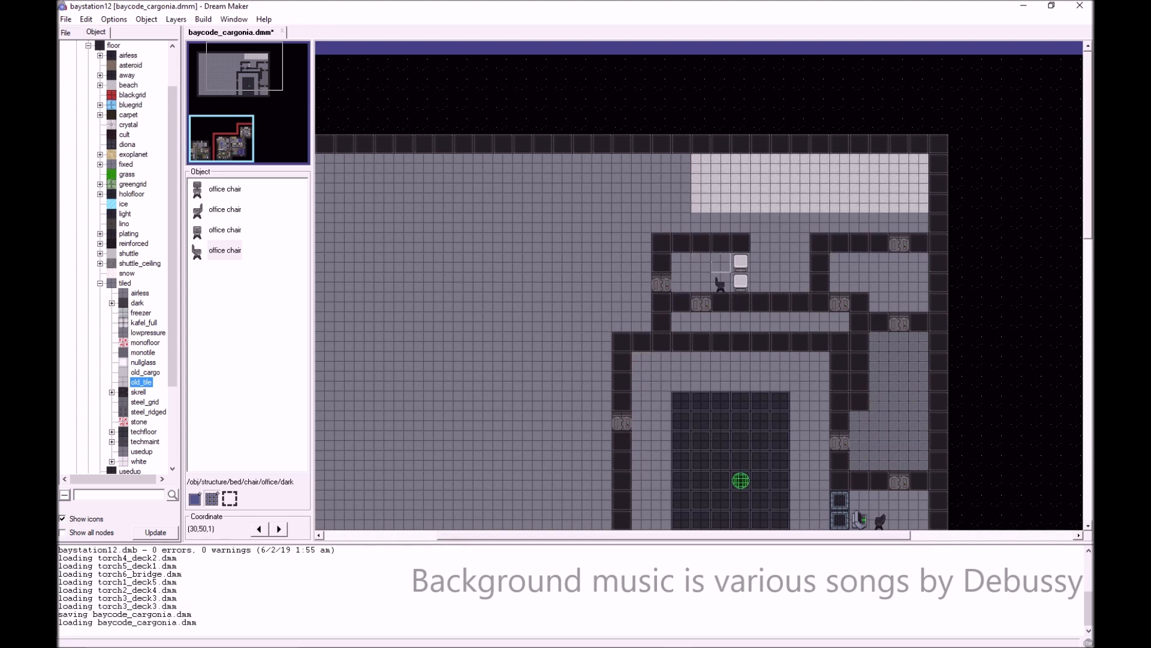
- Copy the existing Supply Office's civilian professional console to the tile directly north of the new office chair
scroll(741, 340, "down", 15)
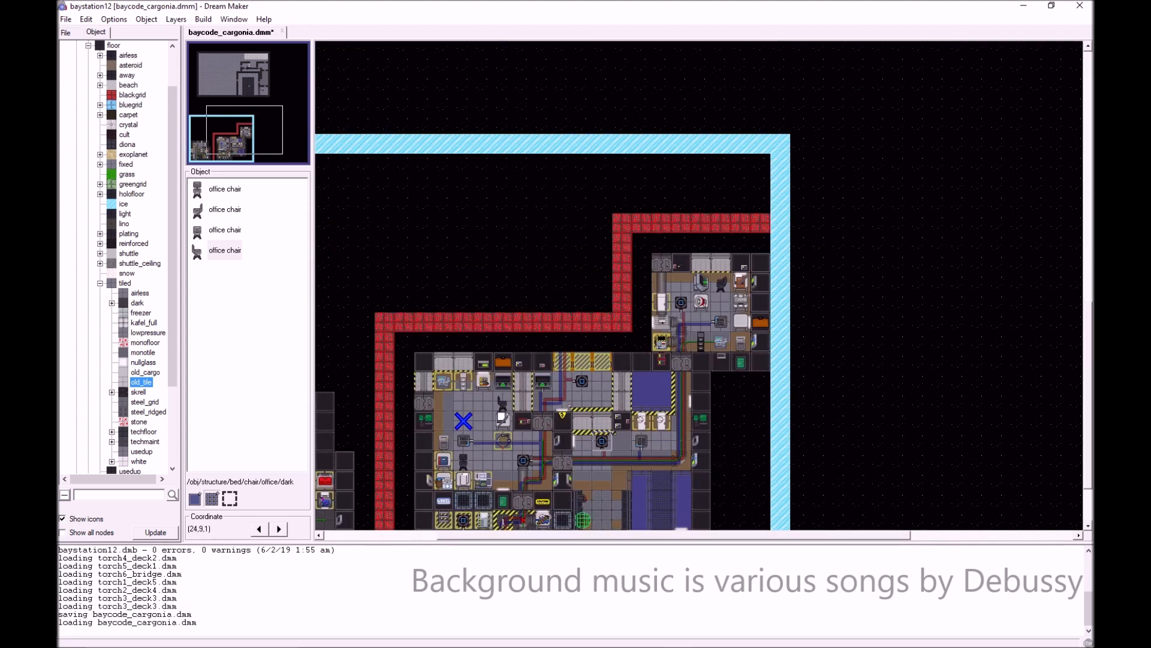
right_click(545, 385)
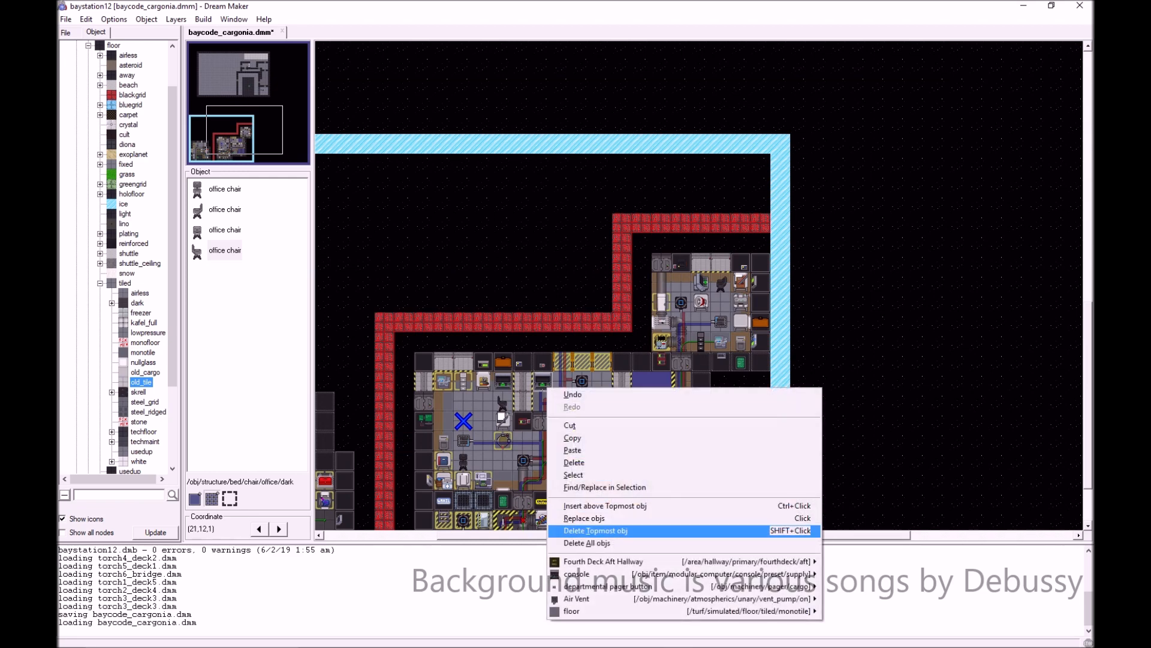
right_click(507, 378)
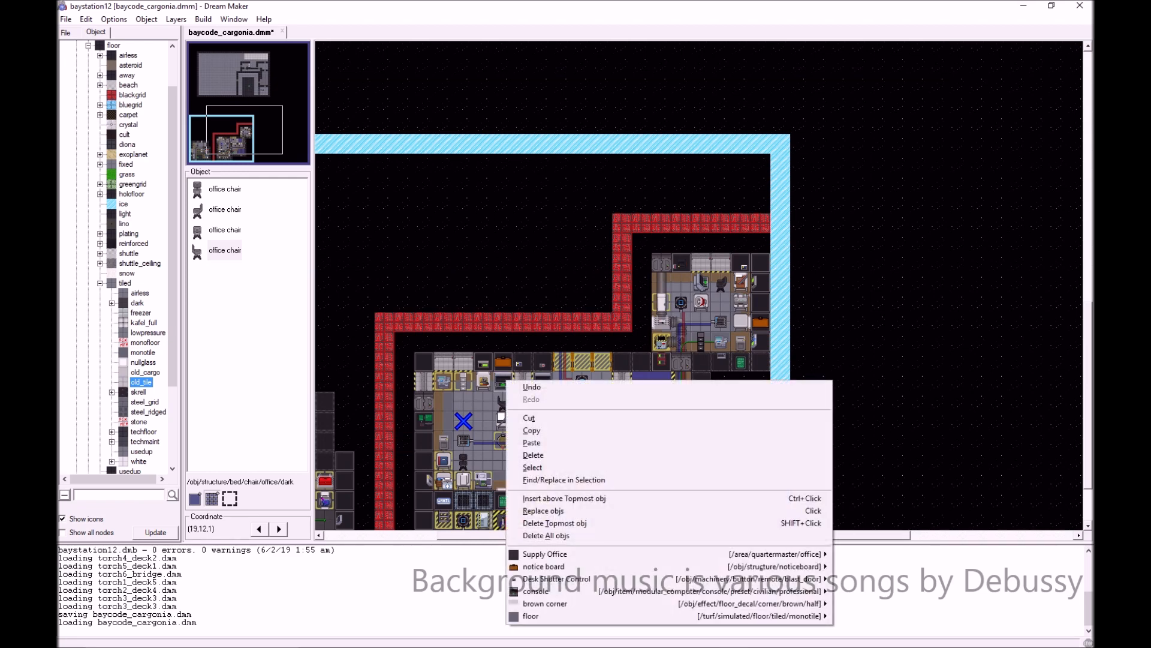
mouse_move(779, 591)
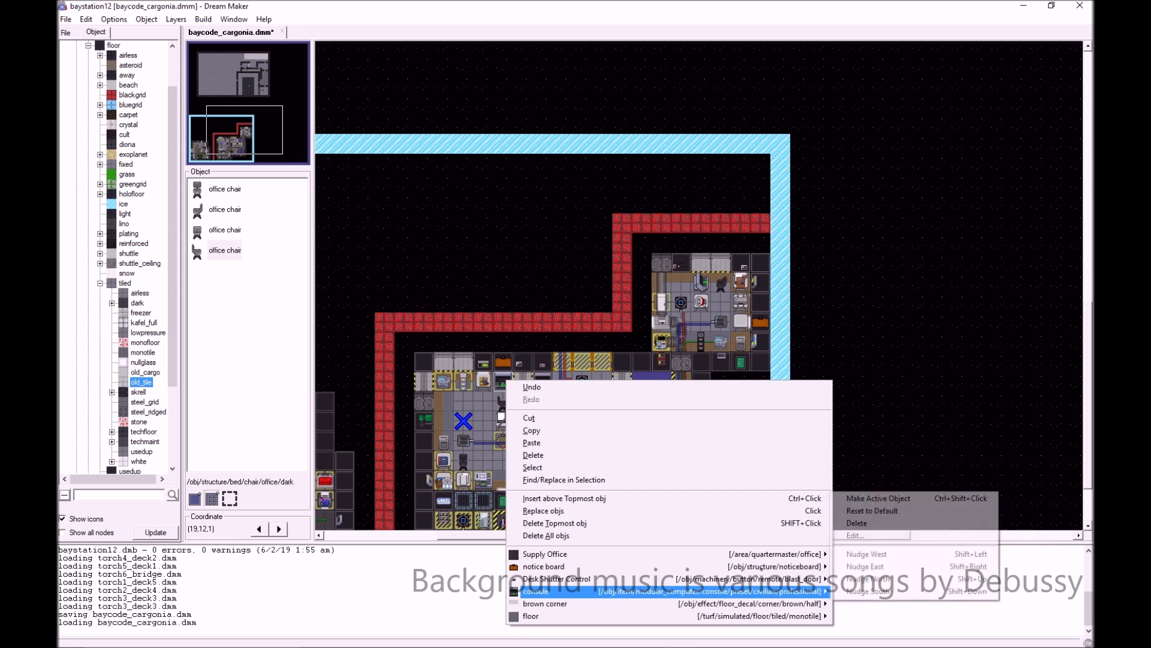
left_click(860, 498)
scroll(859, 499, "up", 10)
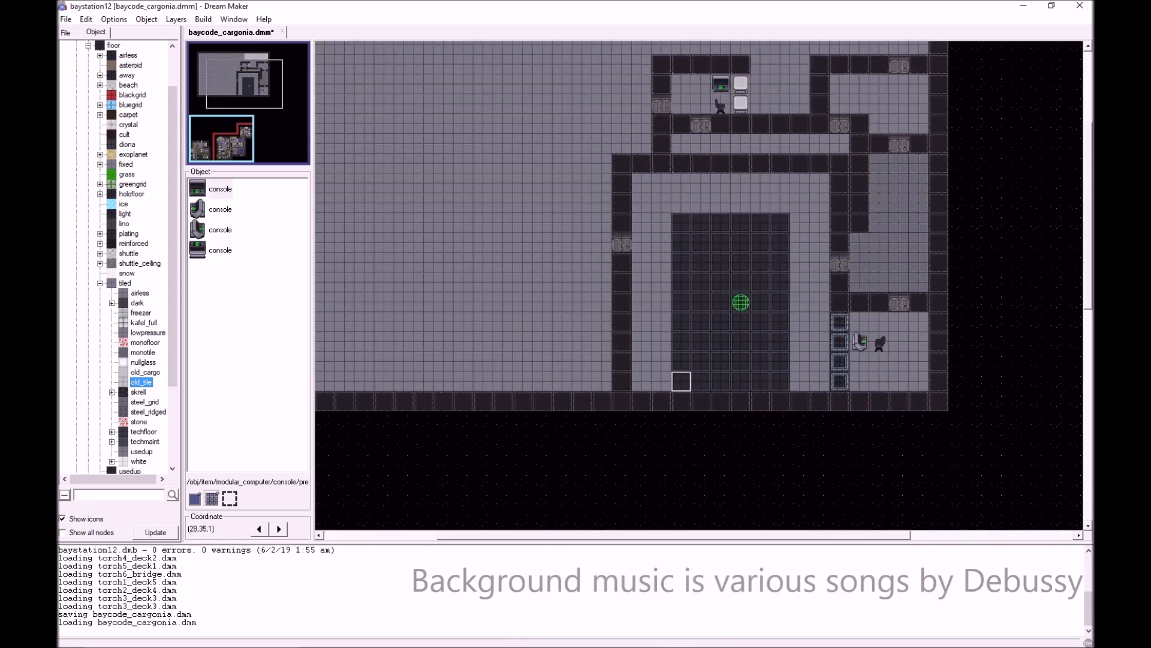
- Put the north-facing civilian professional console on the tile west of the new office's lower table, and delete the console directly above that tile
scroll(680, 380, "down", 10)
scroll(552, 292, "down", 3)
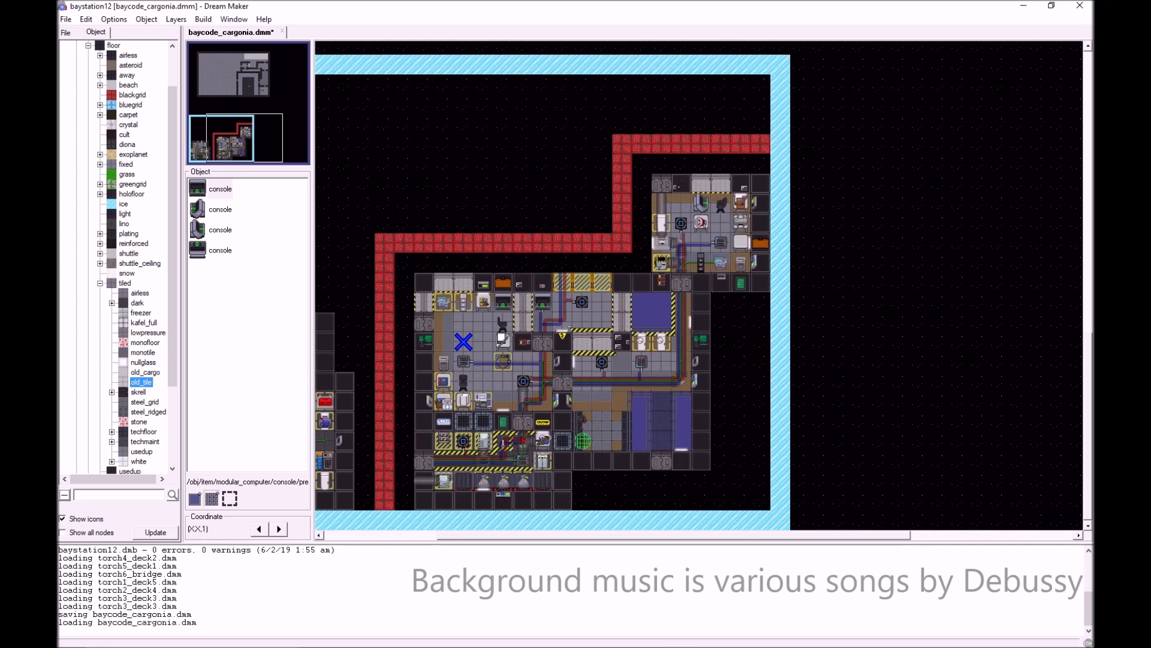
left_click(220, 250)
scroll(681, 282, "up", 10)
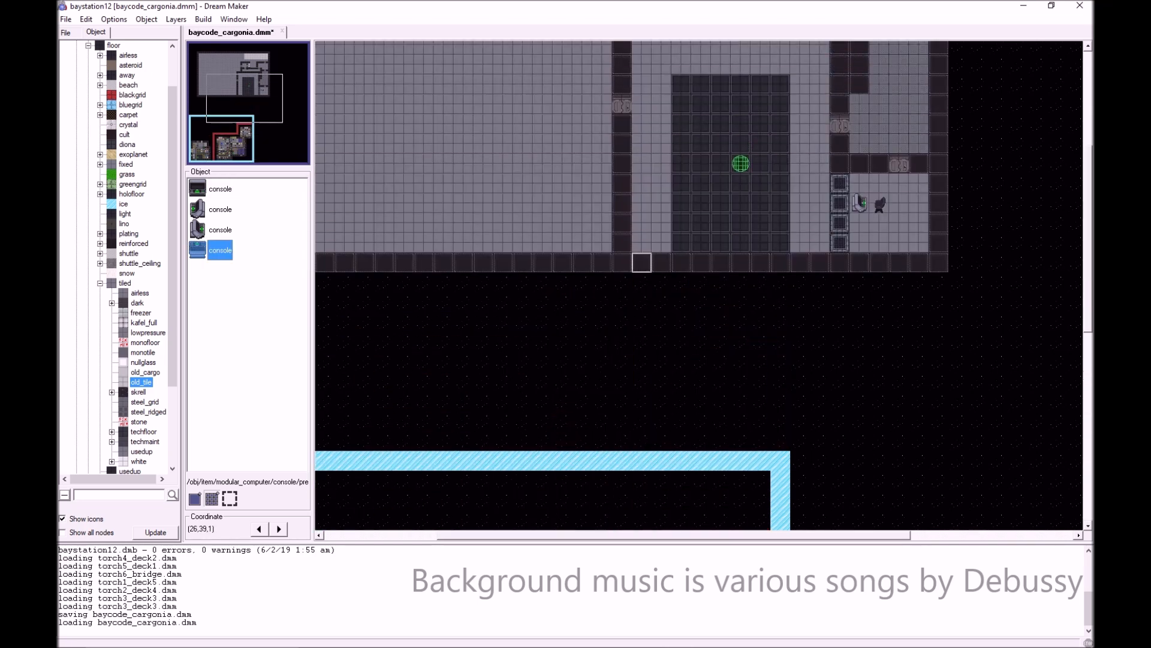
scroll(681, 282, "up", 3)
right_click(716, 241)
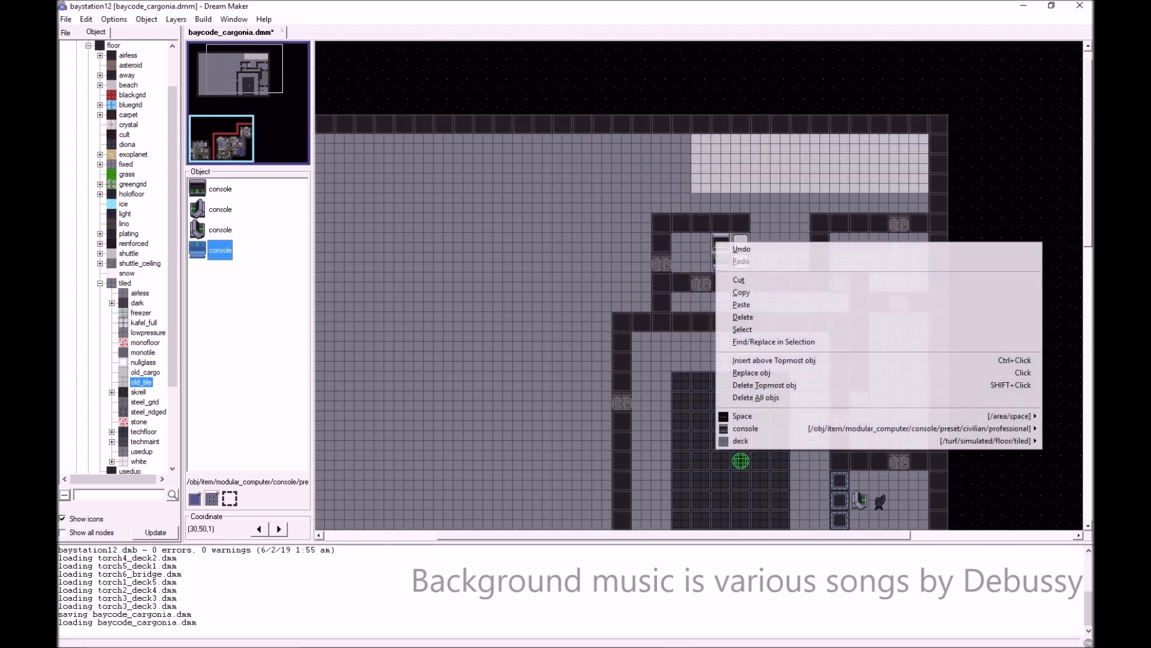
mouse_move(750, 428)
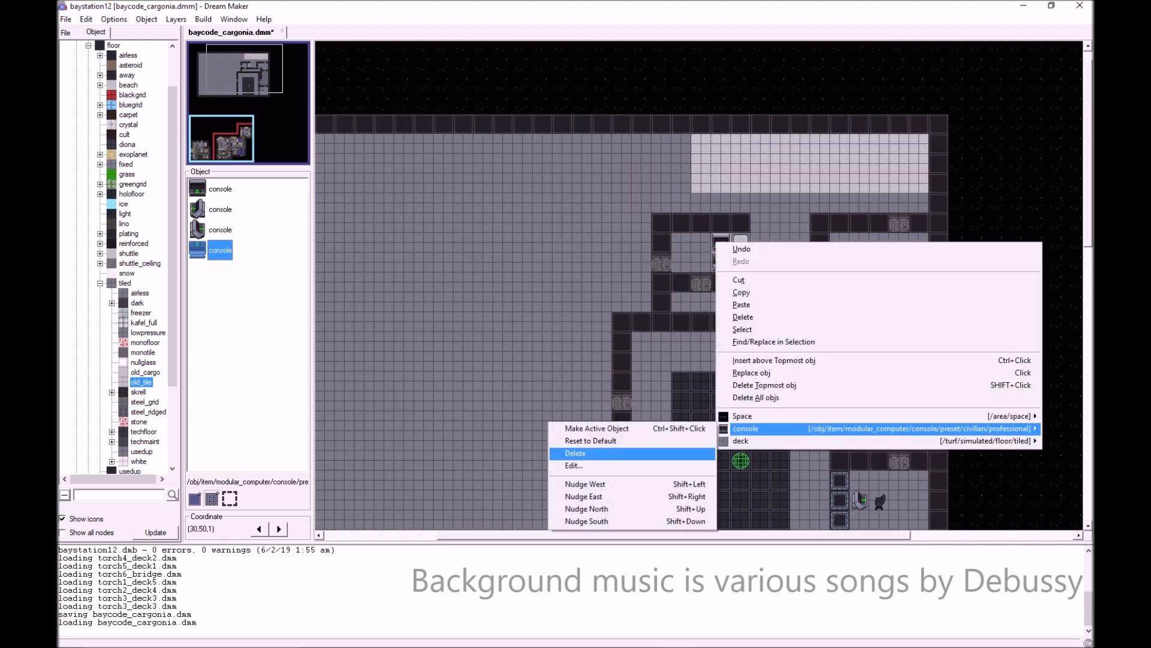
left_click(575, 452)
- Copy the existing department's supply console, in its north-facing variant, to the tile east of the new office's lower table
scroll(602, 382, "down", 10)
scroll(602, 382, "down", 5)
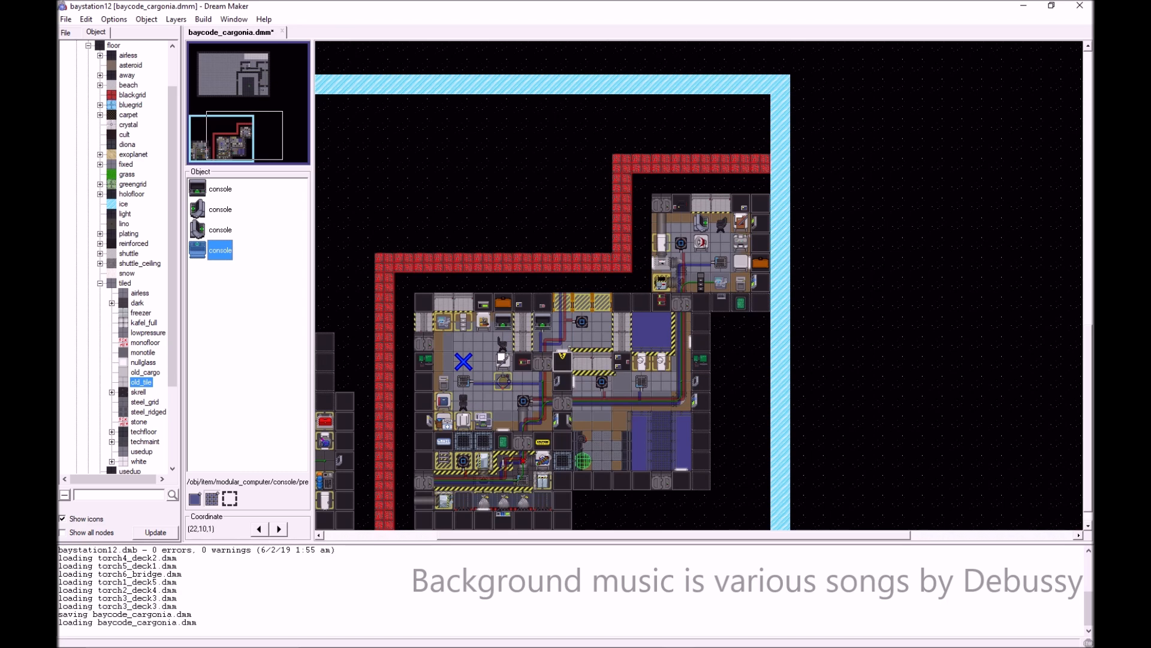
right_click(545, 324)
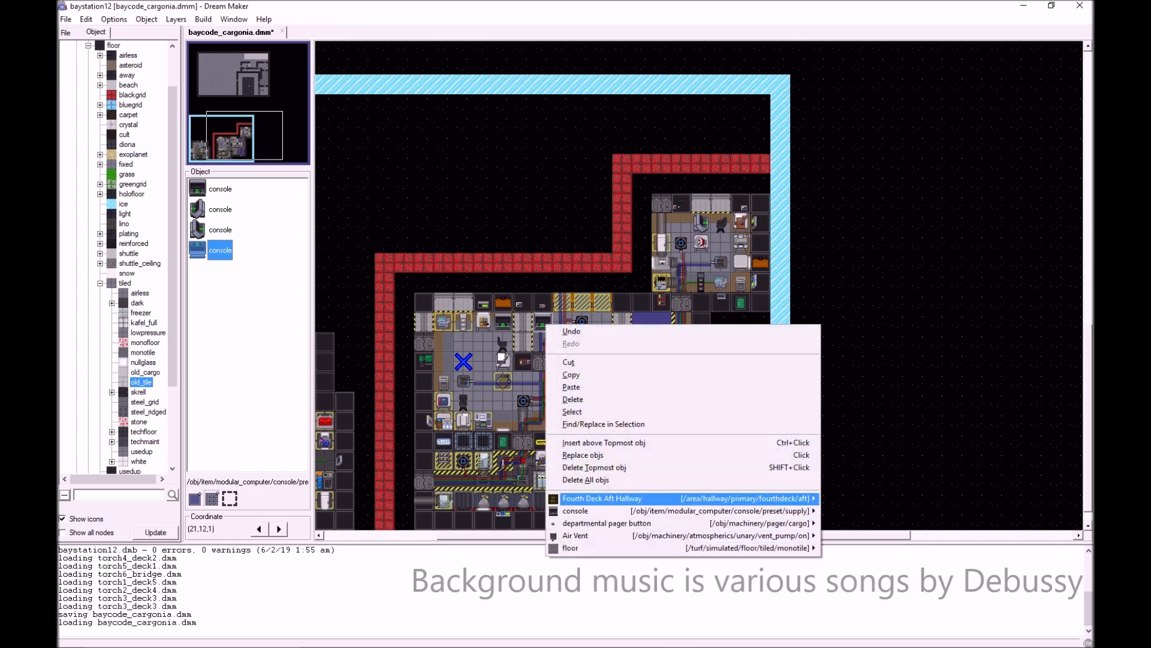
mouse_move(780, 511)
left_click(851, 535)
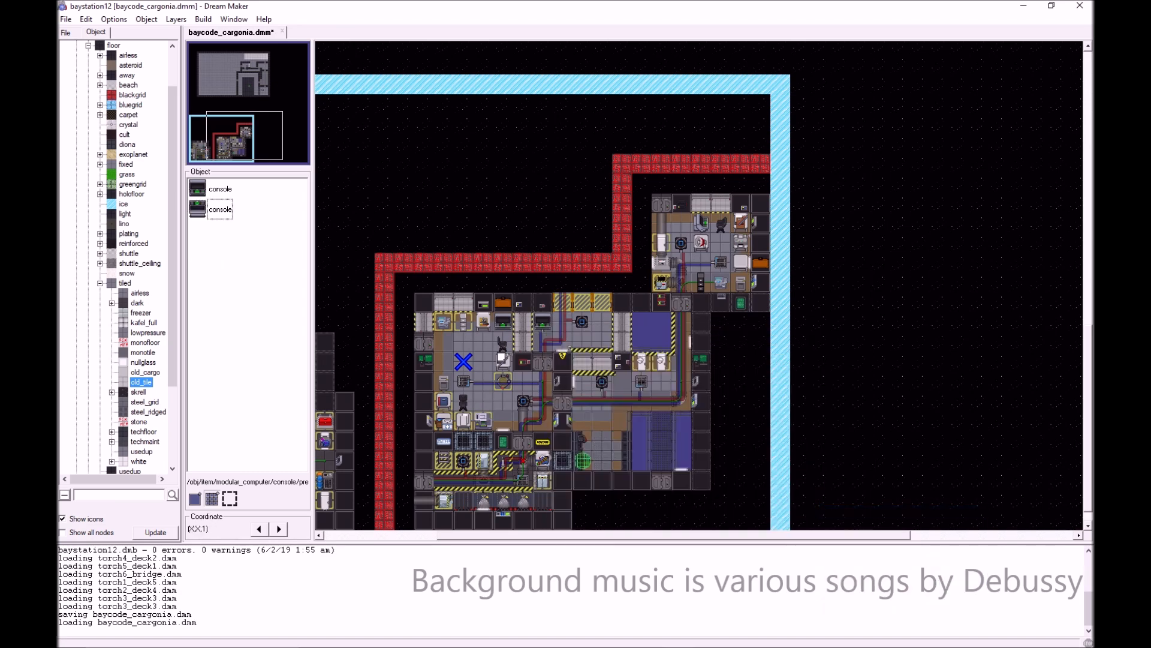
left_click(220, 210)
scroll(542, 303, "up", 19)
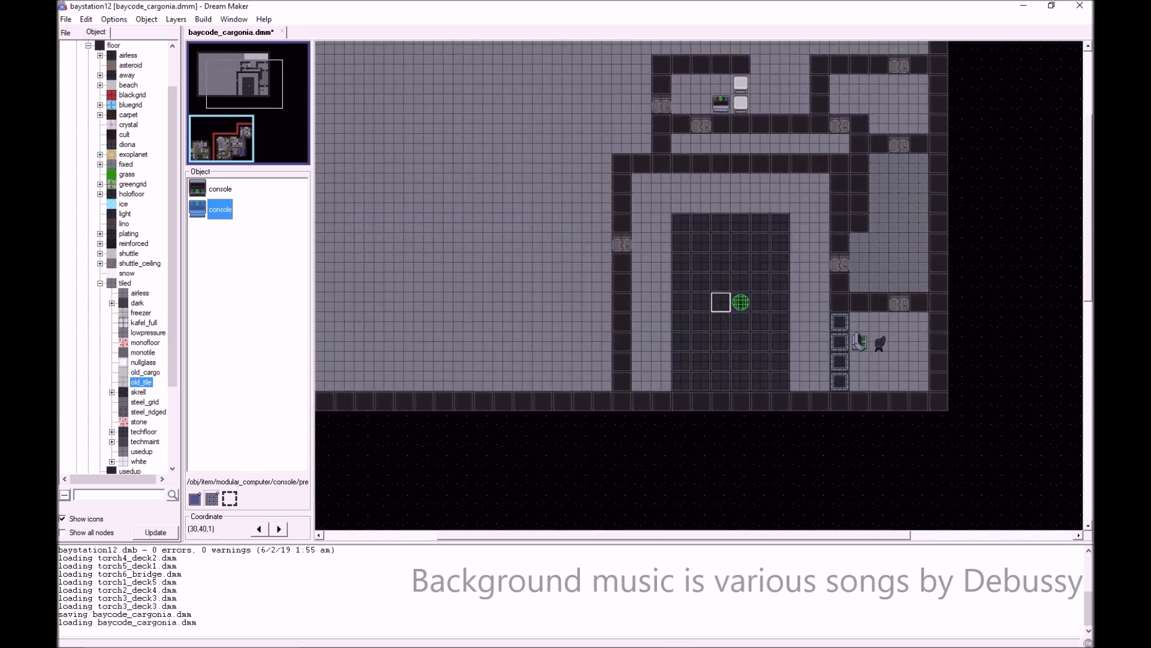
scroll(721, 302, "up", 4)
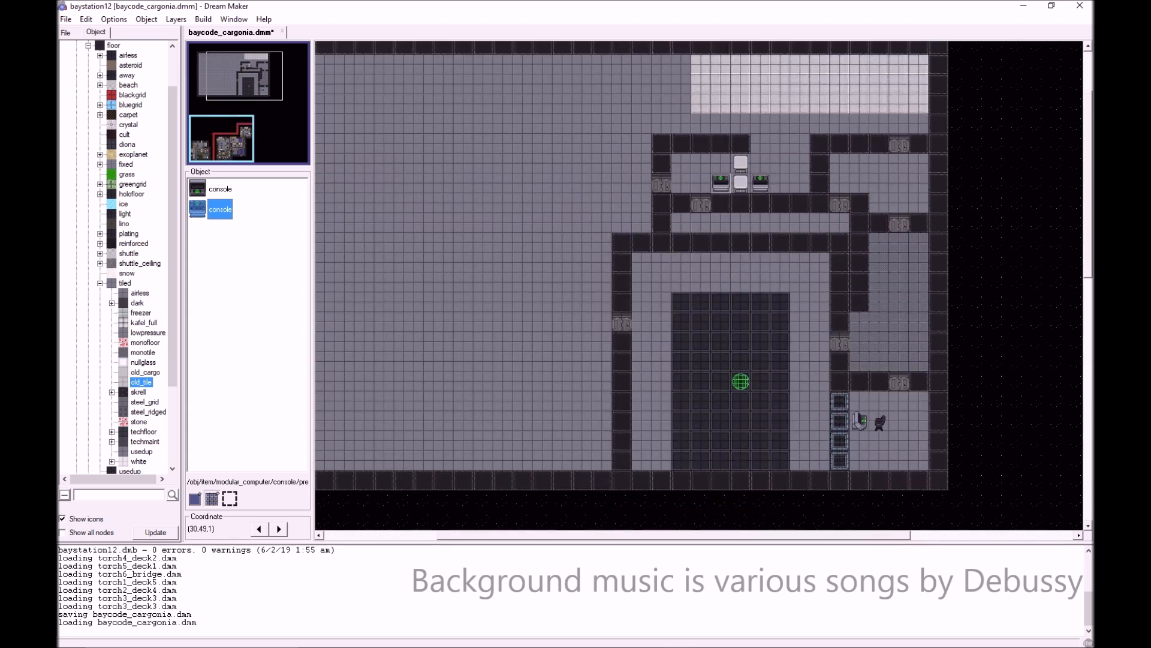
- Copy the existing Supply Office's dark office chair, facing south, to the tile north of the new office's west console
scroll(701, 360, "down", 15)
scroll(523, 382, "down", 10)
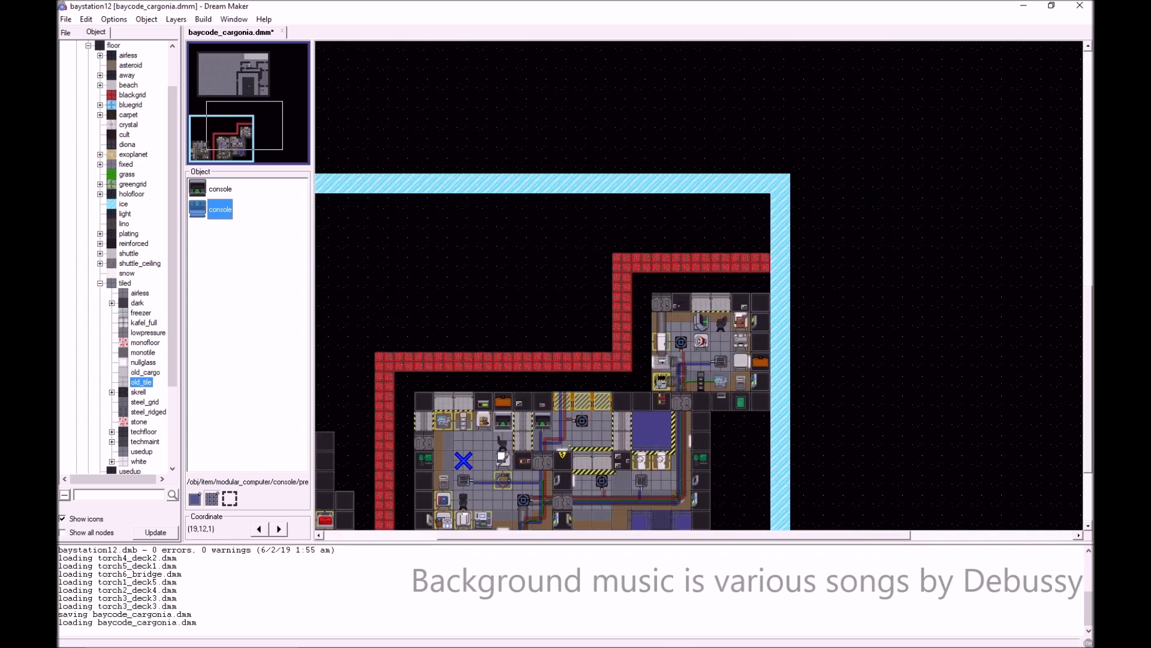
right_click(501, 449)
mouse_move(660, 429)
left_click(744, 427)
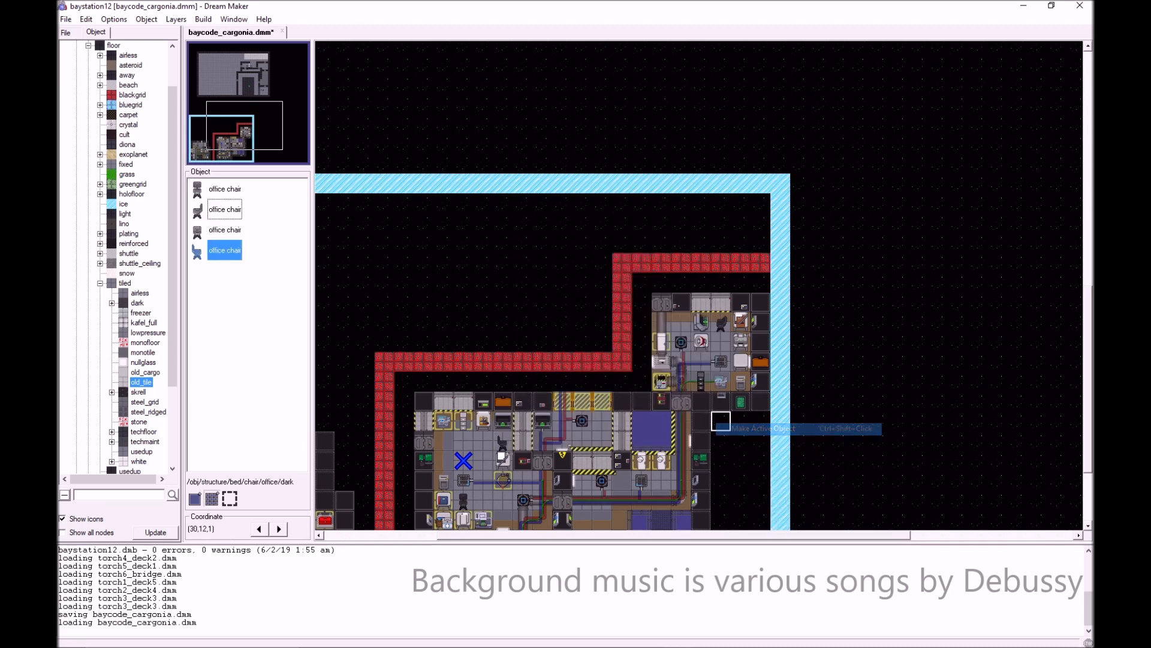
scroll(721, 382, "up", 8)
scroll(721, 382, "up", 20)
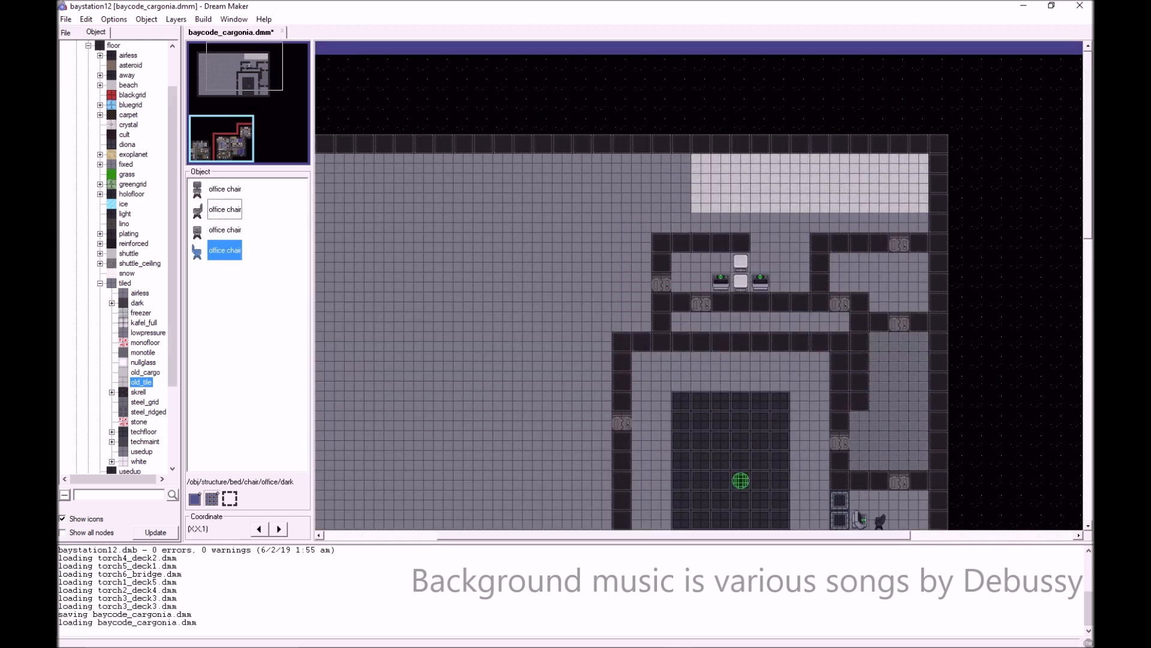
left_click(224, 189)
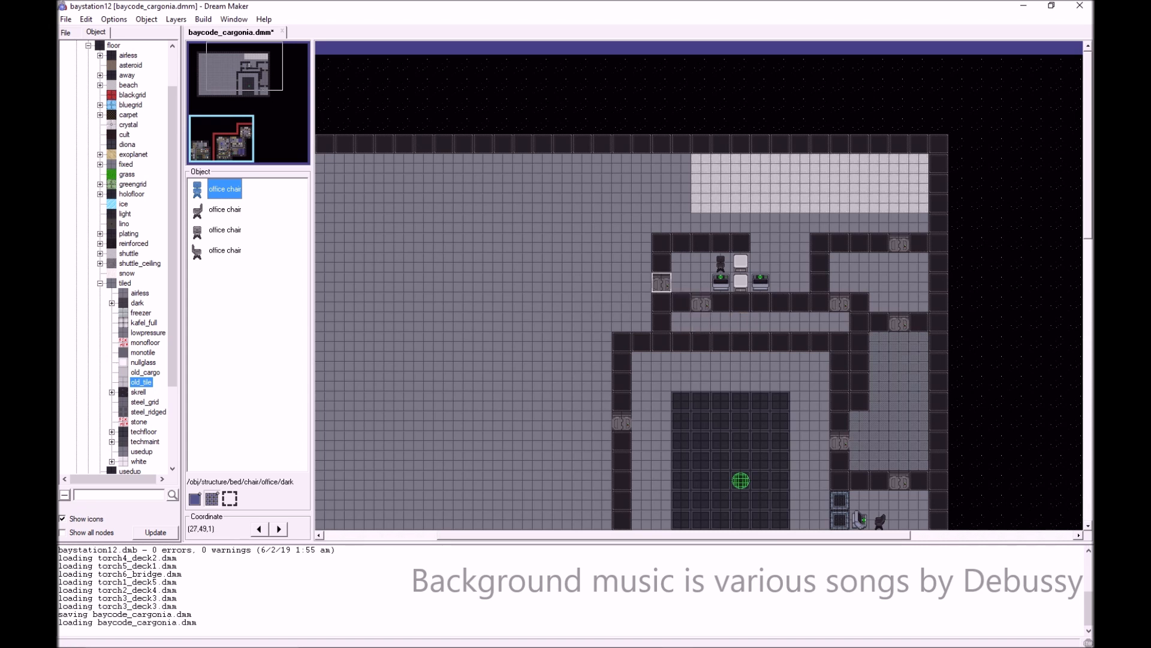
- Extend the new office's north wall seven tiles west with the prepainted reinforced bulkhead
left_click(661, 243, "ctrl+shift")
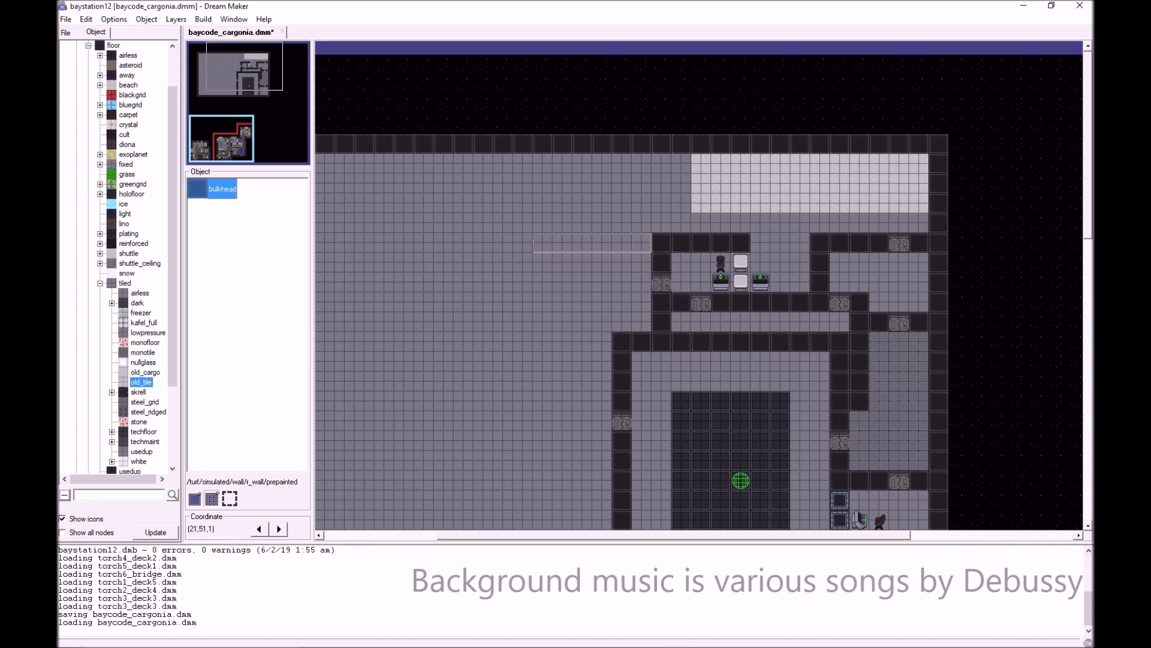
left_click_drag(542, 242, 523, 243)
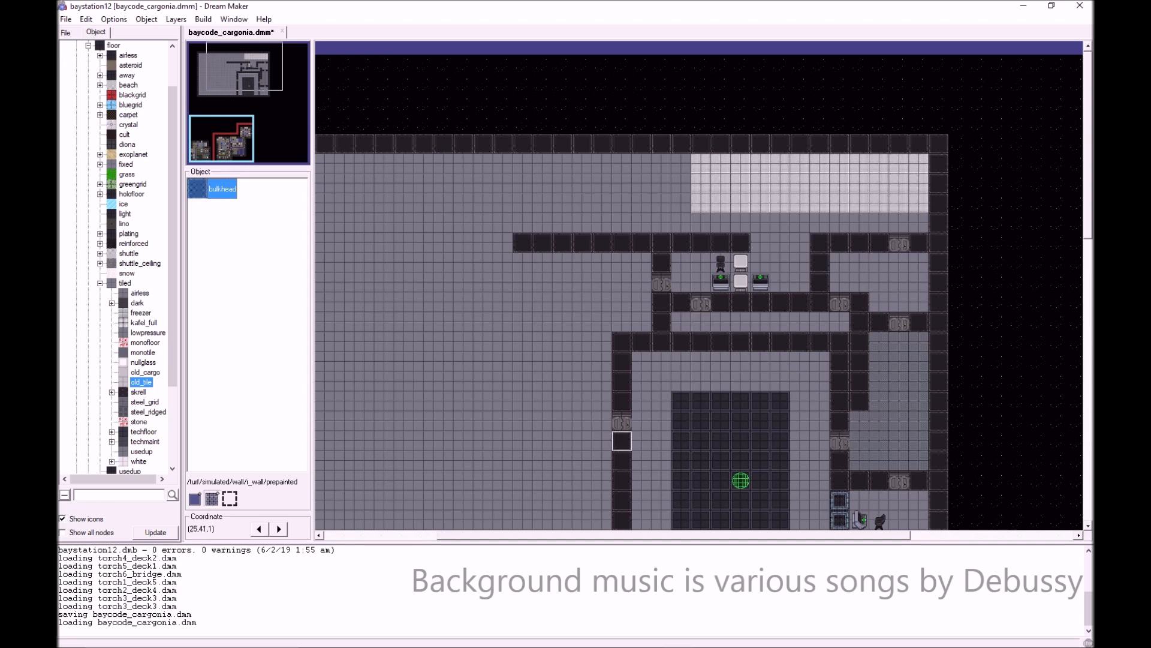
- Reuse the Hangar Bay mining airlock from the hangar's west wall for a doorway in the hangar's north wall
right_click(626, 423)
mouse_move(719, 611)
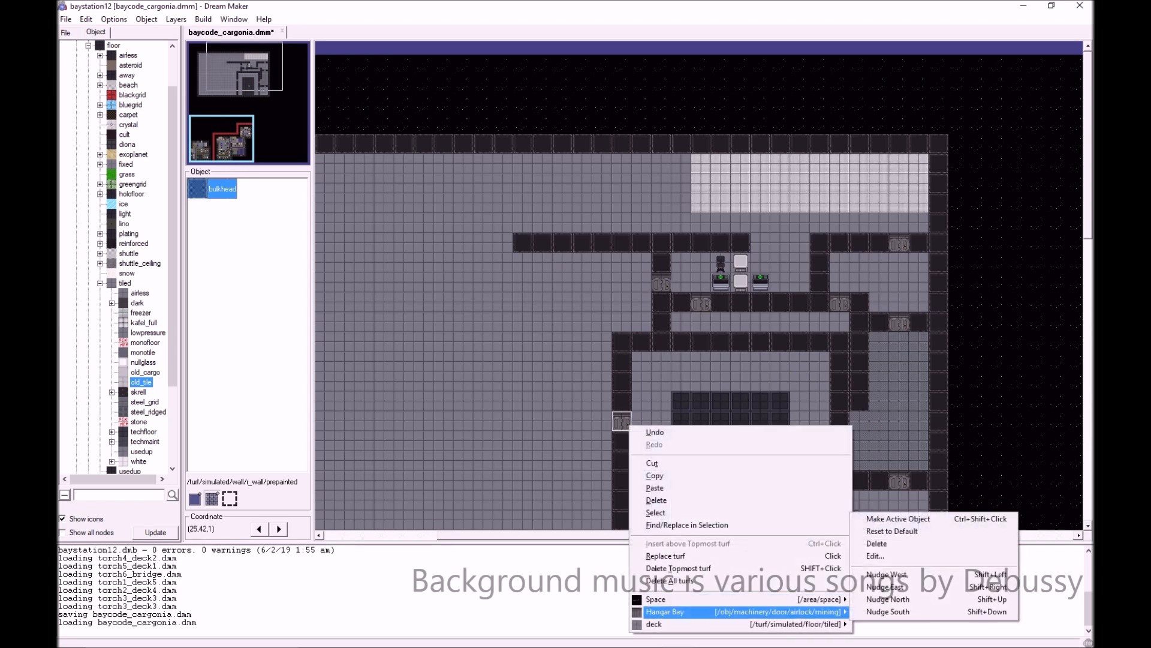
left_click(898, 519)
left_click(760, 342)
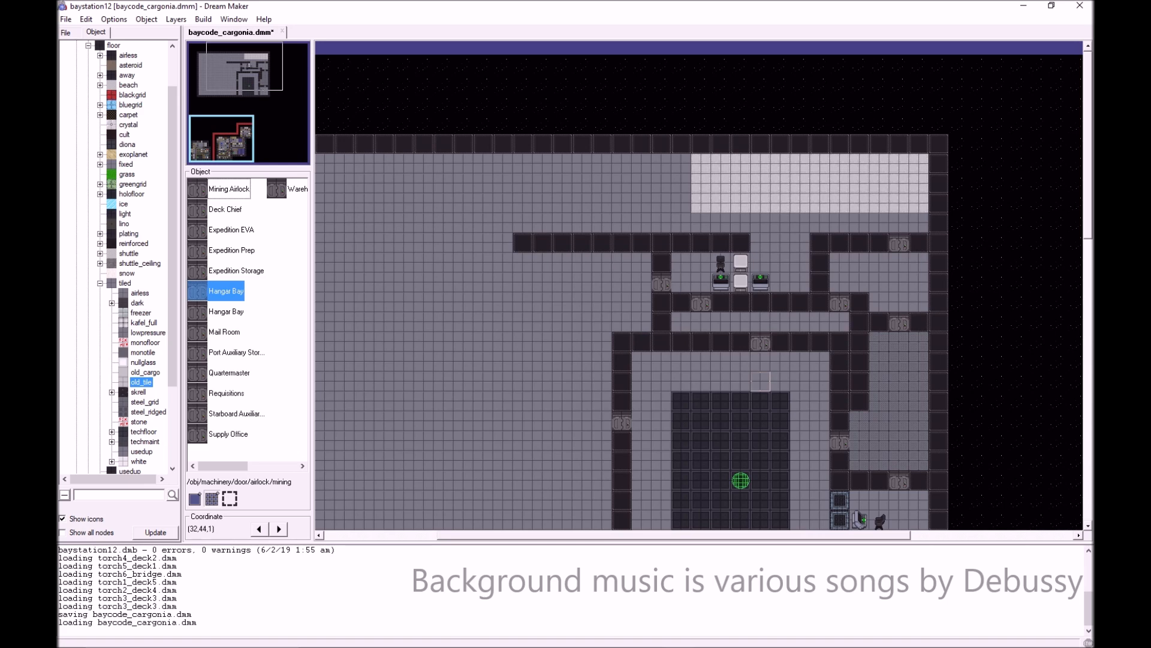
left_click(780, 322, "ctrl+shift")
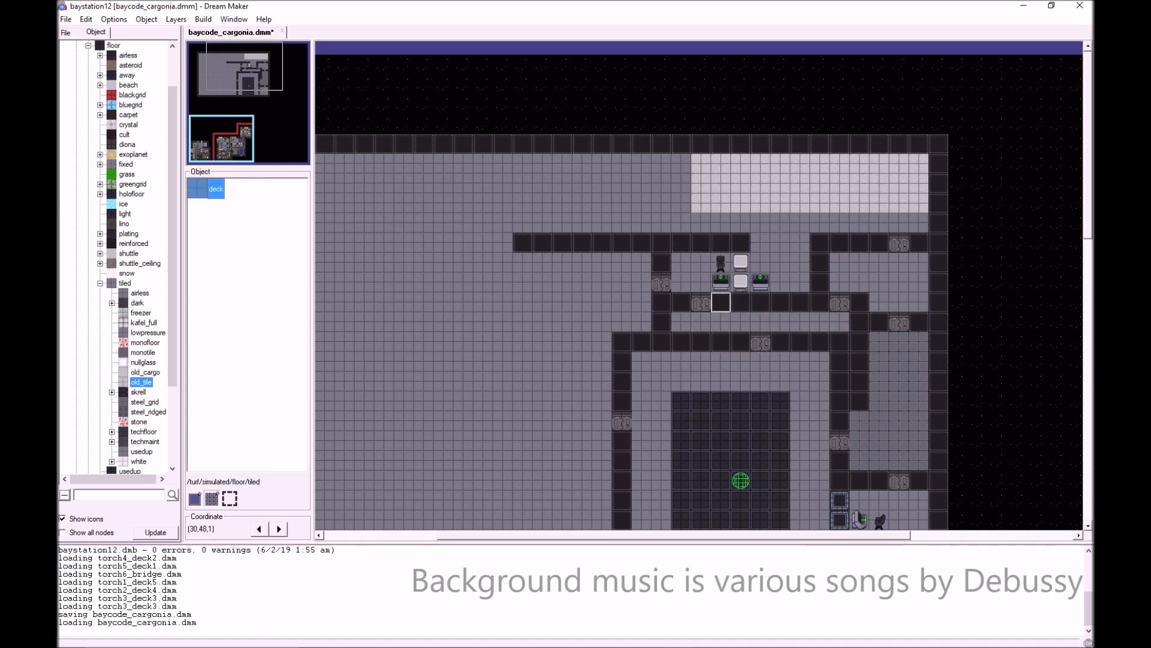
- Copy the existing Supply Office's autolathe to the tile just outside the corridor's west end wall, above the hangar's north wall
scroll(800, 382, "down", 3)
scroll(859, 421, "down", 15)
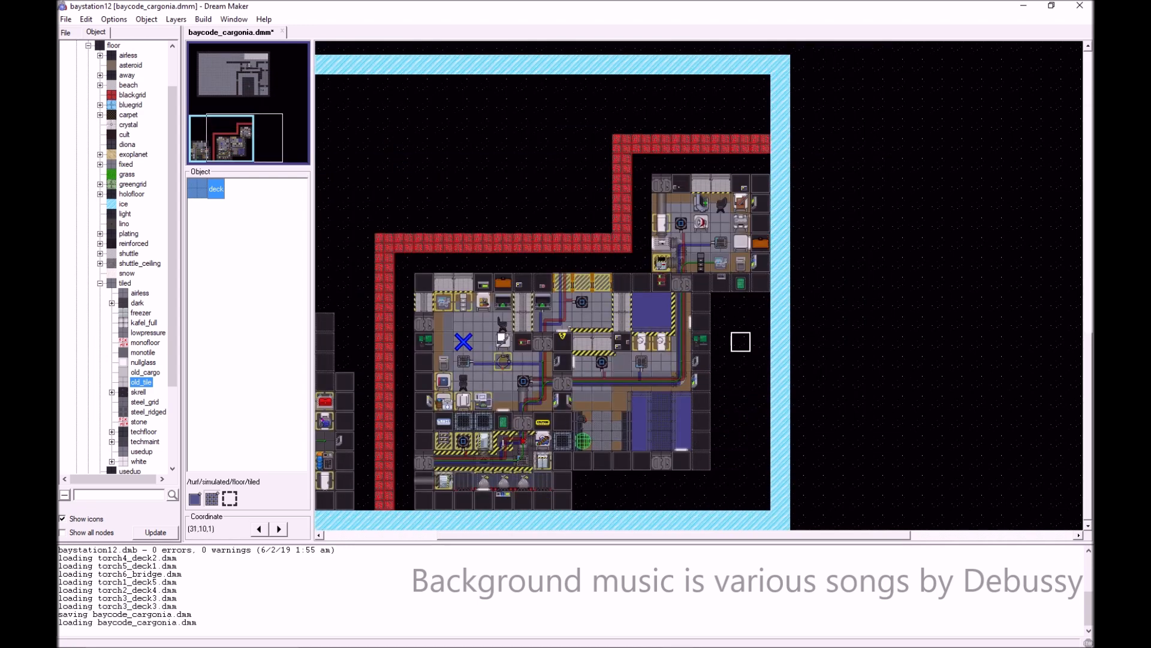
scroll(741, 342, "left", 3)
scroll(666, 401, "right", 3)
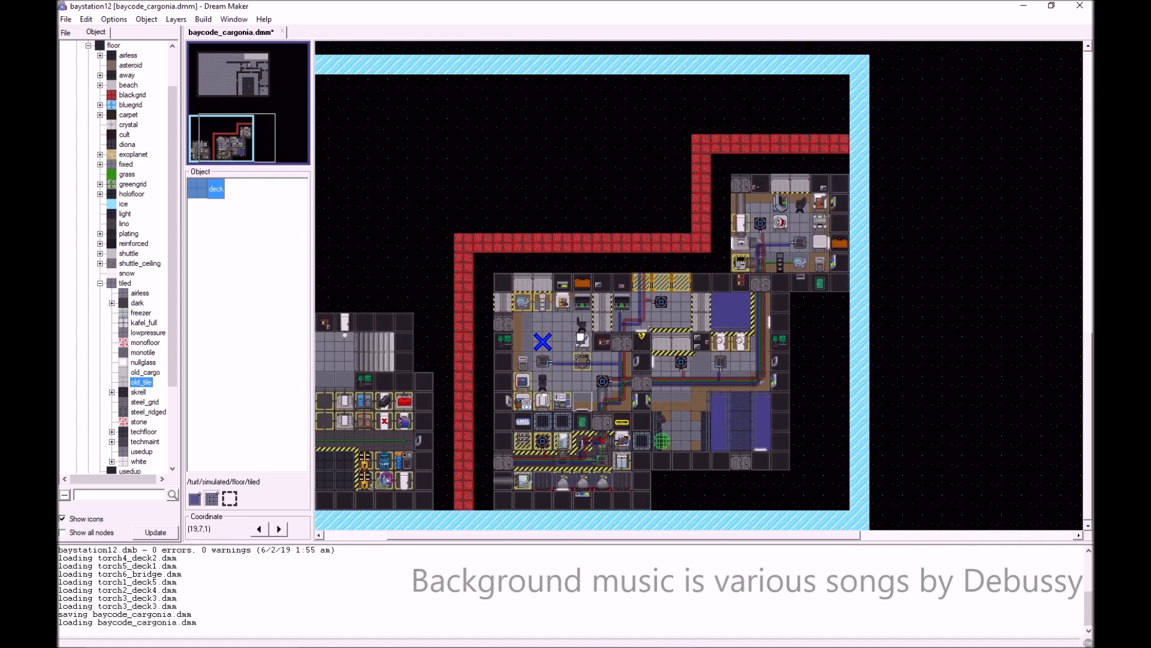
right_click(505, 320)
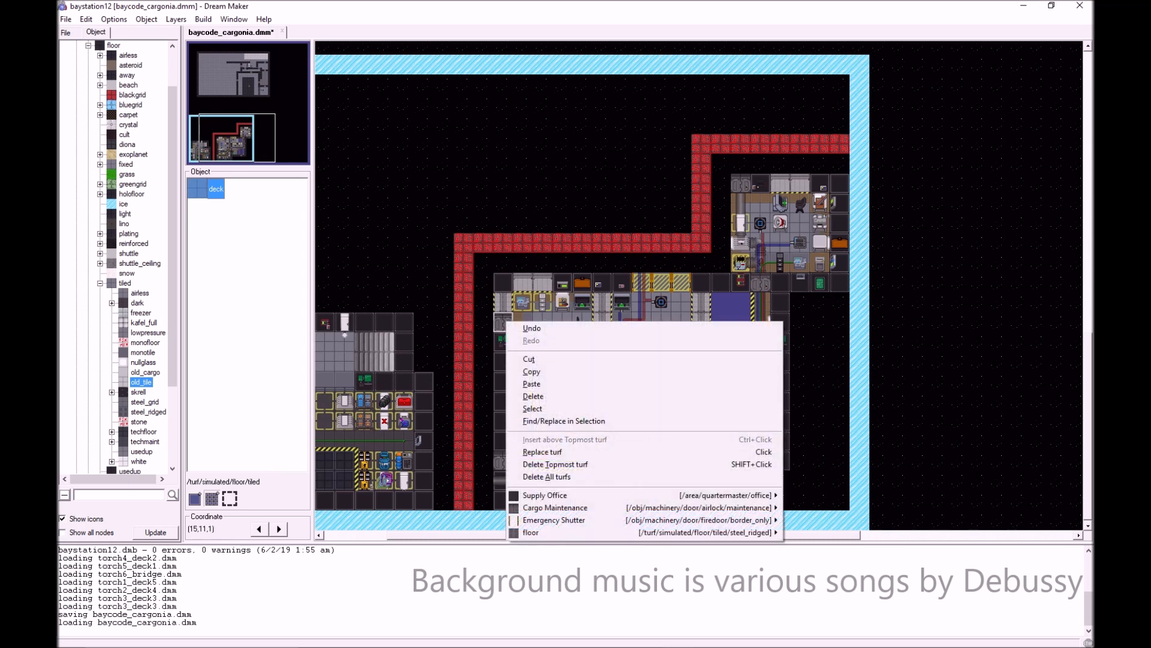
left_click(562, 283)
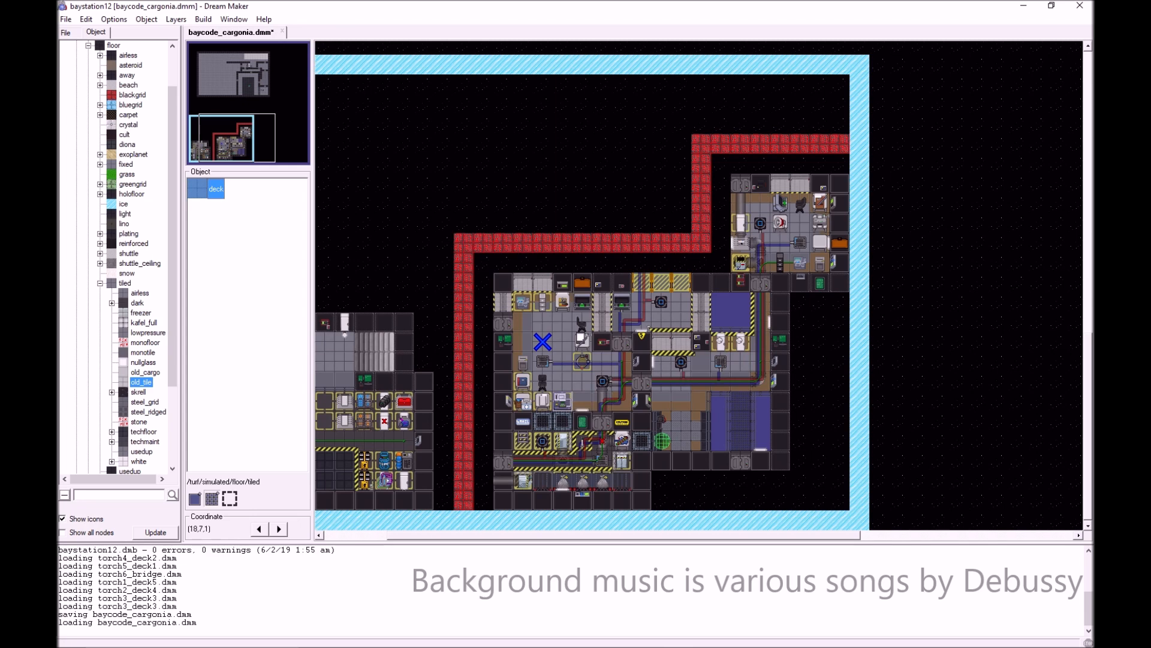
right_click(564, 396)
mouse_move(830, 582)
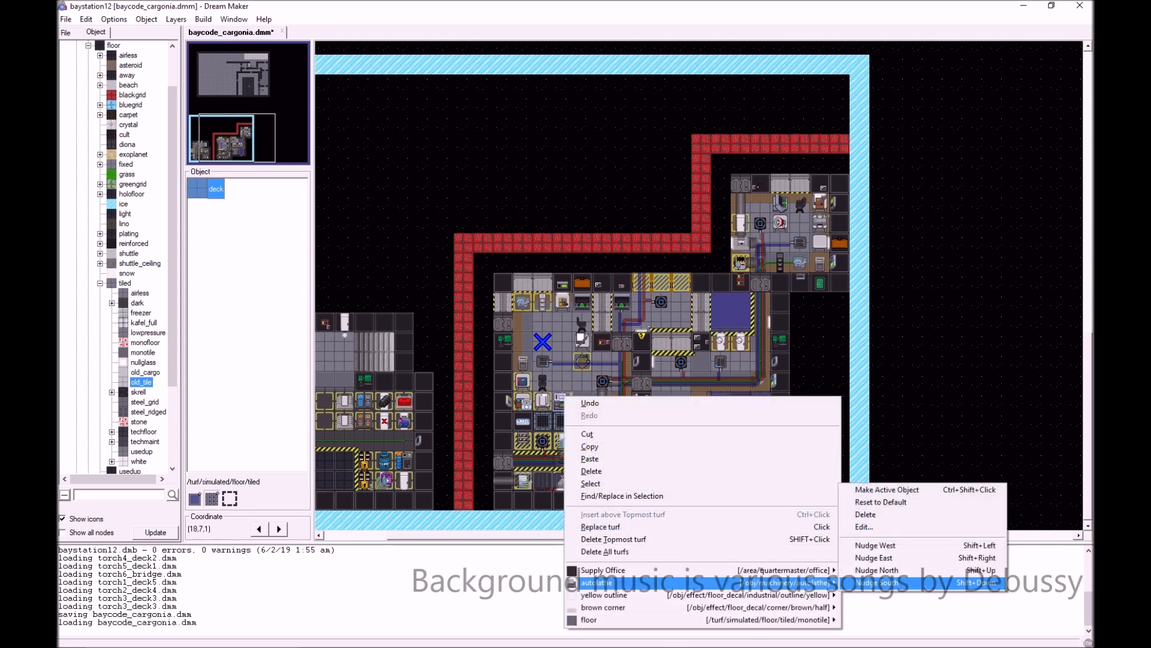
left_click(888, 490)
scroll(602, 360, "up", 15)
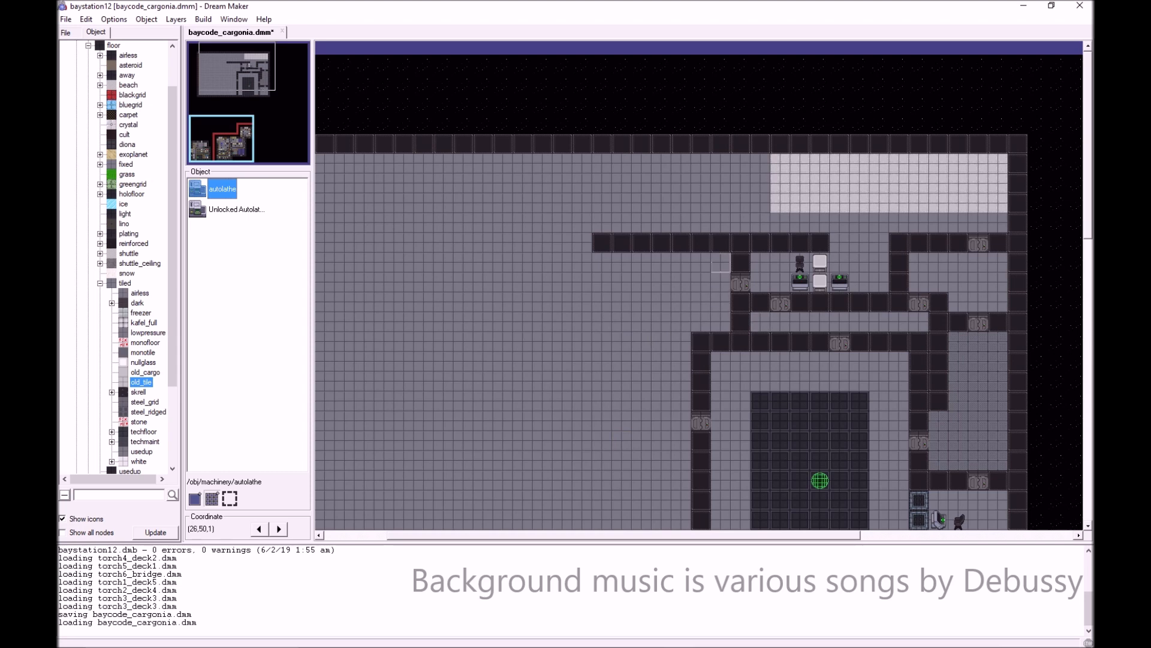
- Copy the existing Supply Office's paper shredder to the tile directly west of the new autolathe
scroll(699, 285, "down", 15)
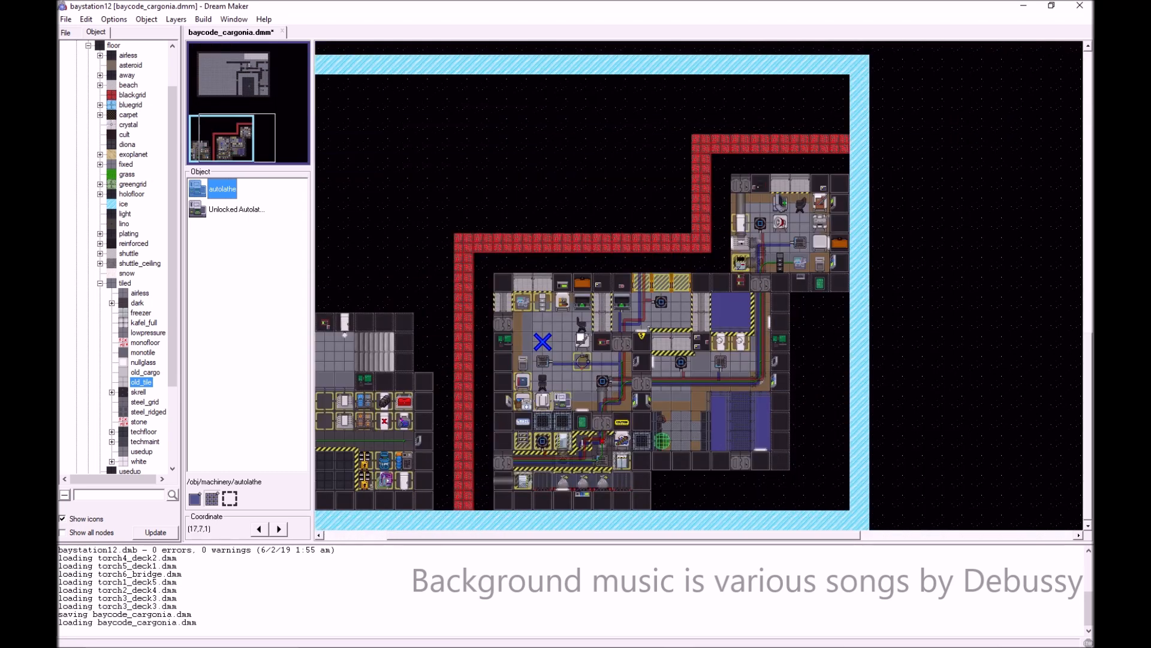
right_click(525, 361)
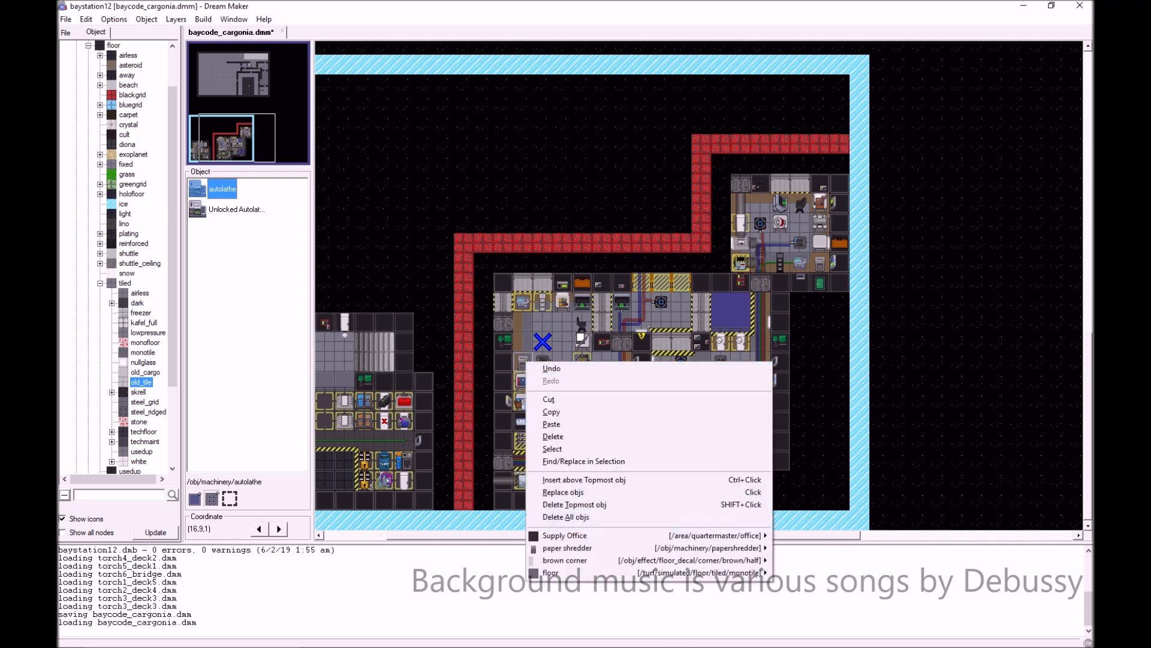
mouse_move(566, 547)
left_click(819, 454)
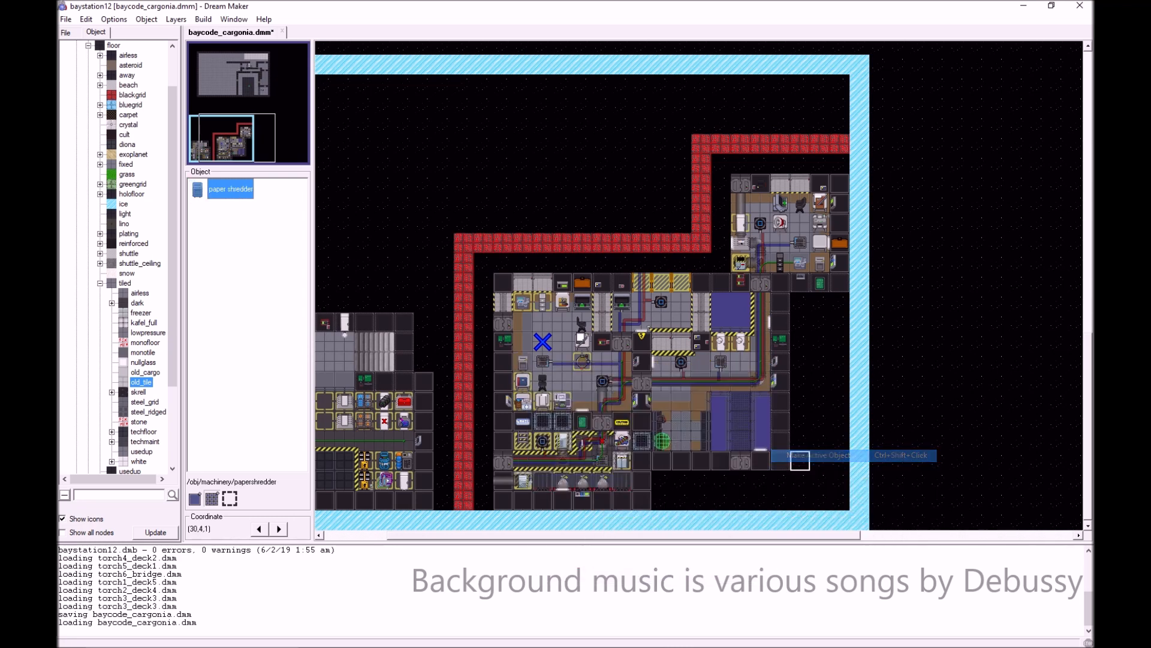
scroll(722, 401, "up", 15)
scroll(721, 401, "up", 3)
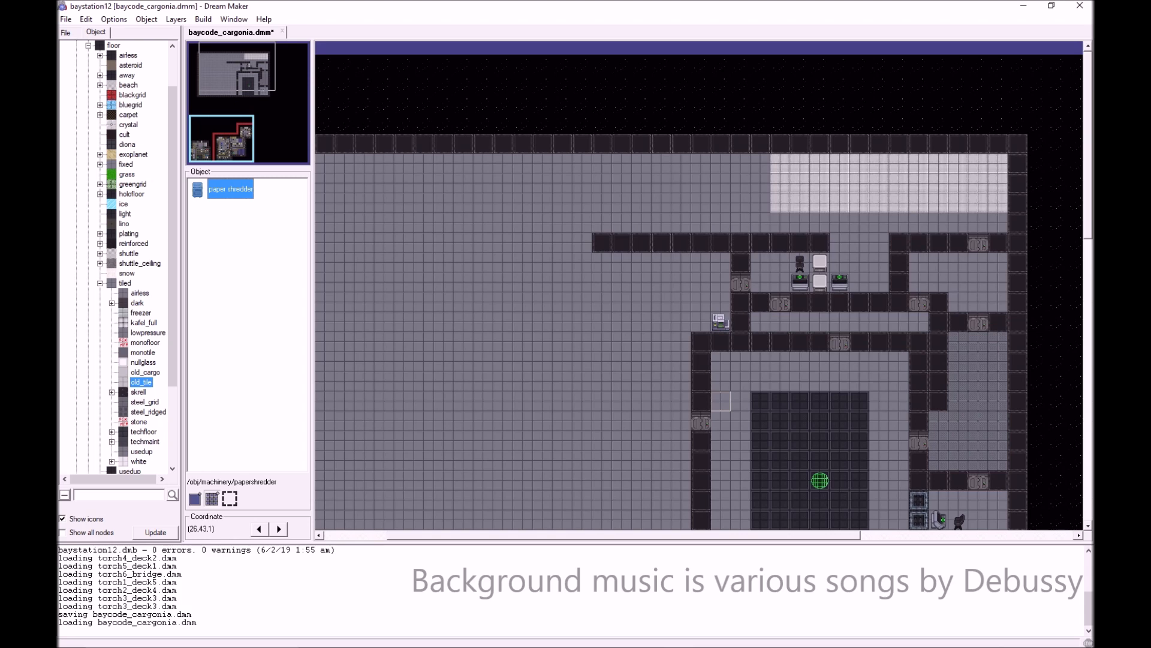
left_click(701, 324)
- Copy the existing Supply Office's photocopier to the tile directly west of the new paper shredder
scroll(720, 440, "down", 10)
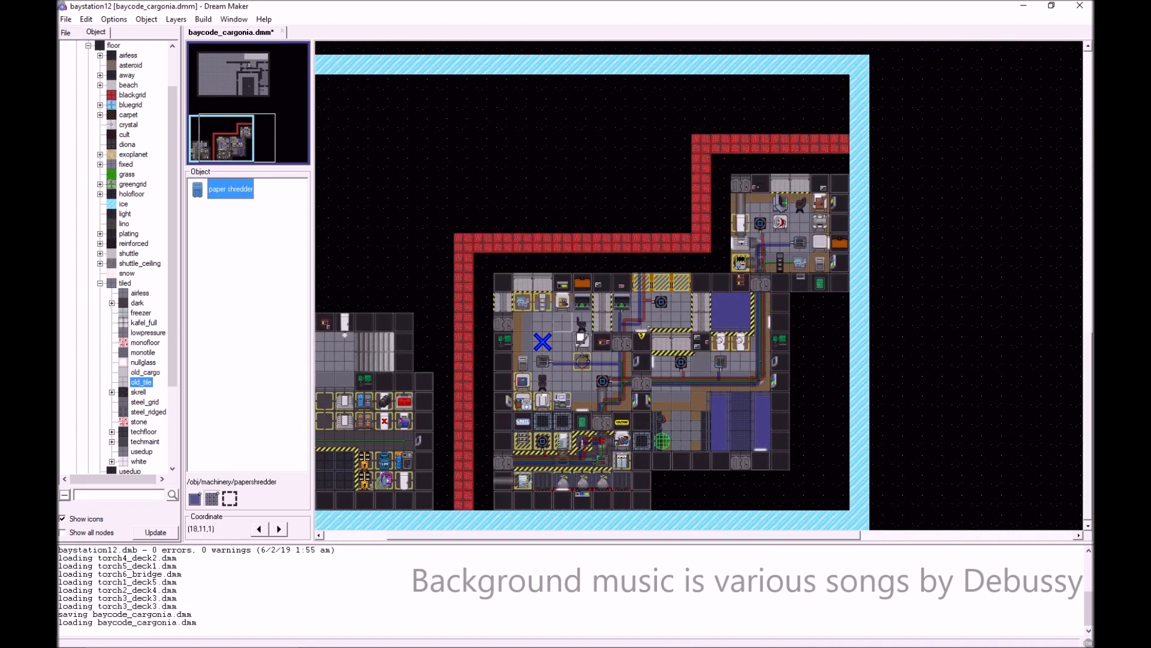
right_click(520, 304)
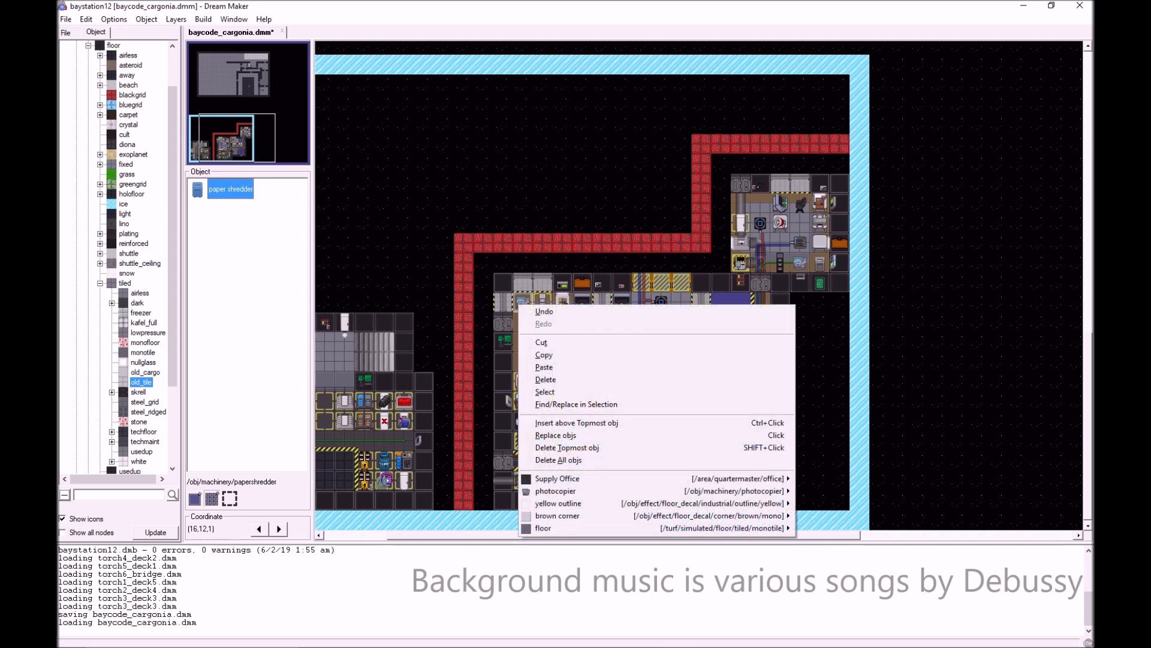
mouse_move(600, 491)
left_click(828, 490)
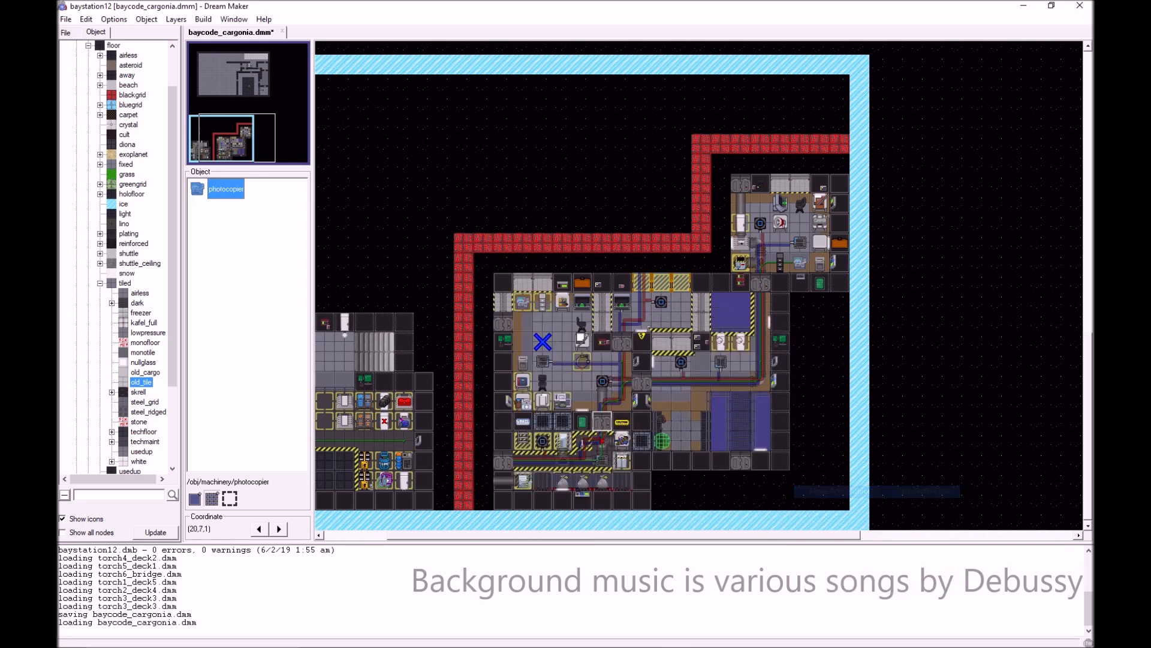
scroll(602, 381, "up", 5)
scroll(602, 381, "up", 7)
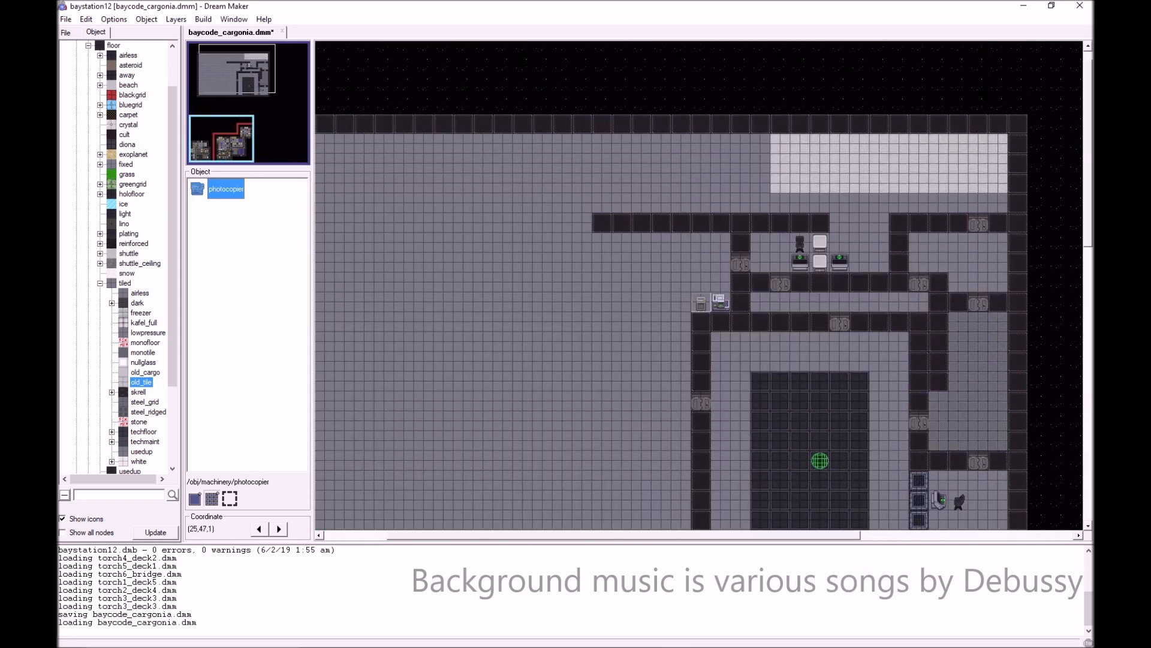
- Extend the hangar's north wall one bulkhead tile west, directly below the new photocopier
left_click(700, 322, "ctrl+shift")
scroll(642, 361, "down", 6)
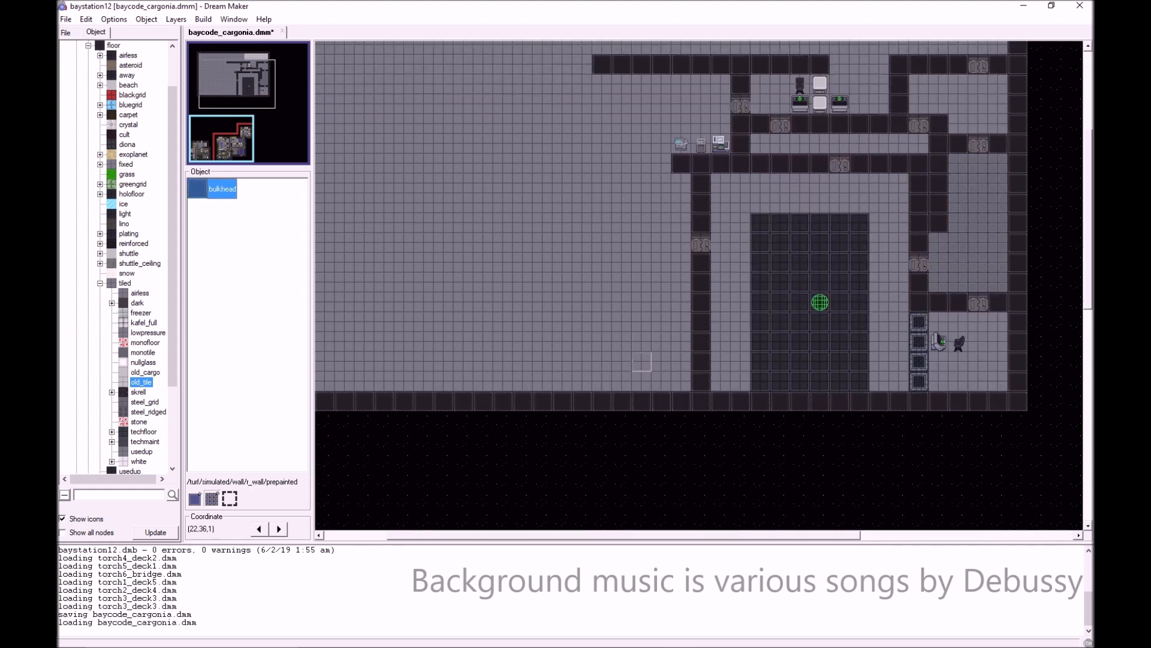
scroll(642, 361, "down", 3)
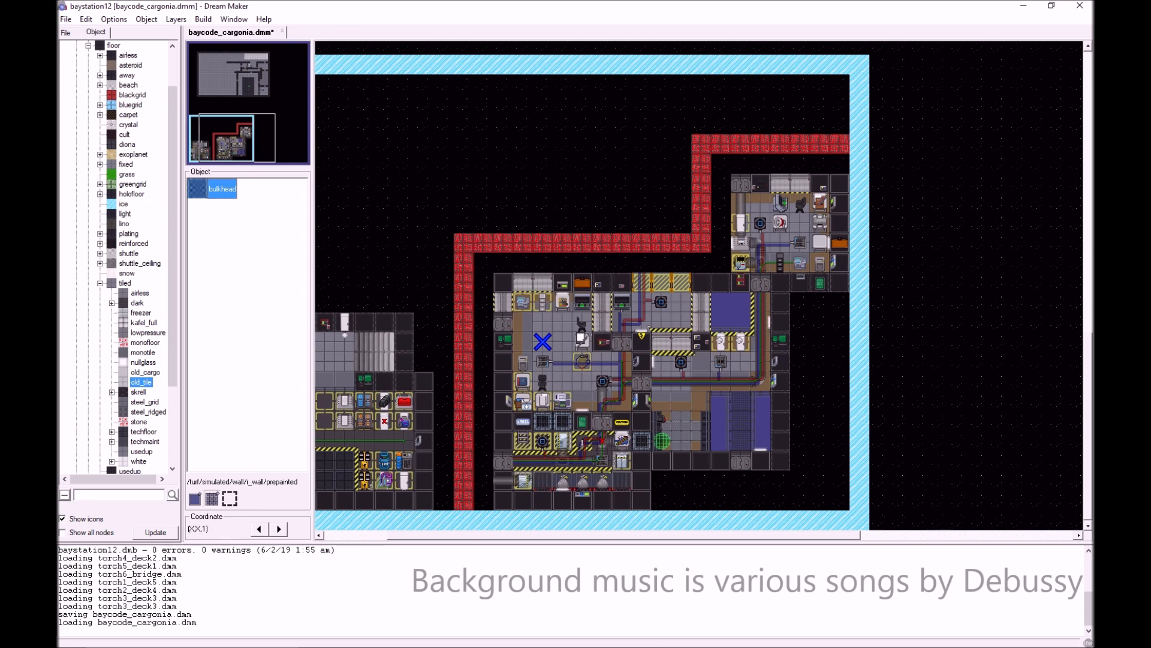
left_click_drag(599, 535, 536, 535)
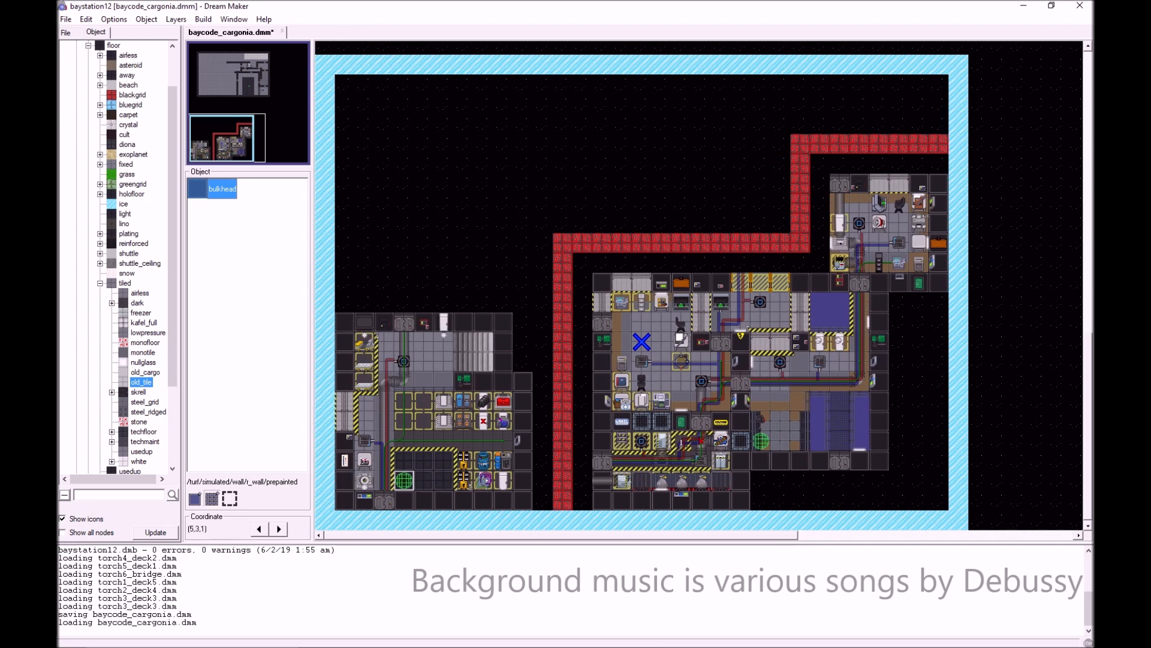
- Inspect the cargo lift landmarks in the existing department, on the lower Supply Warehouse pit tile and the upper Cargo Lift tile
right_click(406, 483)
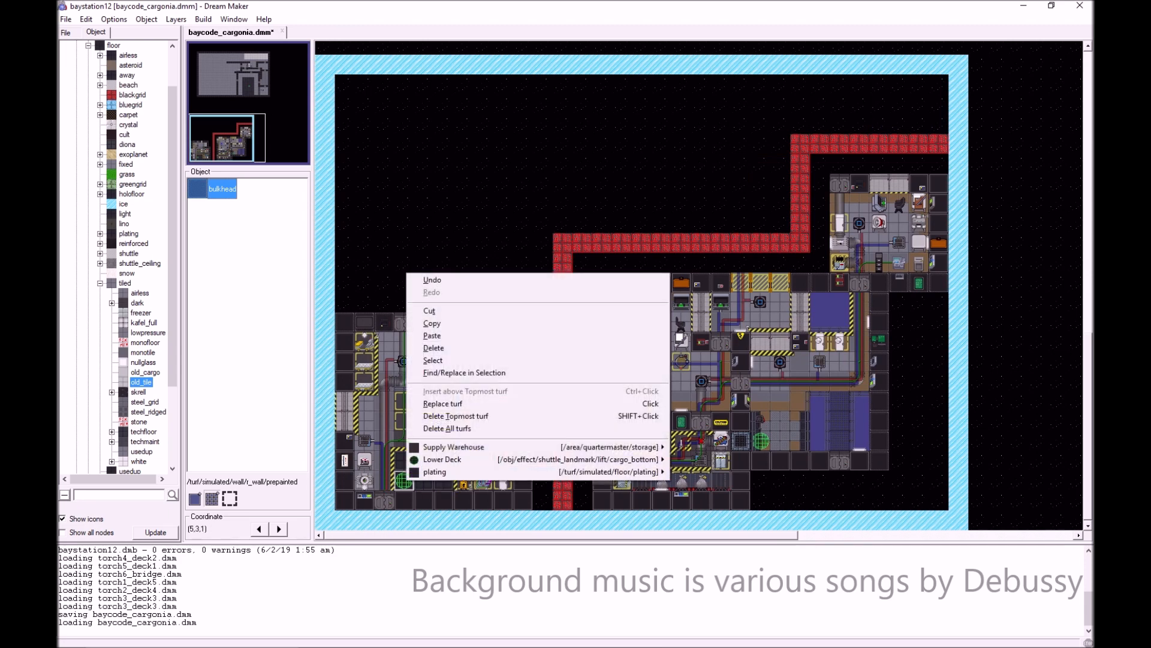
mouse_move(444, 460)
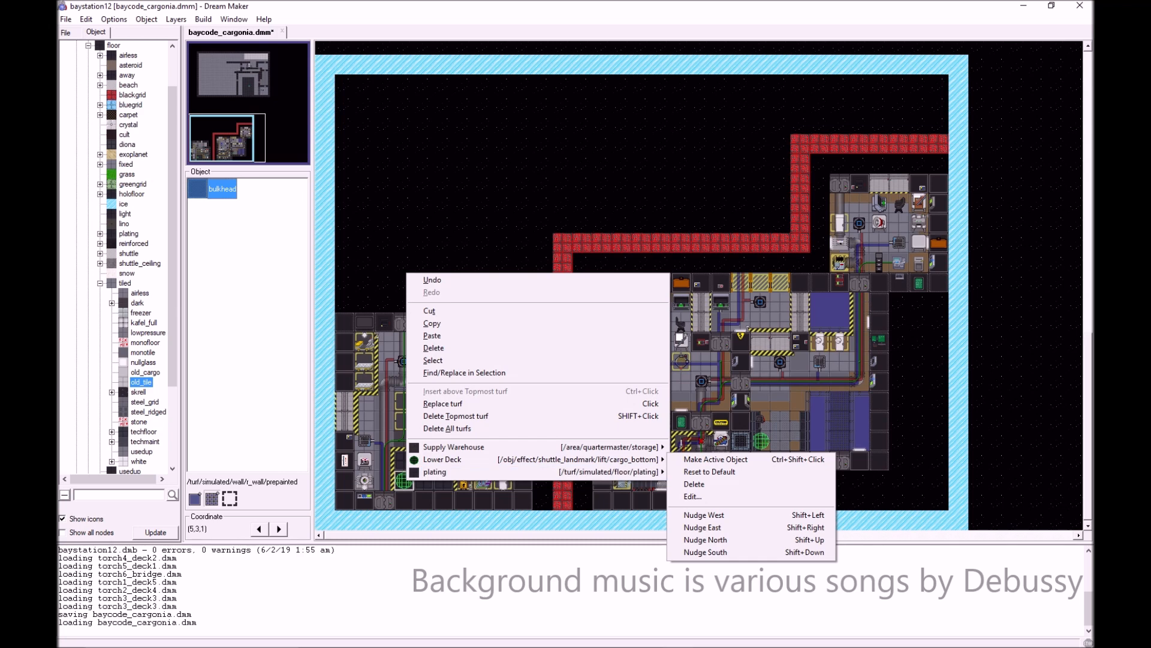
left_click(603, 501)
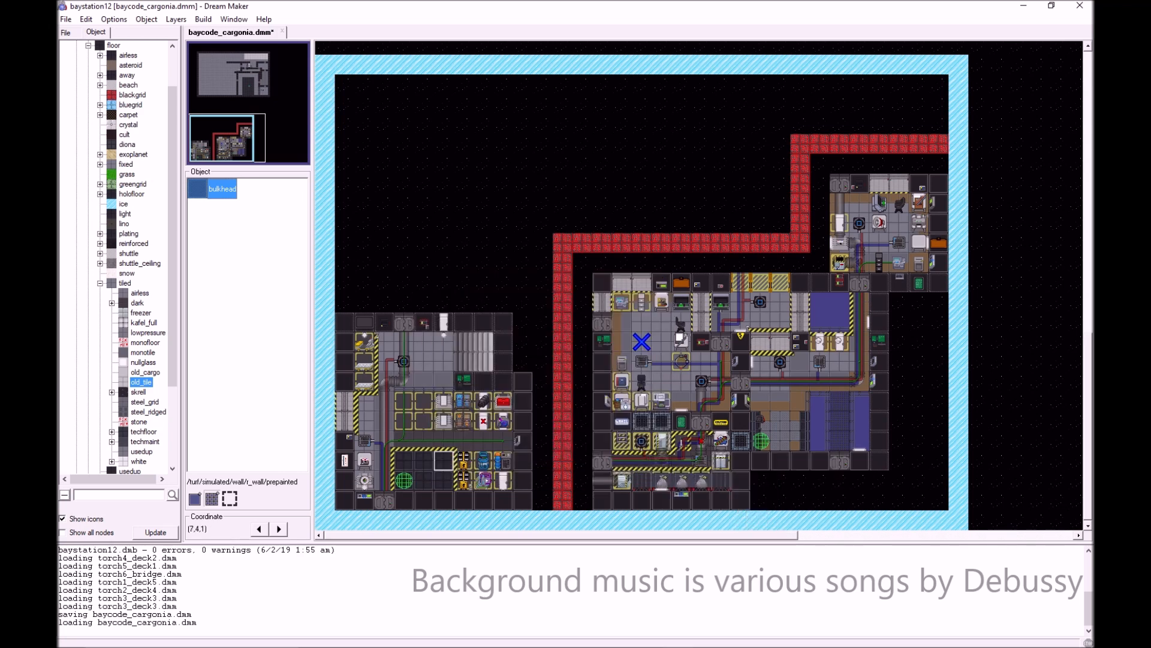
right_click(765, 445)
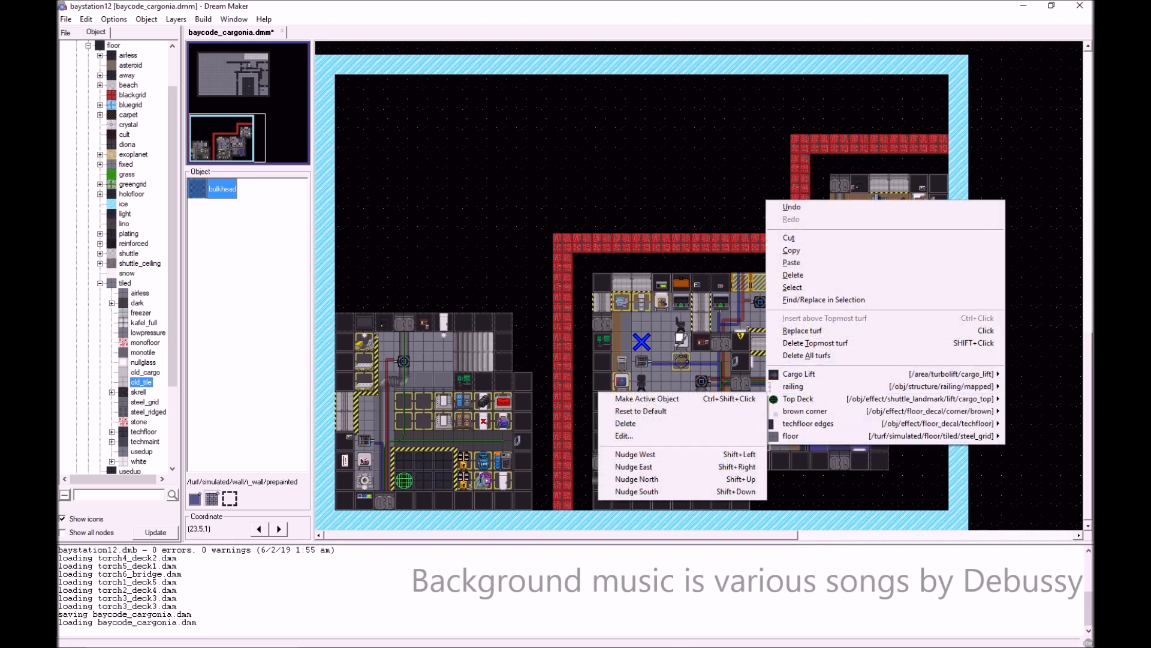
left_click(840, 480)
right_click(402, 482)
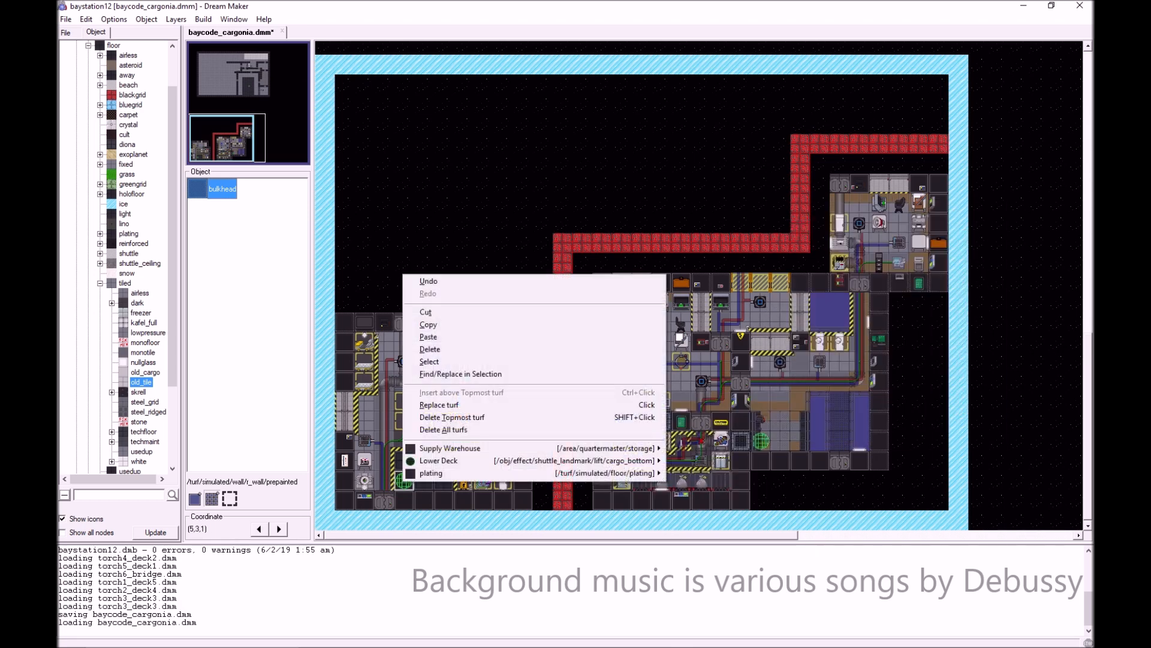
left_click(524, 500)
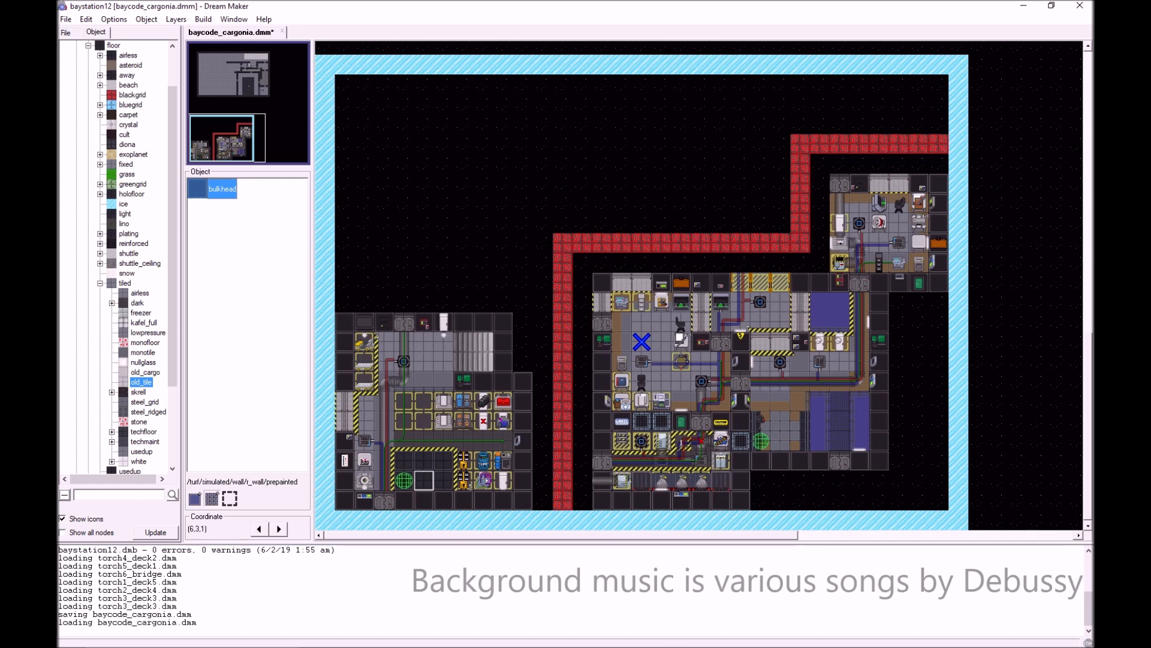
- Examine what the Supply Warehouse's medical crate, tank storage, boombox crate and corner rack tiles and the Supply Office's plastic table tile hold
right_click(479, 479)
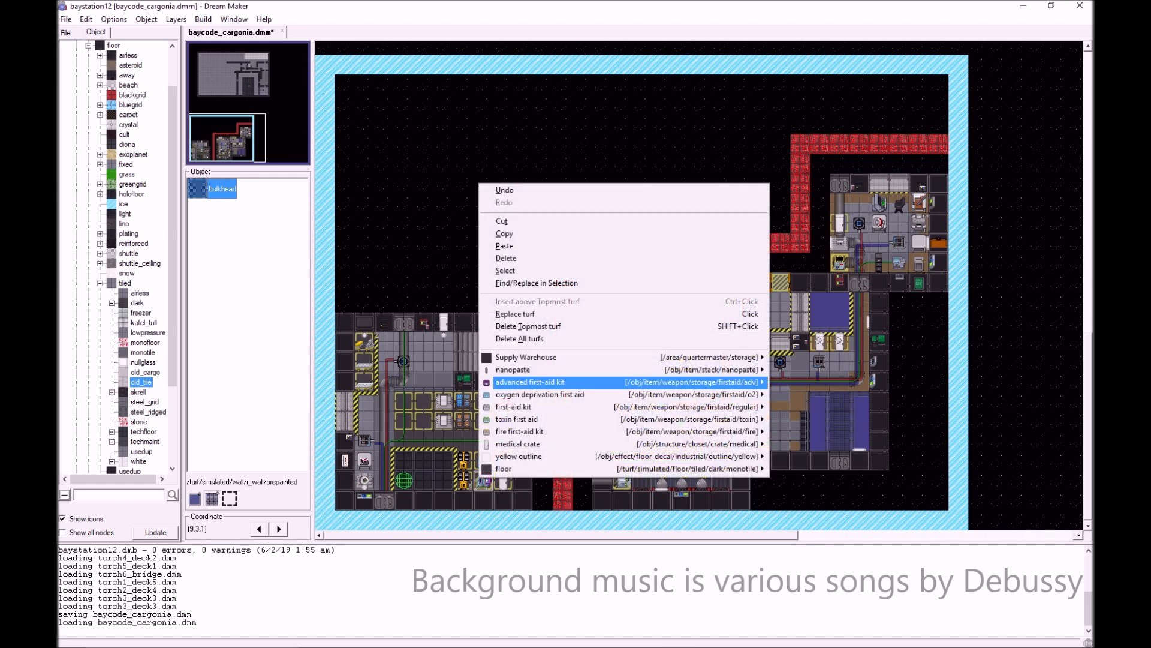
left_click(466, 480)
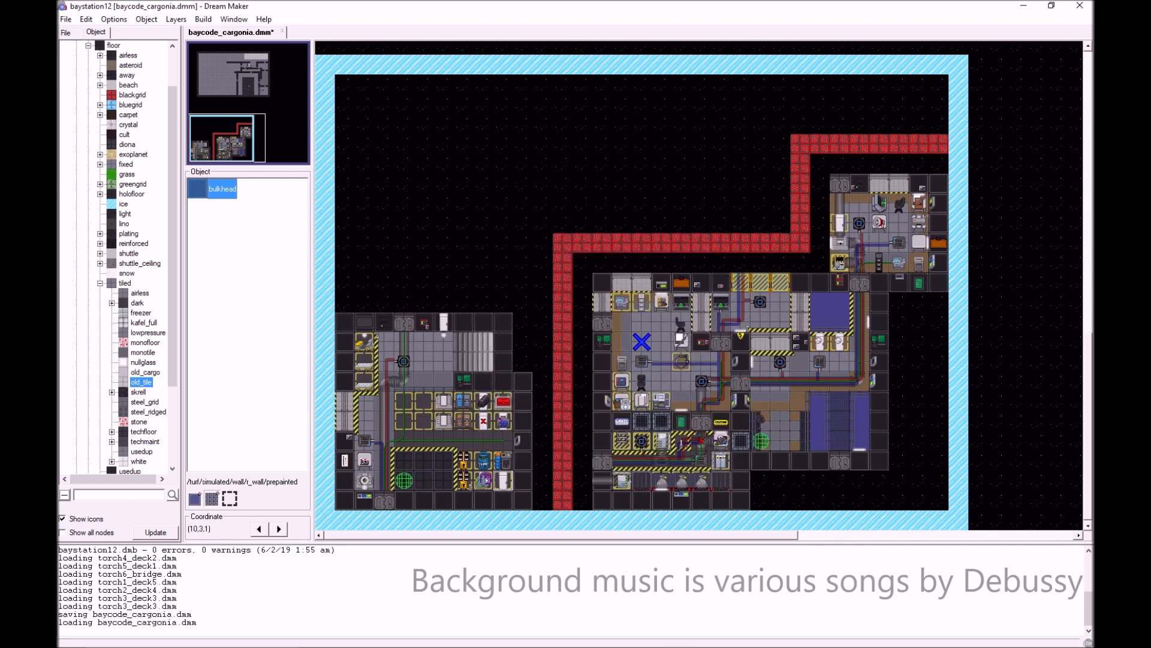
right_click(500, 462)
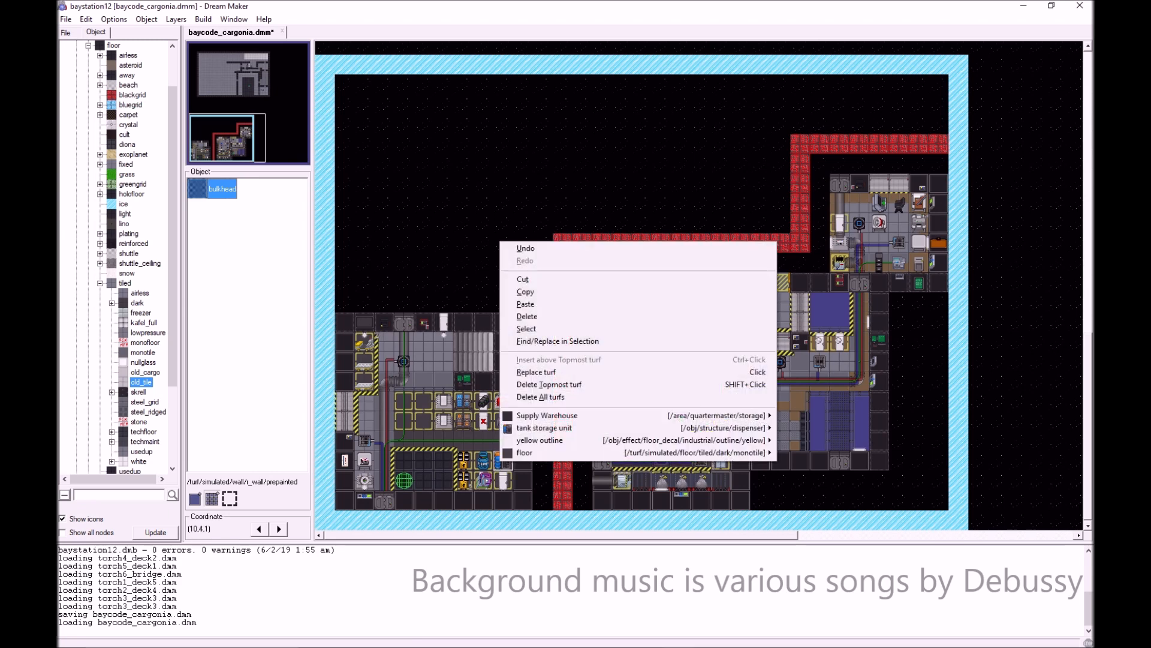
left_click(444, 421)
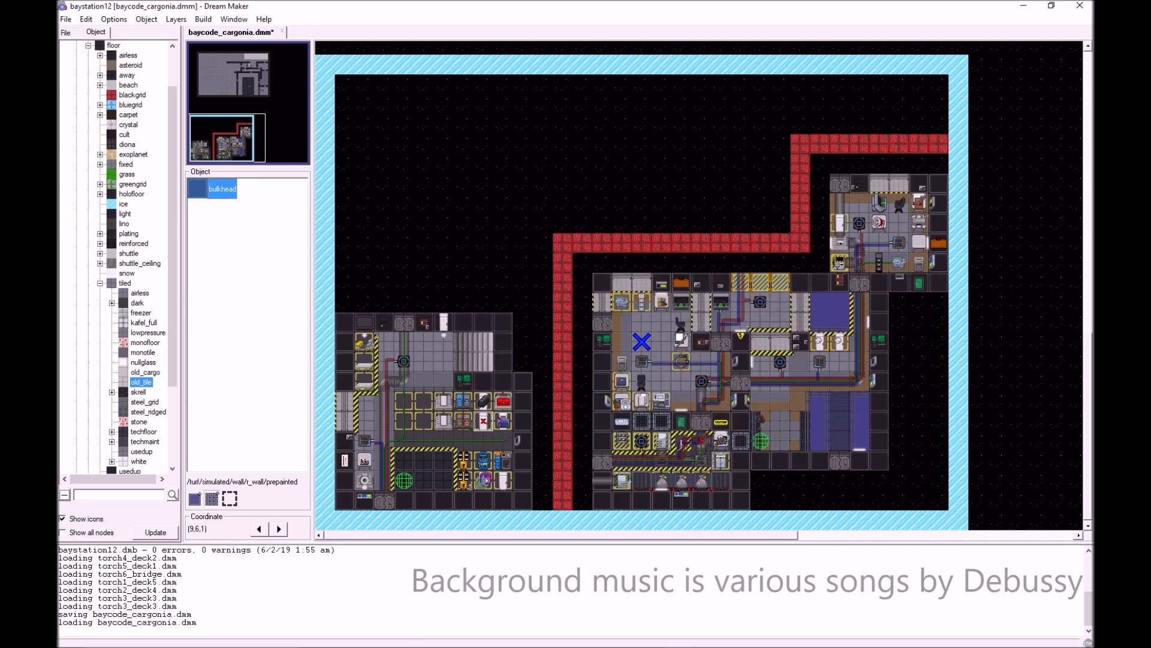
right_click(487, 192)
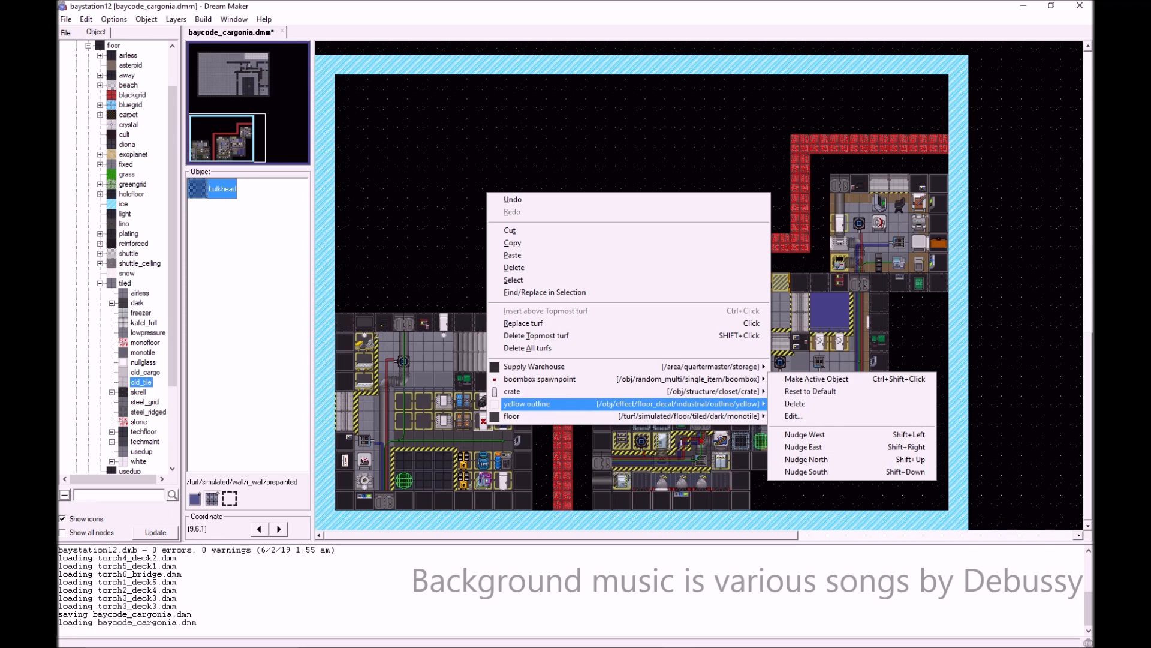
left_click(484, 460)
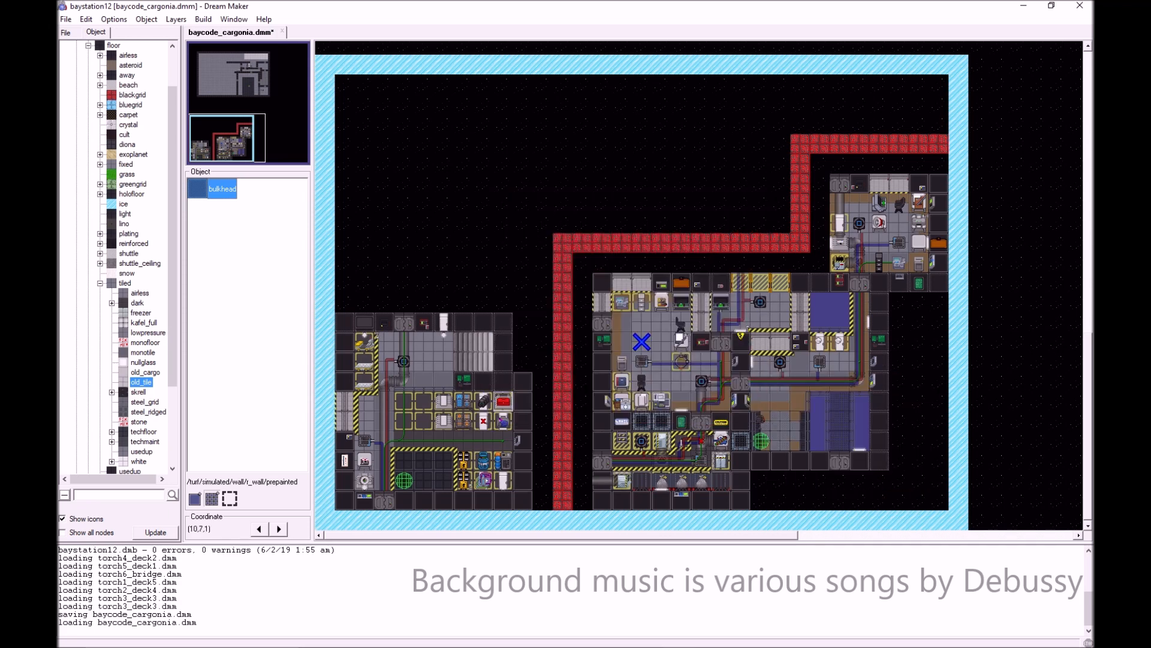
right_click(364, 479)
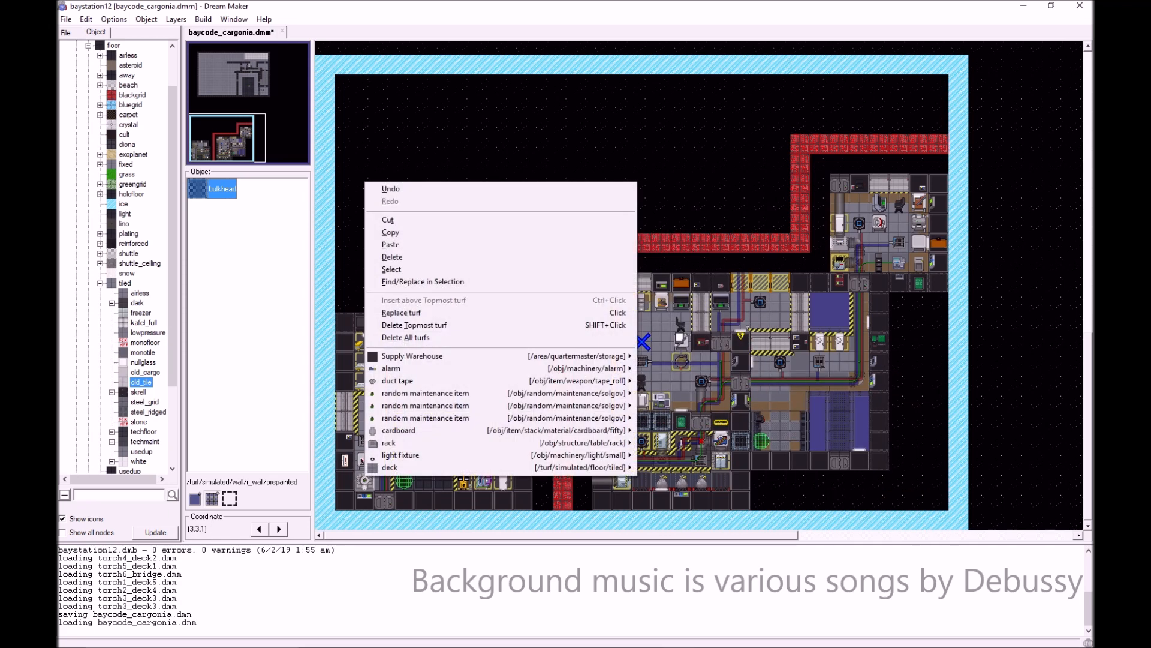
left_click(424, 499)
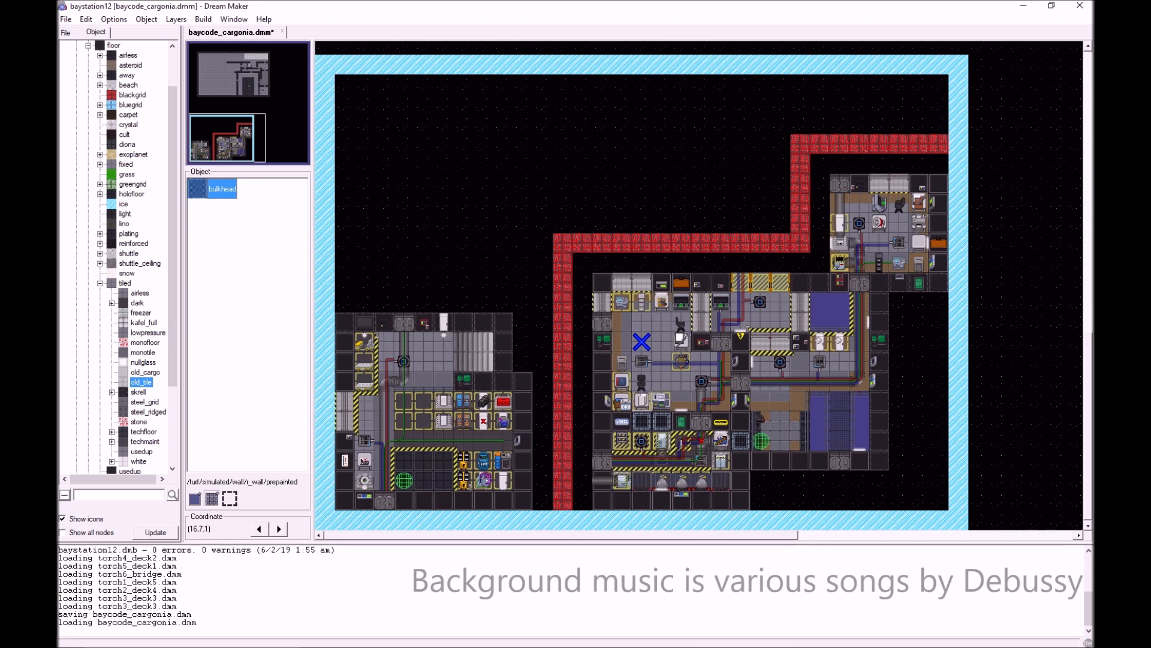
right_click(613, 404)
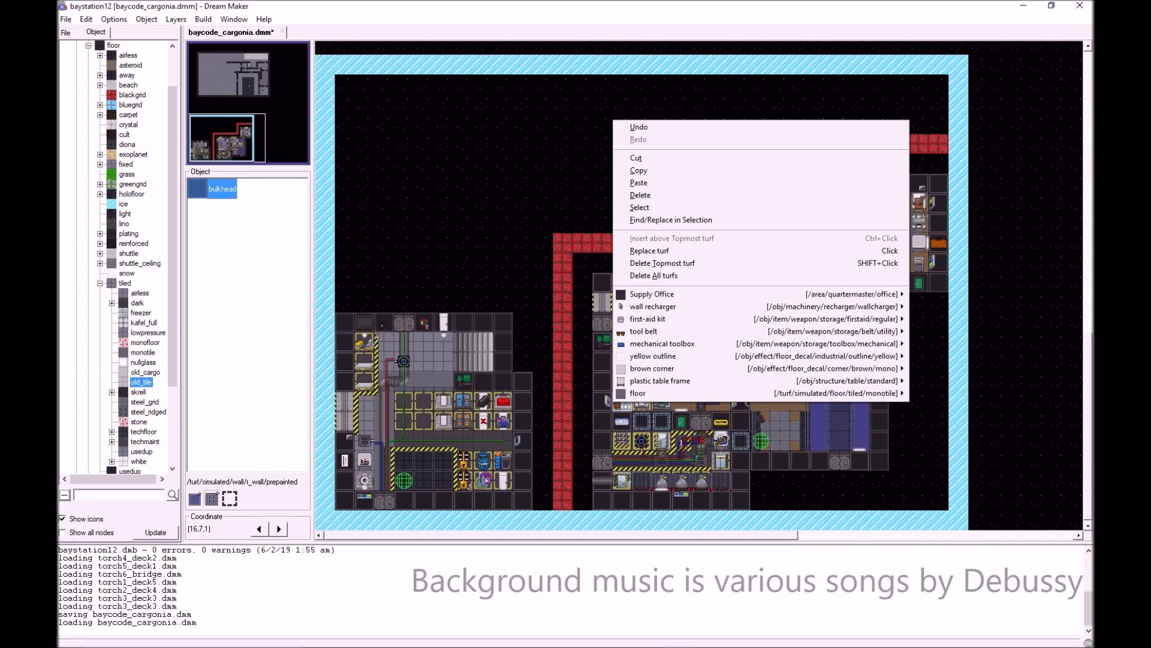
left_click(583, 362)
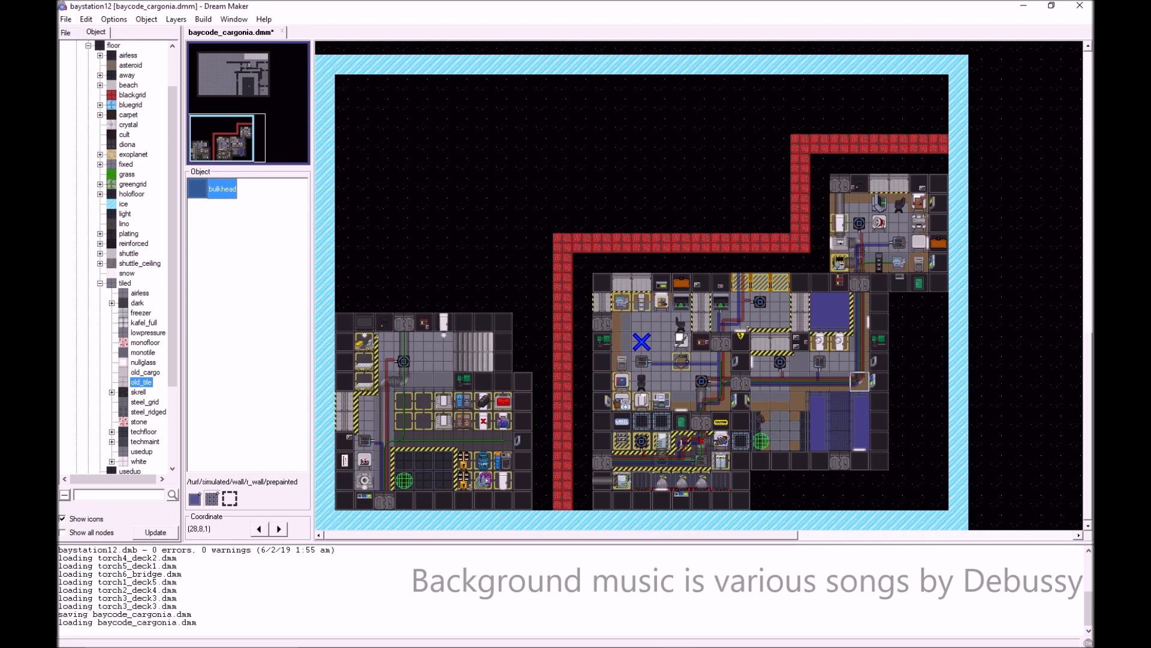
- Build a bulkhead wall one tile west of the new photocopier, from the hangar's north wall row up to the long wall above
scroll(643, 398, "up", 10)
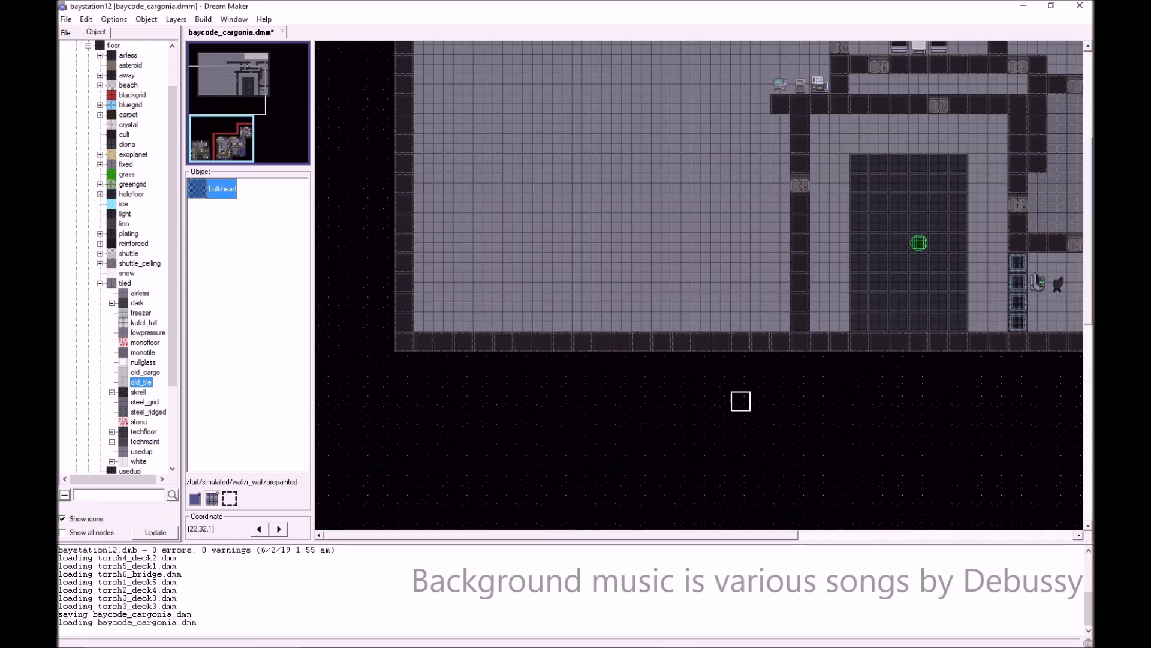
scroll(741, 400, "up", 3)
scroll(721, 401, "right", 3)
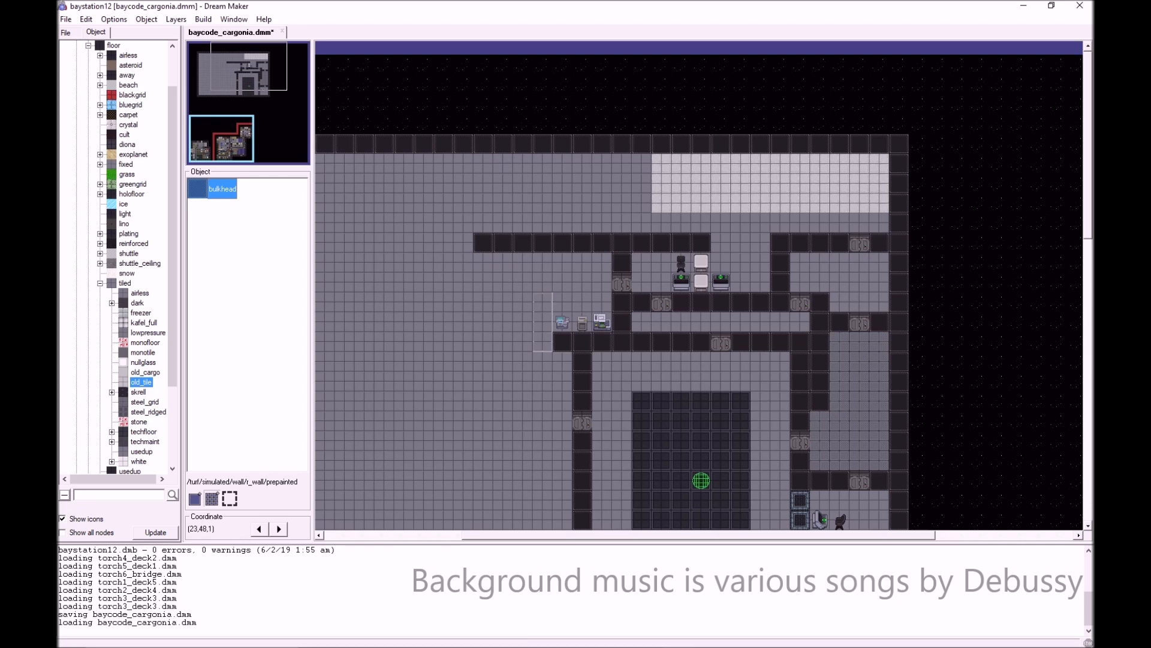
left_click_drag(542, 303, 543, 262)
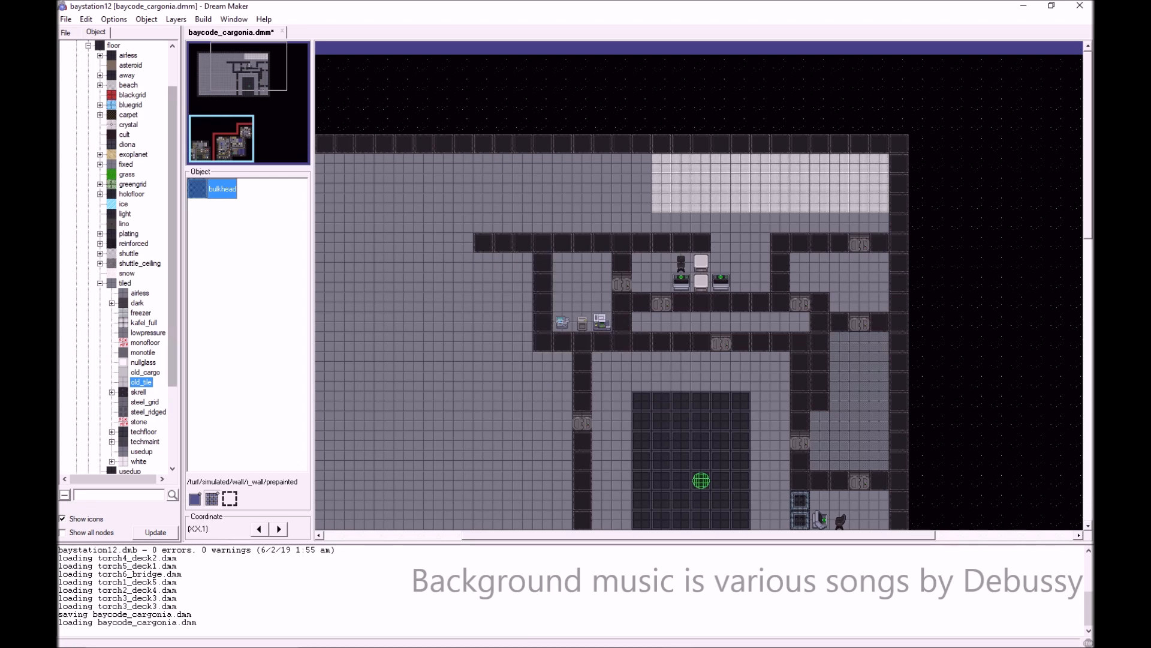
- Collapse the object tree and show the area layer on the map
scroll(114, 258, "up", 2)
left_click(65, 76)
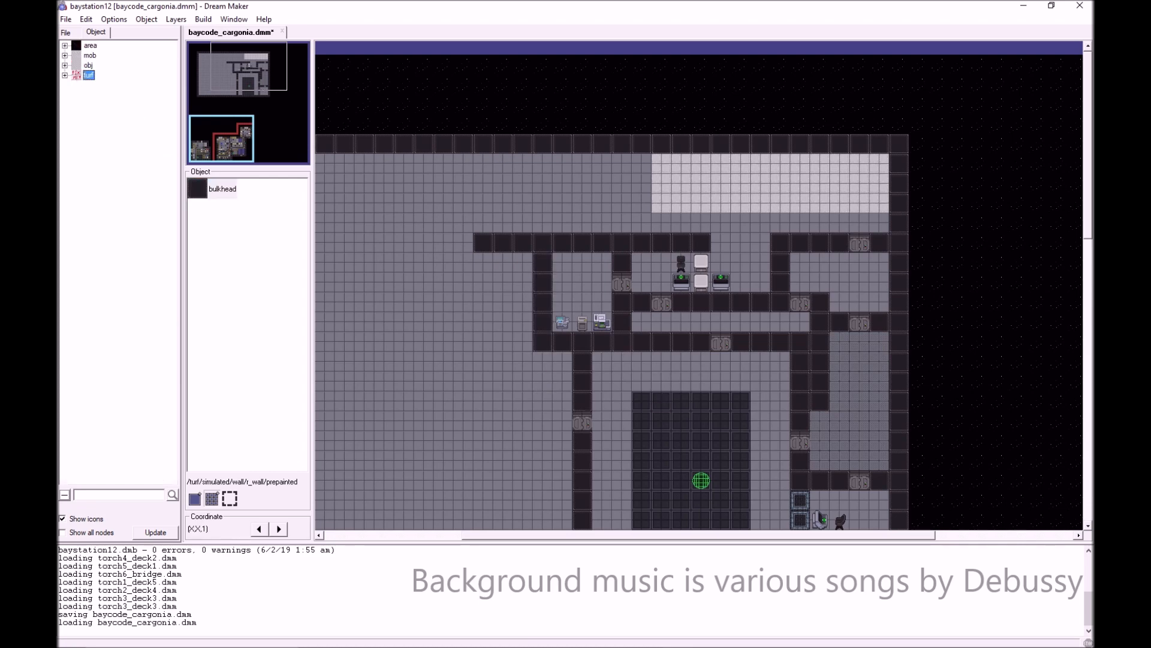
left_click(64, 45)
left_click(65, 46)
left_click(175, 20)
left_click(192, 51)
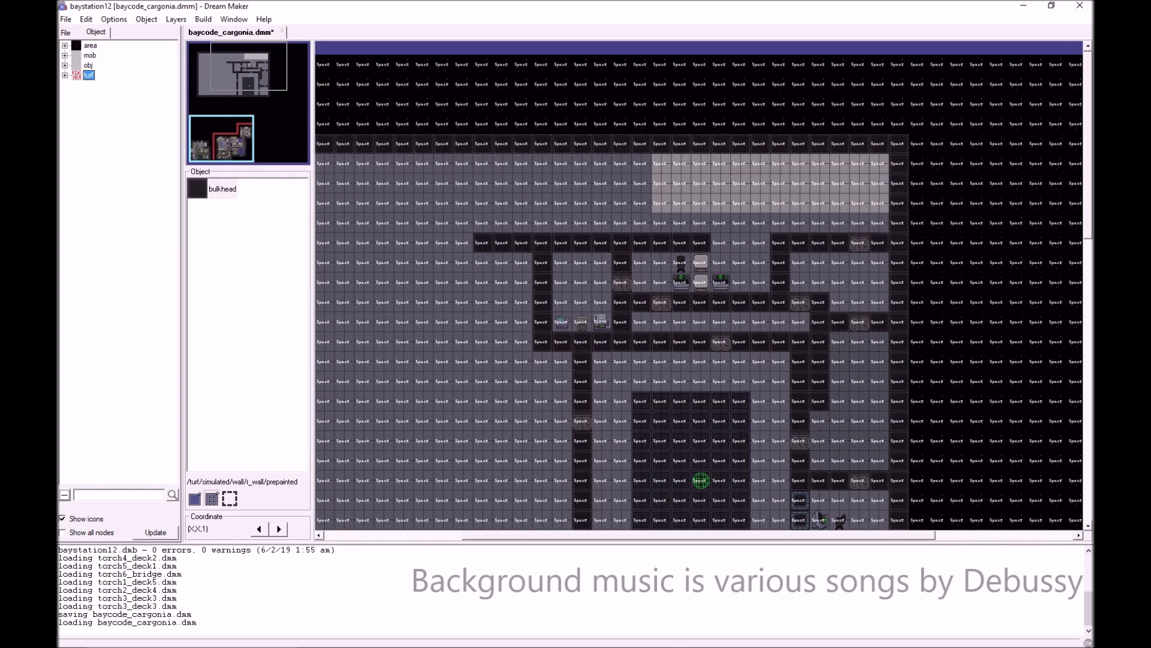
- Make the existing department's Supply Upper Warehouse area the active object and check which area its yellow hallway tiles belong to
scroll(516, 384, "down", 7)
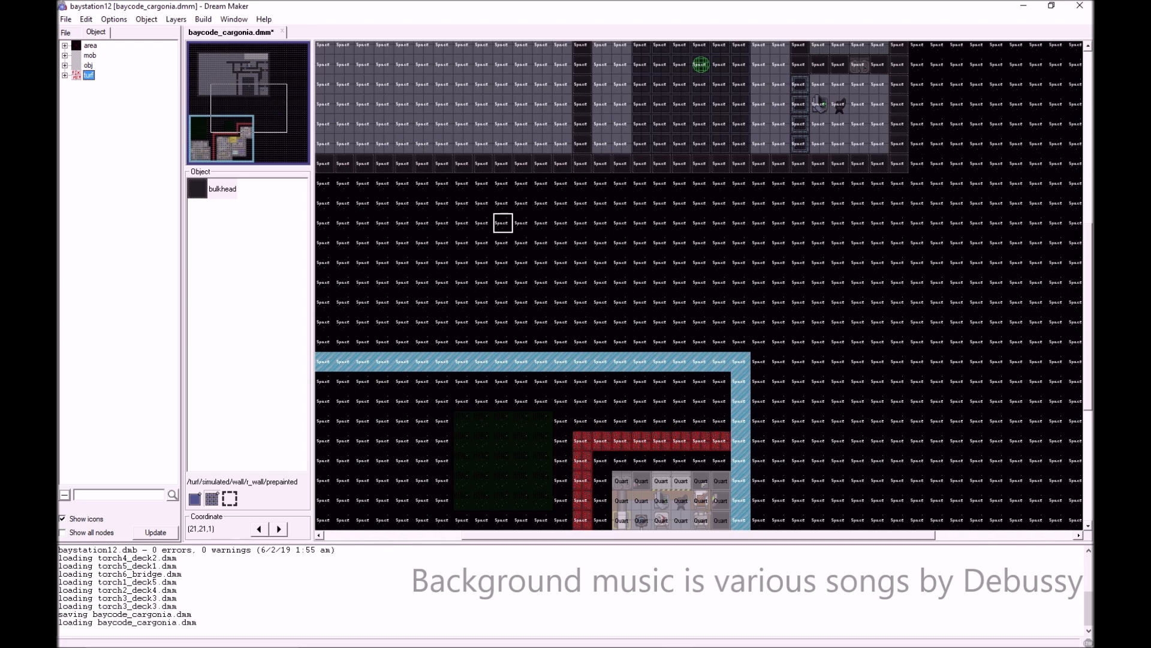
scroll(502, 223, "down", 5)
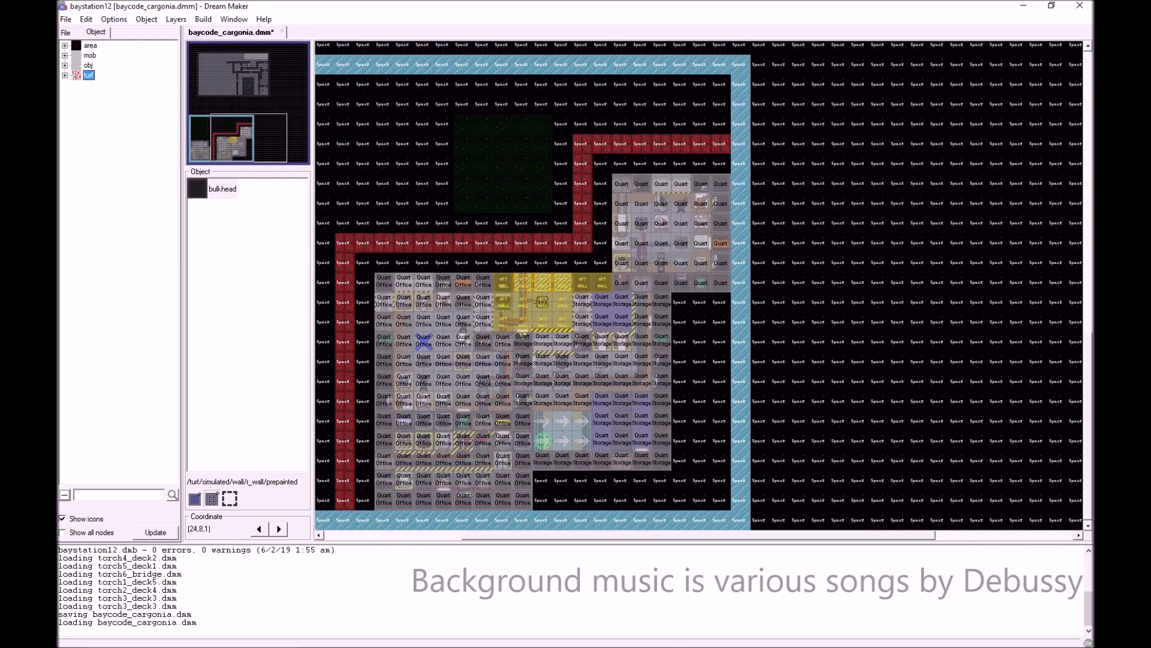
scroll(560, 380, "up", 12)
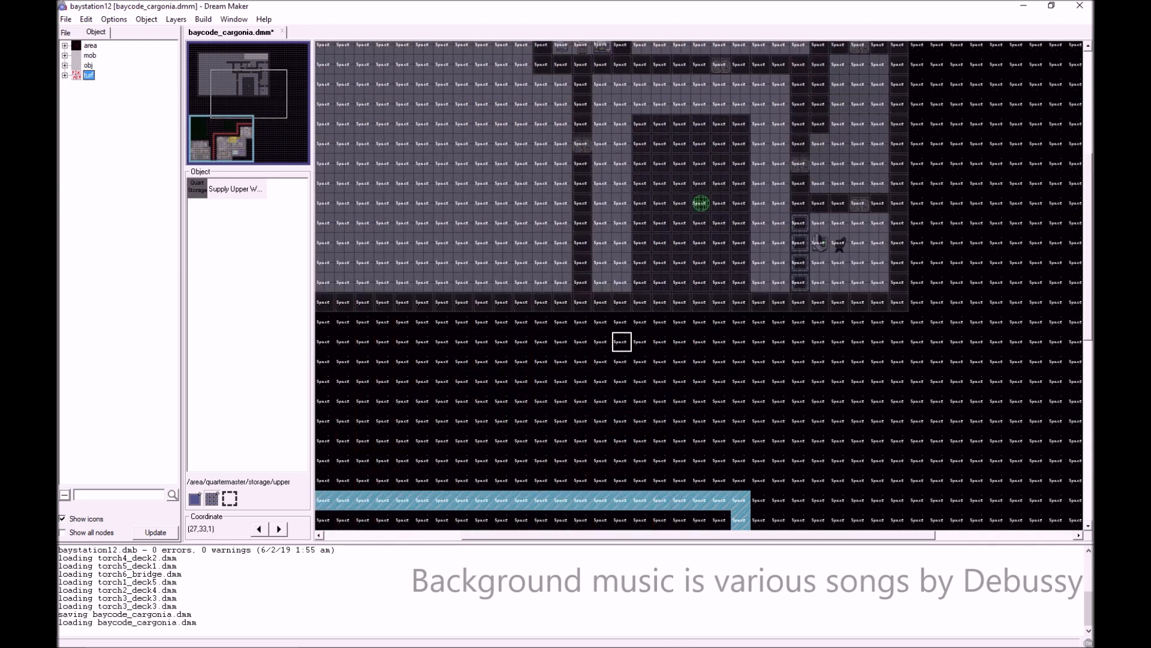
scroll(680, 400, "up", 1)
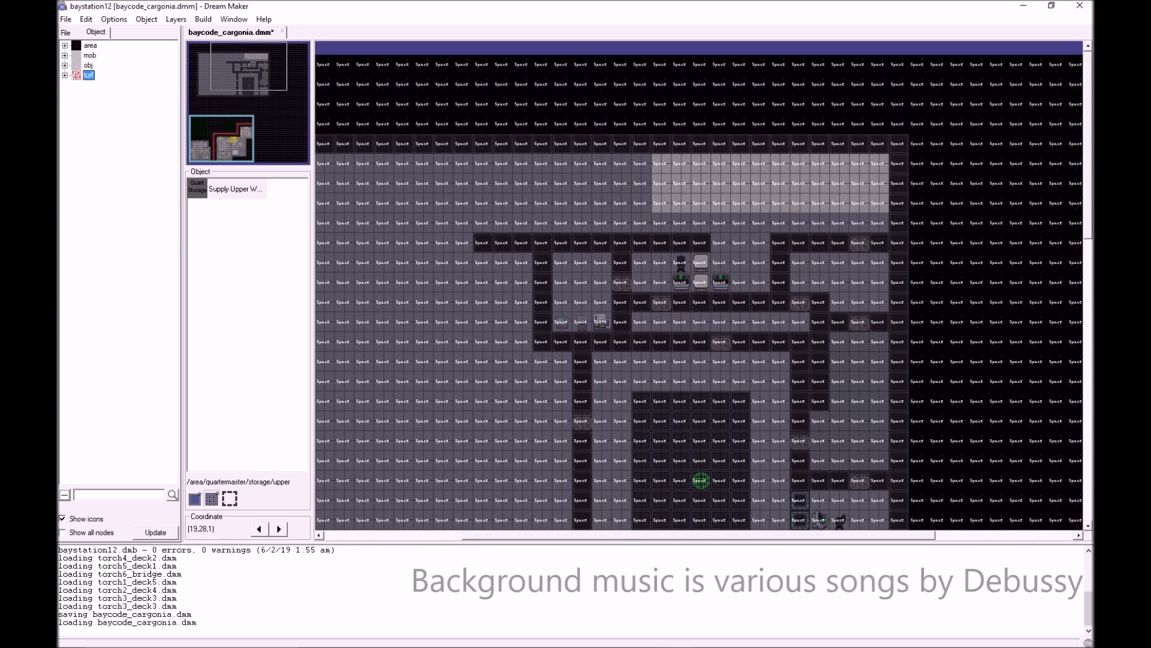
left_click(232, 142)
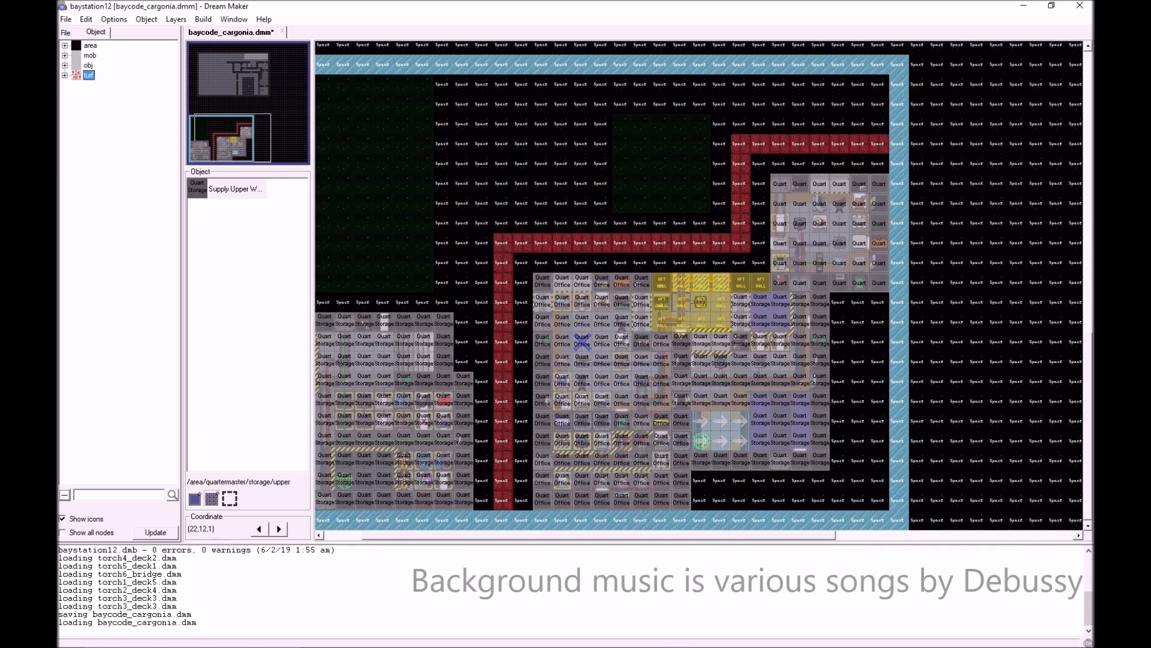
right_click(709, 310)
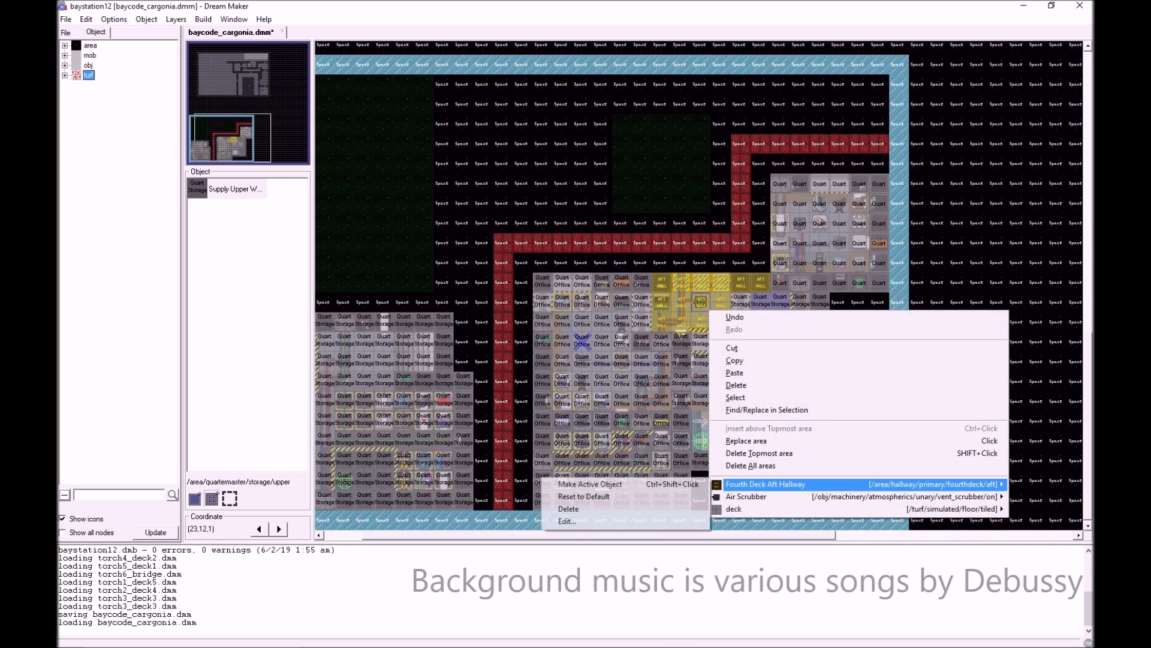
left_click(682, 321)
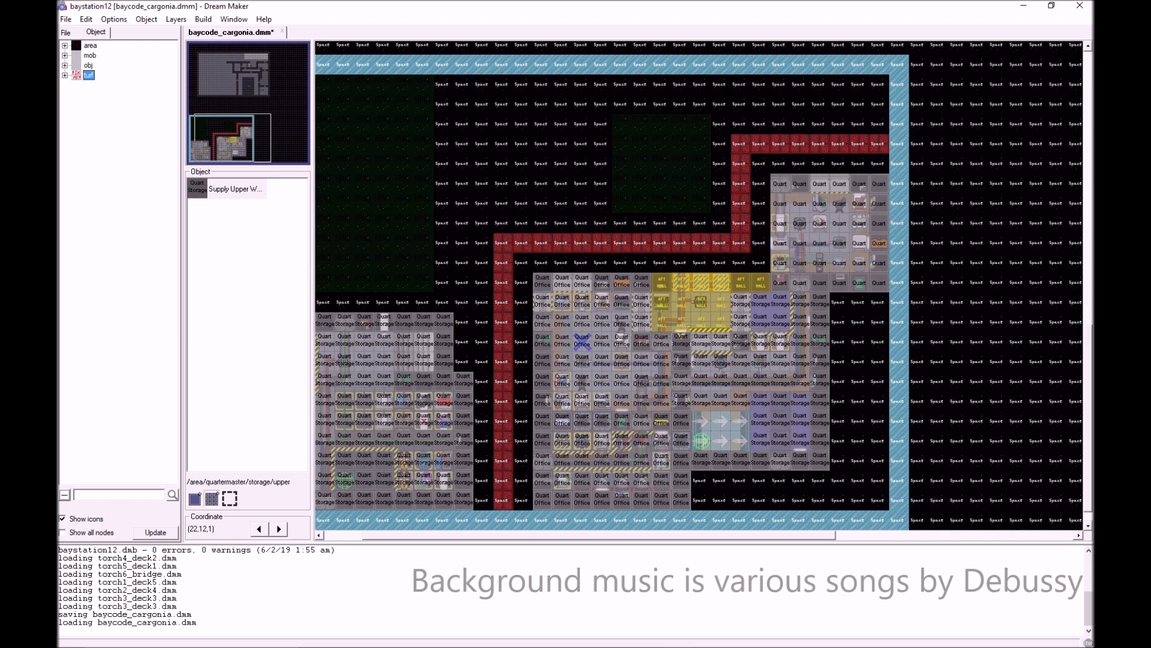
scroll(682, 341, "up", 15)
scroll(720, 479, "up", 5)
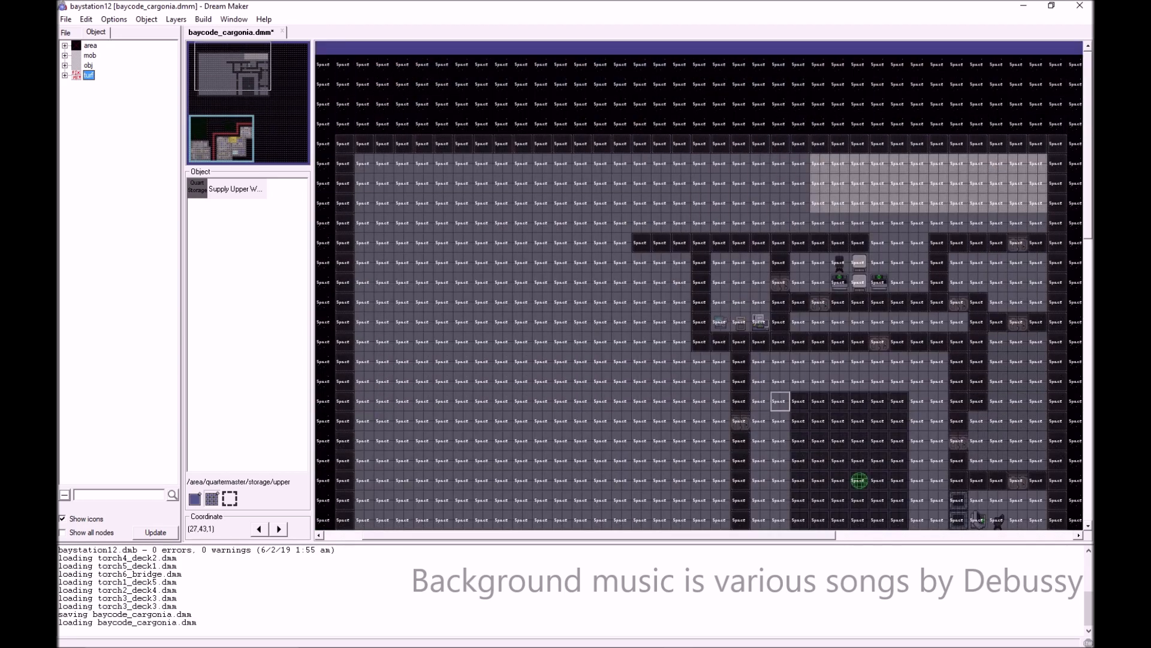
- Assign the Supply Upper Warehouse area to the new rooms and corridor north of the hangar, including the two westernmost wall tiles below them
left_click_drag(918, 243, 858, 342)
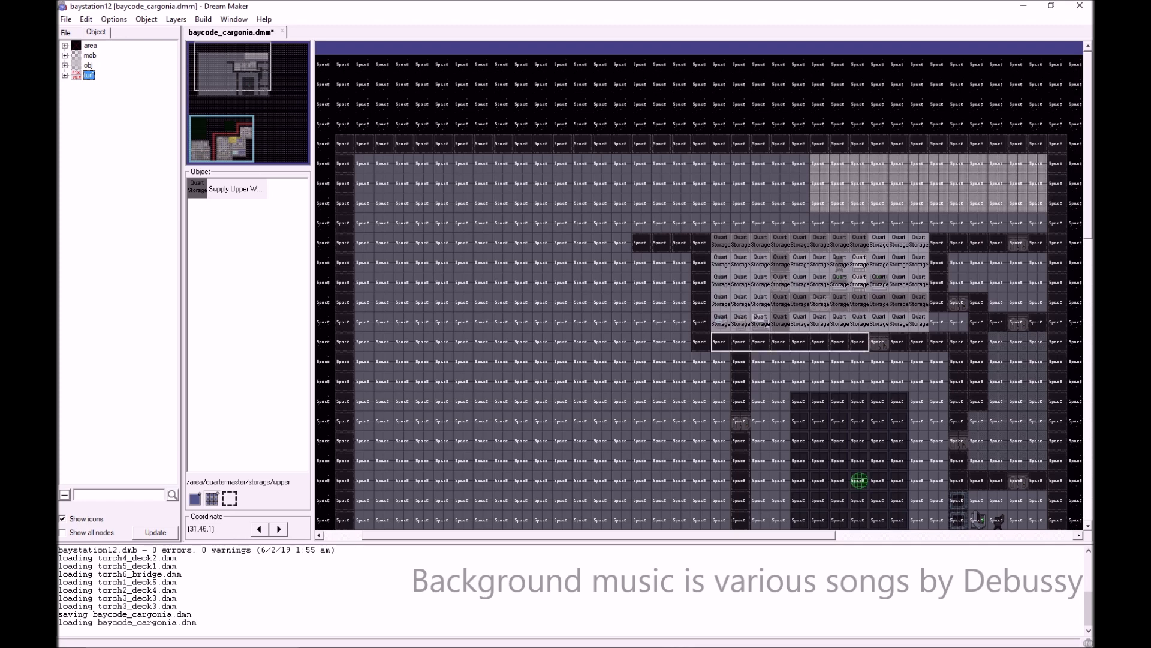
right_click(860, 347)
left_click(839, 323)
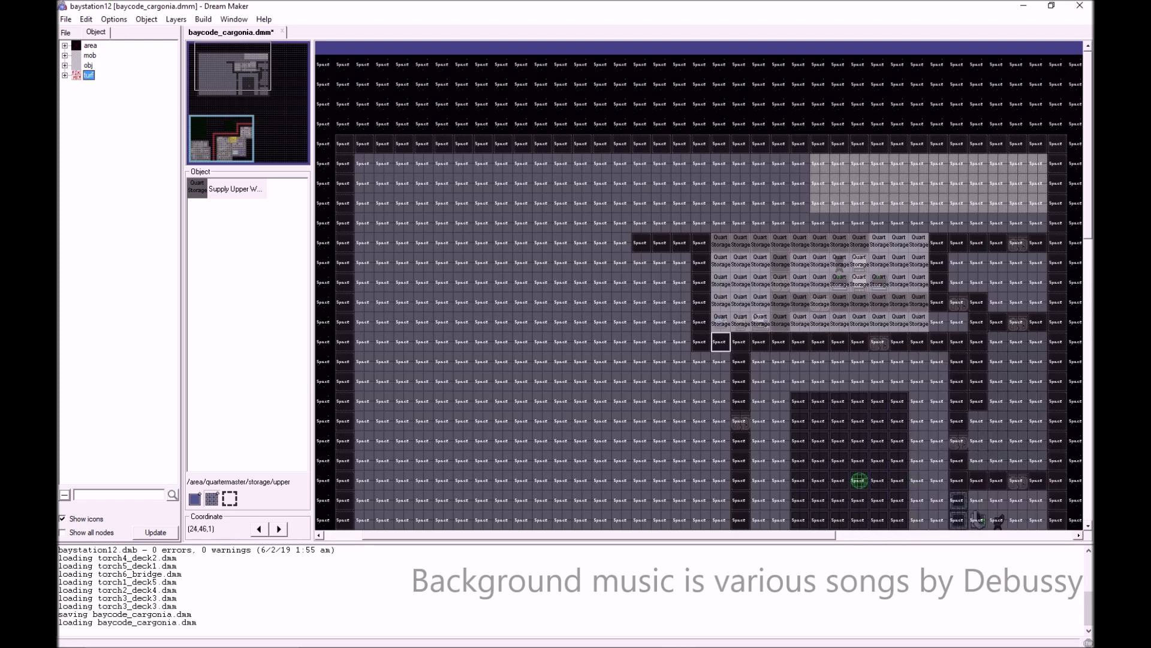
- Extend the Supply Upper Warehouse area over the side rooms east of the hangar, down to the south outer wall
scroll(820, 382, "right", 4)
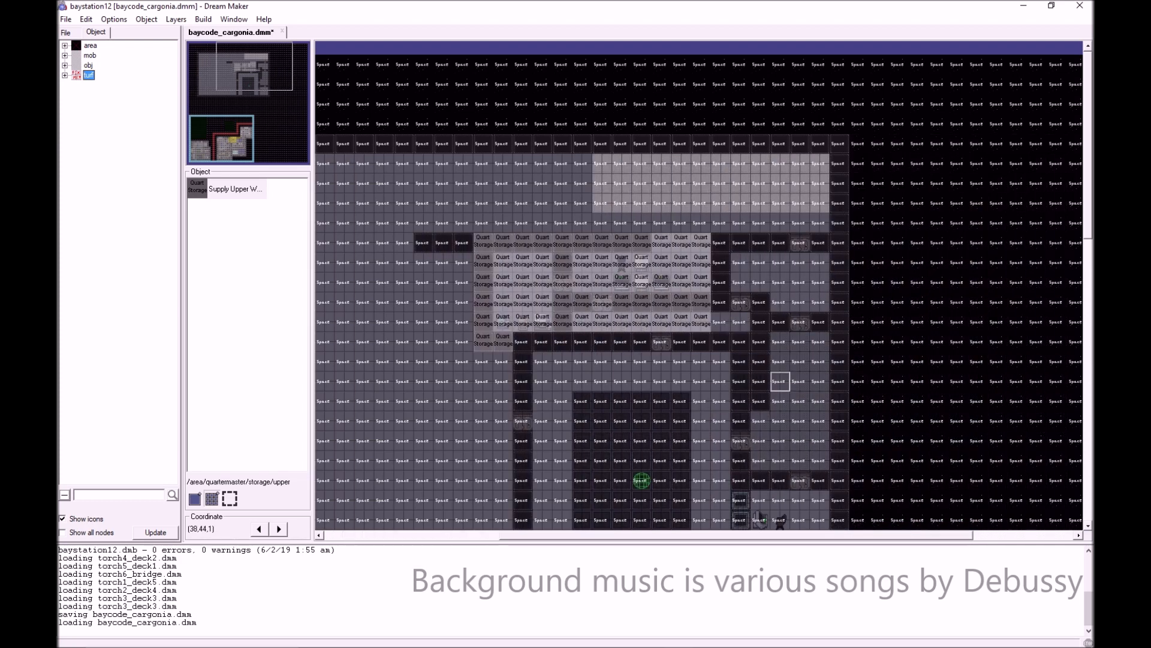
left_click_drag(721, 242, 761, 460)
scroll(761, 461, "down", 4)
left_click_drag(819, 242, 760, 322)
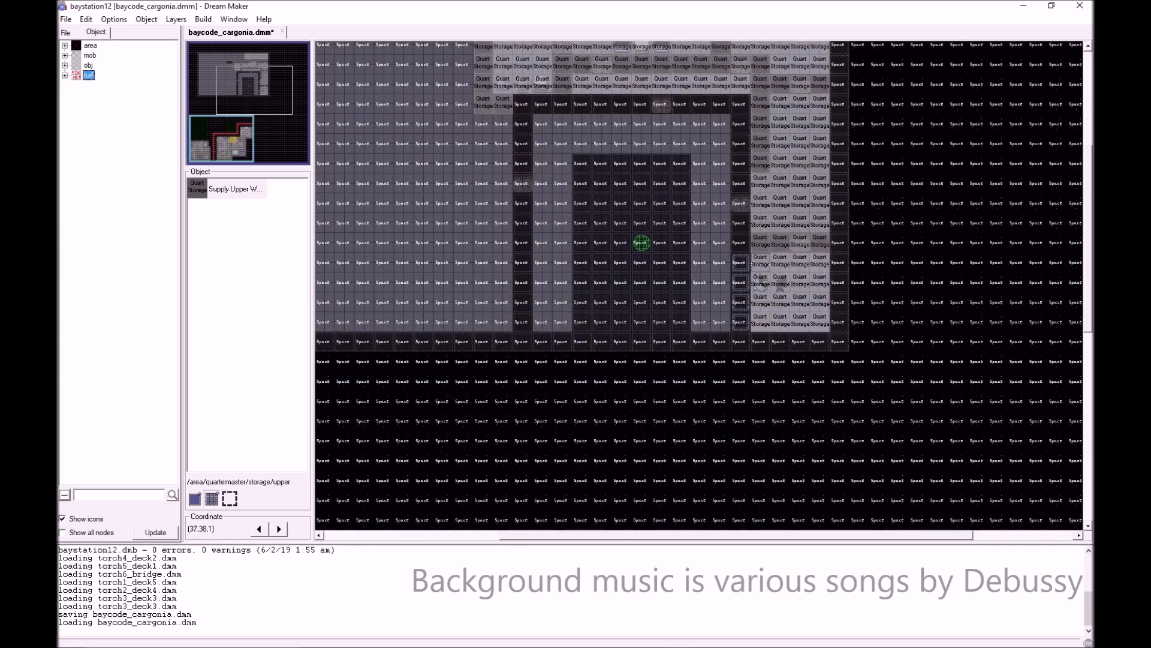
- Inspect the objects on the existing Supply Upper Warehouse tile that holds the east wall's APC
scroll(682, 361, "down", 7)
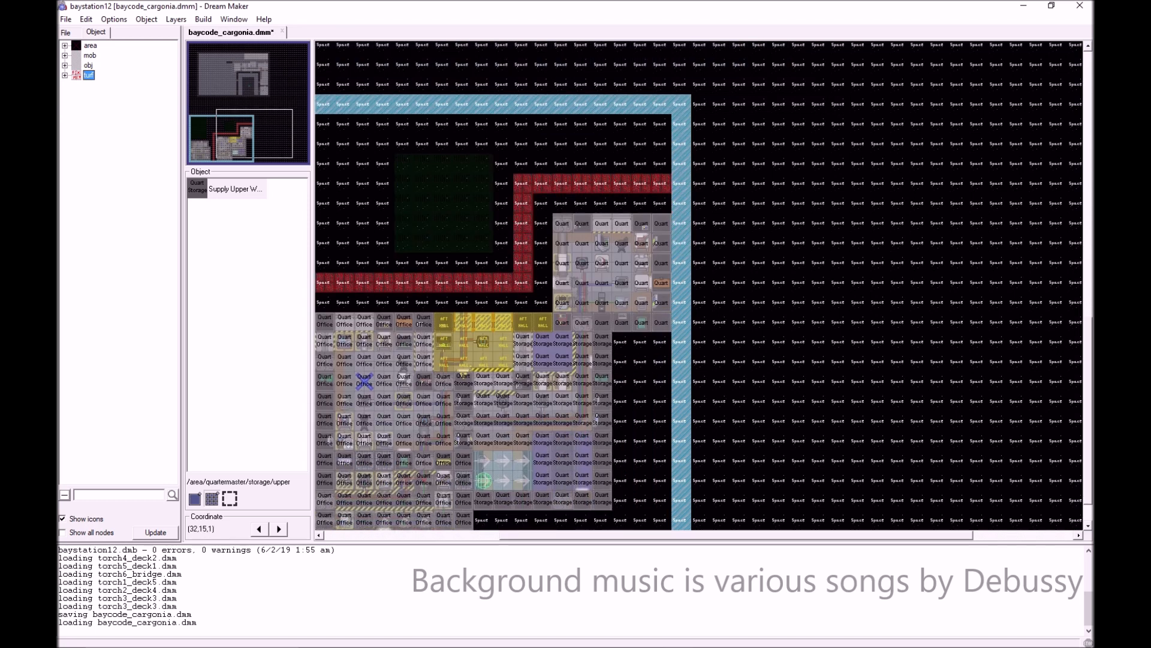
right_click(587, 406)
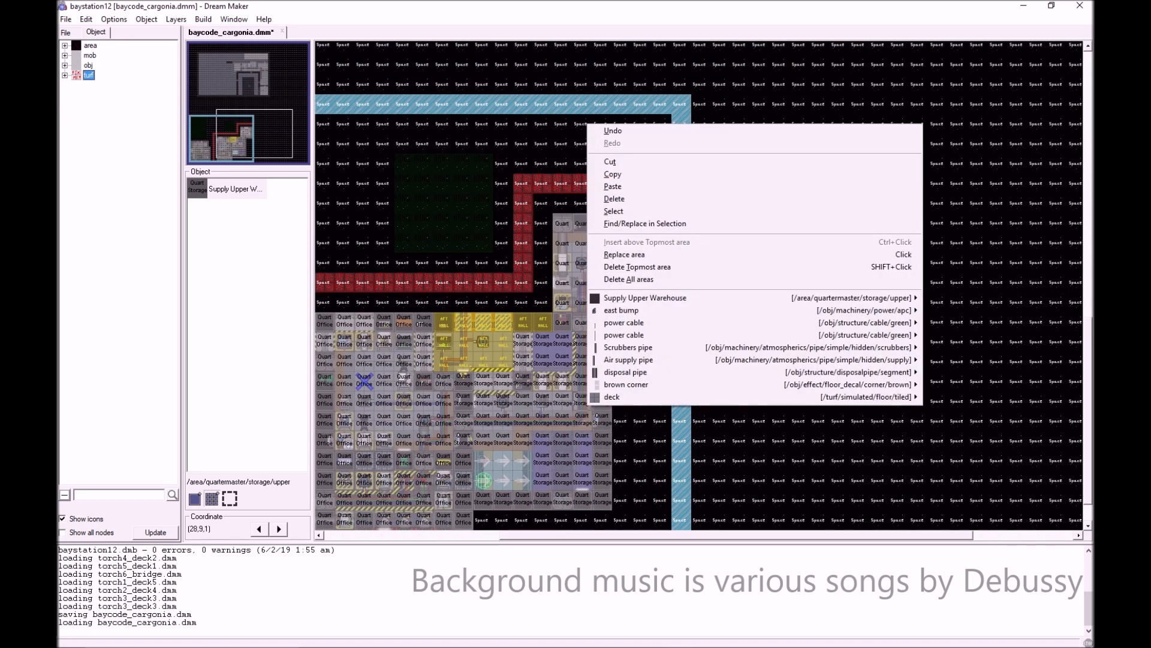
- Make the upper warehouse's east bump APC the active object and hide the area layer
mouse_move(762, 311)
left_click(959, 310)
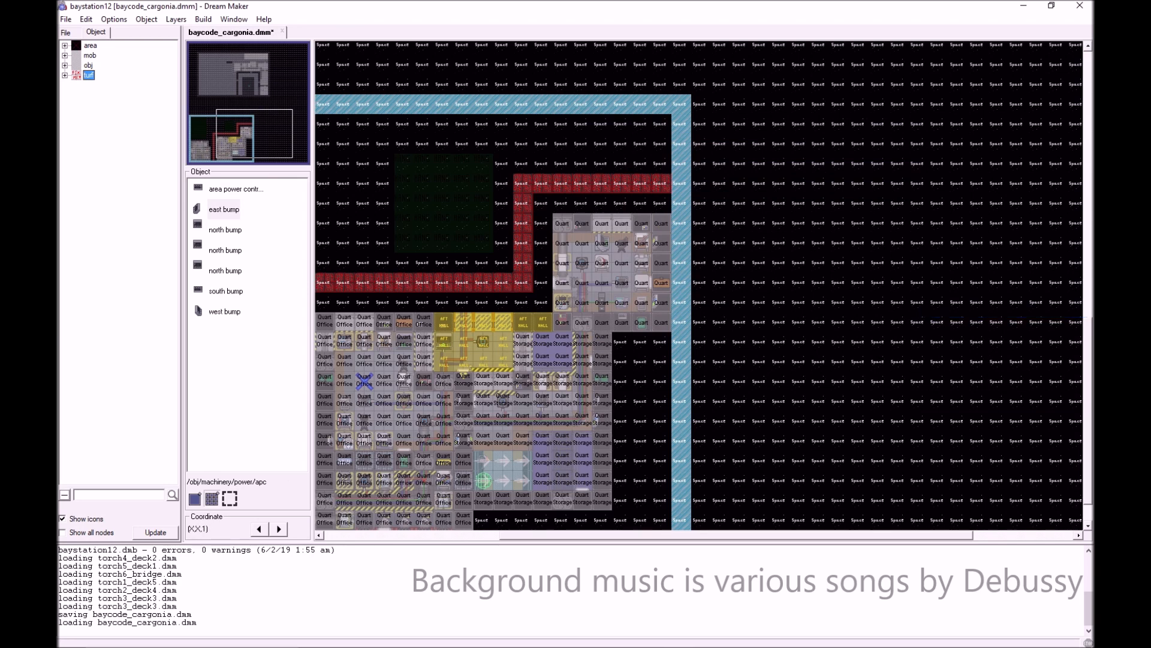
left_click(176, 18)
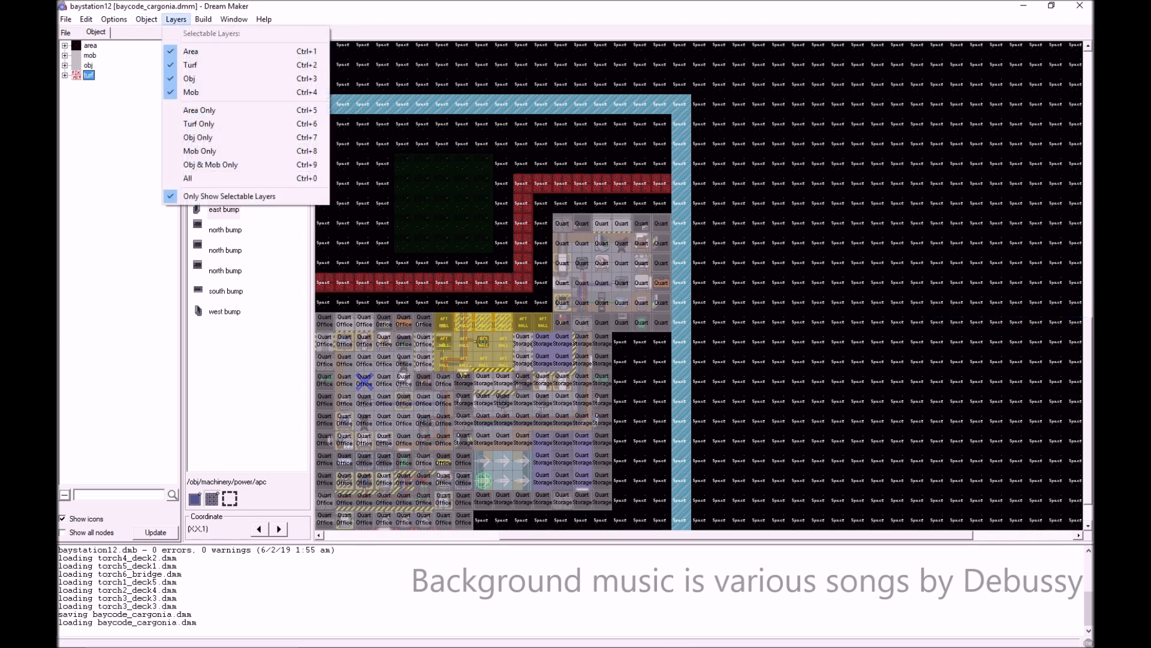
left_click(180, 47)
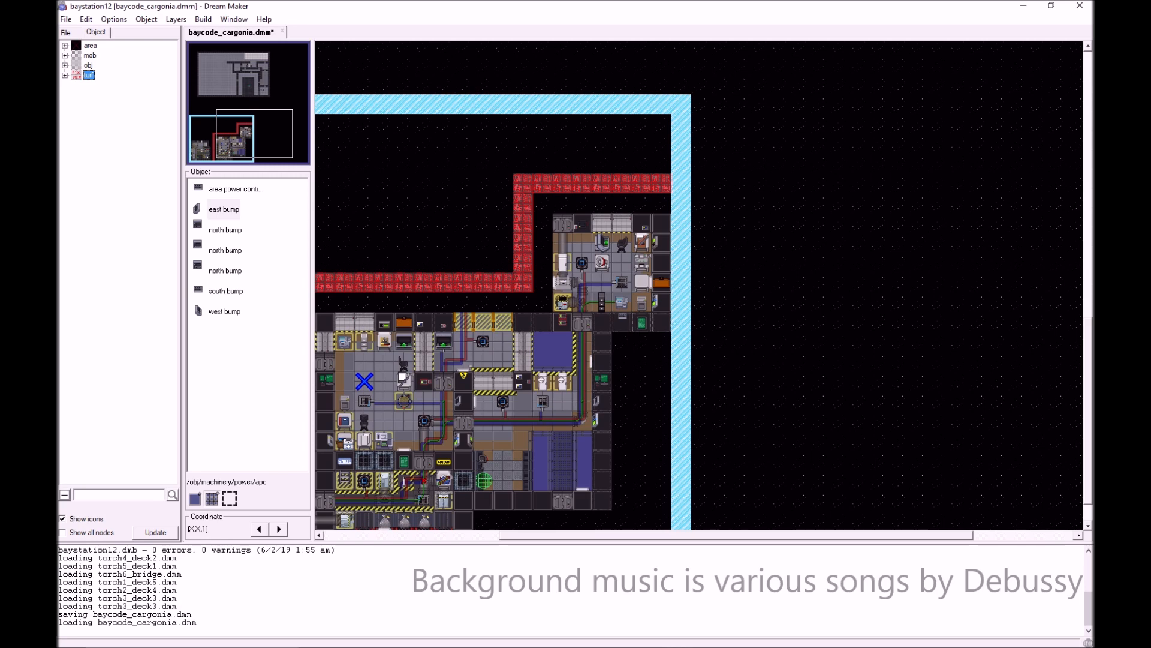
- Place a west bump APC on the west wall of the small office above the elevator room
scroll(662, 401, "up", 10)
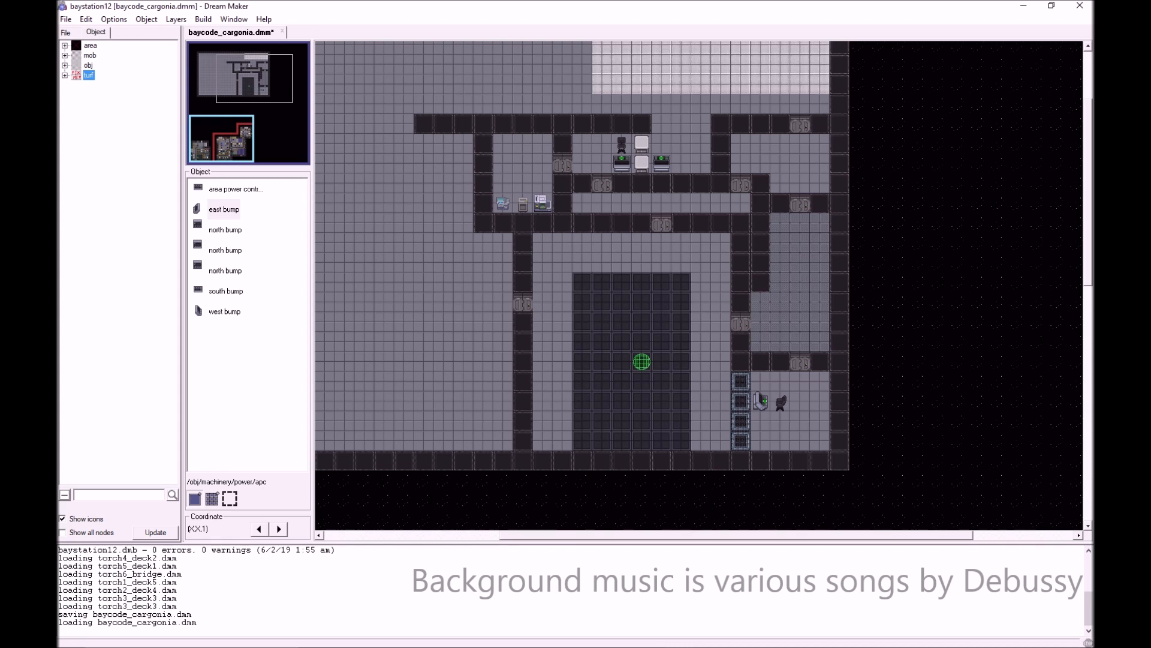
left_click(224, 311)
scroll(566, 372, "up", 6)
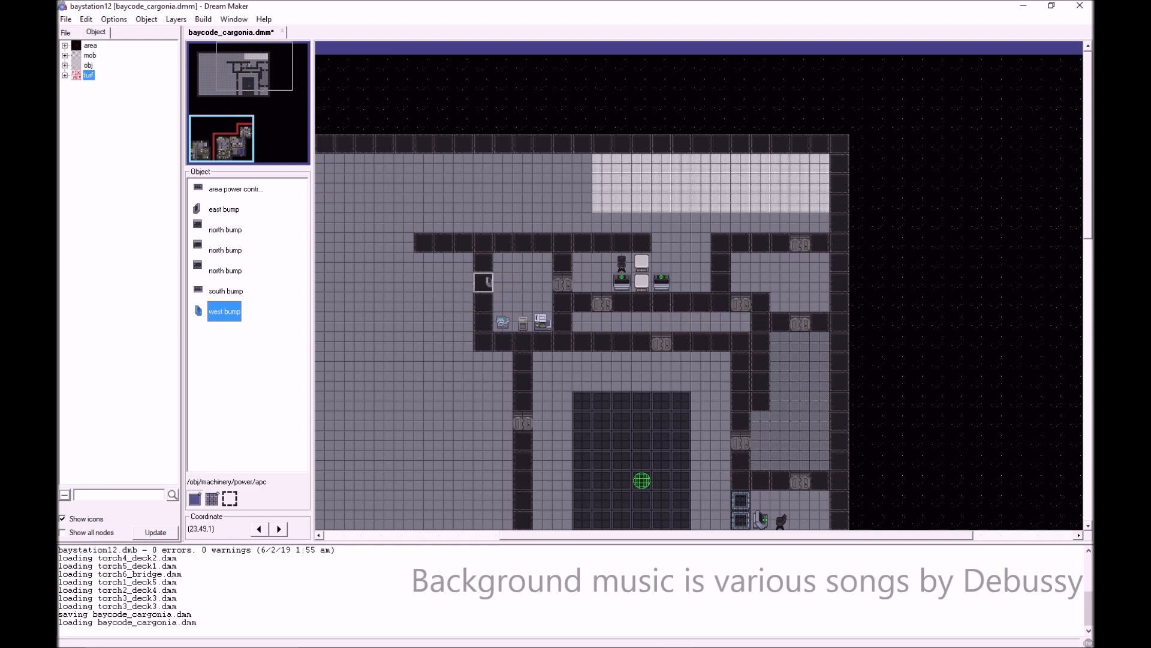
- Examine the pixel offset variables of the west bump APC placed in the small office
right_click(506, 287)
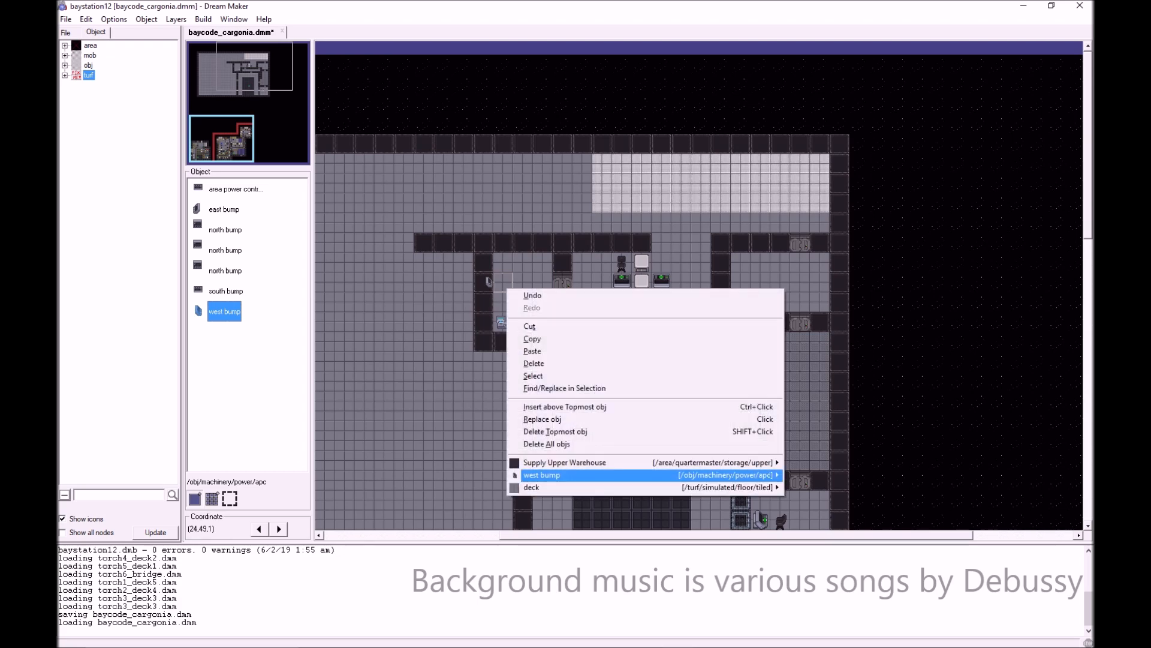
mouse_move(599, 475)
left_click(810, 512)
scroll(572, 319, "down", 6)
scroll(571, 319, "down", 15)
scroll(571, 319, "up", 10)
scroll(571, 319, "down", 10)
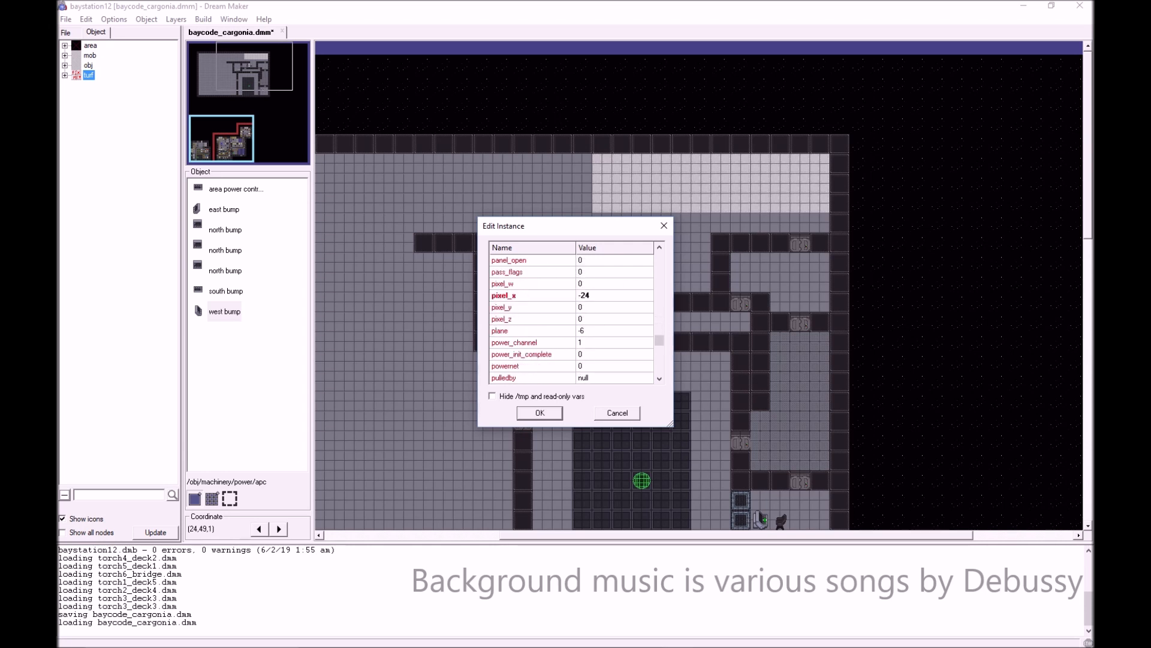
key("Return")
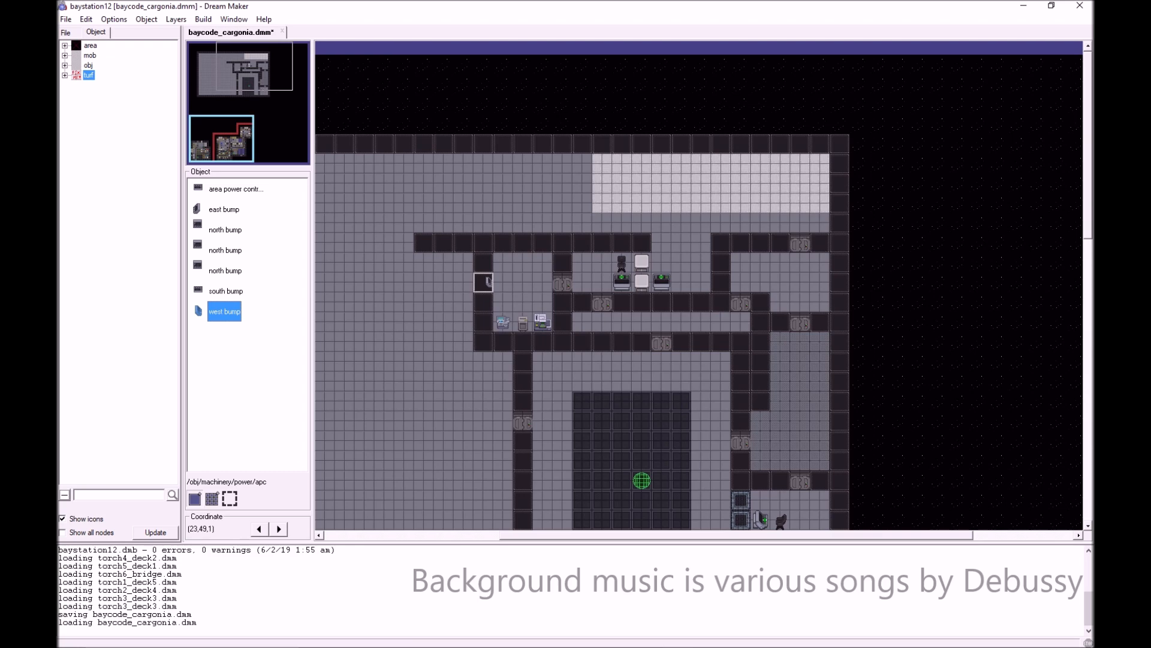
right_click(501, 286)
mouse_move(600, 472)
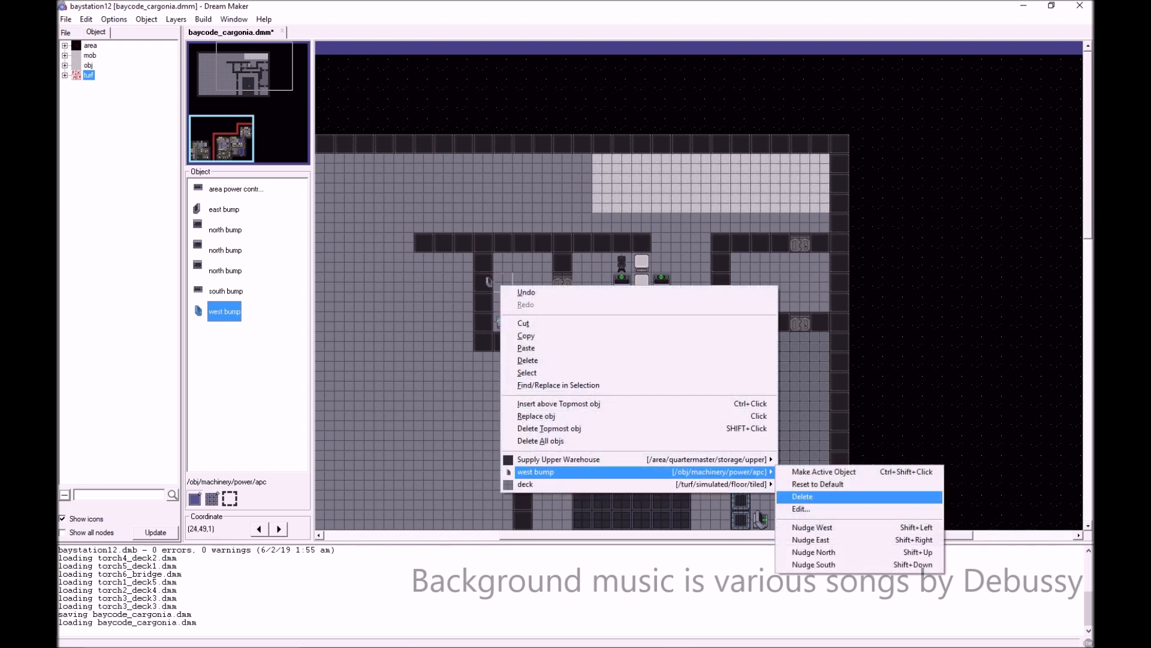
left_click(801, 508)
scroll(572, 317, "down", 12)
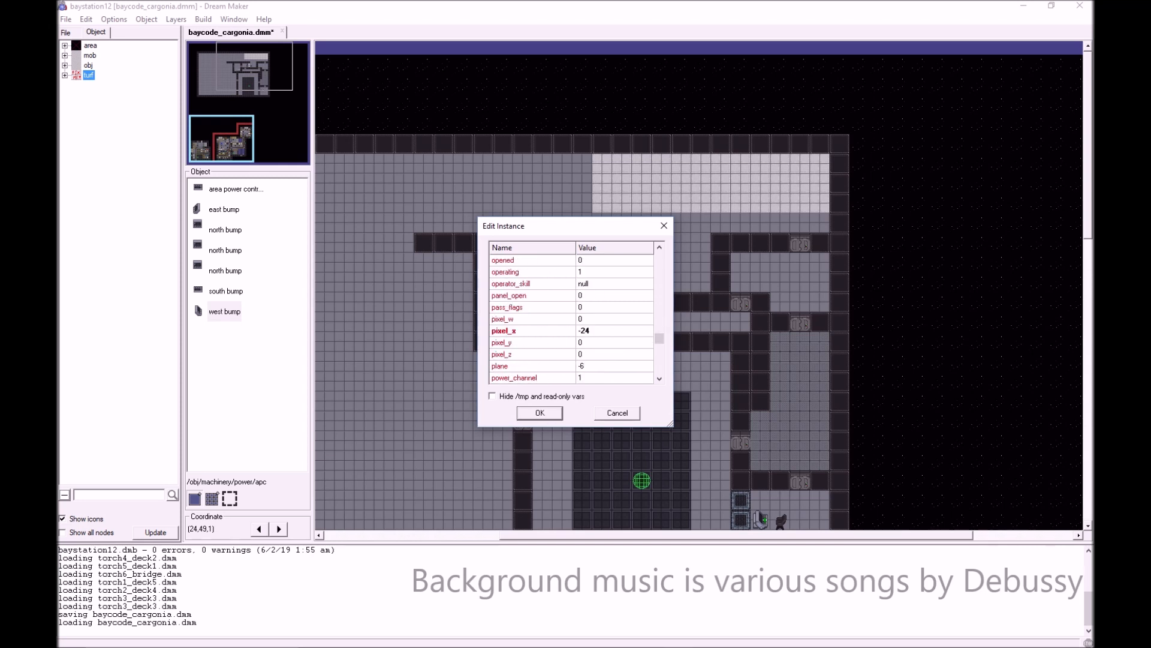
left_click(617, 412)
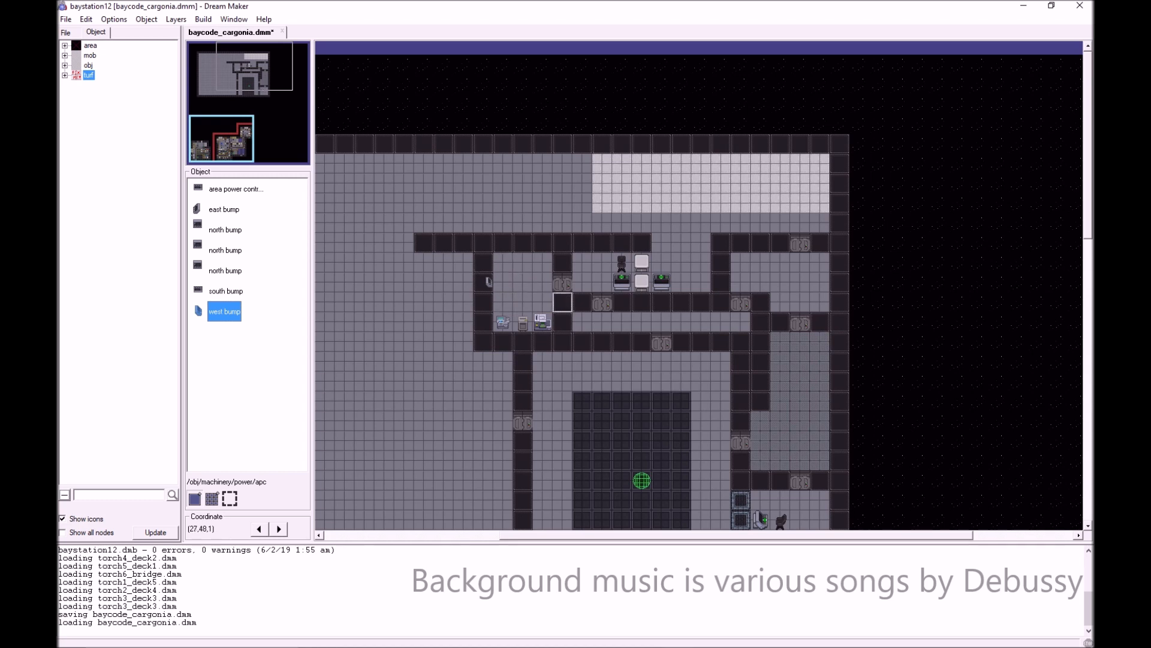
- Pick up the dark floor turf from the reference cargo map and block-fill the strip east of the elevator pad with it
scroll(662, 421, "down", 4)
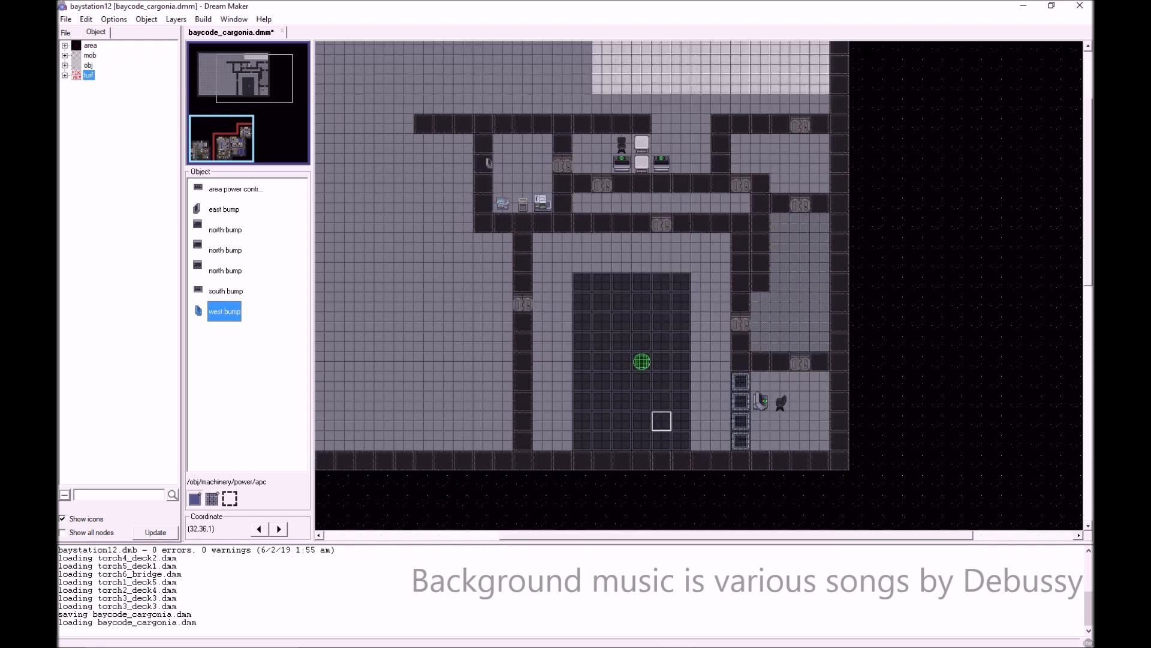
scroll(642, 302, "down", 9)
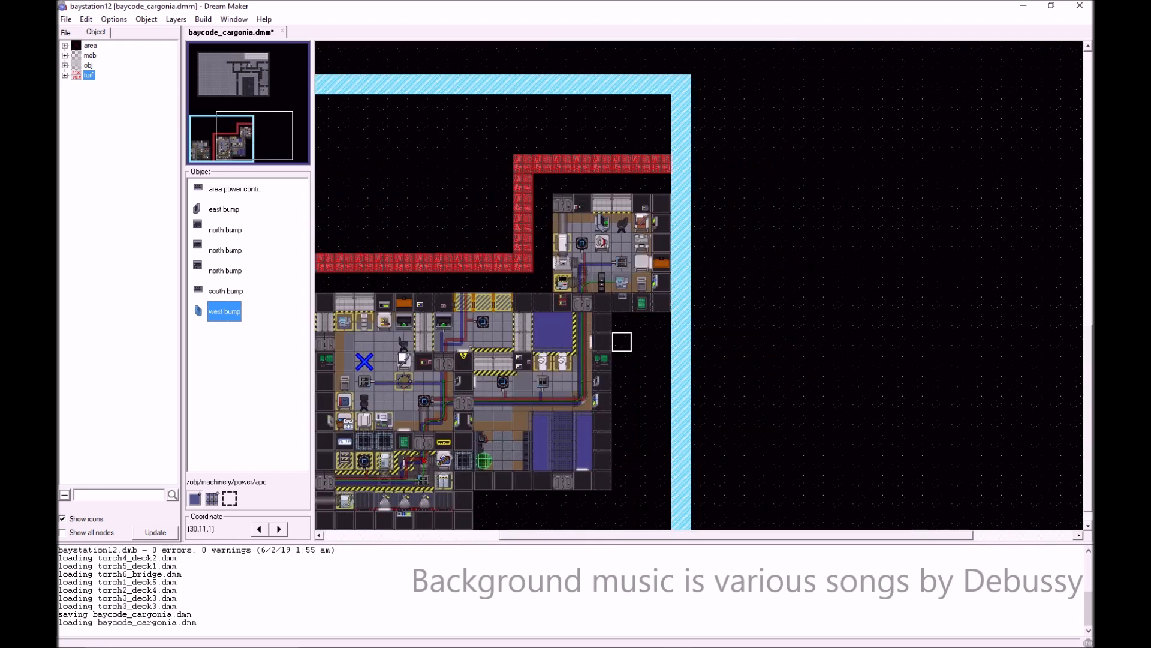
scroll(582, 421, "left", 4)
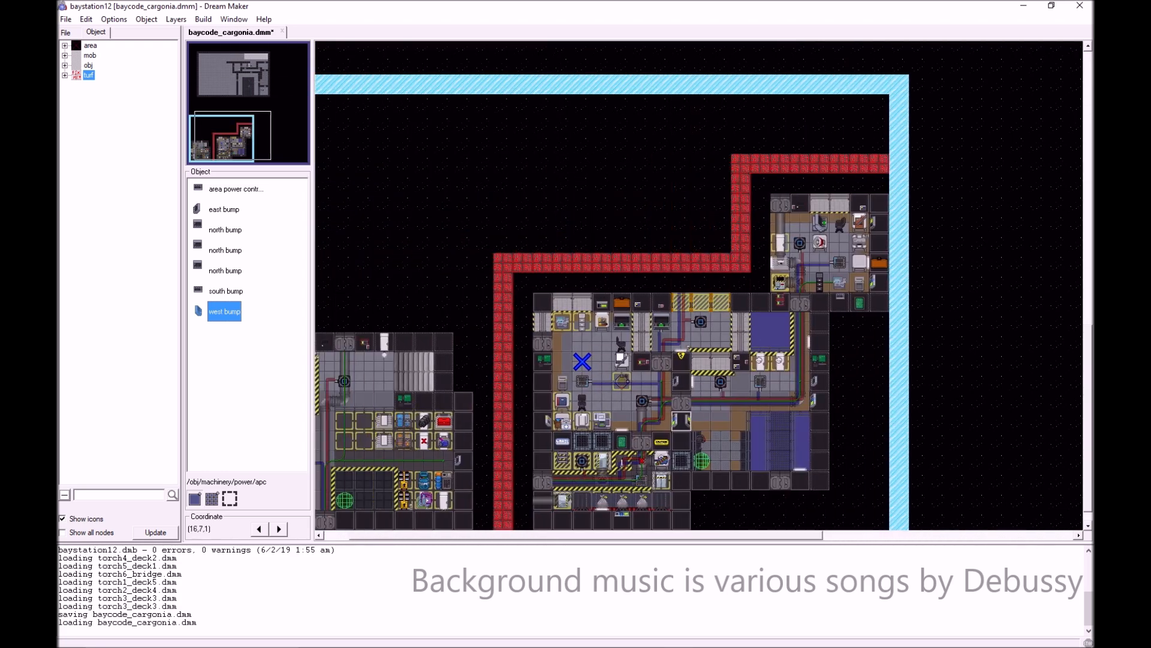
right_click(449, 466)
mouse_move(660, 457)
left_click(720, 457)
scroll(689, 450, "up", 11)
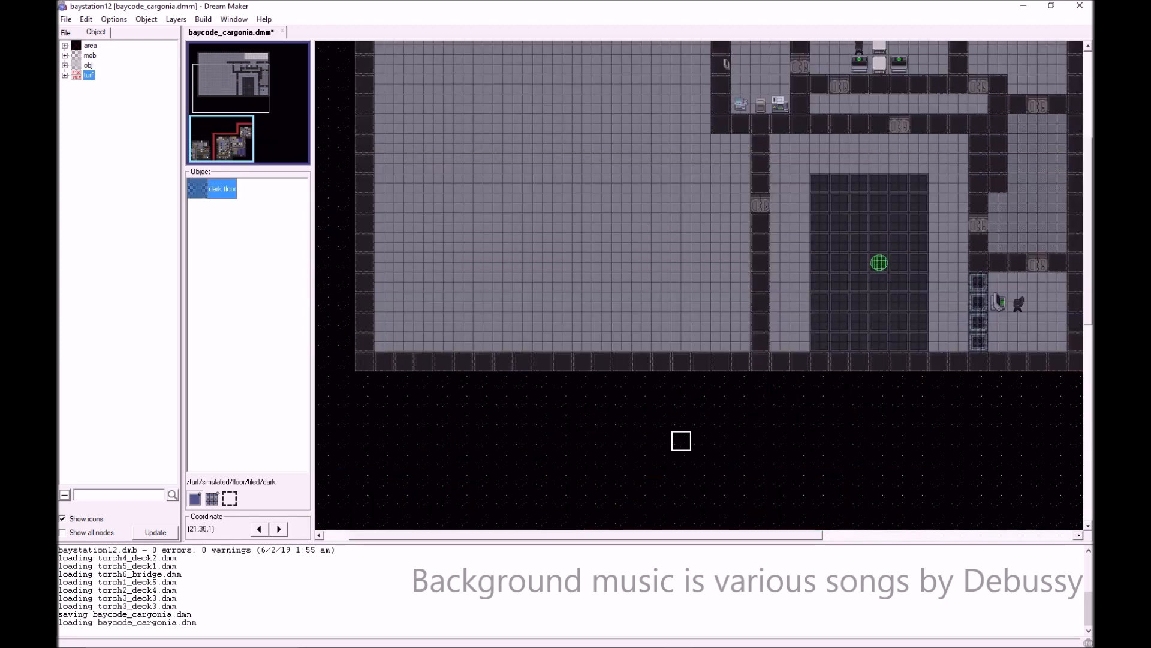
scroll(696, 419, "right", 3)
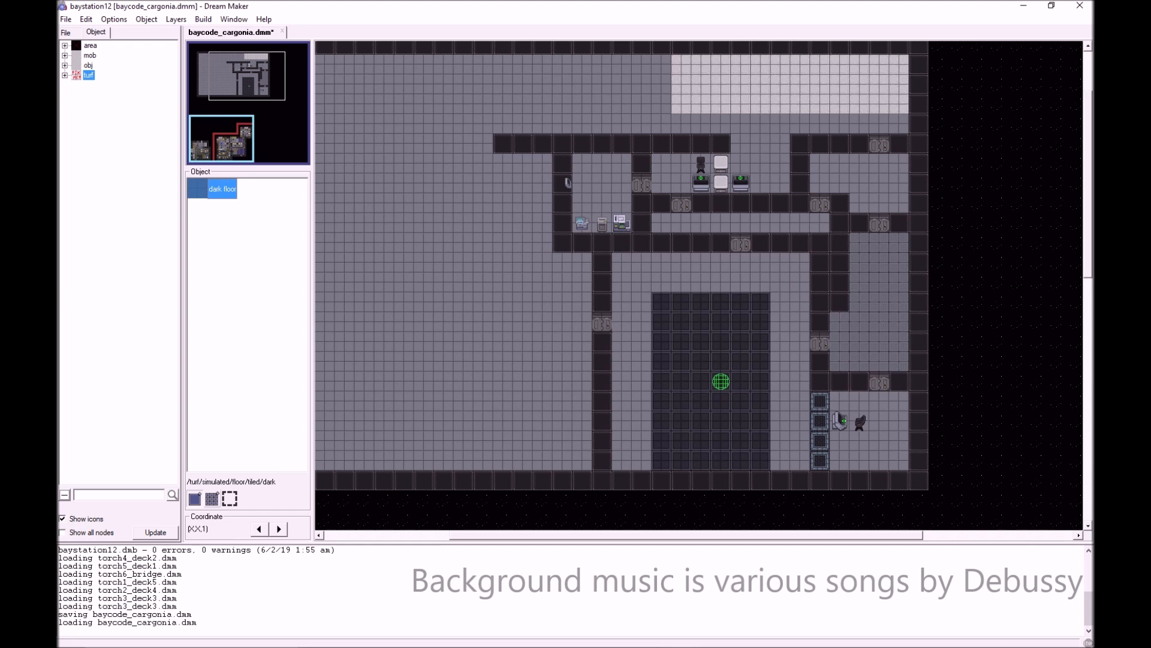
left_click(212, 498)
left_click_drag(801, 262, 781, 462)
left_click_drag(760, 262, 621, 461)
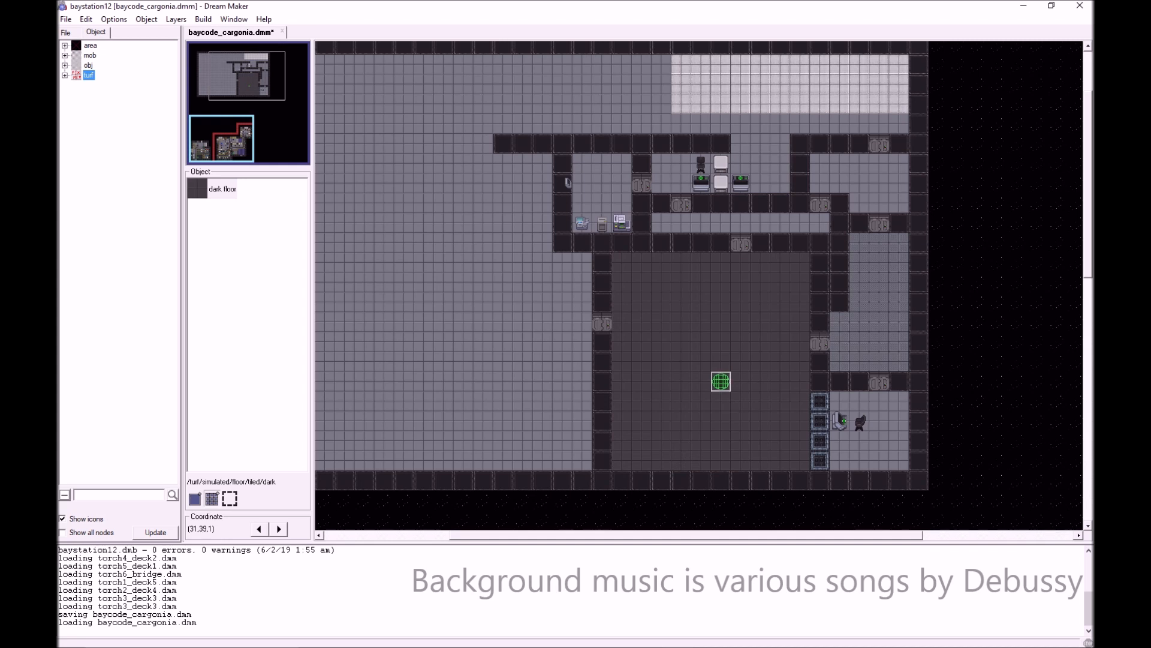
right_click(689, 367)
left_click(704, 374)
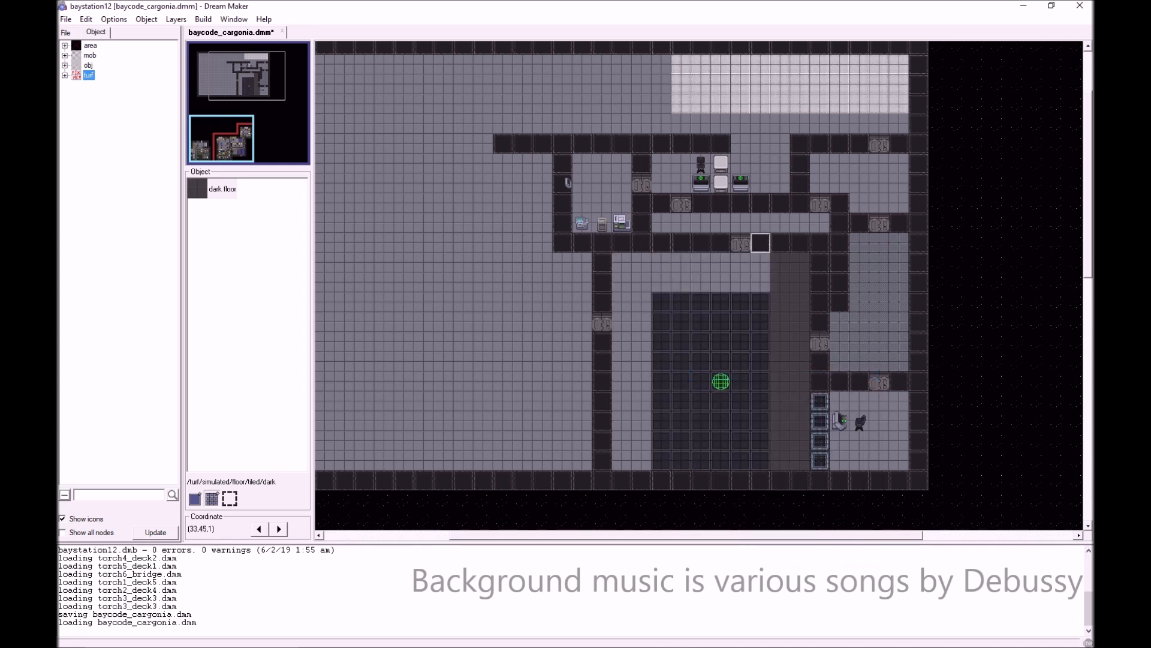
- Fill the remaining strips north and west of the elevator pad with dark floor
left_click_drag(641, 282, 621, 282)
left_click_drag(621, 361, 621, 461)
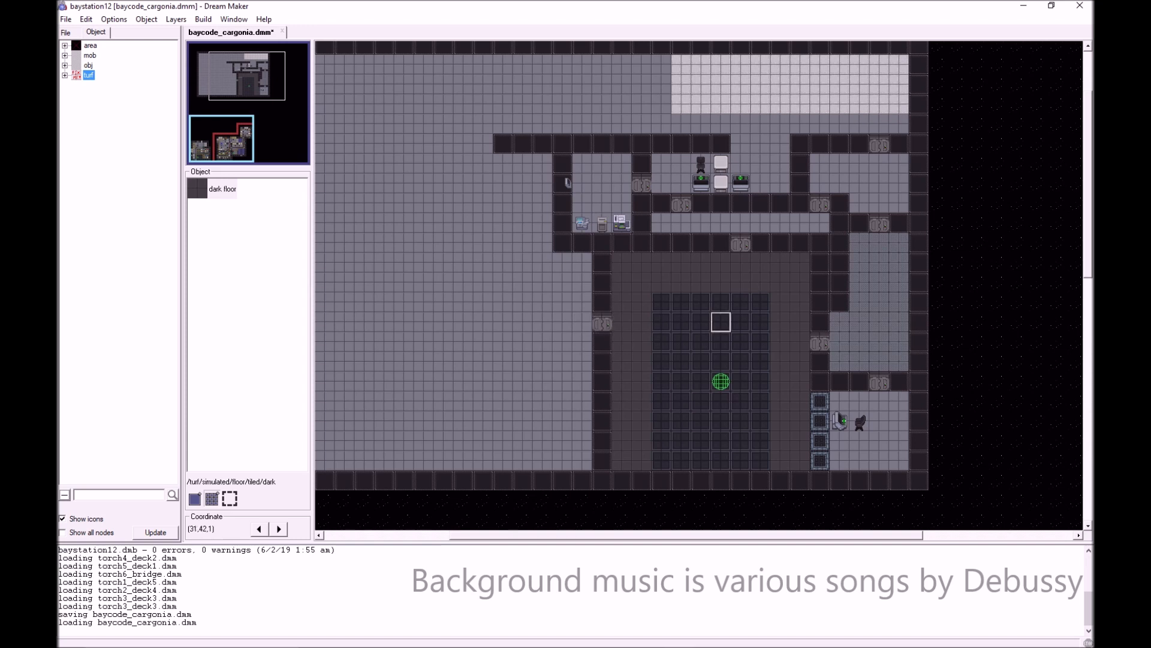
- Show the area layer and make the Hangar Deck area from the reference map the active object
scroll(701, 361, "down", 8)
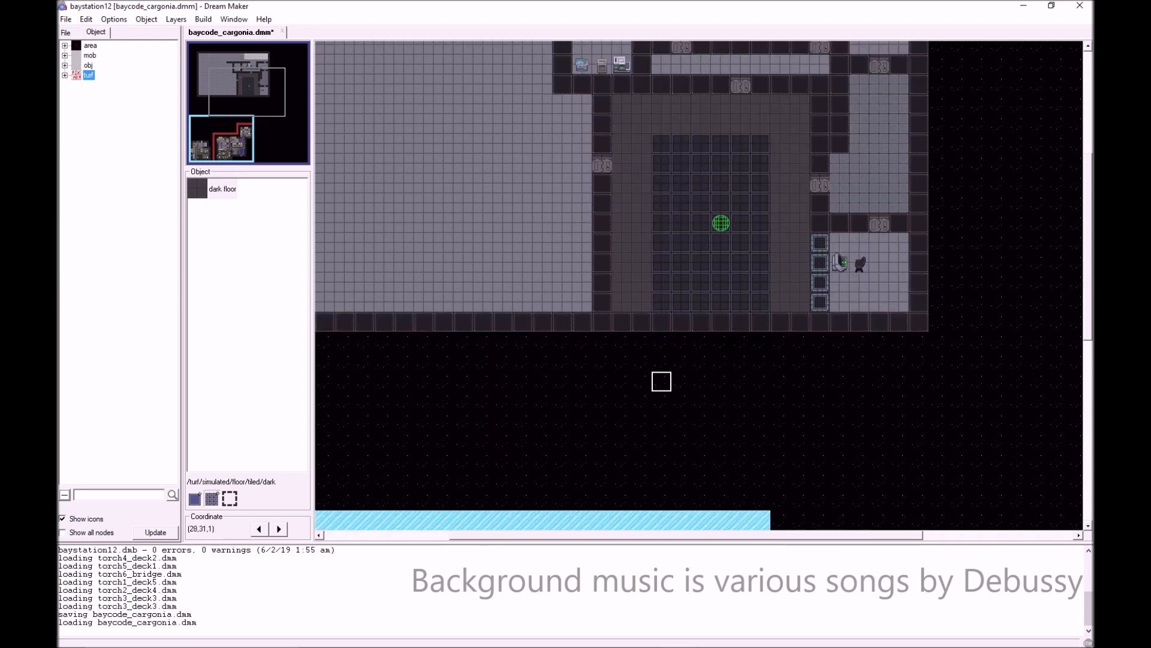
key("Left")
key("Left")
key("Left")
key("Left")
key("Left")
key("Left")
key("Left")
key("Left")
key("Left")
key("Left")
key("Down")
key("Down")
key("Down")
key("Down")
key("Down")
key("Down")
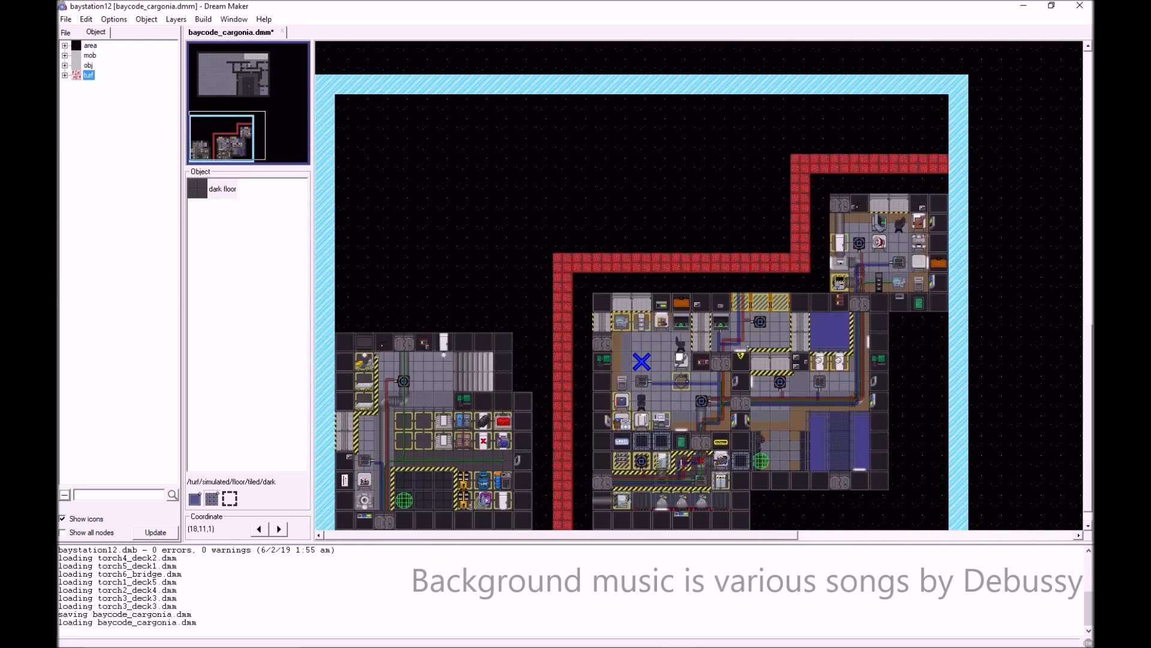
left_click(176, 19)
left_click(183, 50)
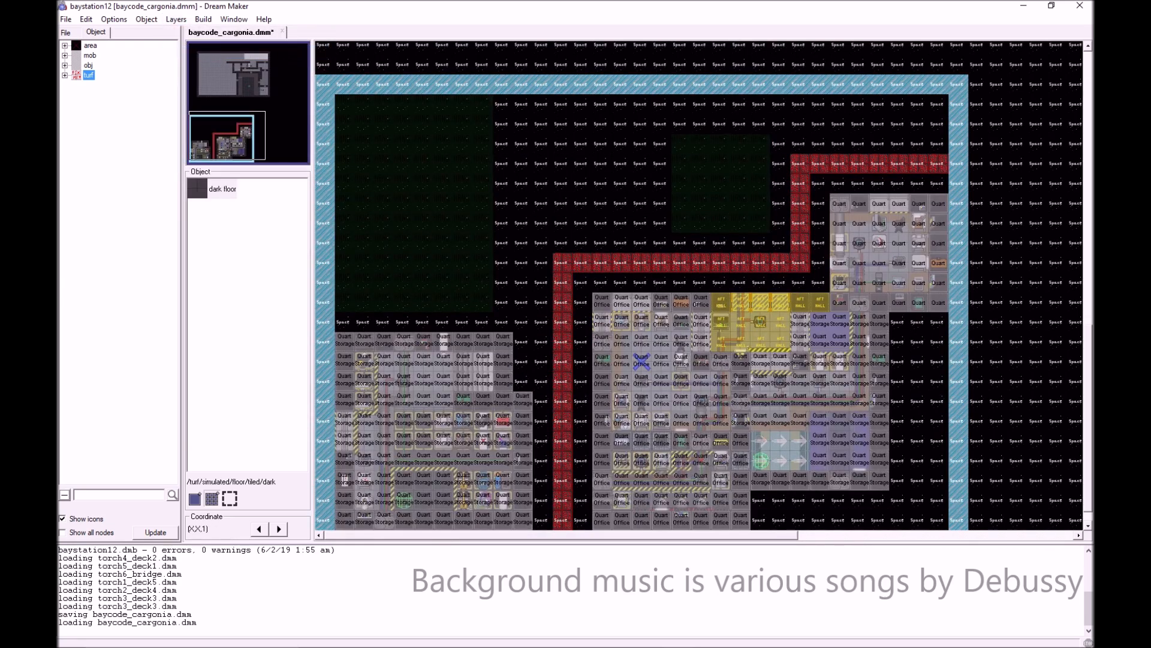
right_click(446, 209)
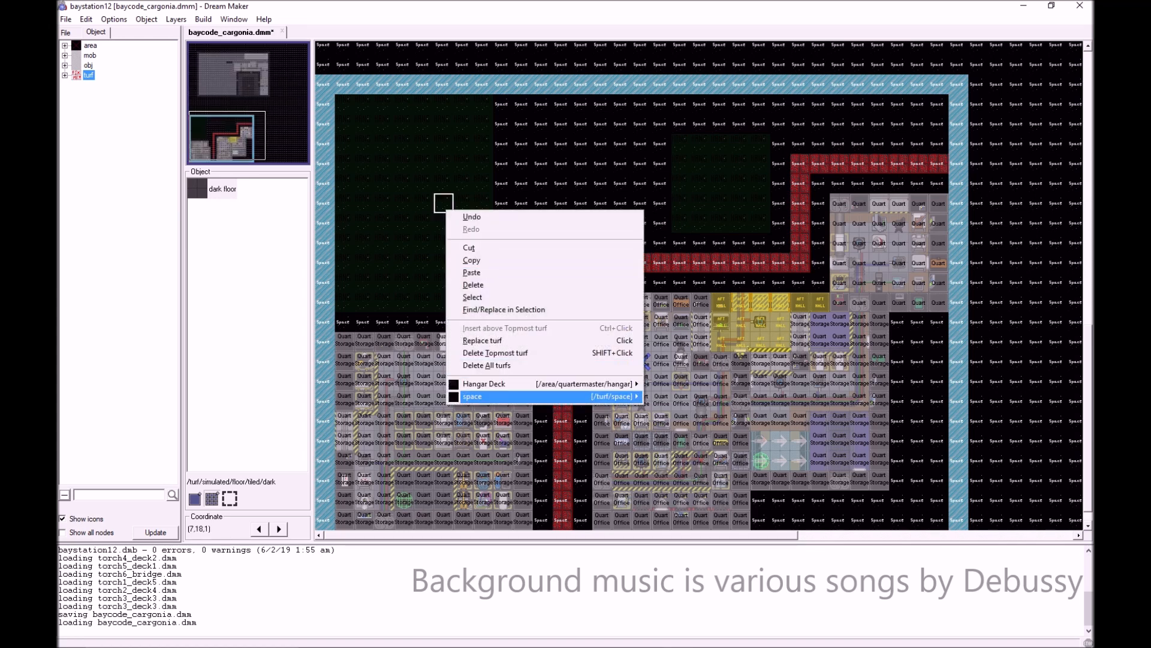
mouse_move(600, 397)
mouse_move(540, 384)
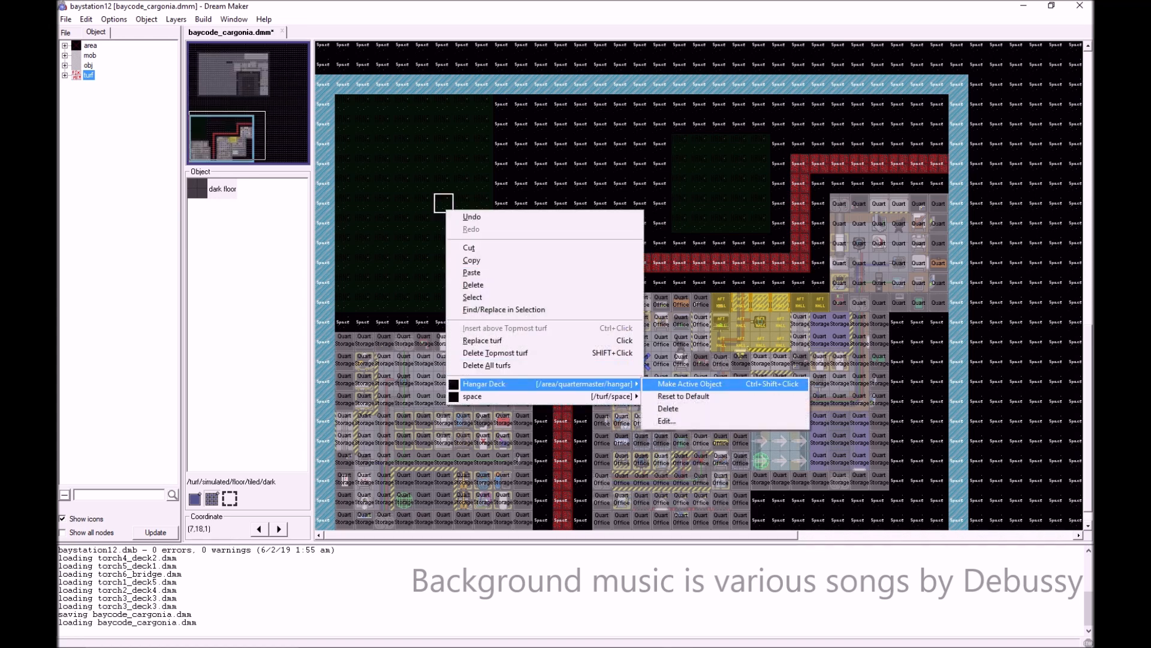
left_click(689, 385)
- Fill the elevator room, including its north, east and west walls, with the Hangar Deck area
scroll(502, 322, "up", 10)
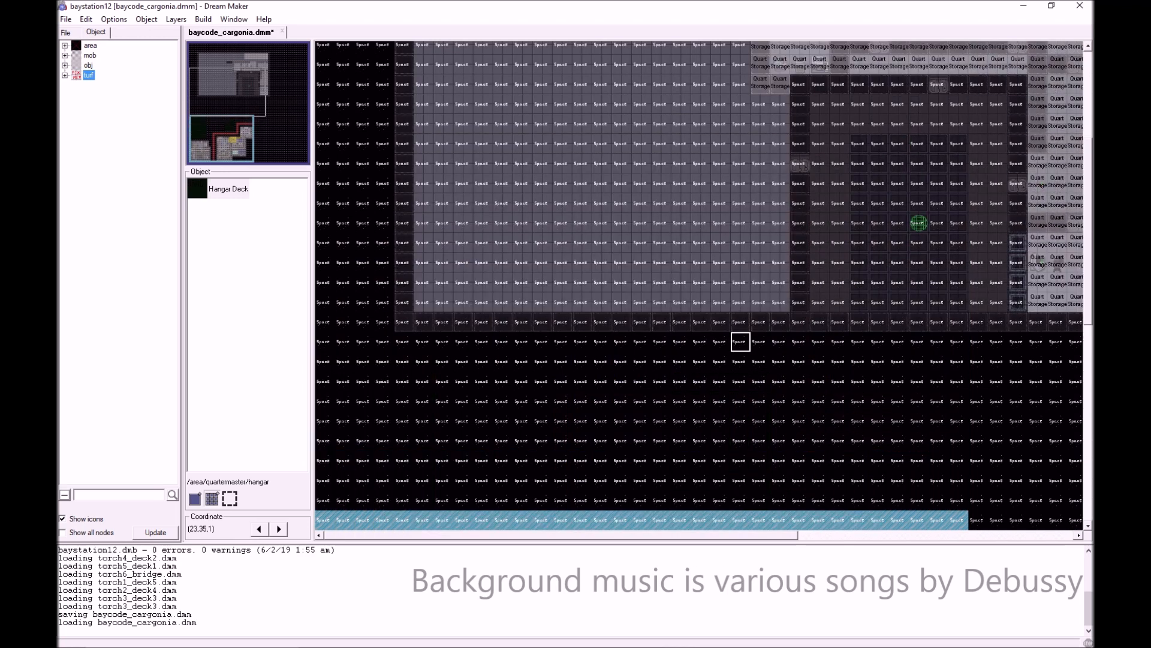
scroll(761, 341, "right", 5)
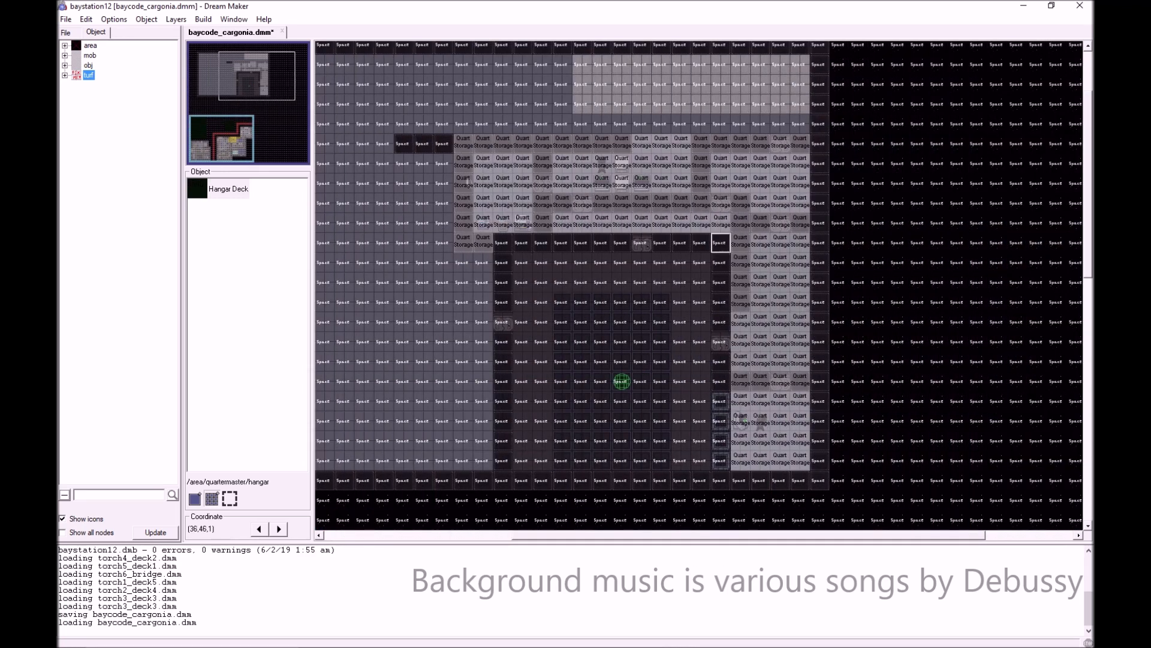
left_click_drag(720, 242, 503, 461)
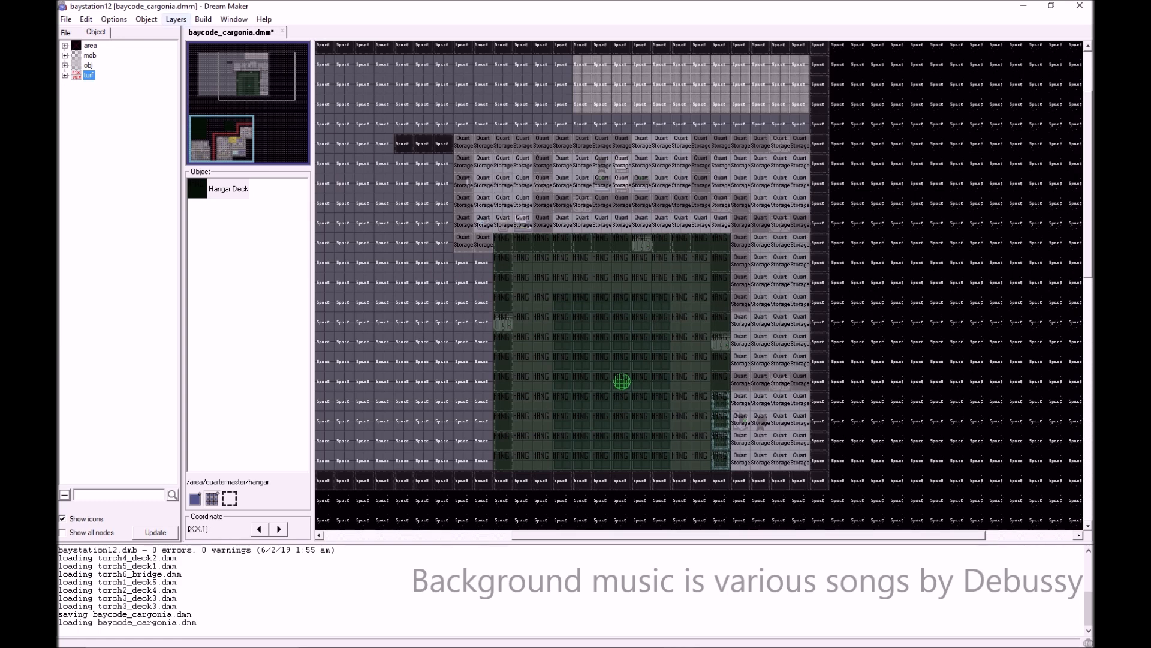
- Place an east bump APC on the elevator room's east wall just above the windows, and hide the area layer
left_click(176, 20)
left_click(176, 19)
right_click(486, 179)
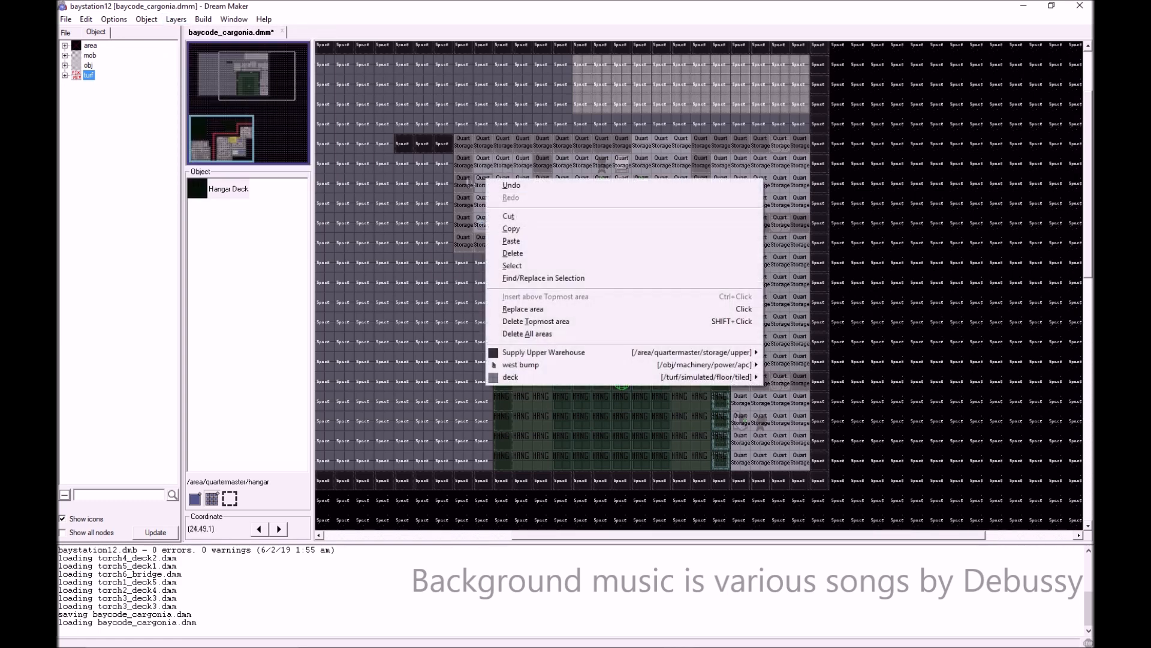
mouse_move(528, 364)
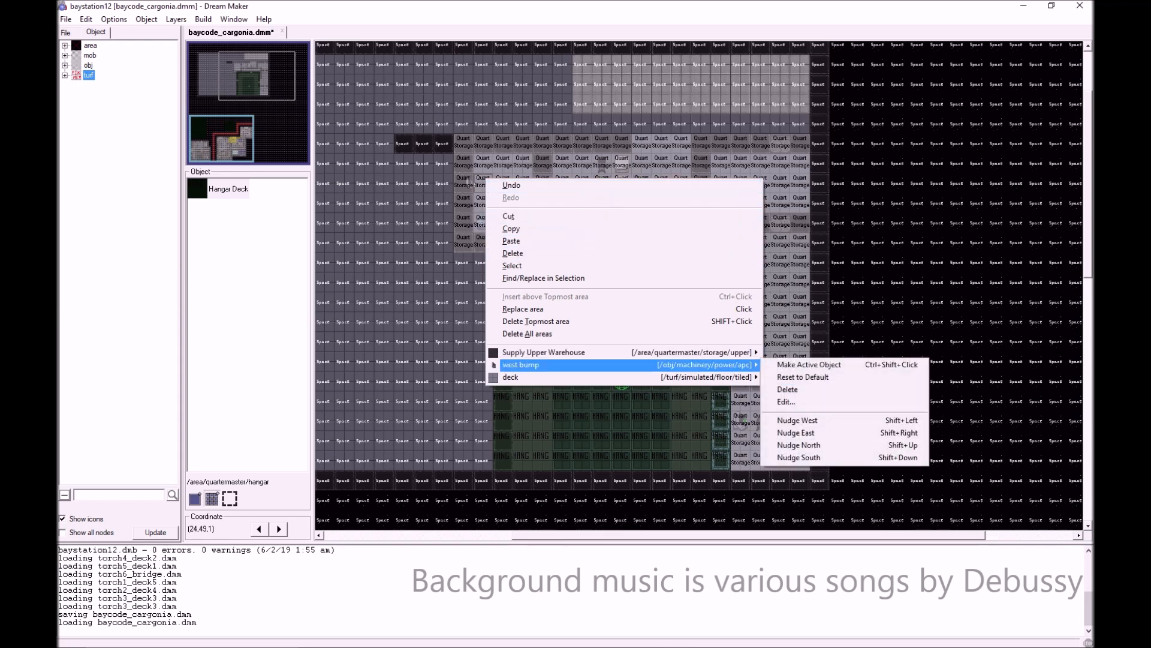
left_click(809, 365)
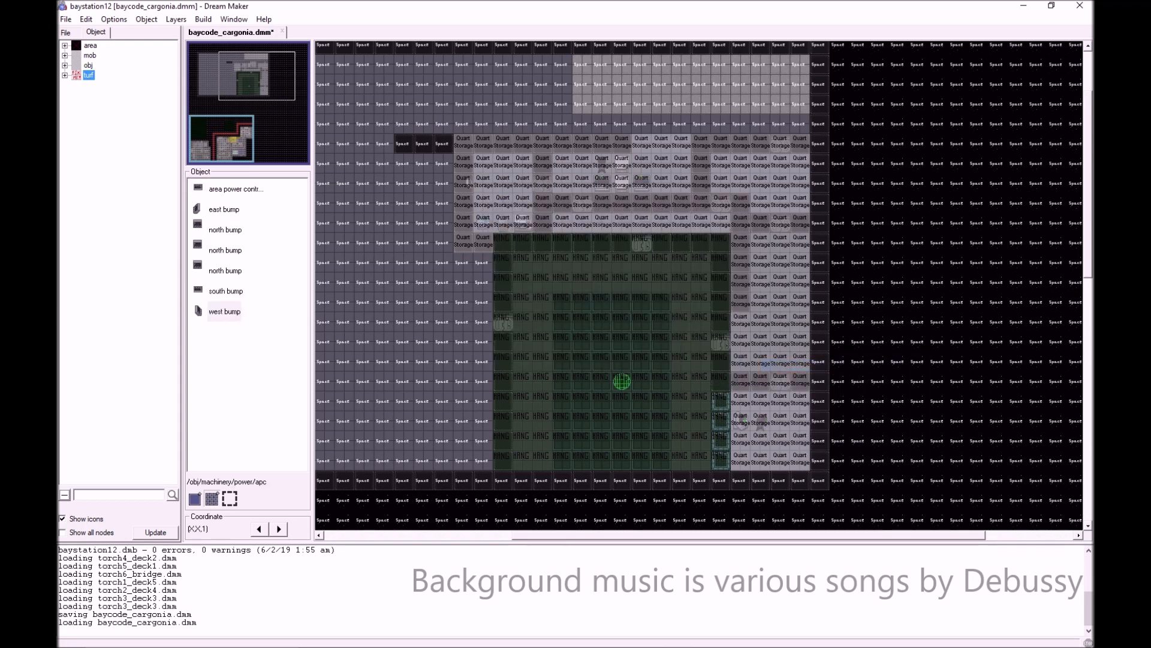
left_click(224, 209)
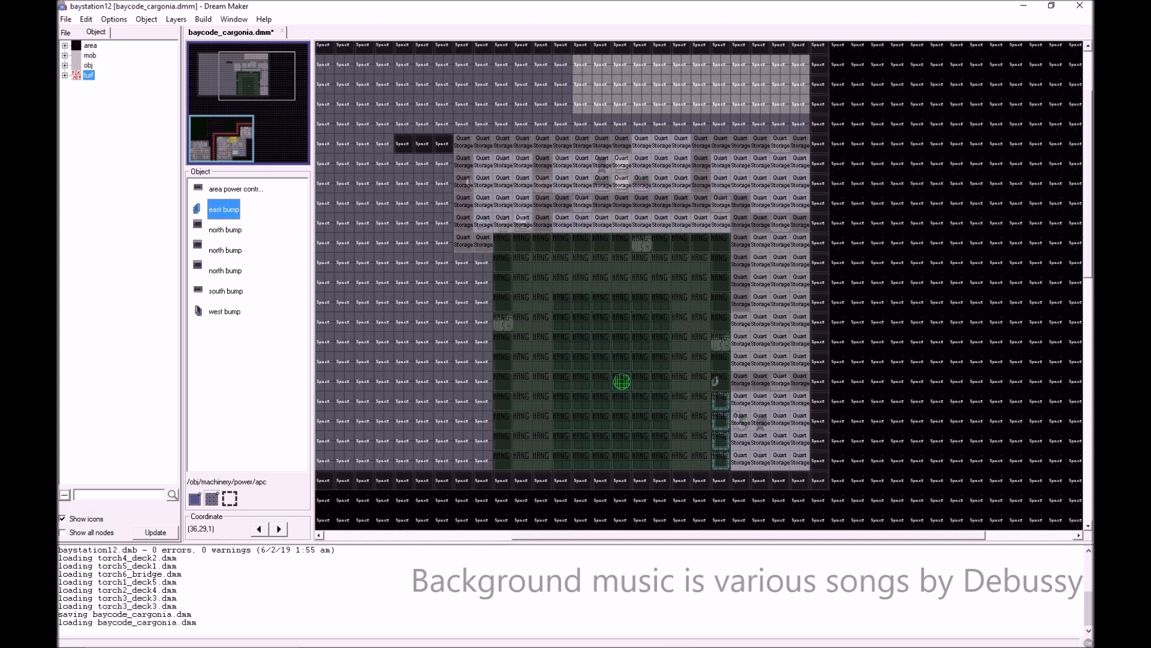
left_click(176, 19)
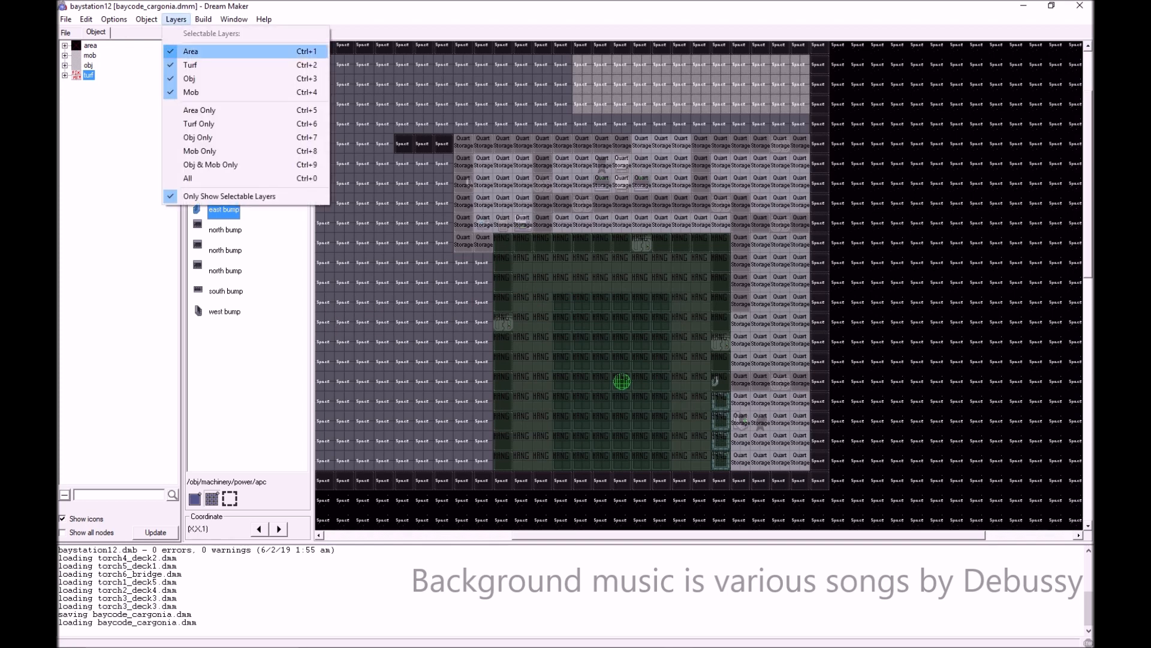
left_click(183, 51)
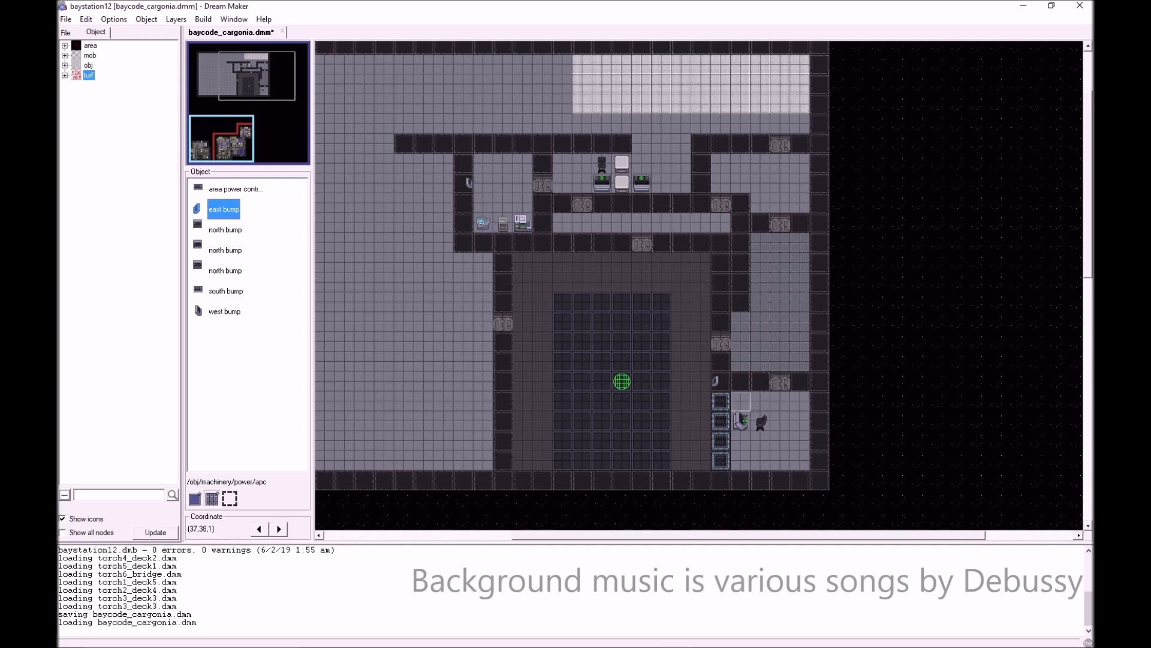
scroll(741, 401, "left", 3)
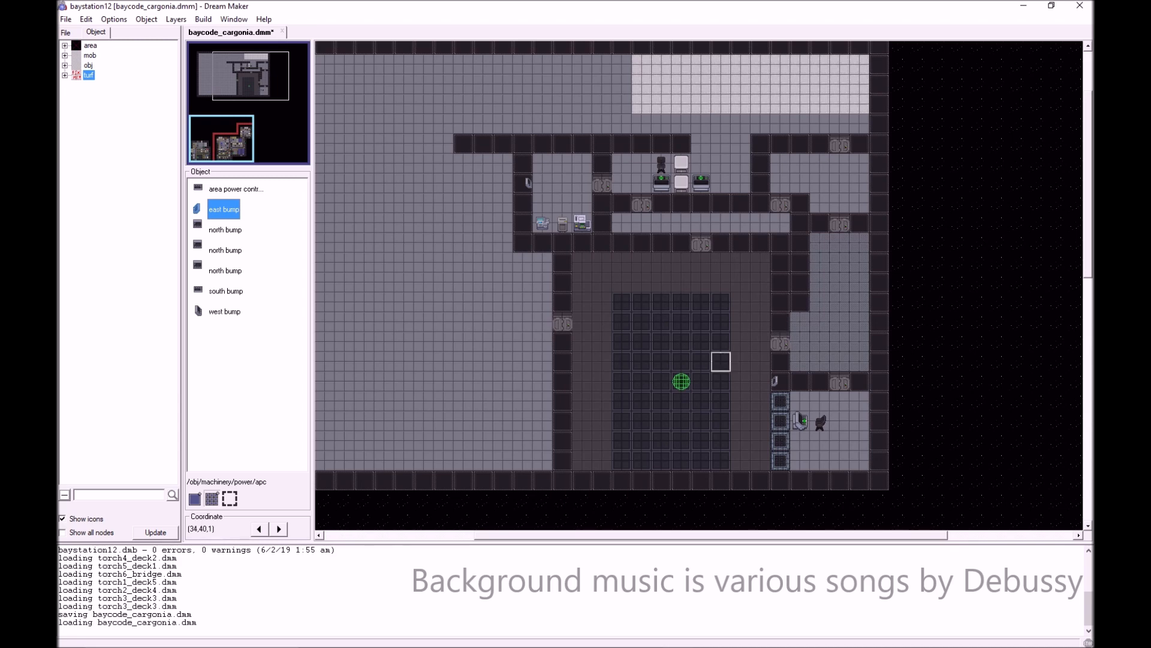
scroll(741, 362, "down", 5)
scroll(740, 381, "down", 15)
scroll(701, 399, "up", 13)
scroll(701, 401, "up", 10)
right_click(542, 285)
left_click(560, 266)
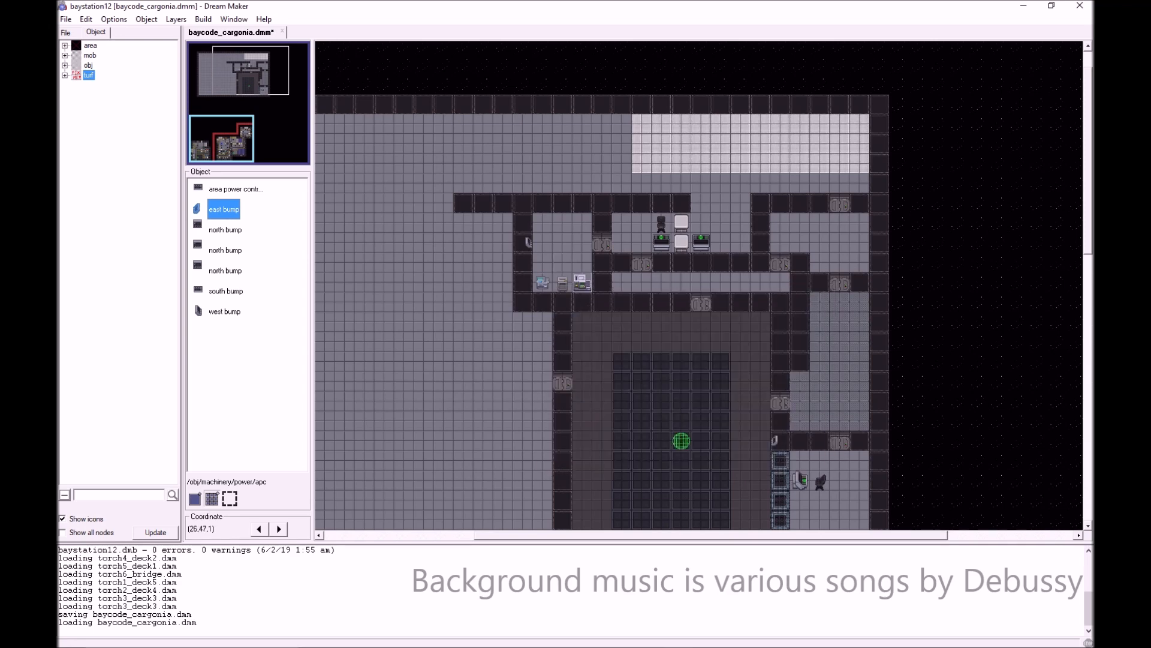
- Pick the fax machine from the reference Deck Chief's Office and place it directly south of the console in the office east of the elevator pad
scroll(592, 292, "down", 20)
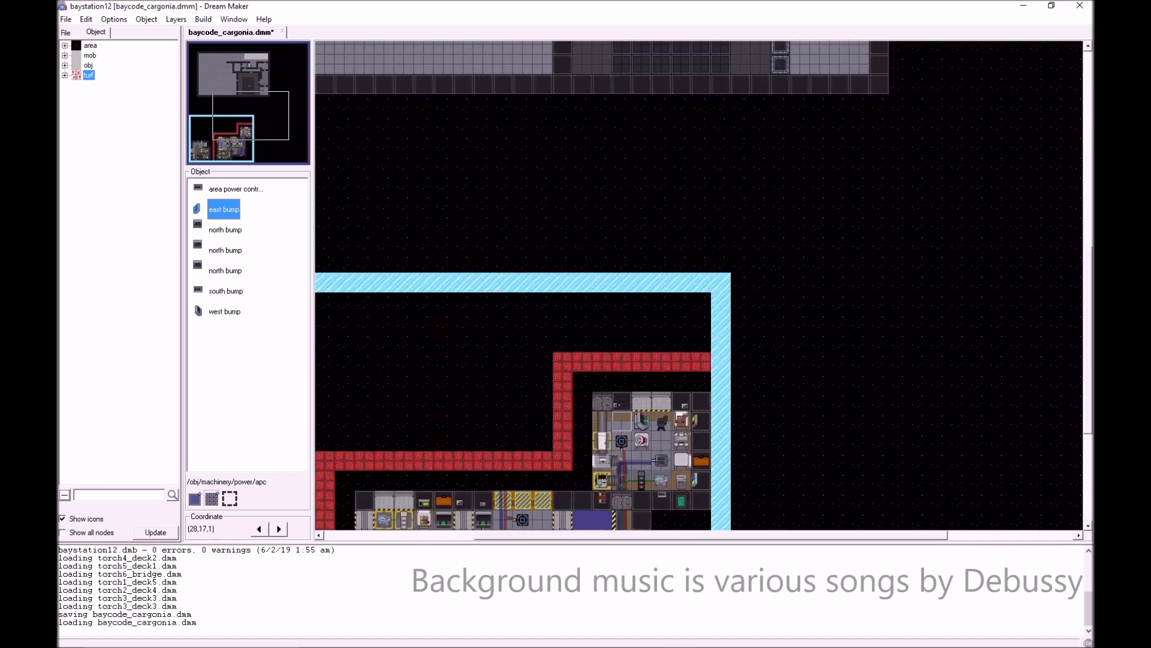
scroll(641, 372, "down", 3)
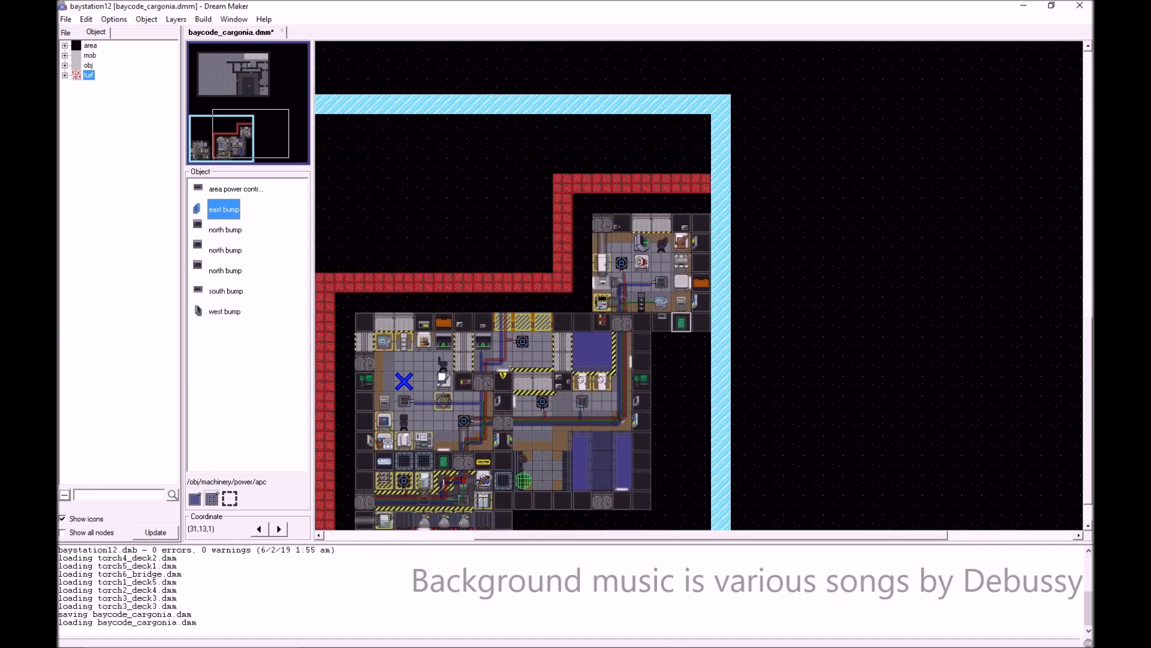
right_click(662, 305)
right_click(680, 297)
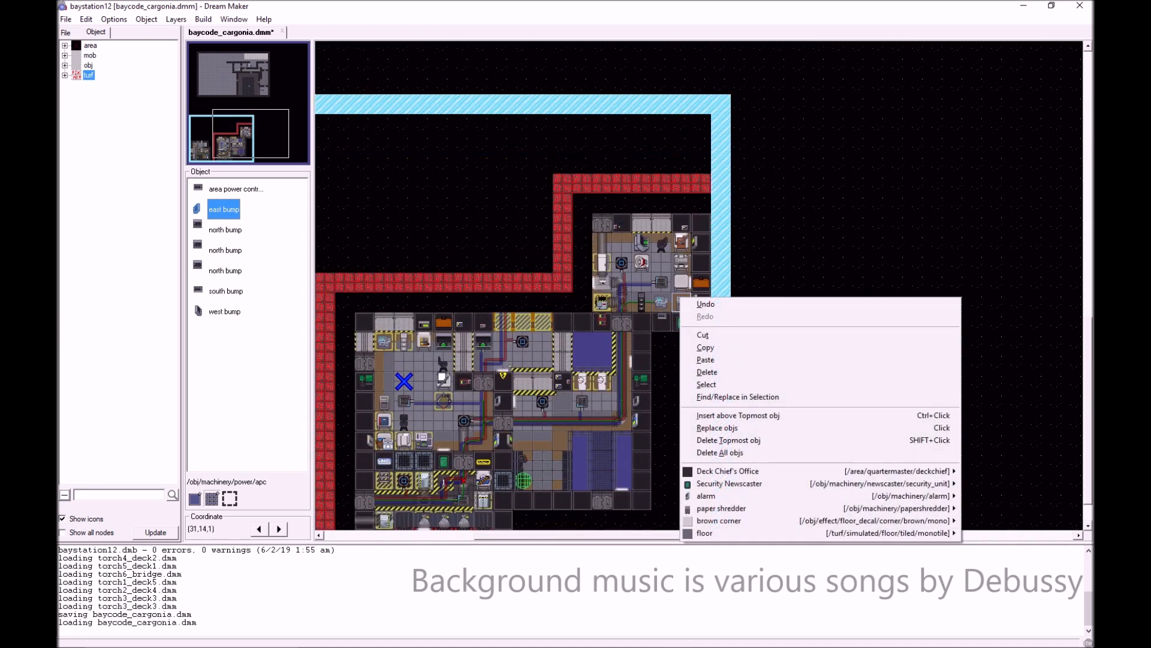
left_click(662, 342)
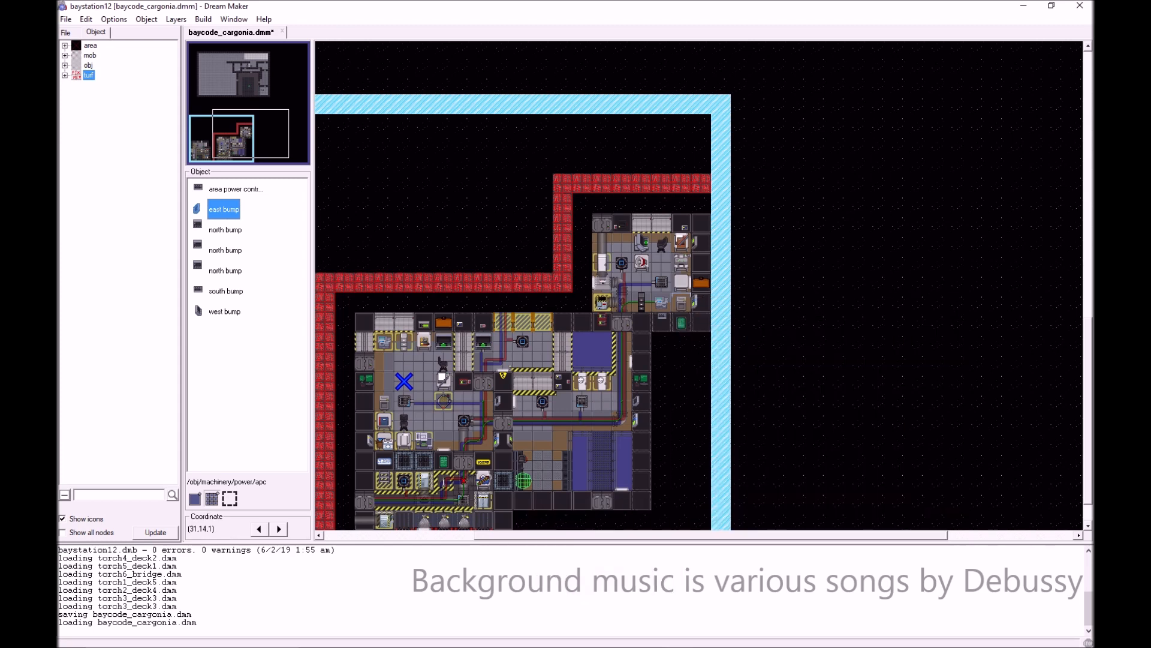
right_click(681, 265)
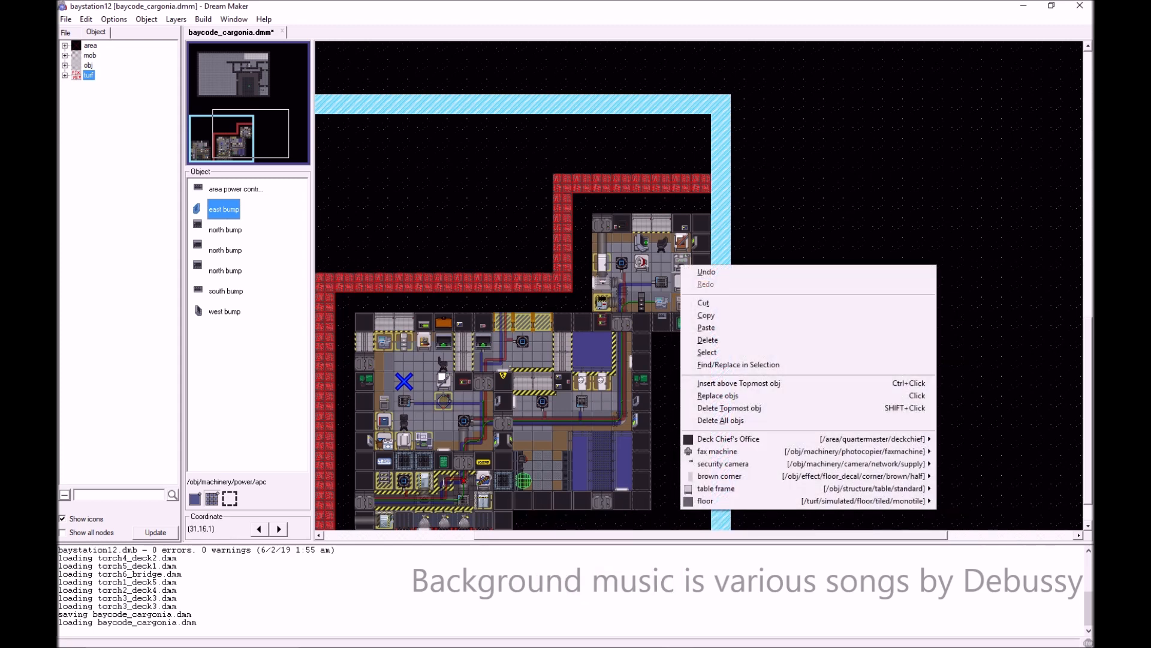
mouse_move(720, 451)
left_click(565, 462)
scroll(780, 381, "up", 3)
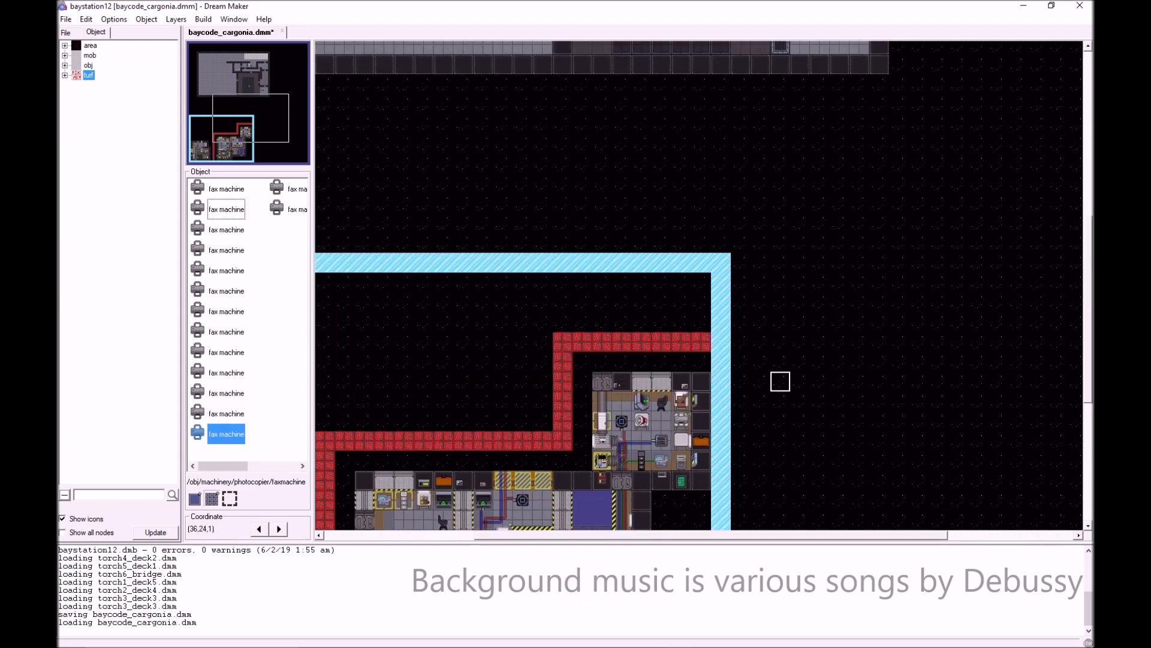
scroll(780, 381, "up", 5)
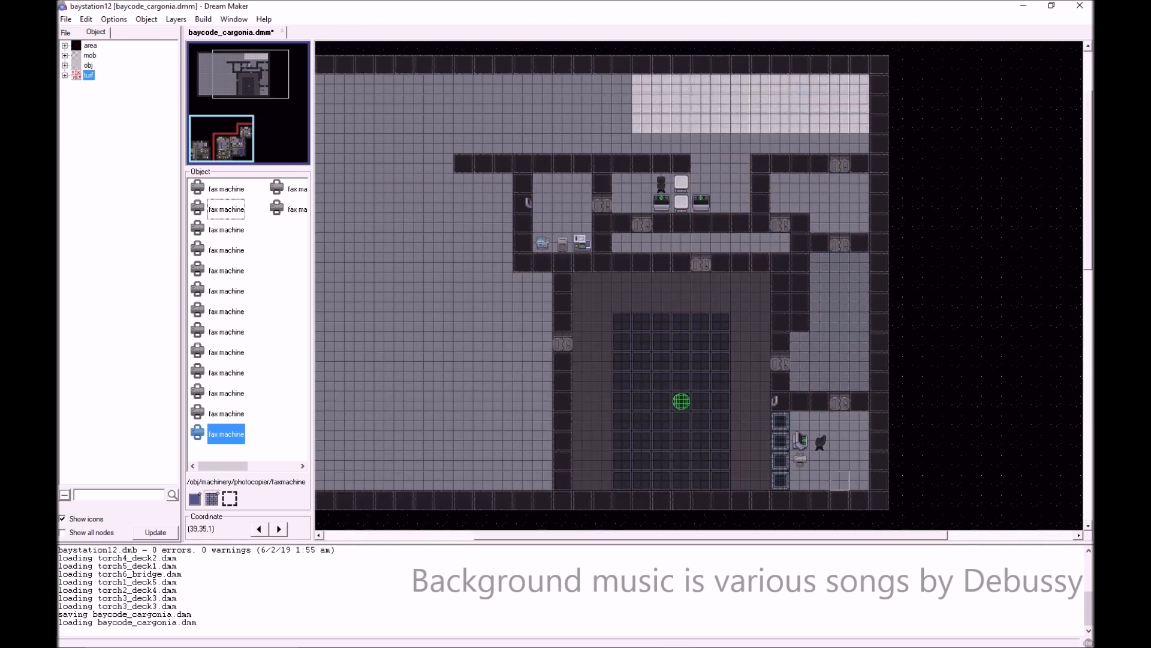
- Examine the objects stacked on the desk tile holding the deck chief's rubber stamp in the reference office
scroll(760, 398, "down", 8)
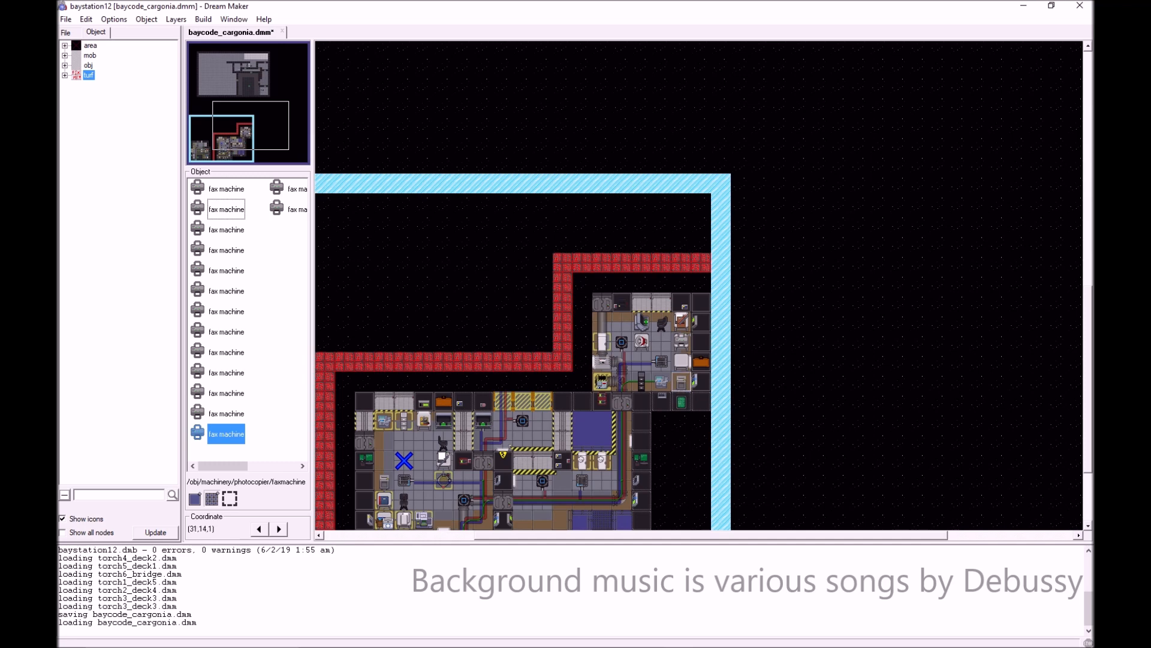
right_click(679, 316)
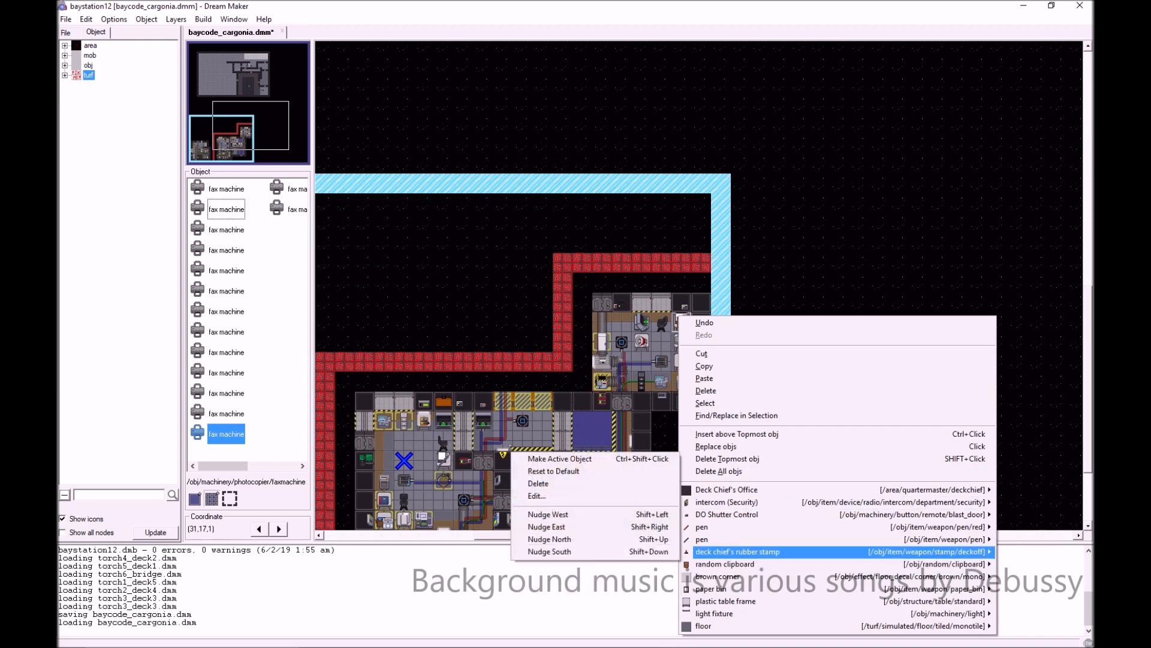
left_click(642, 481)
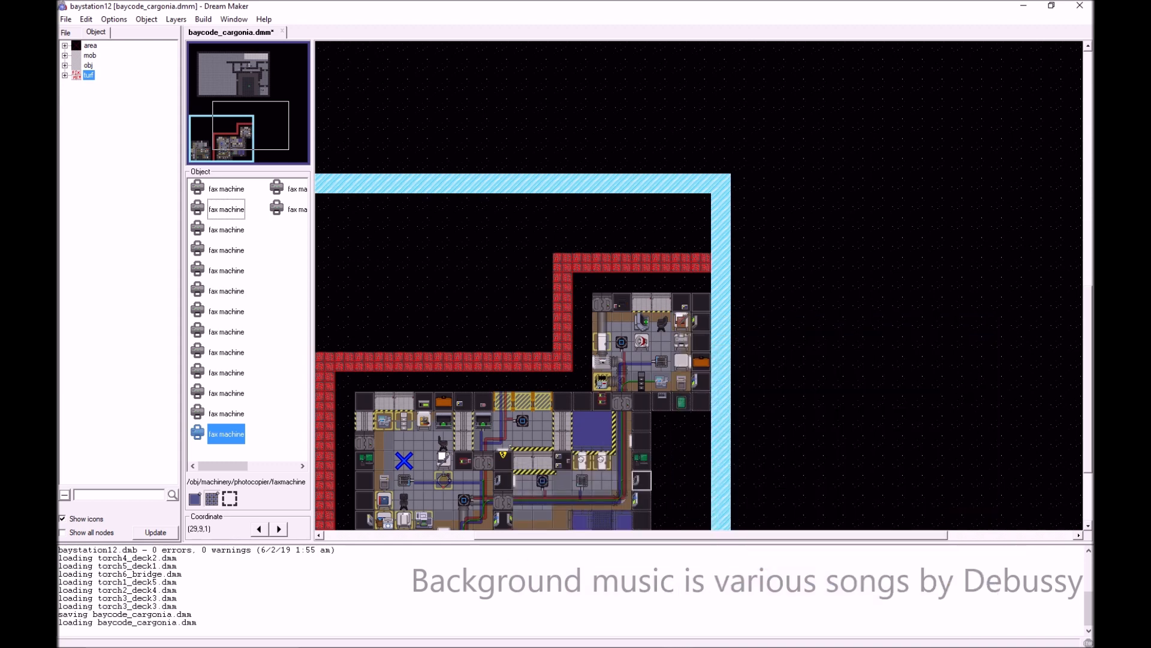
- Examine the floor, decal and railing objects on the Supply Upper Warehouse and Cargo Lift tiles of the reference map
key("Left")
key("Left")
key("Left")
key("Left")
key("Left")
key("Down")
scroll(760, 479, "down", 3)
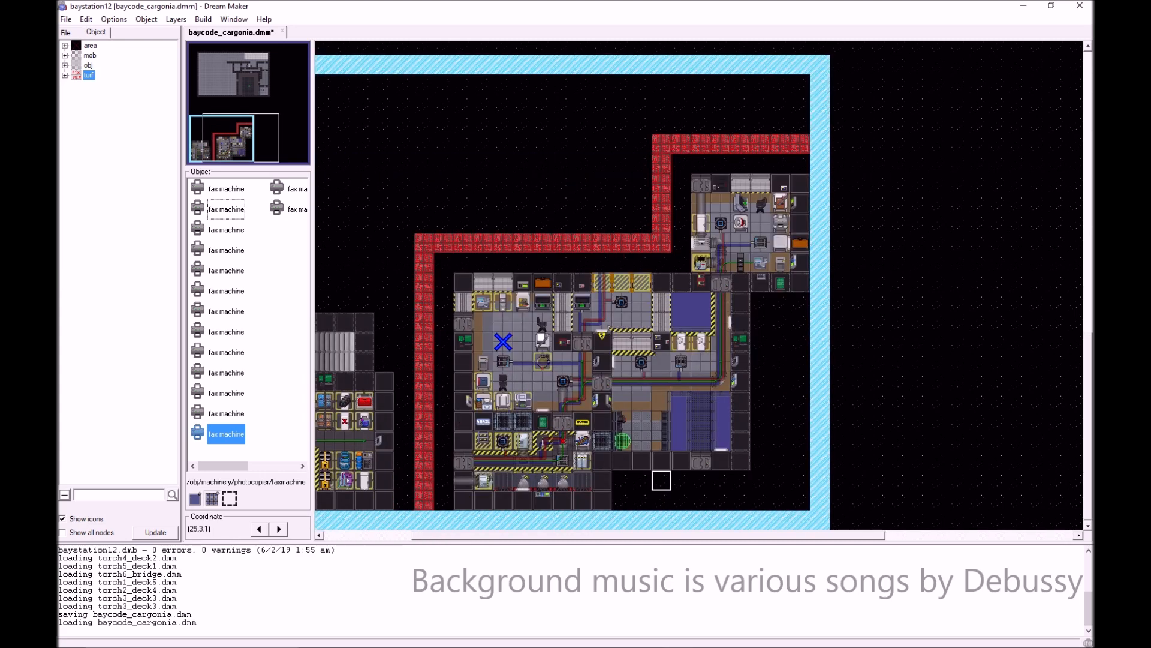
right_click(642, 401)
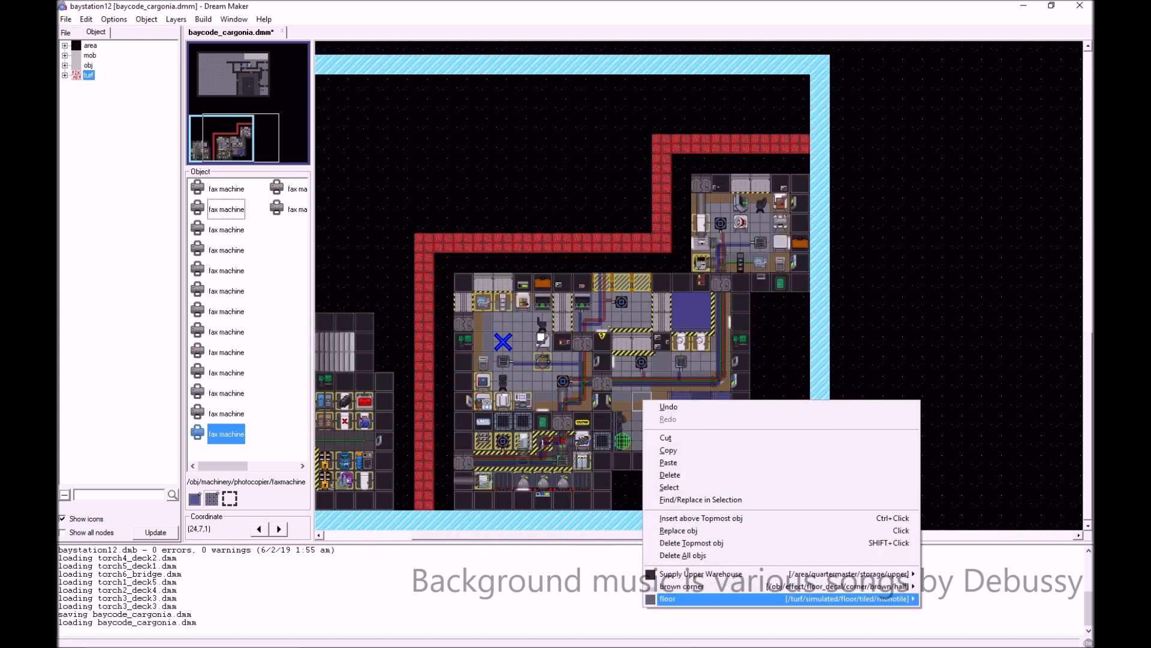
mouse_move(840, 586)
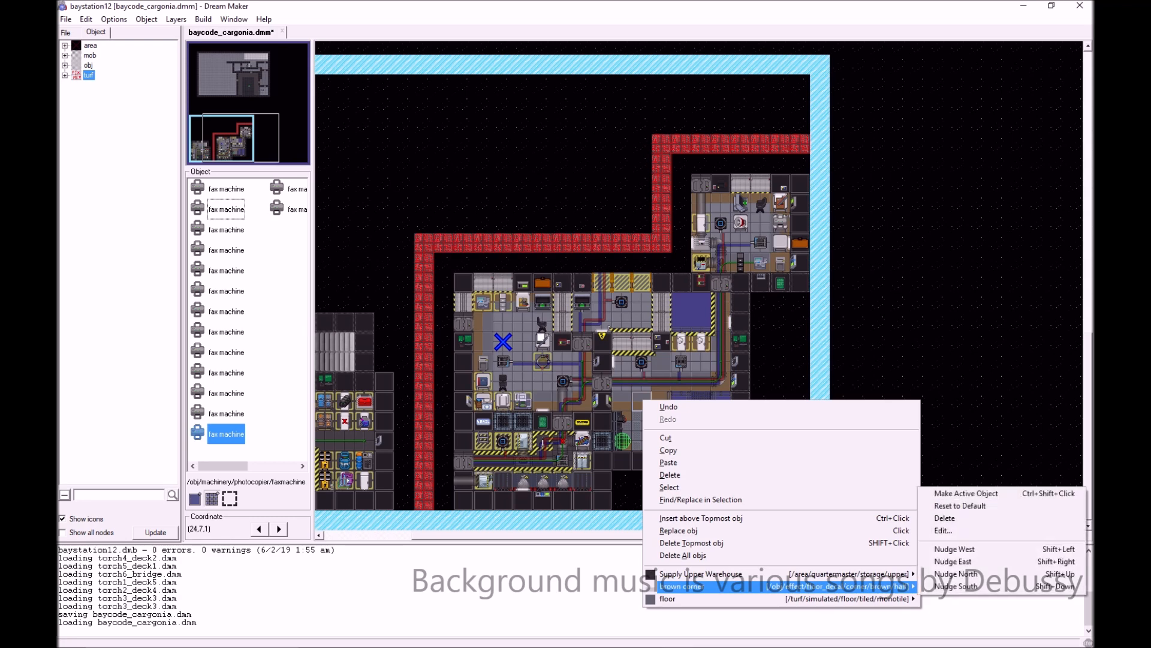
left_click(941, 519)
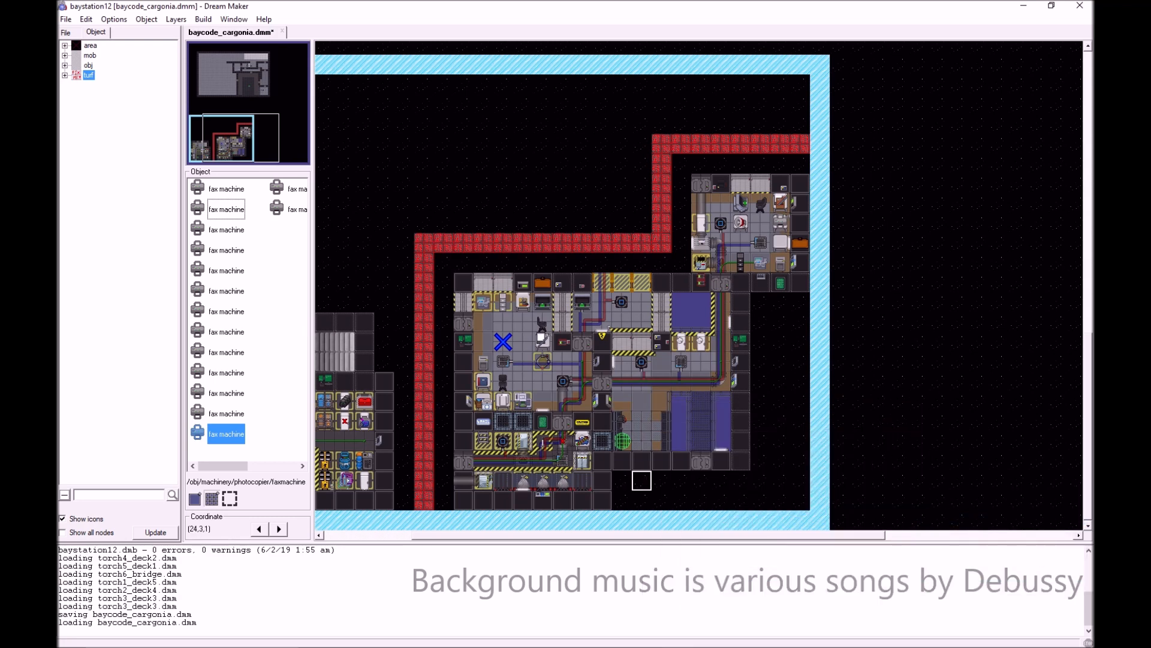
scroll(662, 501, "left", 2)
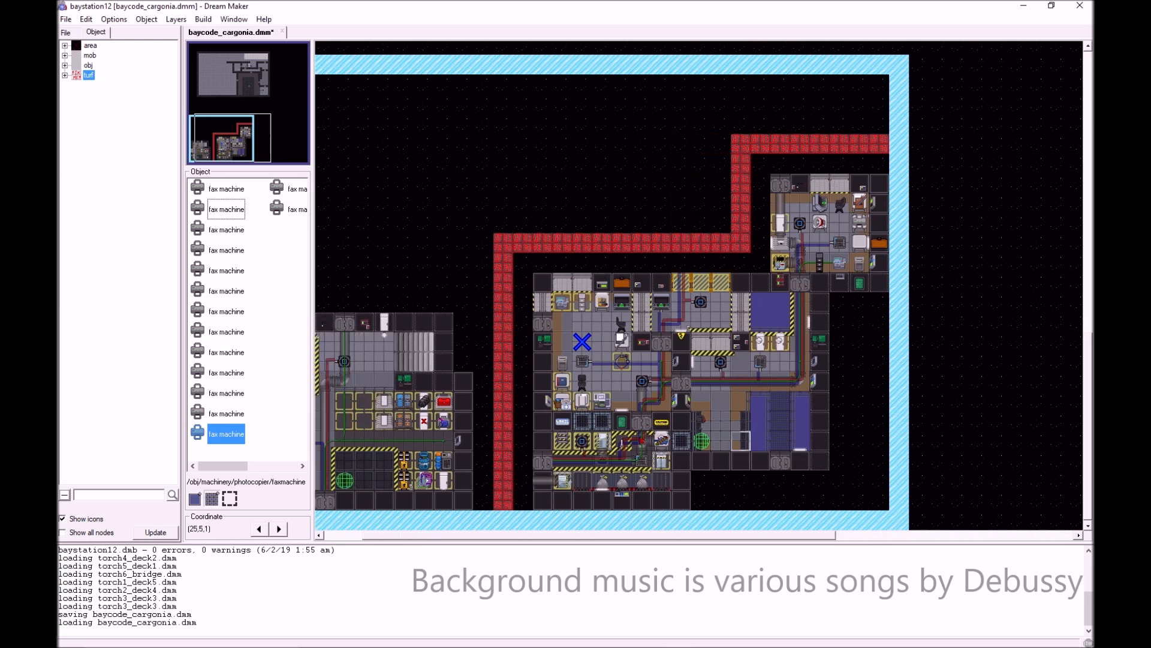
right_click(736, 424)
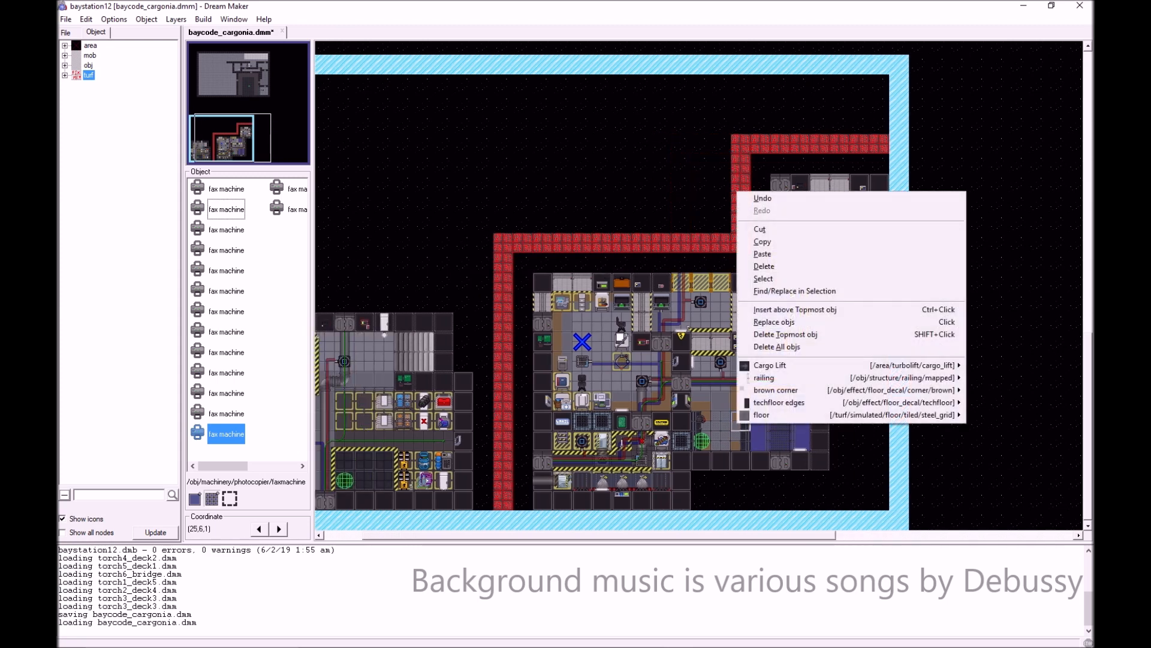
left_click(722, 440)
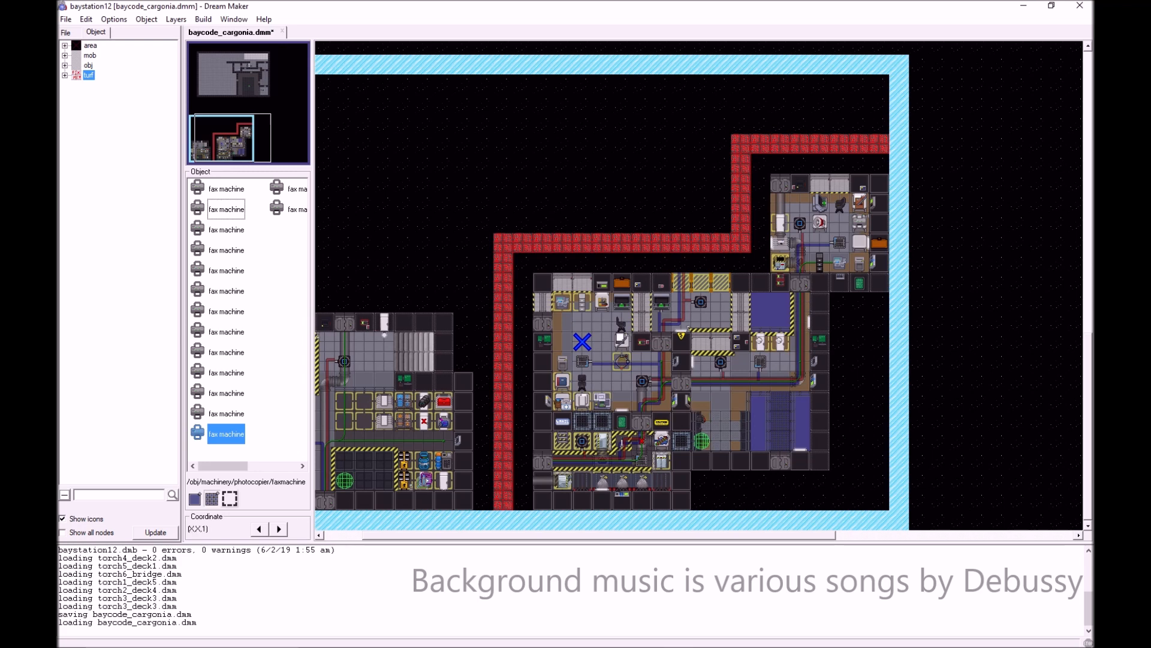
- Examine the contents of the cargo train tug, rack and heavy-duty cell charger tiles in the reference Supply Warehouse
left_click(279, 529)
left_click(278, 529)
left_click_drag(456, 535, 427, 535)
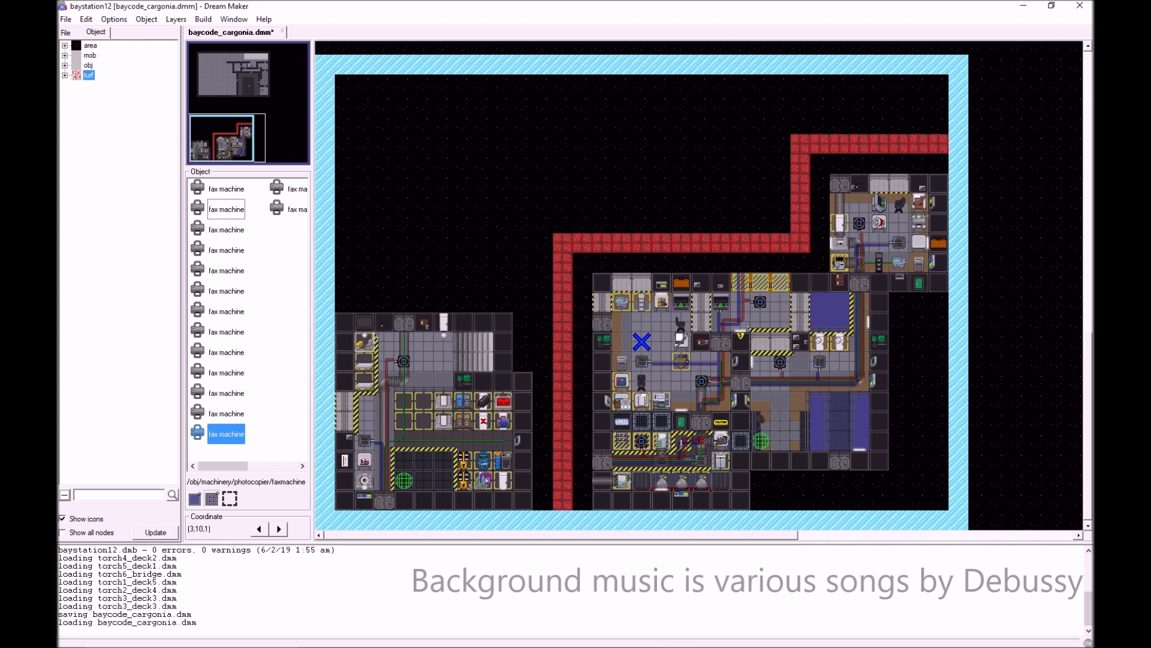
right_click(363, 345)
mouse_move(455, 559)
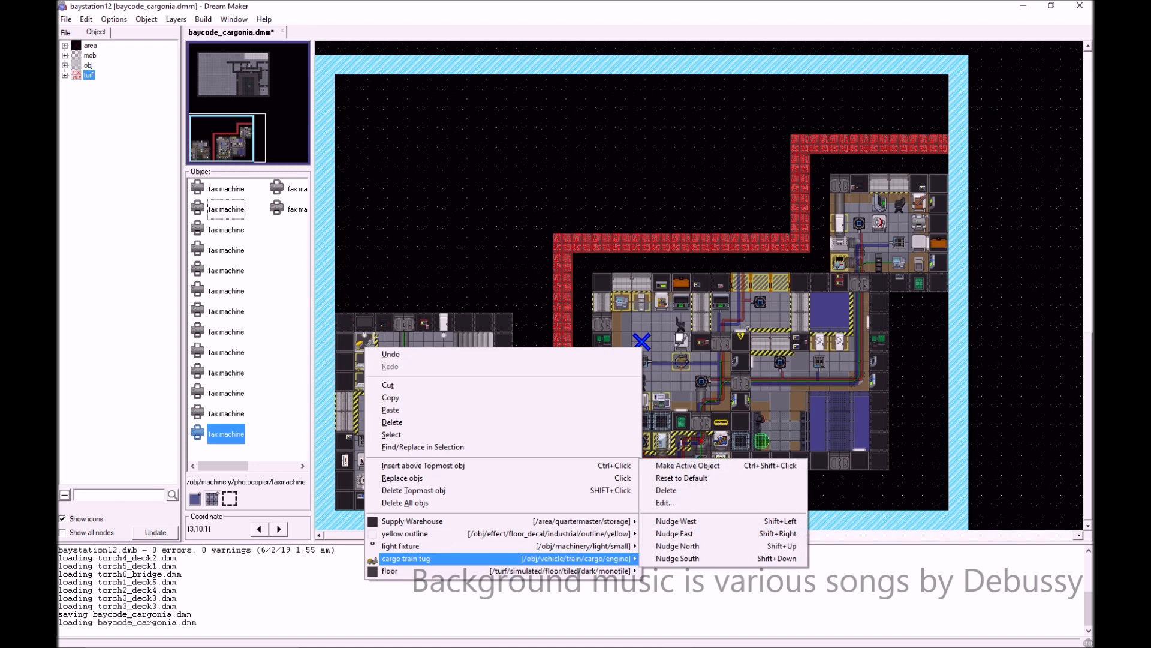
left_click(444, 595)
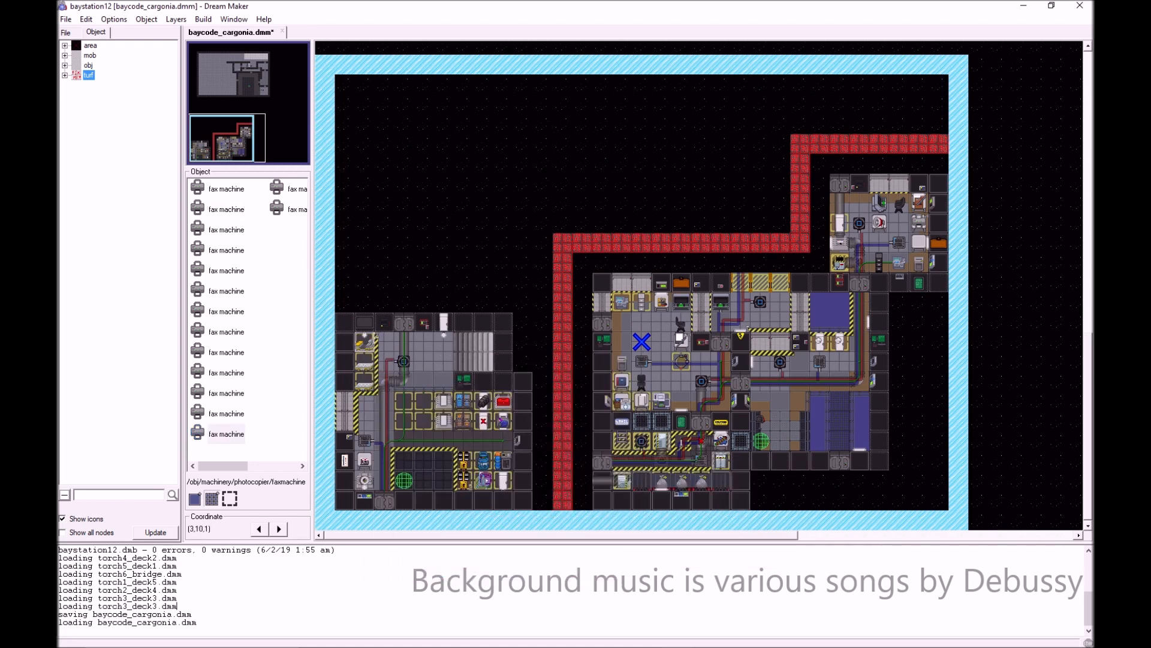
right_click(368, 481)
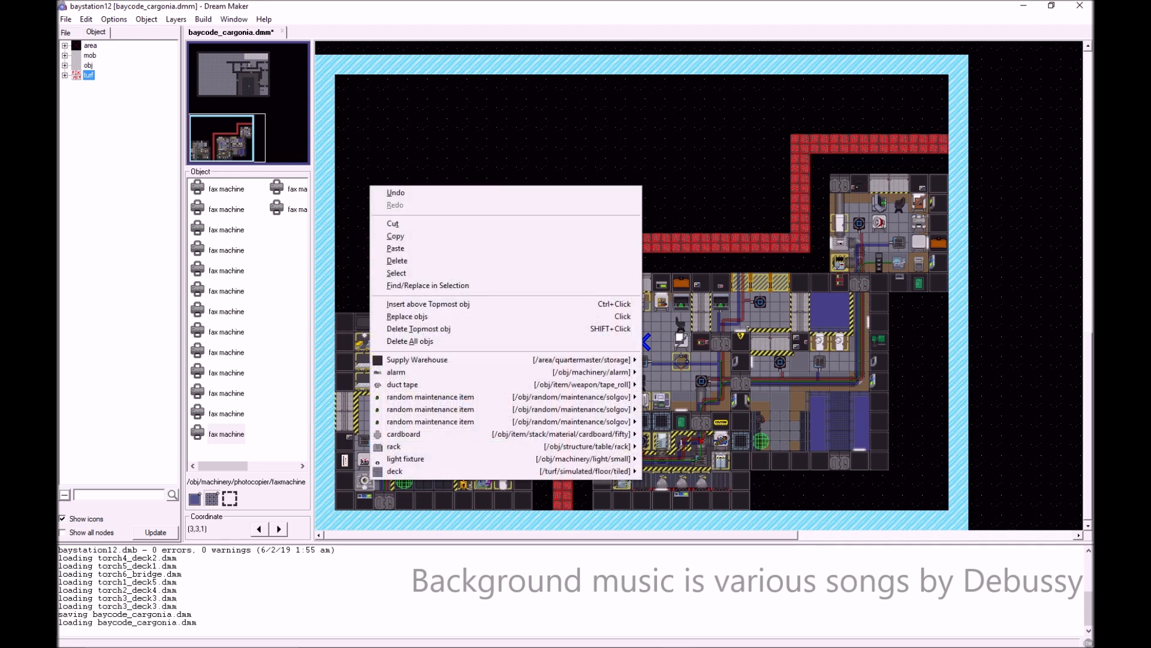
left_click(374, 485)
right_click(369, 459)
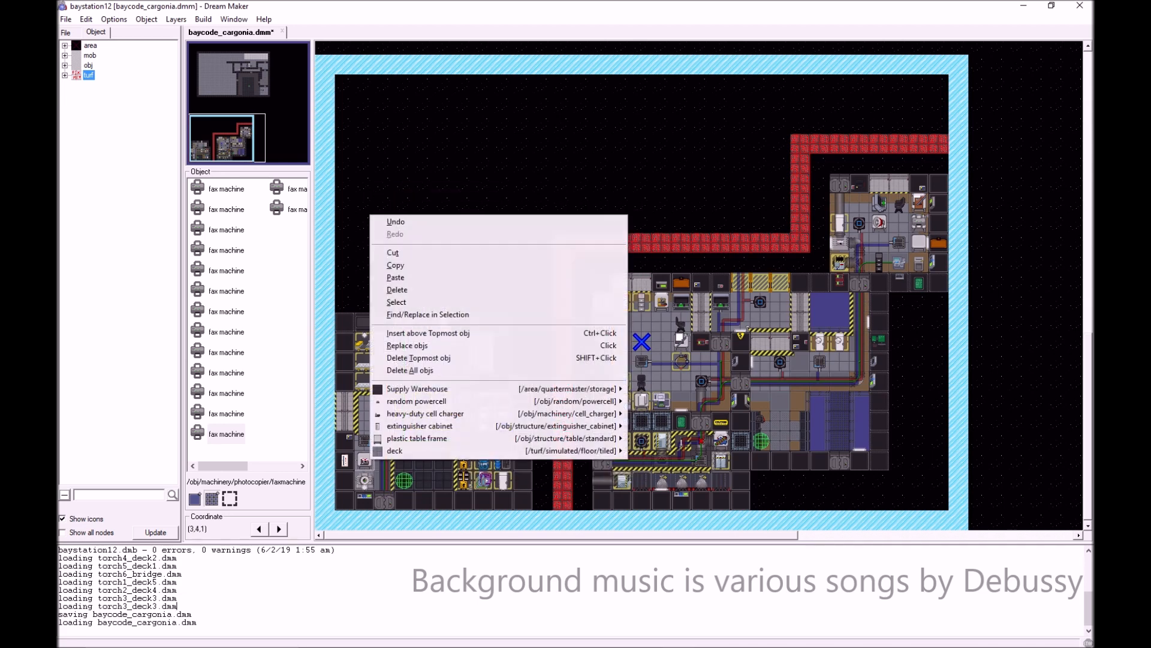
left_click(444, 481)
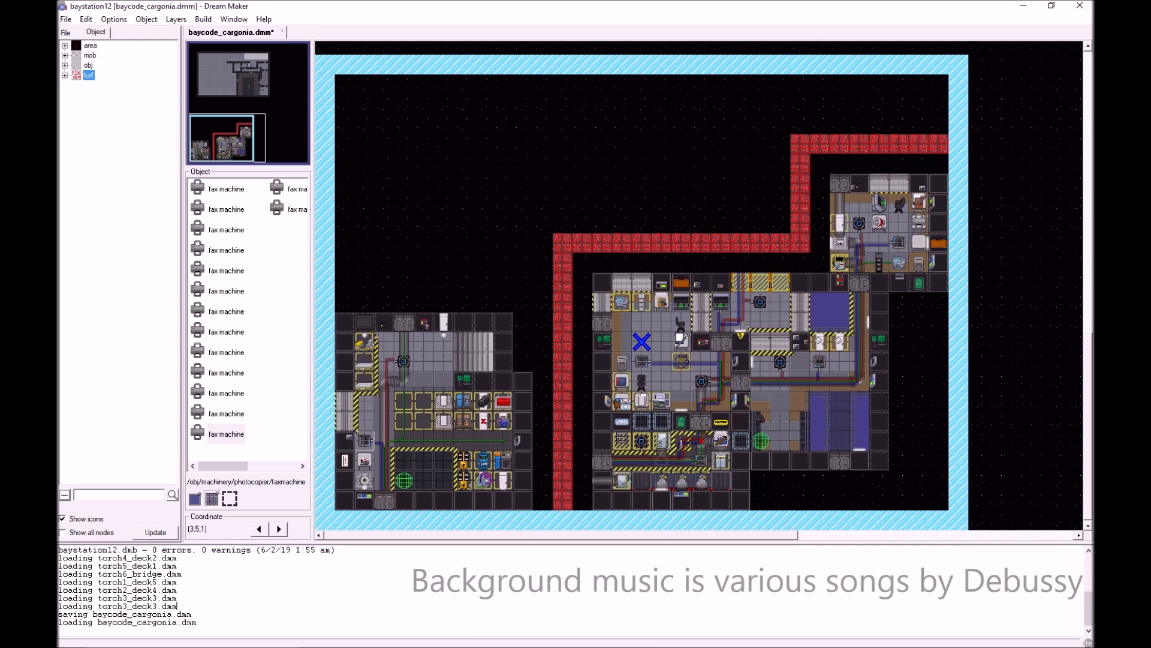
- Look up the id variable of the Warehouse Door Control button in the reference Supply Warehouse
right_click(358, 441)
mouse_move(414, 390)
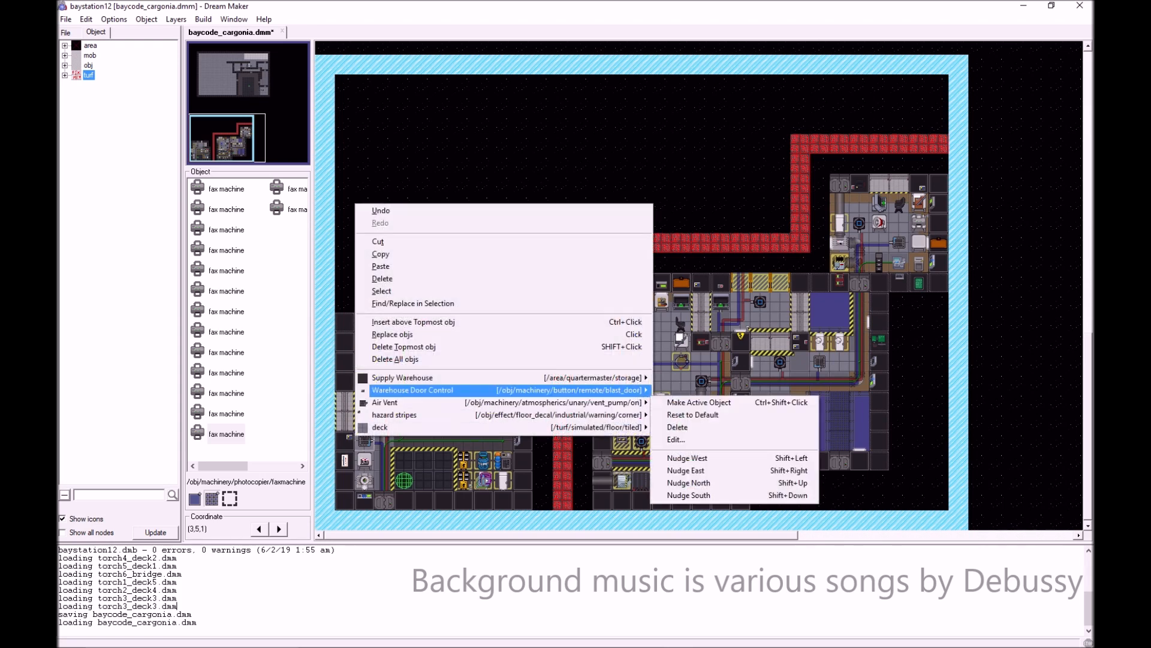
left_click(677, 427)
scroll(573, 318, "down", 4)
scroll(572, 318, "down", 10)
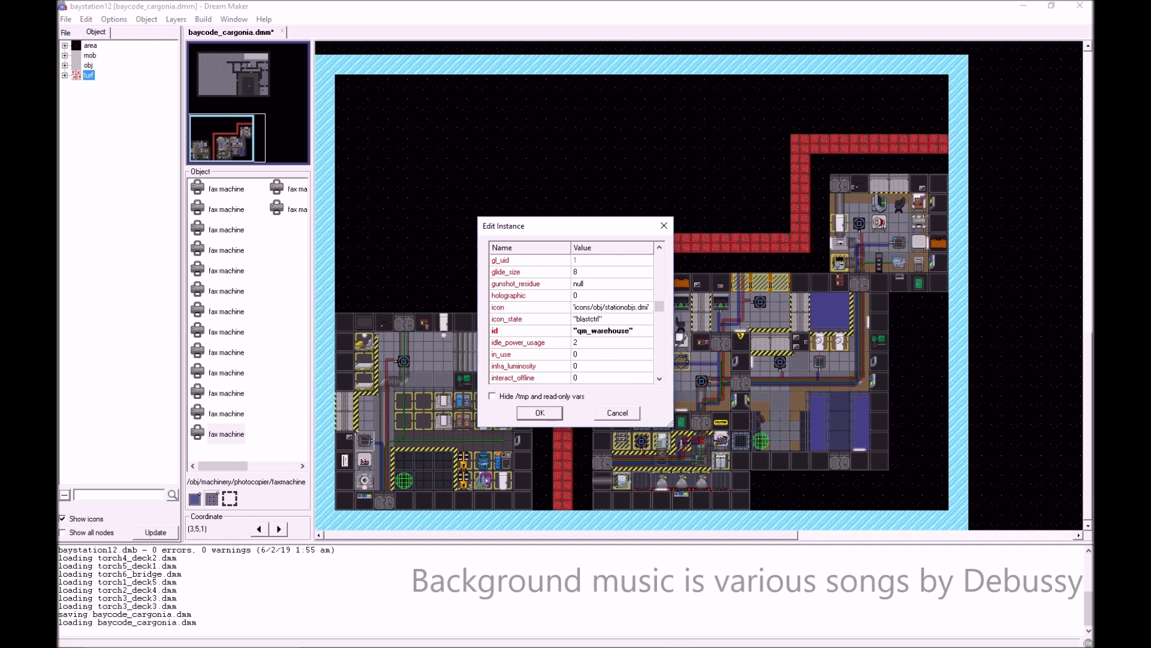
key("Escape")
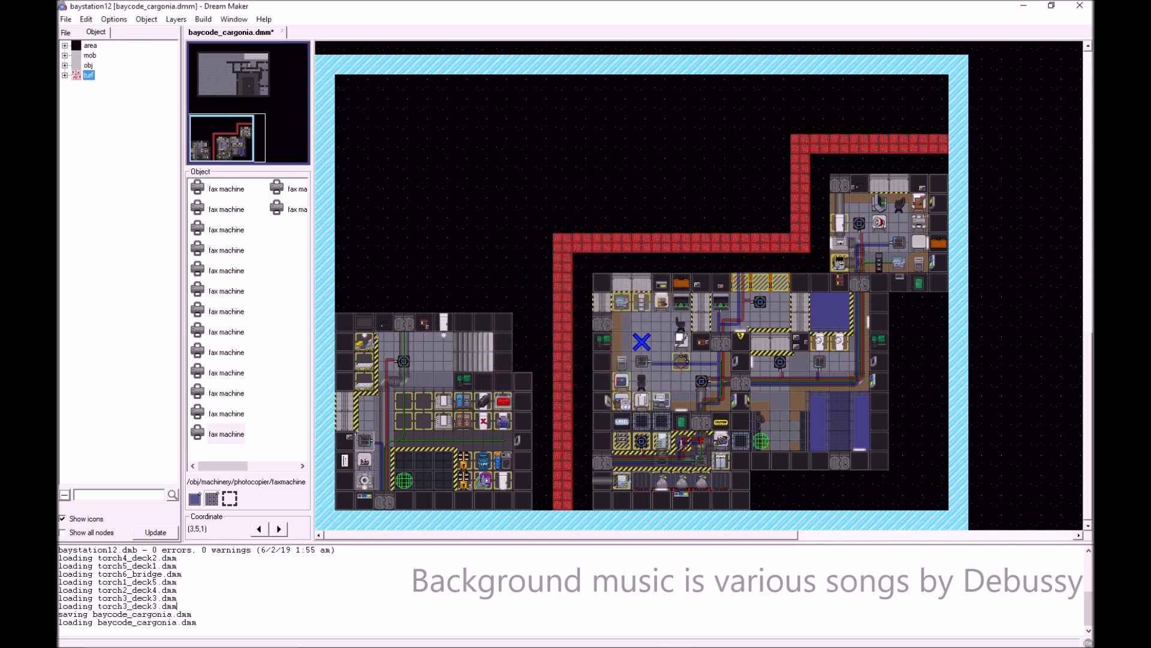
- Look up the id variable of the Warehouse Shutters on the reference warehouse's west side for comparison with the door control
right_click(353, 425)
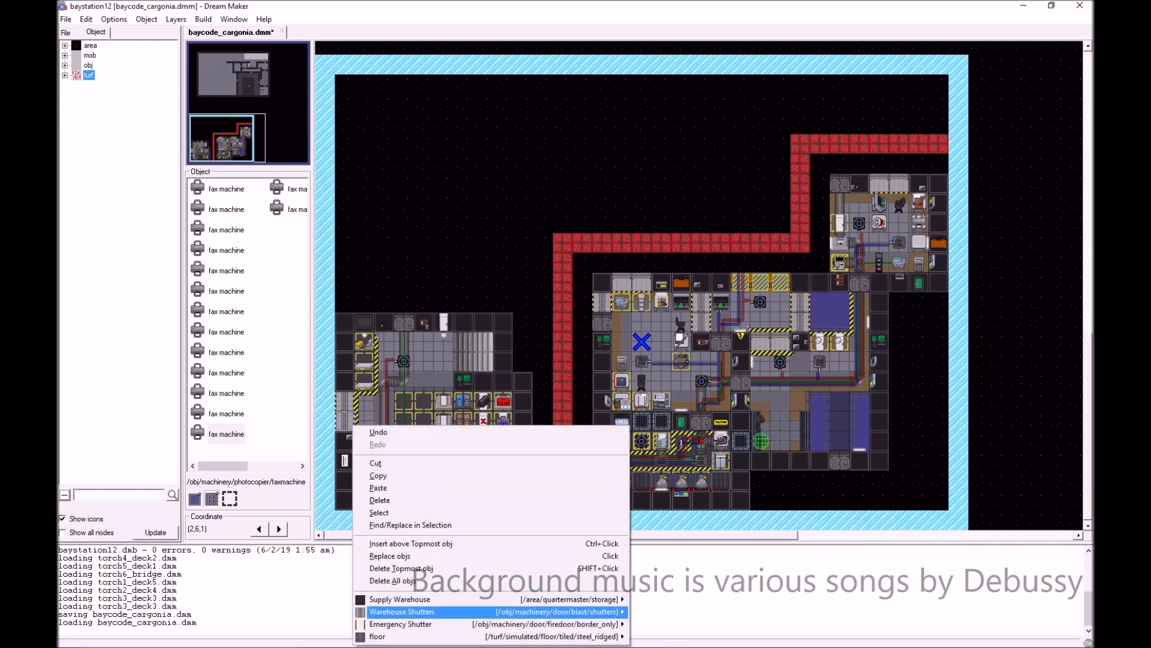
mouse_move(408, 611)
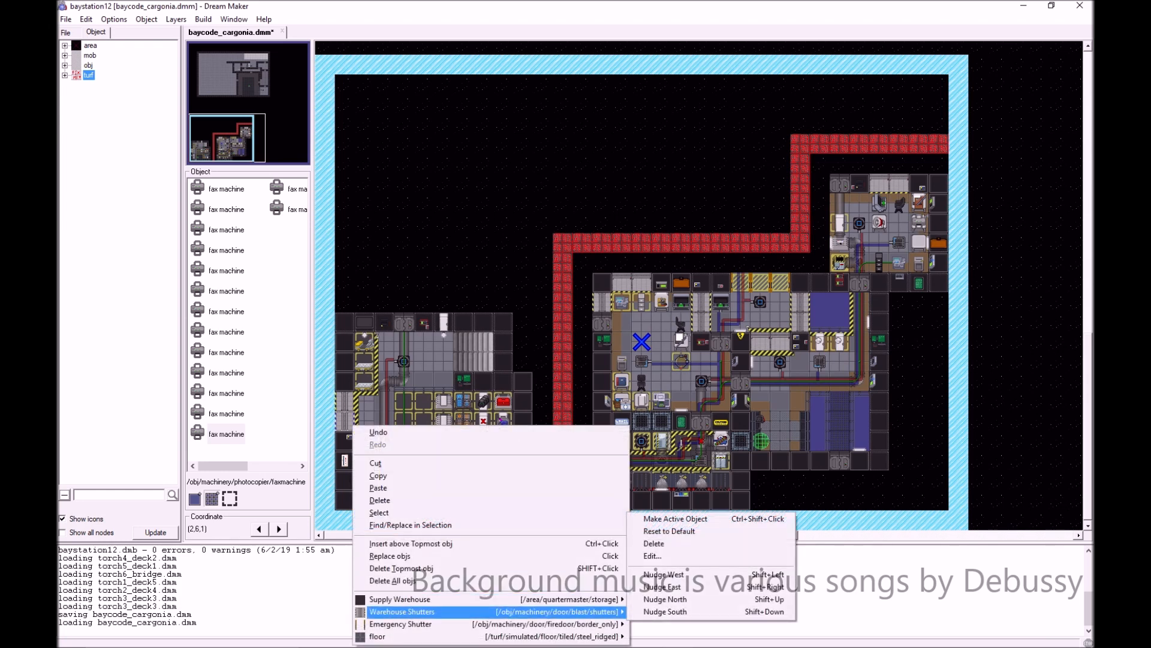
left_click(654, 556)
scroll(573, 318, "down", 10)
scroll(573, 318, "down", 3)
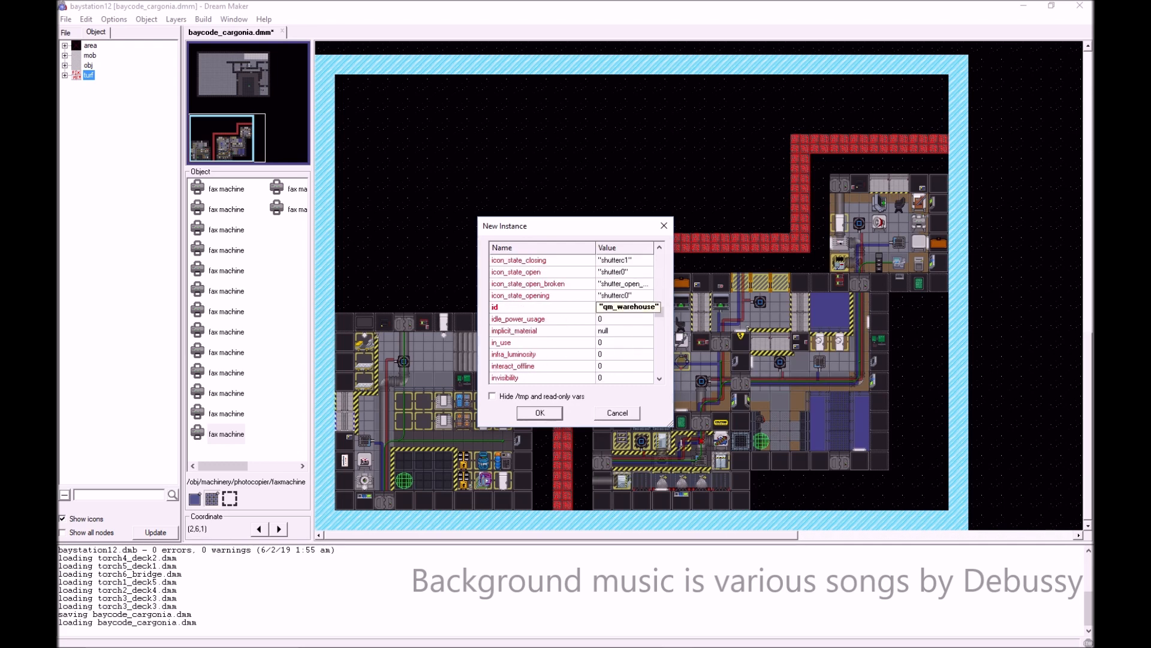
left_click(540, 412)
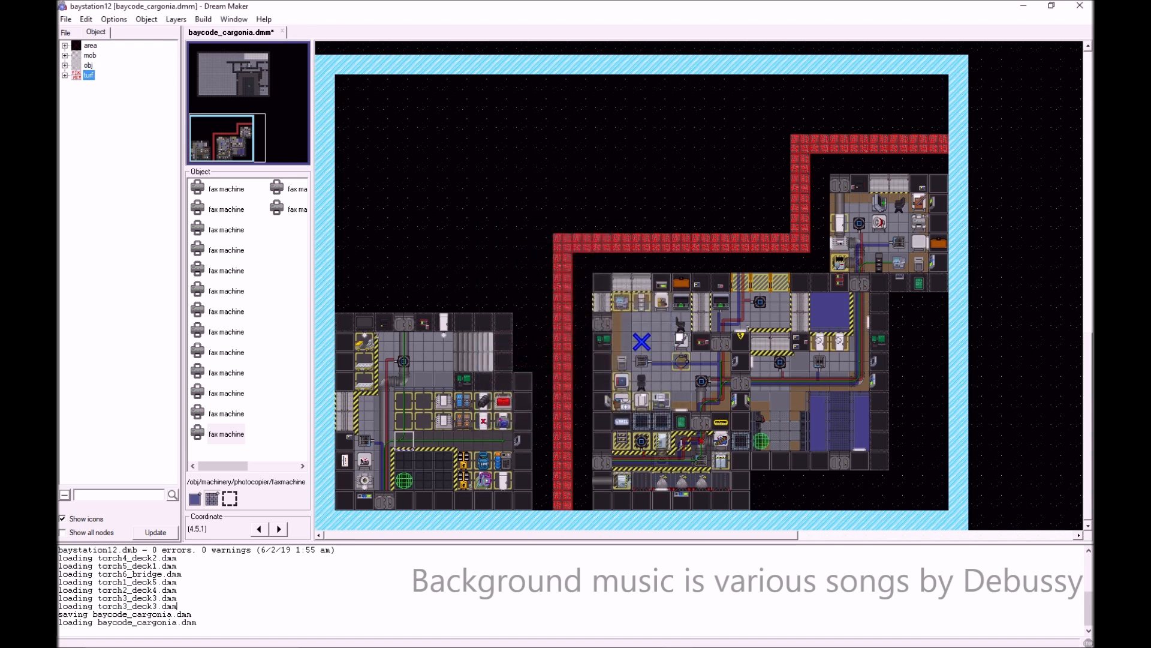
- Recheck the objects on the Warehouse Door Control tile and on the northern Warehouse Shutters tile
right_click(359, 445)
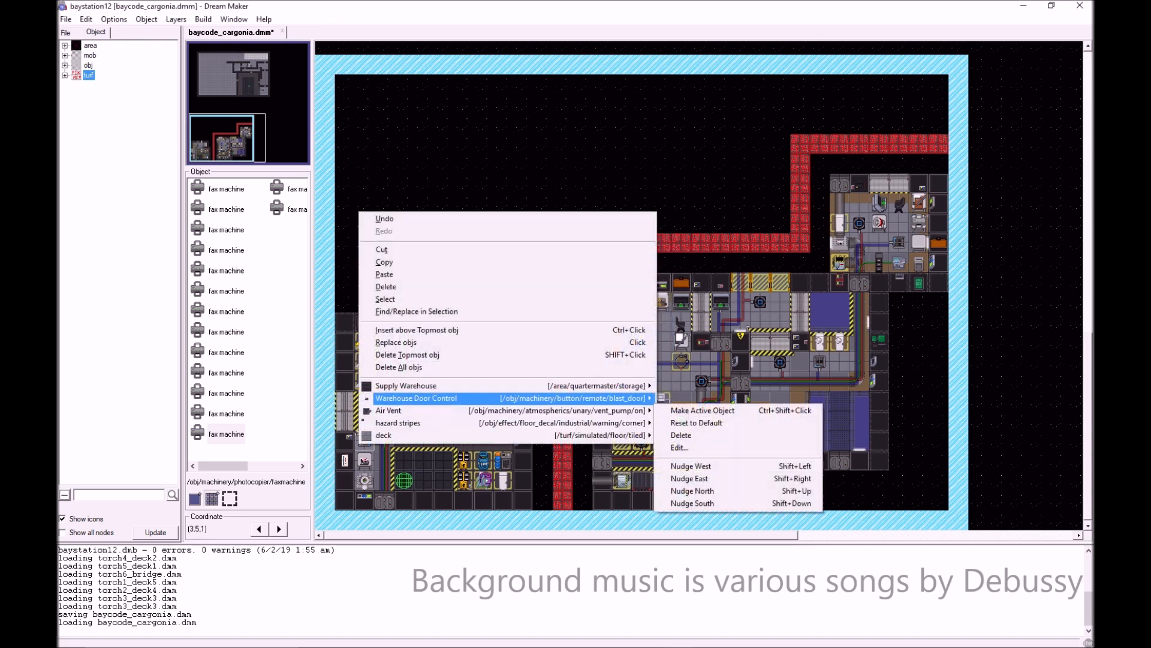
mouse_move(420, 398)
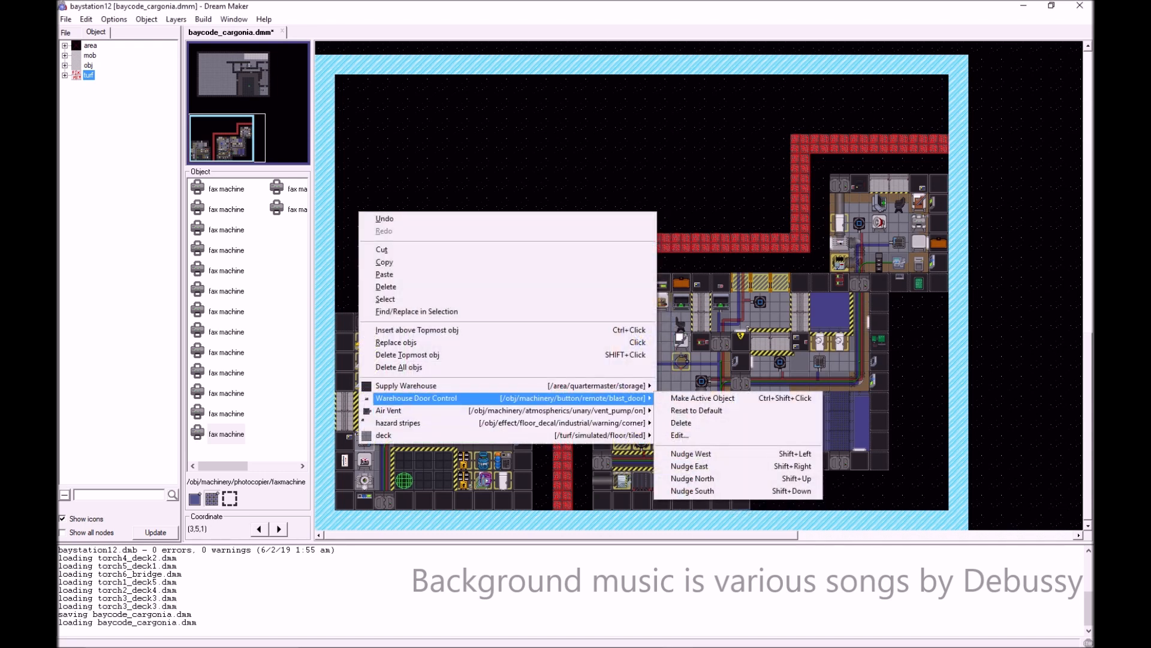
key("Escape")
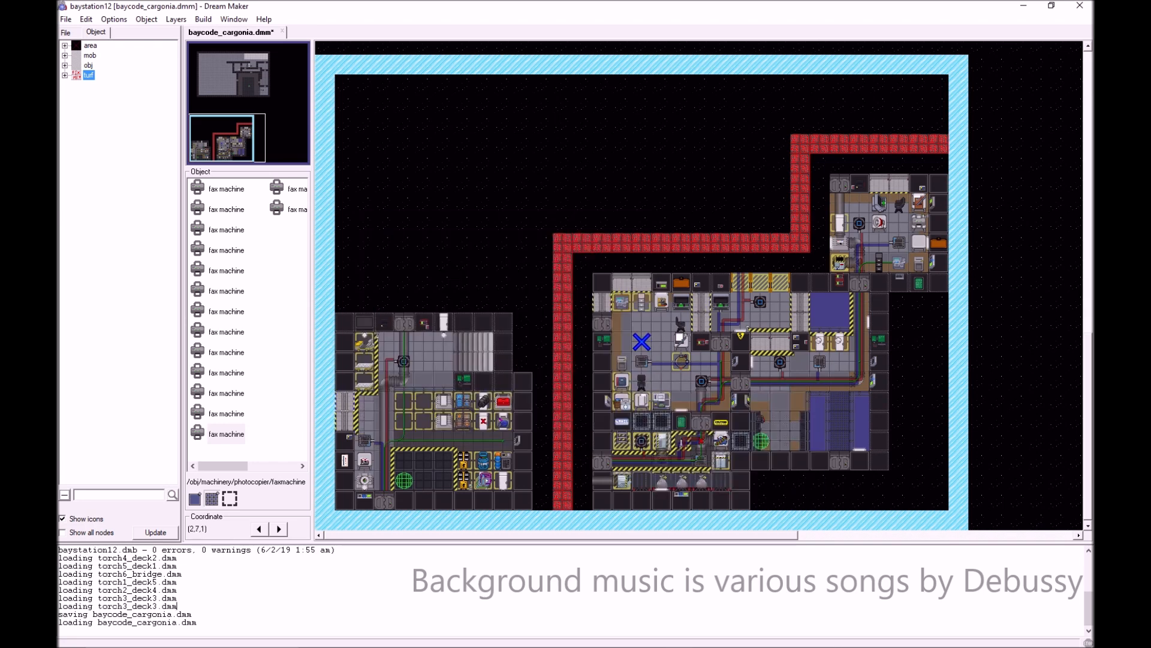
right_click(344, 410)
mouse_move(489, 596)
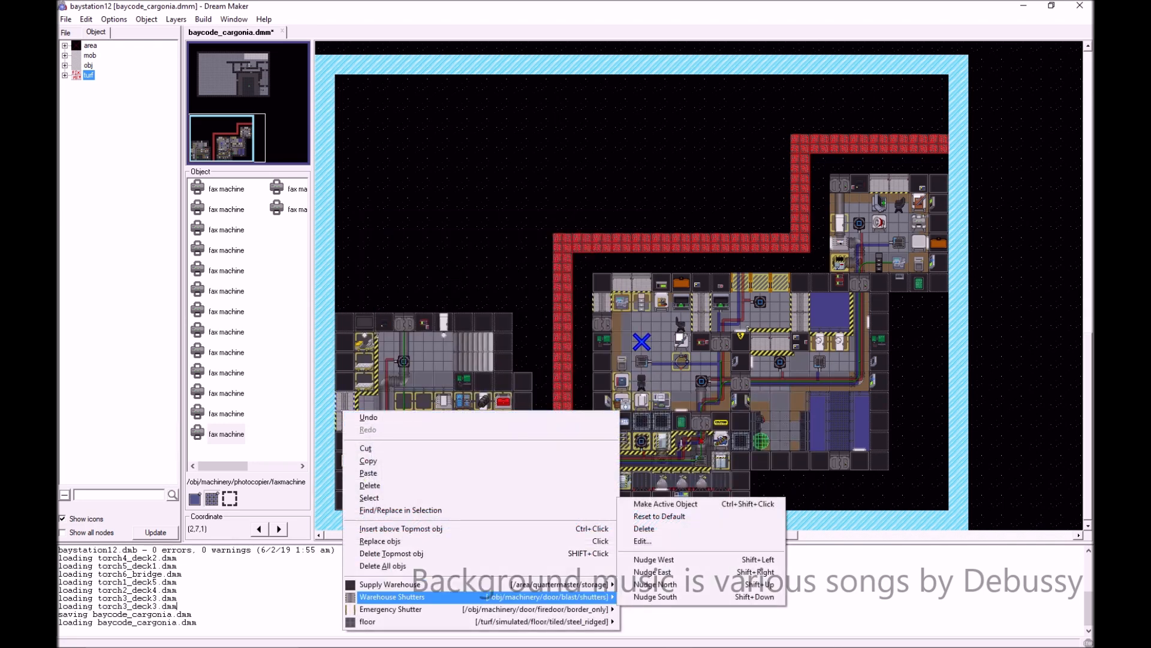
key("Escape")
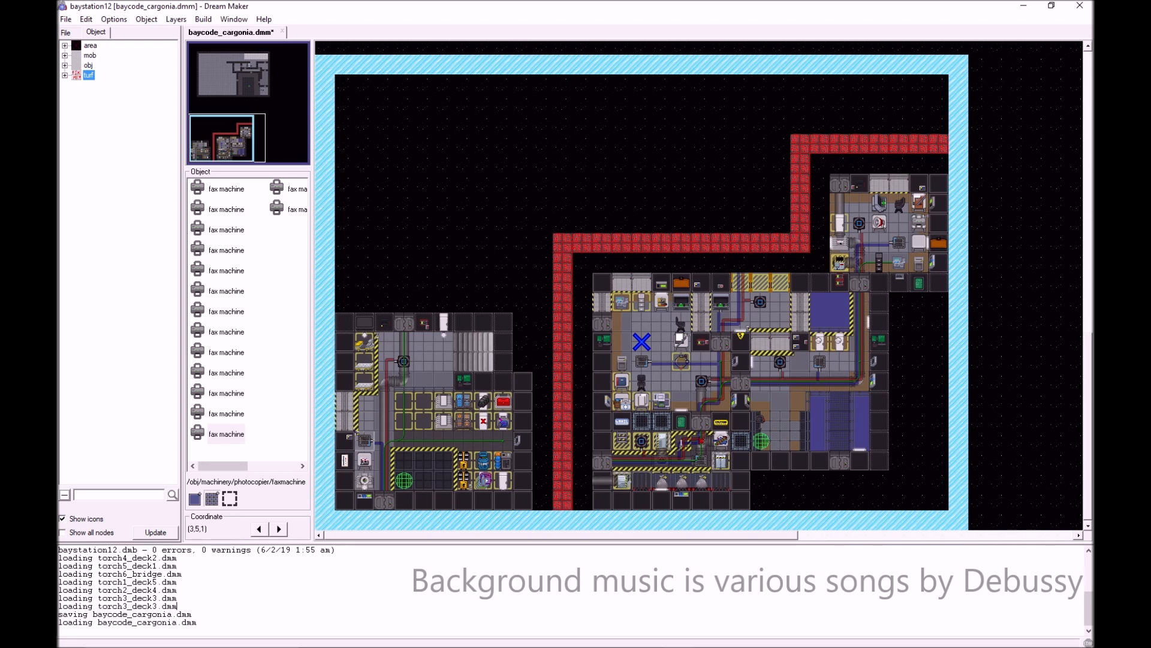
- Make the base remote blast door-control the active object, starting from the reference warehouse's Warehouse Door Control
right_click(360, 446)
mouse_move(408, 397)
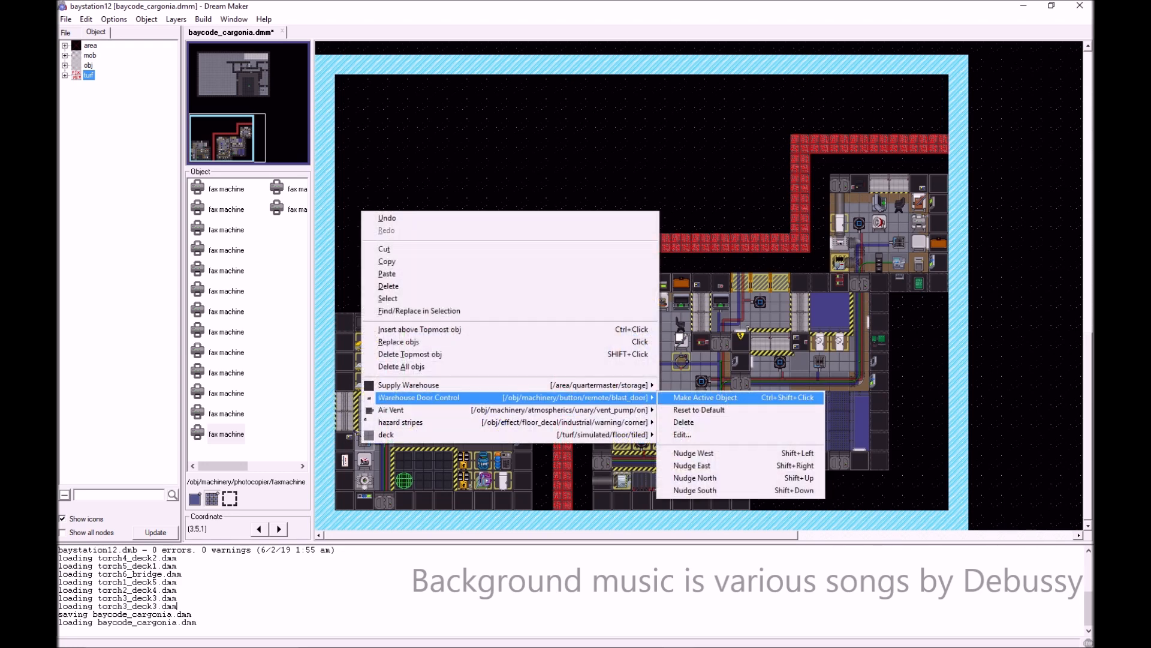
left_click(705, 397)
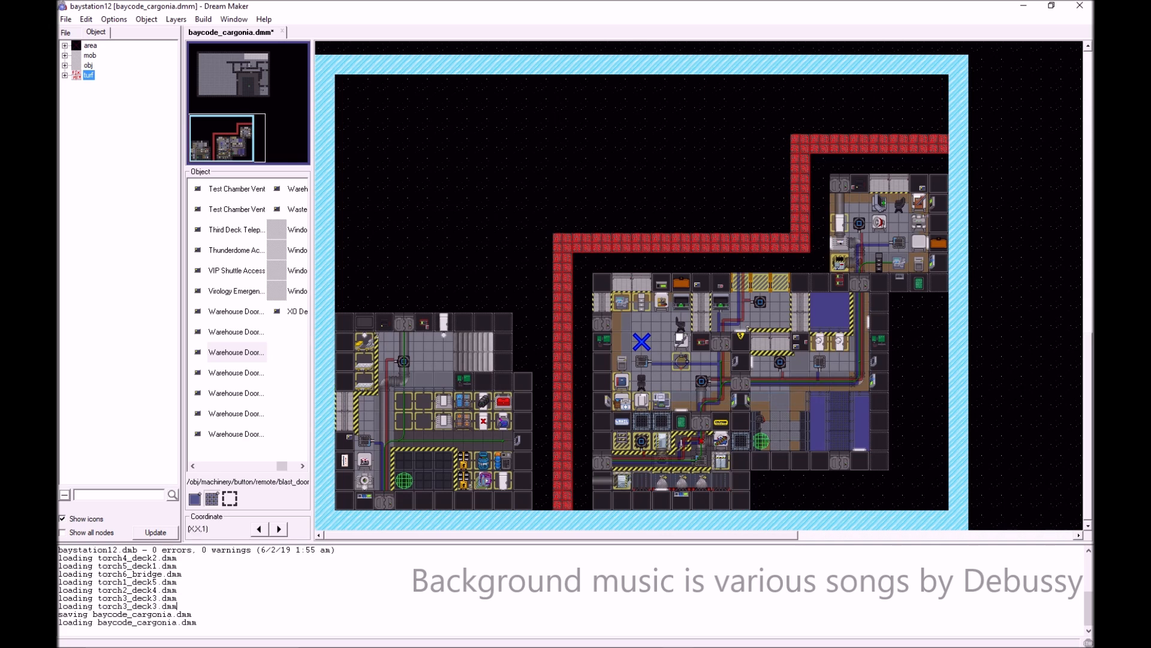
left_click(236, 352)
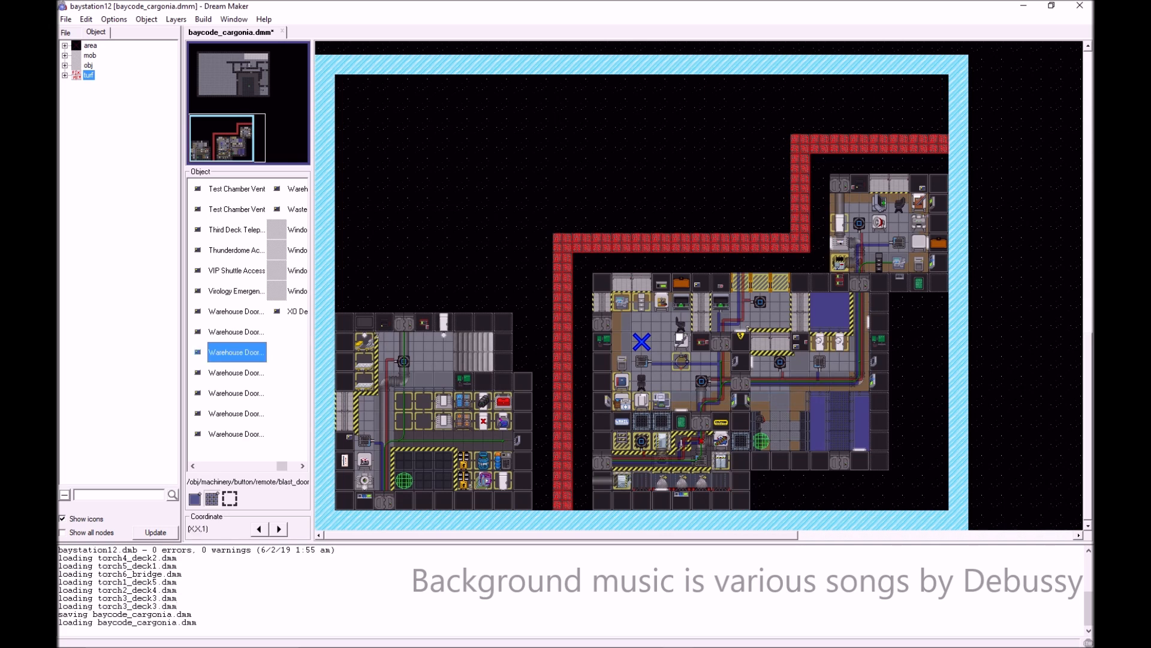
scroll(236, 352, "up", 7)
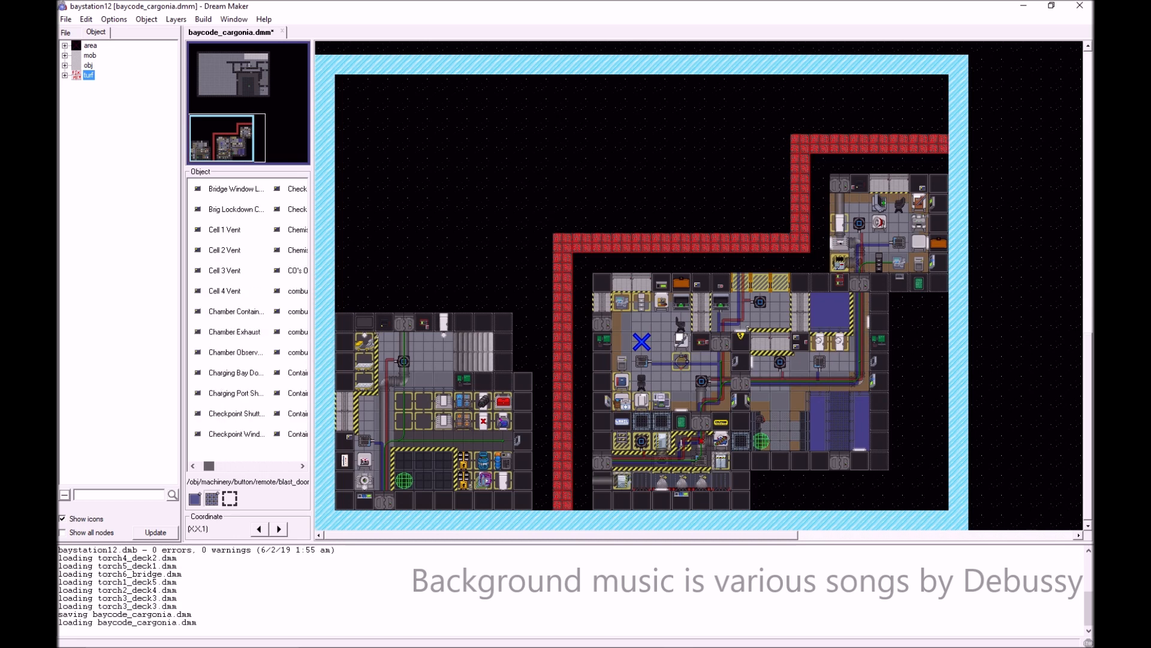
left_click(236, 189)
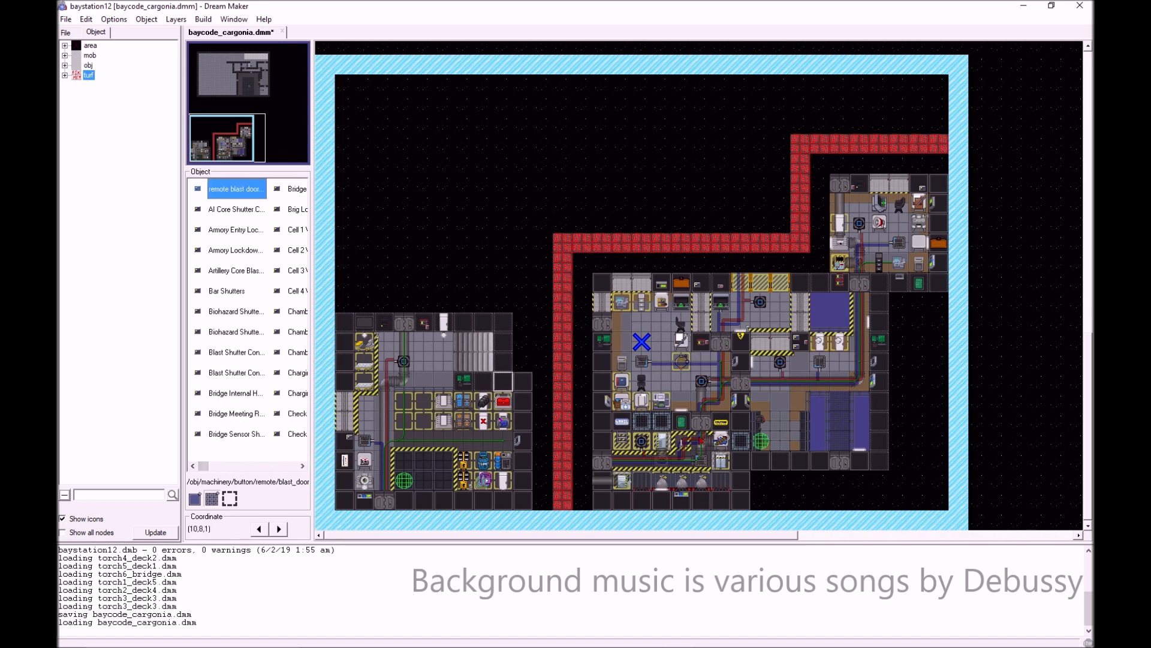
- Place a remote blast door-control on the deck tile just outside the hangar's west wall, at (24,44)
scroll(601, 362, "up", 10)
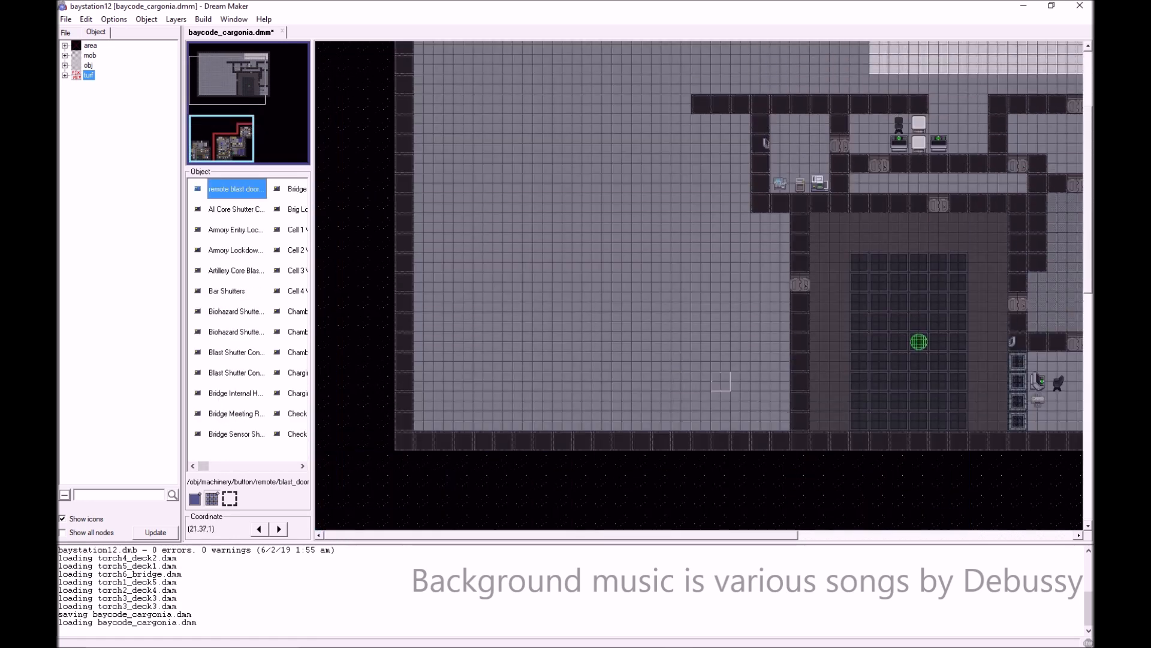
key("Up")
key("Up")
key("Up")
key("Up")
key("Up")
key("Right")
key("Right")
key("Right")
key("Right")
key("Right")
key("Right")
key("Right")
key("Right")
key("Right")
key("Right")
key("Right")
key("Right")
key("Right")
key("Right")
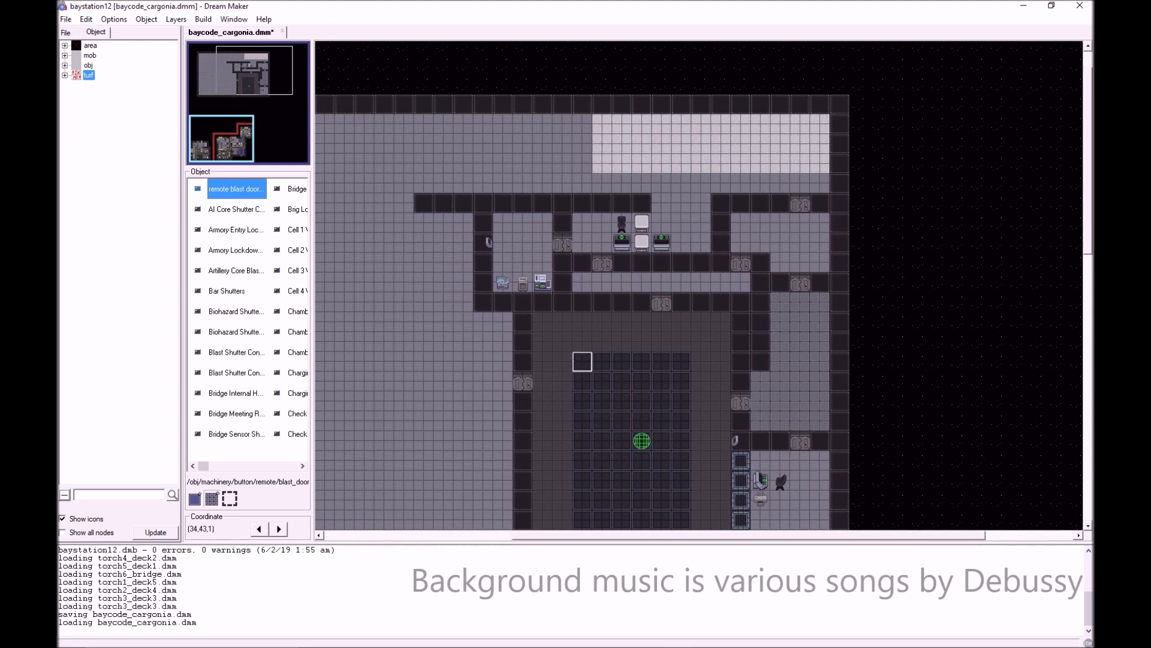
key("Right")
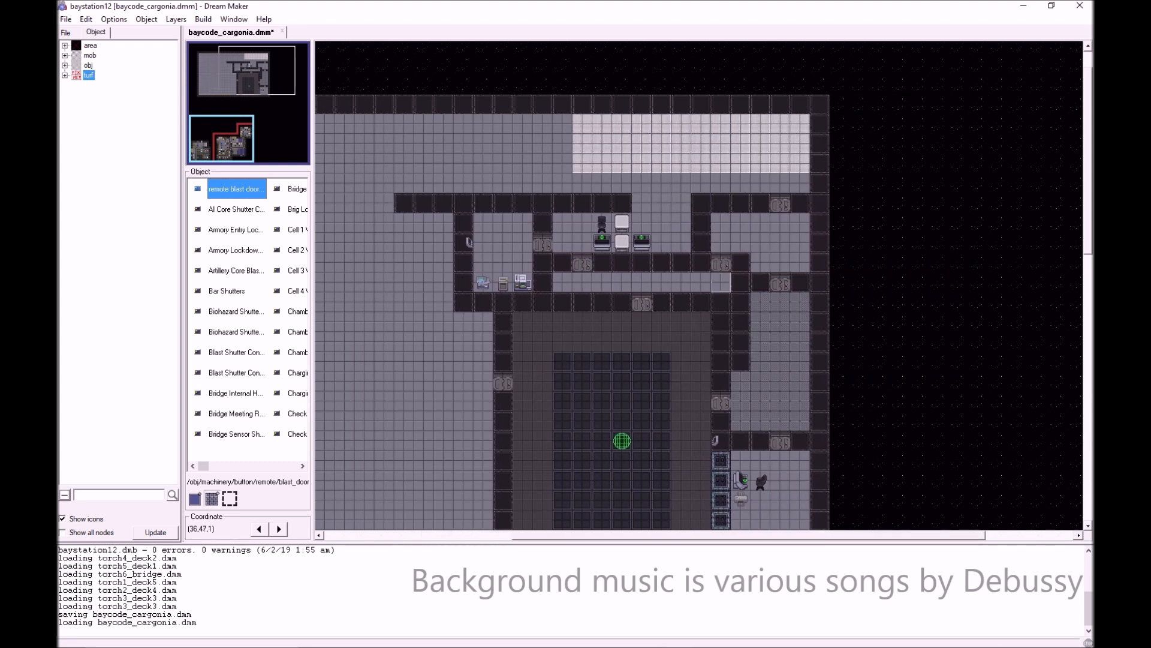
key("Up")
key("Up")
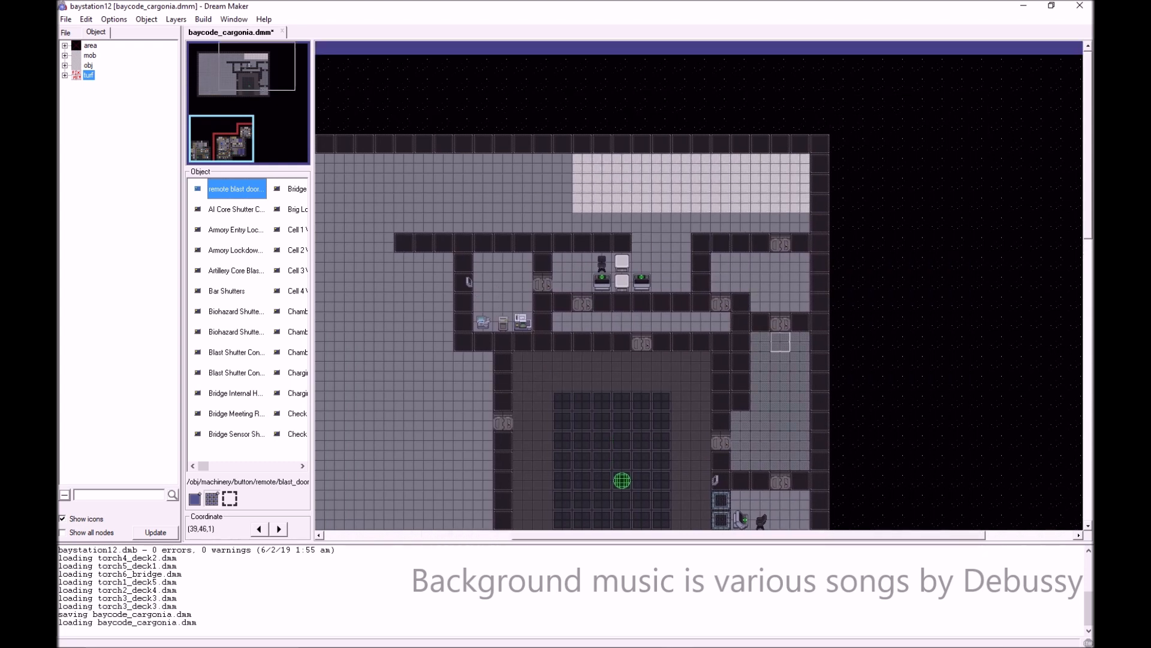
key("Down")
key("Down")
key("Down")
scroll(757, 399, "down", 3)
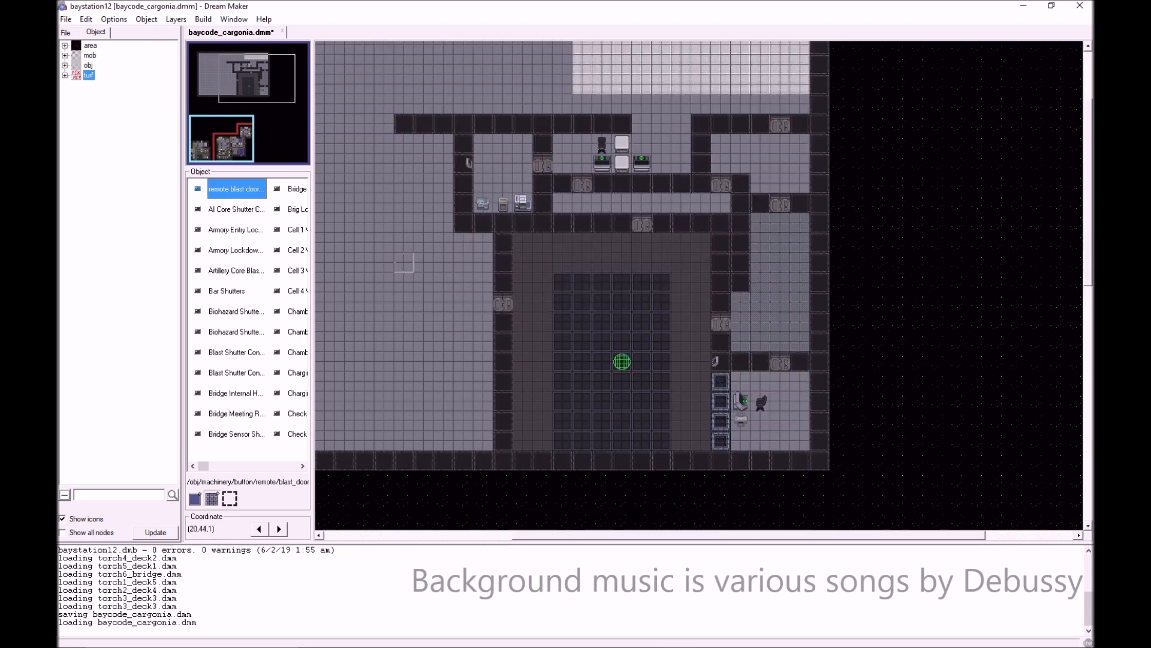
scroll(677, 339, "up", 5)
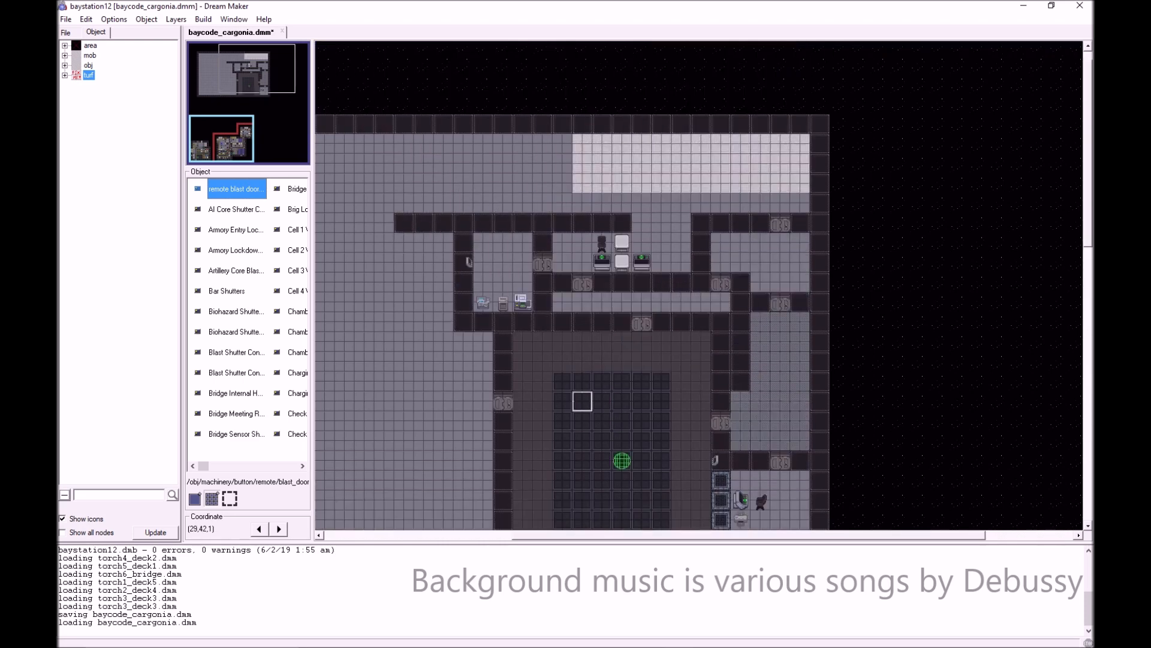
scroll(582, 401, "left", 5)
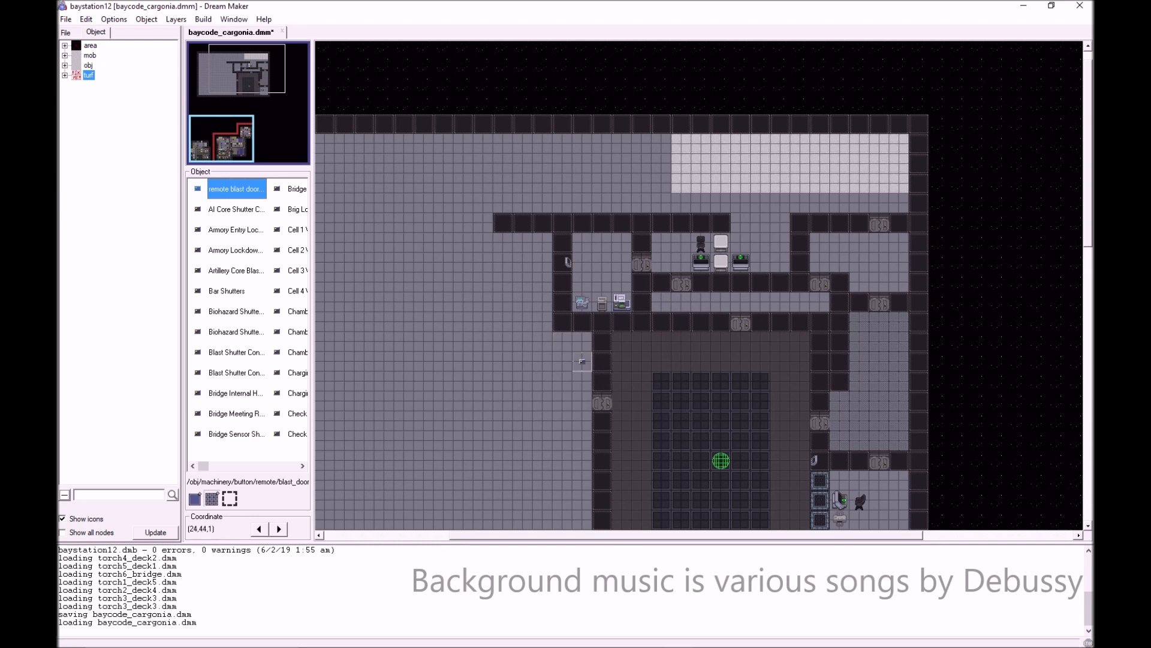
- Edit the remote blast door-control's pixel_x so the button sits on the adjacent hangar wall to its east
right_click(581, 361)
mouse_move(659, 549)
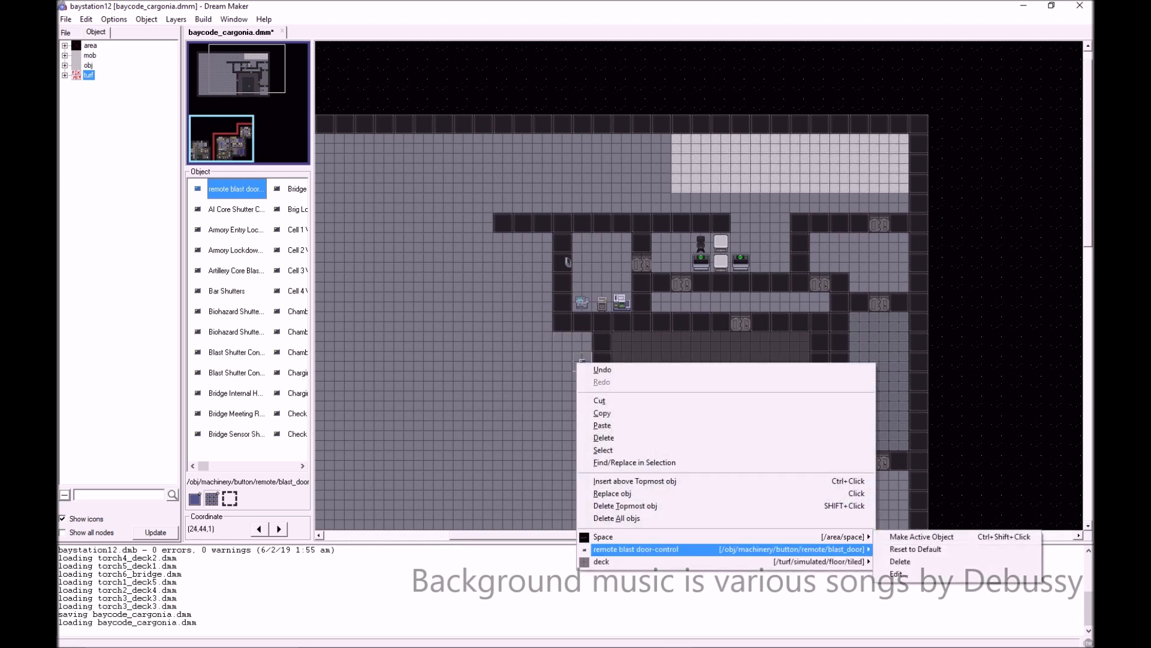
left_click(899, 493)
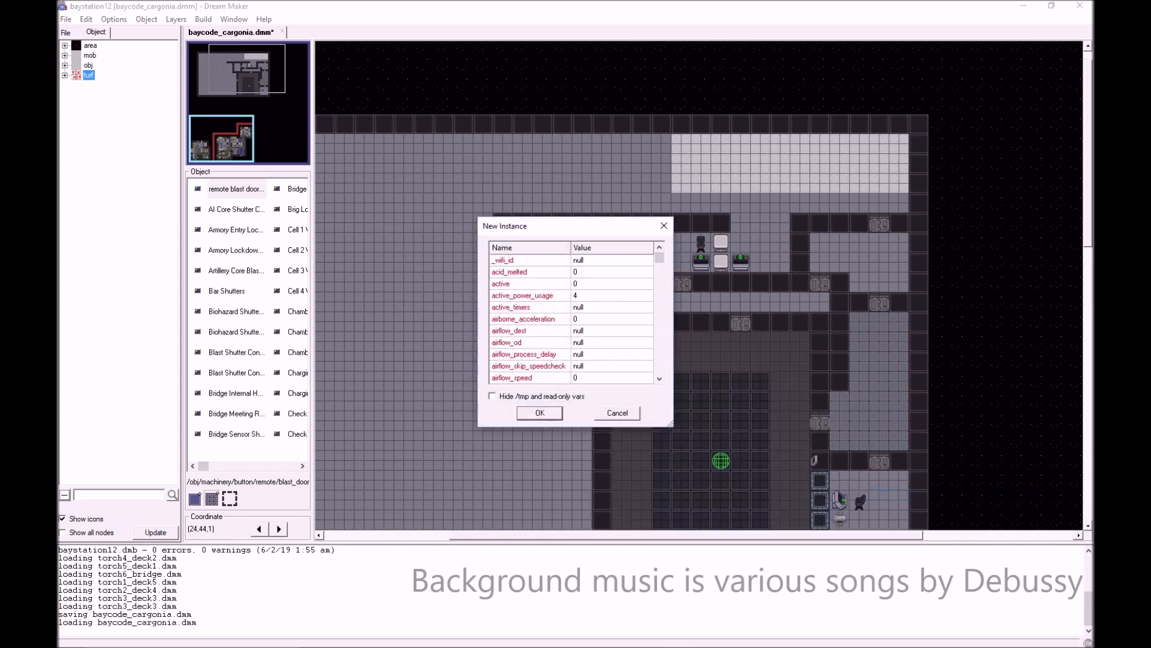
scroll(572, 318, "down", 15)
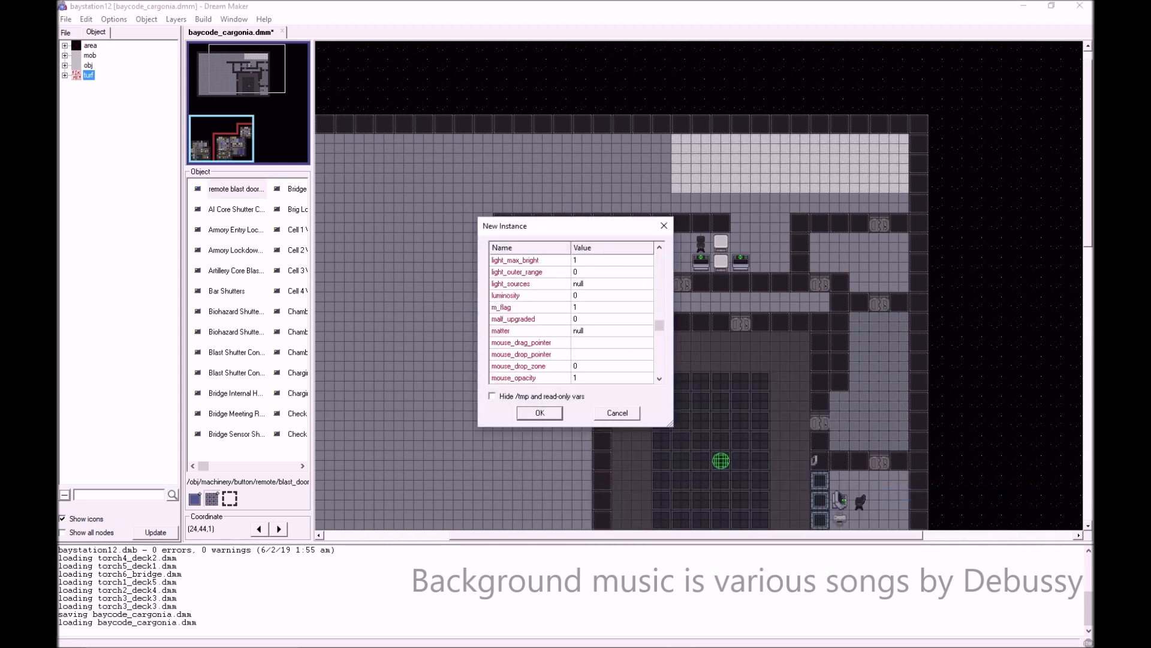
scroll(573, 318, "down", 3)
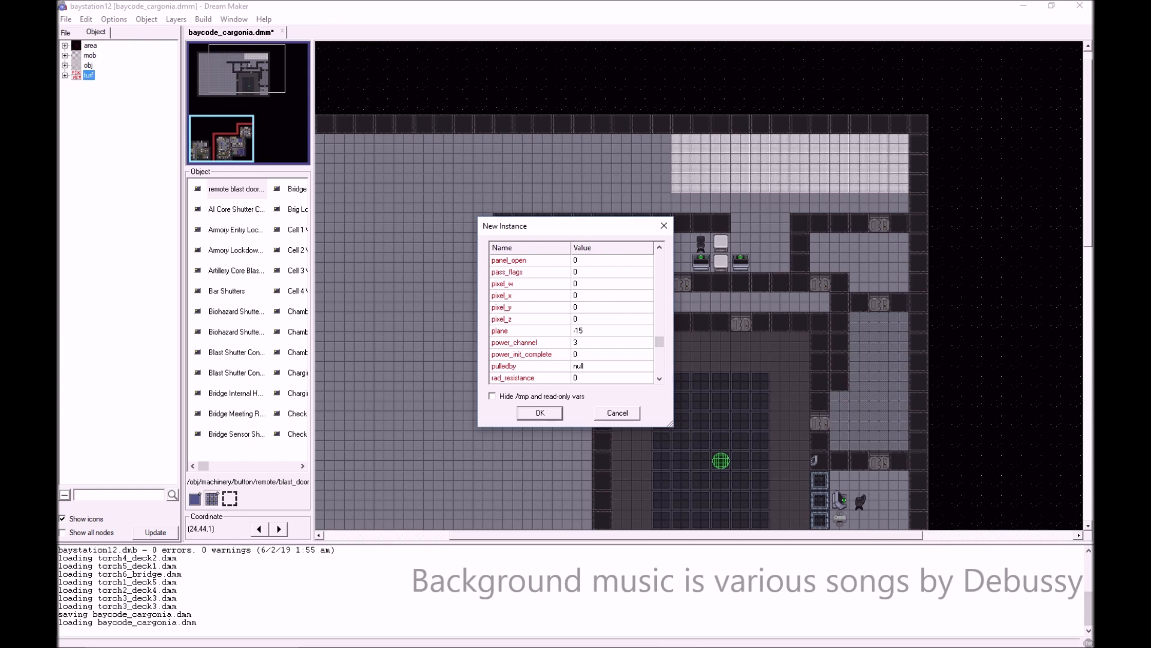
left_click(599, 295)
left_click(539, 412)
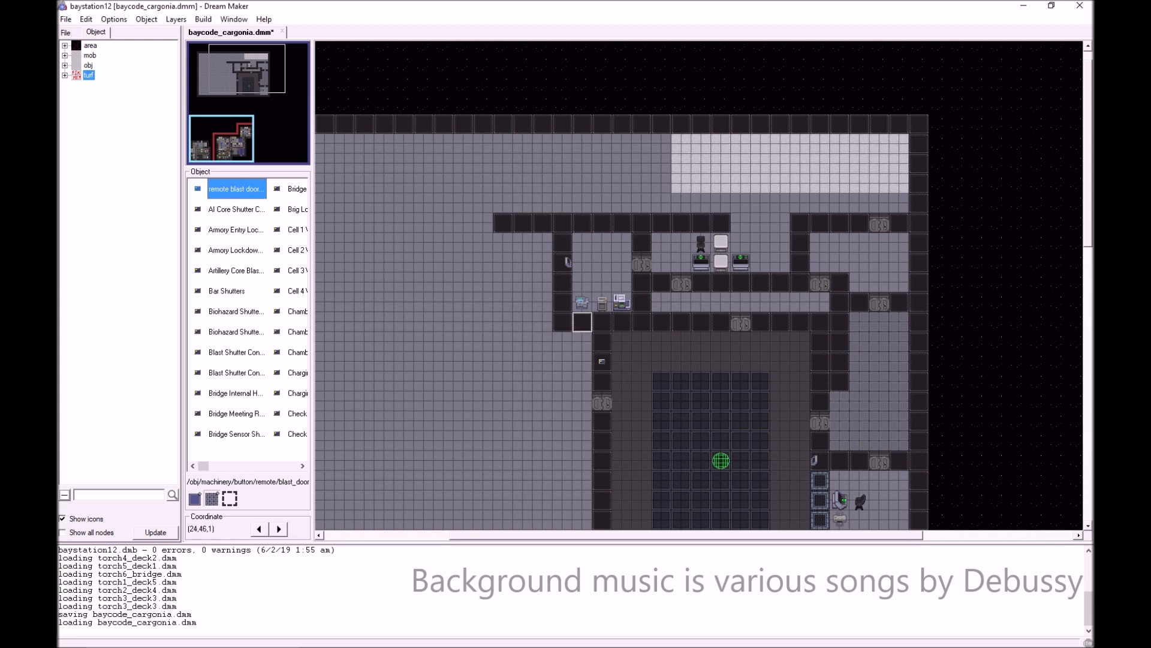
- Extend the office's south bulkhead two tiles west and build a new west wall up to the north wall
left_click(562, 322, "shift")
left_click(543, 322)
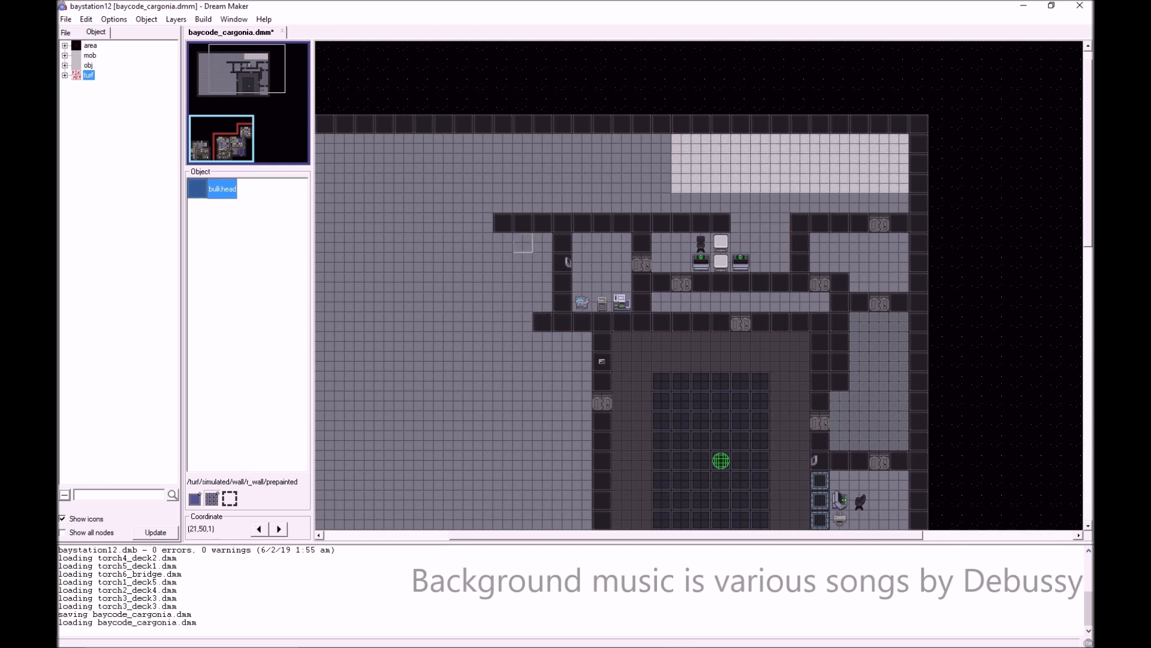
left_click_drag(523, 243, 523, 322)
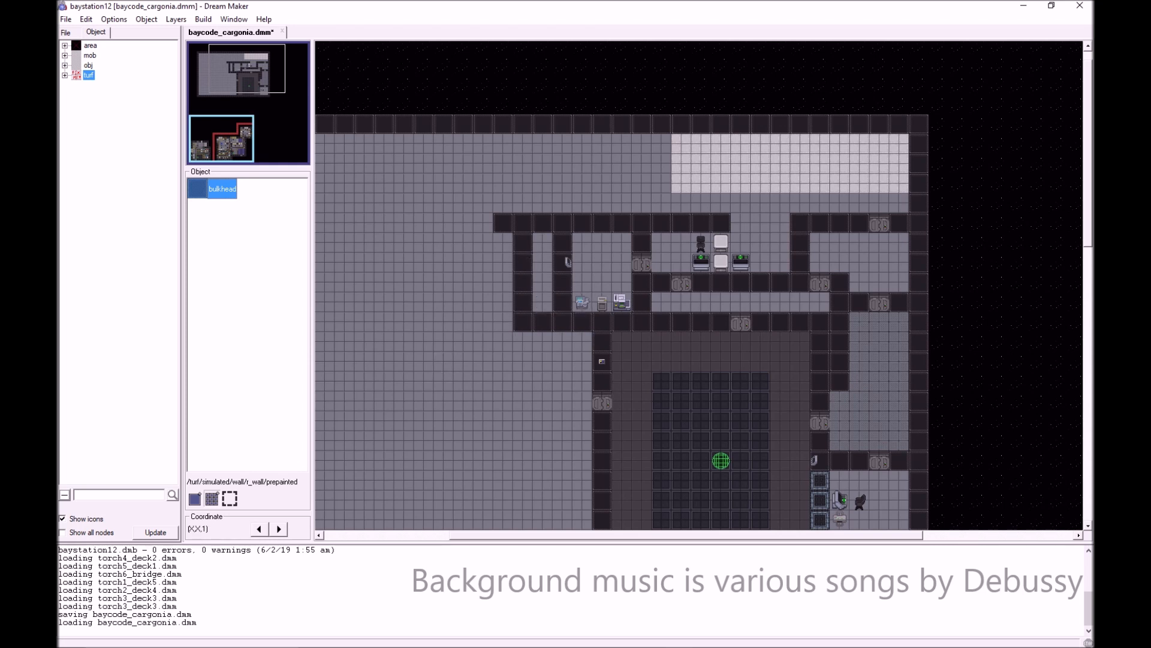
- Move the office's old west wall and the adjacent column two tiles west, and fill the gap with deck flooring
left_click_drag(563, 243, 562, 302)
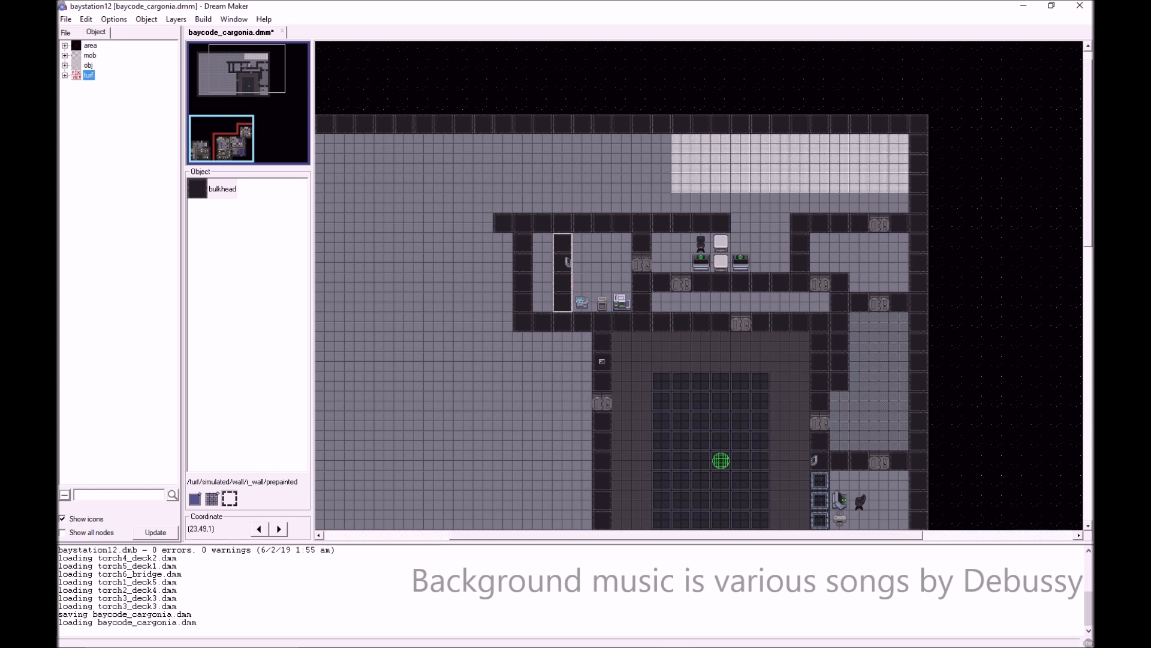
left_click_drag(582, 243, 562, 302)
left_click_drag(582, 262, 542, 262)
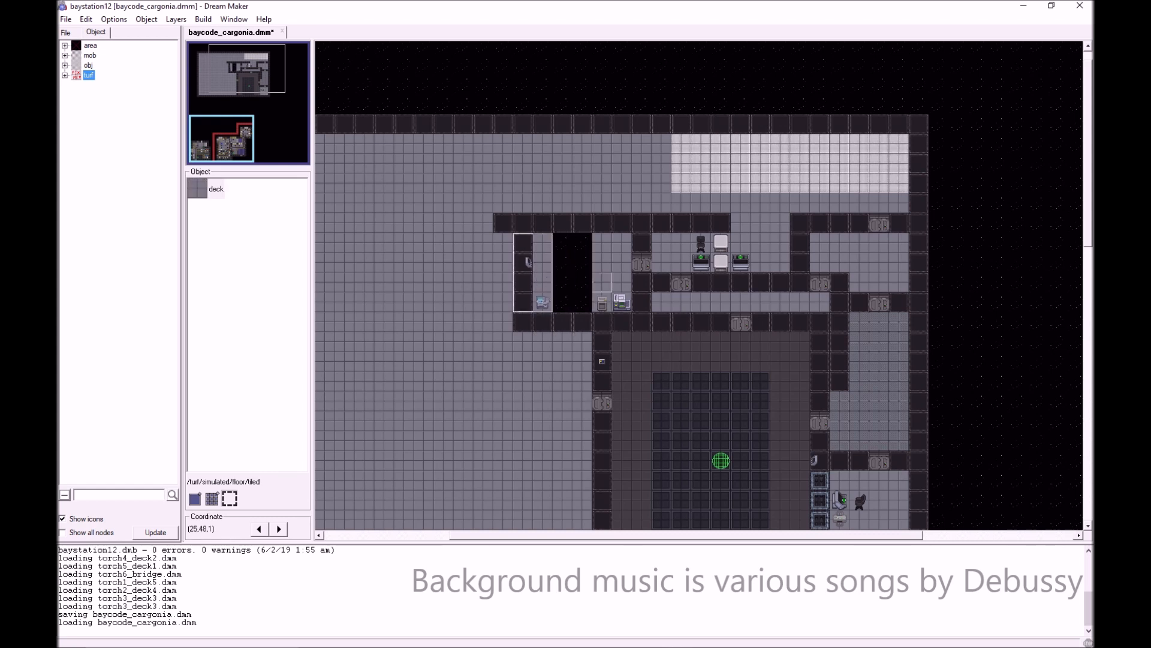
left_click(212, 498)
left_click_drag(562, 302, 581, 242)
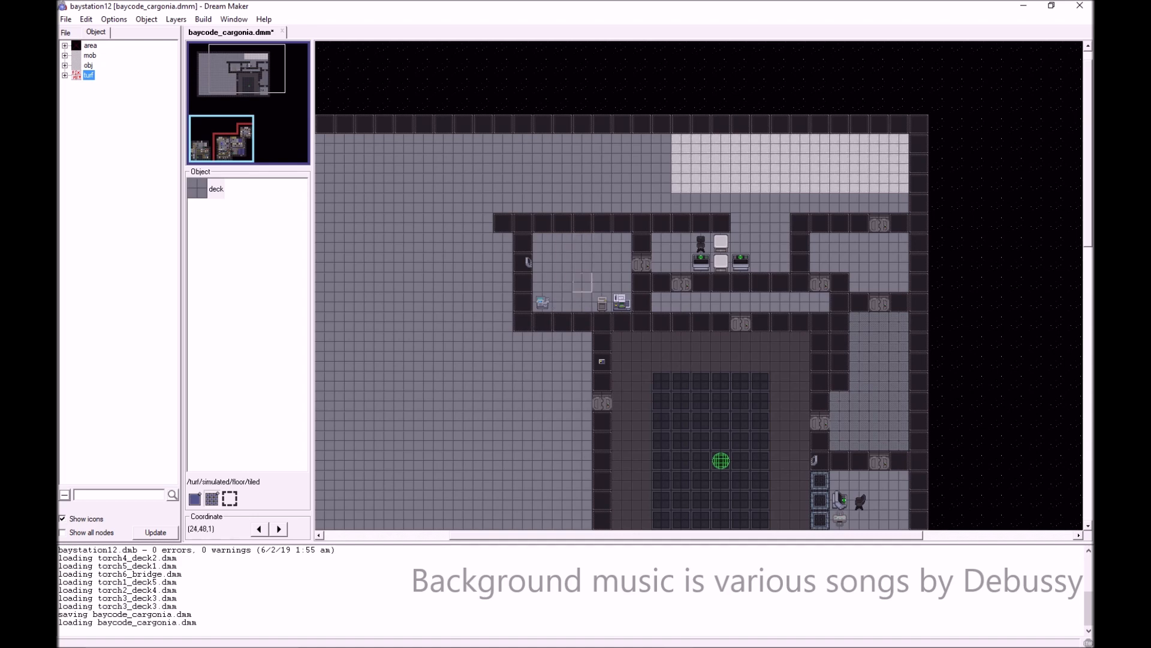
- Place a copy of the Supply Office airlock with deck flooring in the office's south wall at (23,46)
right_click(648, 264)
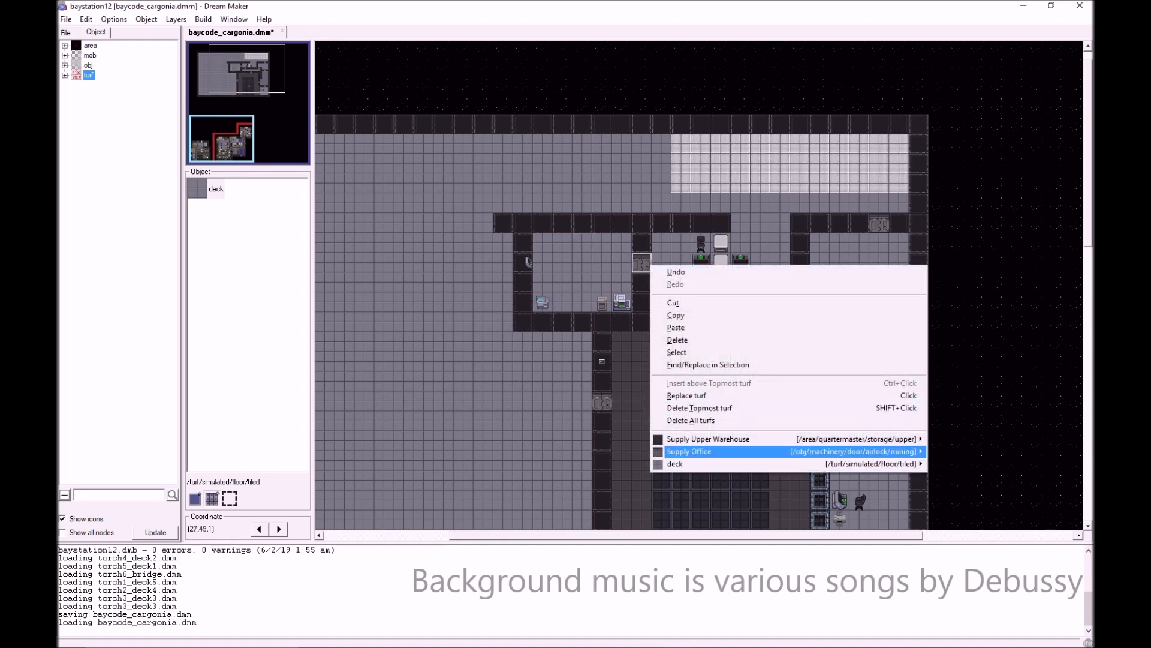
mouse_move(791, 450)
left_click(996, 447)
left_click(562, 322)
left_click(563, 302, "ctrl+shift")
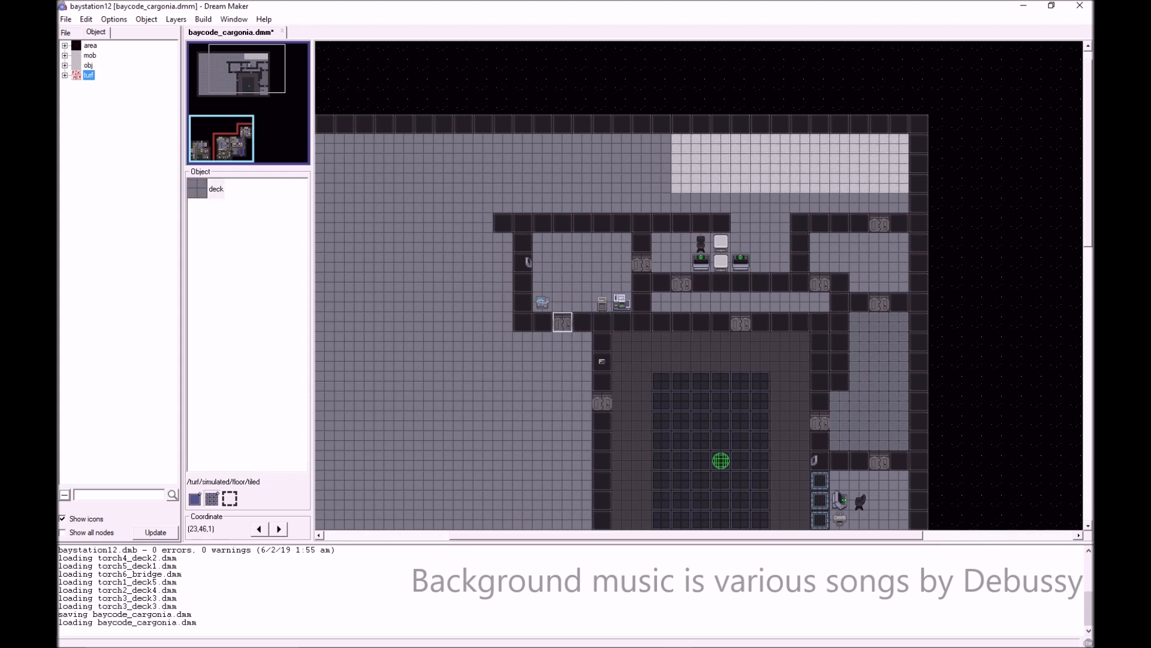
- Show the area layer, extend the Supply Upper Warehouse area over the enlarged office's two western columns, and hide the layer again
left_click(175, 20)
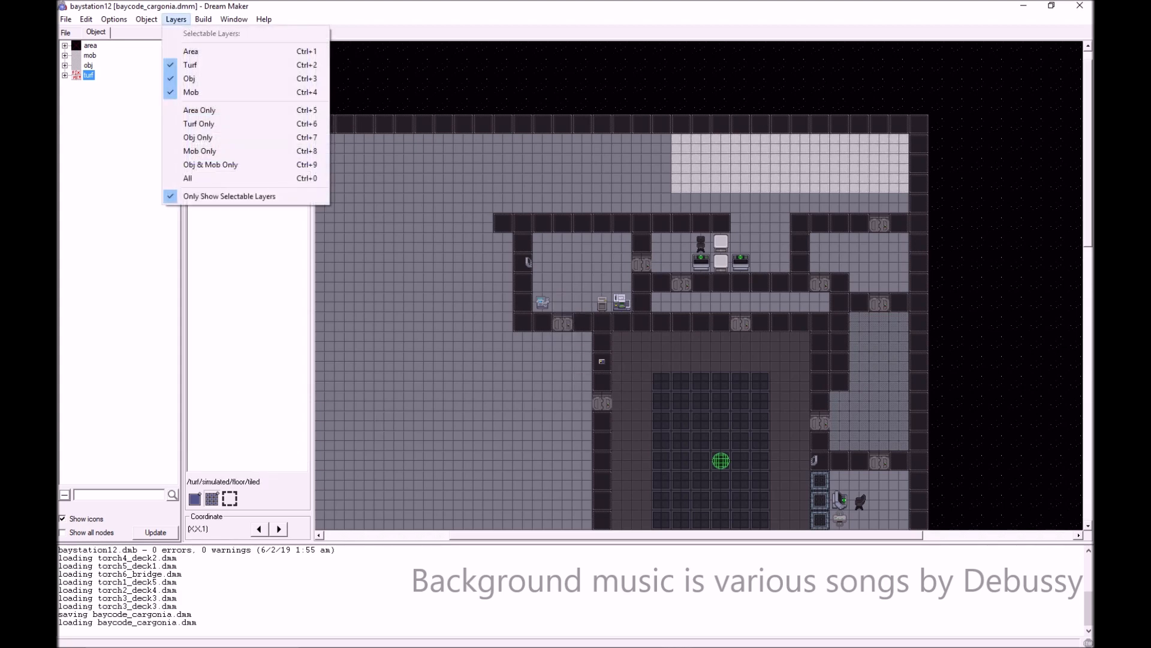
left_click(191, 51)
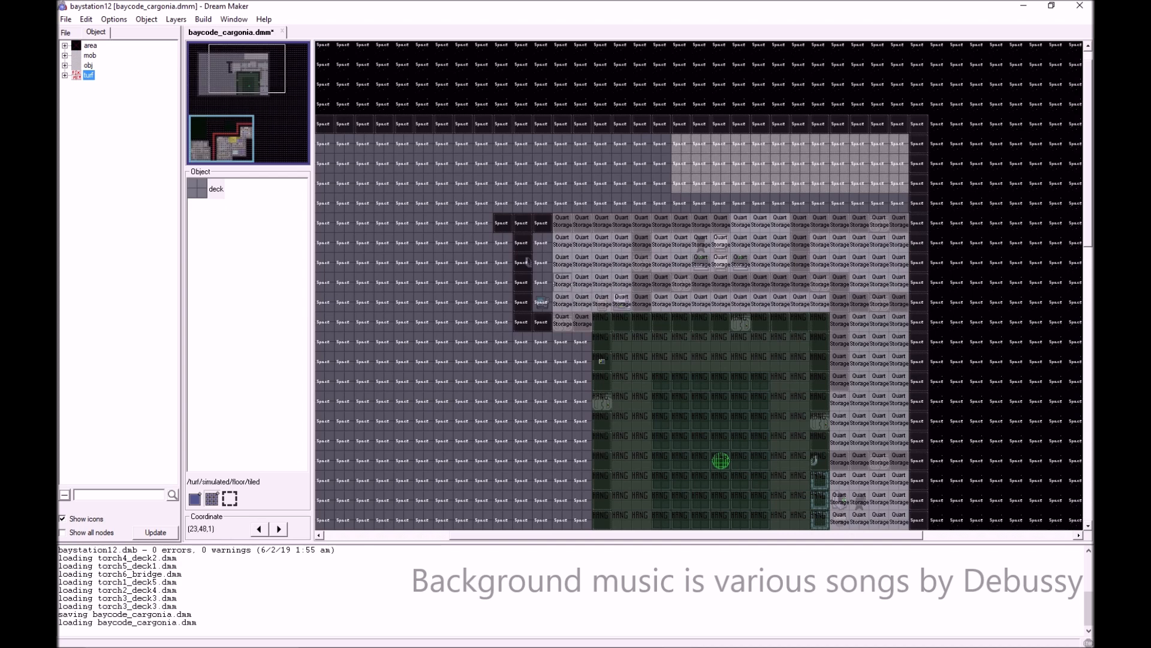
left_click(563, 263, "ctrl+shift")
left_click_drag(542, 223, 523, 322)
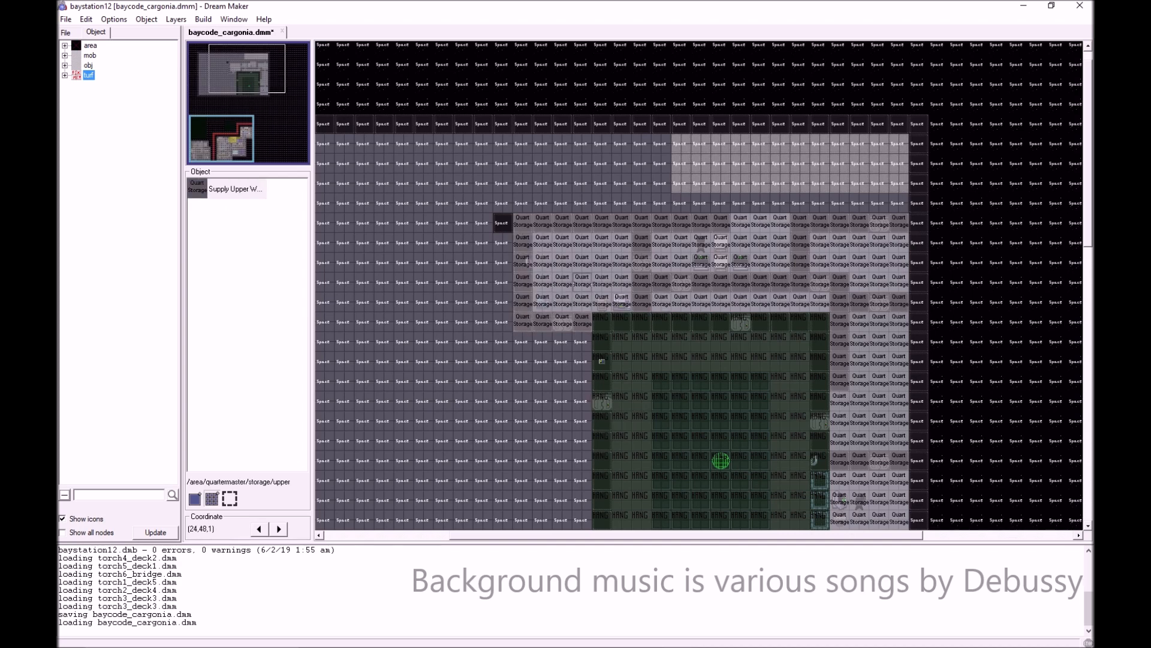
left_click(176, 19)
left_click(180, 51)
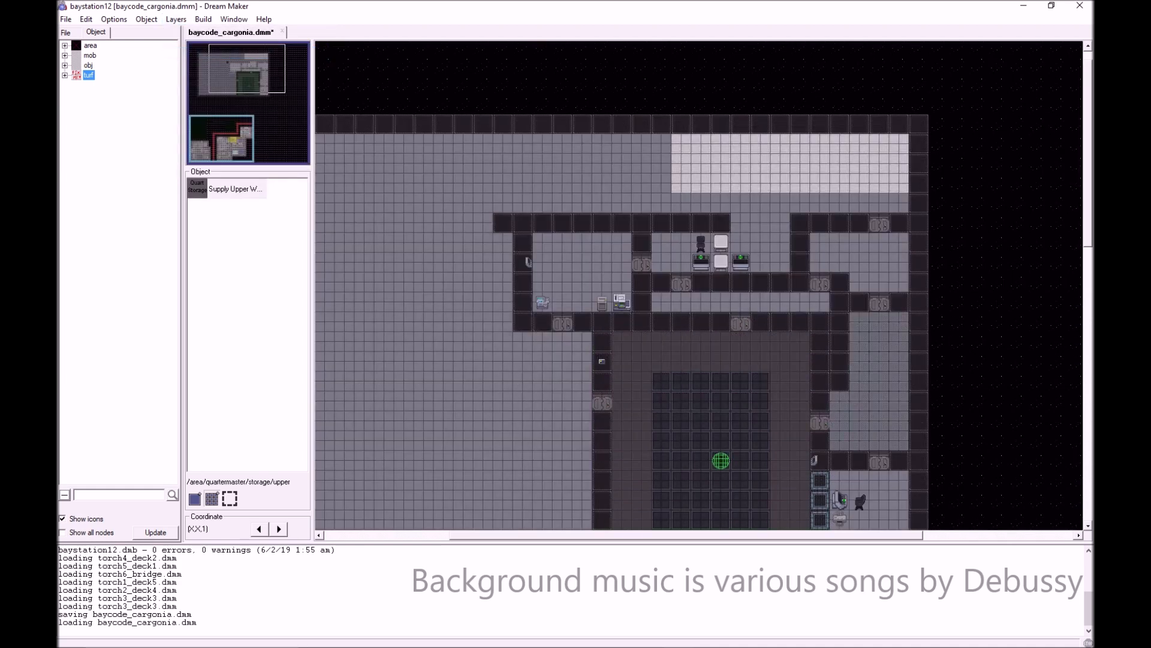
- Delete the airlock in the hangar's west wall and widen the doorway to three tiles of deck flooring
right_click(603, 402)
mouse_move(774, 588)
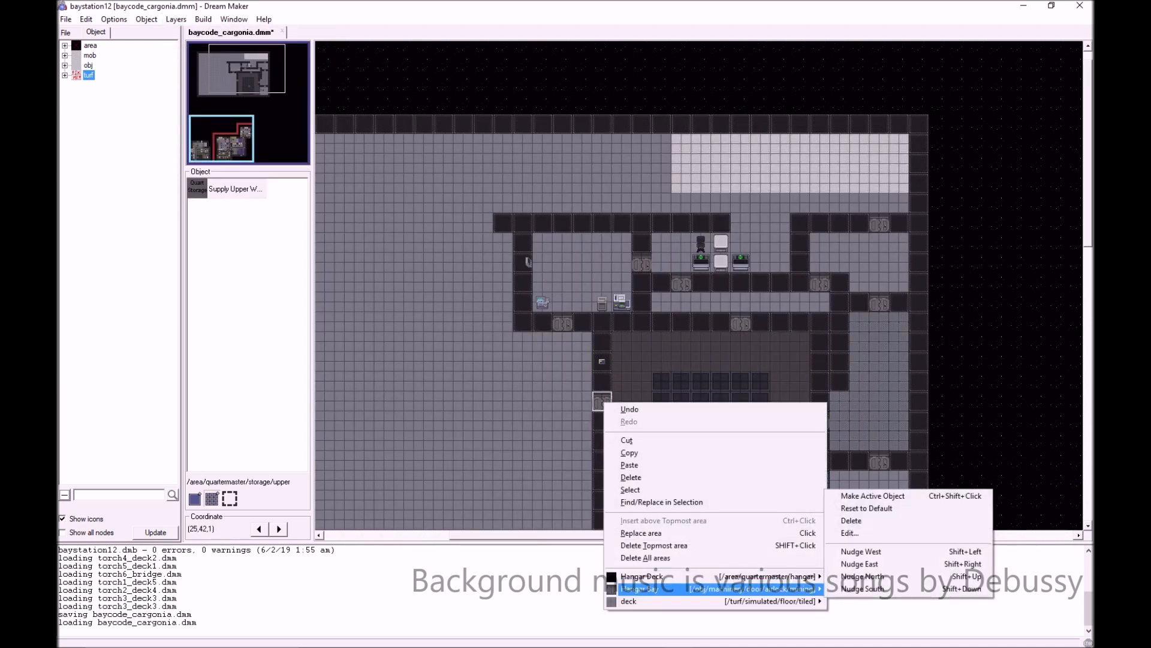
left_click(851, 521)
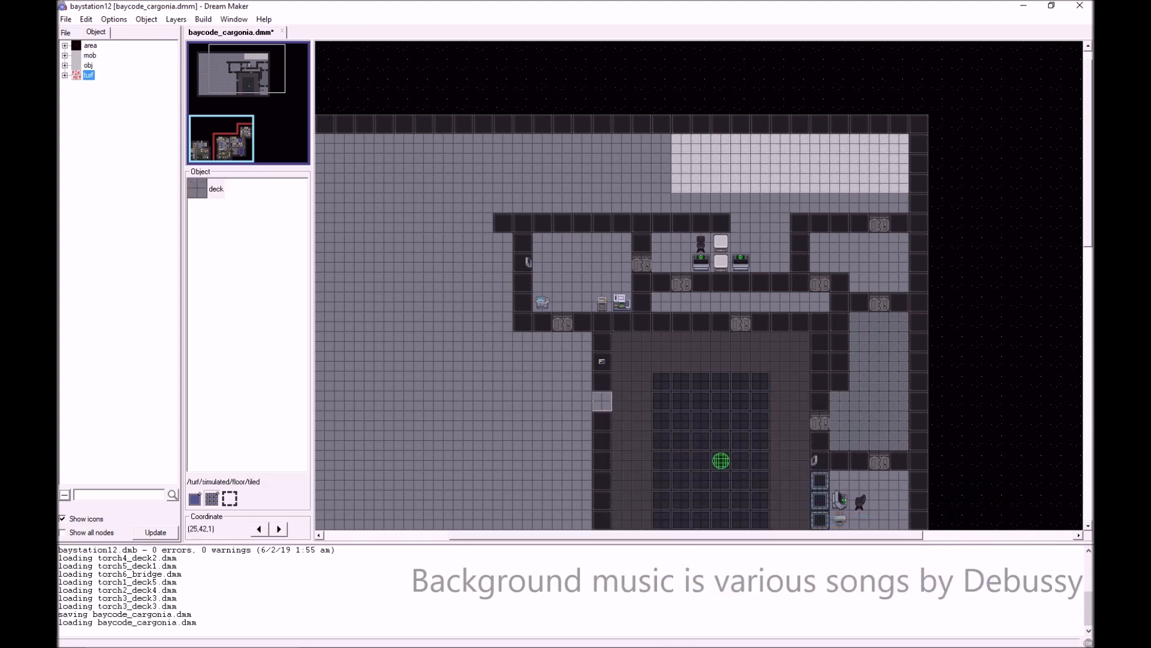
scroll(563, 381, "down", 5)
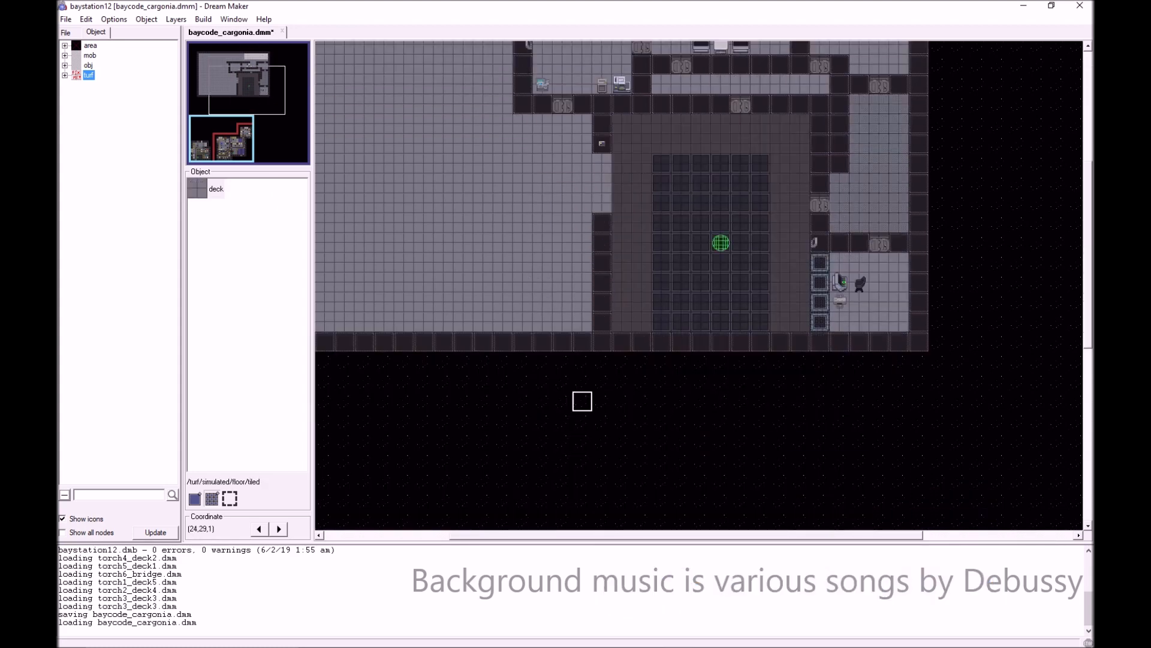
- Take the shutters type from the reference warehouse's west doorway and place a plain shutter at (25,43) in the hangar's west doorway
scroll(583, 401, "down", 3)
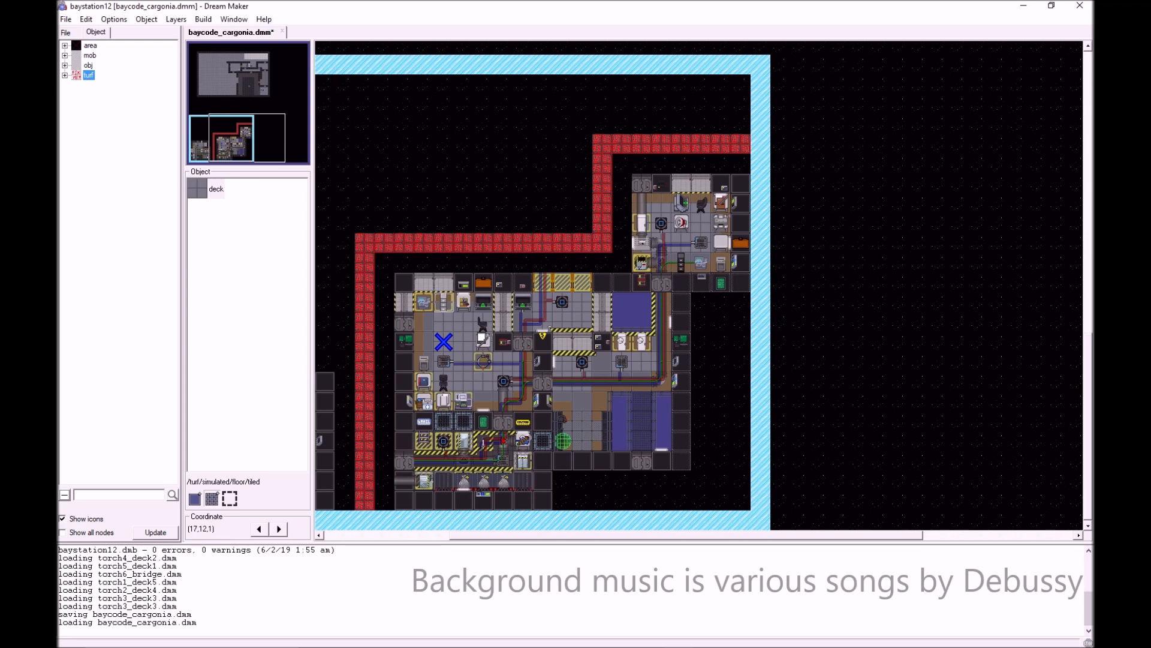
scroll(464, 421, "left", 3)
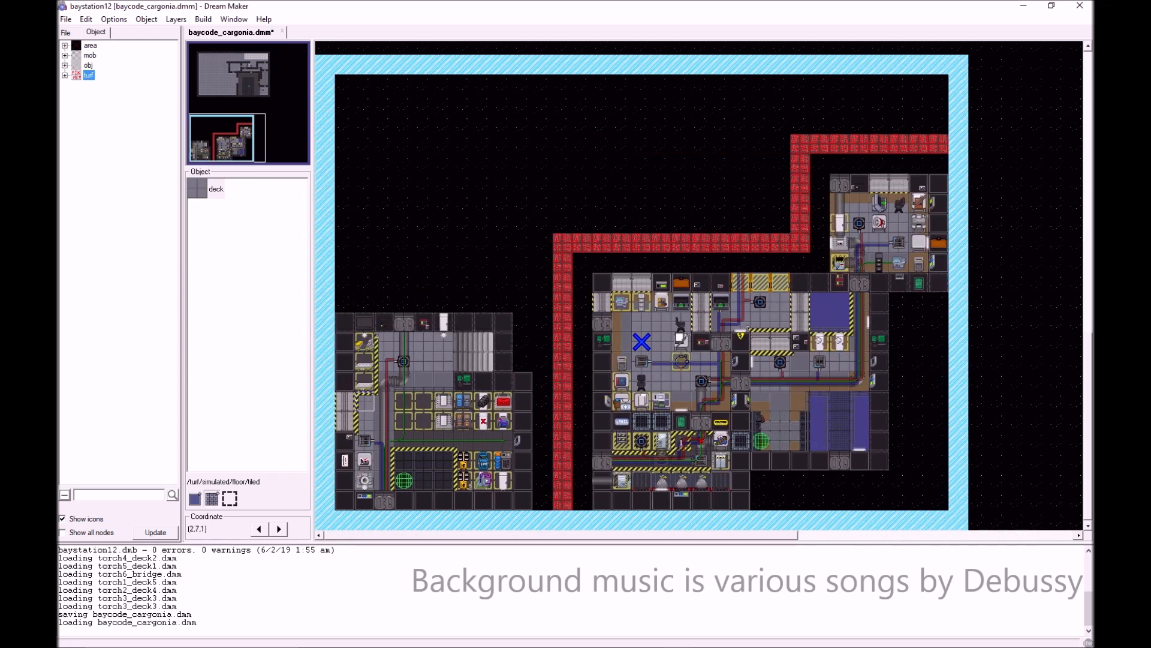
right_click(348, 400)
mouse_move(479, 586)
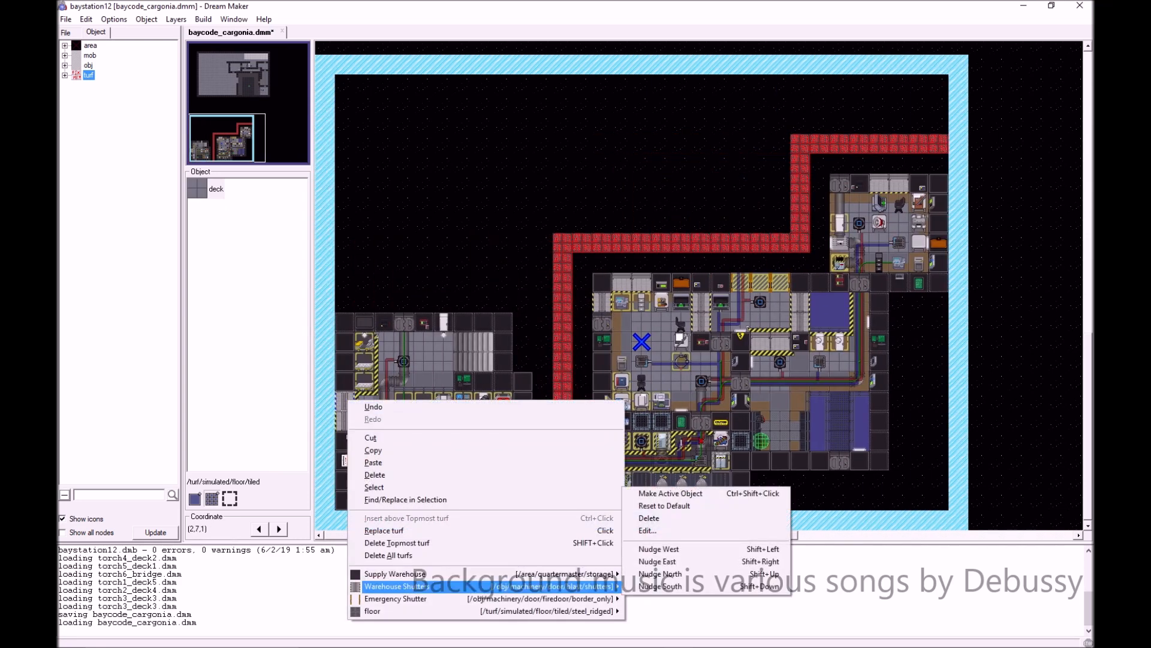
left_click(671, 493)
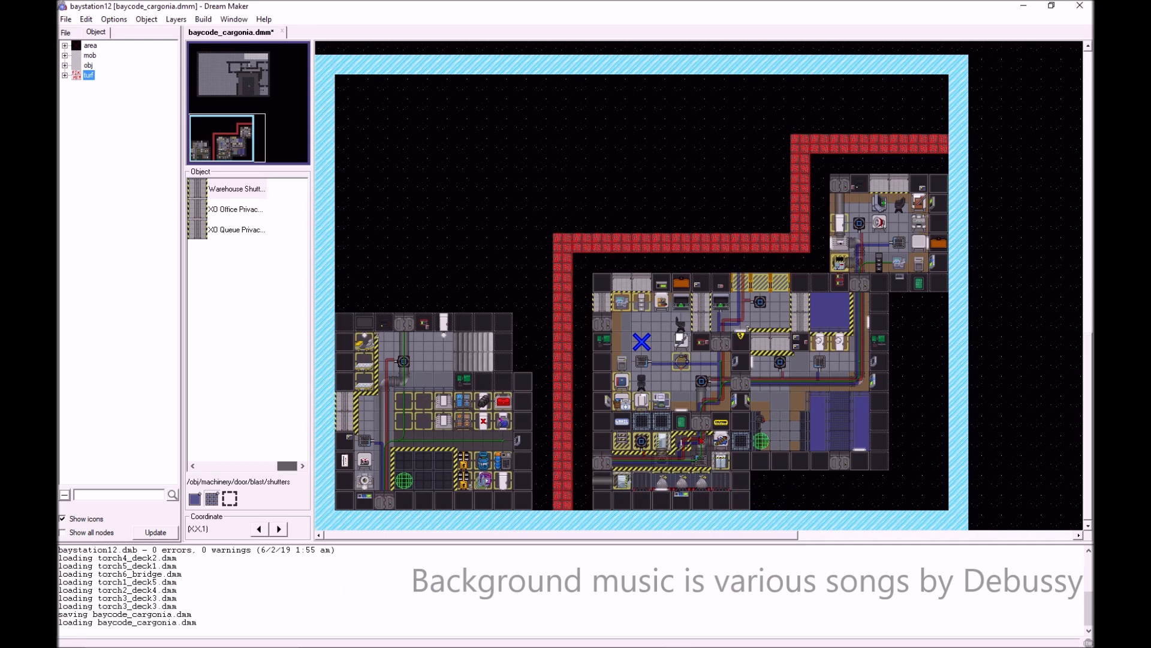
left_click_drag(287, 465, 208, 466)
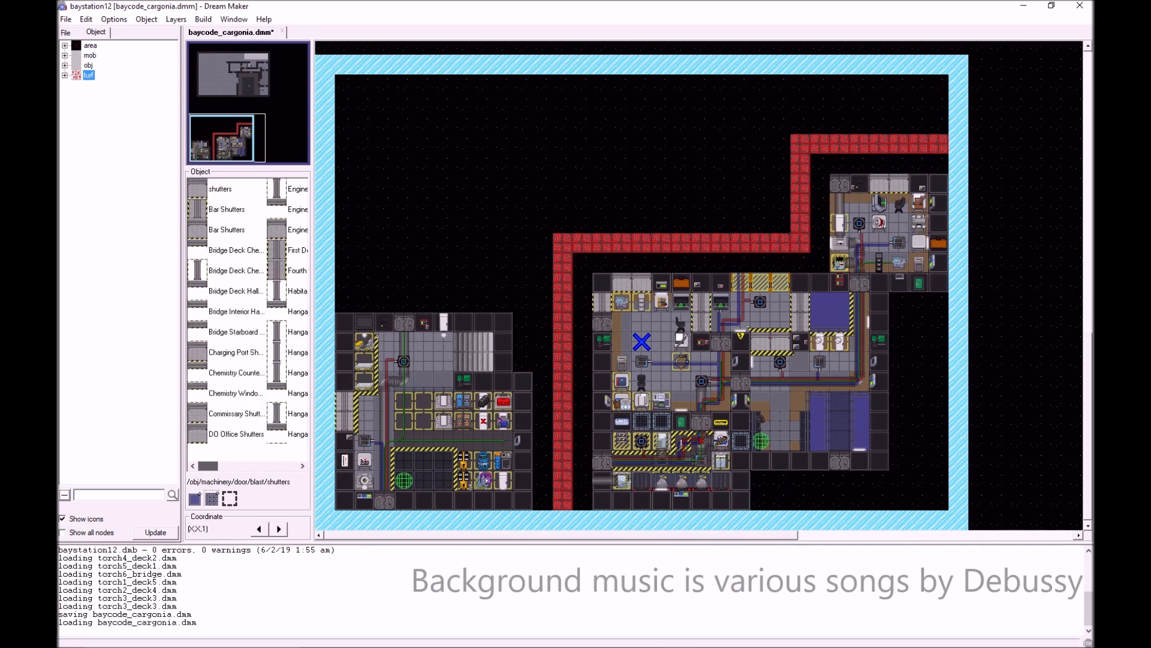
left_click(220, 188)
scroll(642, 382, "up", 10)
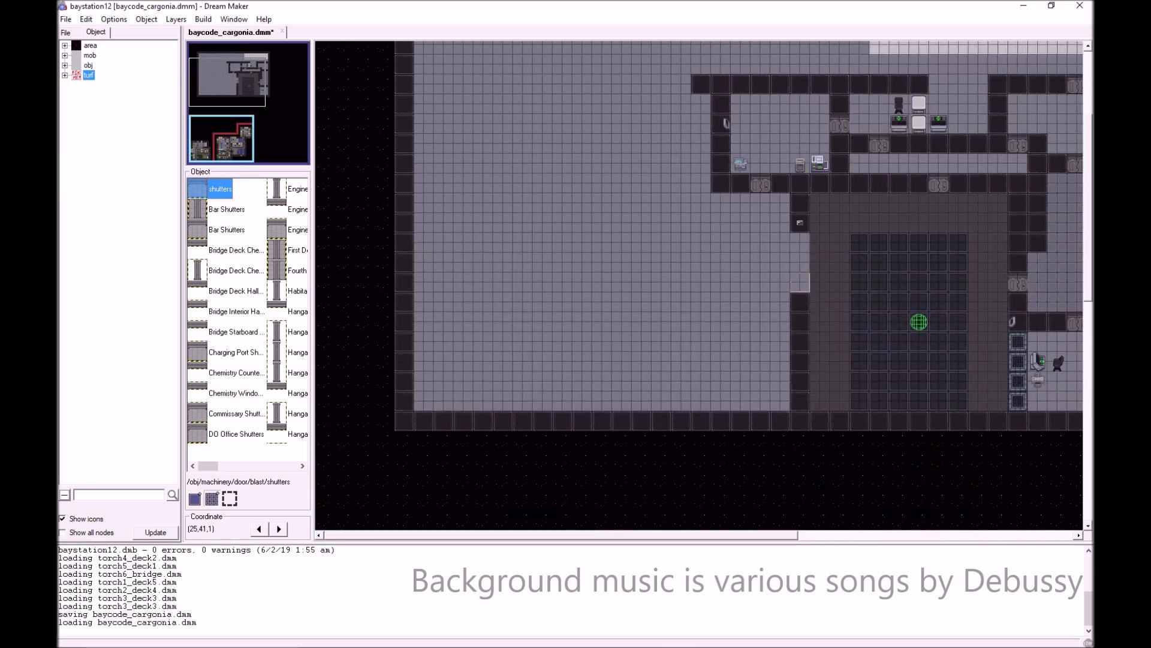
left_click(800, 243)
- Set the id of the remote blast door-control beside the hangar's west doorway to "funcional"
right_click(781, 221)
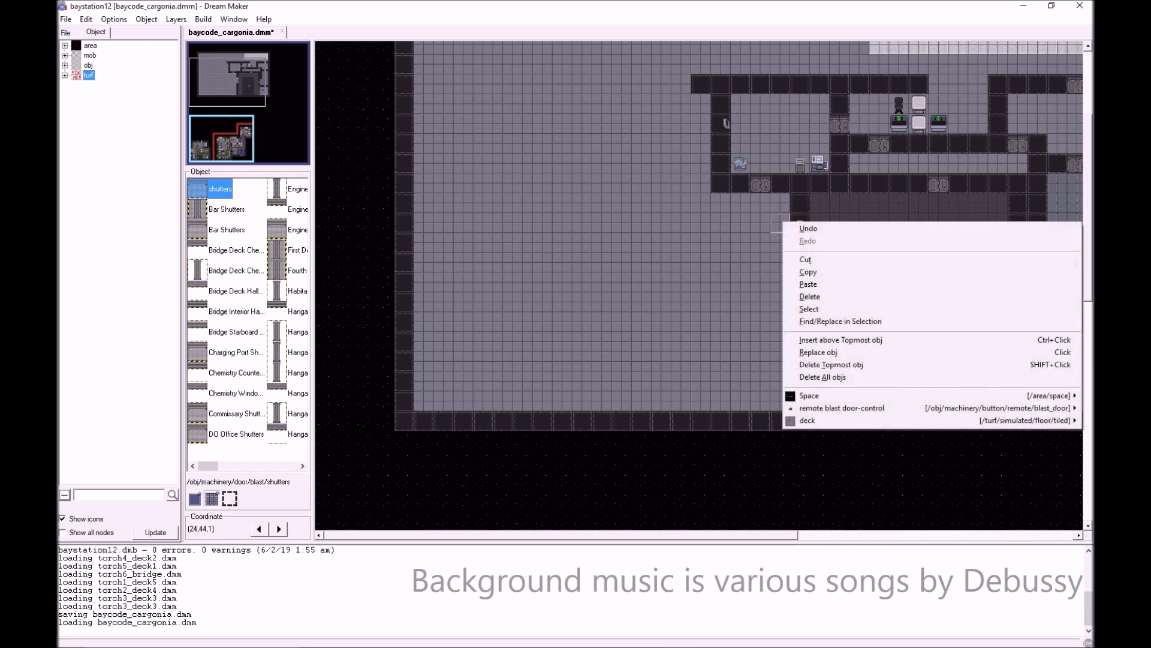
mouse_move(840, 407)
left_click(641, 445)
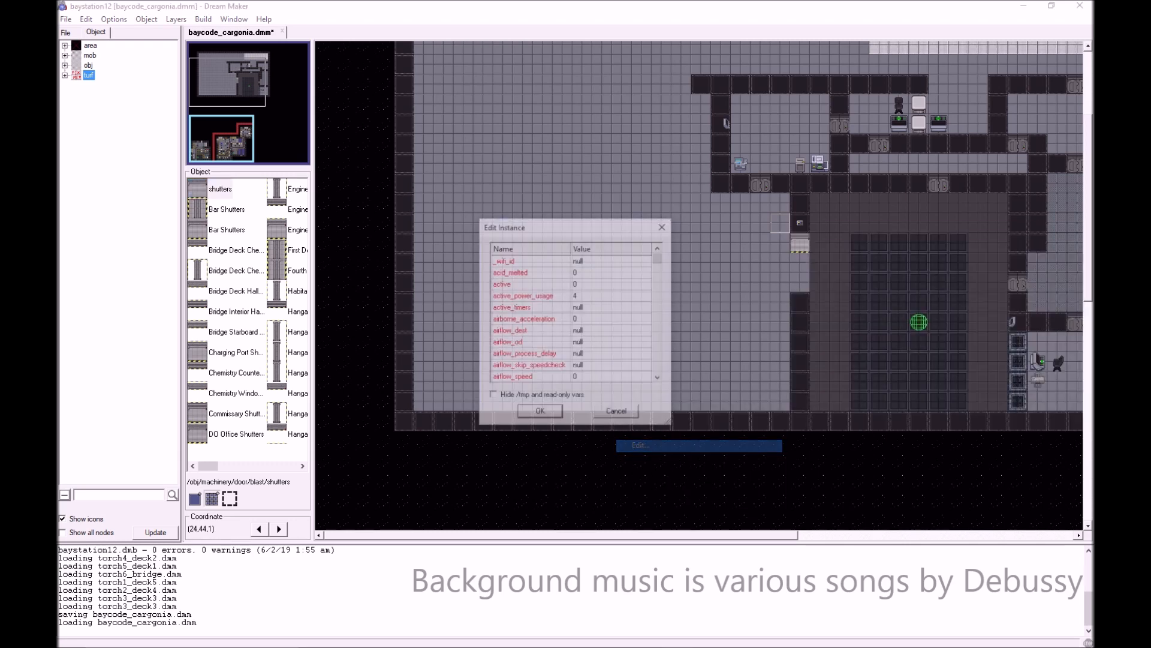
scroll(573, 318, "down", 10)
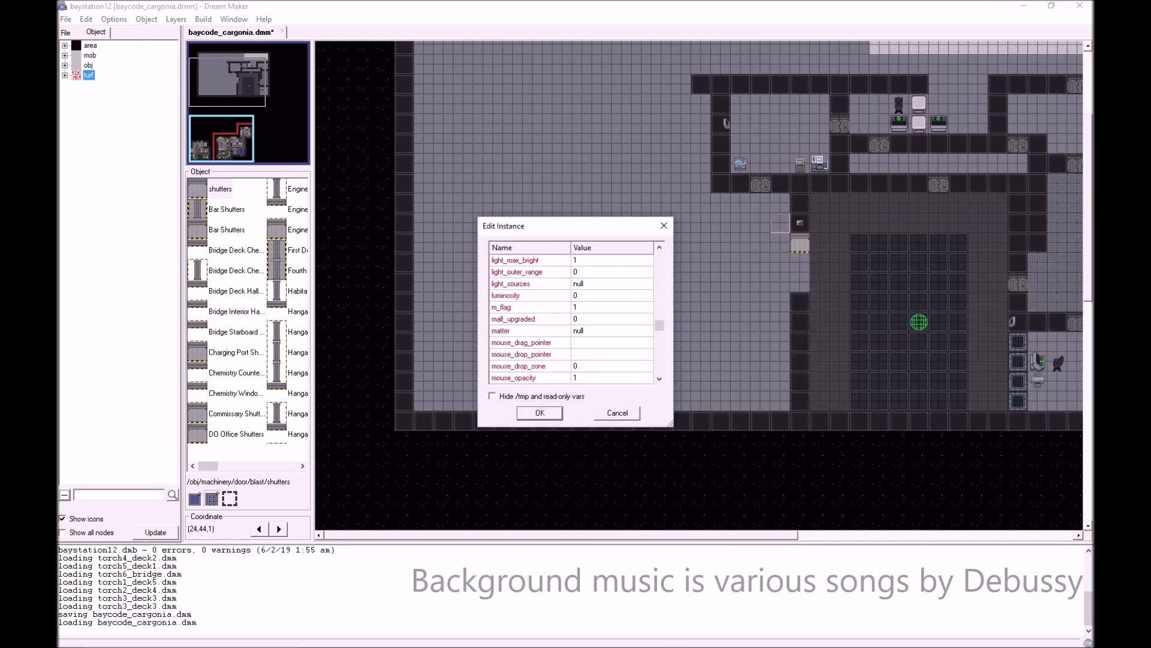
scroll(573, 317, "up", 5)
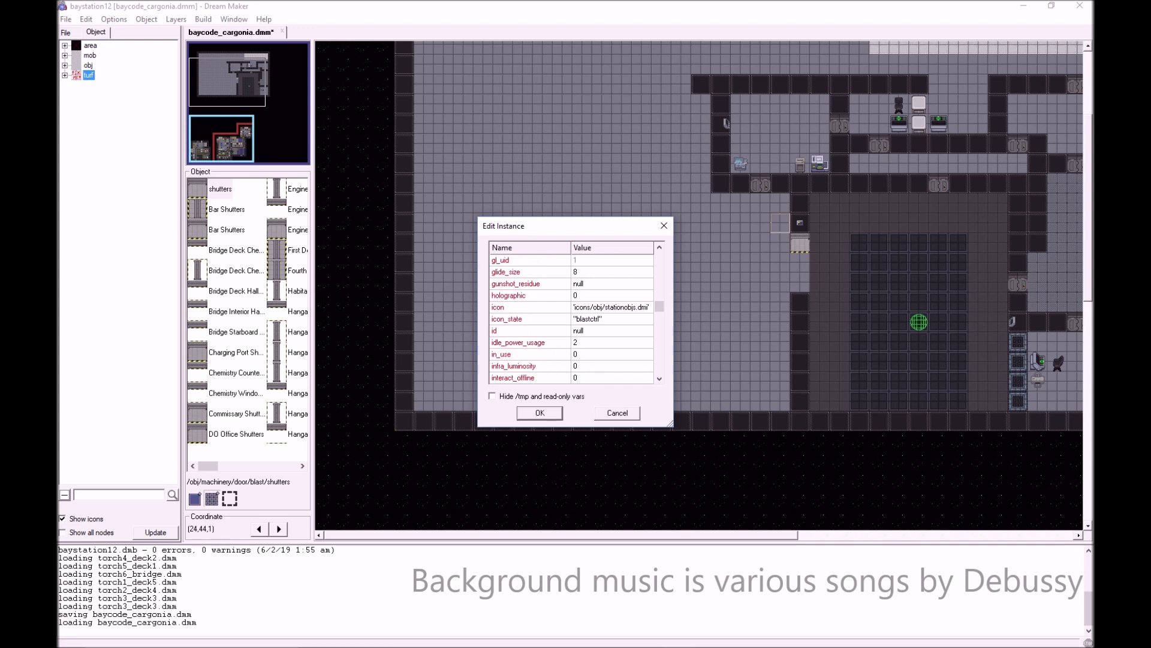
left_click(612, 330)
key("Return")
left_click(591, 330)
double_click(591, 331)
right_click(585, 330)
left_click(614, 368)
left_click(540, 413)
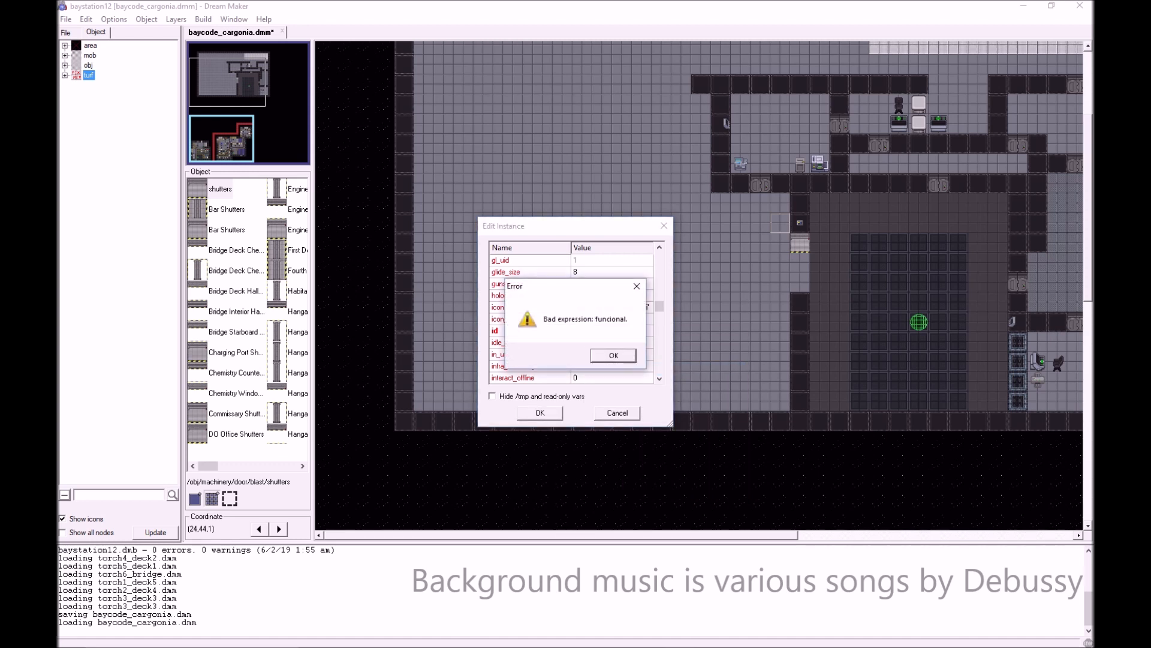
key("Return")
left_click(607, 330)
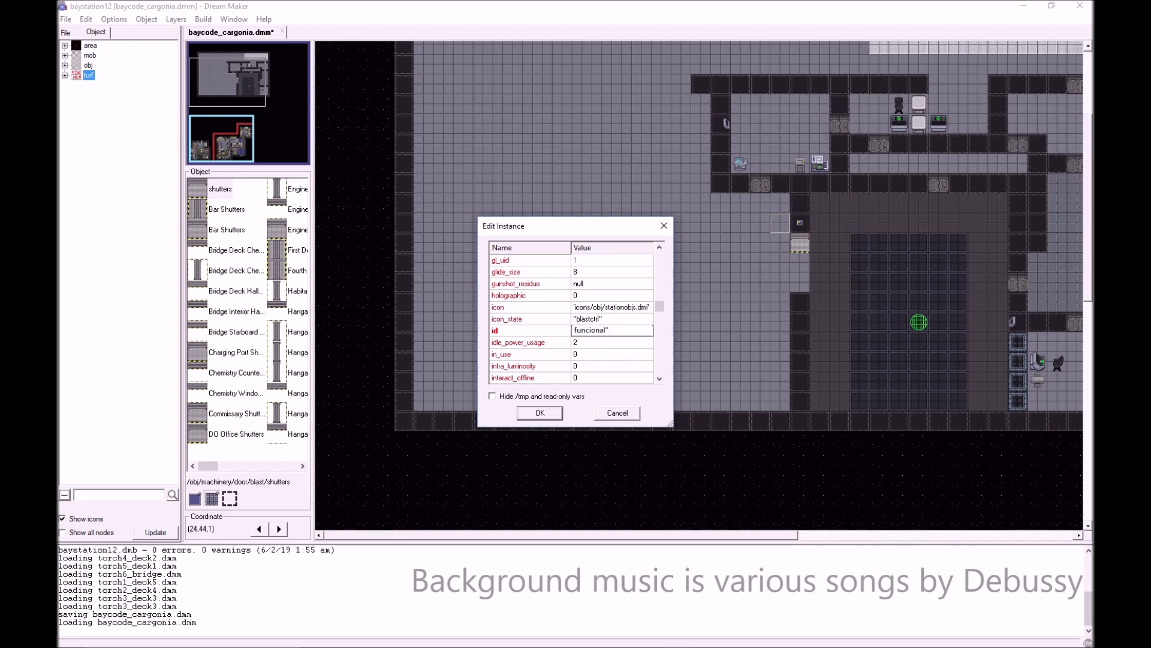
type("\"")
key("Return")
key("Return")
- Set the id of the shutter at (25,43) to "funcional" to match the door control
right_click(803, 251)
mouse_move(900, 437)
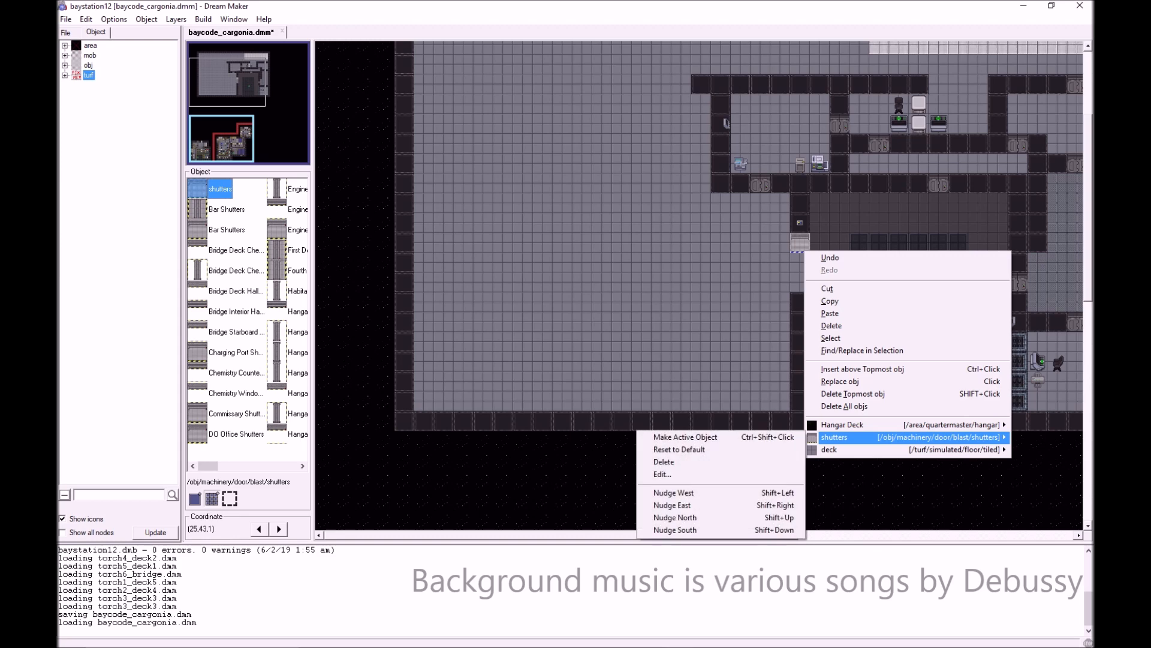
left_click(720, 475)
scroll(573, 318, "down", 15)
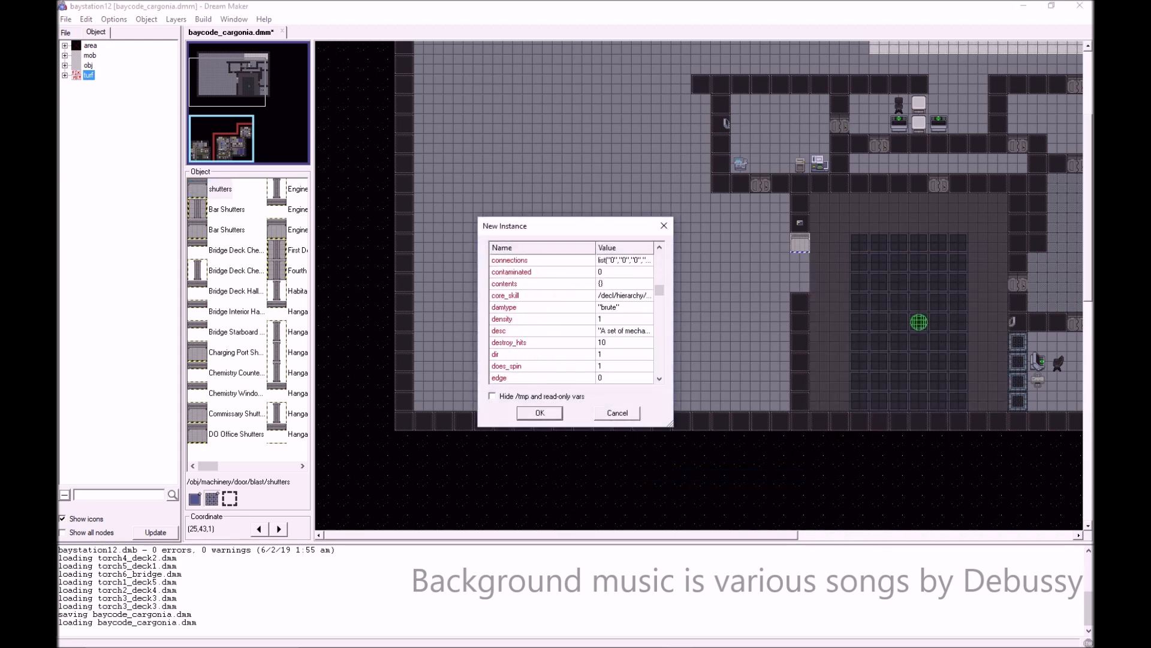
scroll(573, 317, "down", 1)
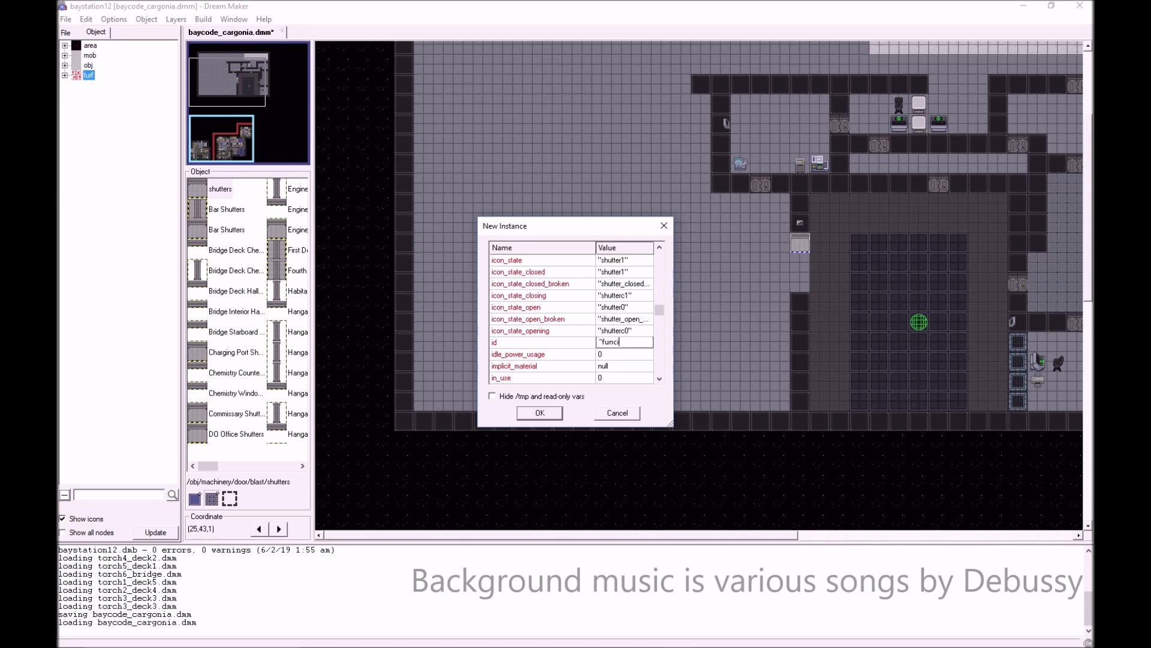
key("Return")
key("Return")
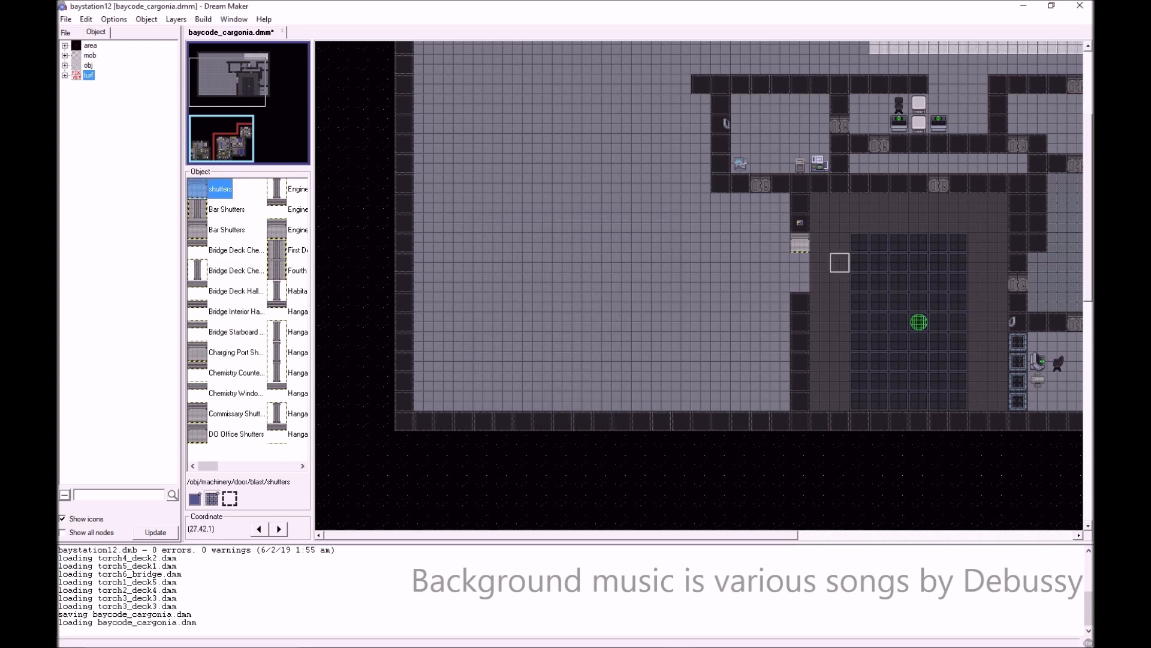
- Copy the configured shutter onto the other two tiles of the hangar's west doorway
right_click(797, 243)
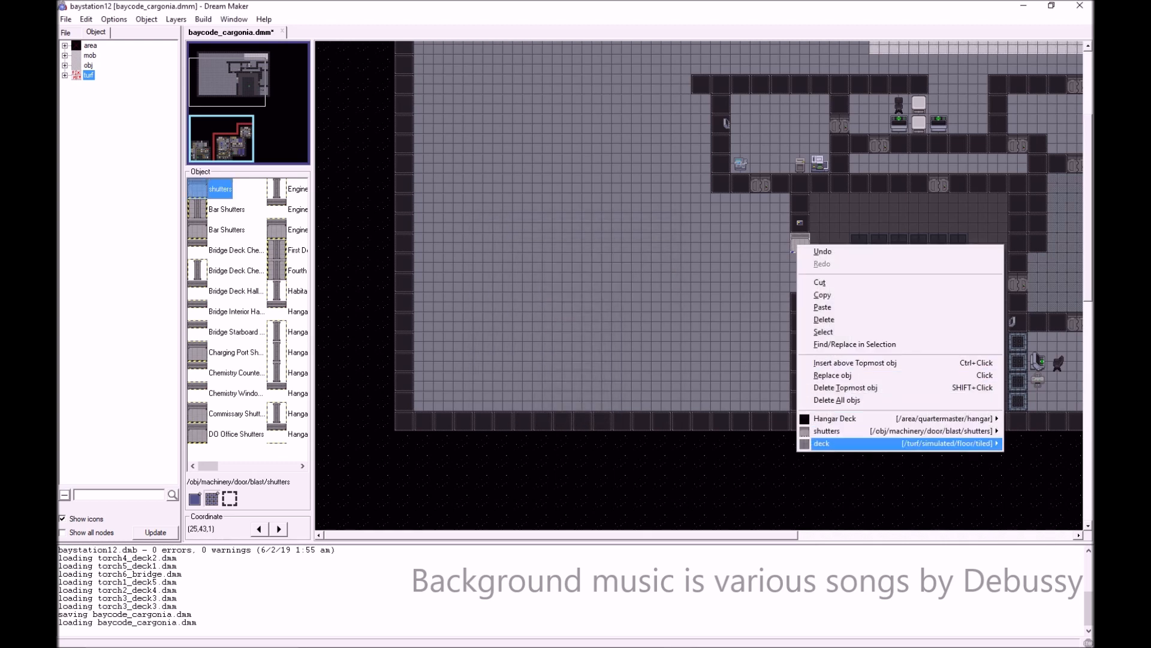
mouse_move(833, 430)
left_click(698, 431)
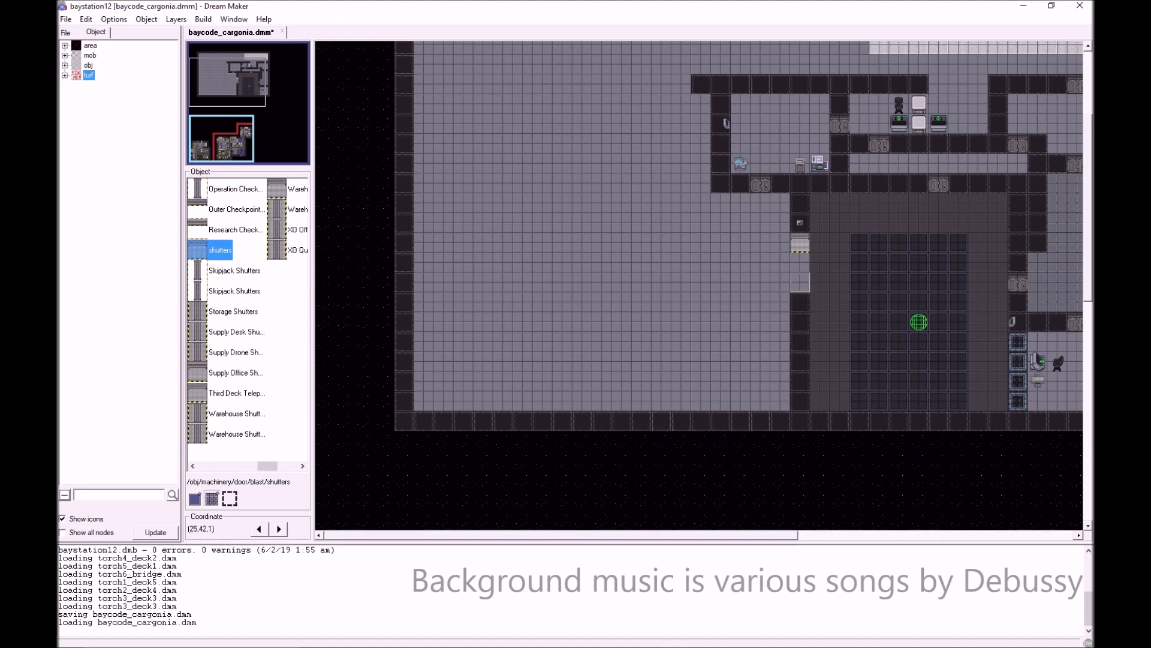
left_click_drag(800, 263, 800, 283)
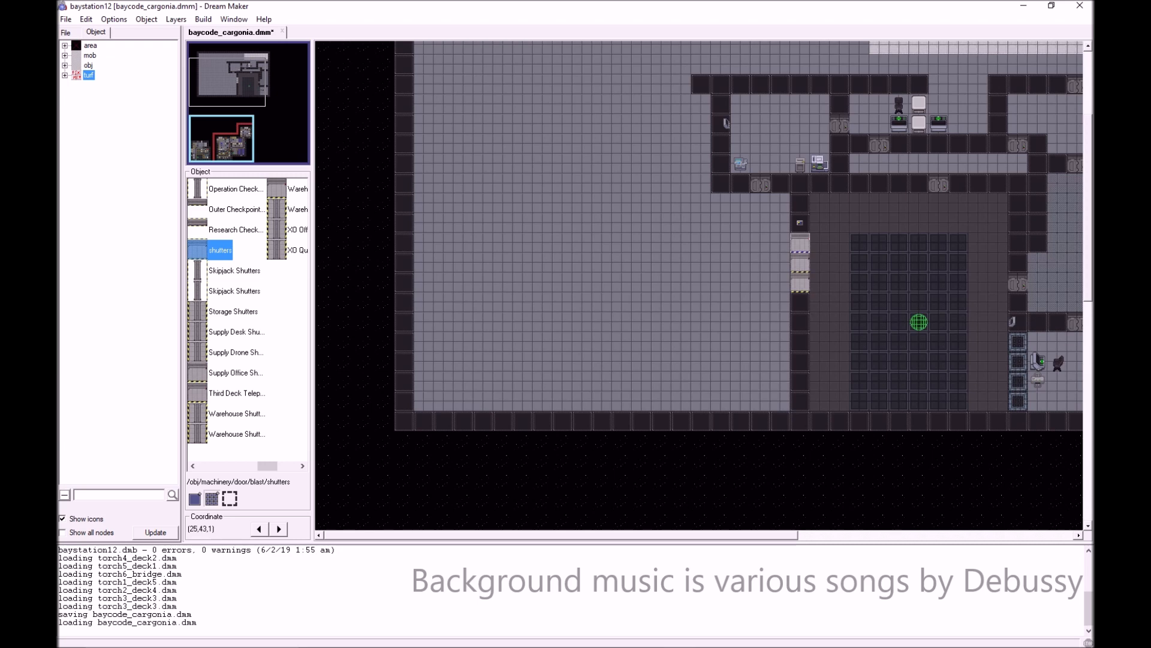
- Check the id of the middle shutter in the hangar's west doorway
right_click(793, 264)
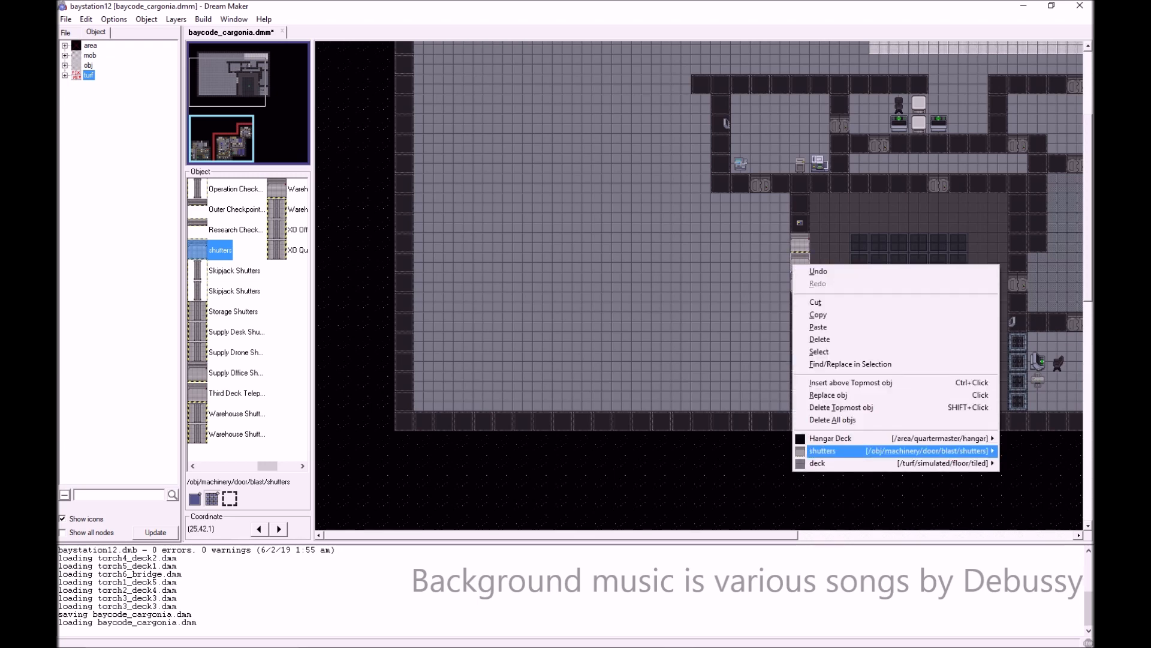
mouse_move(840, 451)
left_click(652, 487)
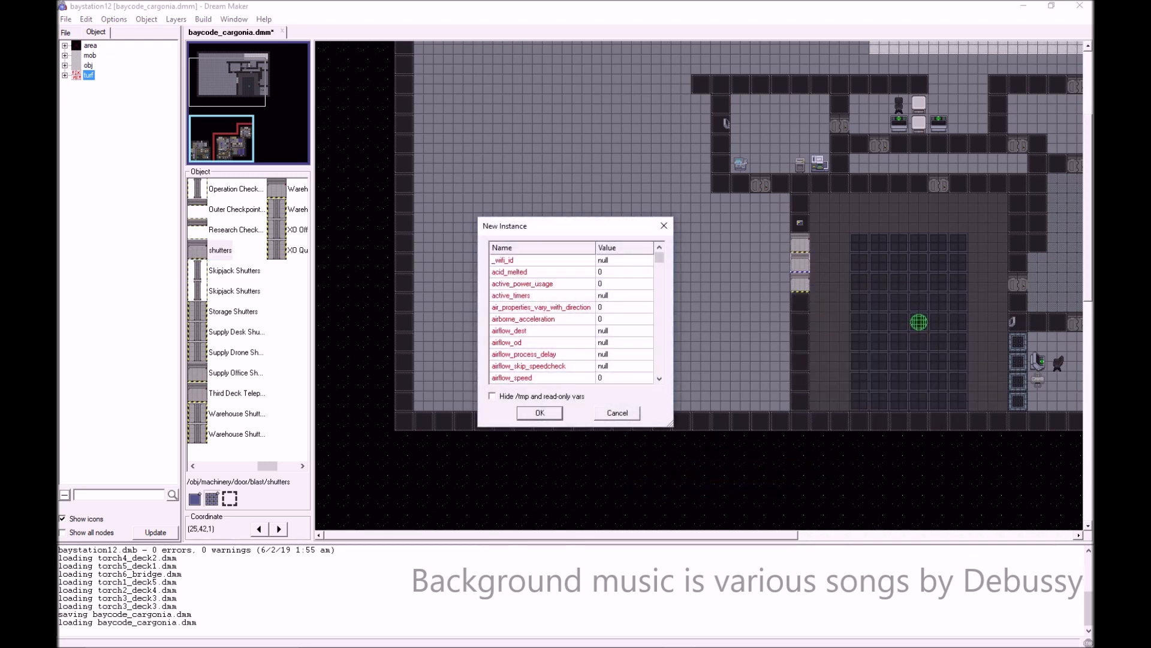
scroll(572, 318, "down", 15)
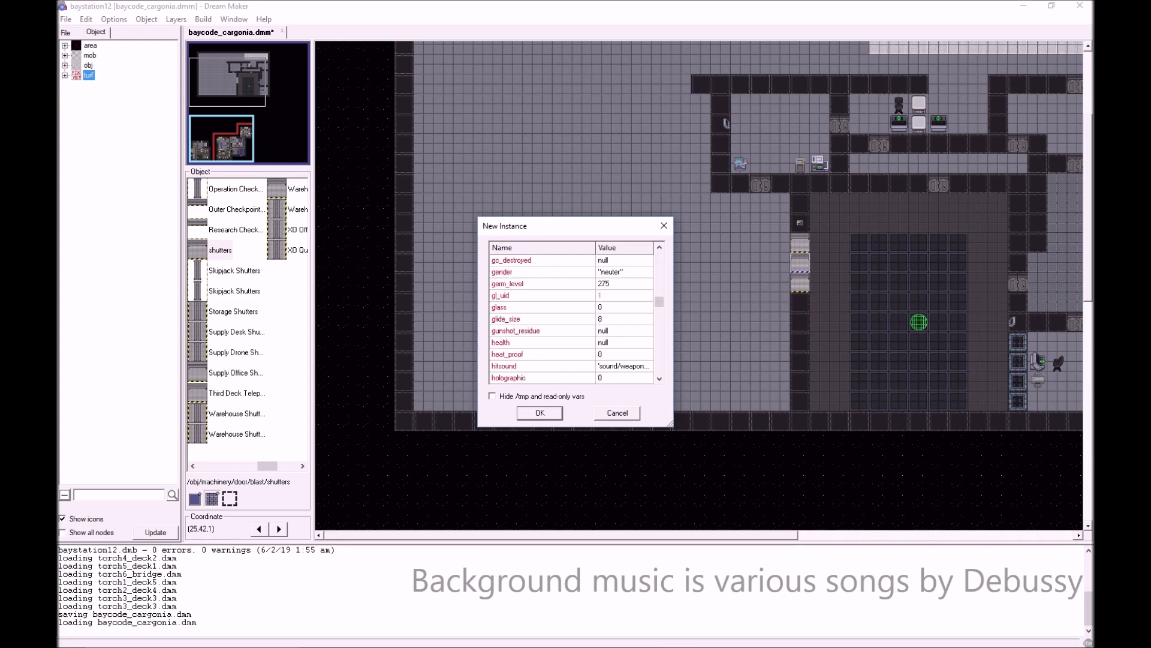
scroll(572, 318, "down", 1)
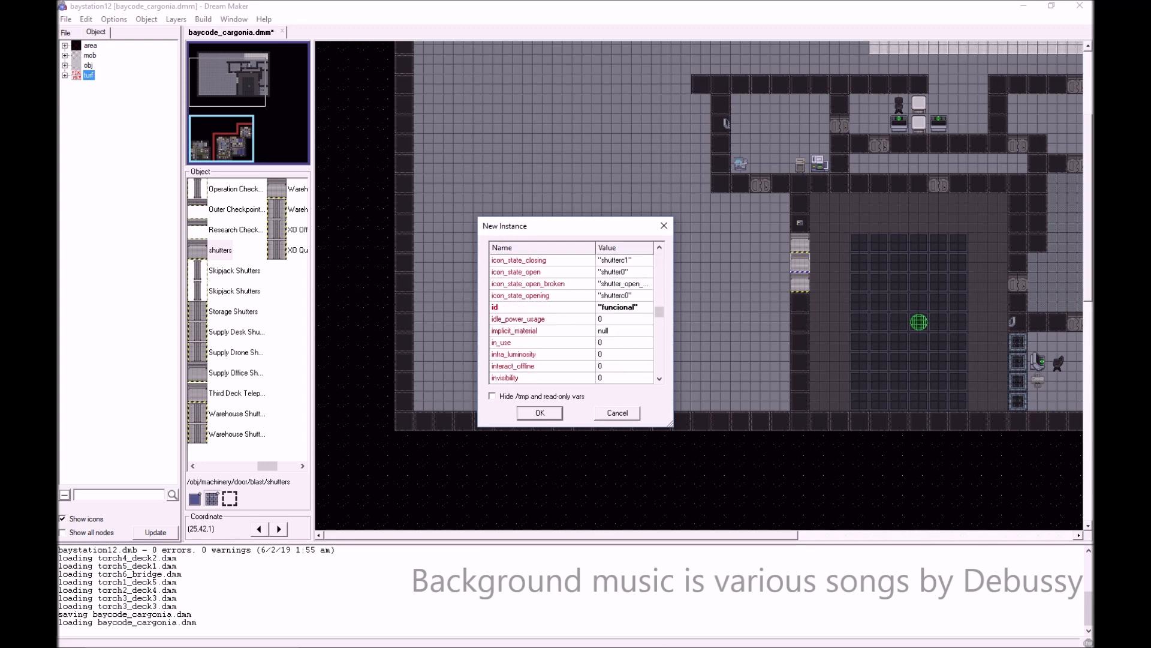
left_click(539, 412)
right_click(804, 243)
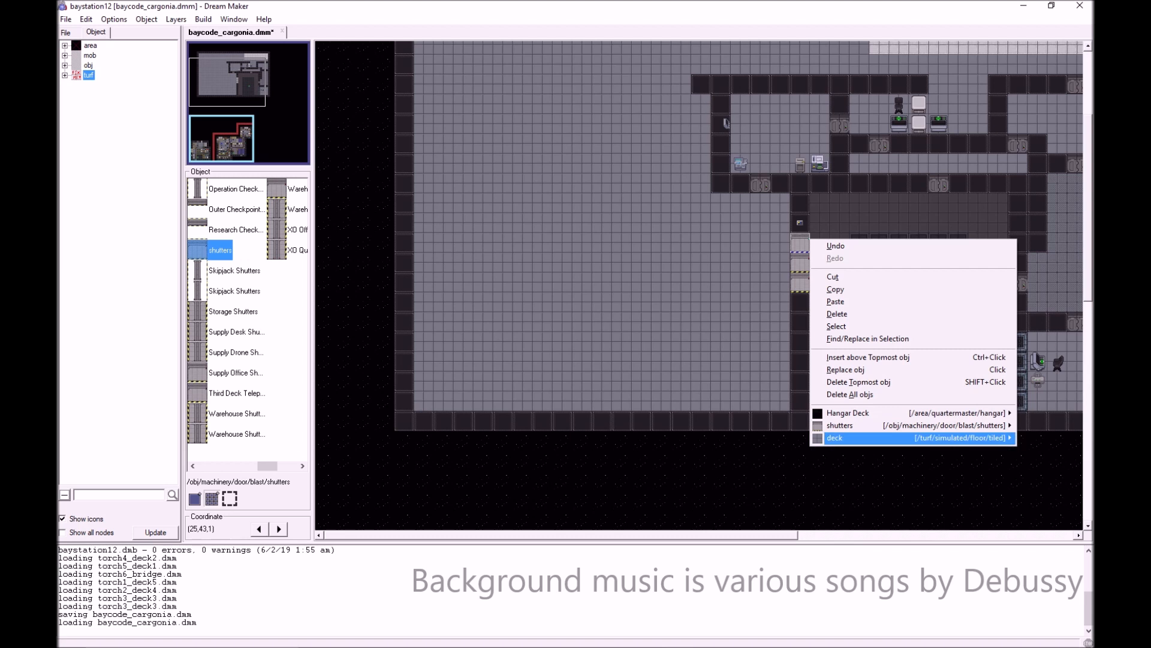
mouse_move(840, 425)
left_click(690, 425)
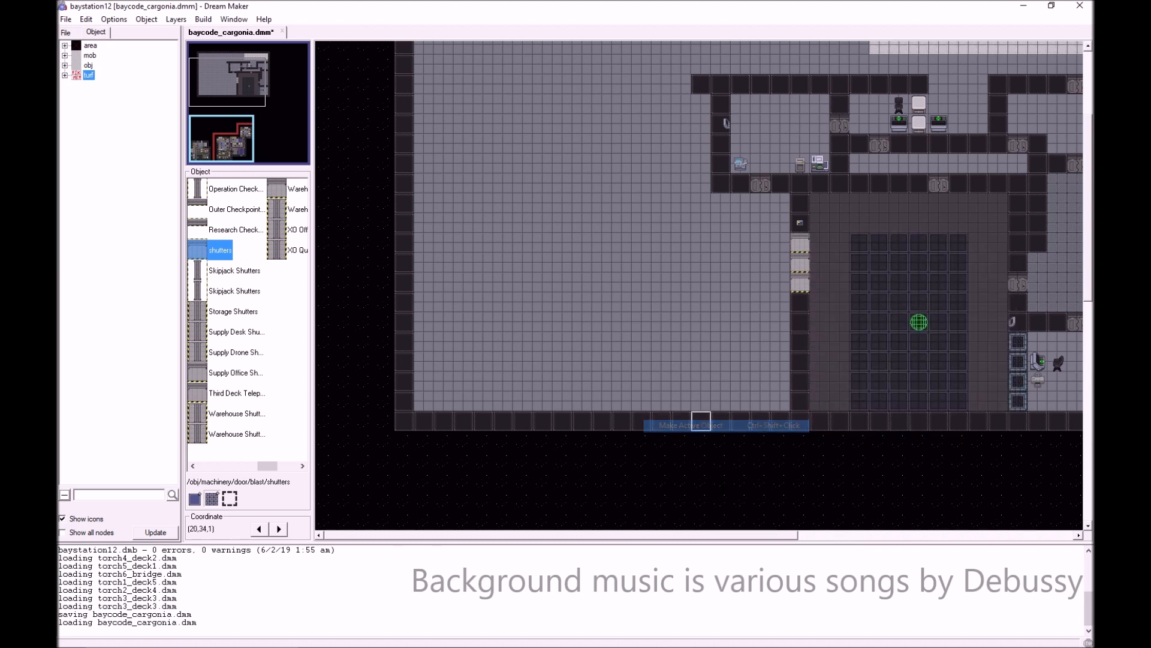
left_click_drag(621, 262, 583, 342)
left_click_drag(562, 242, 444, 382)
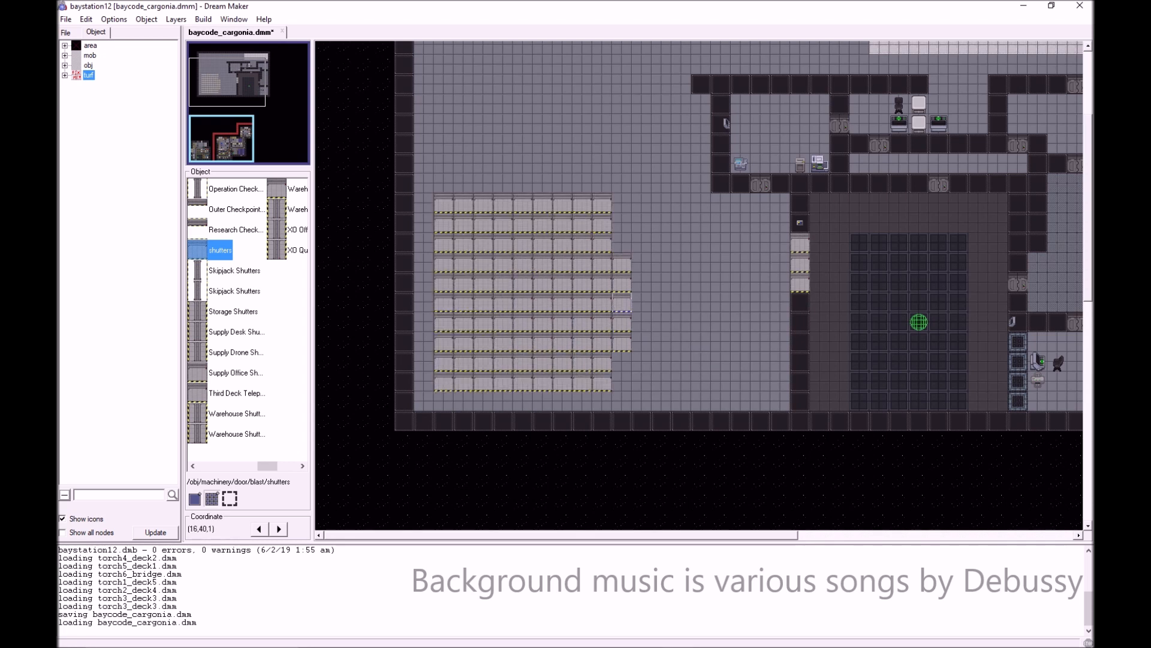
right_click(535, 251)
left_click(542, 259)
right_click(542, 268)
left_click(557, 276)
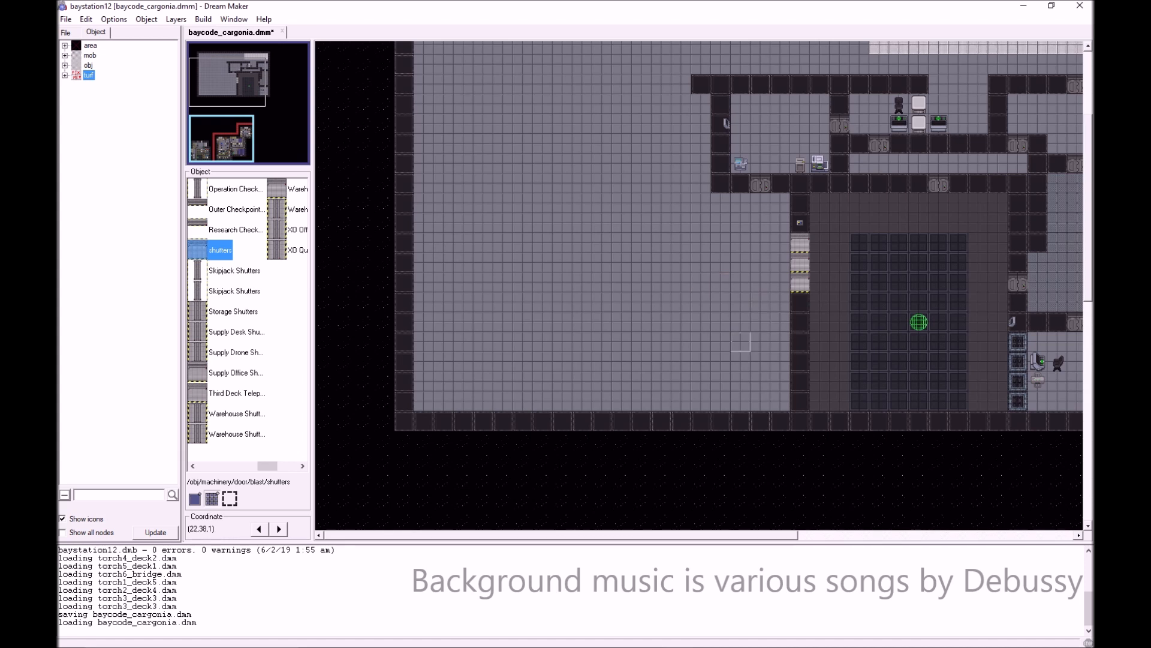
- Build bulkhead walls for a room west of the hangar shutters, along column 19 from the office's south wall and along row 39
scroll(760, 389, "up", 3)
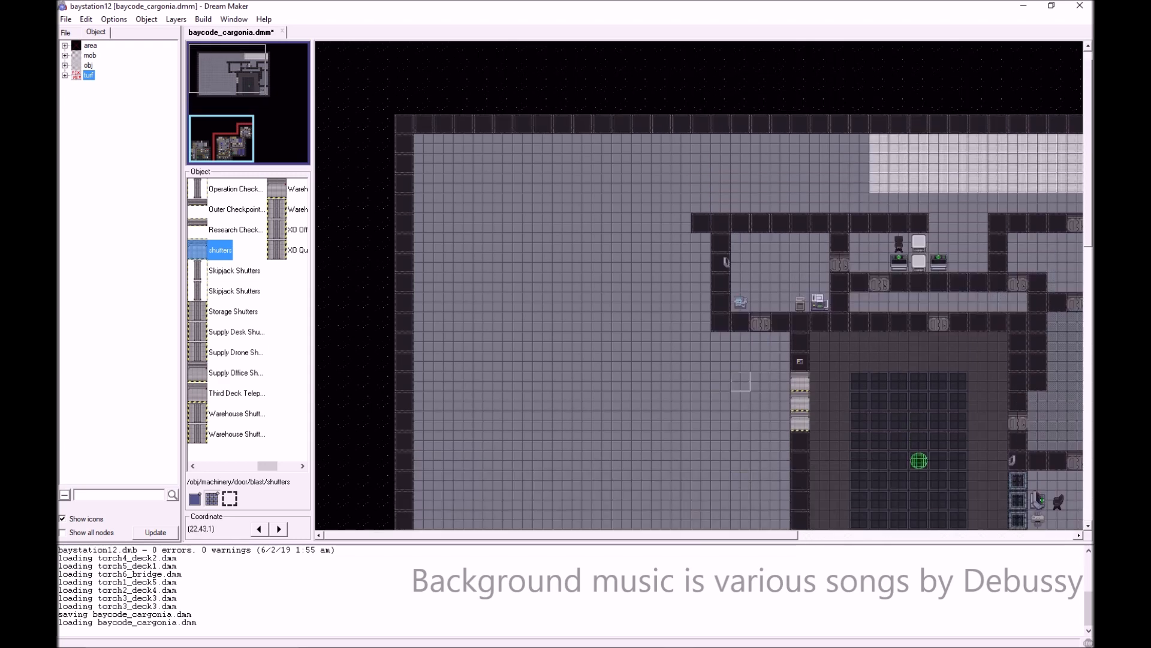
left_click(721, 322, "ctrl+shift")
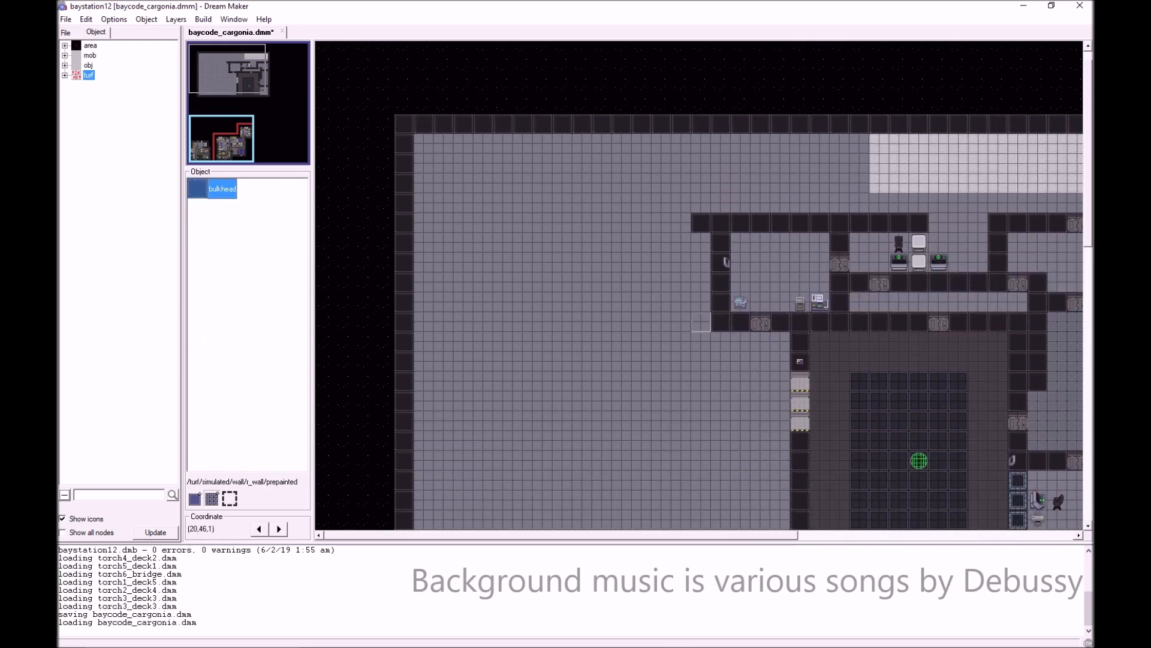
left_click_drag(721, 322, 681, 422)
scroll(681, 441, "down", 1)
scroll(681, 442, "down", 1)
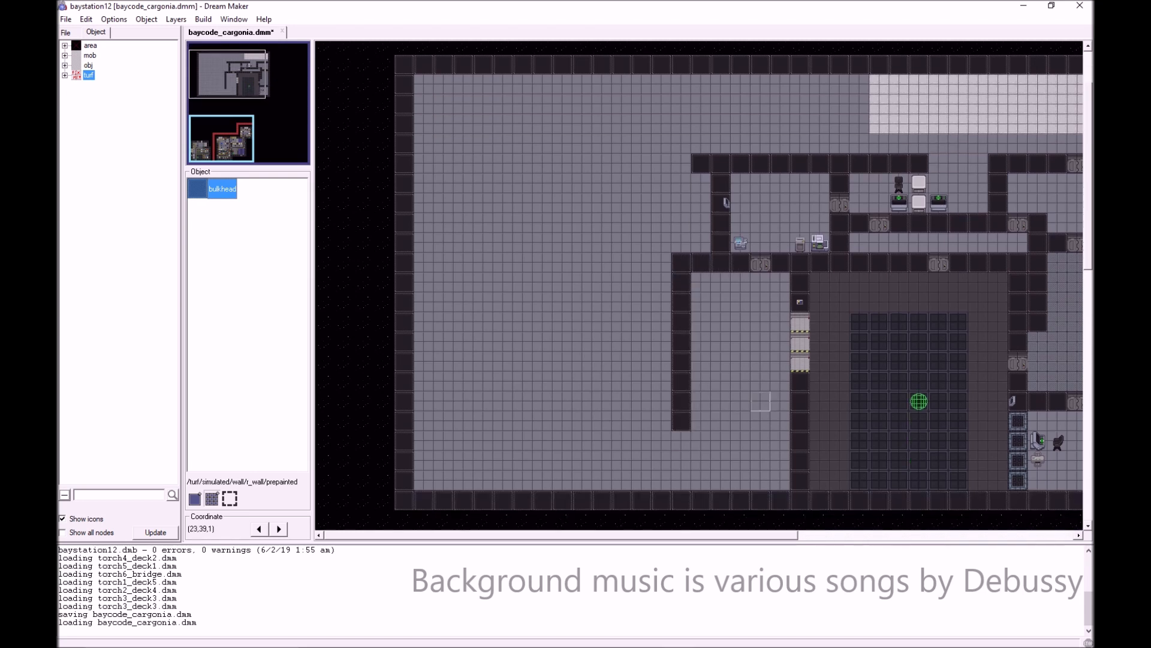
left_click_drag(781, 402, 701, 402)
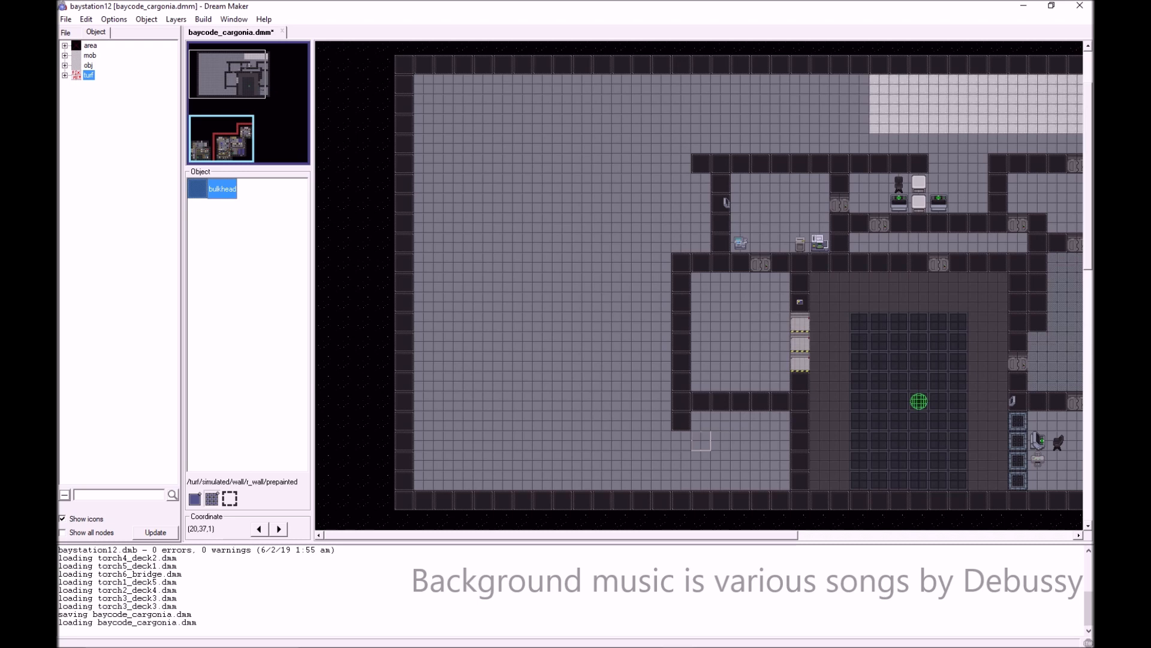
- Replace the surplus bulkheads at (19,38) below the new room's corner and at (20,51) beside the office's north wall with deck flooring
left_click(702, 440, "ctrl+shift")
left_click(681, 422)
left_click(701, 163)
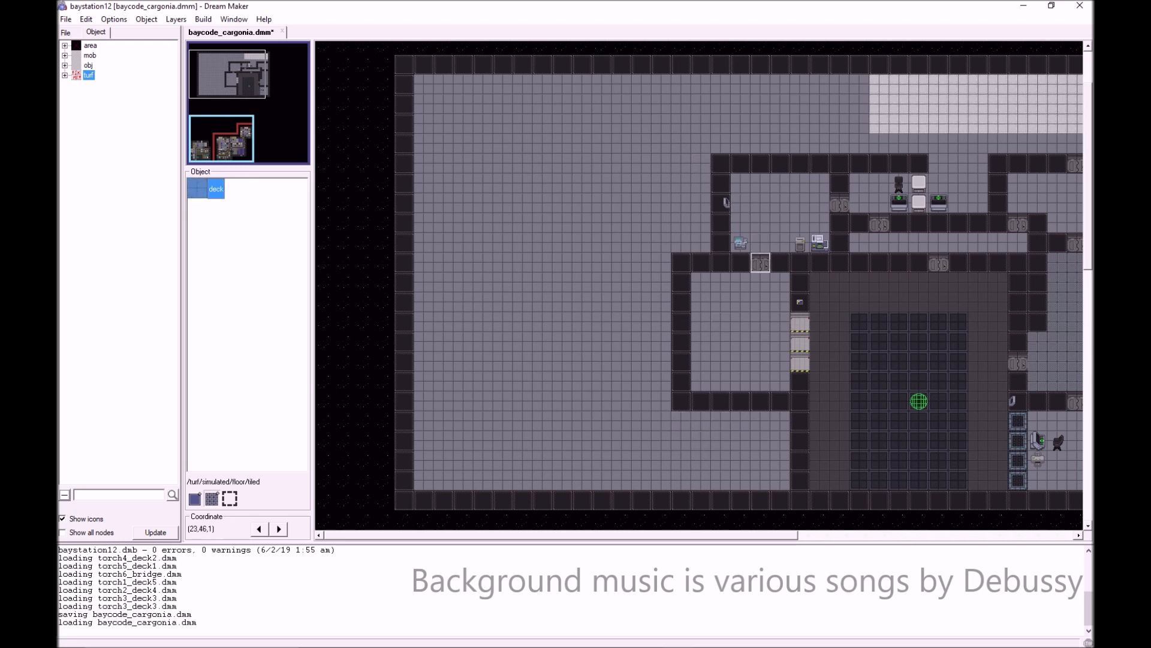
- Fill the area from (21,52) to (40,55) north of the offices with the existing light-coloured floor
key("Down")
key("Down")
key("Down")
key("Down")
key("Up")
key("Up")
key("Up")
key("Up")
key("Up")
key("Right")
key("Right")
key("Right")
key("Right")
key("Right")
key("Right")
key("Right")
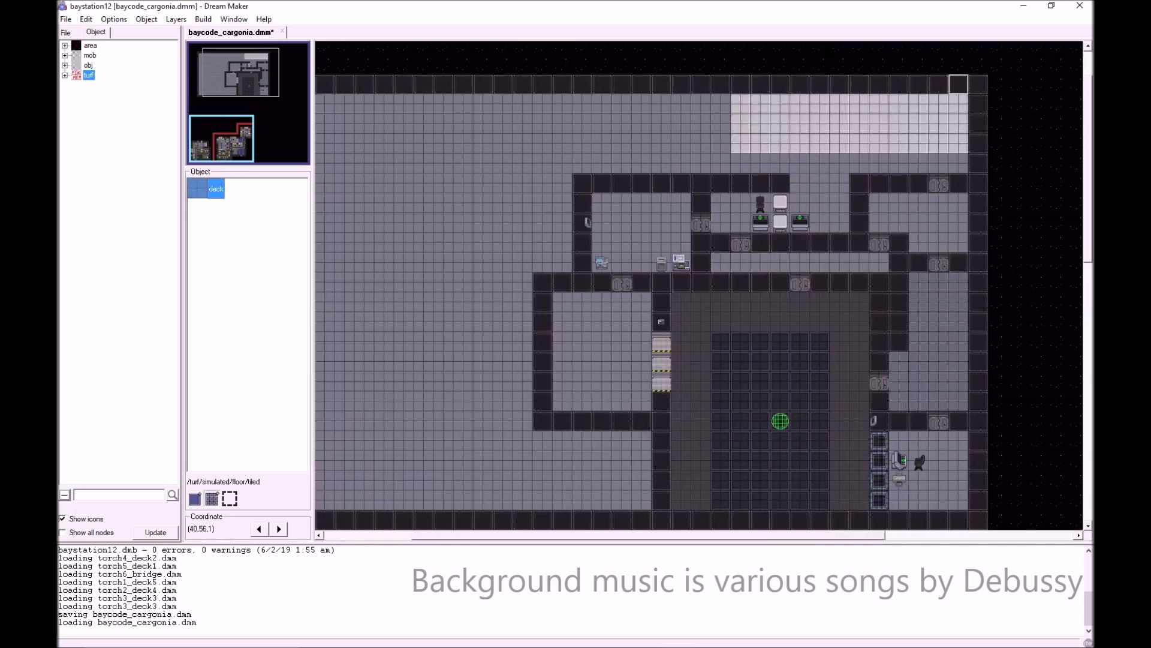
left_click(958, 103, "ctrl+shift")
left_click_drag(957, 103, 582, 165)
- Add a bulkhead row from (21,55) to (40,55) and a three-tile-wide bulkhead block from (16,39) to (18,54)
left_click(681, 84, "ctrl+shift")
left_click_drag(582, 103, 958, 103)
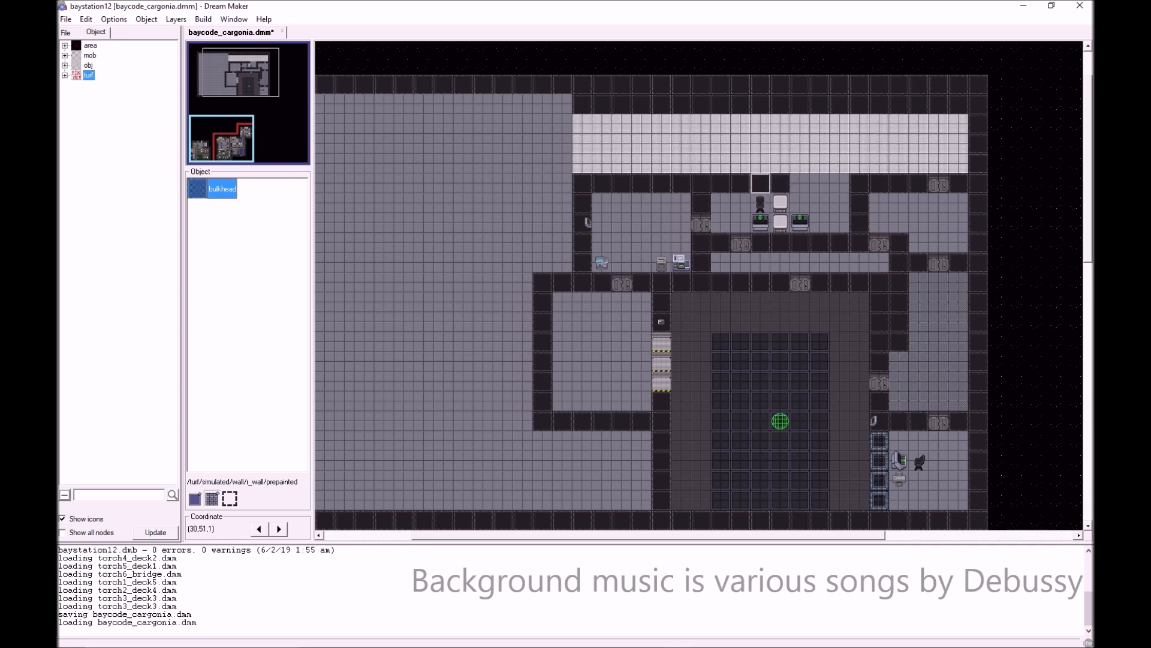
left_click_drag(503, 422, 482, 123)
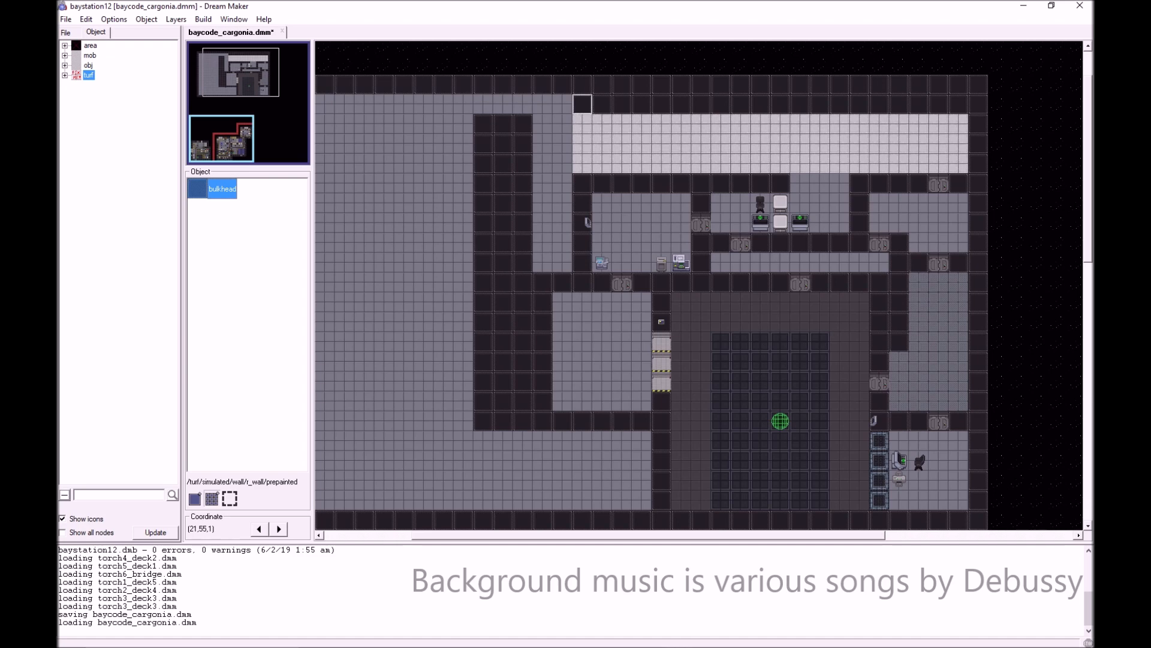
- Undo the three-tile-wide bulkhead block and extend the light-coloured corridor floor west to column 16 and down columns 16 to 18 to row 39
right_click(558, 143)
left_click(580, 150)
left_click(602, 143, "ctrl+shift")
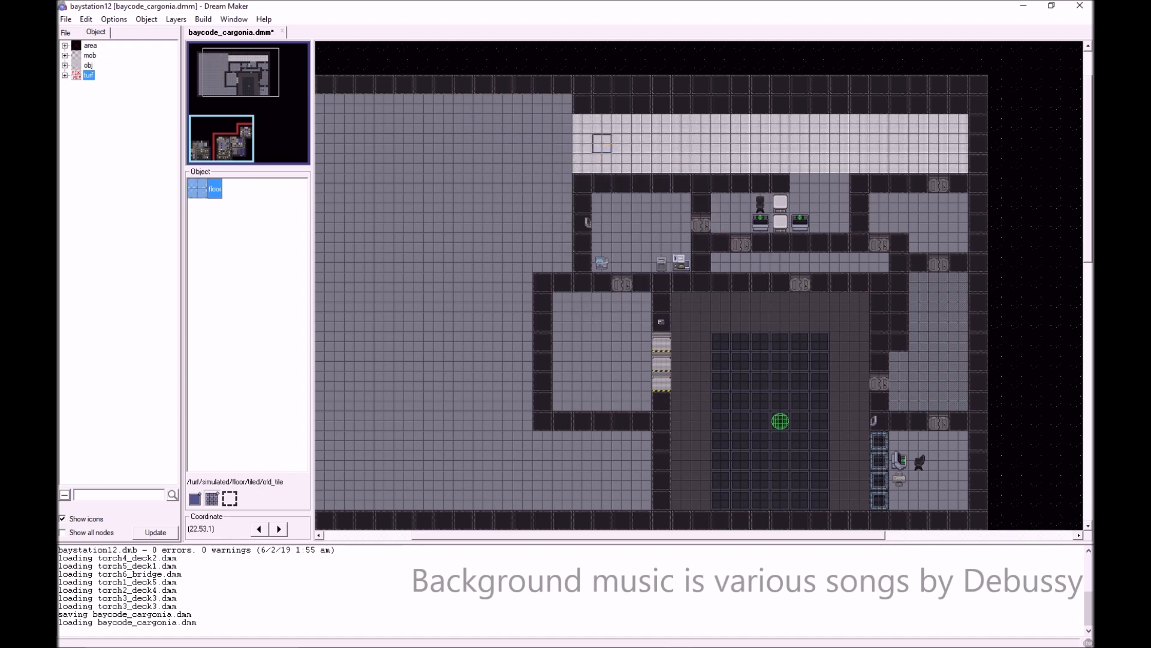
left_click_drag(543, 163, 543, 163)
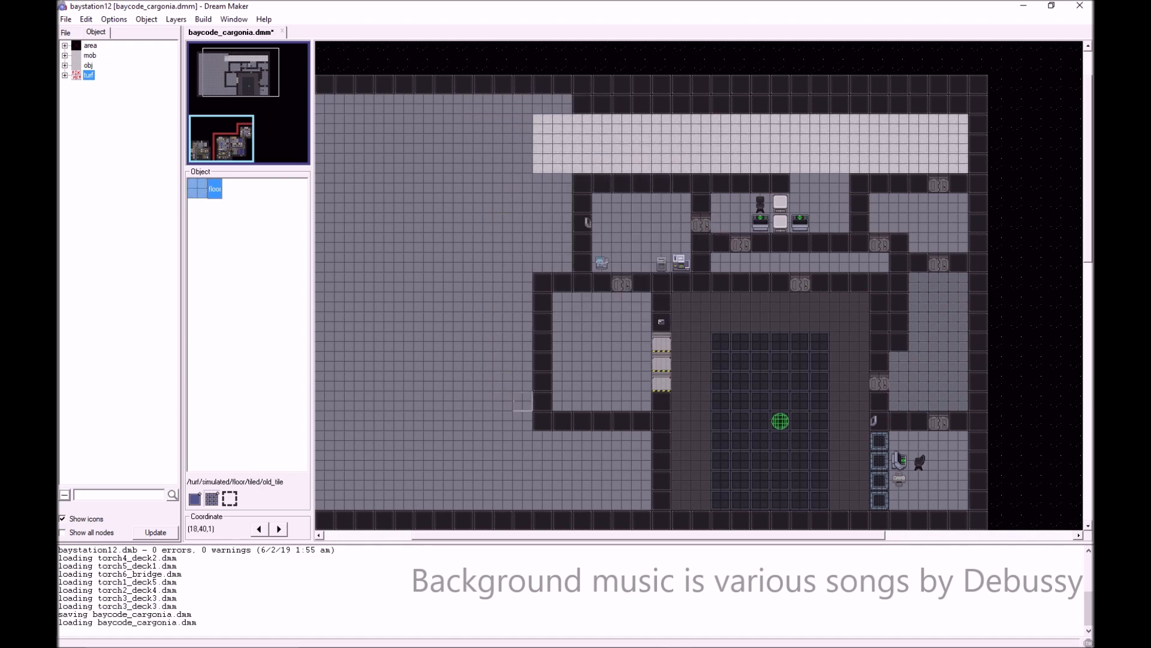
left_click_drag(523, 421, 464, 104)
- Enclose the corridor with bulkheads down column 15 and west along row 55, and fill (19,47) to (20,51) beside the office with bulkheads
left_click(602, 104, "ctrl+shift")
left_click_drag(464, 114, 464, 421)
left_click_drag(543, 262, 562, 183)
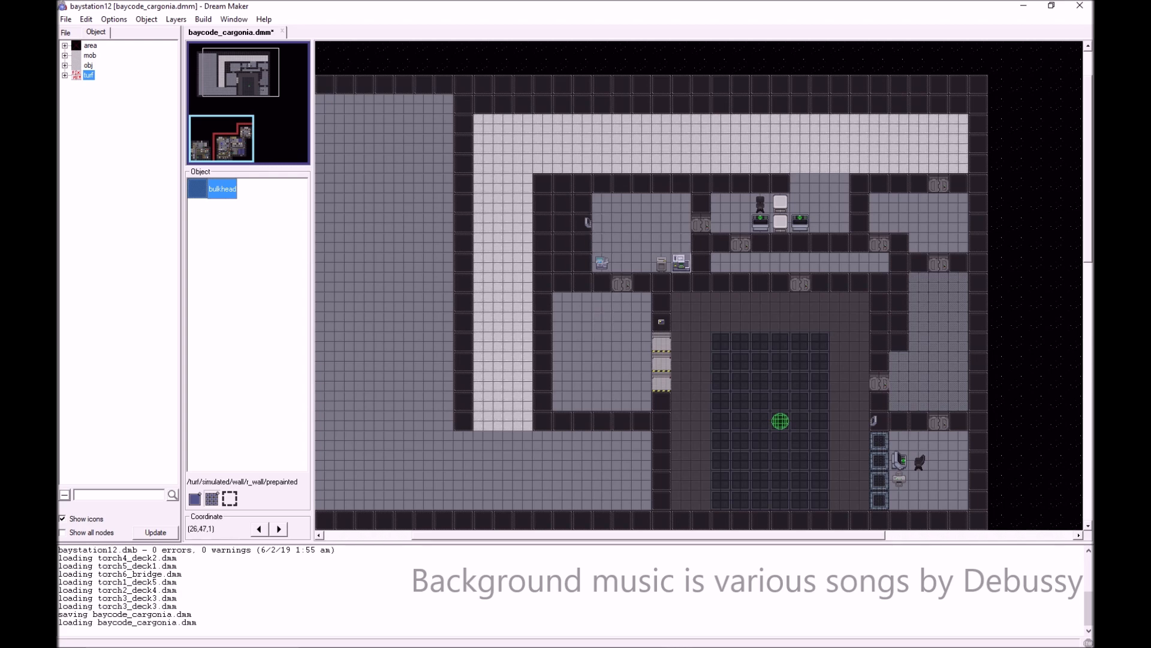
- Place a copy of the reference section's Warehouse airlock at (19,43) in the new room's west wall, with deck flooring beneath it
right_click(623, 288)
mouse_move(690, 475)
left_click(602, 362)
key("Down")
key("Down")
key("Down")
key("Down")
key("Down")
key("Down")
key("Down")
key("Down")
key("Down")
key("Down")
key("Down")
key("Down")
key("Down")
key("Down")
key("Down")
key("Down")
key("Down")
key("Down")
key("Down")
key("Down")
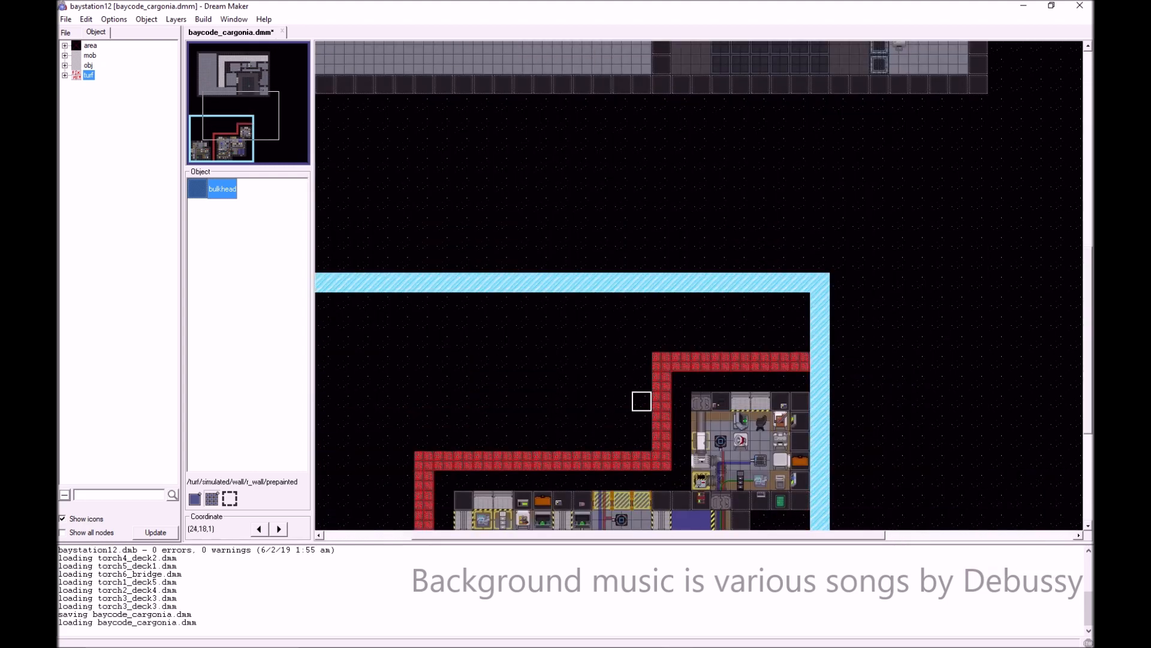
key("Left")
key("Left")
key("Left")
key("Left")
key("Left")
key("Left")
key("Left")
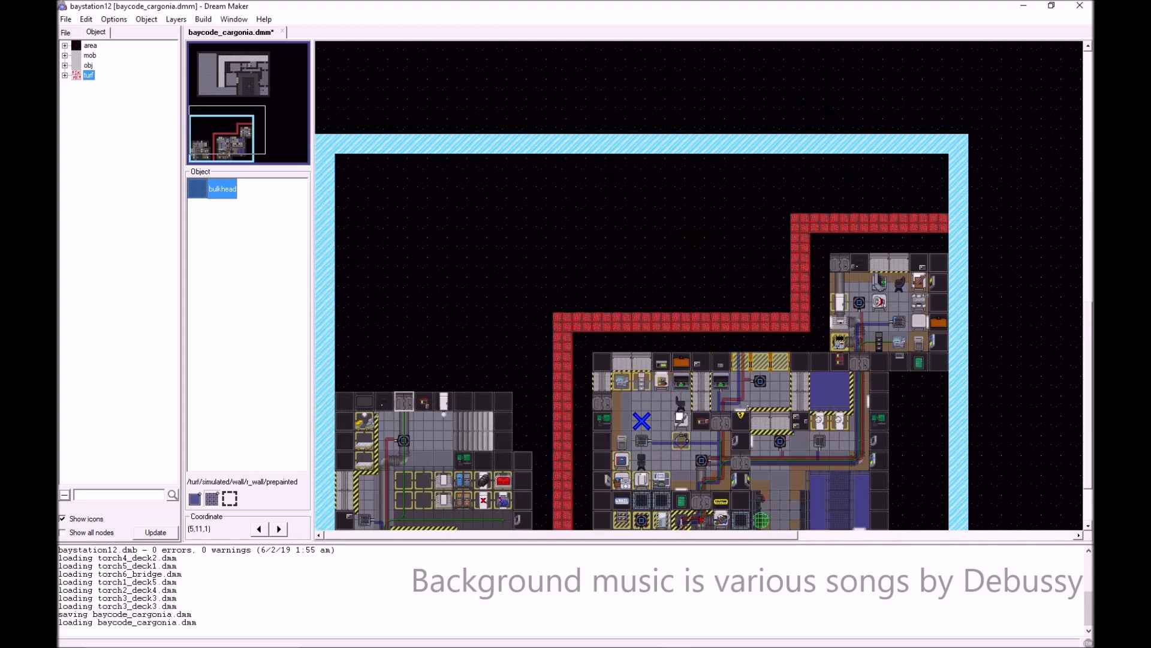
right_click(396, 400)
mouse_move(456, 599)
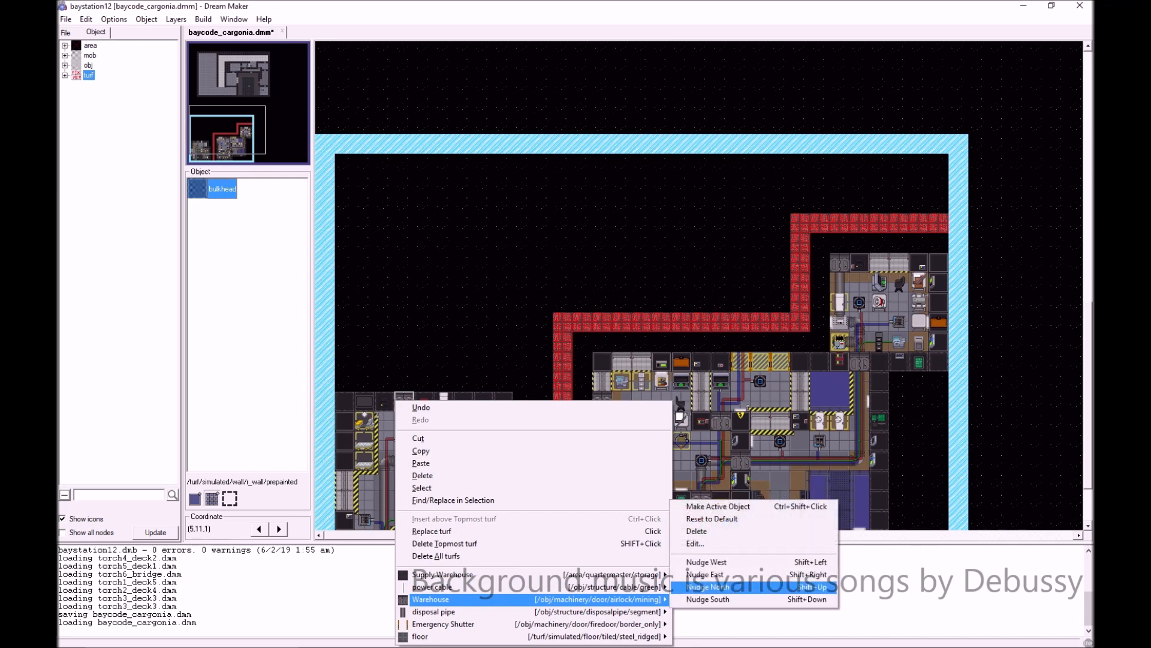
left_click(718, 506)
key("Up")
key("Up")
key("Up")
key("Up")
key("Up")
key("Up")
key("Up")
key("Up")
key("Up")
key("Up")
key("Up")
key("Up")
key("Up")
key("Up")
key("Up")
key("Up")
key("Up")
key("Up")
key("Up")
key("Up")
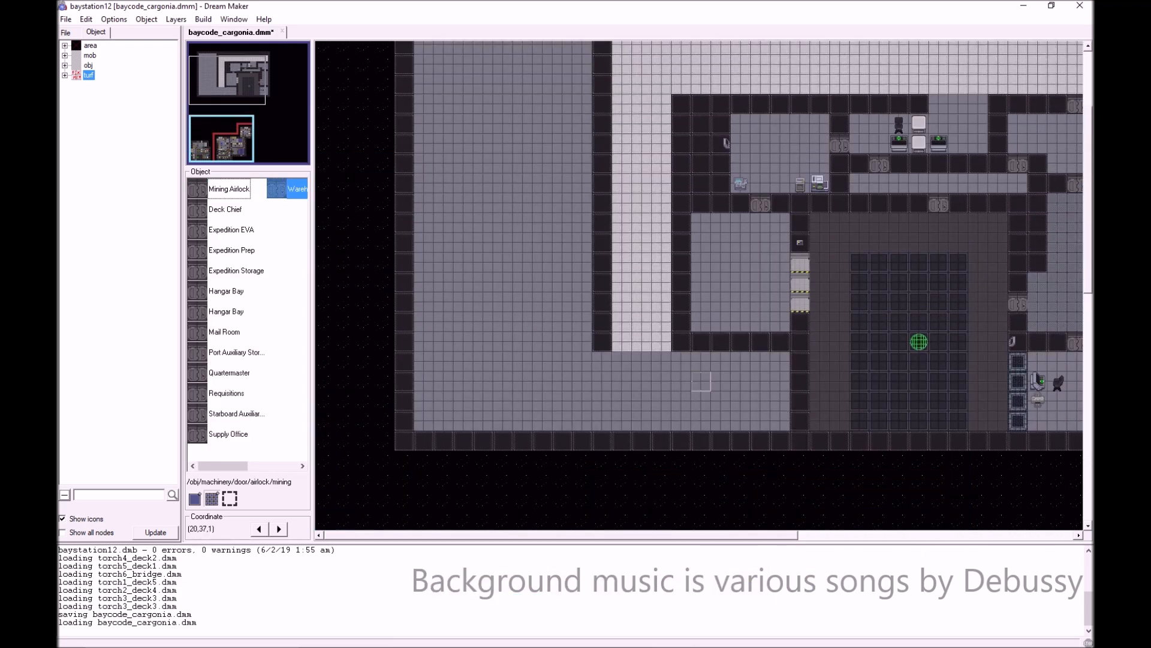
key("Up")
left_click(682, 282)
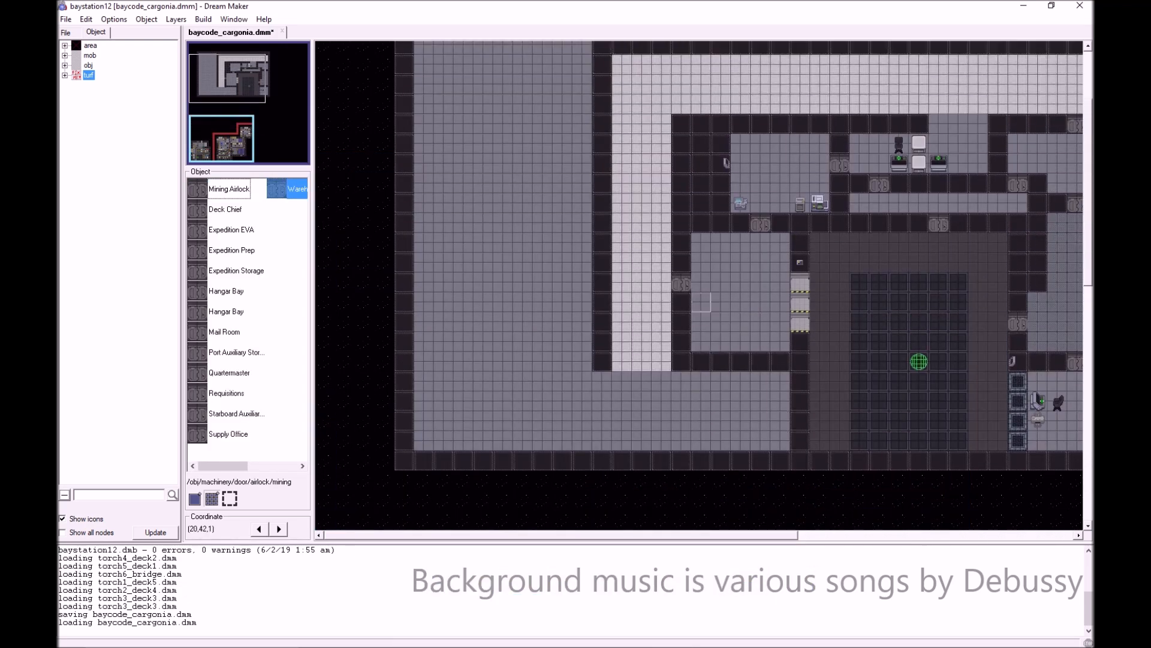
left_click(702, 282, "ctrl+shift")
right_click(684, 281)
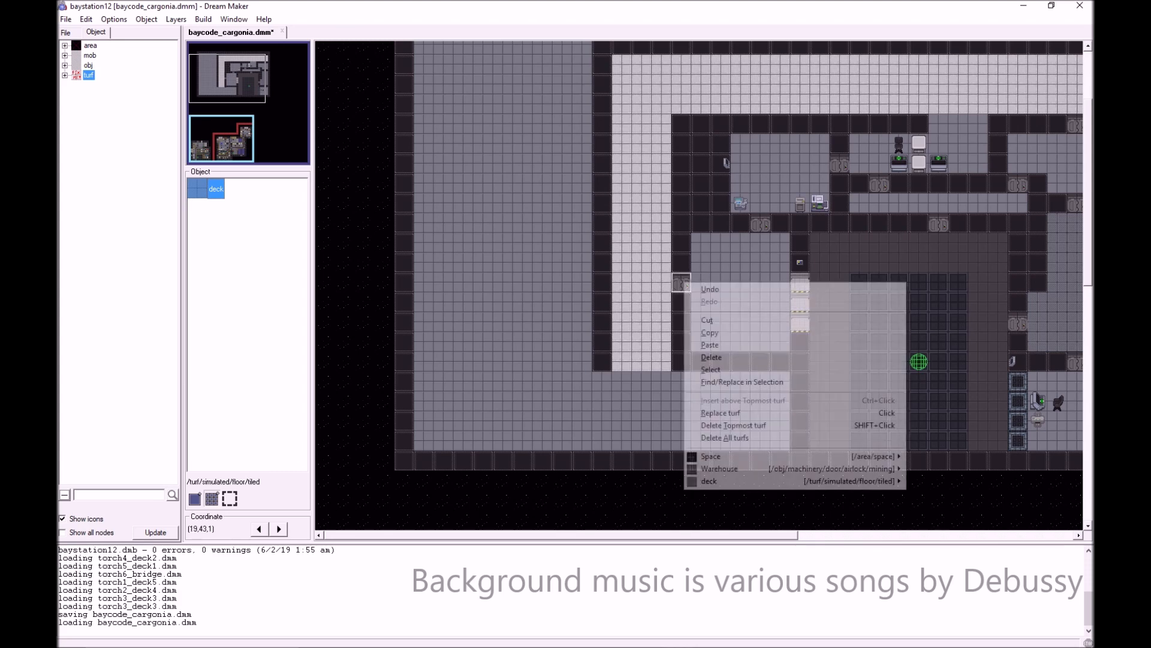
left_click(602, 401)
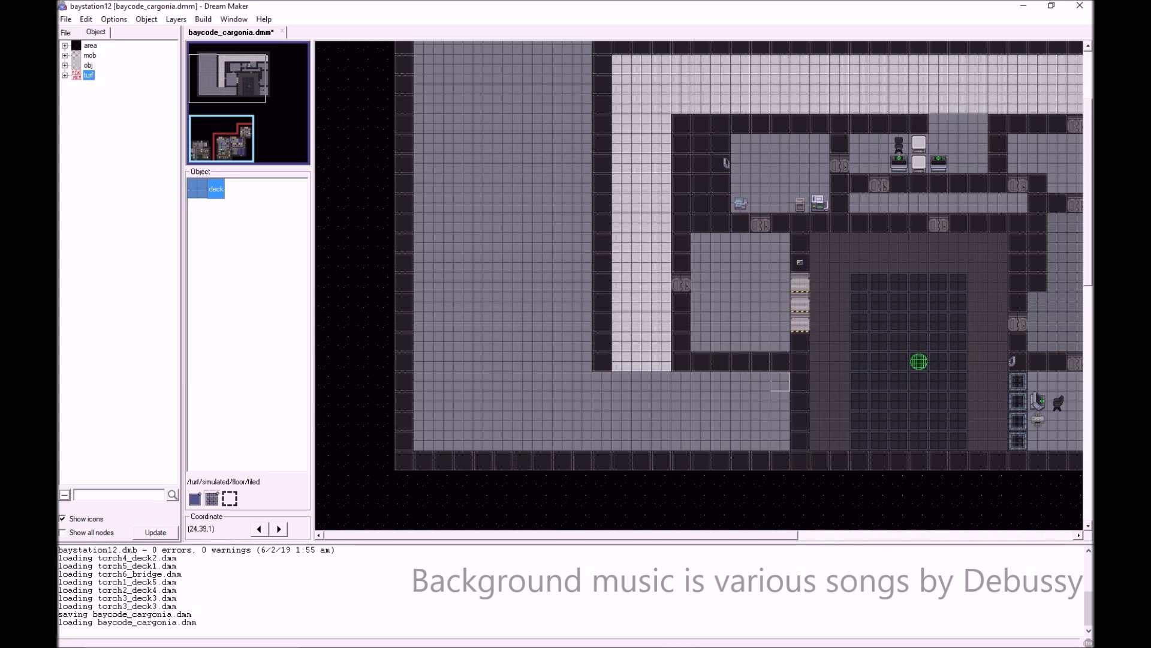
- Copy the water tank from the reference warehouse and place four in a two-by-two block from (21,42) to (22,43) in the new room
key("Right")
key("Right")
key("Right")
key("Right")
key("Right")
key("Right")
key("Right")
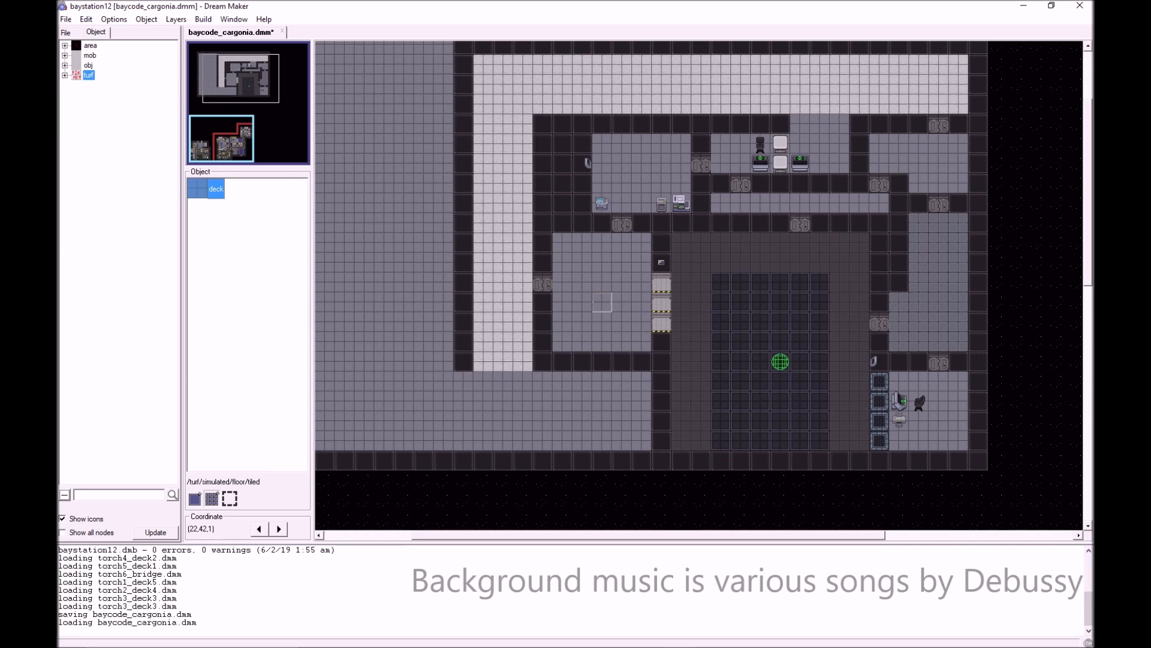
key("Down")
key("Down")
key("Down")
key("Down")
key("Down")
key("Down")
key("Down")
key("Down")
key("Down")
key("Down")
key("Down")
key("Down")
key("Down")
key("Down")
key("Down")
key("Down")
key("Down")
key("Down")
key("Down")
key("Down")
key("Down")
key("Down")
key("Down")
key("Down")
key("Down")
key("Down")
key("Down")
key("Left")
key("Left")
key("Left")
key("Left")
key("Left")
key("Left")
key("Left")
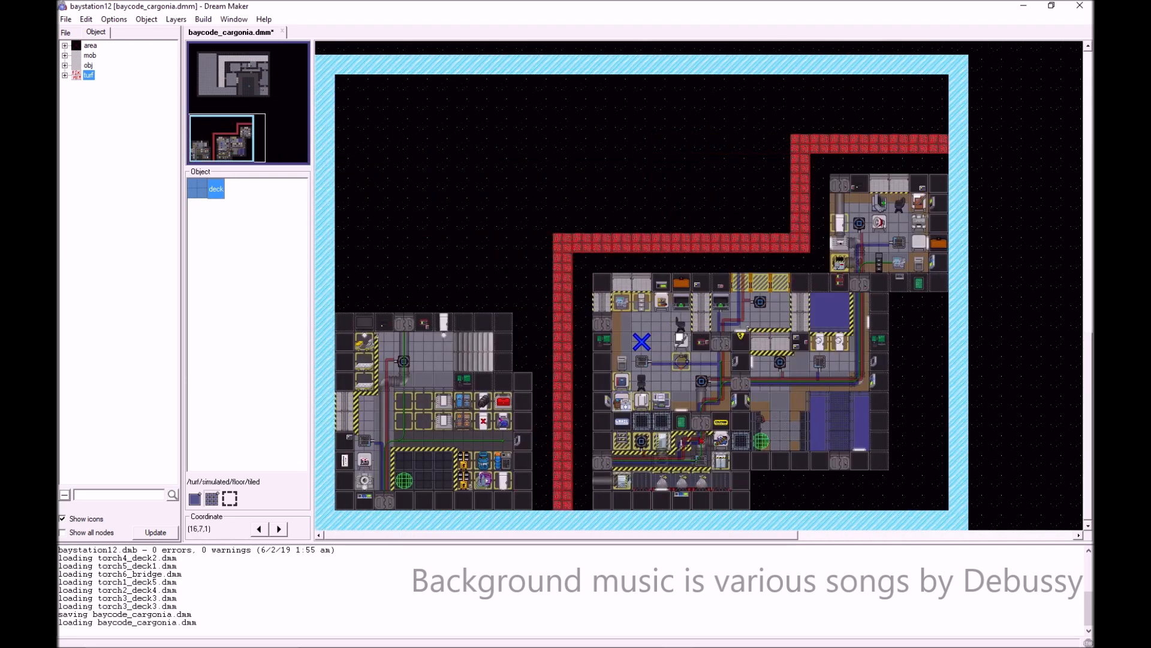
right_click(464, 401)
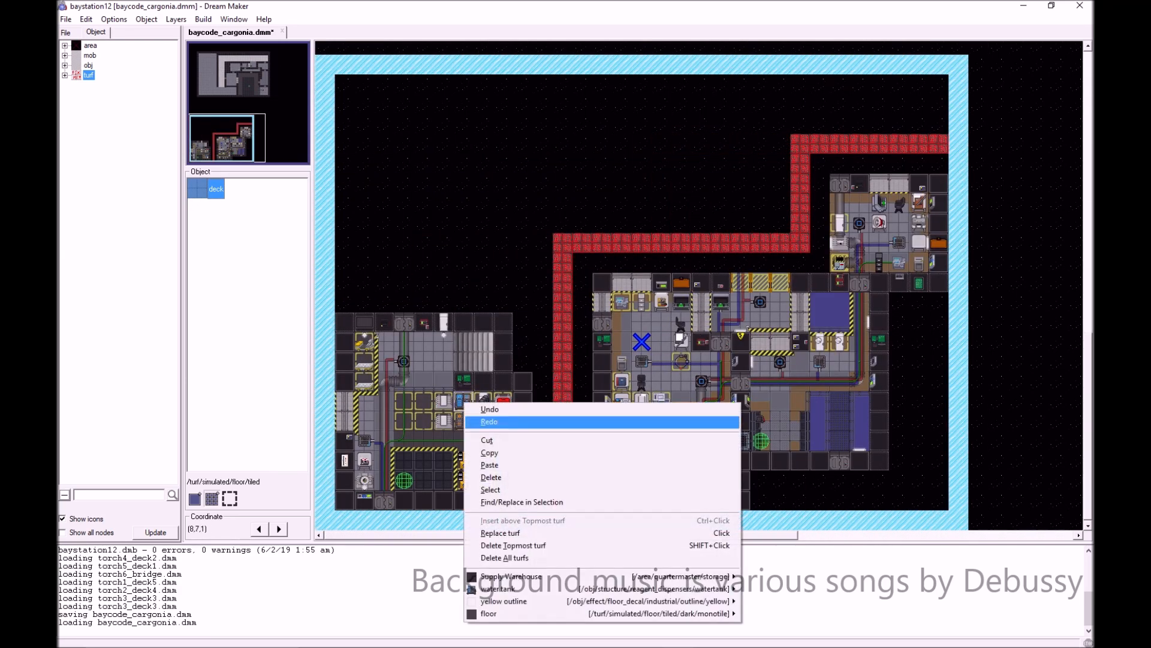
mouse_move(504, 588)
left_click(787, 496)
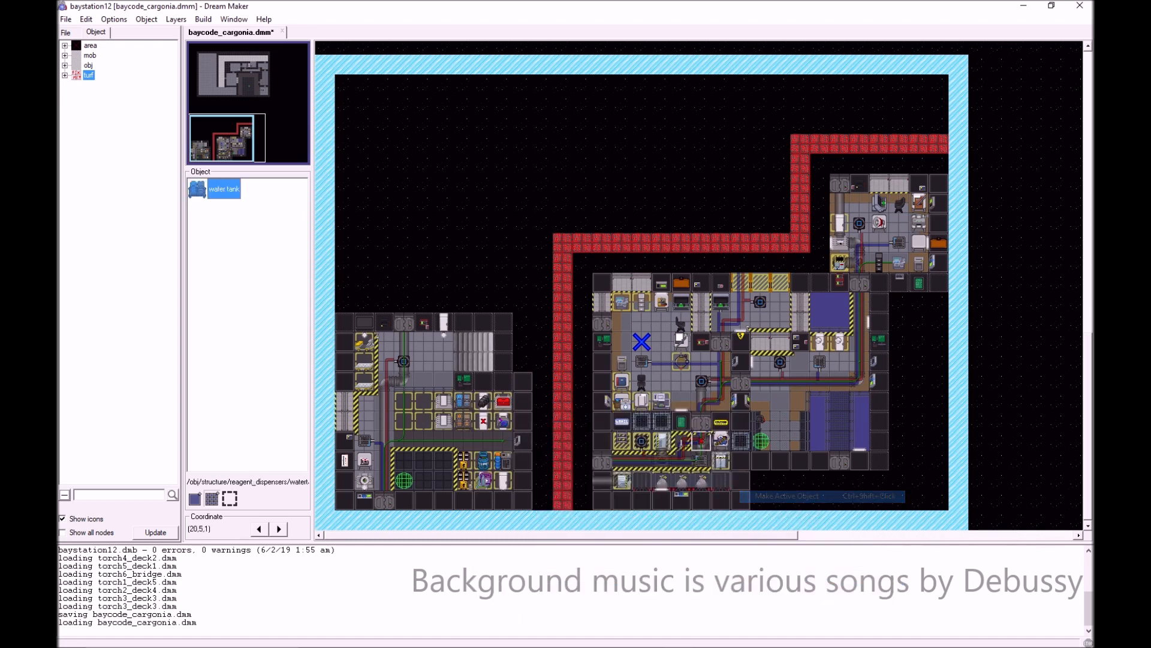
key("Up")
key("Up")
key("Up")
key("Up")
key("Up")
key("Up")
key("Up")
key("Up")
key("Up")
key("Up")
key("Up")
key("Up")
key("Up")
key("Up")
key("Up")
key("Up")
key("Up")
key("Up")
key("Up")
key("Up")
key("Up")
key("Up")
key("Up")
key("Up")
key("Up")
key("Up")
key("Up")
key("Up")
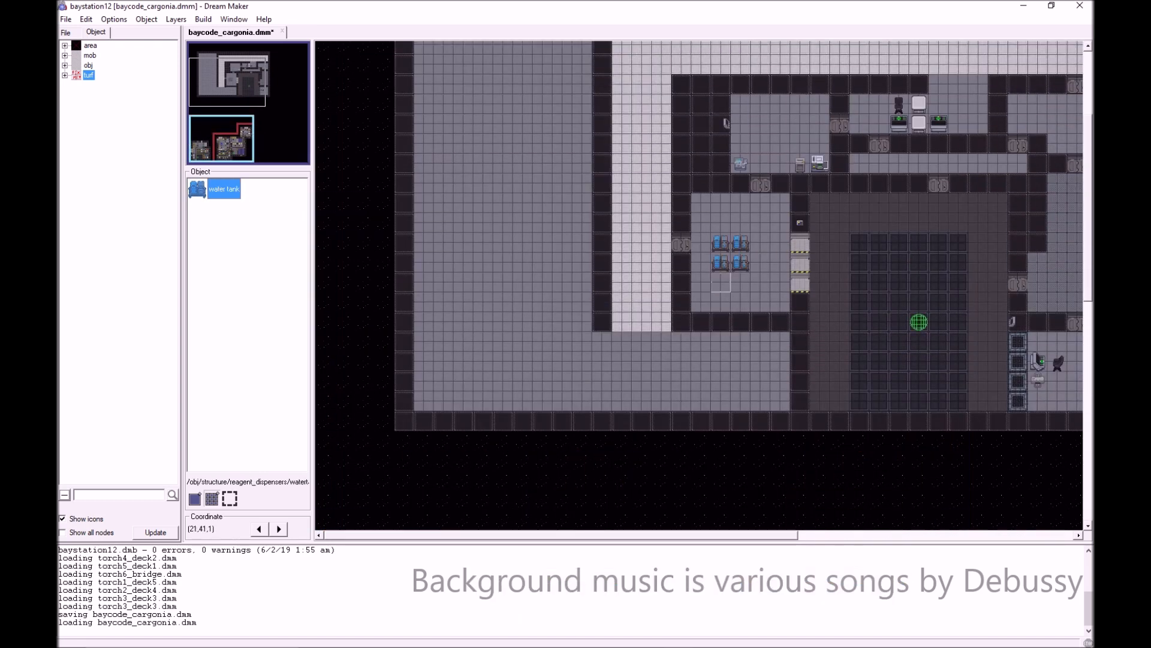
- Inspect tiles in the reference Supply Warehouse and make its Requests Console at (7,8) the active object
key("Down")
key("Down")
key("Down")
key("Down")
key("Down")
key("Down")
key("Down")
key("Down")
key("Down")
key("Down")
key("Down")
key("Down")
key("Down")
key("Down")
key("Down")
key("Down")
key("Down")
key("Down")
key("Down")
key("Down")
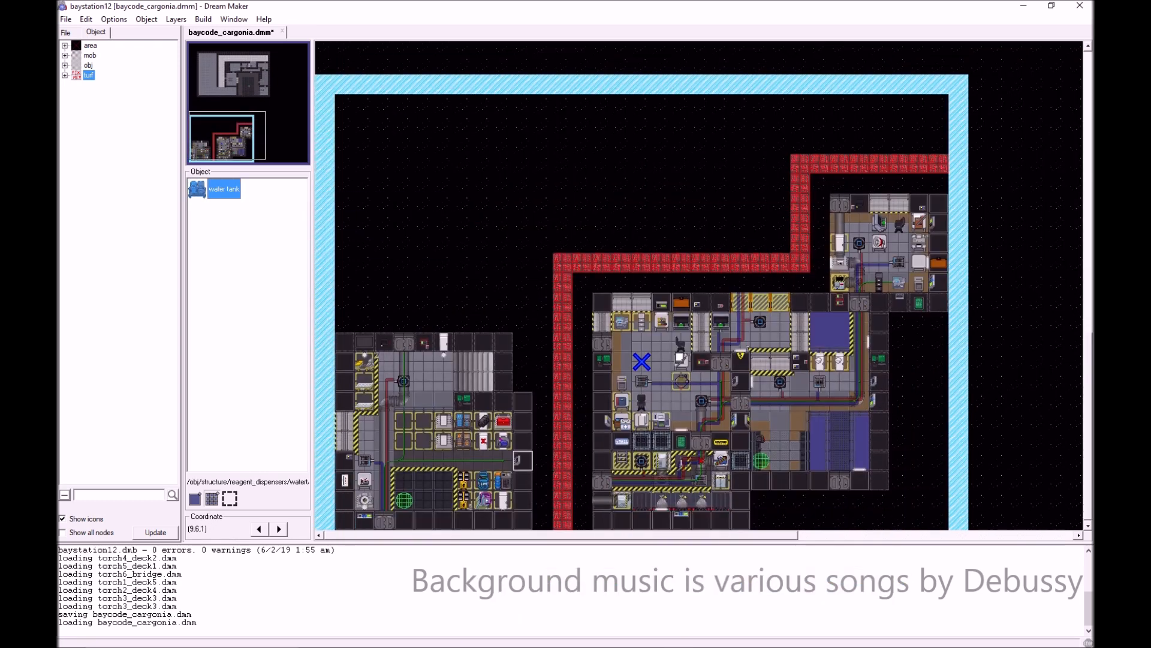
right_click(456, 364)
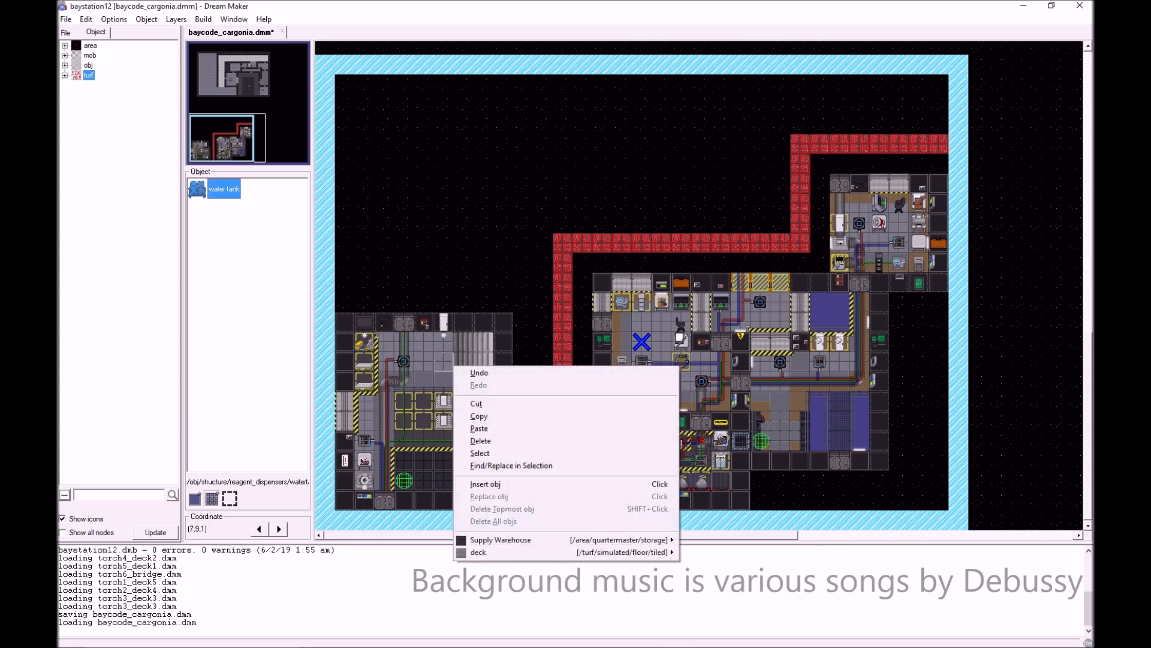
right_click(450, 401)
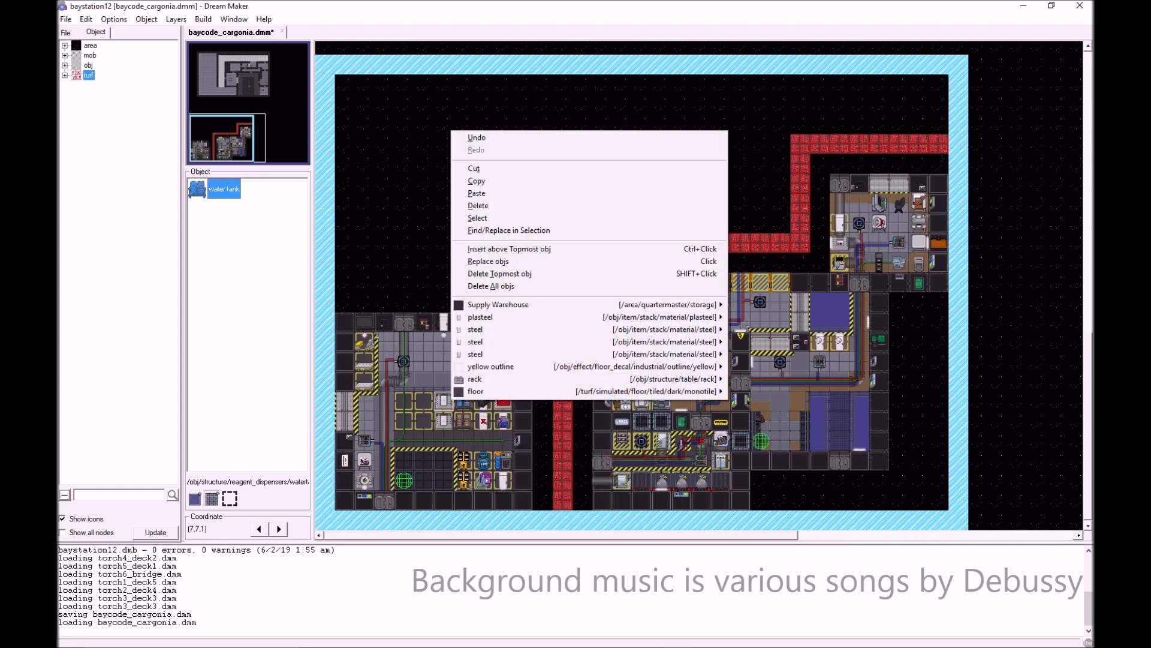
right_click(459, 405)
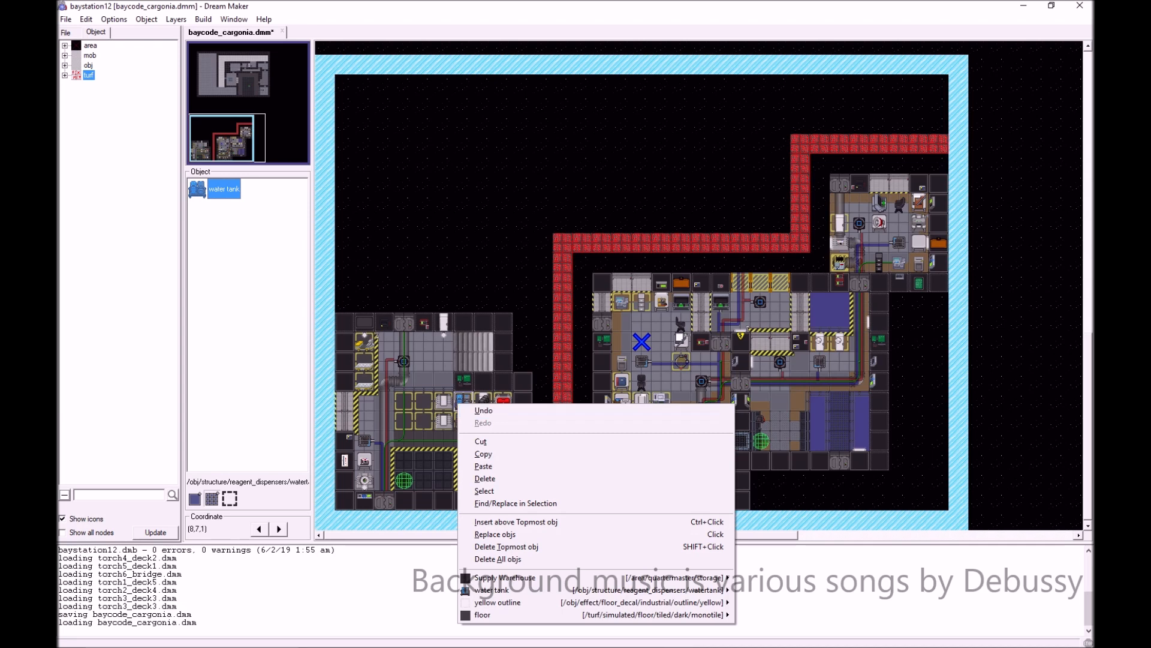
right_click(447, 382)
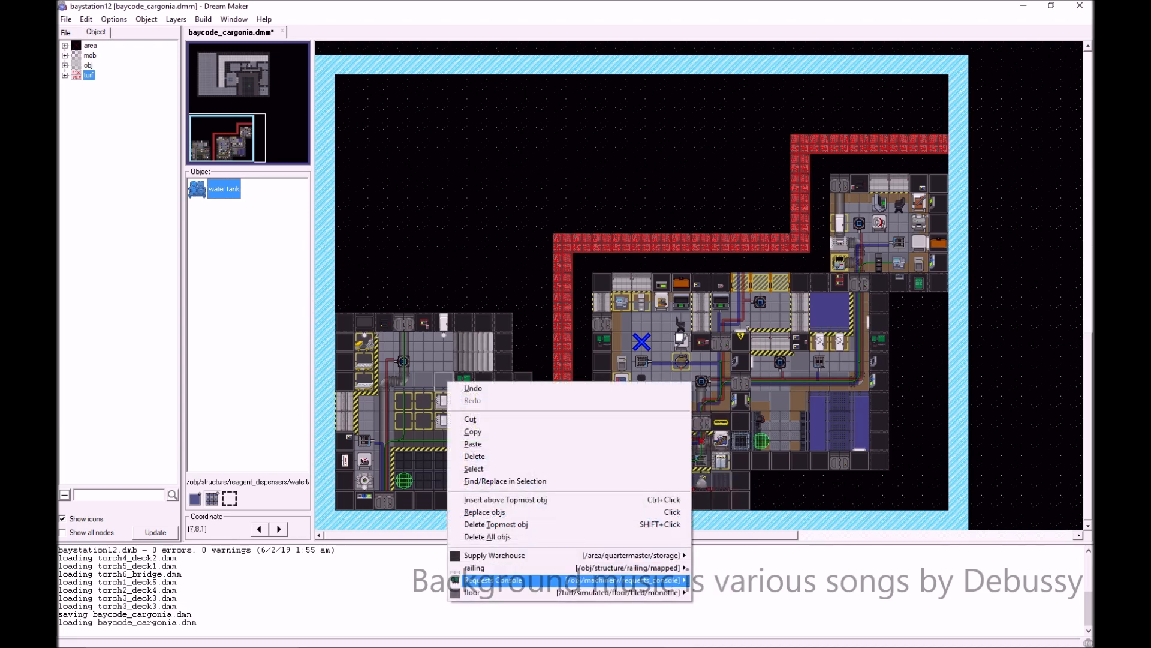
mouse_move(492, 580)
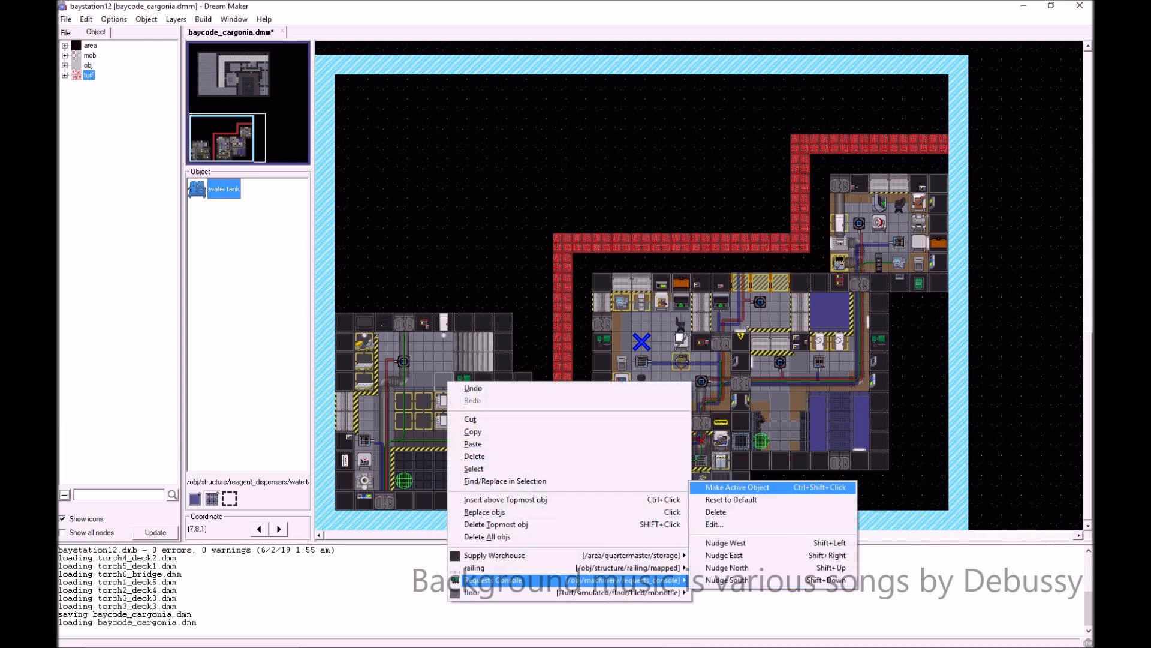
left_click(737, 487)
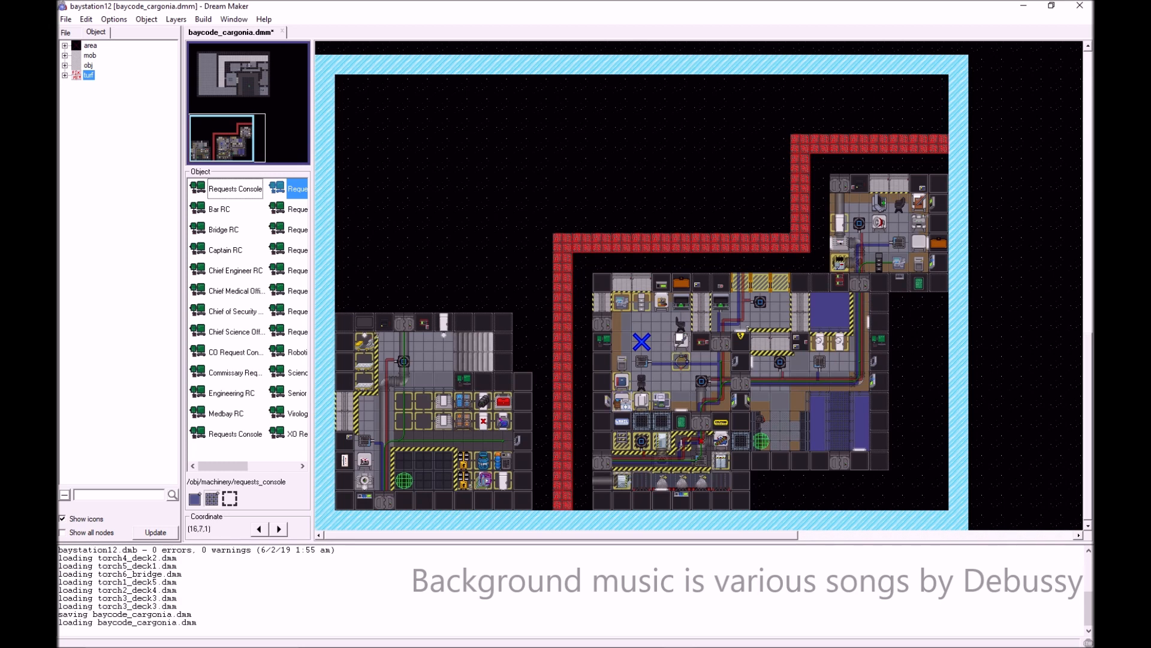
- Make the Requests Console the active object and examine the instance variables of the reference Supply Office console at (16,10)
right_click(618, 346)
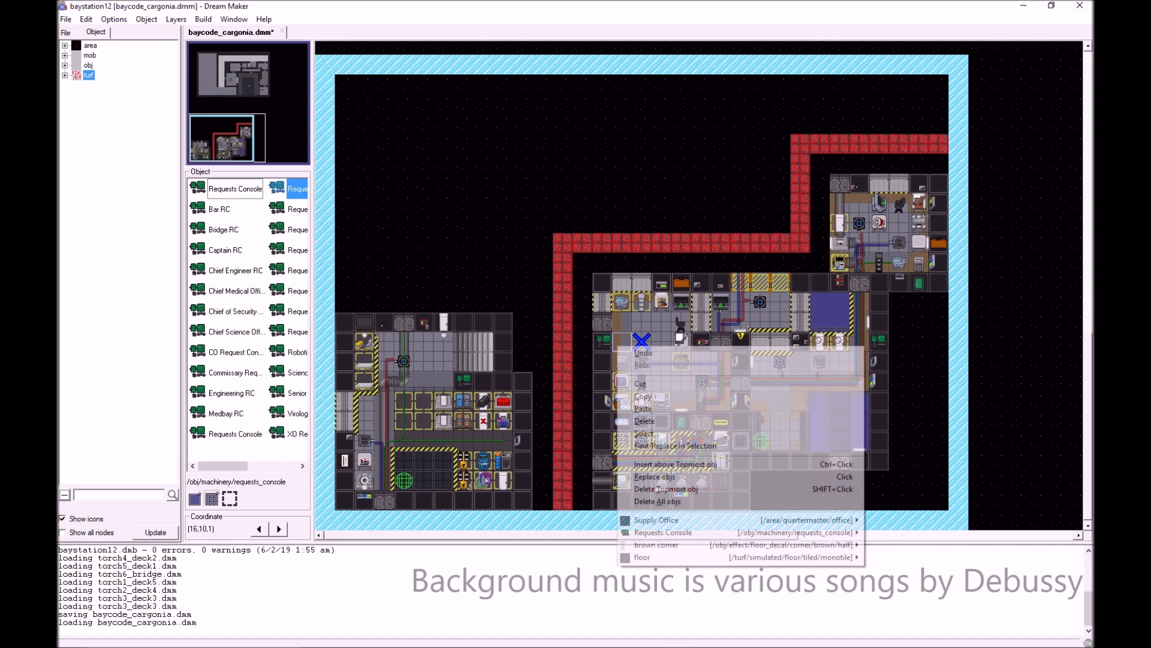
mouse_move(840, 532)
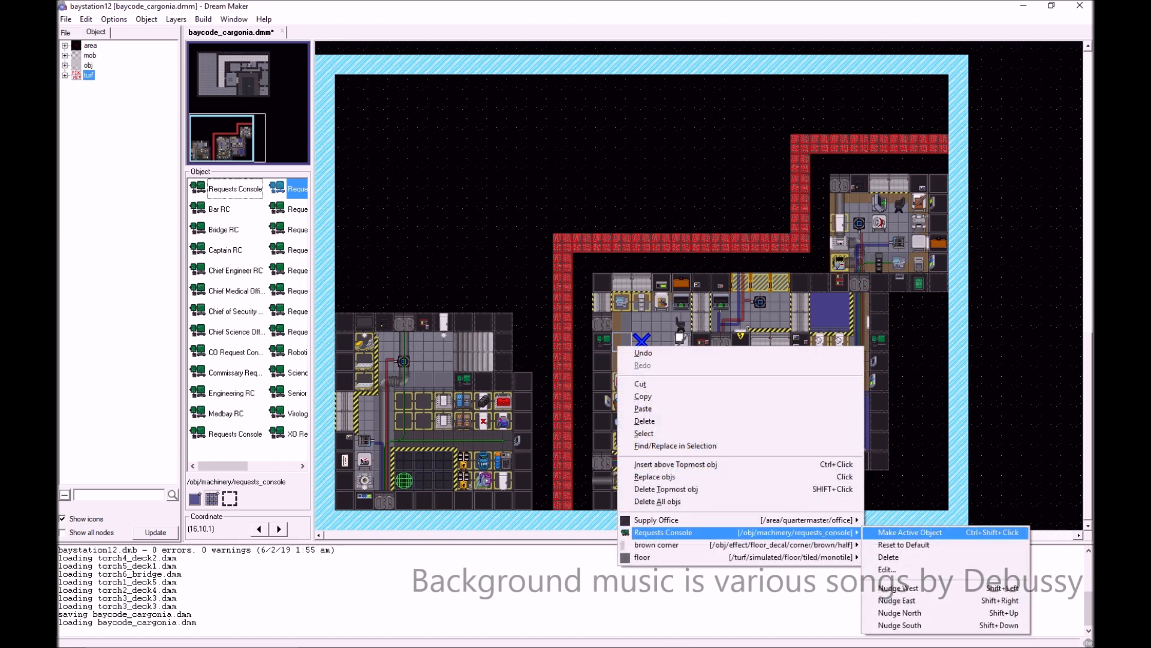
left_click(1001, 527)
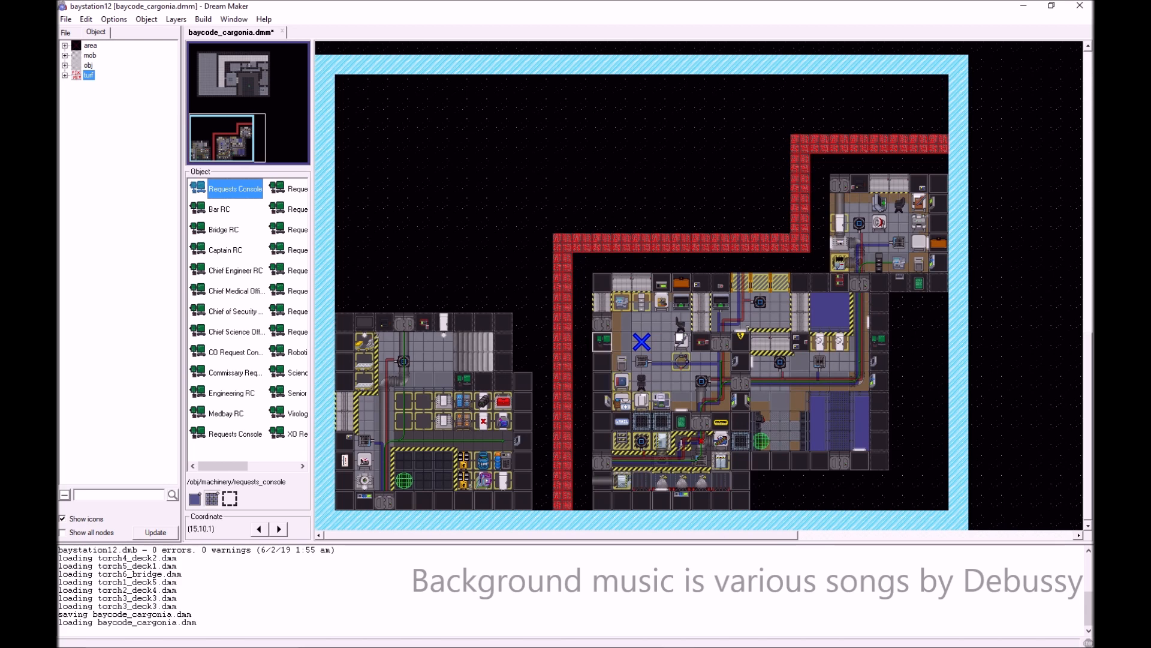
right_click(613, 340)
mouse_move(840, 527)
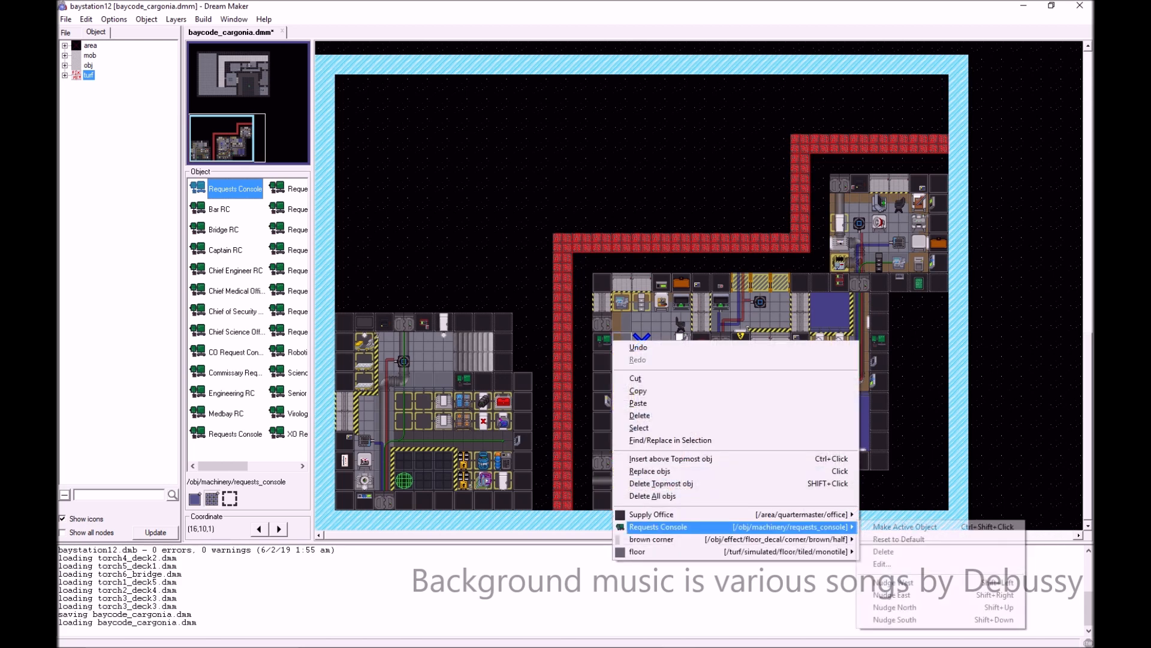
left_click(881, 564)
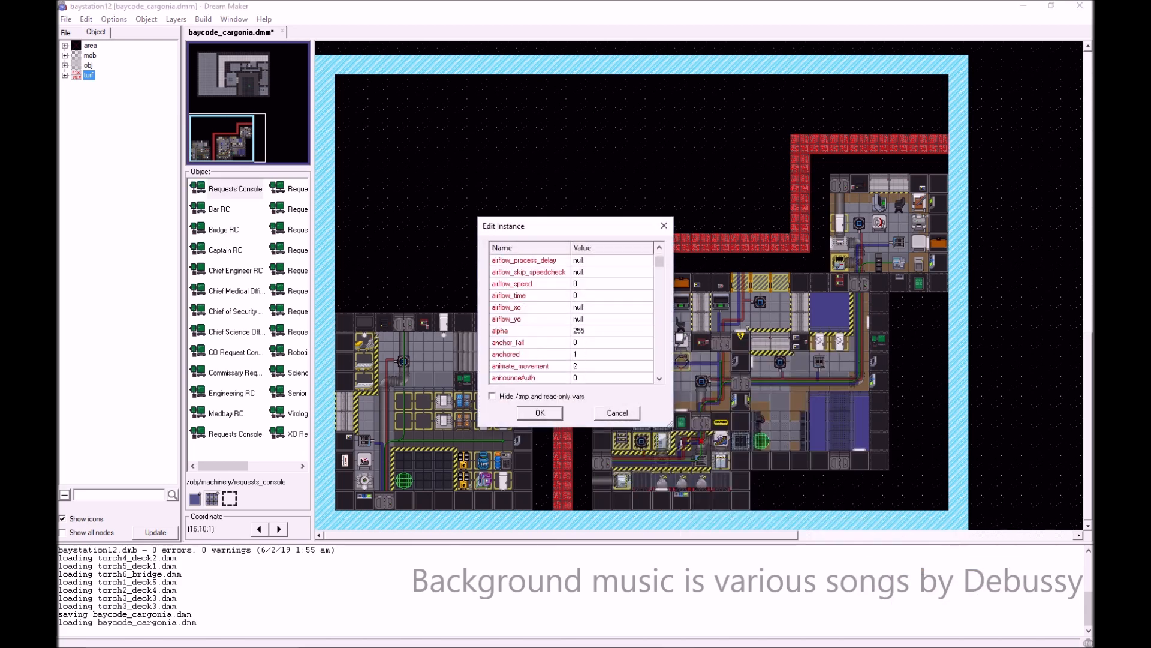
scroll(573, 318, "down", 6)
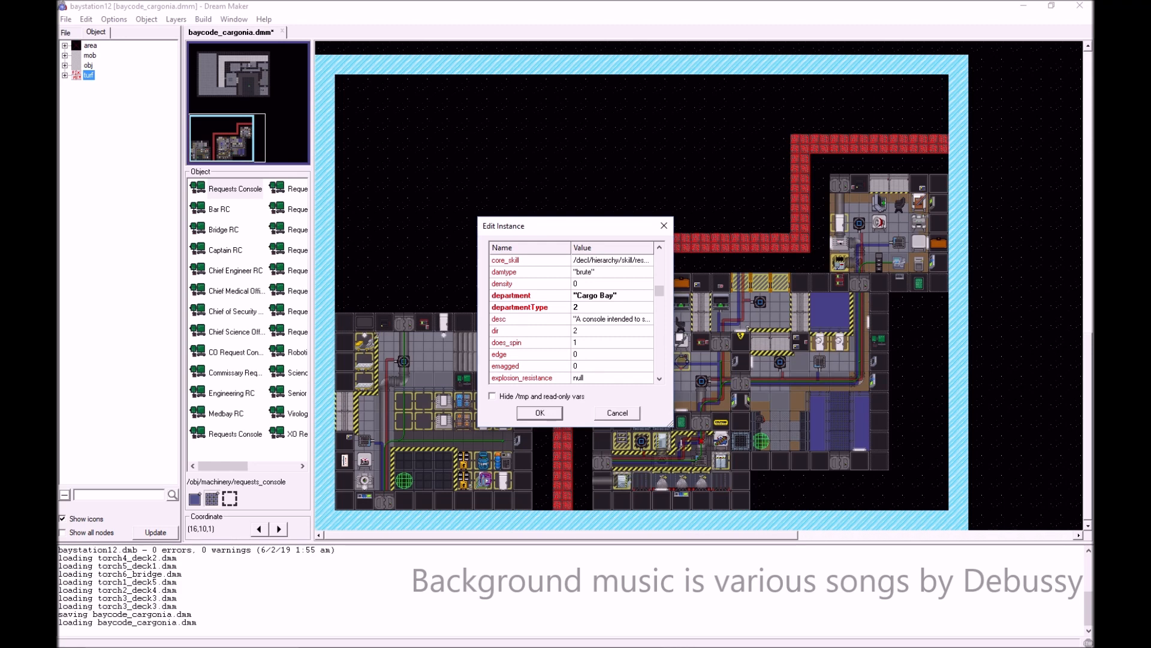
scroll(573, 318, "down", 15)
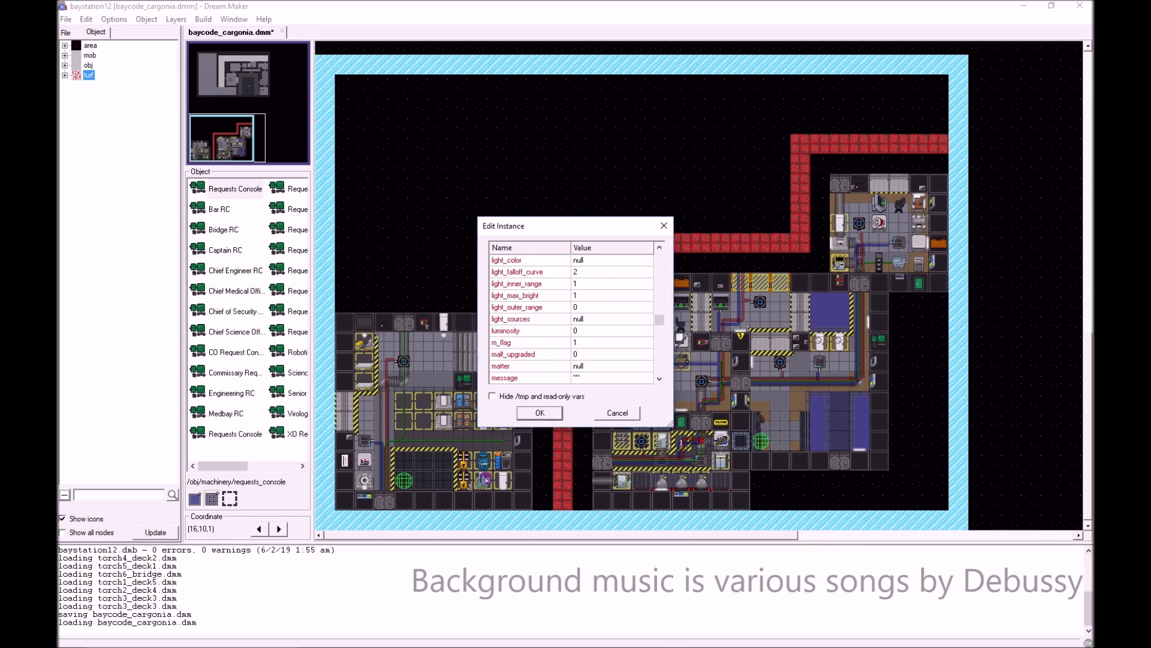
scroll(572, 317, "down", 8)
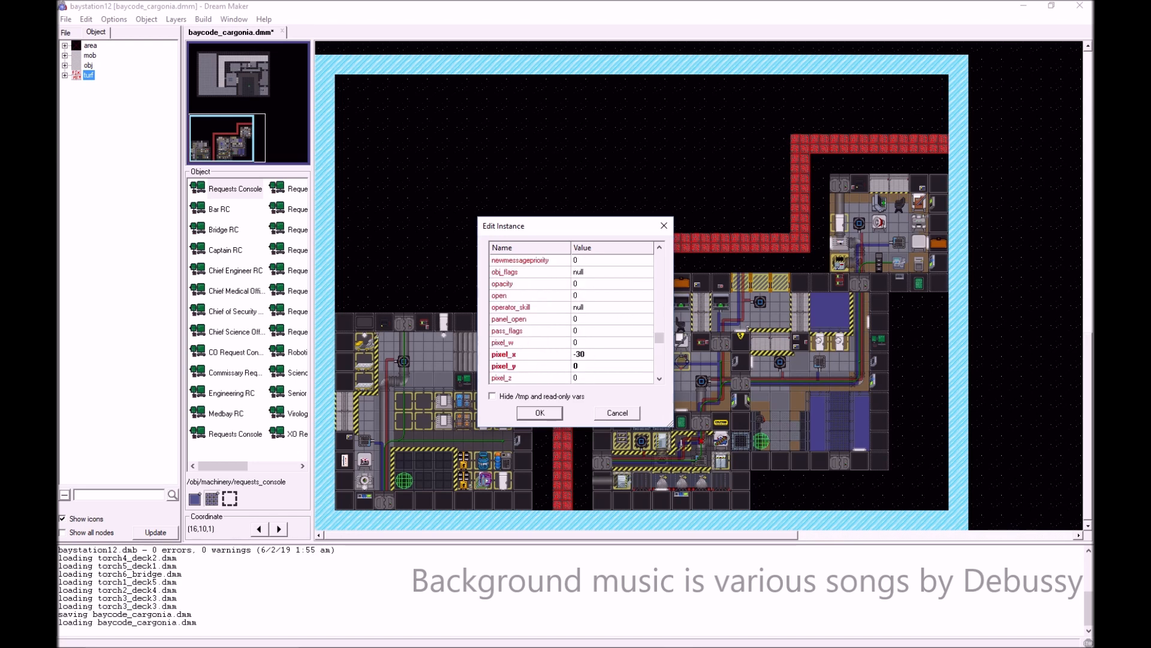
scroll(573, 317, "down", 1)
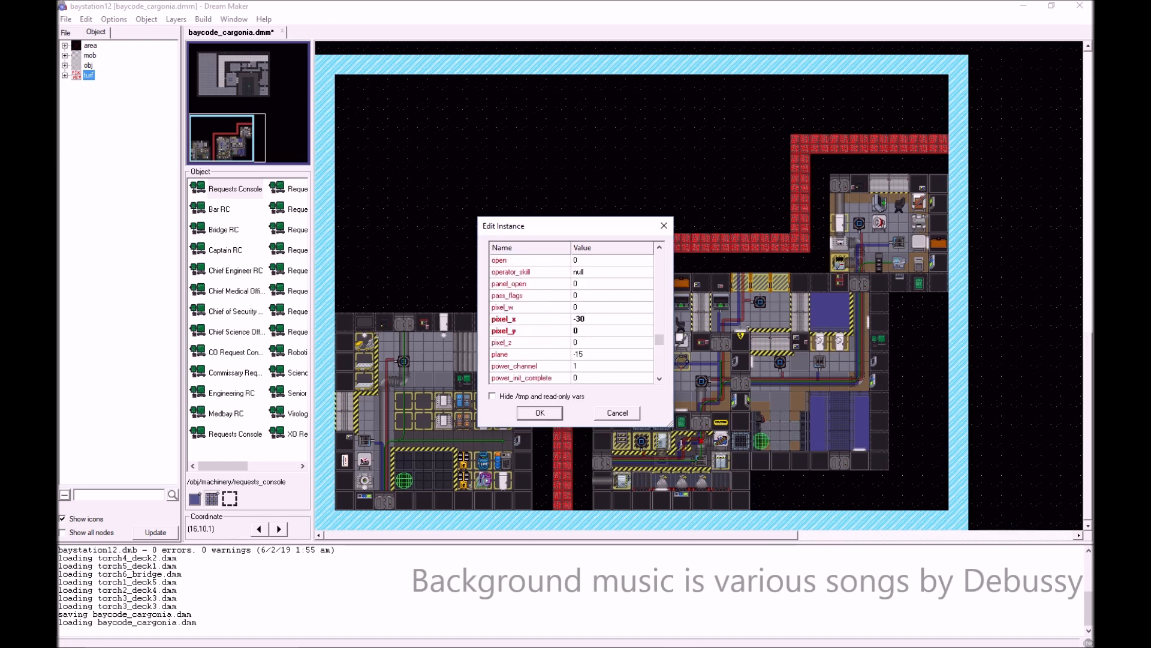
scroll(572, 318, "down", 10)
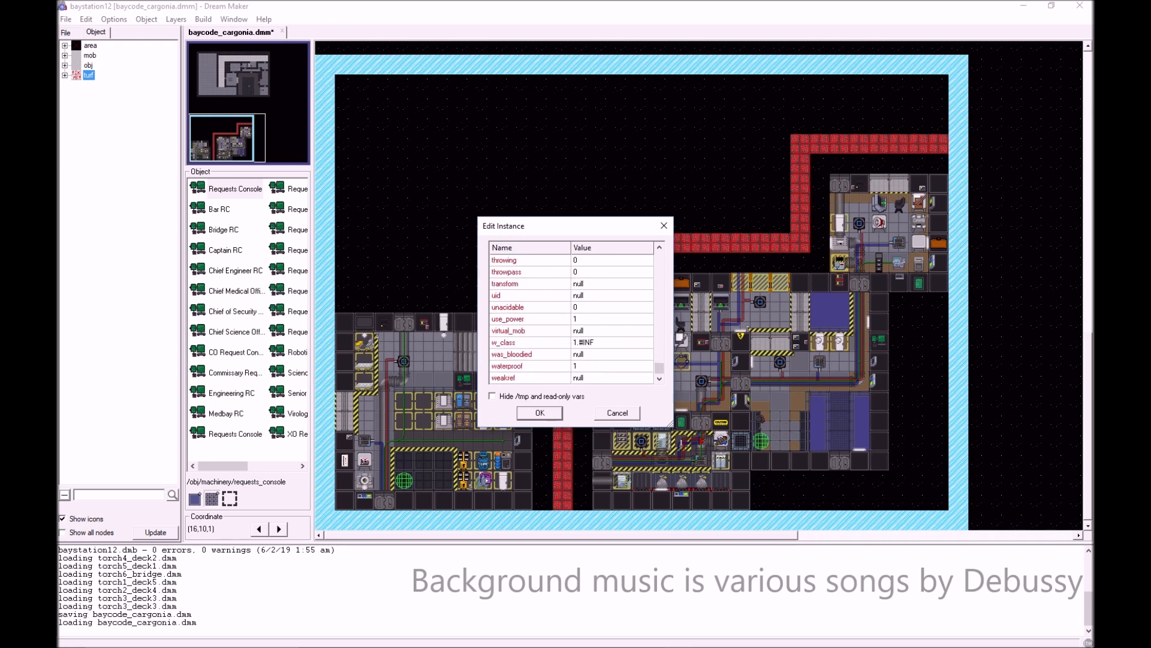
key("Escape")
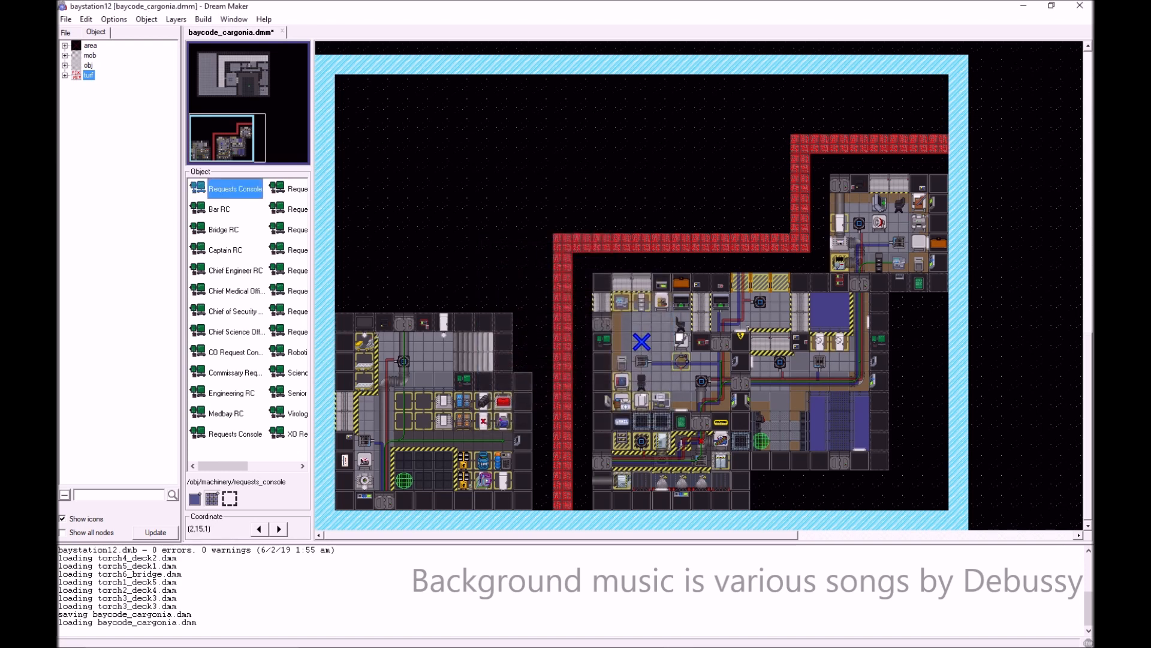
- Place a default Requests Console at (20,45) in the upper-left corner of the new water tank room
scroll(620, 329, "up", 15)
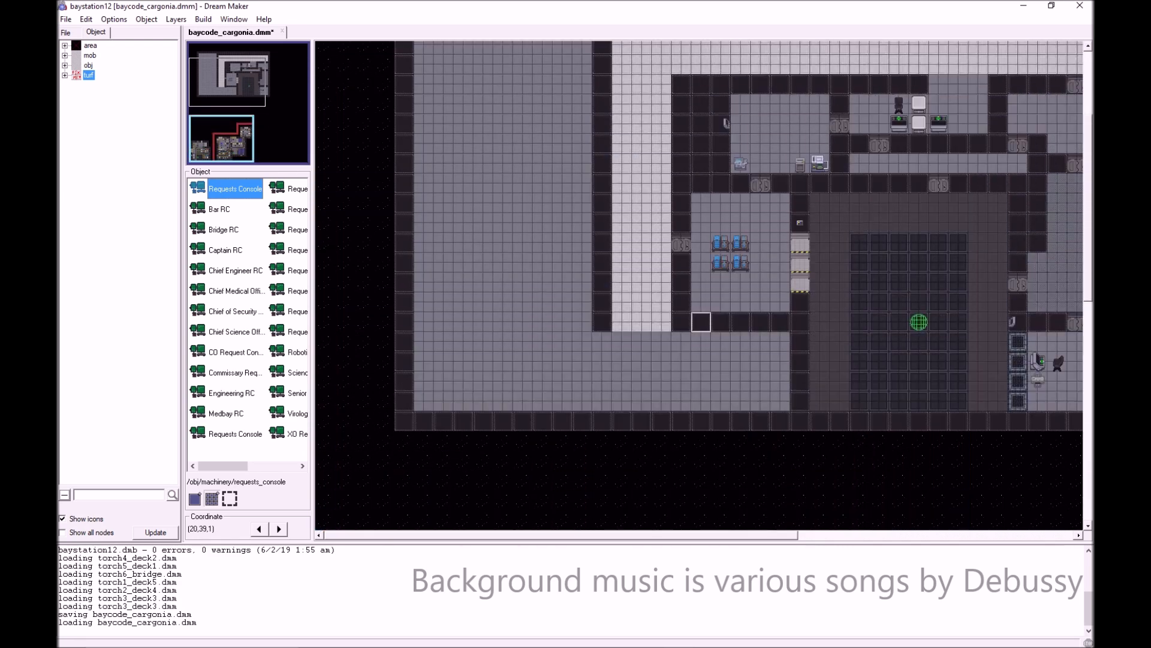
scroll(701, 322, "up", 4)
left_click(741, 223)
right_click(743, 228)
left_click(773, 244)
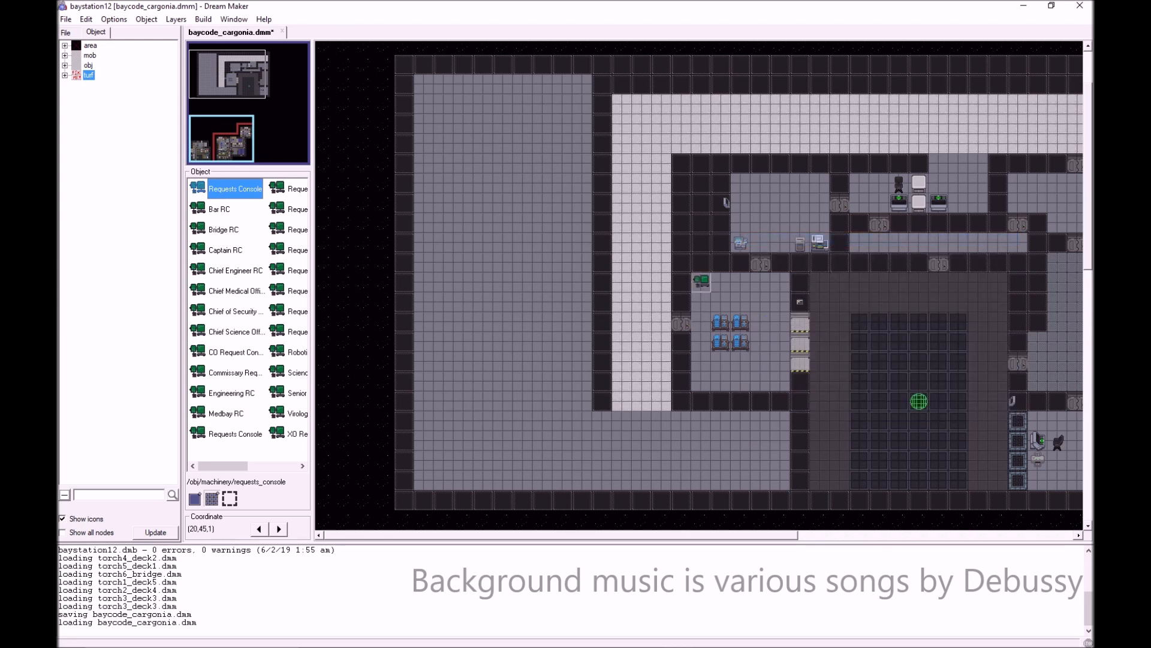
- Set the department variable of the Requests Console at (20,45) to "Cargo Bay"
right_click(705, 286)
mouse_move(749, 473)
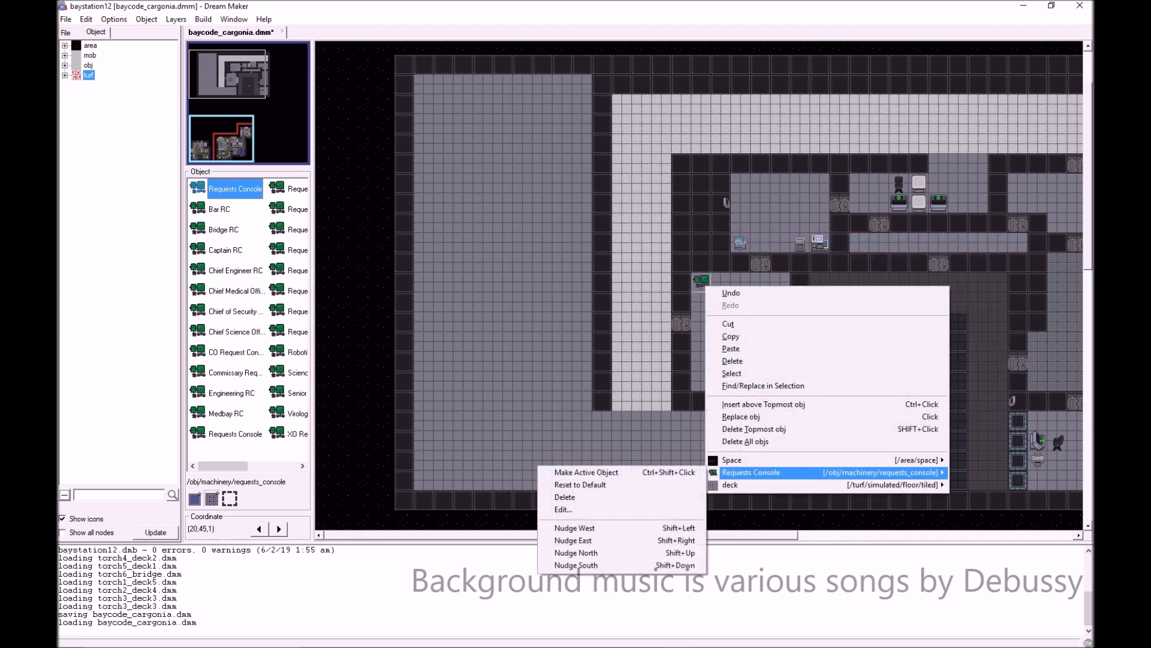
left_click(564, 509)
scroll(572, 318, "down", 3)
scroll(573, 318, "down", 8)
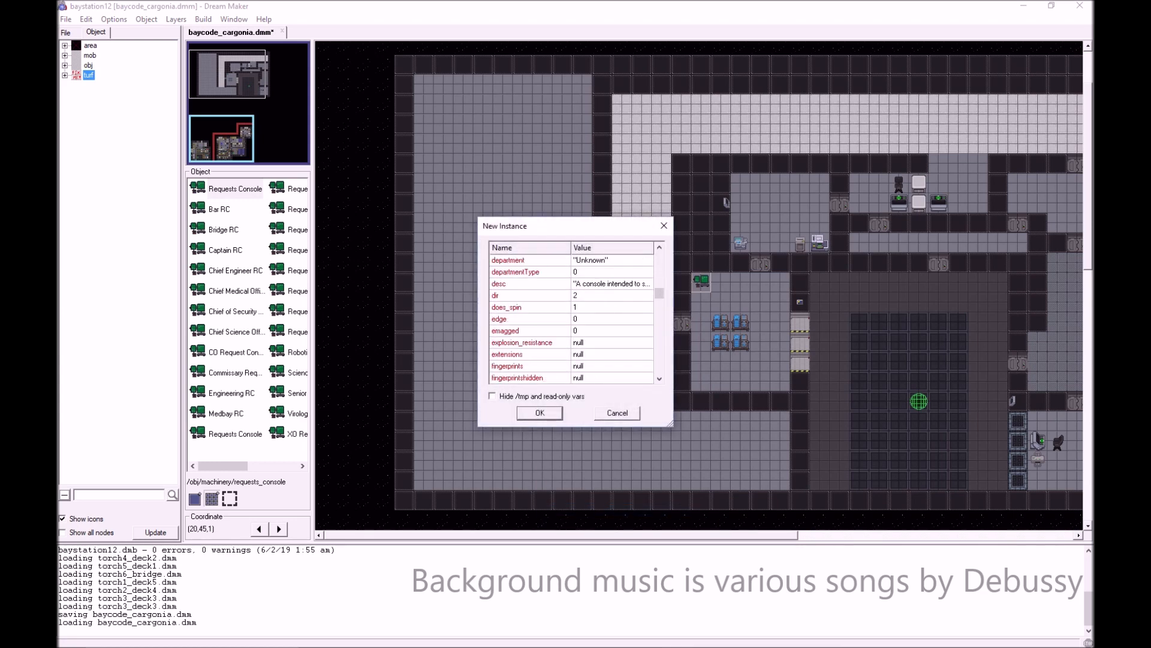
scroll(572, 318, "up", 5)
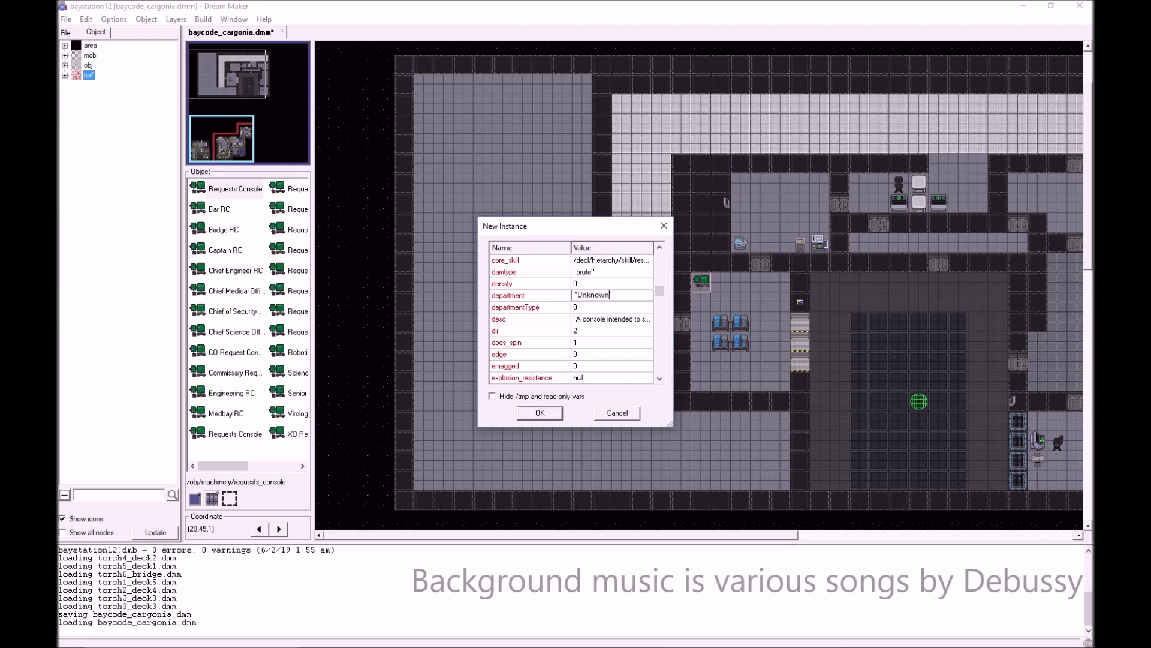
type("Cargo Bay")
key("Return")
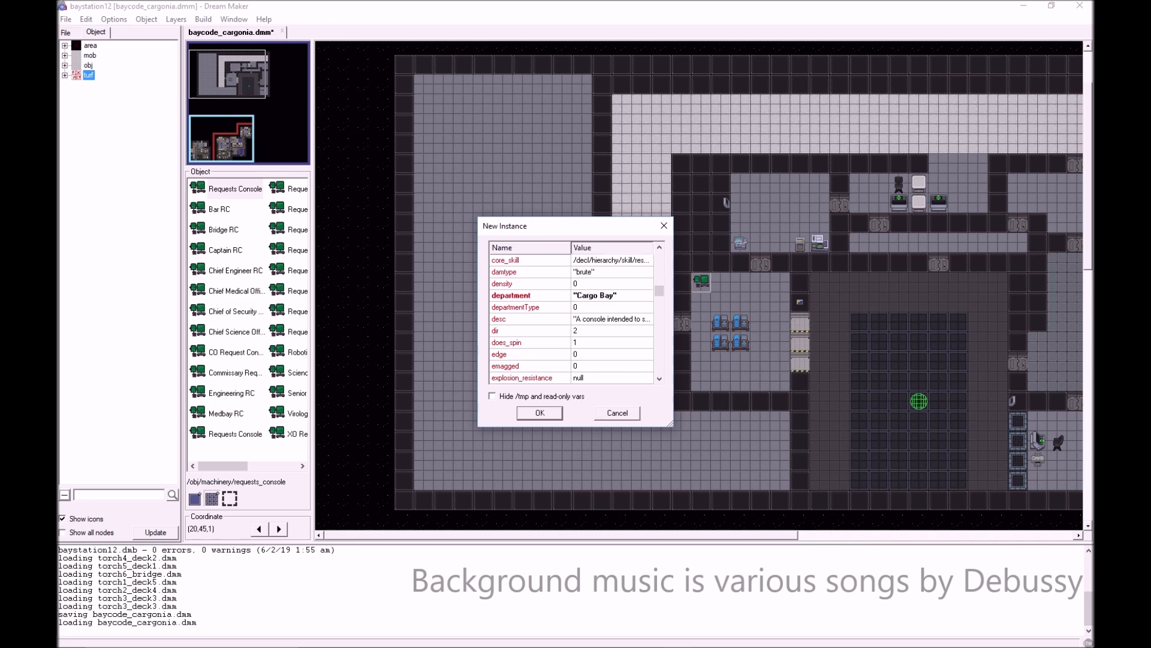
left_click(612, 307)
left_click(540, 413)
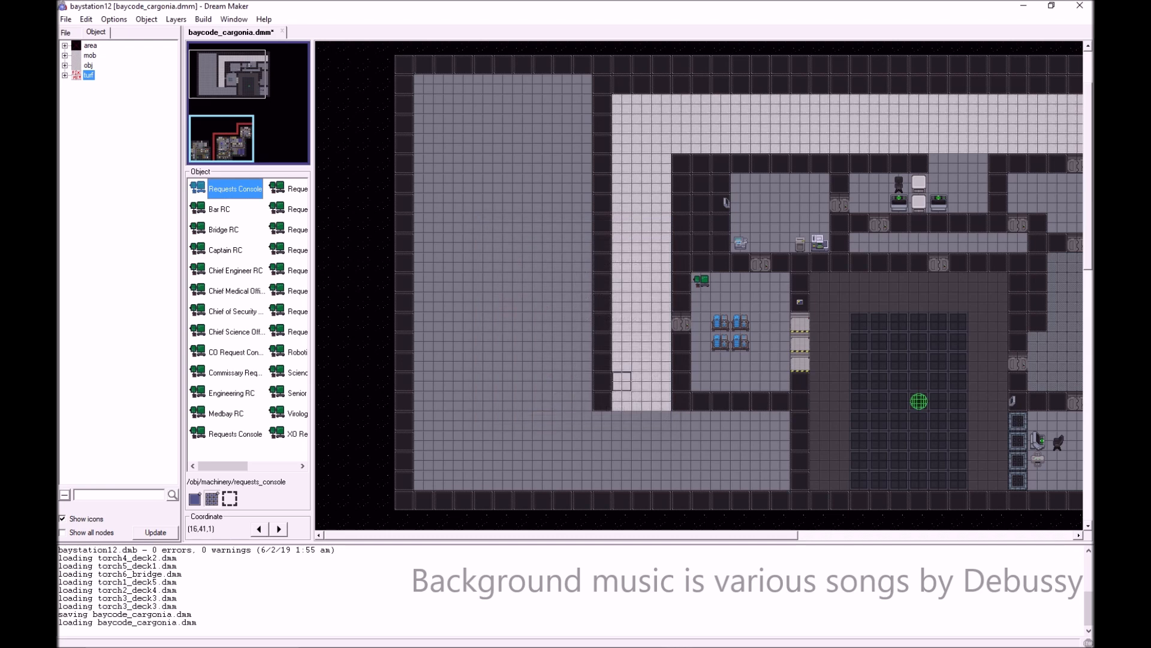
- Check the department and departmentType variables of the reference Supply Office Requests Console at (16,10) without editing them
scroll(661, 382, "down", 3)
scroll(661, 381, "down", 5)
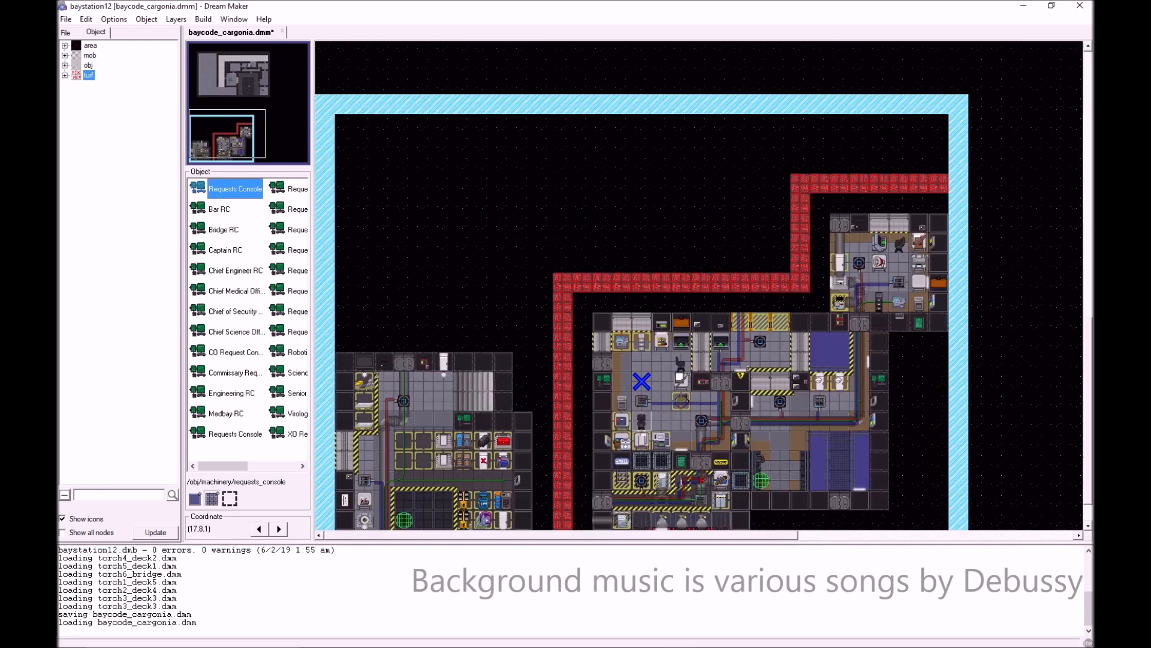
right_click(621, 383)
mouse_move(659, 568)
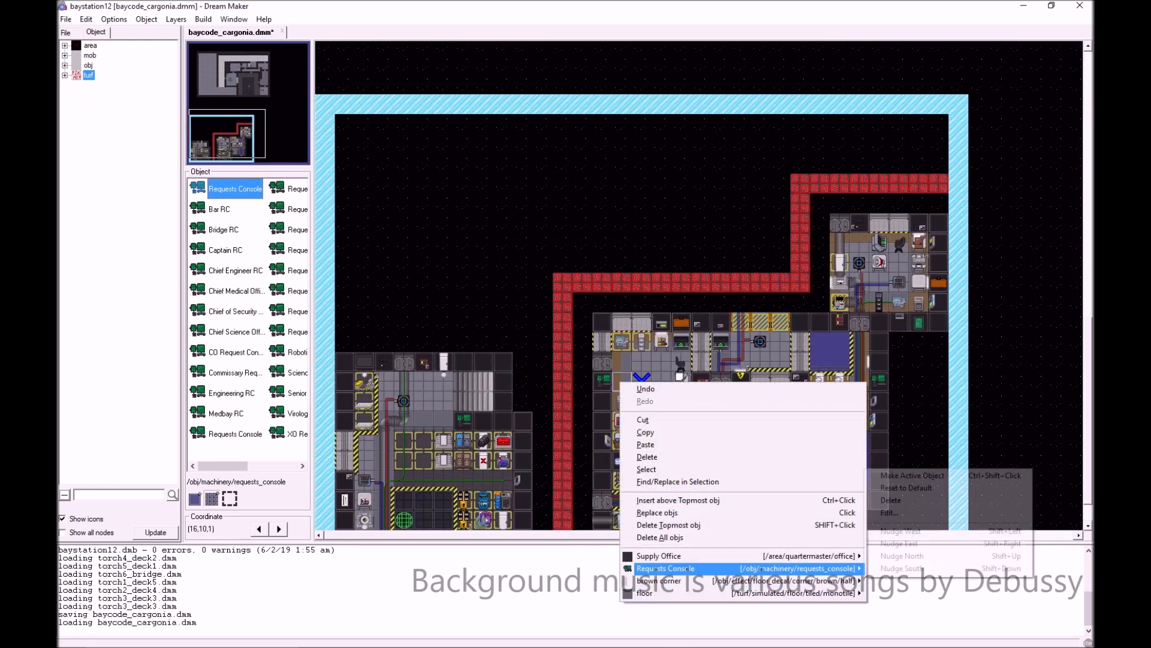
left_click(890, 512)
scroll(573, 317, "down", 10)
scroll(573, 318, "up", 4)
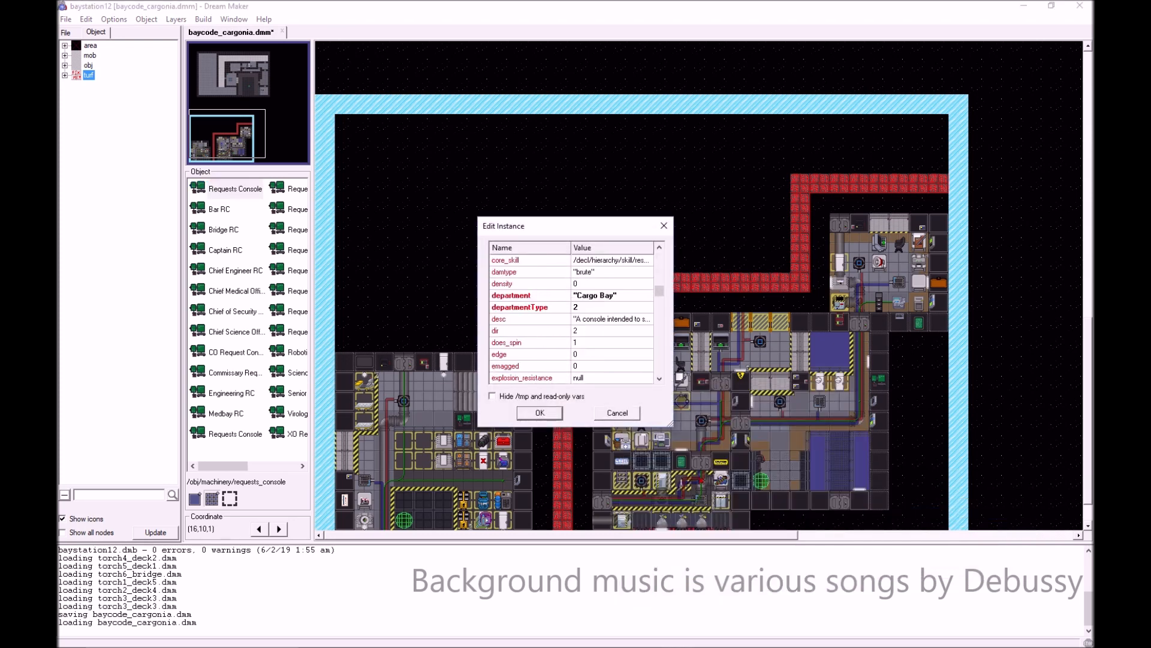
left_click(617, 412)
- Give the Requests Console at (20,45) a positive pixel_y offset that shifts it up onto the room's north wall
scroll(721, 401, "up", 9)
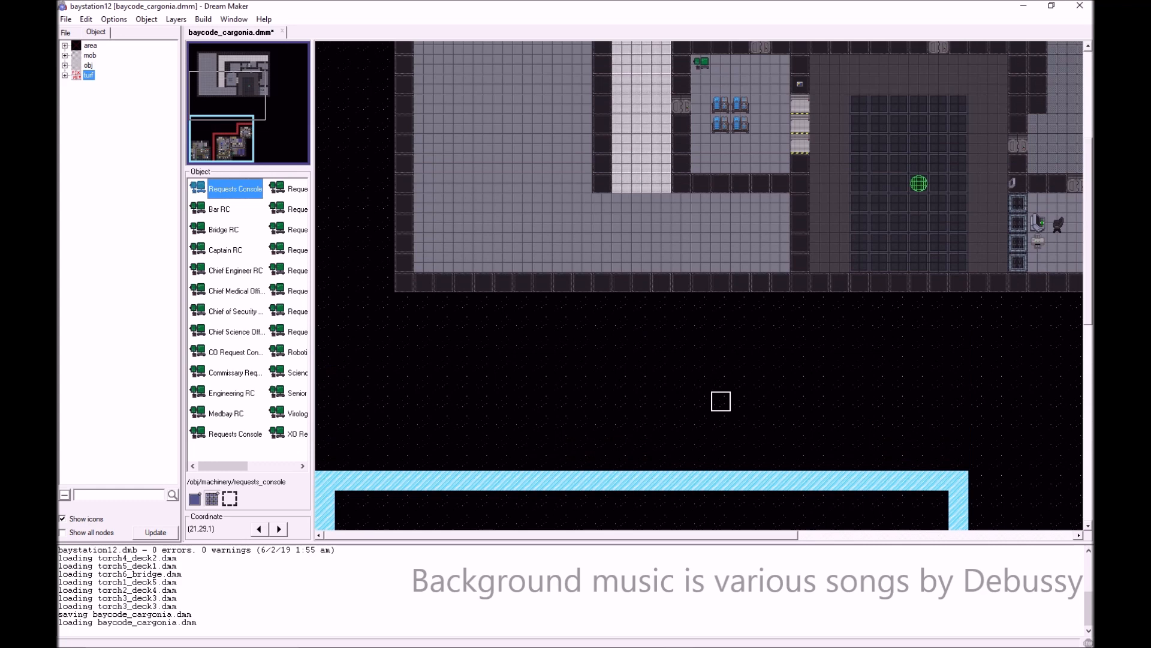
scroll(721, 361, "up", 4)
right_click(702, 320)
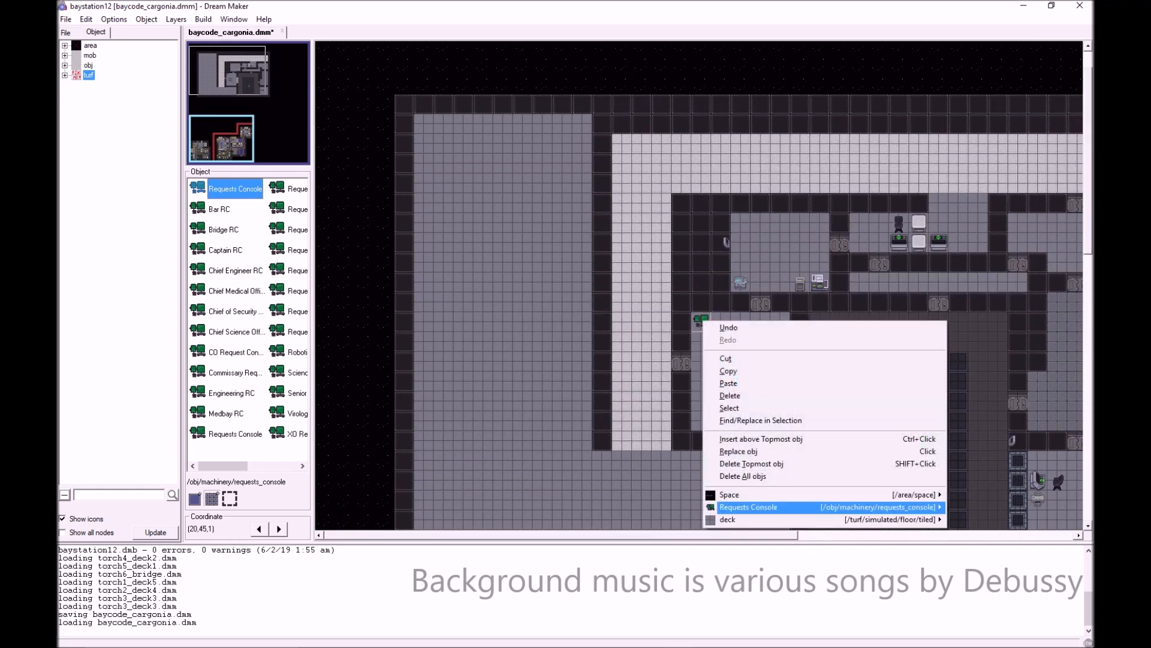
mouse_move(749, 507)
left_click(561, 544)
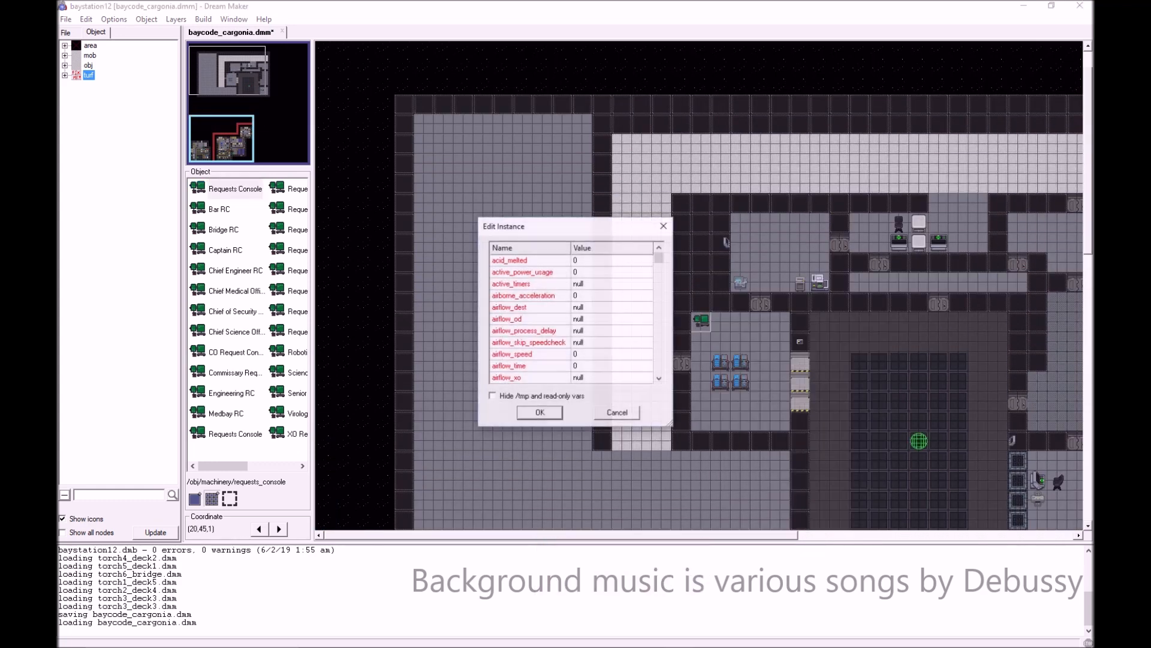
scroll(572, 318, "down", 20)
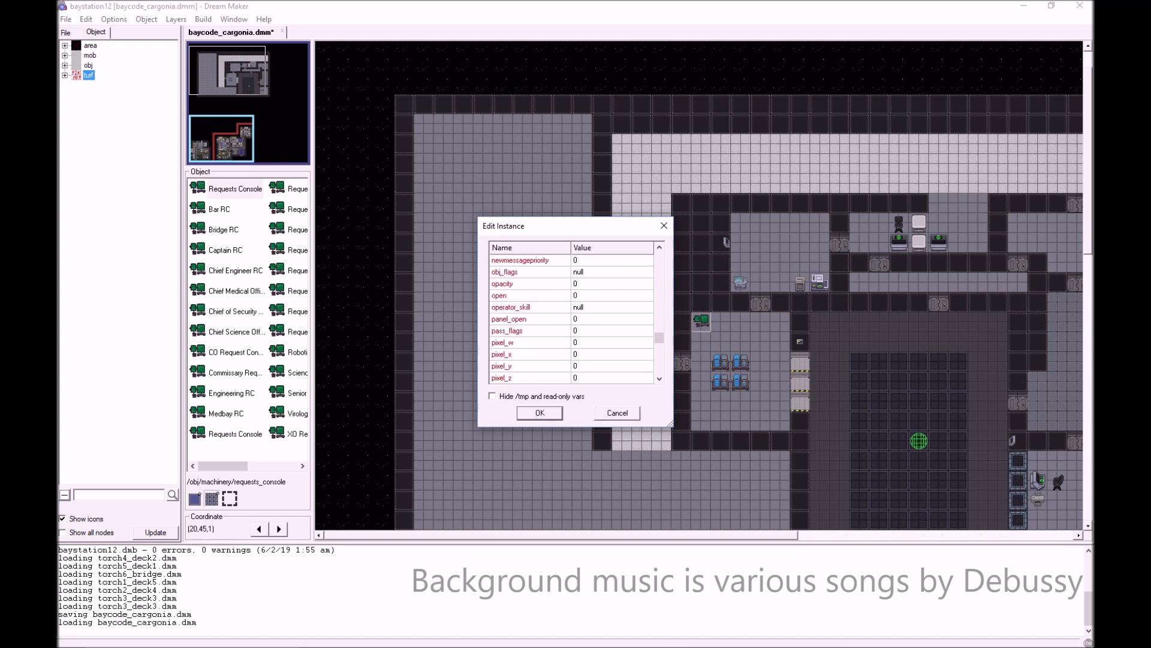
left_click(612, 366)
key("Return")
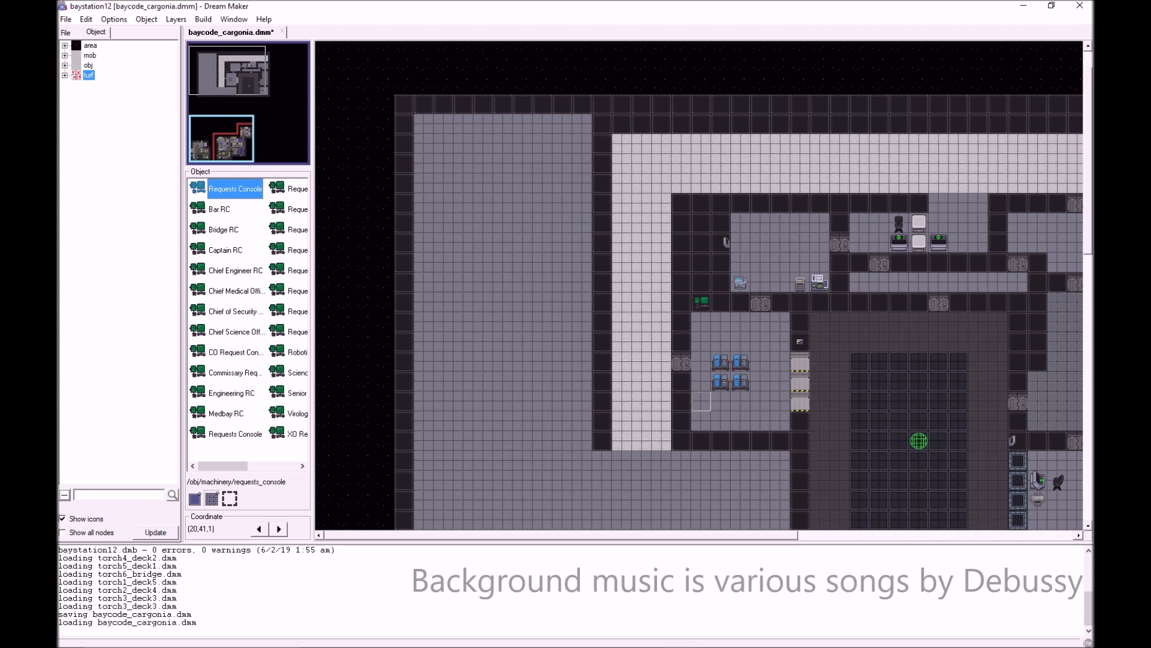
left_click_drag(662, 535, 765, 535)
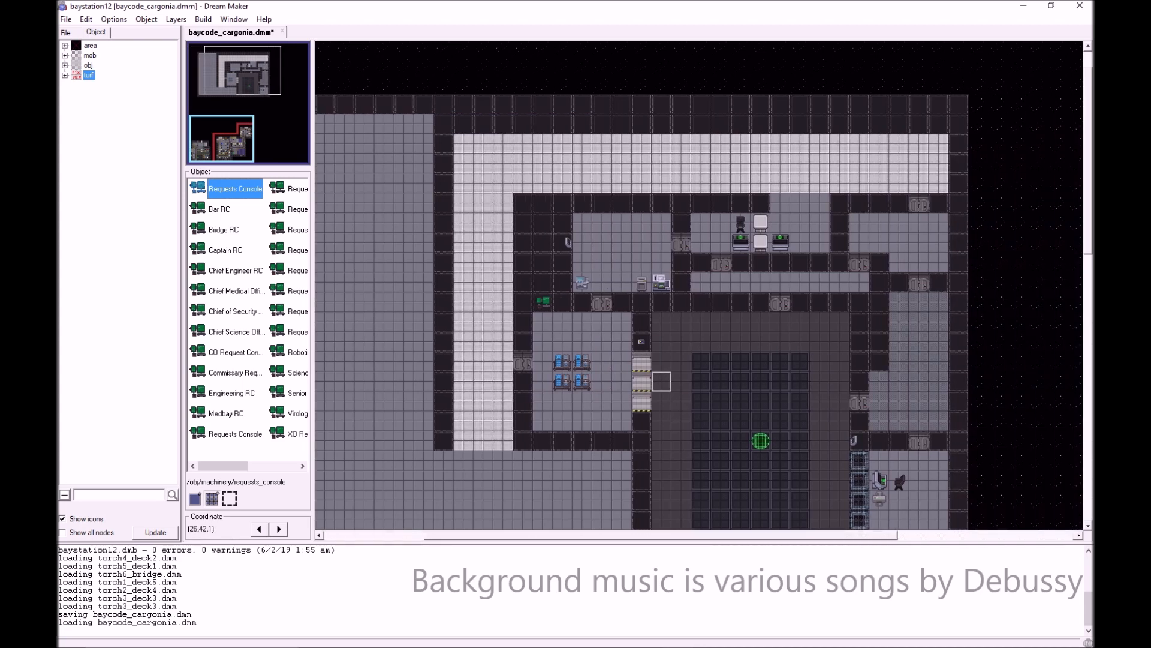
scroll(662, 382, "down", 1)
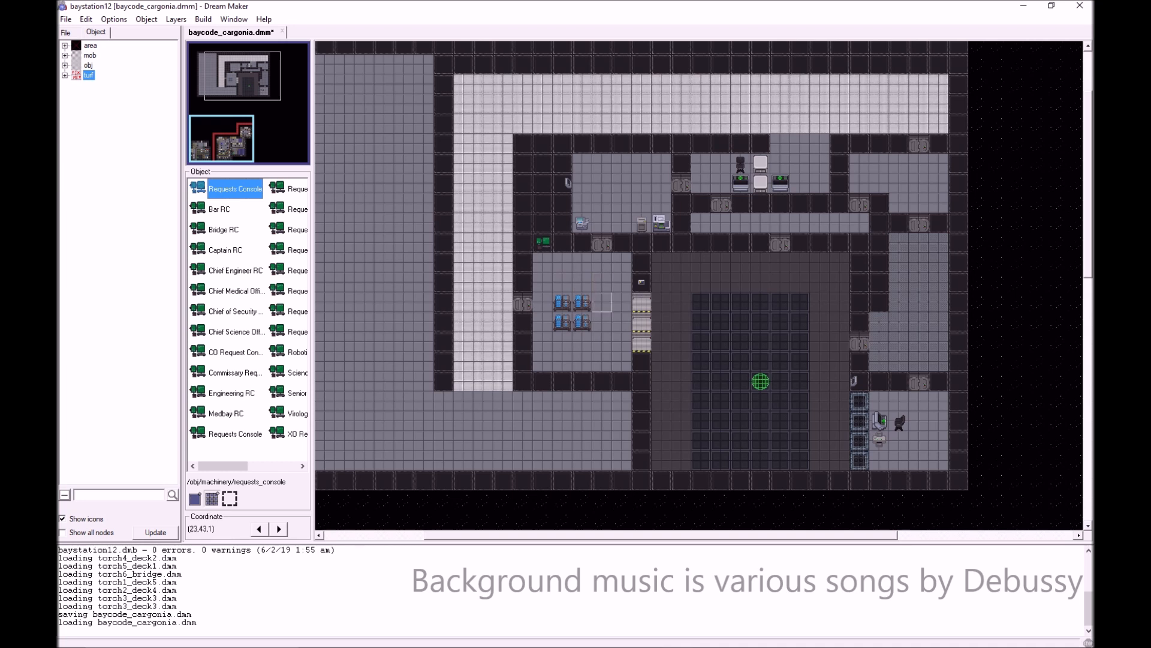
mouse_move(1042, 637)
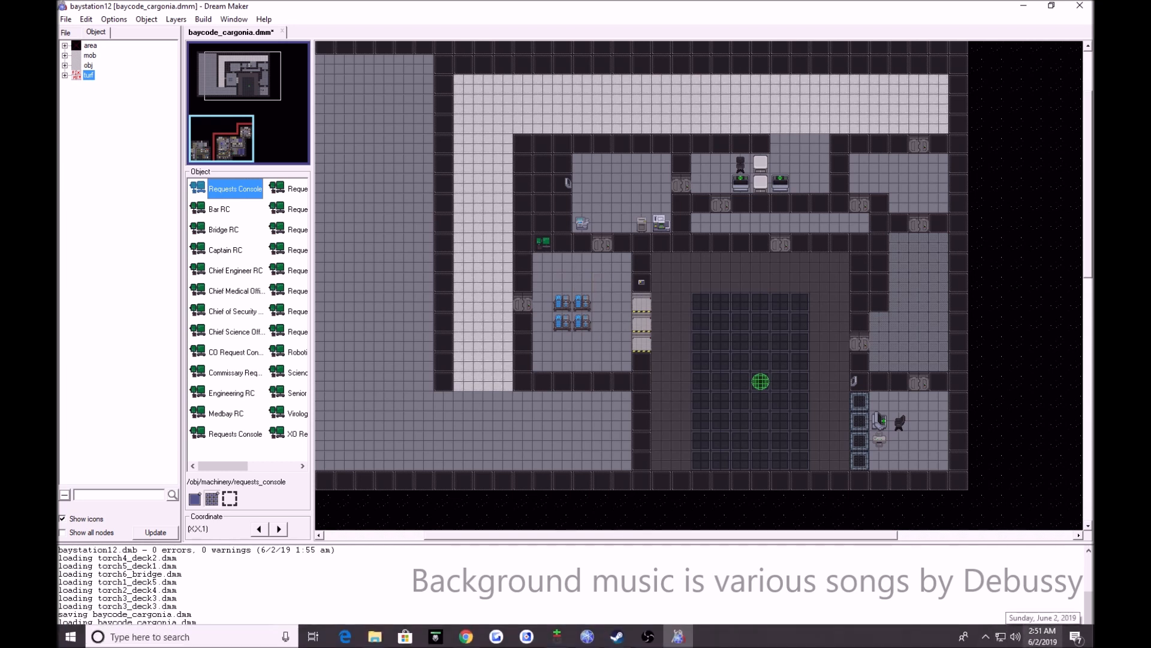
scroll(750, 432, "up", 3)
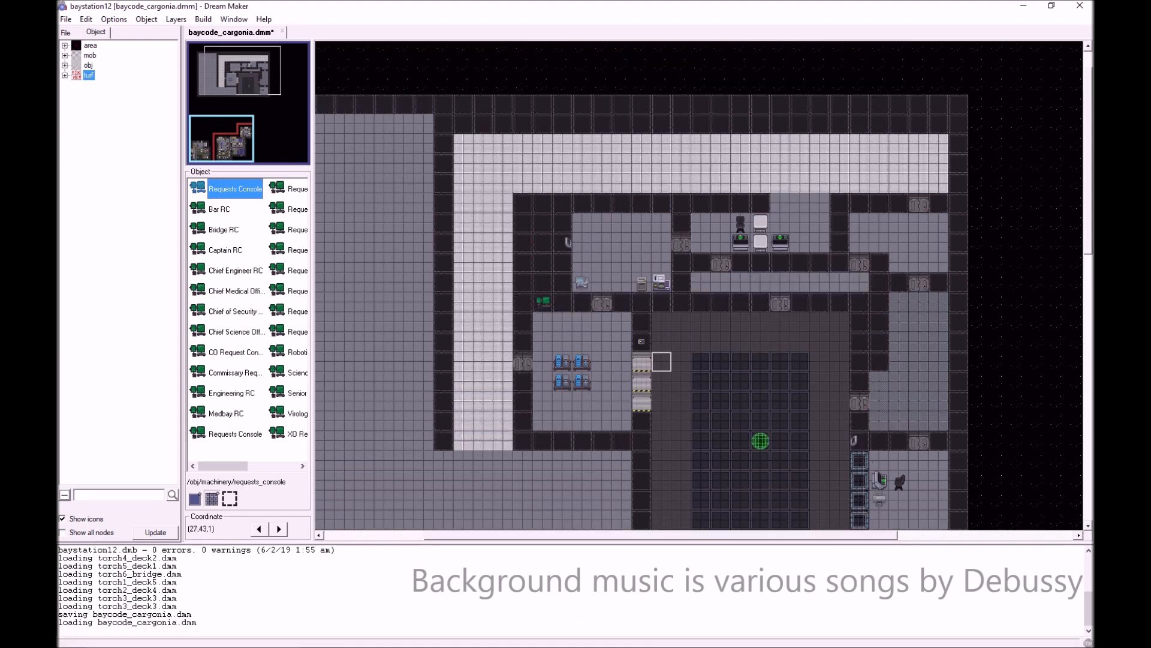
scroll(761, 381, "down", 3)
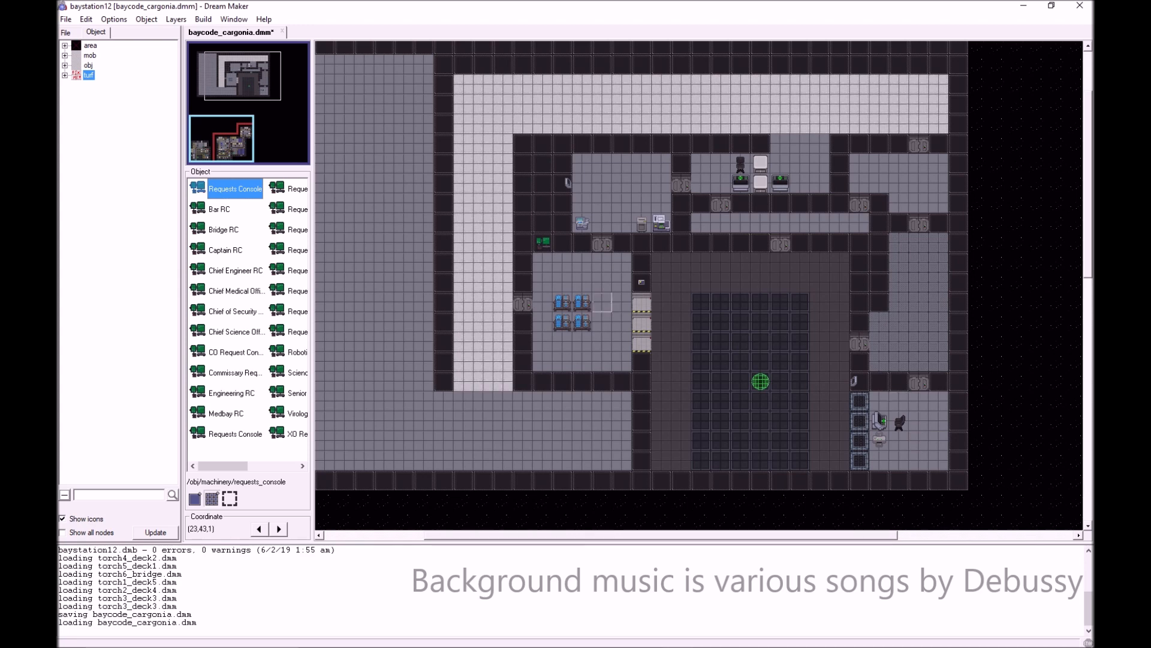
- Show the area layer and fill the water tank room, (20,40) to (24,45), with the Supply Upper Warehouse area
left_click(176, 19)
left_click(197, 51)
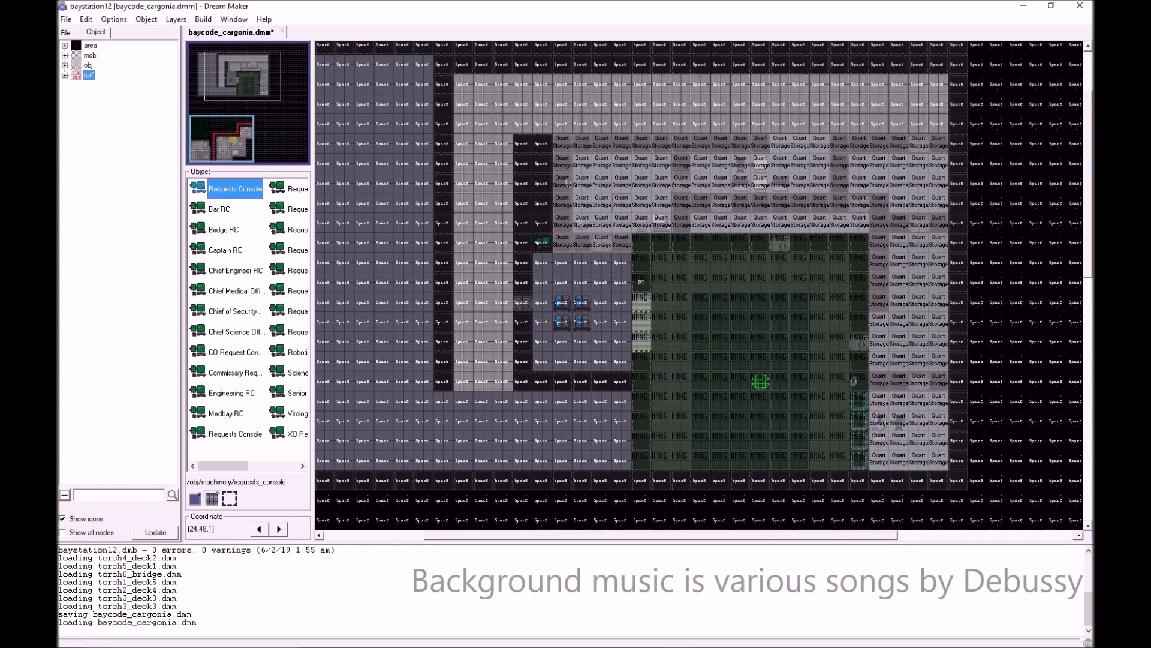
left_click(611, 205, "ctrl+shift")
left_click_drag(622, 263, 535, 364)
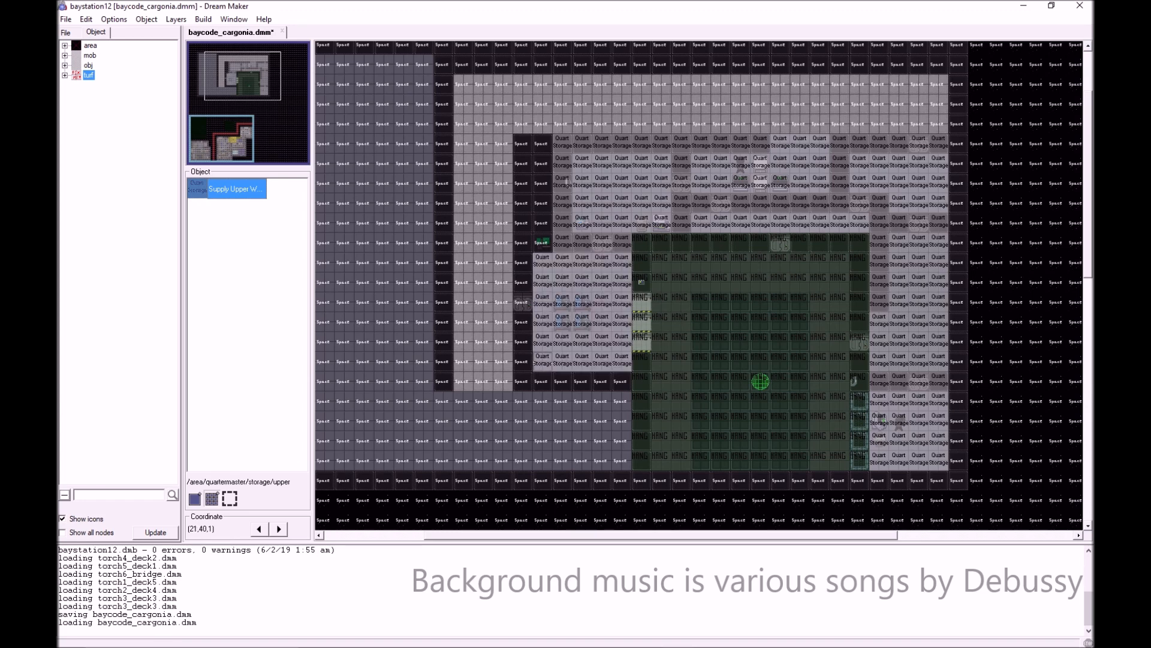
- Try extending the Supply Upper Warehouse area onto the wall tile at (20,46), and undo it
left_click(543, 243)
right_click(542, 242)
left_click(564, 248)
- Check the contents of the tiles at (20,46) and (20,45) around the Requests Console, and hide the area layer
right_click(542, 242)
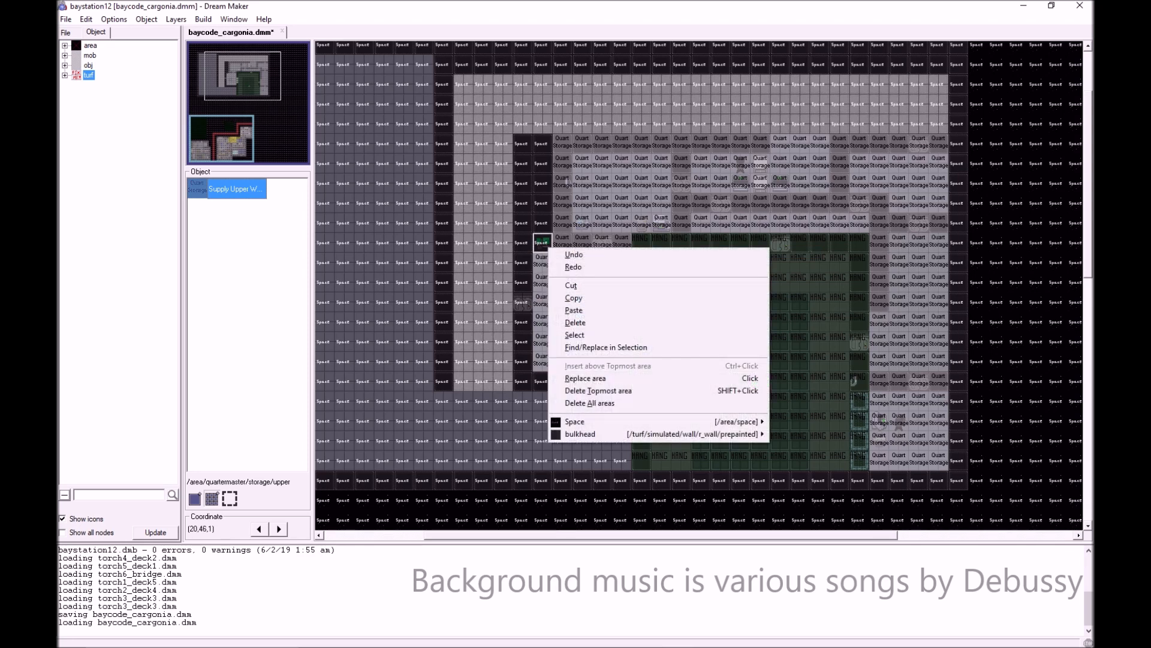
right_click(540, 257)
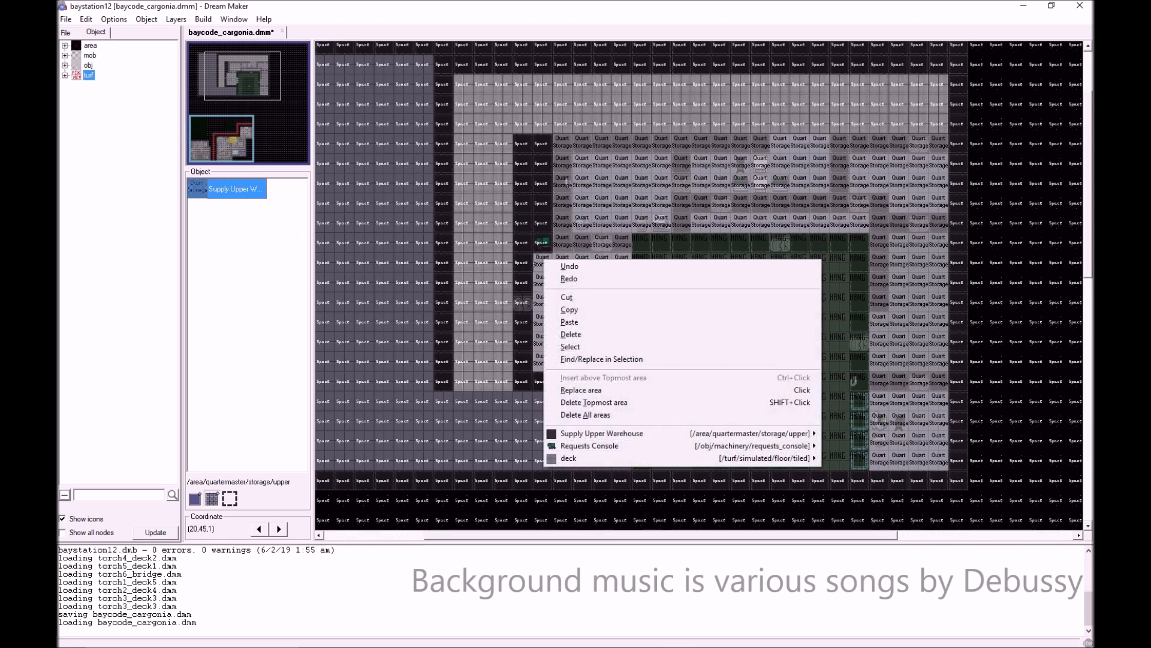
left_click(541, 253)
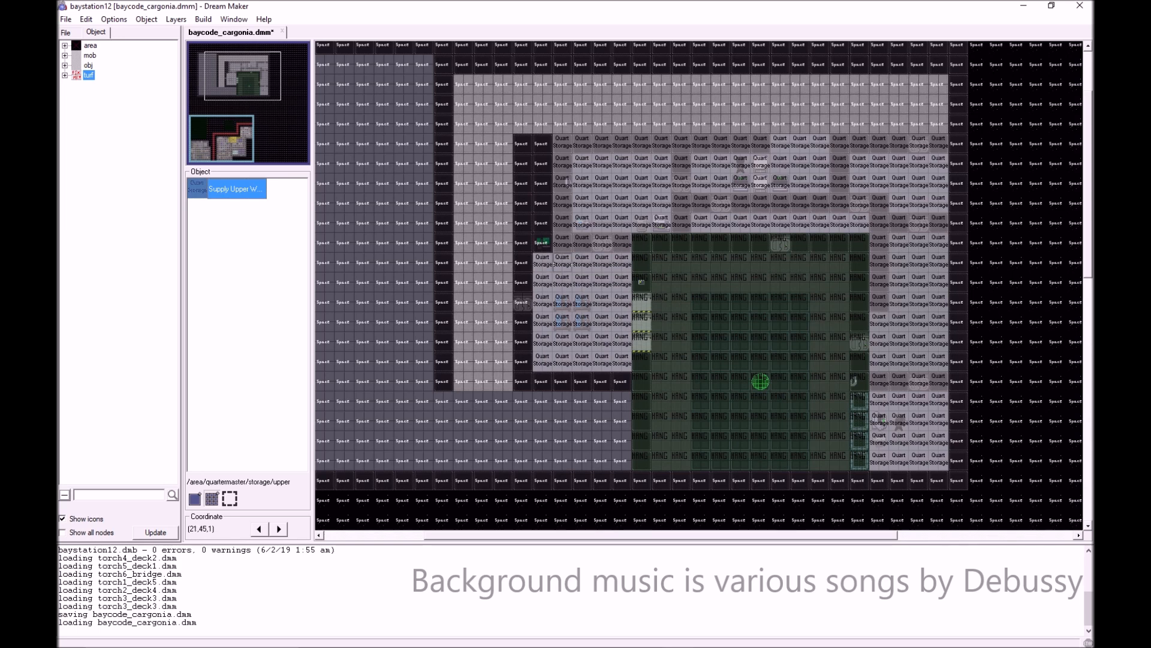
left_click(175, 20)
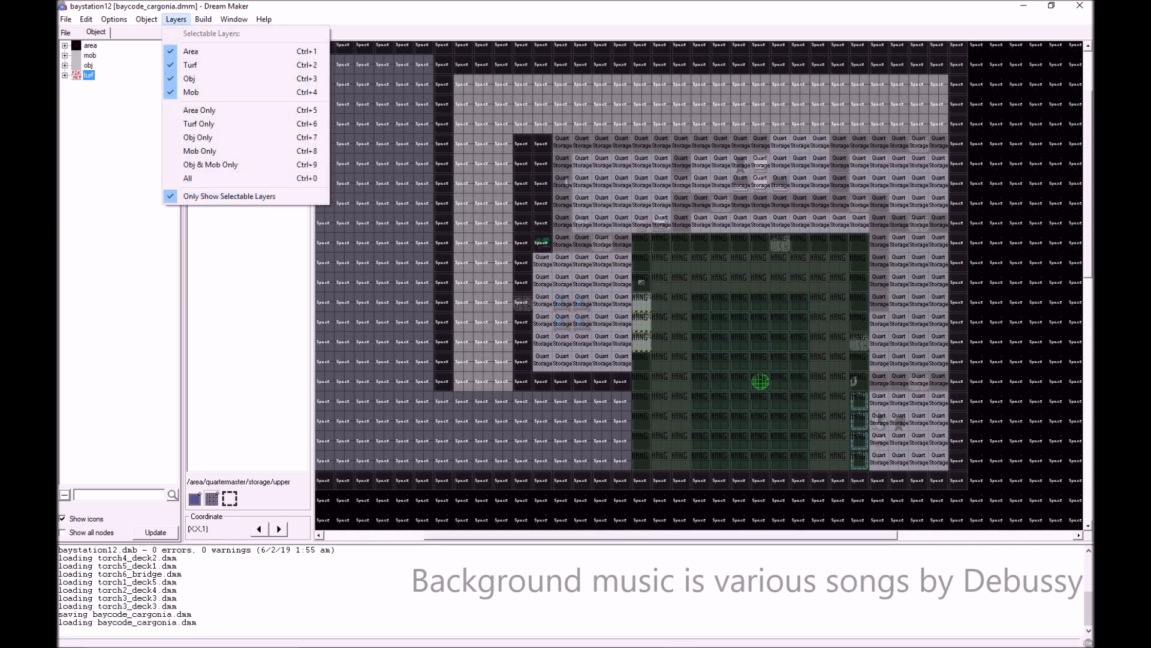
left_click(191, 51)
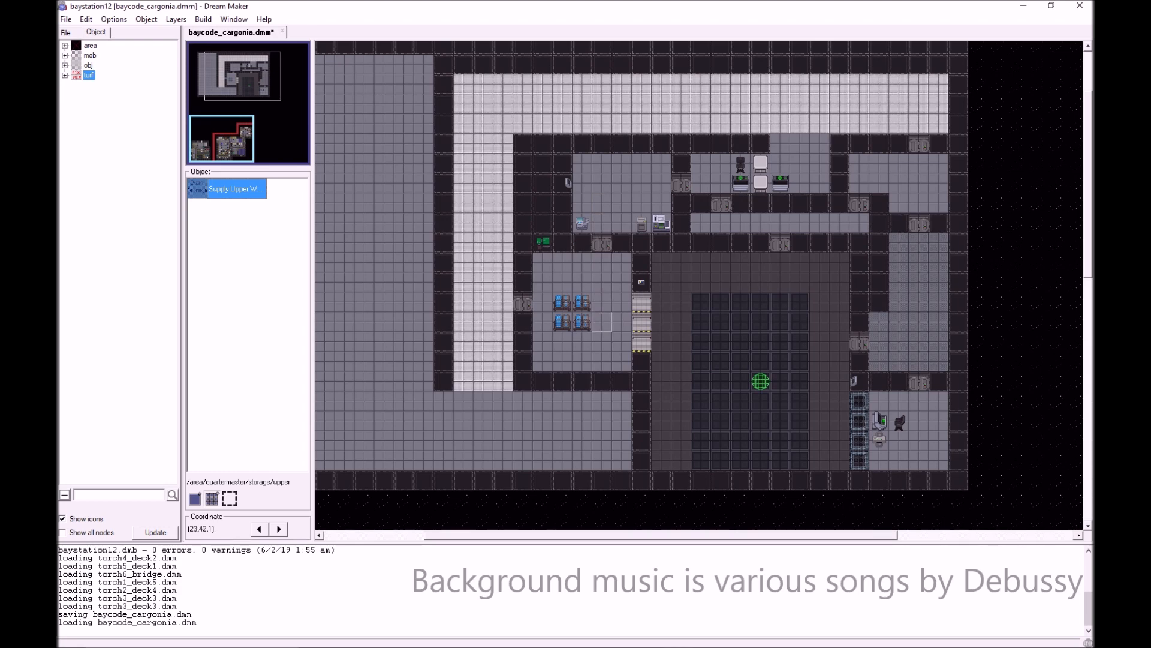
- Check the area assigned to the eastern room at (38,43) and the contents of the APC tile at (22,49)
left_click(176, 19)
left_click(190, 51)
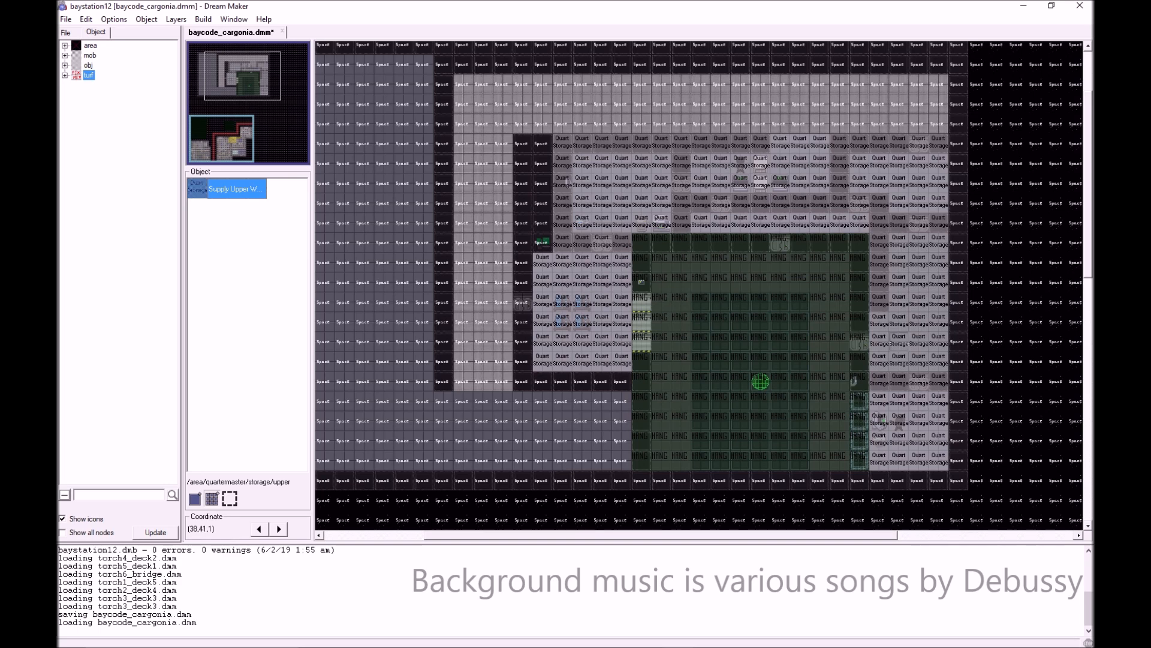
right_click(899, 297)
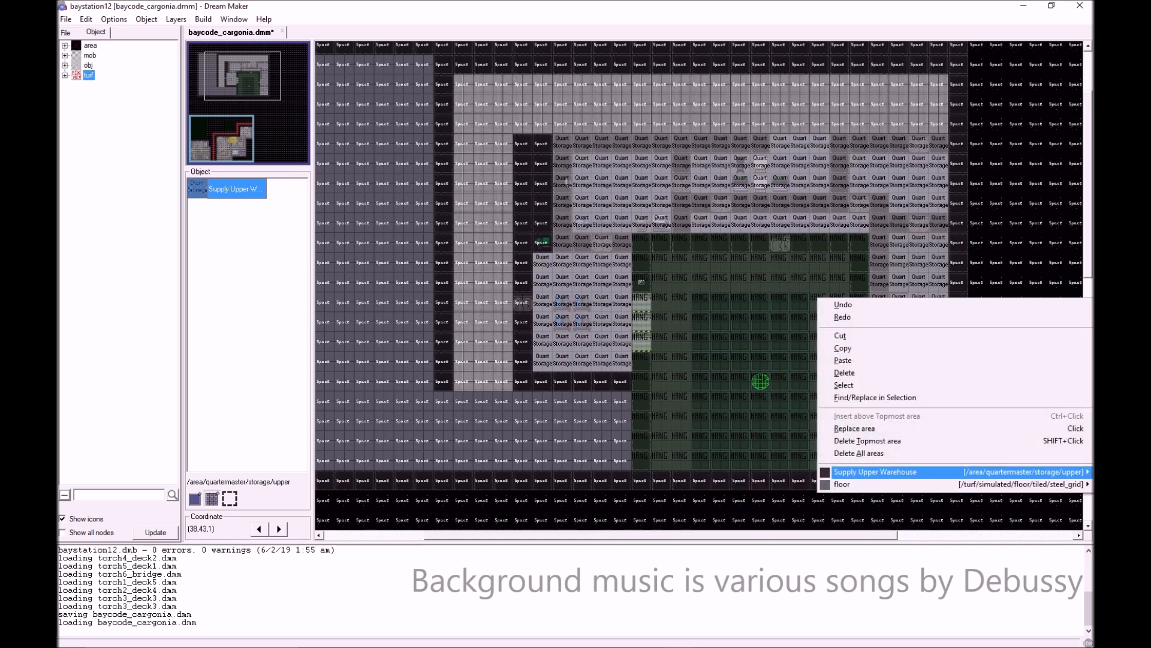
key("Escape")
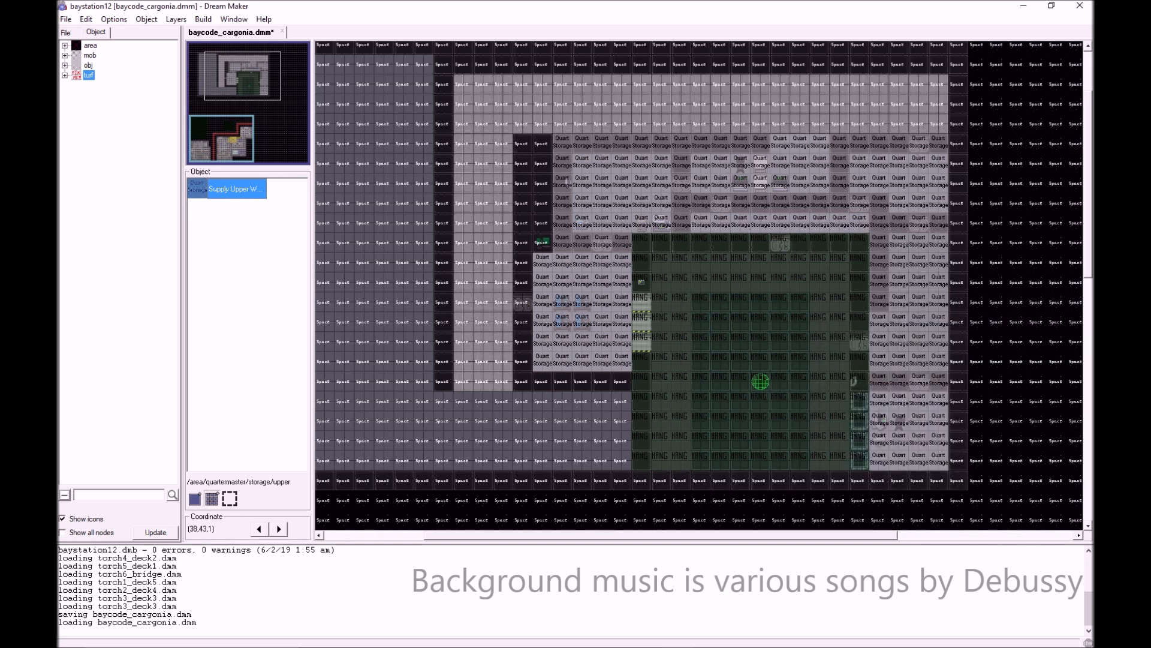
left_click(175, 19)
left_click(186, 51)
right_click(582, 182)
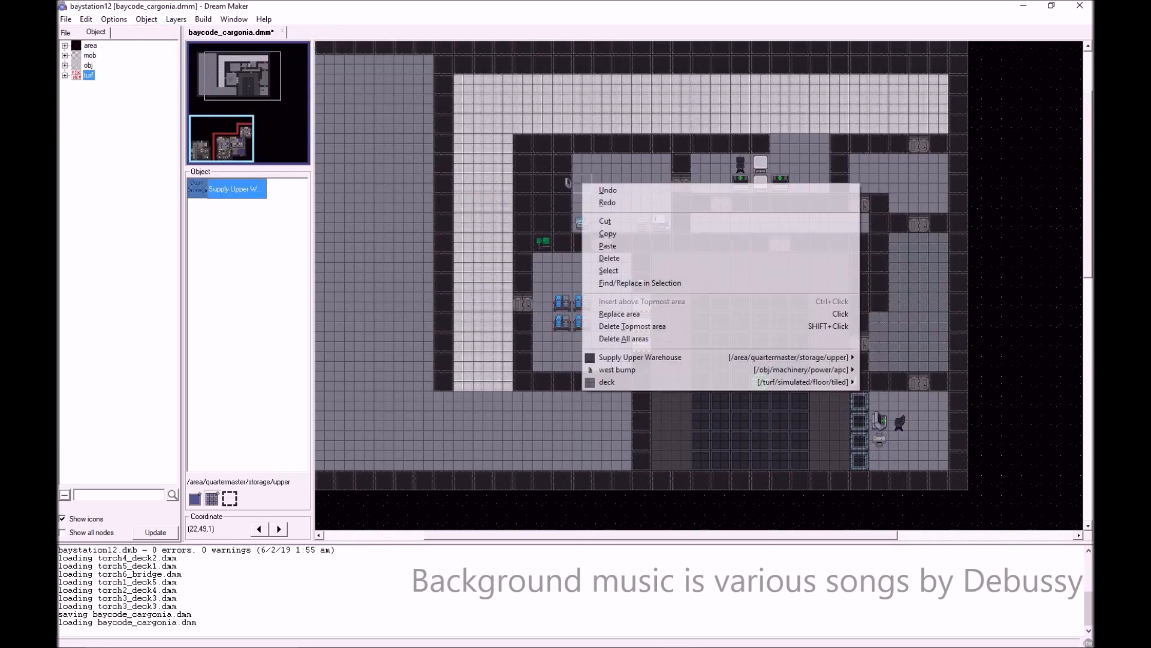
left_click(880, 302)
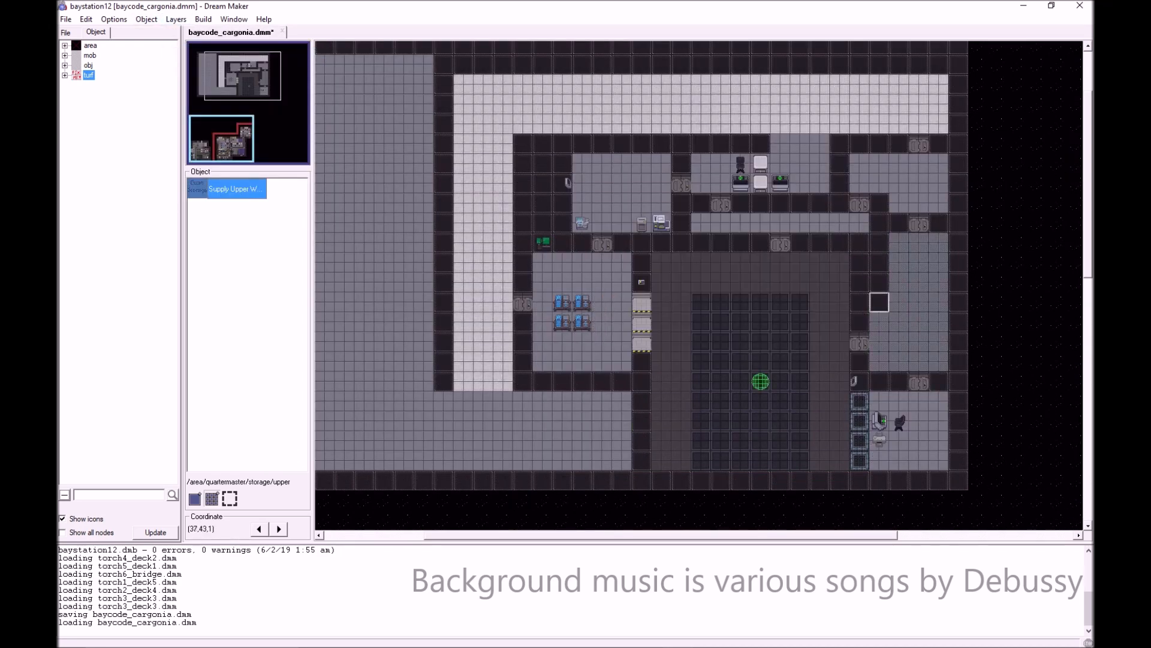
- Copy the green power cable type from the reference APC tile at (28,9) and place an east-pointing cable end at the new APC, (22,49)
scroll(563, 144, "down", 7)
scroll(582, 381, "down", 4)
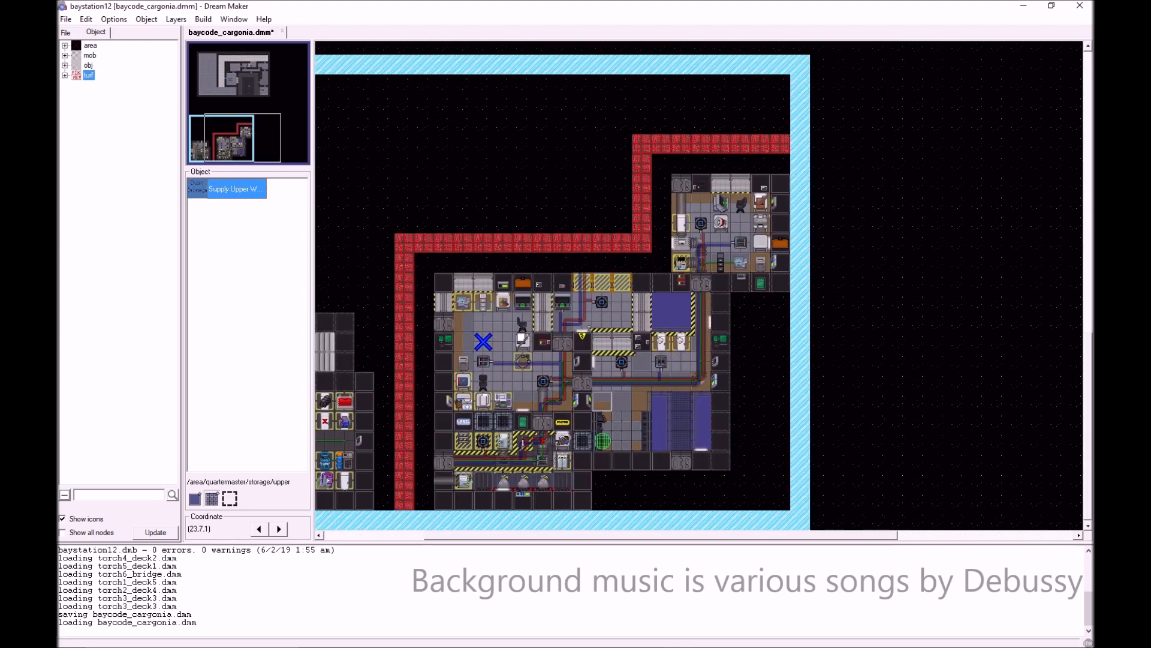
right_click(703, 365)
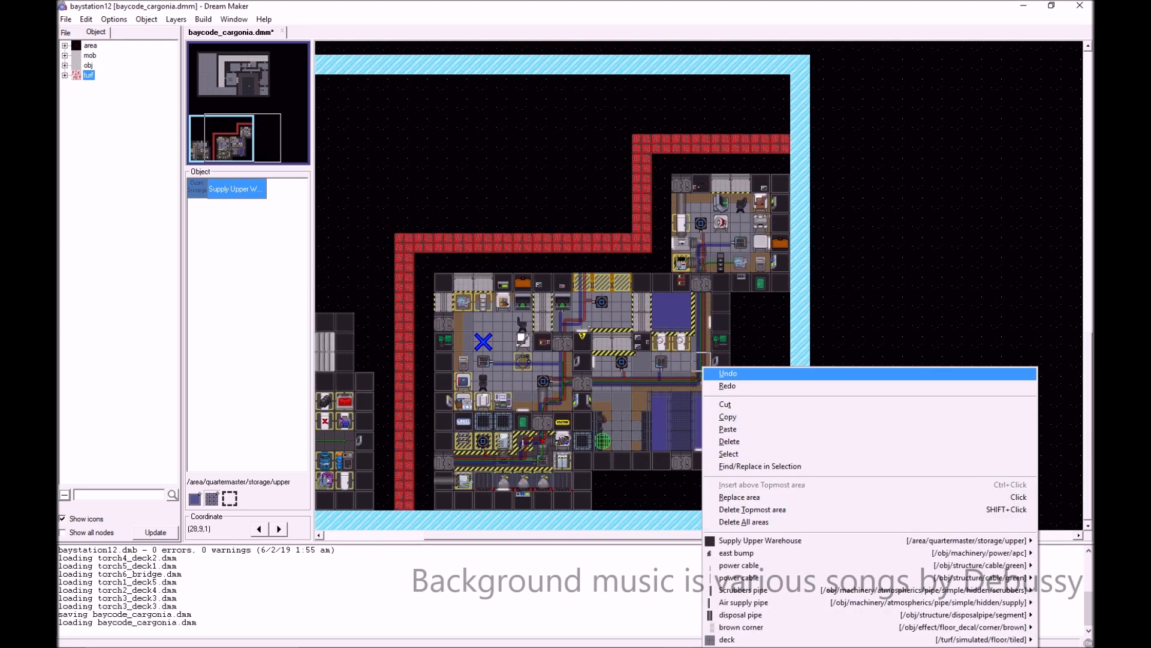
mouse_move(739, 565)
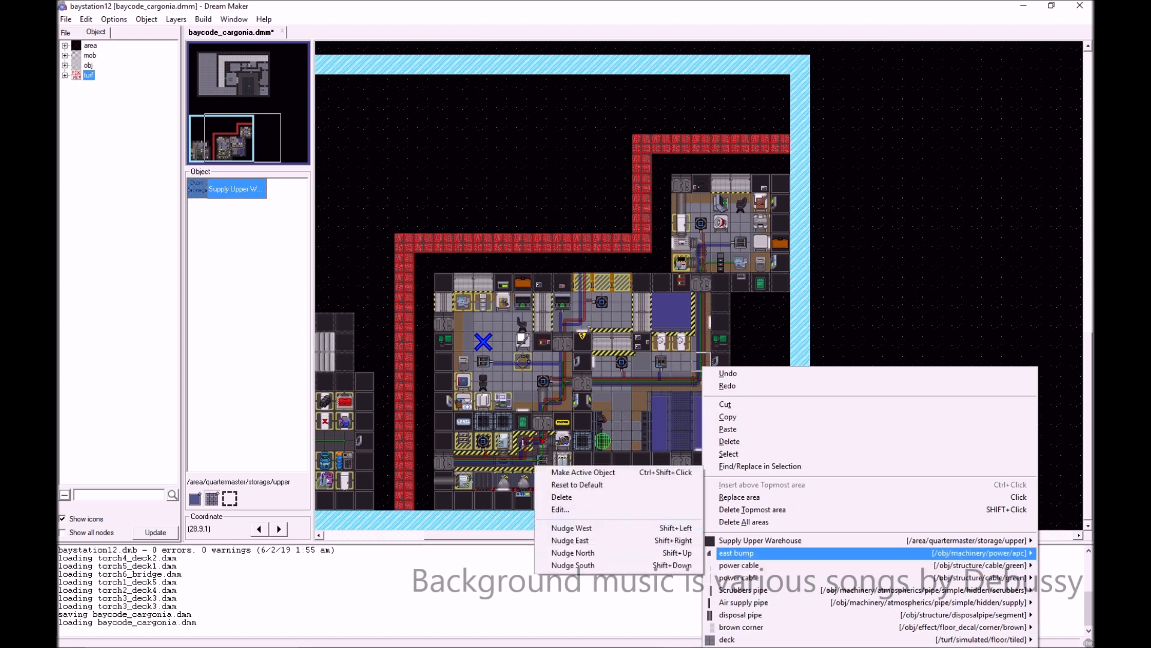
left_click(659, 473)
scroll(662, 381, "up", 2)
scroll(661, 381, "up", 9)
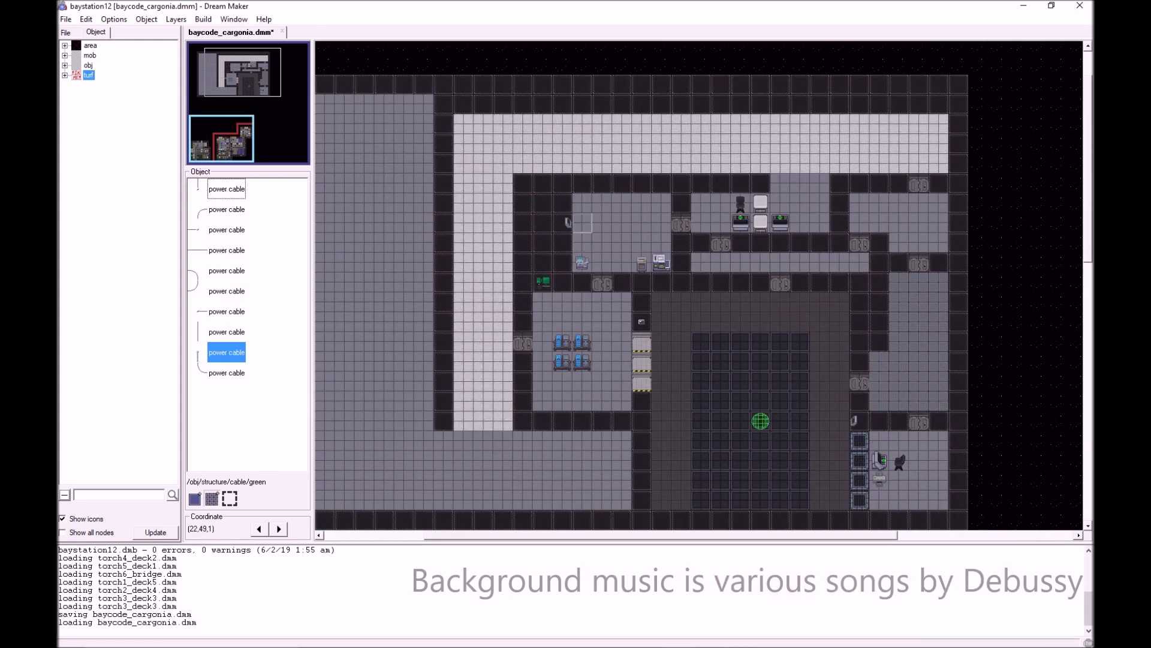
left_click(226, 311)
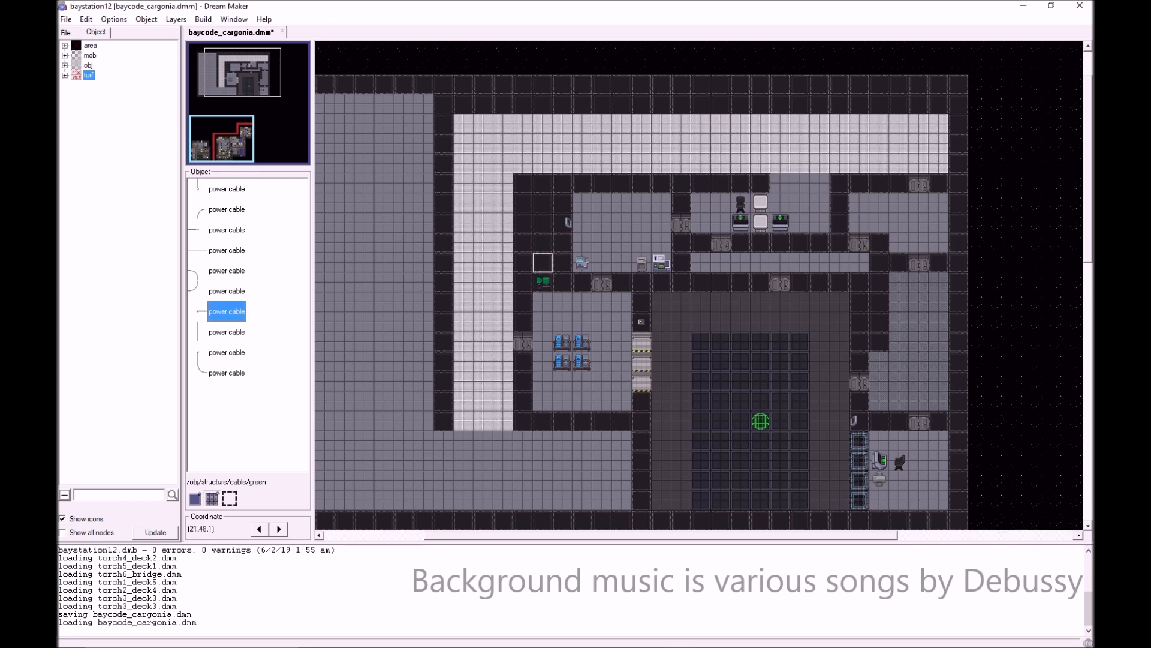
left_click(582, 223)
- Run straight green power cable east along row 49 from (23,49) to (33,49) and curve it north at (34,49)
left_click(227, 250)
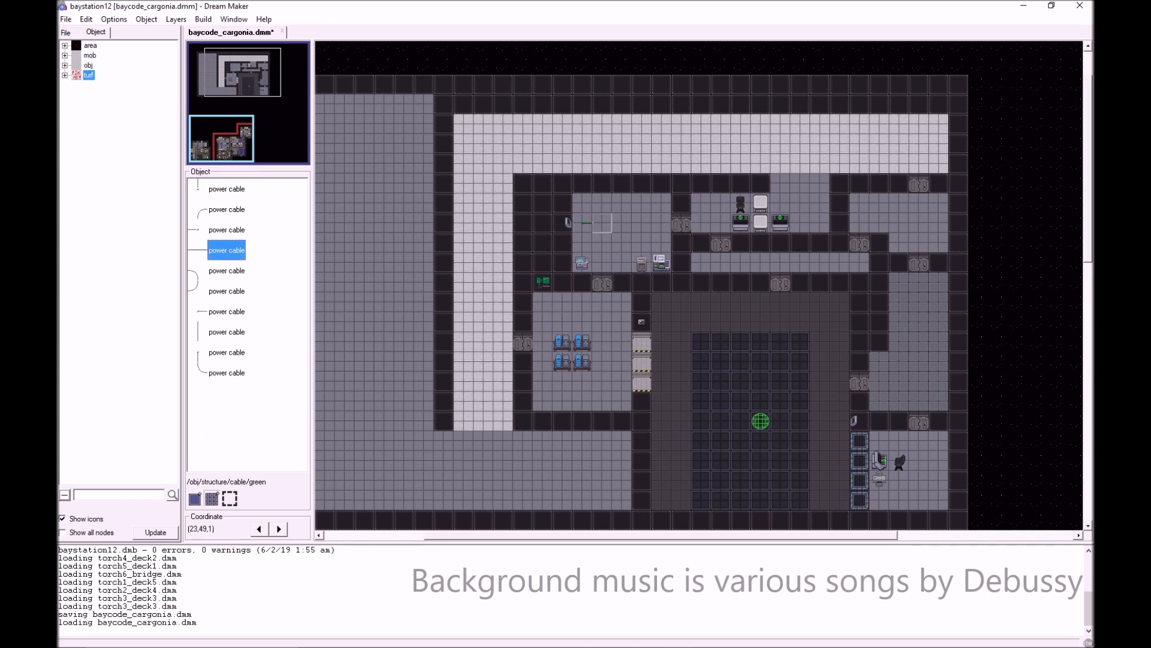
left_click_drag(641, 222, 800, 222)
left_click(227, 291)
left_click(820, 223)
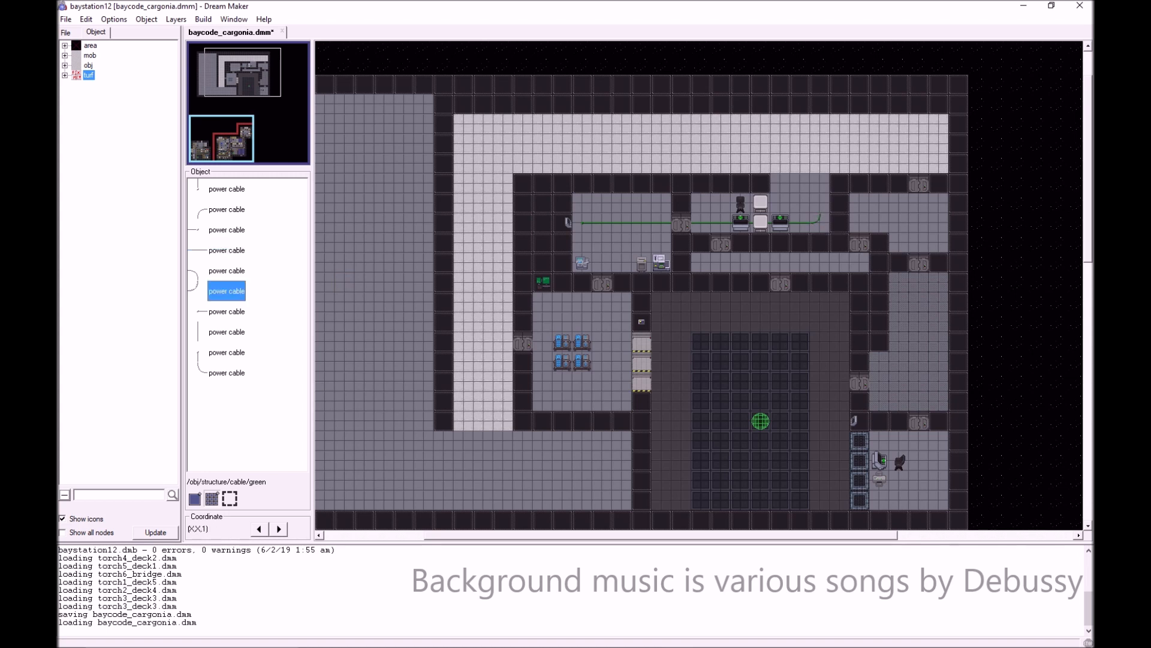
- Continue the green cable north through (34,50) to (34,52), curve it east at (34,53) and extend it to the corridor's east wall
left_click(227, 332)
left_click_drag(820, 203, 821, 163)
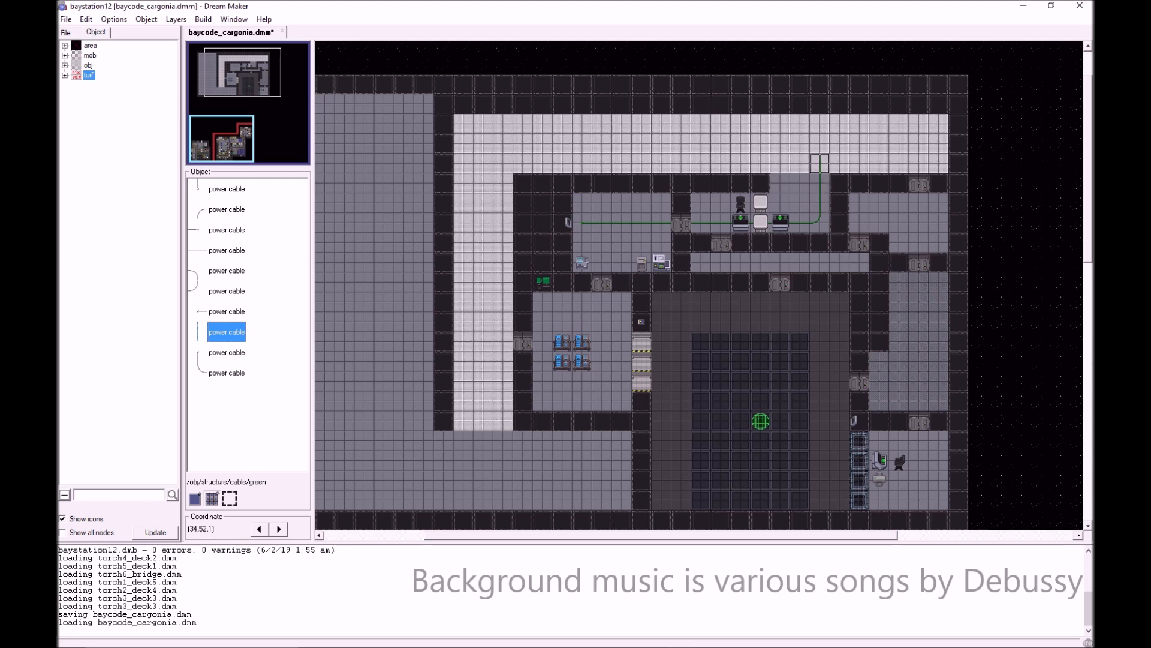
left_click(226, 270)
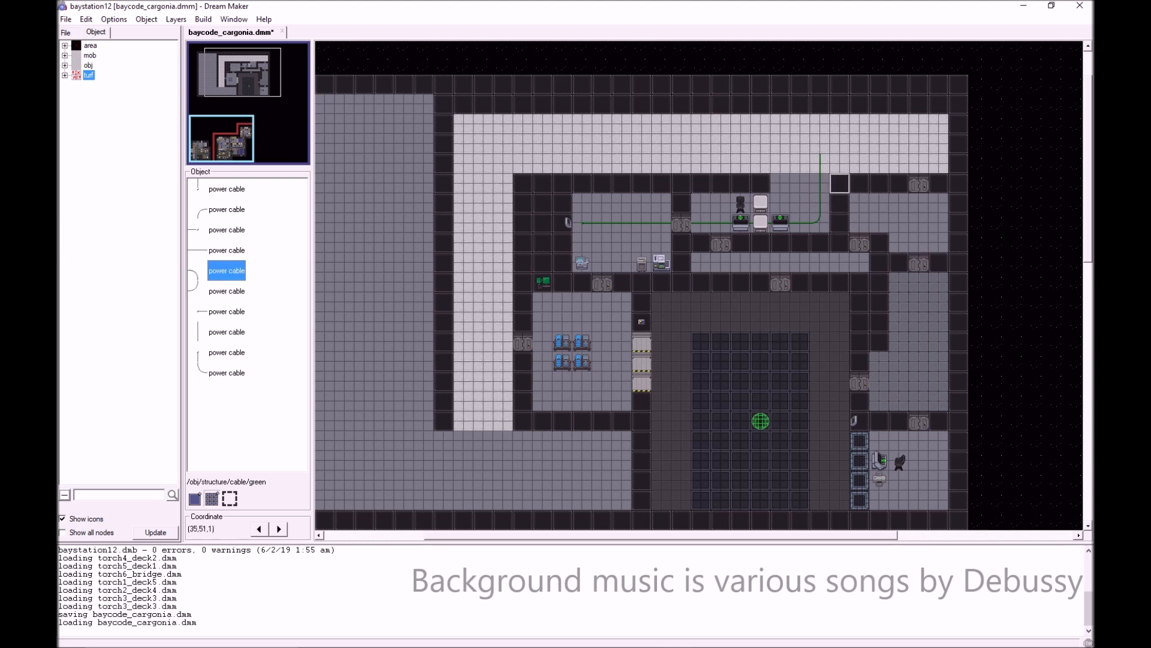
left_click(821, 143)
left_click(227, 291)
left_click(227, 209)
left_click(820, 144)
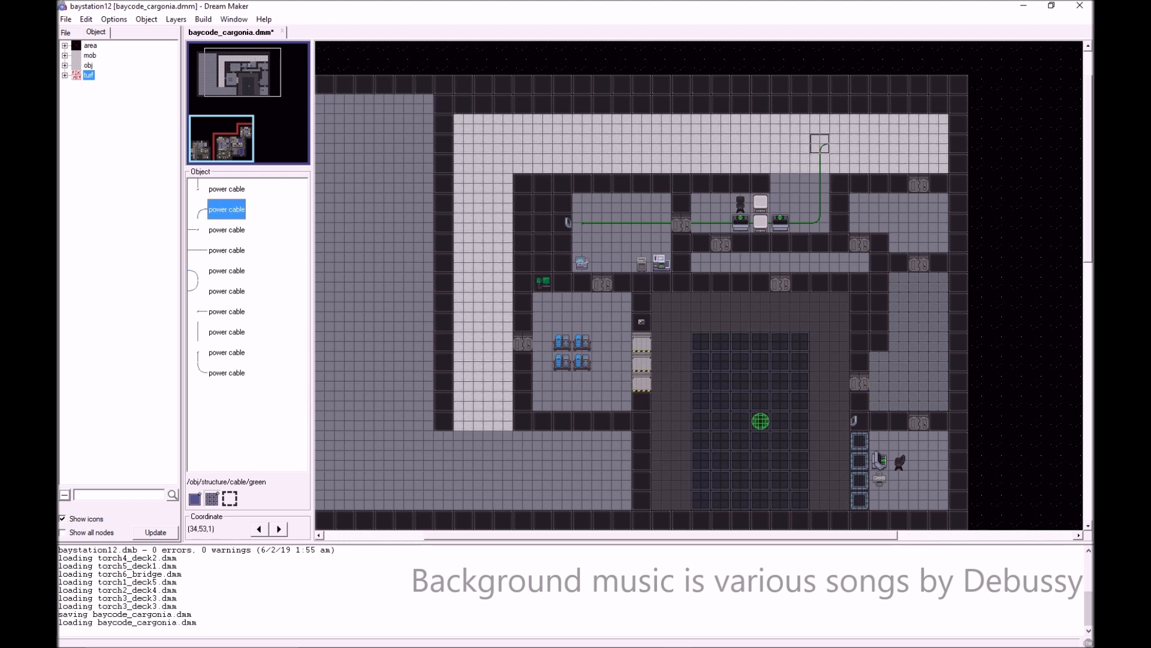
left_click(227, 251)
left_click_drag(839, 144, 938, 144)
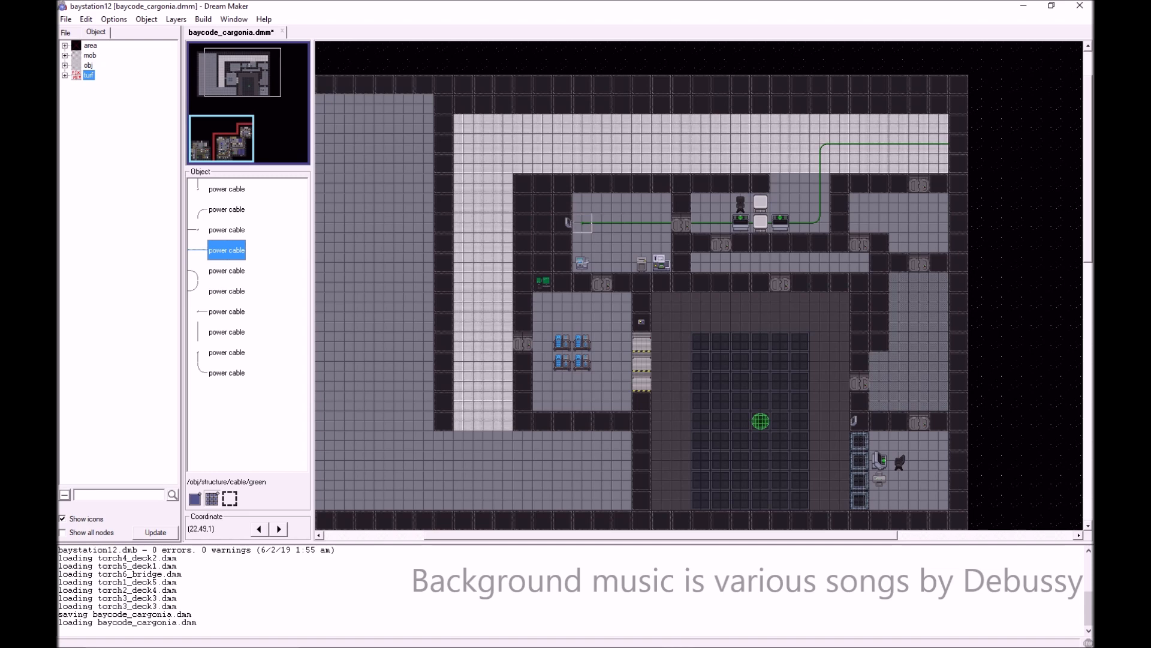
- Place a test row of east-pointing green cable ends from (21,29) to (25,29) in the empty space south of the deck
right_click(577, 226)
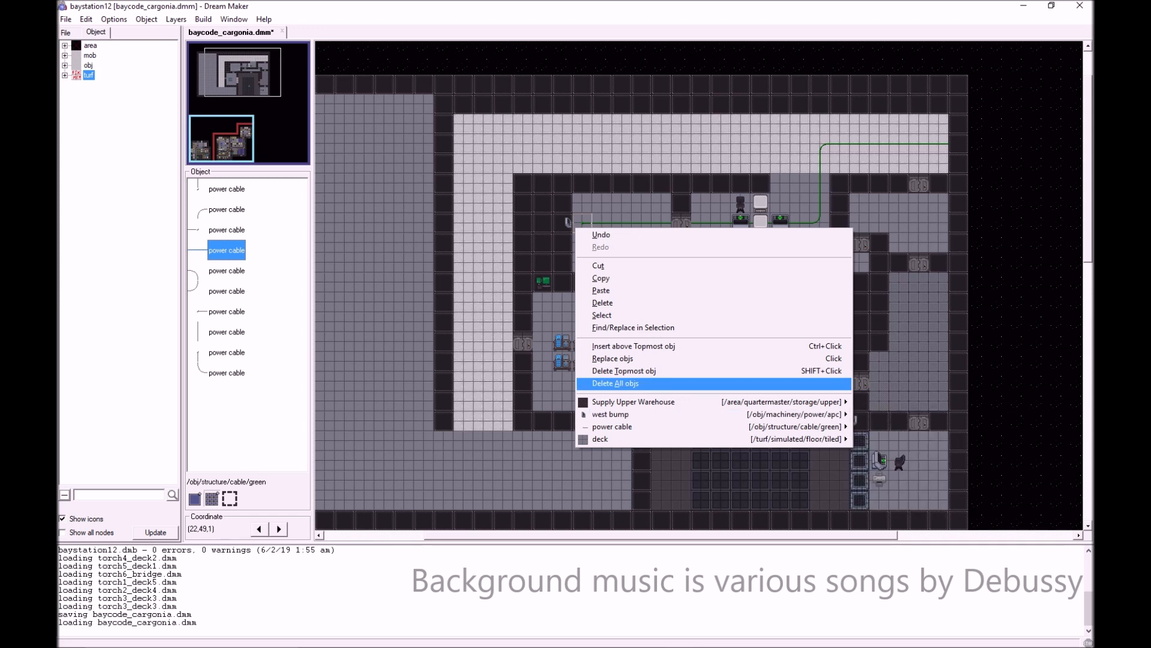
left_click(564, 344)
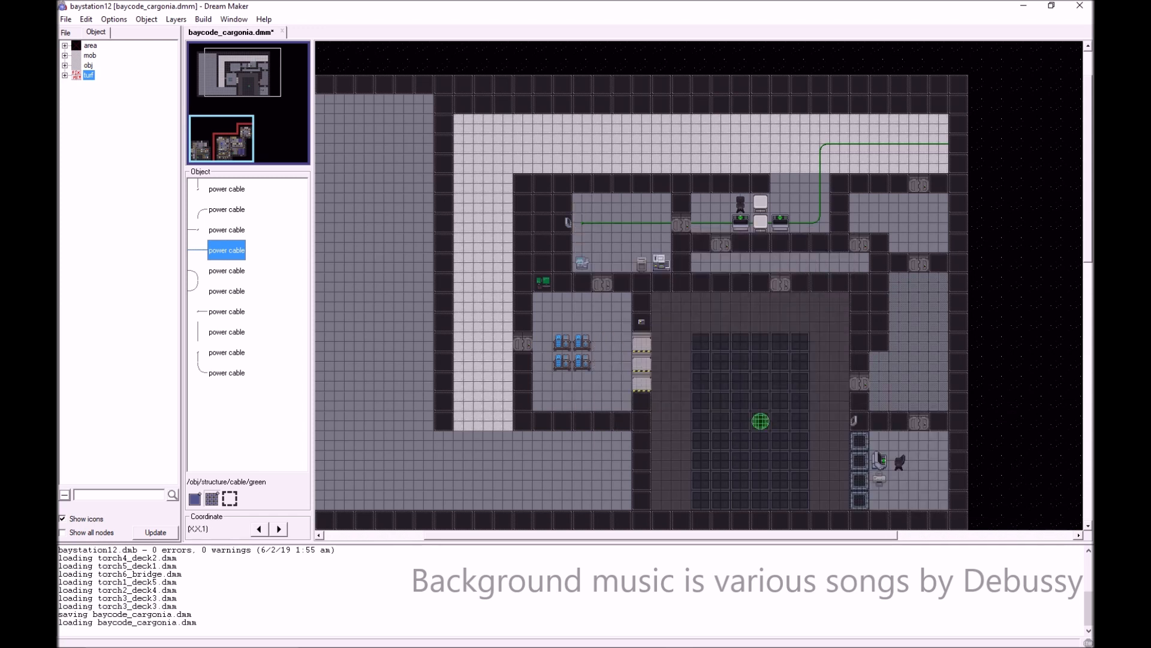
left_click(226, 311)
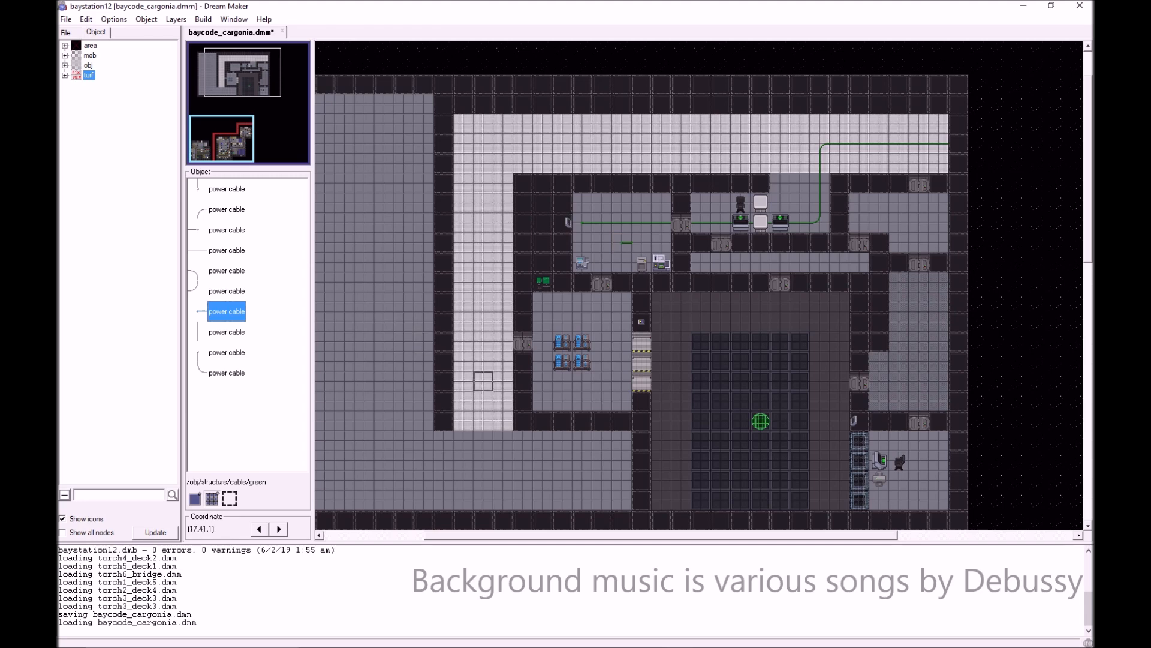
scroll(480, 384, "down", 5)
left_click_drag(641, 361, 562, 361)
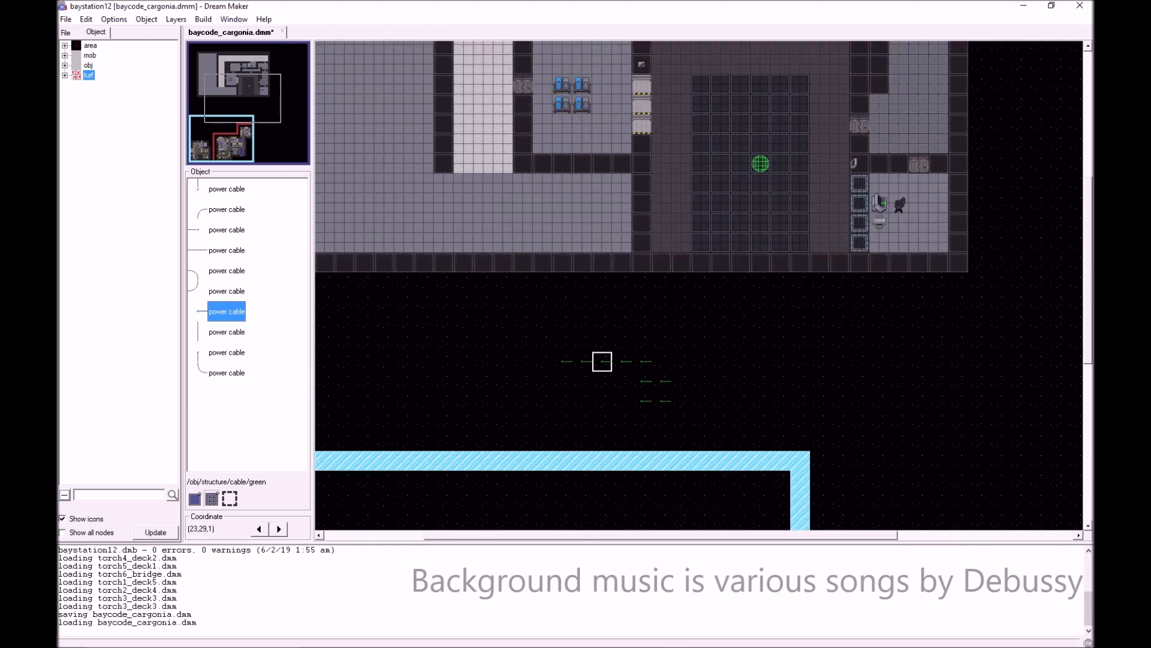
- Add test green cable ends pointing south at (24,28), north at (23,28) and west at (27,29) in the empty space
left_click(227, 352)
left_click(622, 380)
left_click(227, 189)
left_click(603, 380)
left_click(226, 229)
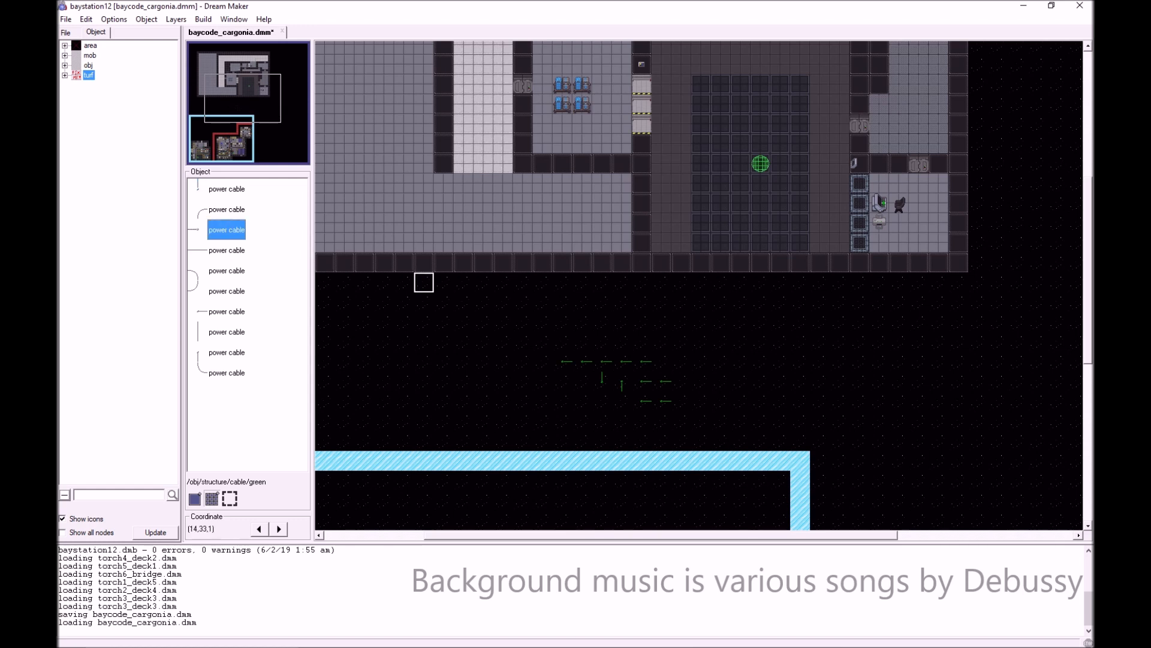
left_click(681, 362)
left_click(227, 331)
scroll(404, 322, "up", 5)
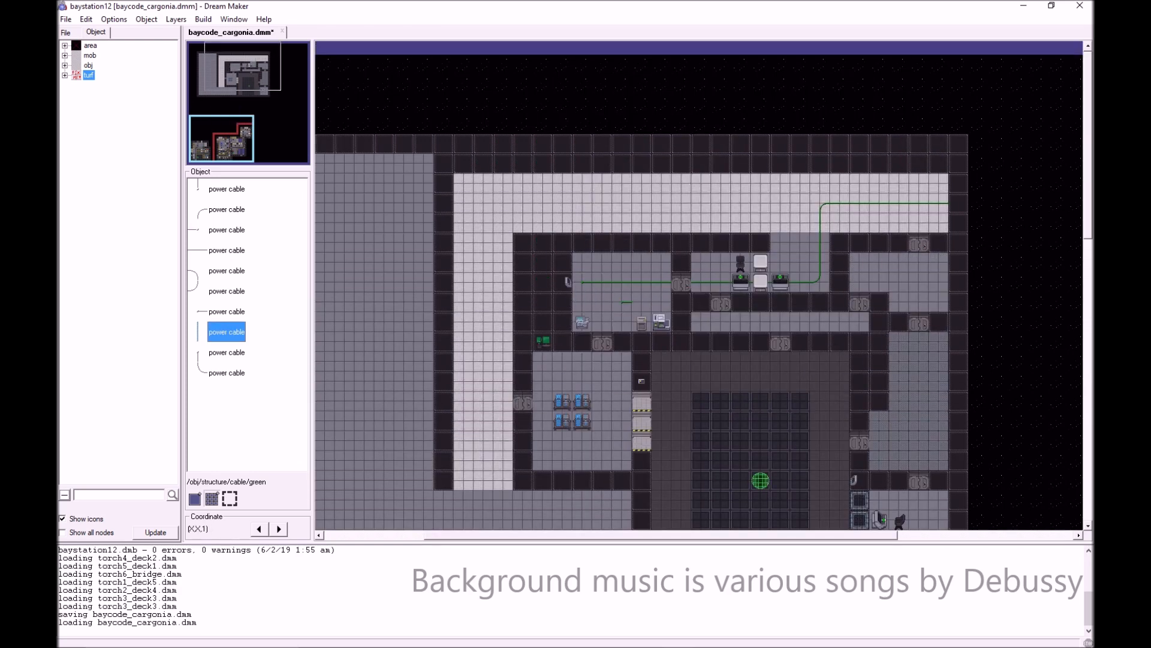
- Try placing a curved green power cable on the APC tile at (22,49), and undo it
left_click(227, 271)
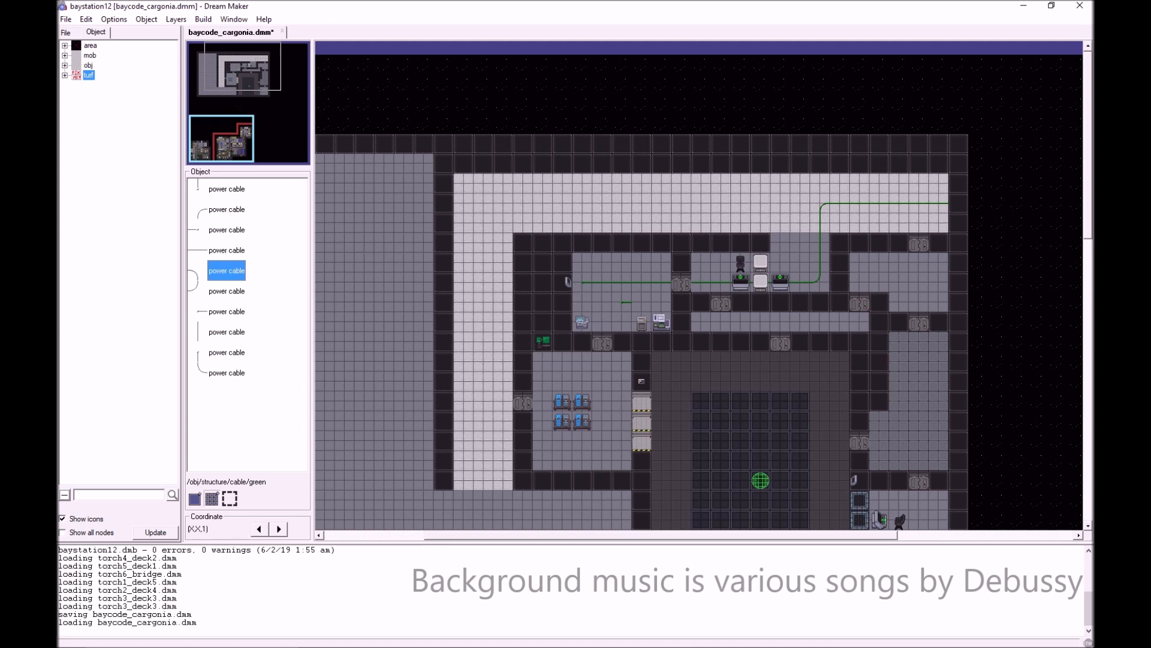
left_click(227, 209)
left_click(582, 283)
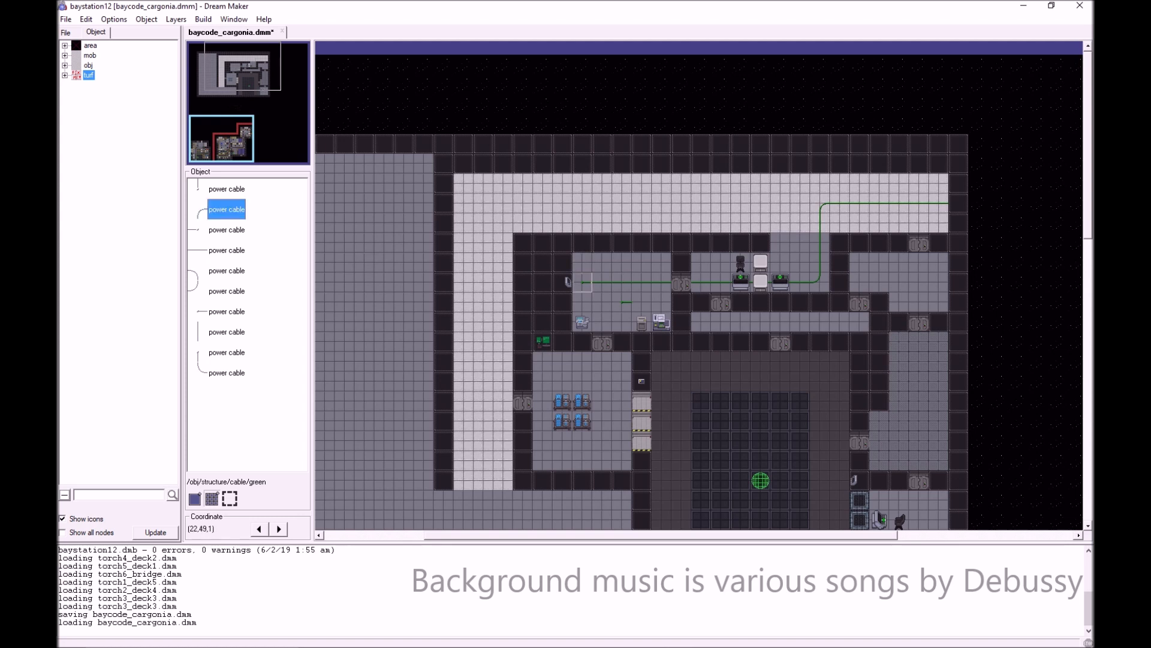
right_click(588, 299)
left_click(595, 307)
- Replace the straight green cable at (22,49) with a curved piece and add a vertical green cable at (22,48)
right_click(584, 286)
mouse_move(636, 485)
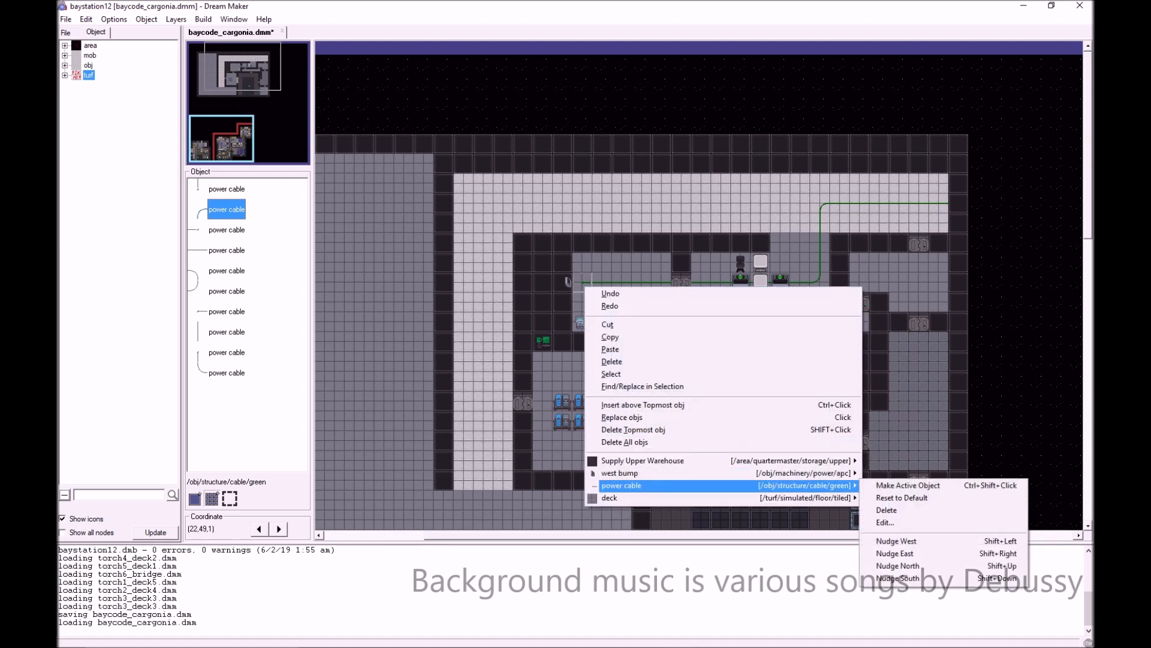
left_click(887, 510)
left_click(583, 282)
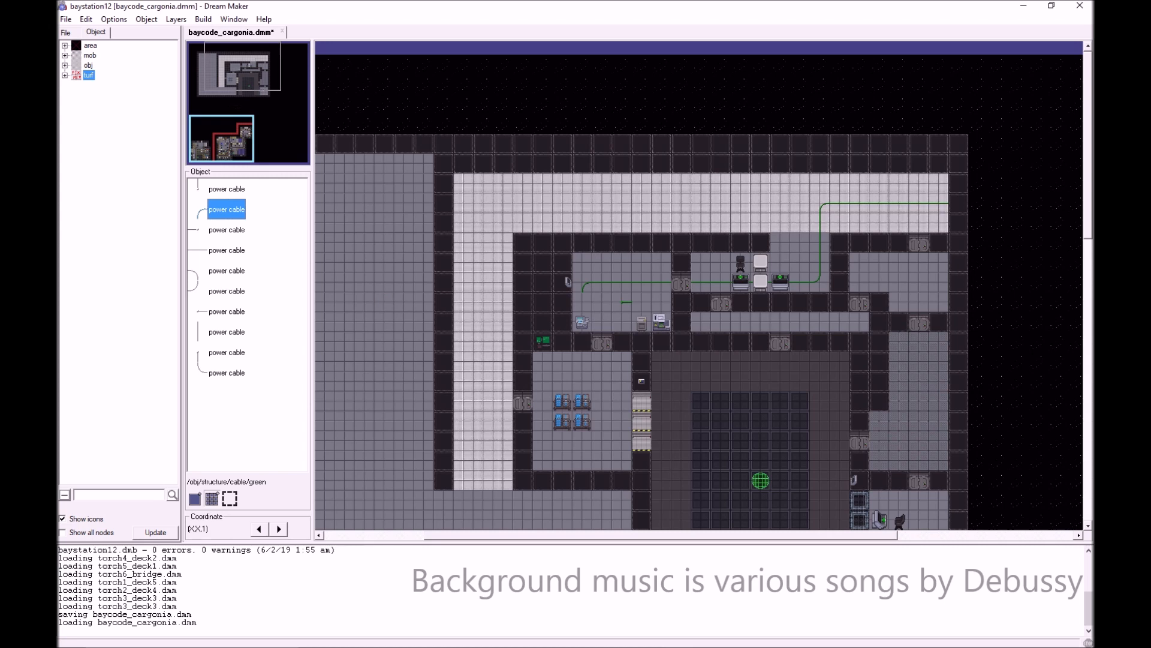
left_click(227, 331)
left_click(583, 302)
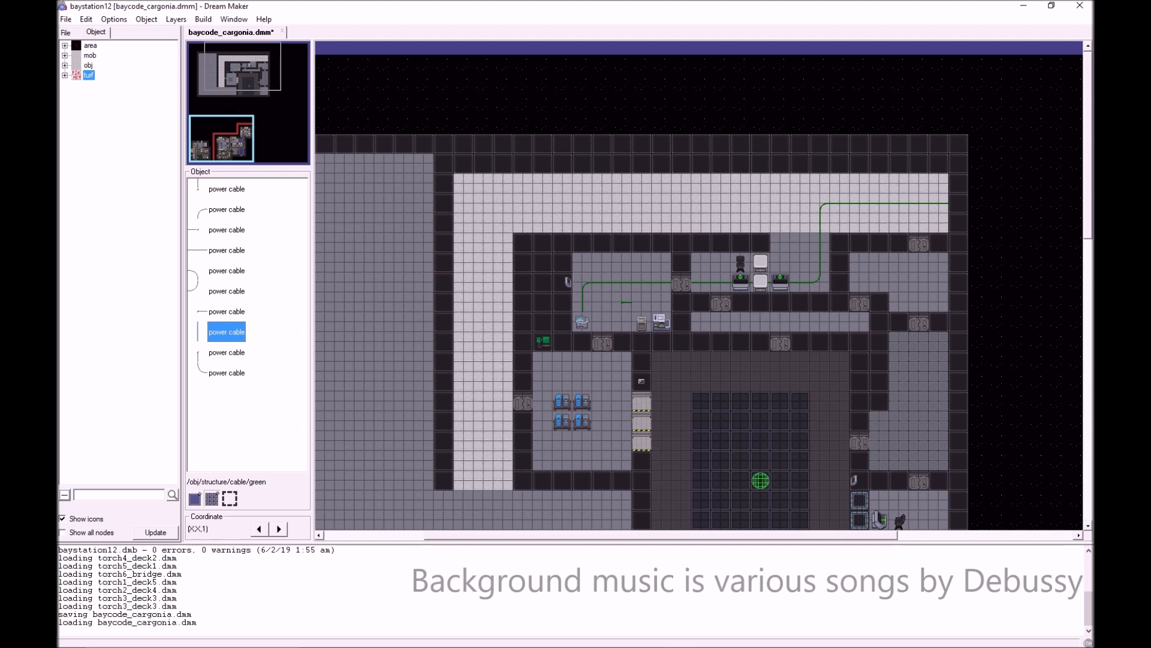
- Examine how the reference section's cables connect to the Supply Upper Warehouse east APC and the Deck Chief's Office south APC
left_click(226, 312)
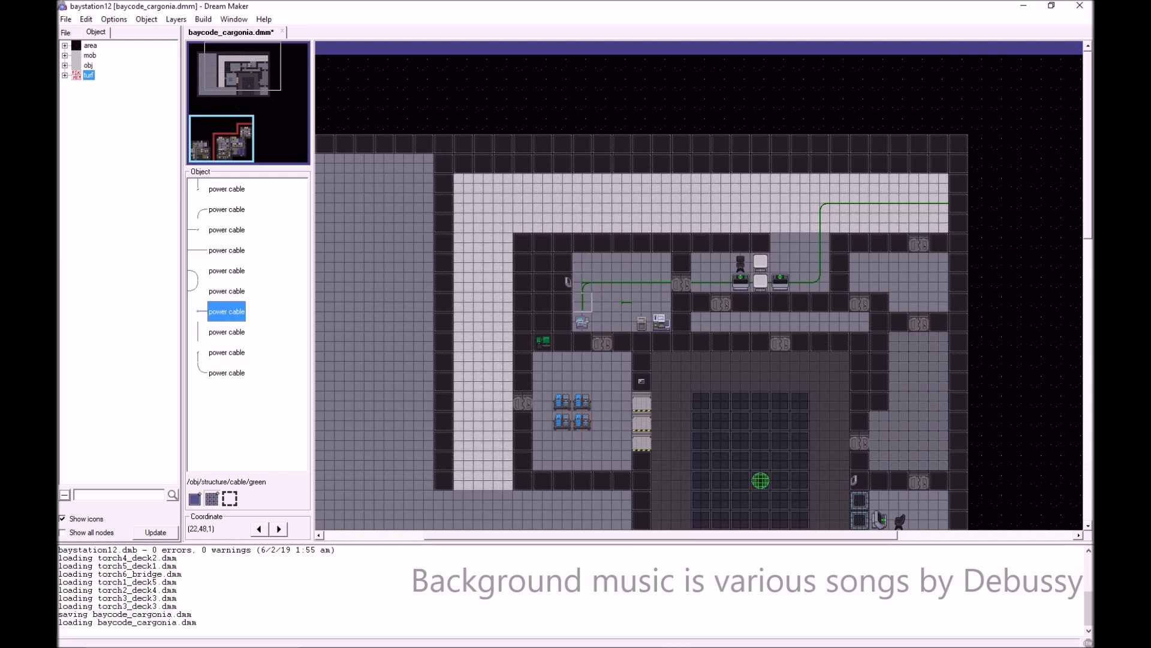
scroll(583, 303, "down", 12)
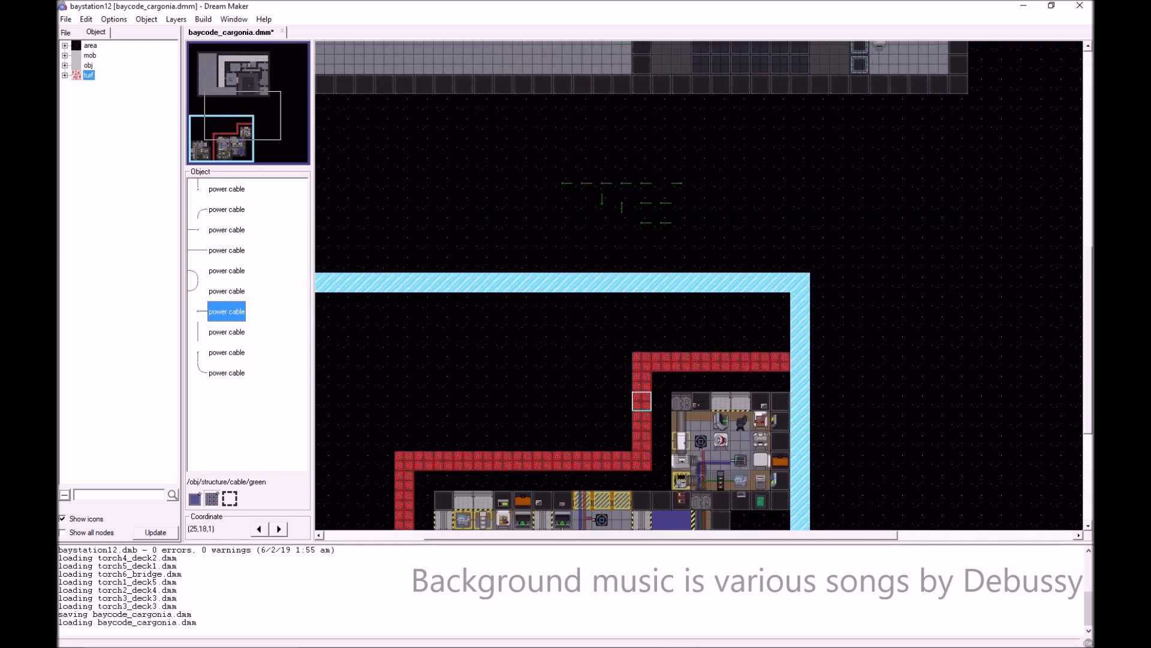
scroll(702, 366, "down", 5)
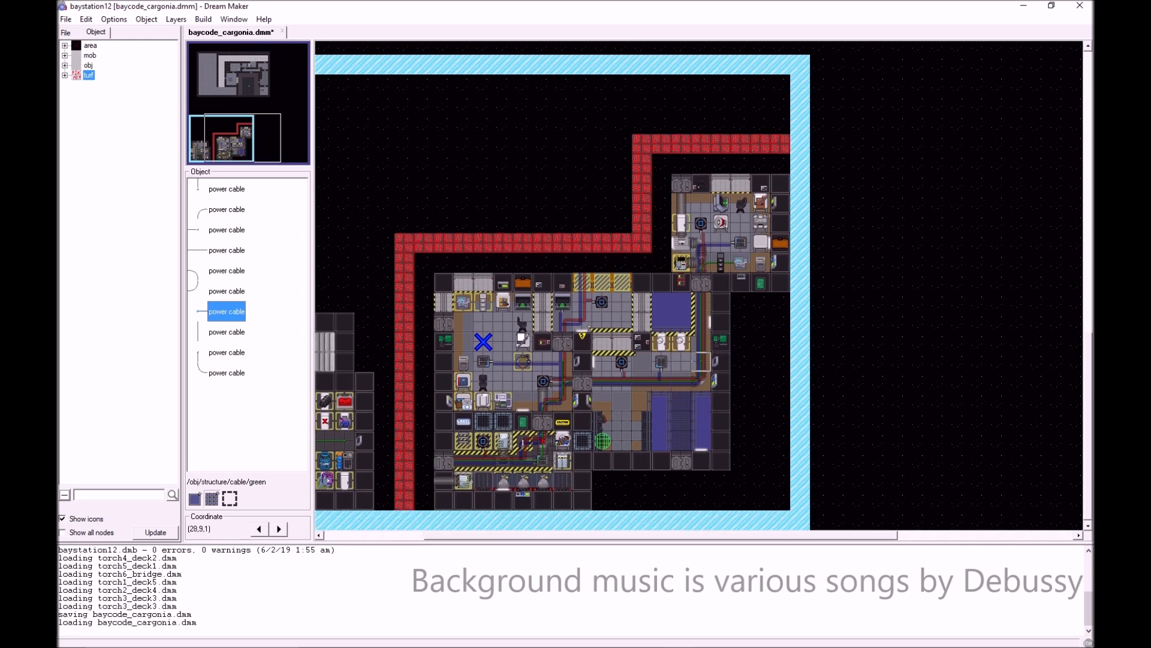
right_click(695, 364)
mouse_move(733, 576)
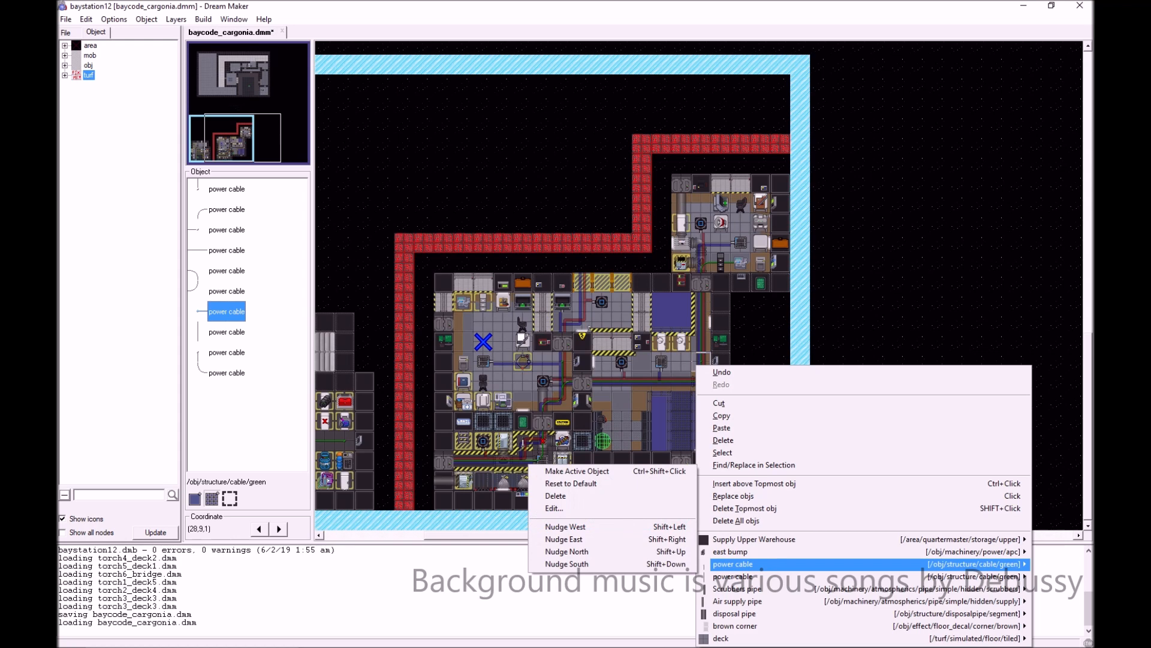
left_click(580, 483)
right_click(698, 355)
left_click(707, 362)
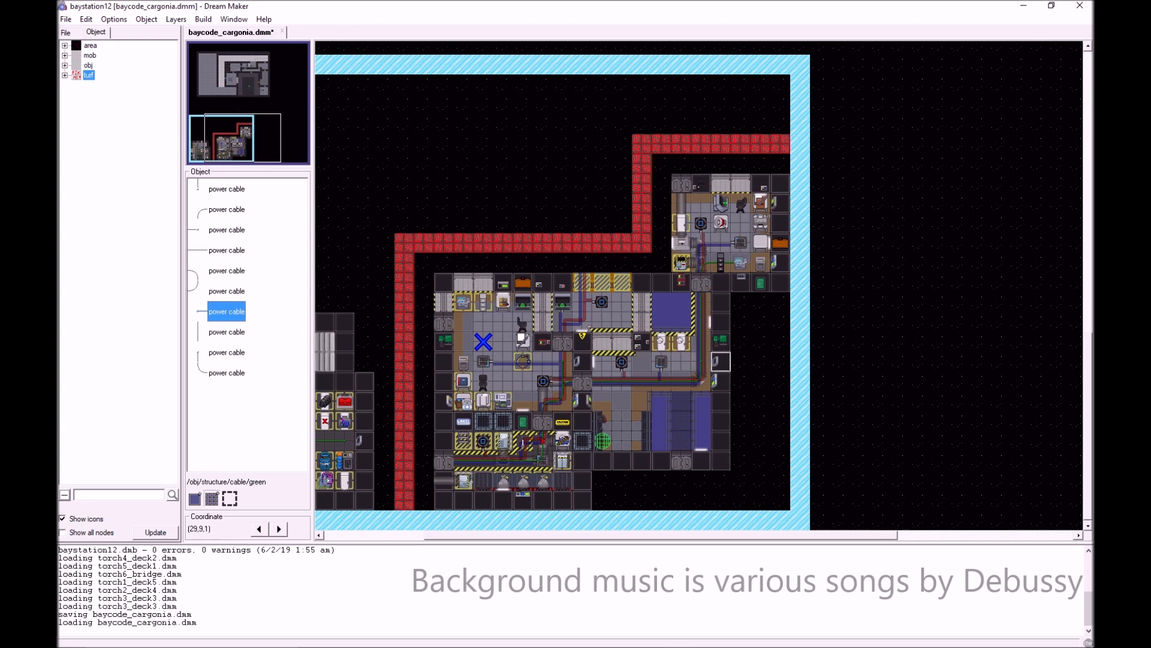
right_click(743, 263)
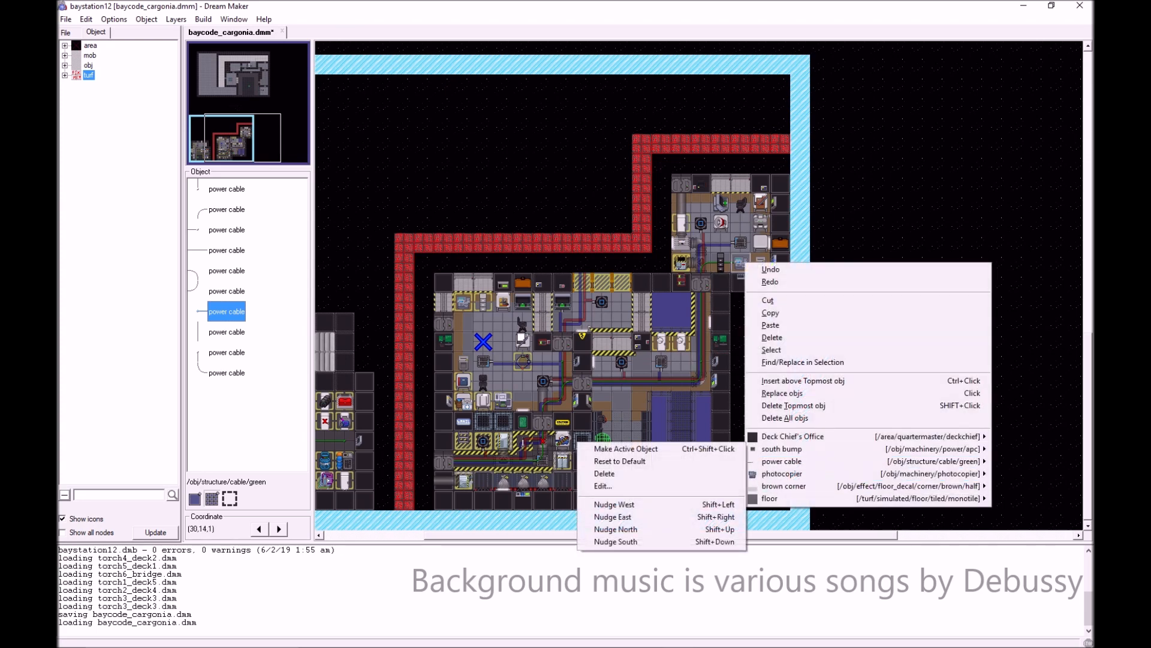
left_click(760, 244)
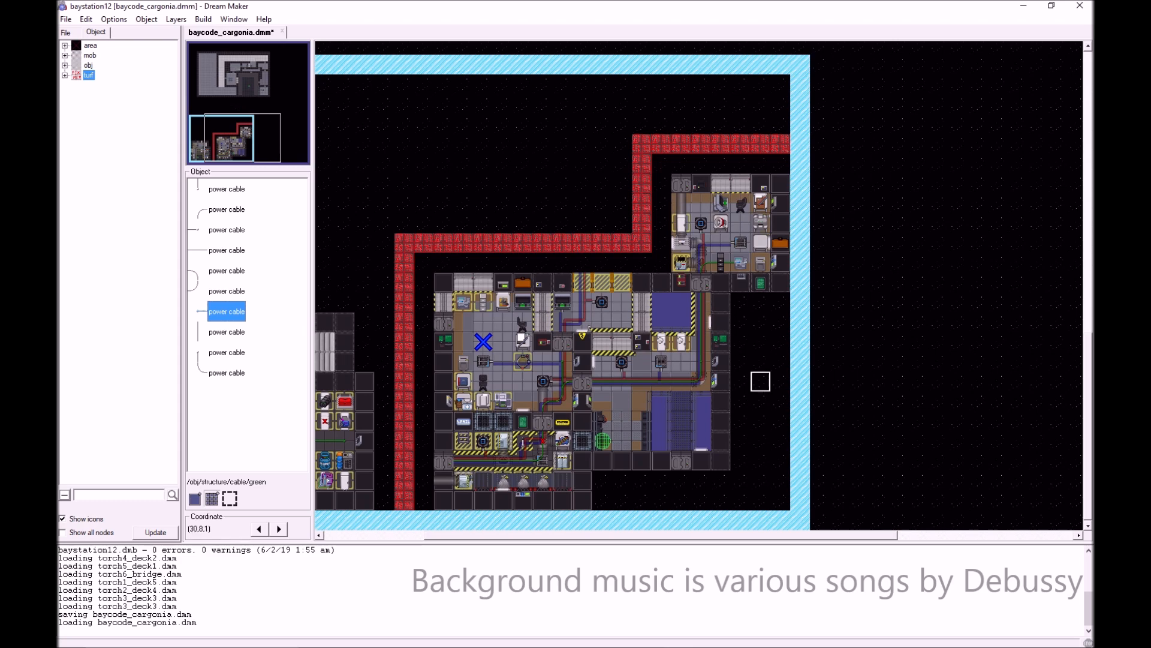
- Examine the reference warehouse's cable and pipe tiles at (27,8) and (24,8) and the air scrubber tile at (24,9)
left_click_drag(821, 535, 734, 535)
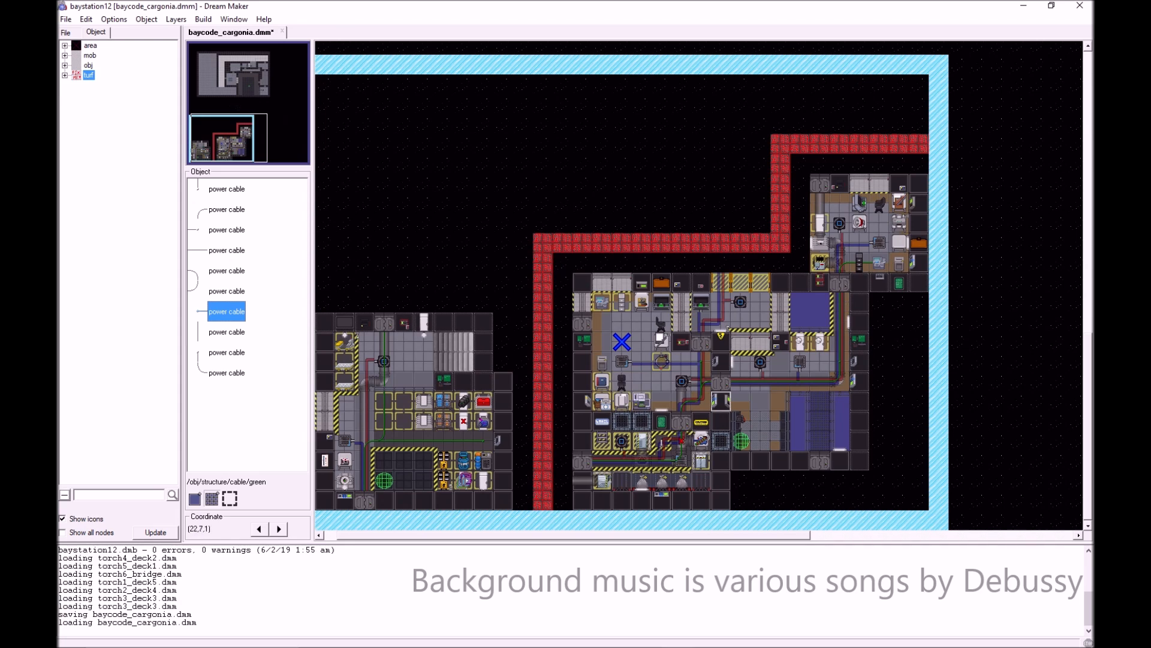
right_click(820, 388)
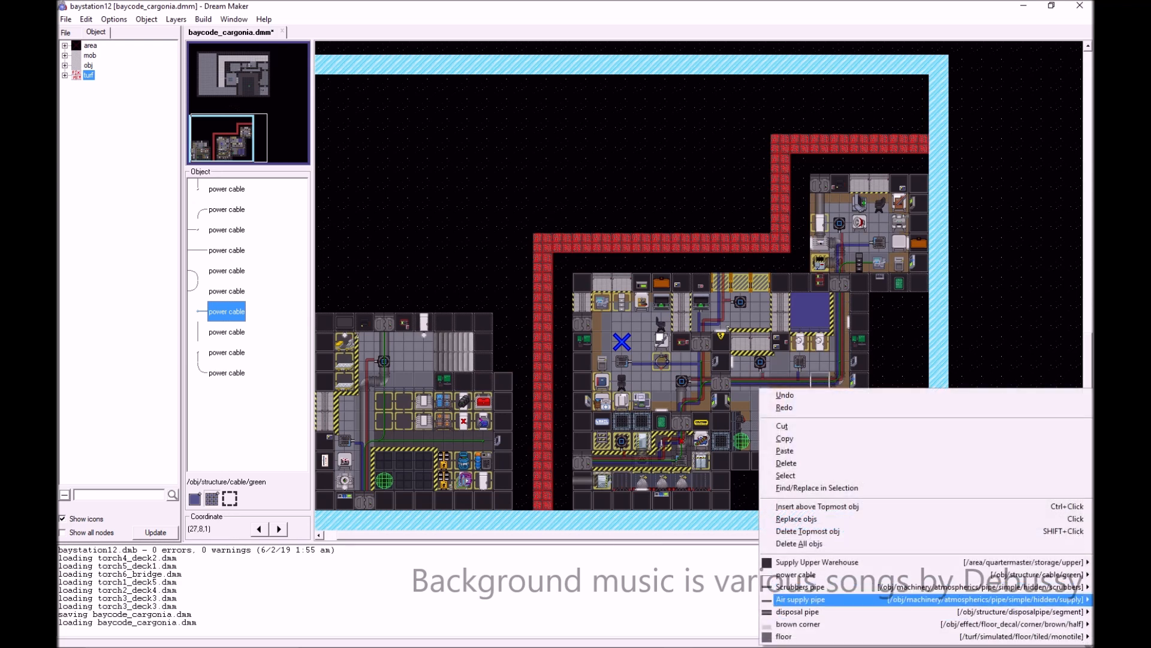
mouse_move(820, 600)
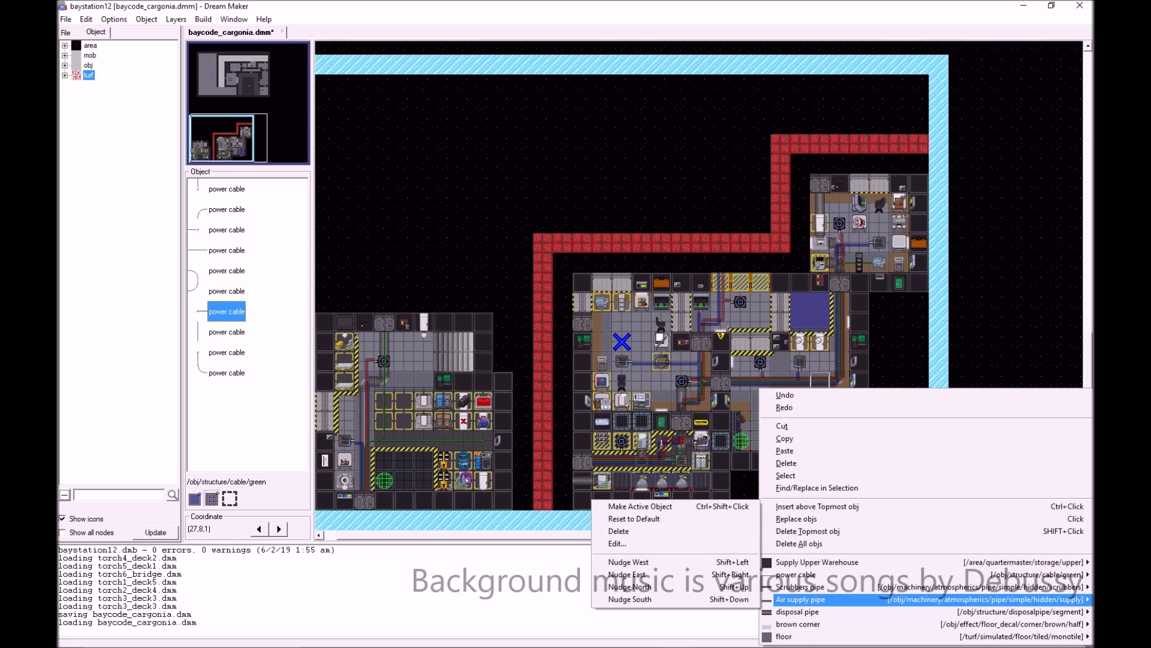
left_click(800, 342)
right_click(761, 384)
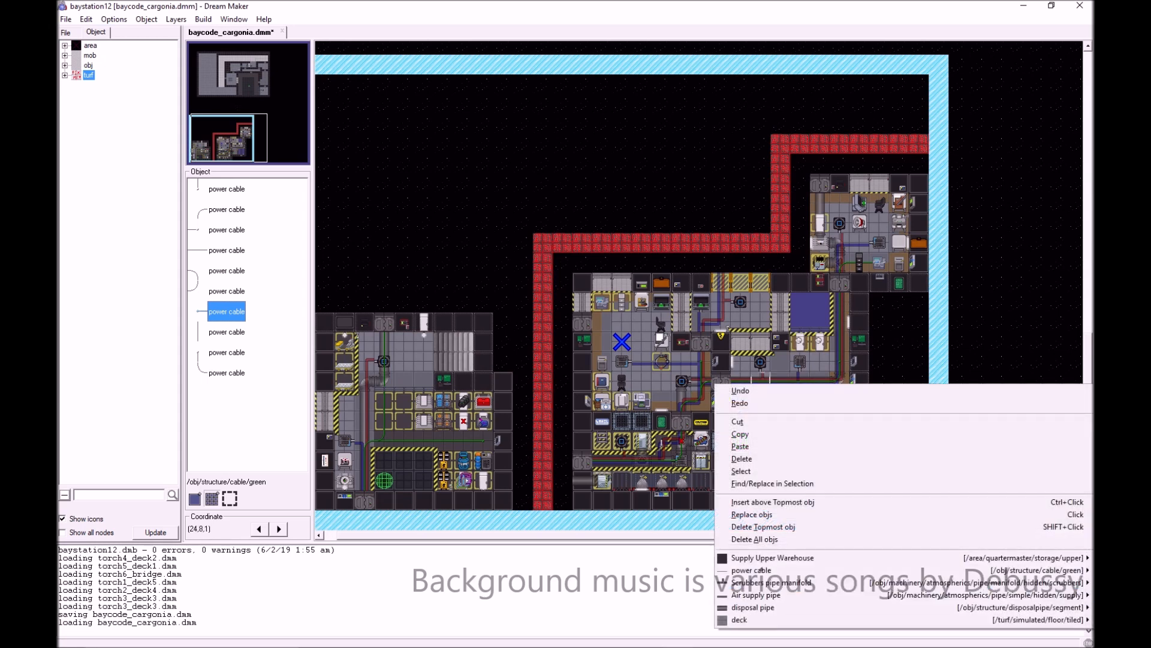
left_click(760, 362)
right_click(761, 363)
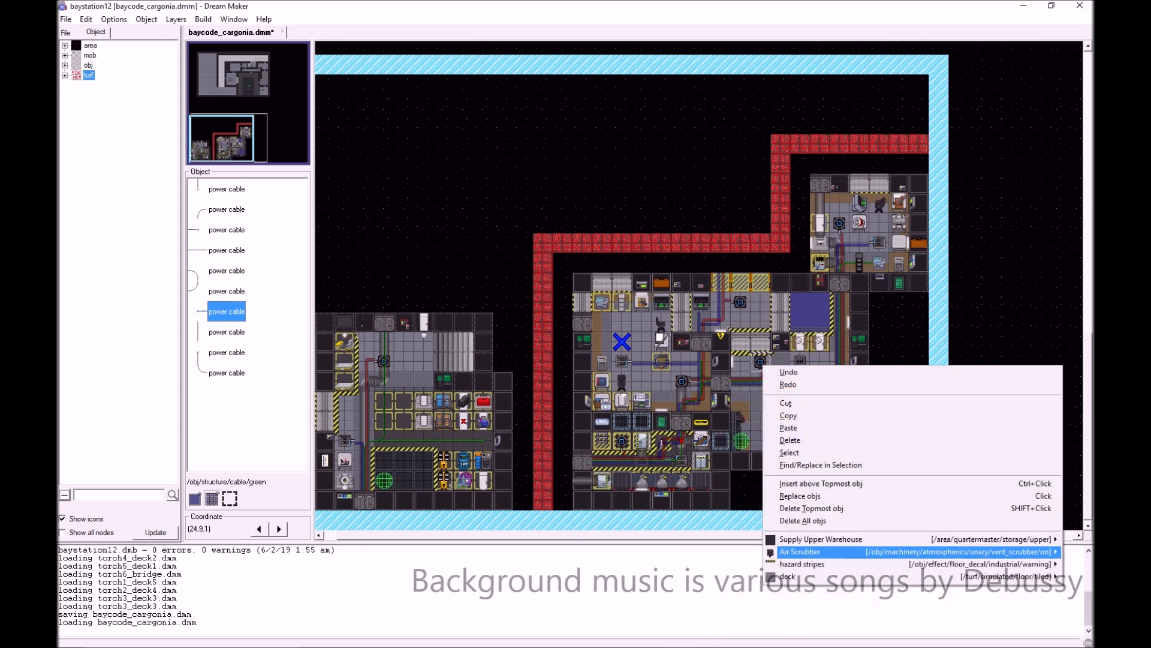
mouse_move(803, 552)
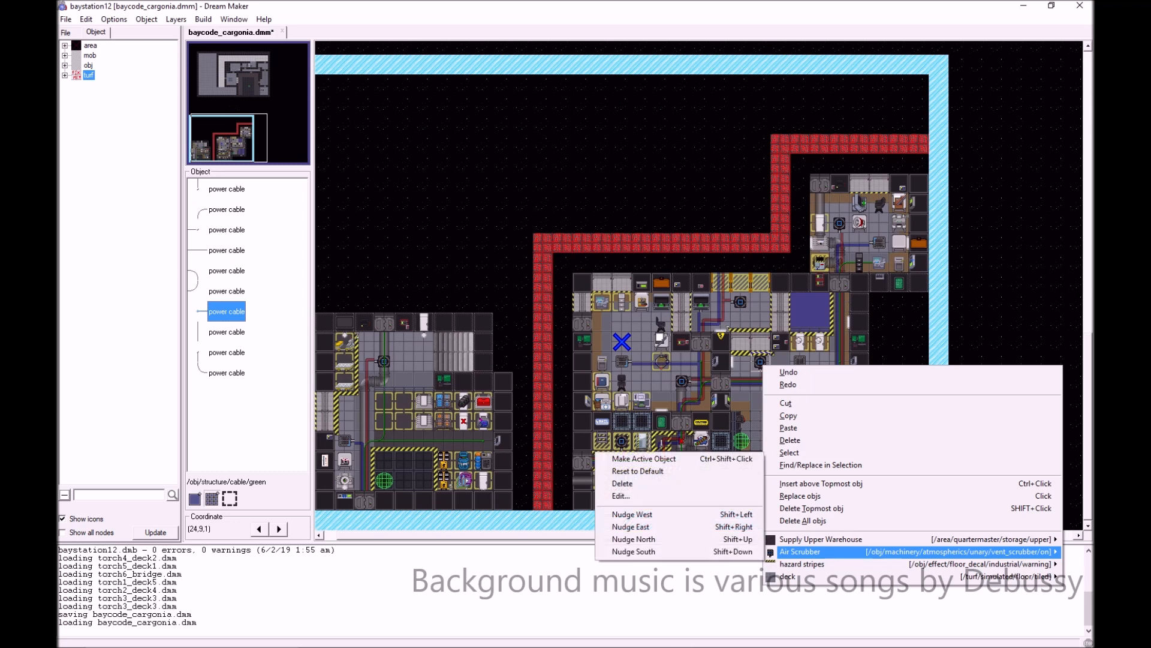
left_click(839, 342)
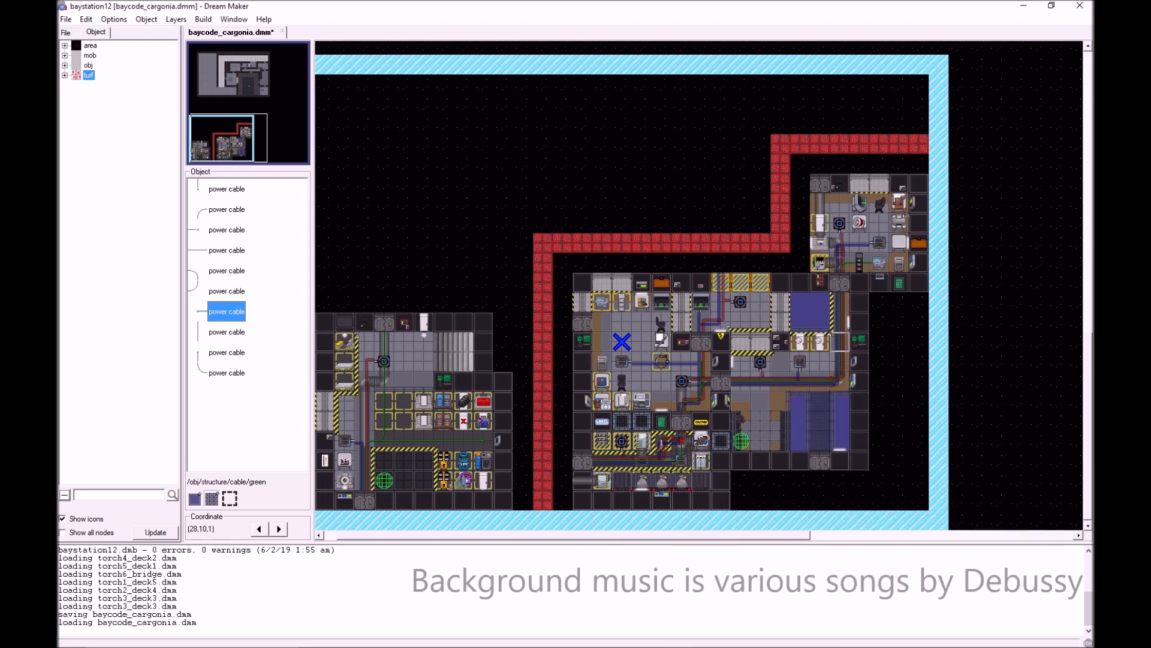
- Inspect the reference warehouse's air vent at (26,9) and the supply pipe manifold tile at (26,8)
right_click(800, 364)
left_click(797, 379)
right_click(797, 380)
mouse_move(779, 590)
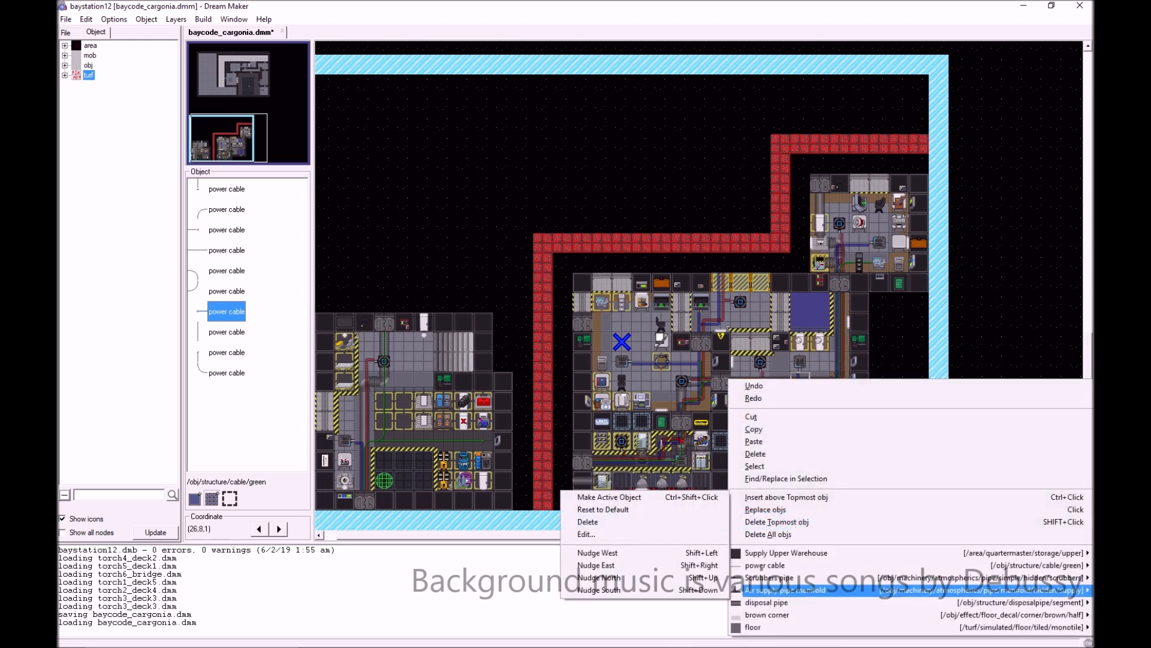
left_click(801, 363)
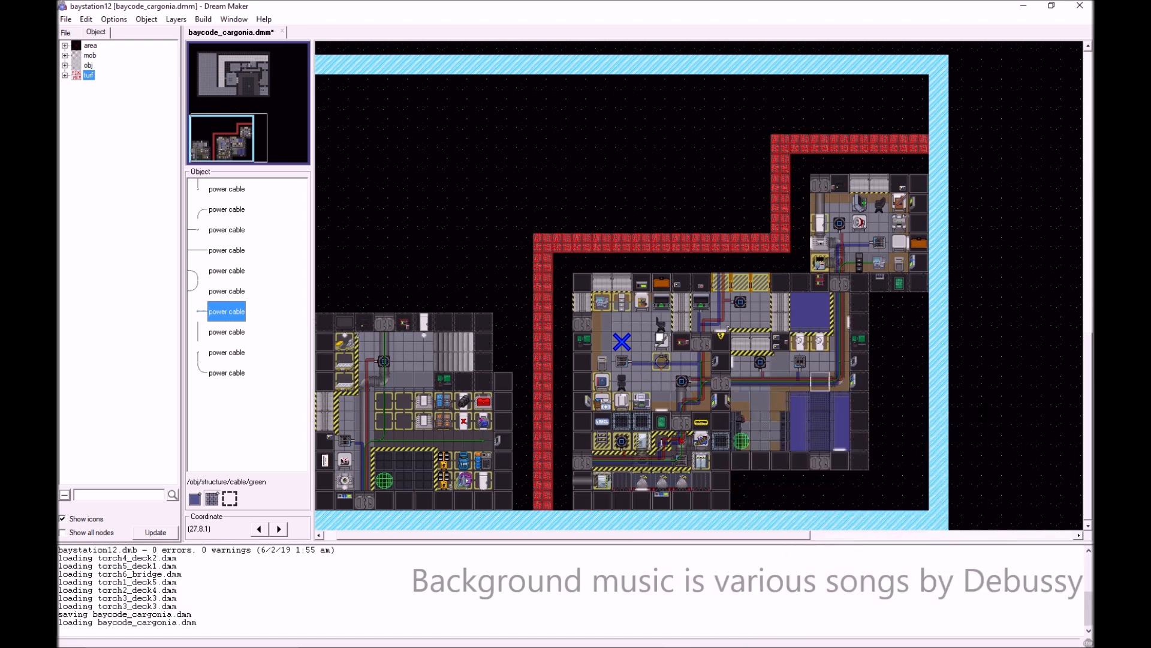
right_click(801, 363)
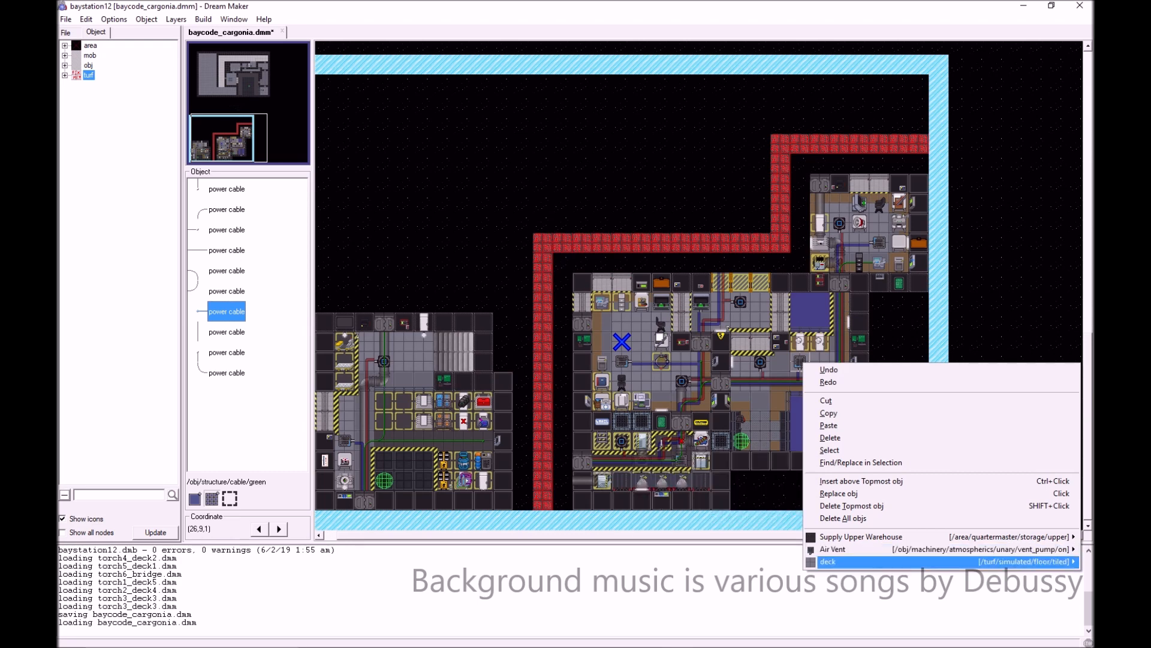
left_click(800, 243)
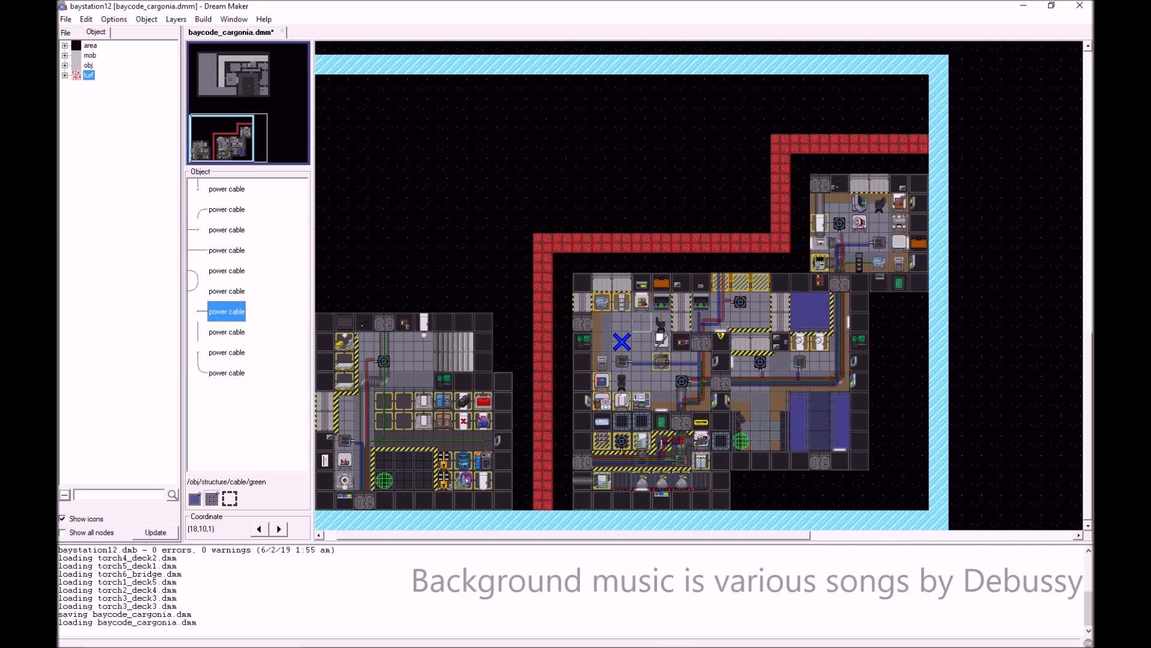
- Inspect the reference Supply Office's air vent at (17,9) and the neighbouring tiles at (18,9) and (18,10)
right_click(633, 363)
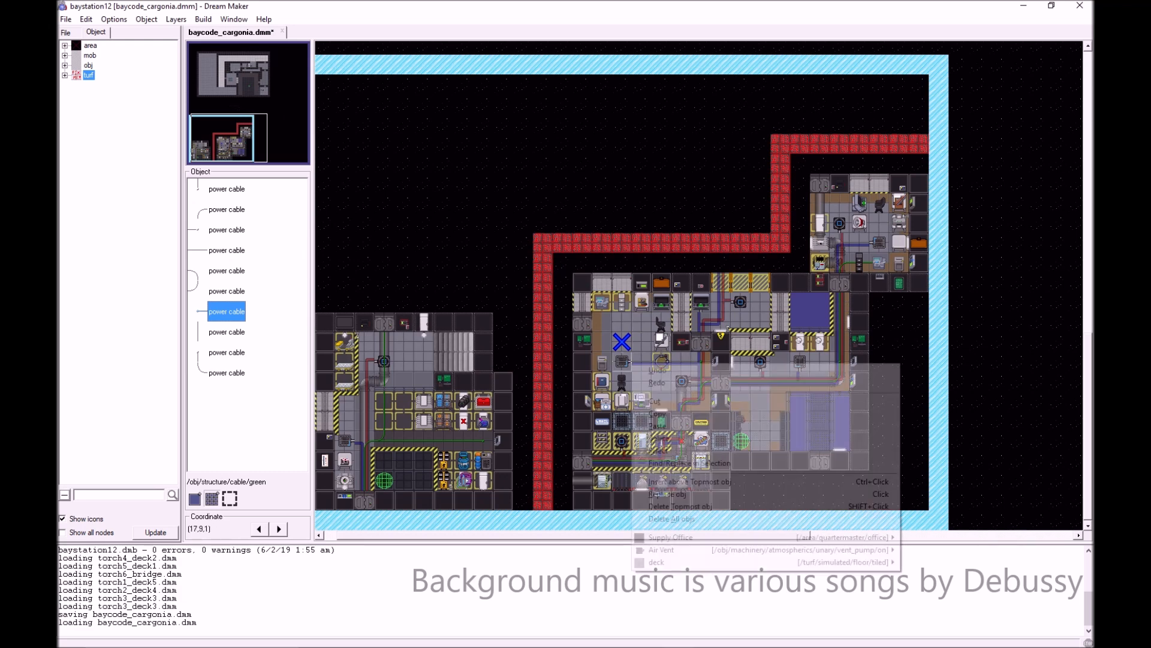
left_click(623, 433)
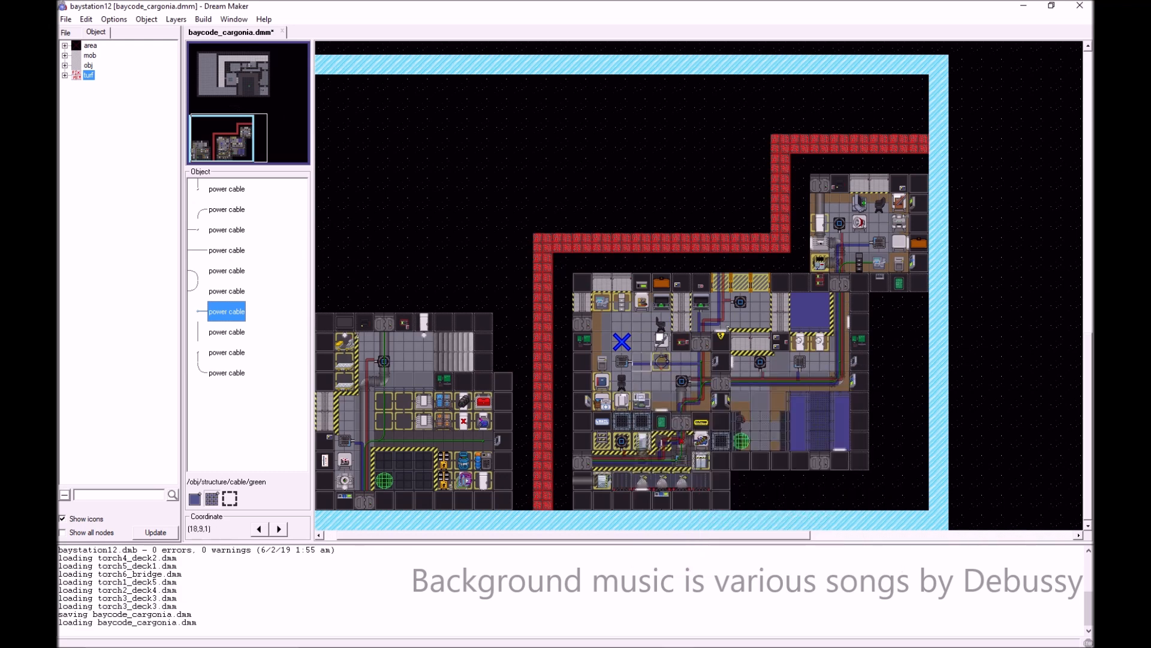
right_click(644, 361)
left_click(642, 322)
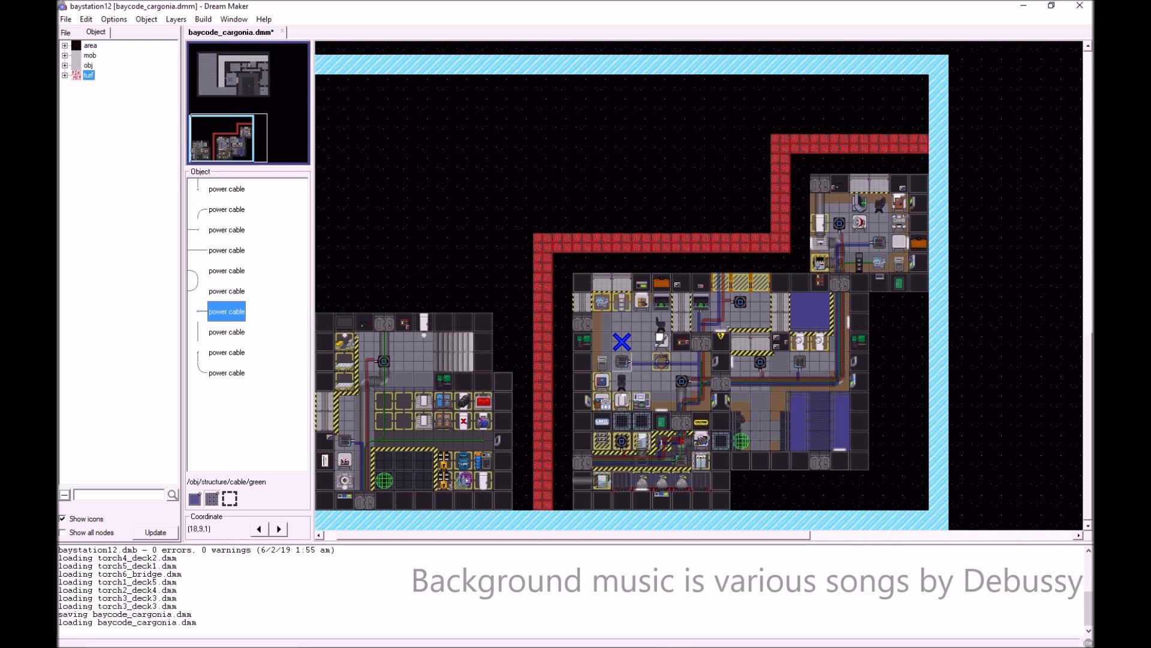
right_click(640, 360)
left_click(662, 324)
right_click(646, 342)
mouse_move(743, 528)
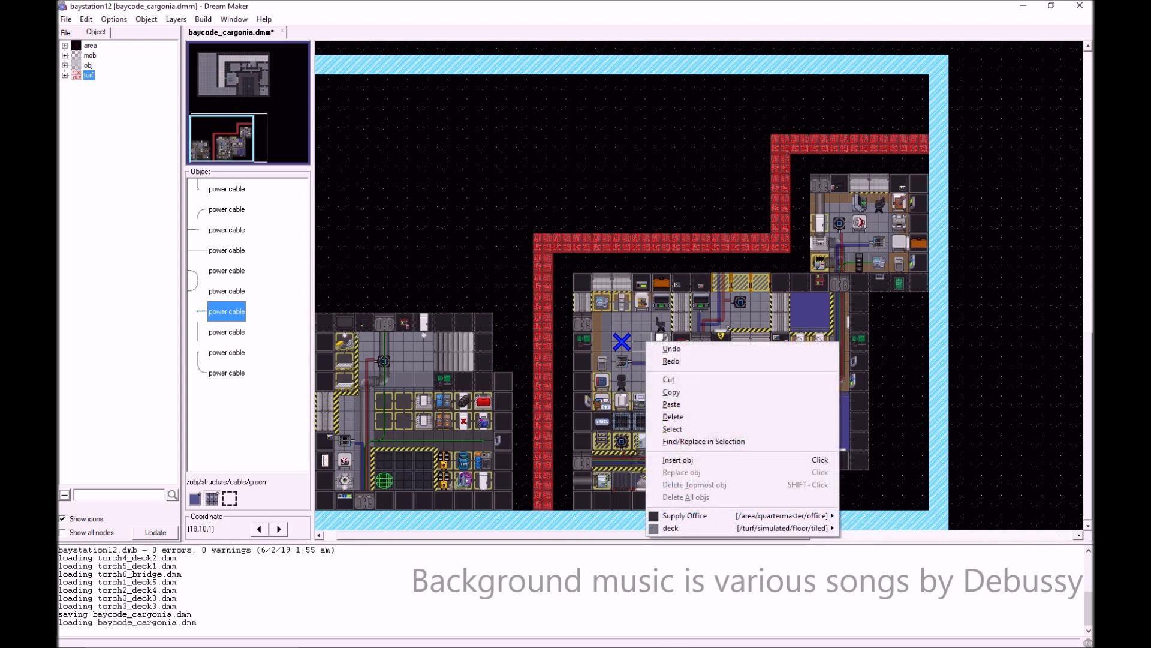
left_click(702, 262)
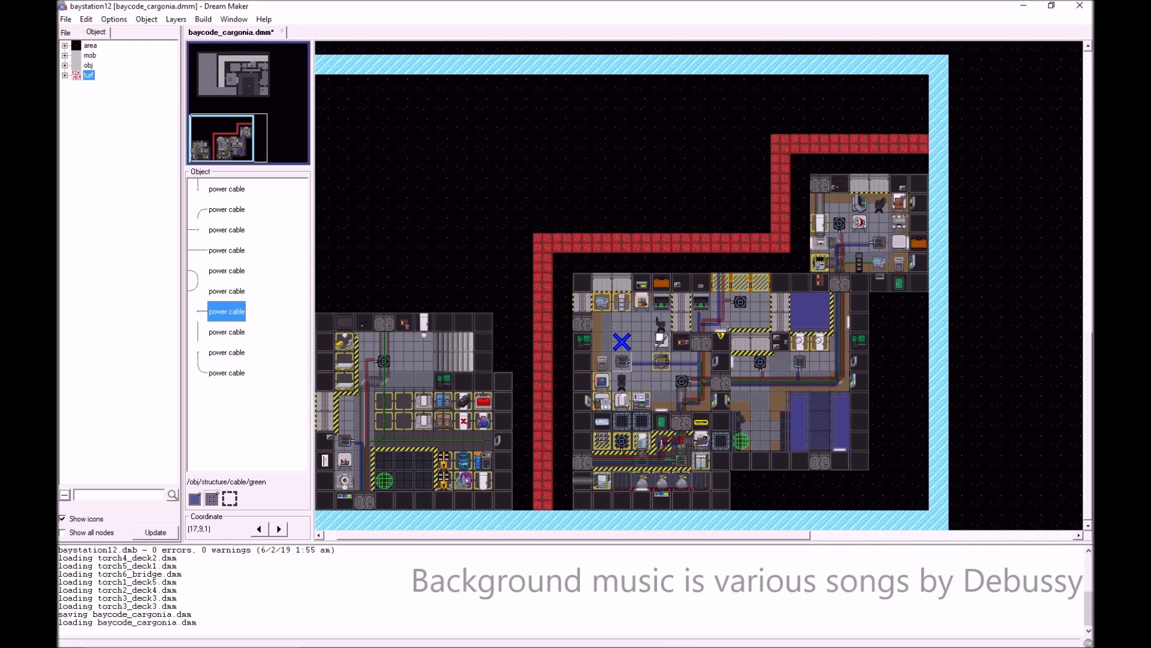
- Show the area layer and check the areas assigned to the new deck's west warehouse airlock and the adjoining storage room
scroll(661, 381, "up", 10)
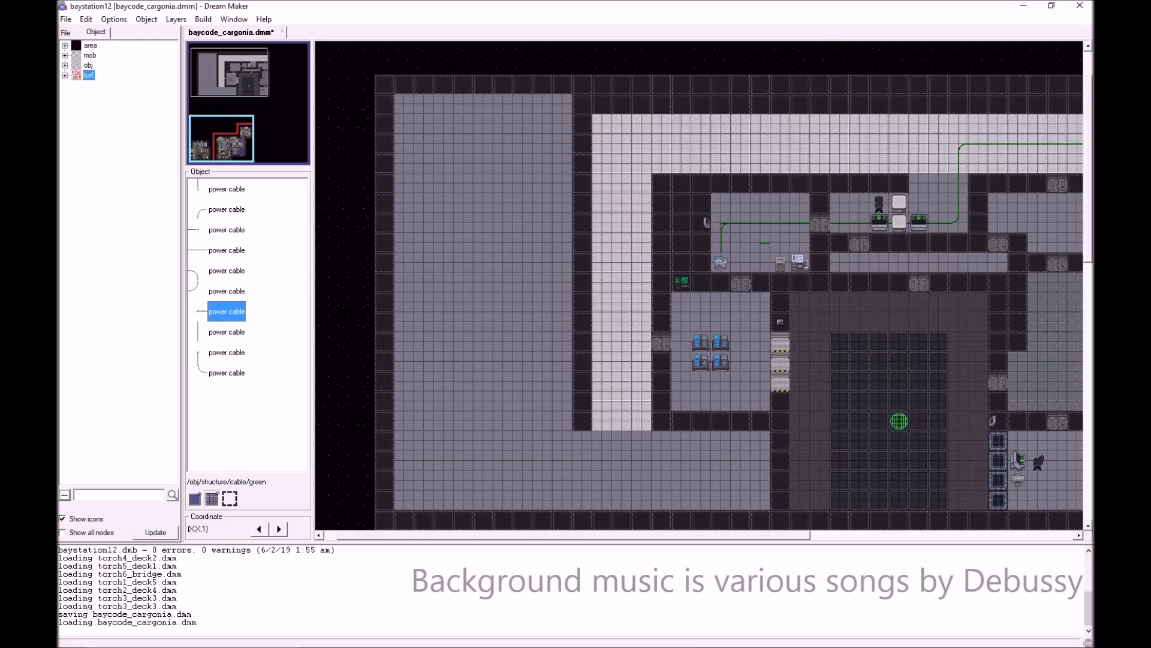
left_click(176, 19)
left_click(197, 52)
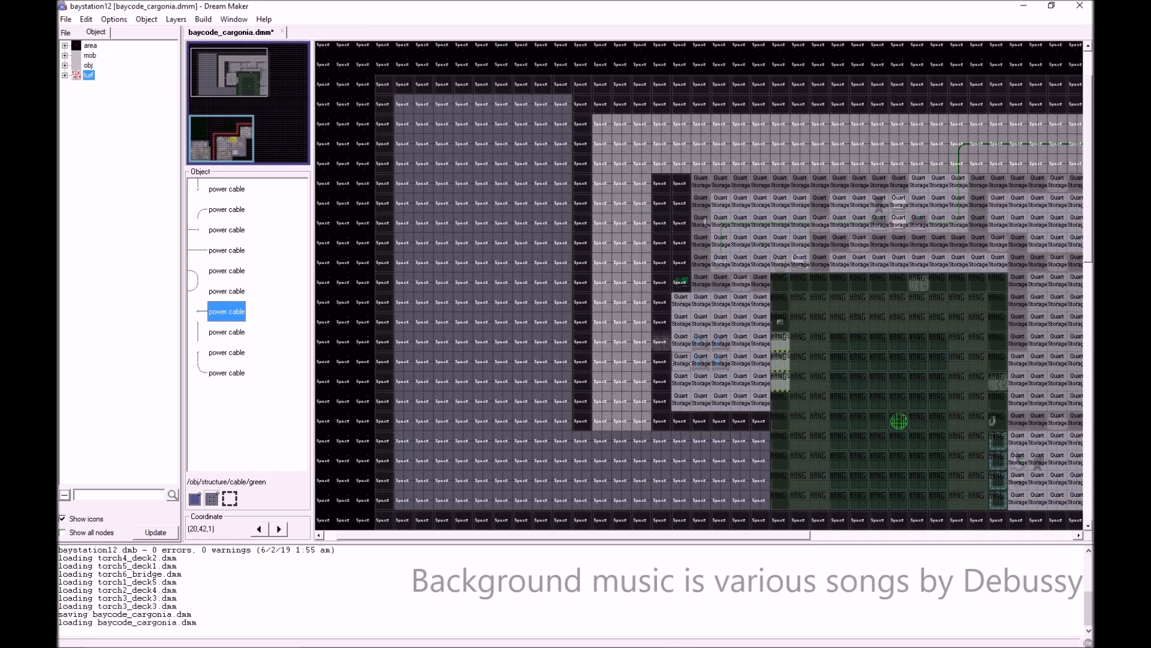
right_click(660, 342)
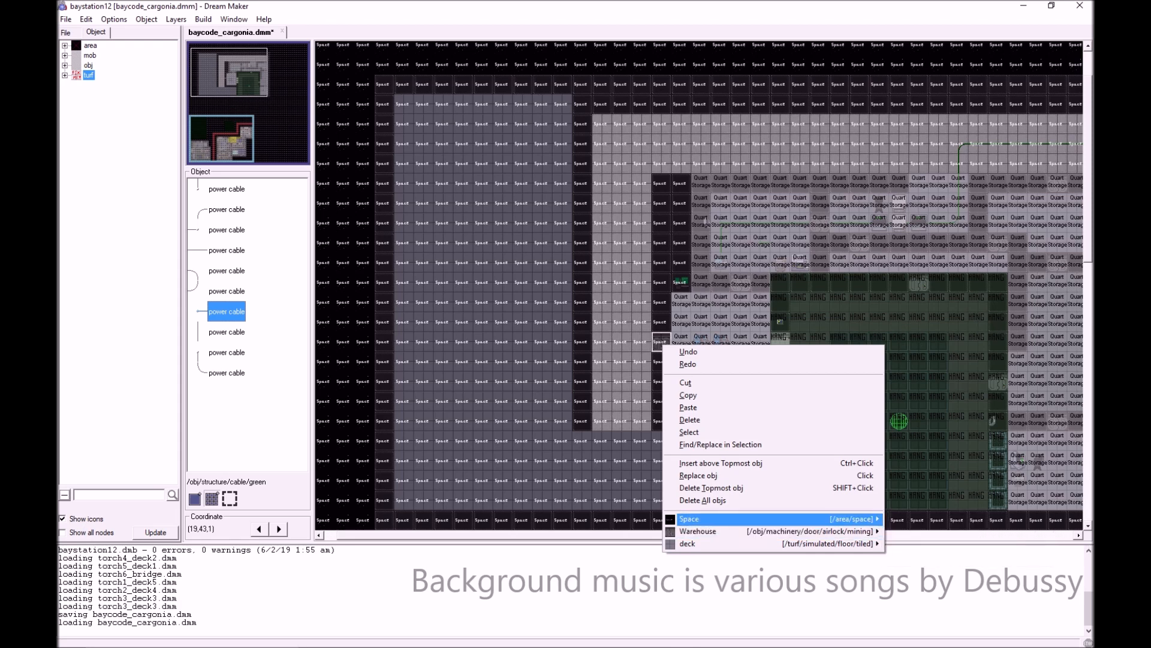
left_click(602, 381)
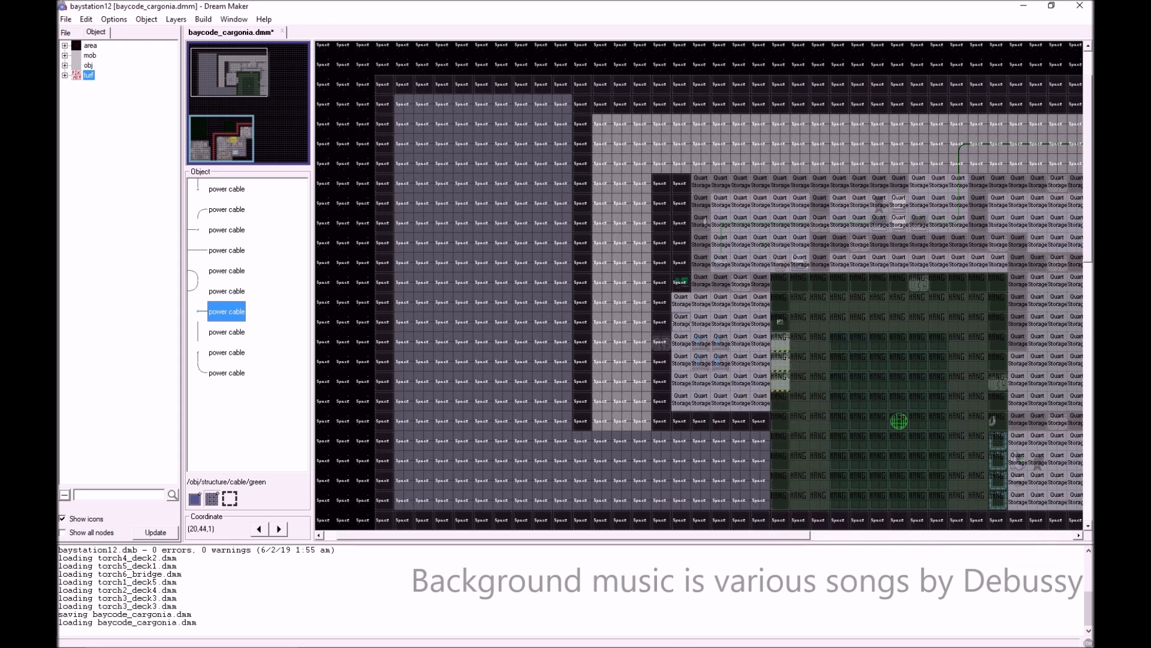
right_click(691, 316)
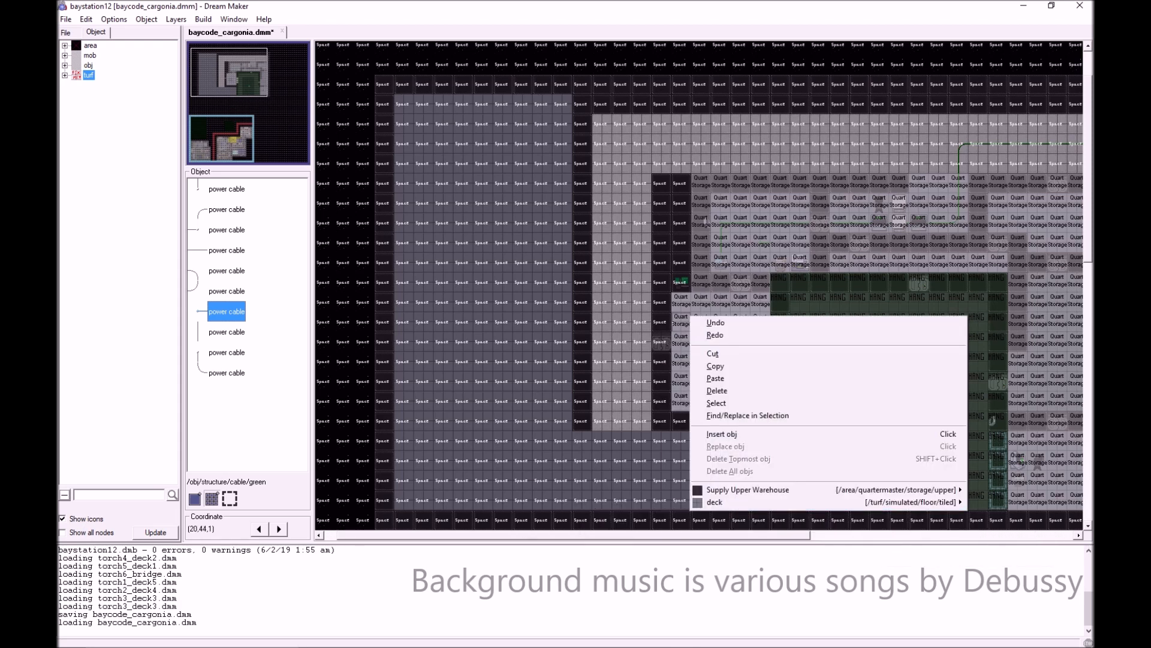
left_click(681, 324)
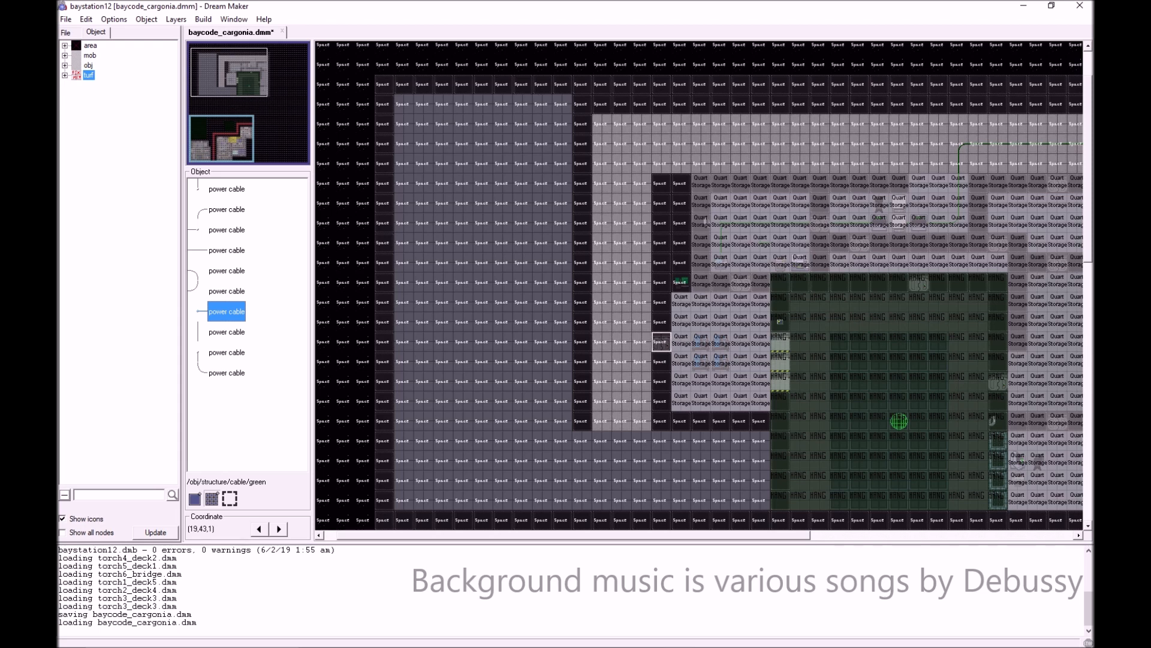
- Look over the area assignments on the new deck's east side and hide the area layer
left_click_drag(653, 535, 729, 535)
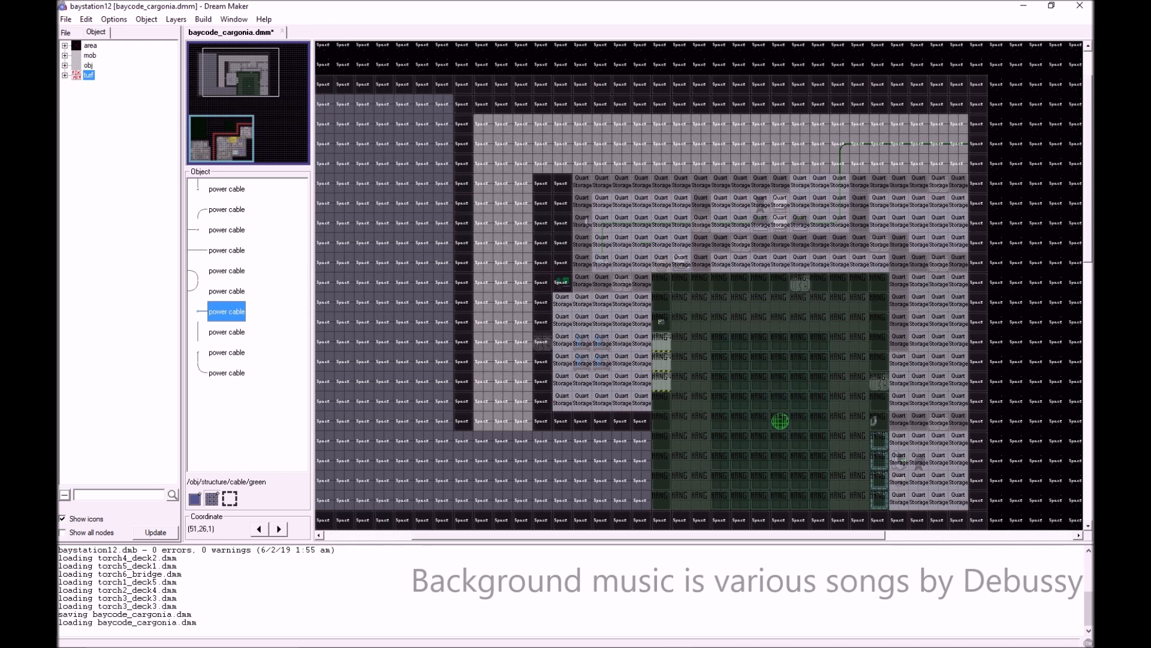
left_click(176, 19)
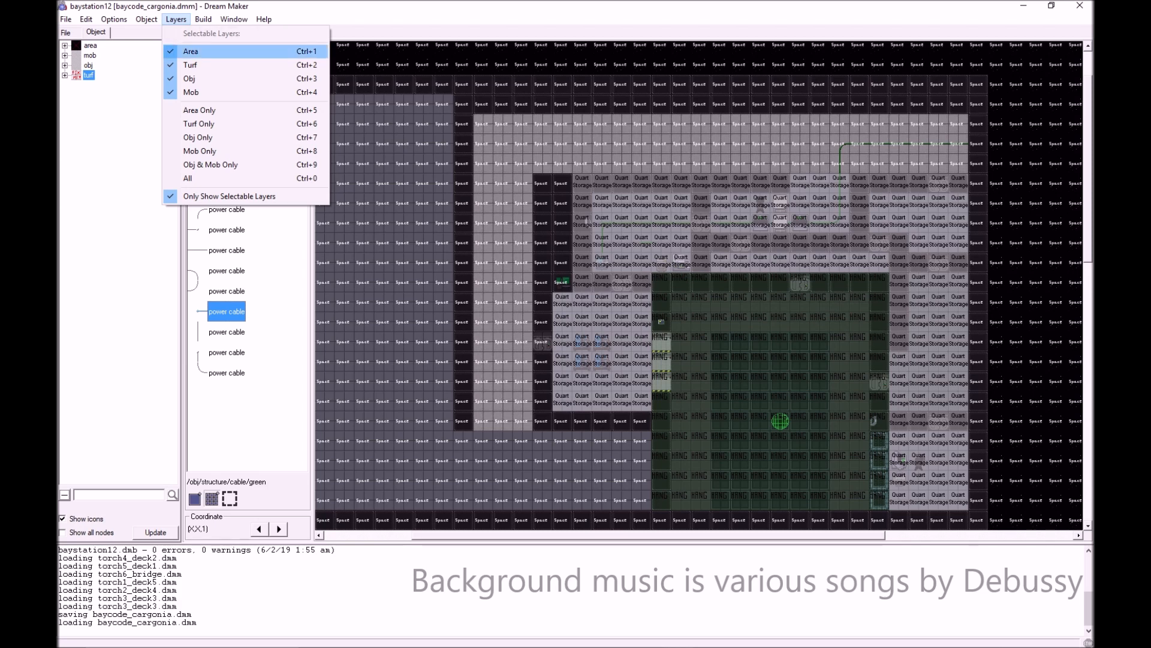
left_click(190, 51)
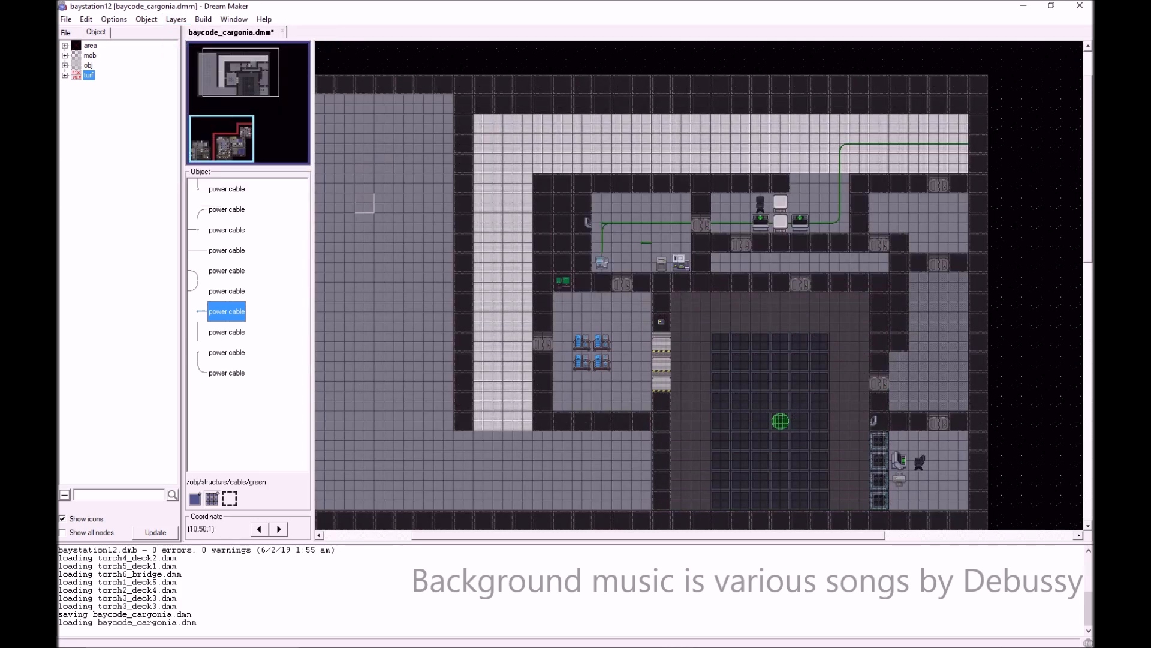
- Inspect the contents of the reference Supply Office's table tile at (18,12) and the nearby tile at (19,10)
left_click_drag(239, 81, 227, 125)
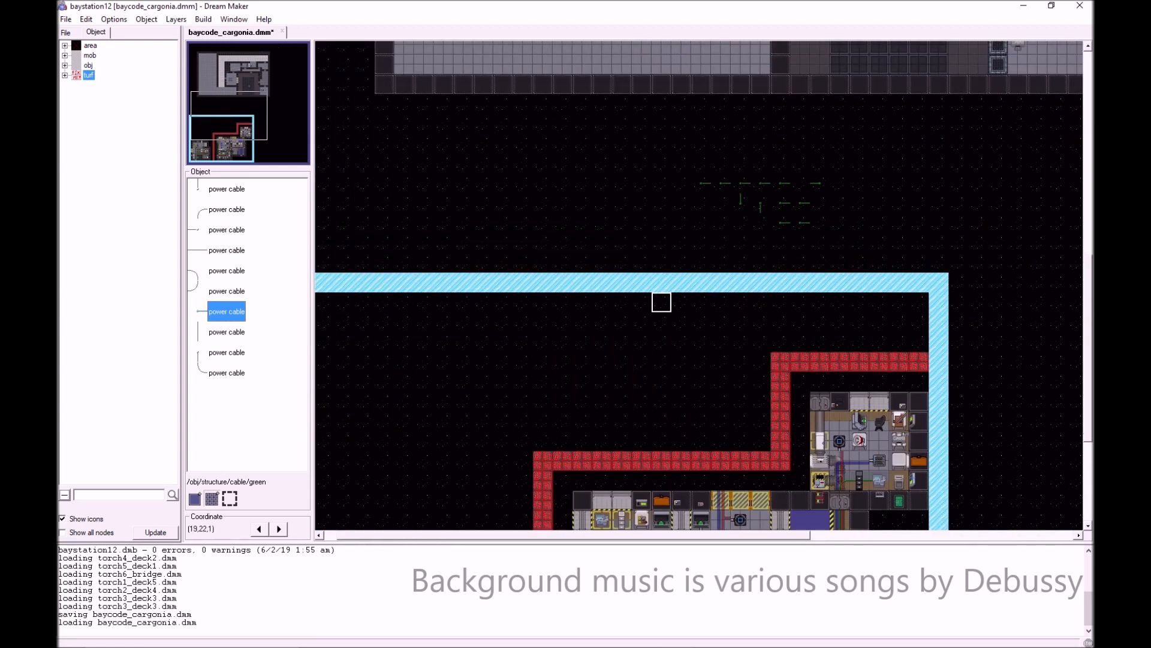
scroll(654, 303, "down", 4)
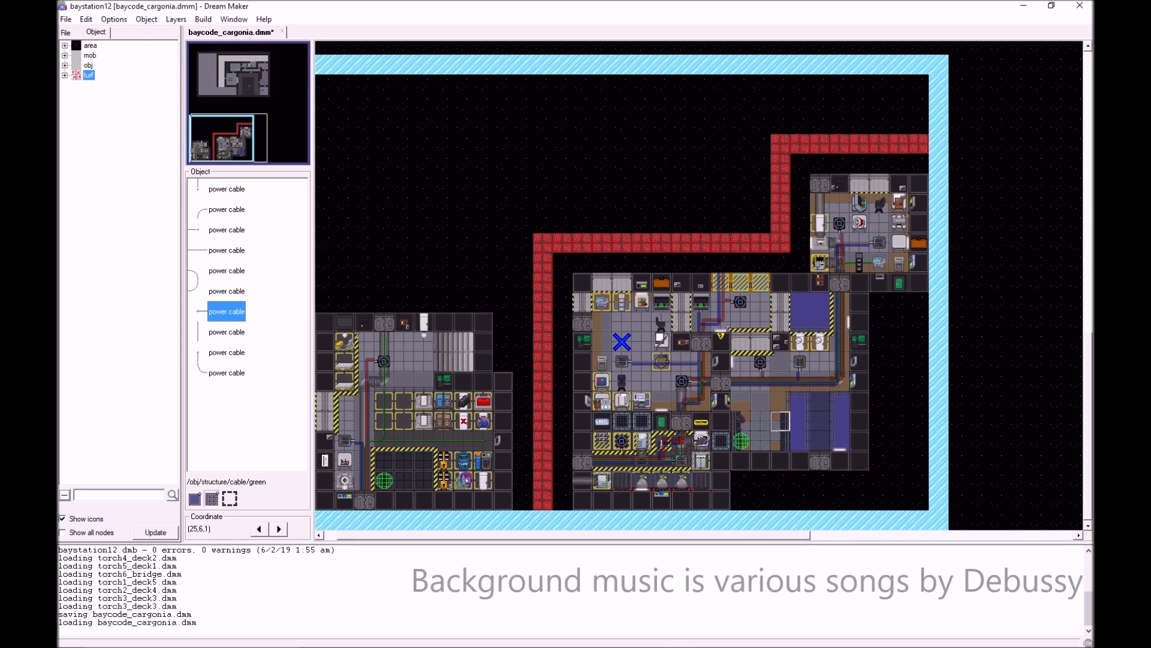
right_click(640, 289)
right_click(641, 305)
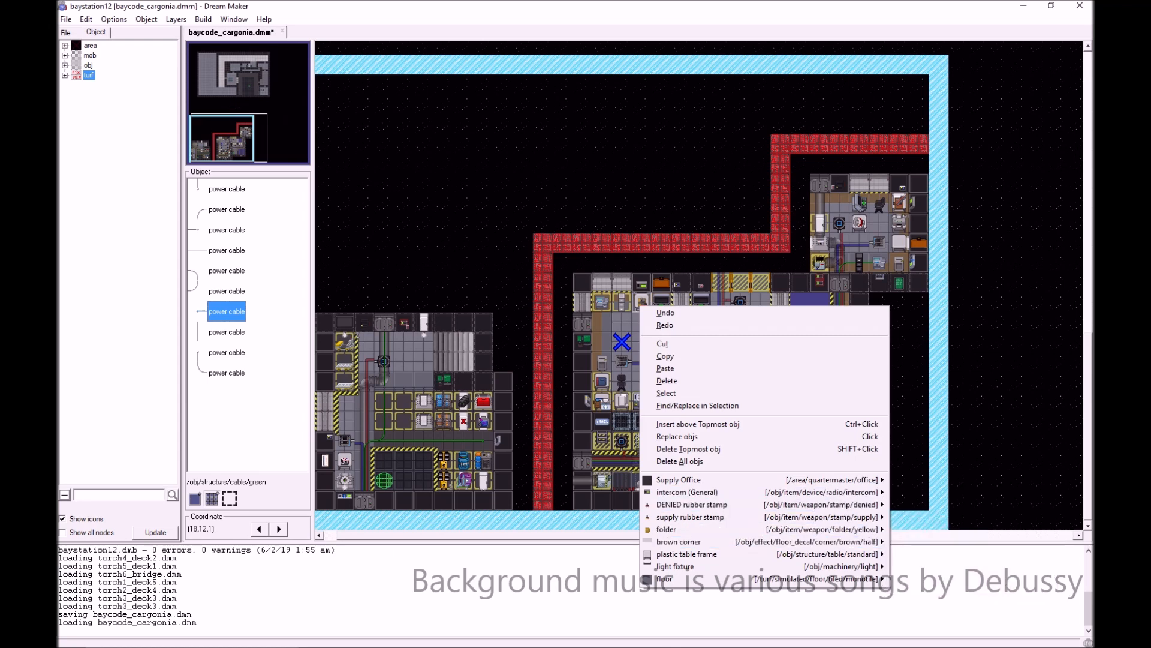
left_click(583, 500)
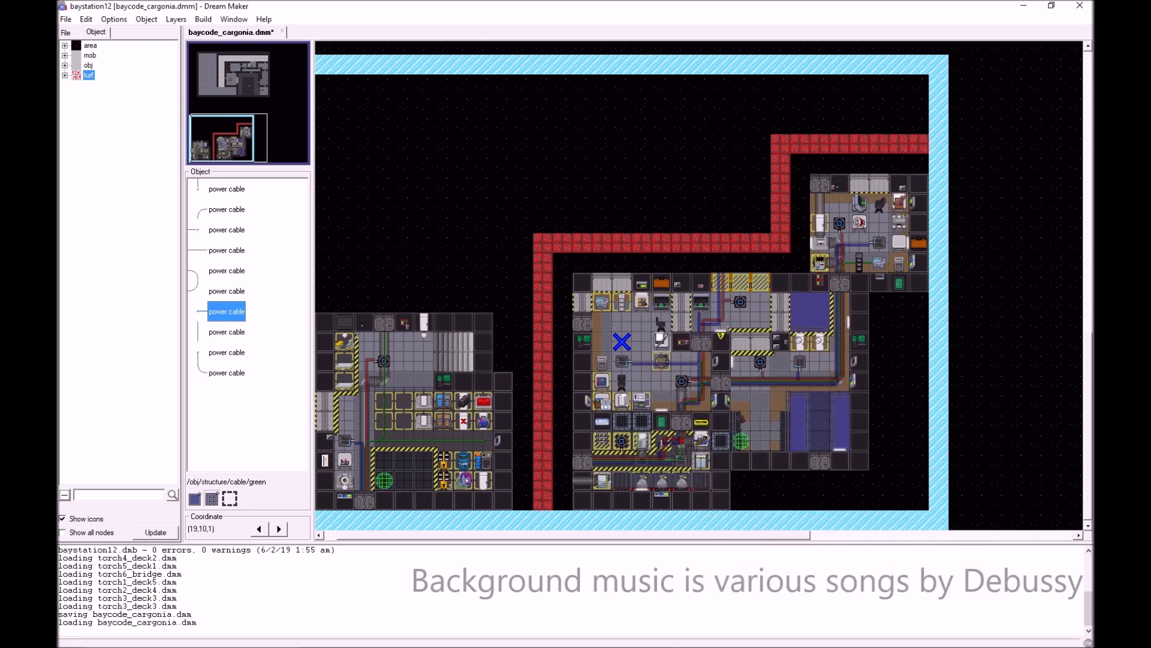
right_click(665, 343)
left_click(662, 339)
- Return to the new deck and inspect the requests console's tile at (20,45)
scroll(685, 327, "up", 2)
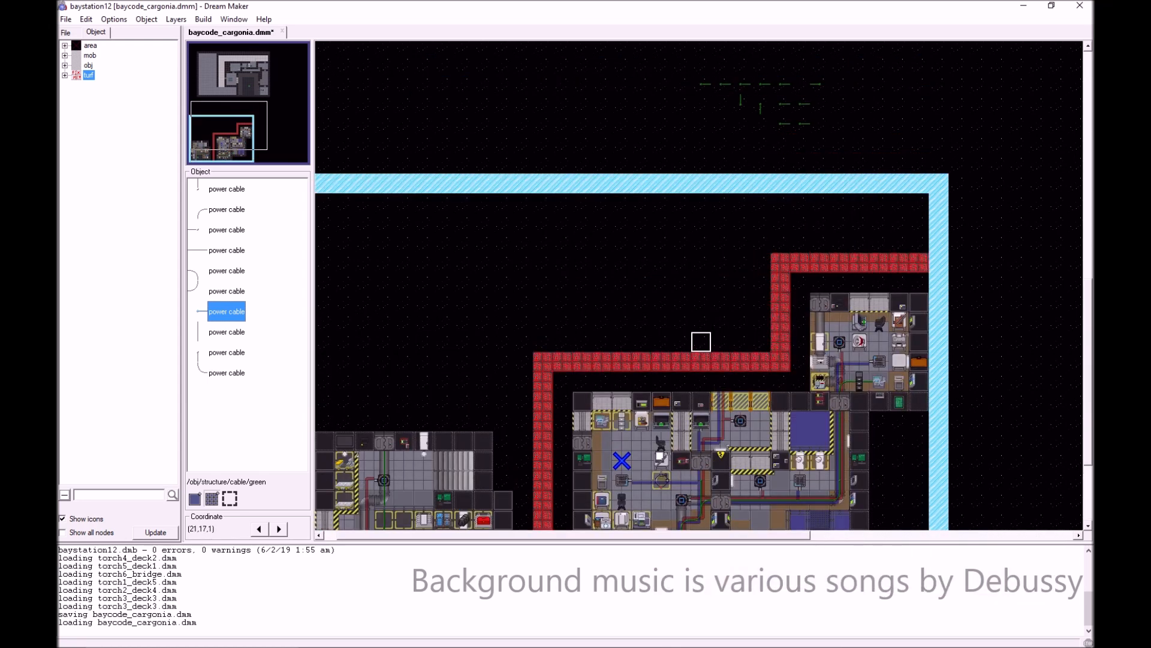
scroll(700, 342, "up", 10)
left_click_drag(240, 133, 247, 74)
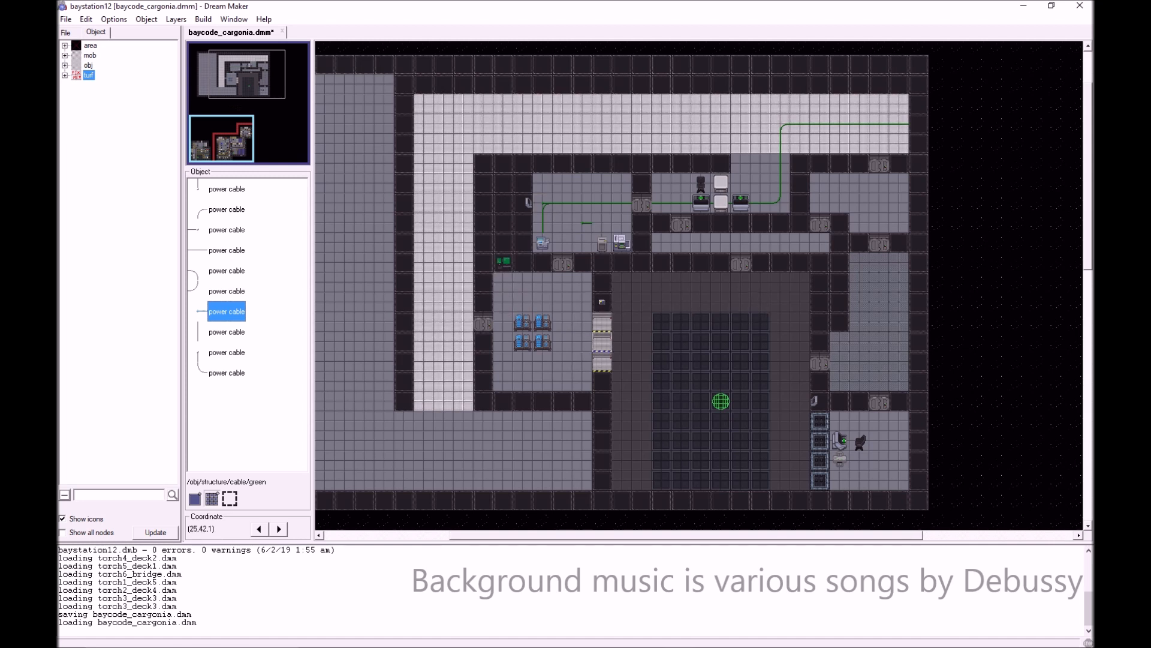
right_click(507, 278)
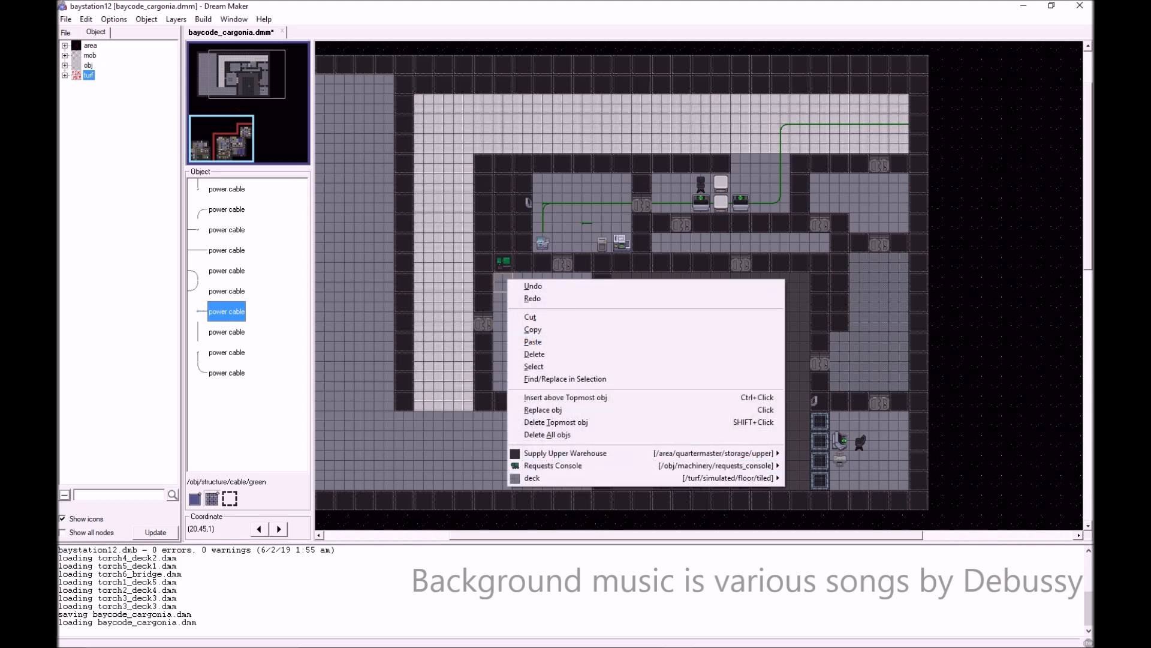
left_click(543, 223)
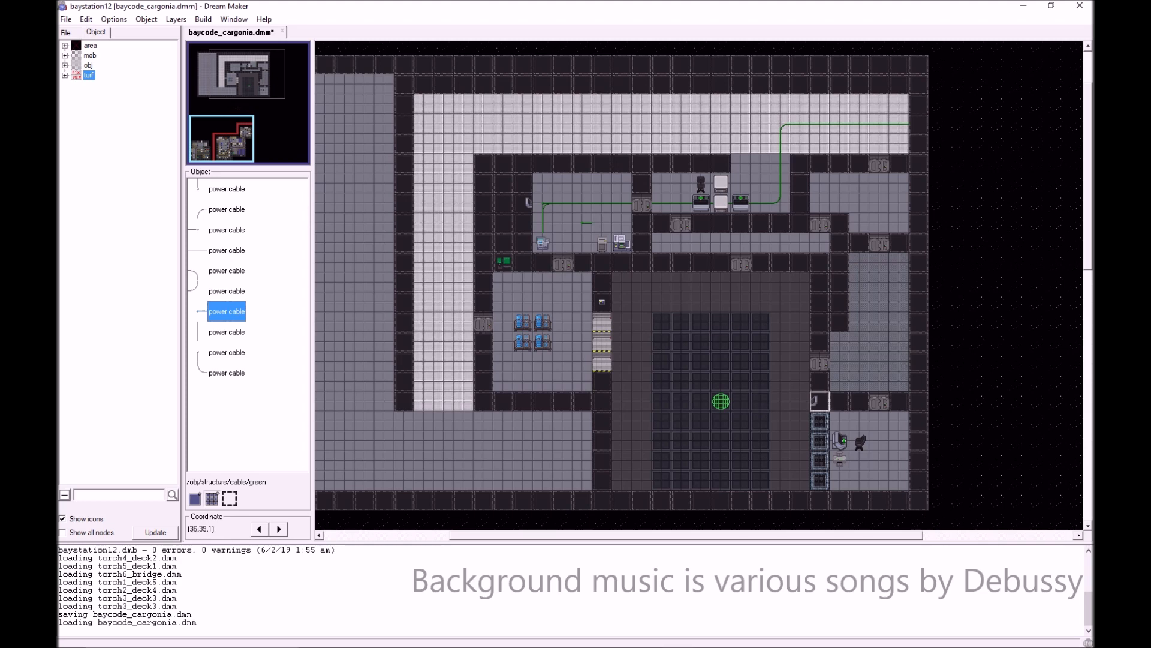
- Inspect the console tile in the new deck's southeast room and the shuttle landmark tile at (31,39) in the hangar
right_click(840, 442)
key("Escape")
right_click(721, 401)
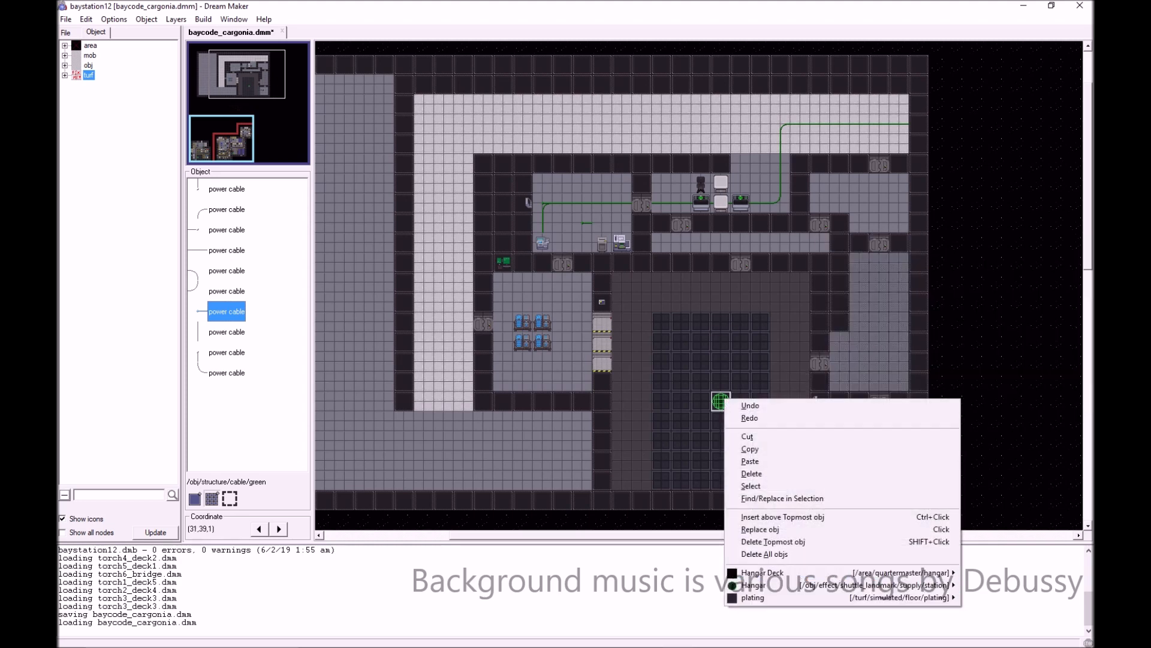
left_click(721, 342)
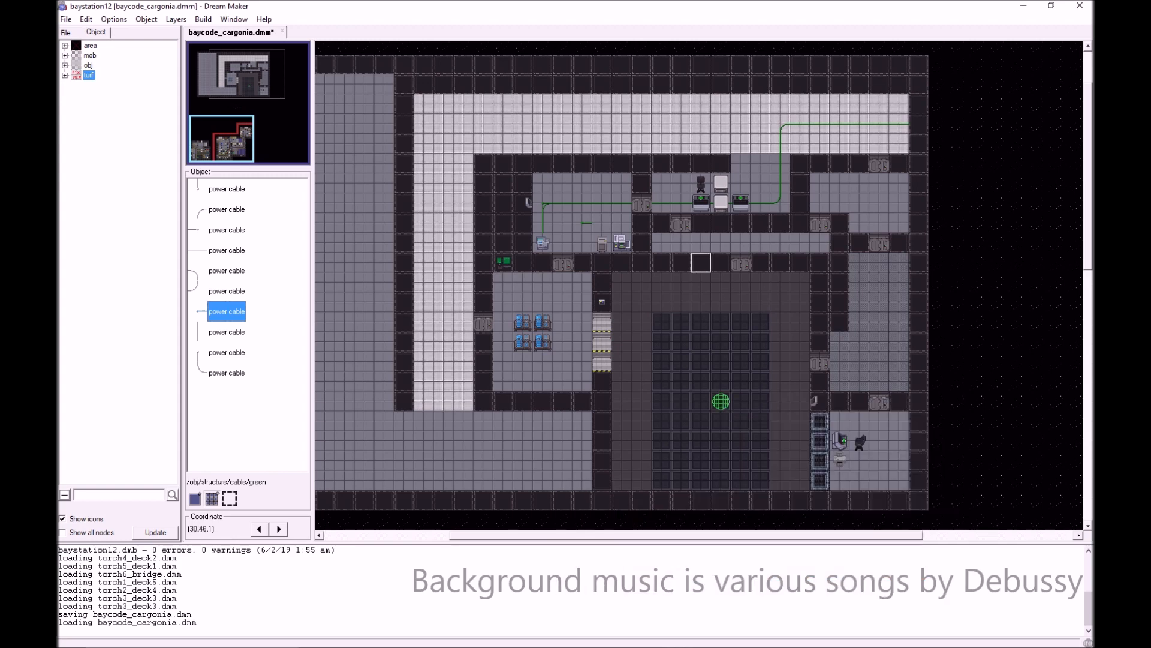
- Inspect the two computer console tiles at (30,49) and (32,49) in the new deck's north office
right_click(705, 210)
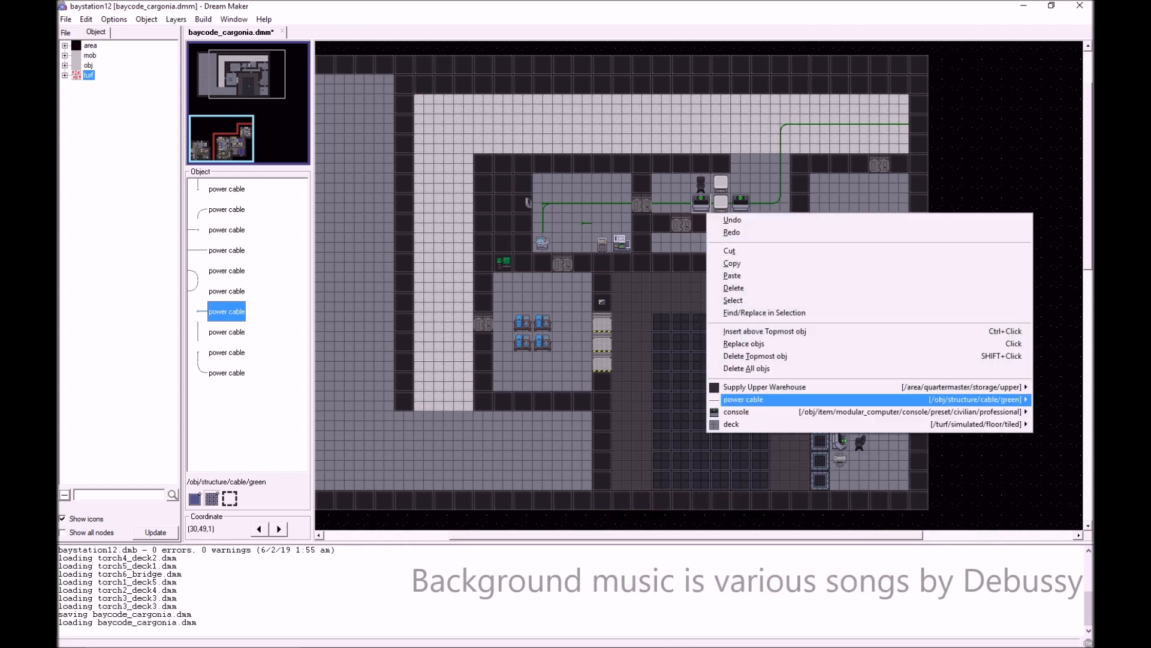
left_click(699, 263)
right_click(742, 202)
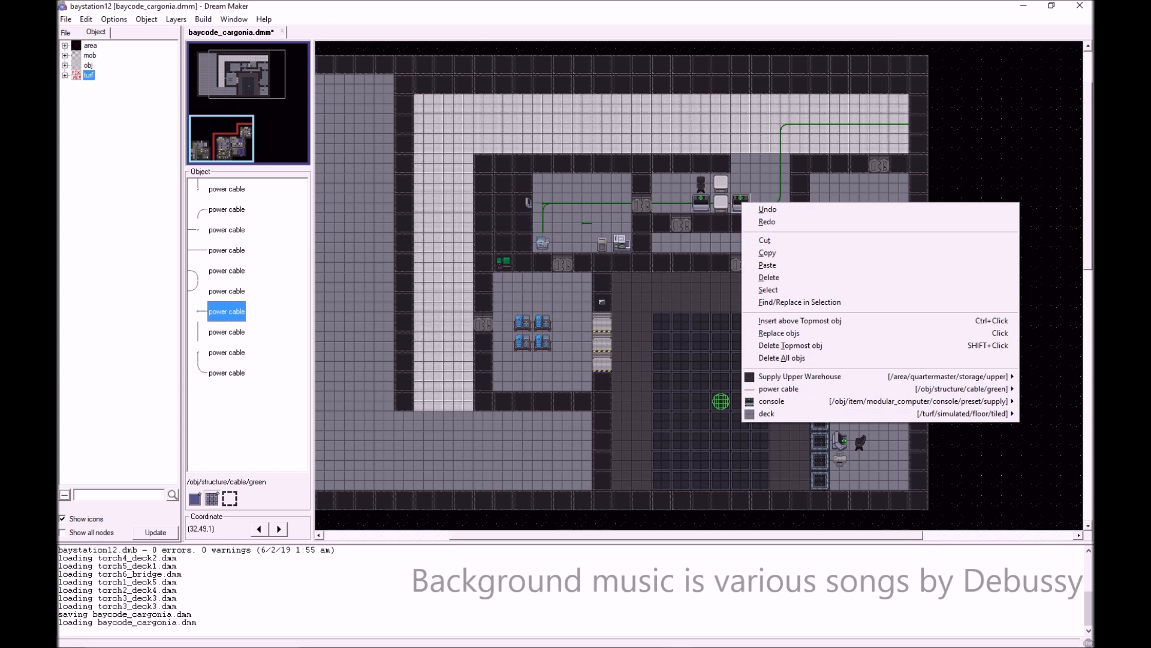
left_click(664, 381)
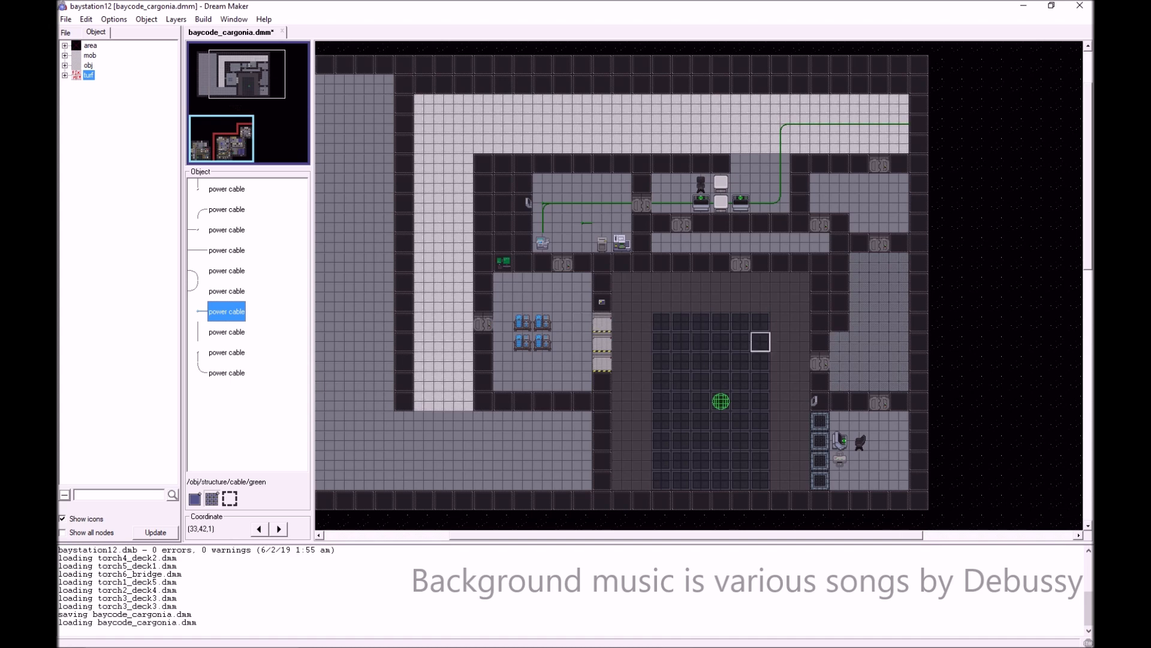
- Delete the requests console from the storage room tile at (20,45)
right_click(499, 285)
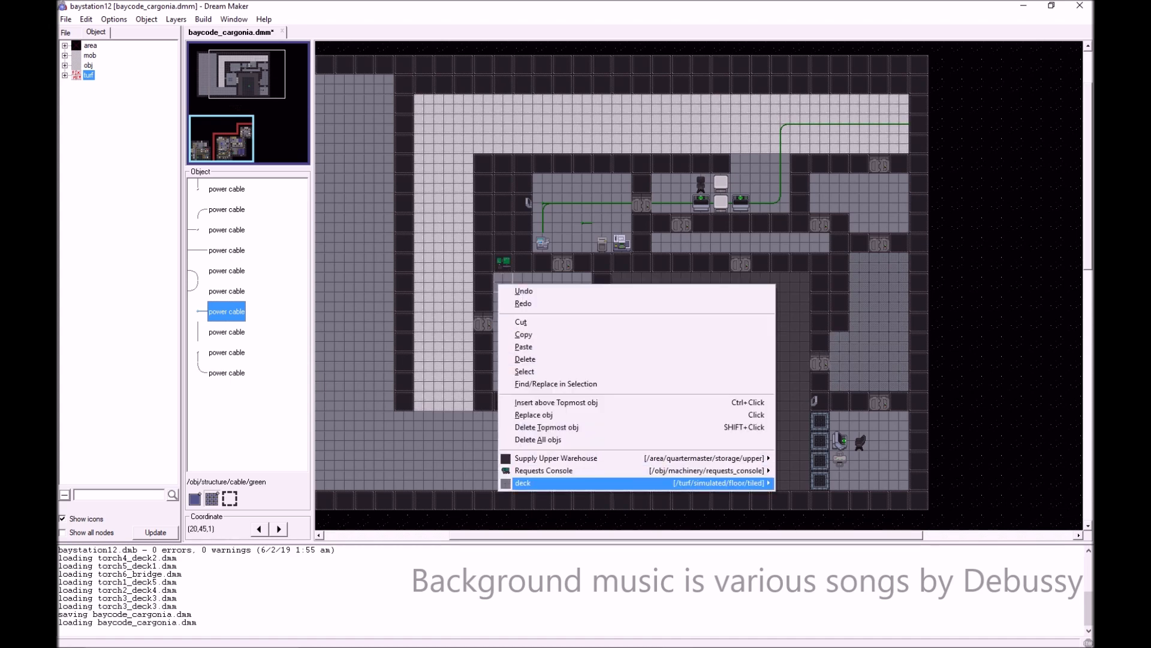
mouse_move(719, 470)
left_click(800, 495)
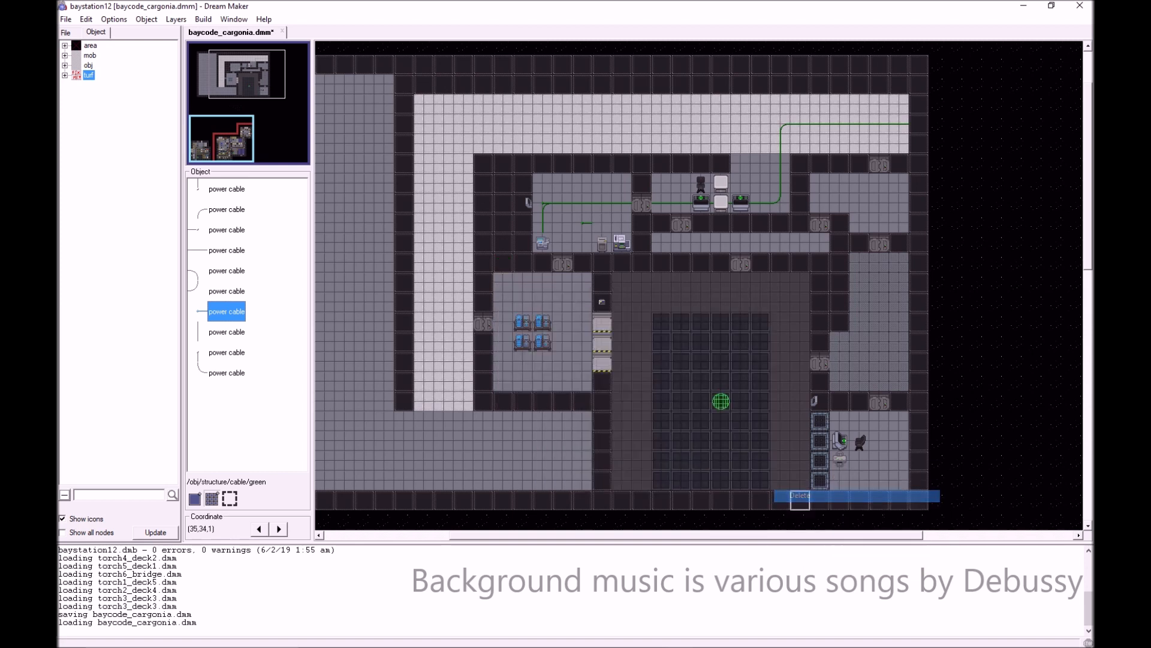